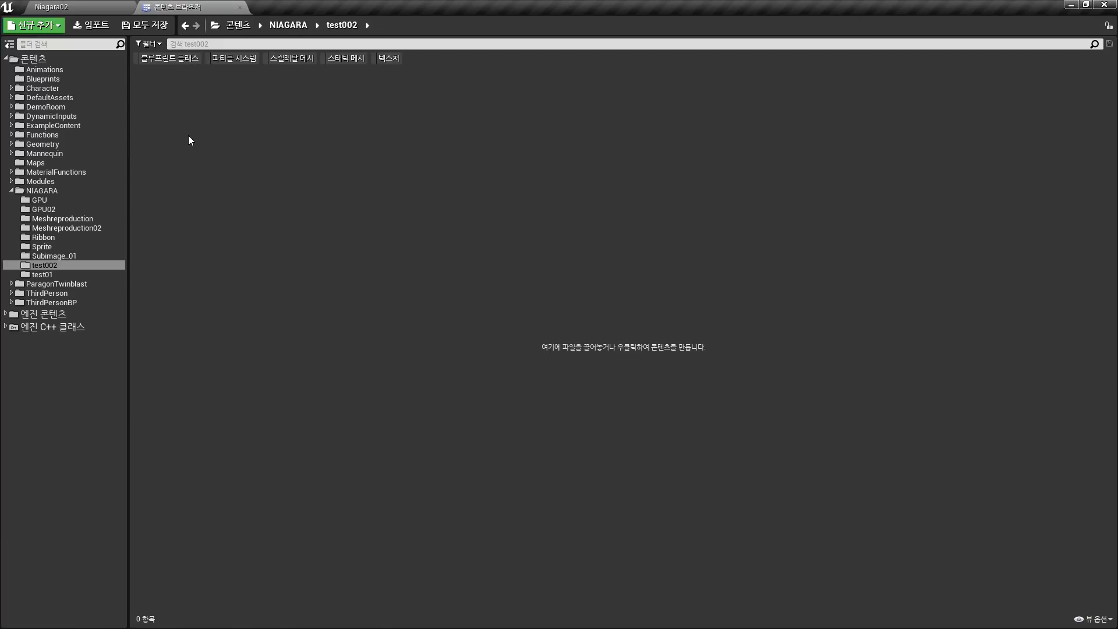
Create a Niagara emitter named test01 in the test002 folder and open it in a docked editor tab
right_click(187, 136)
mouse_move(264, 459)
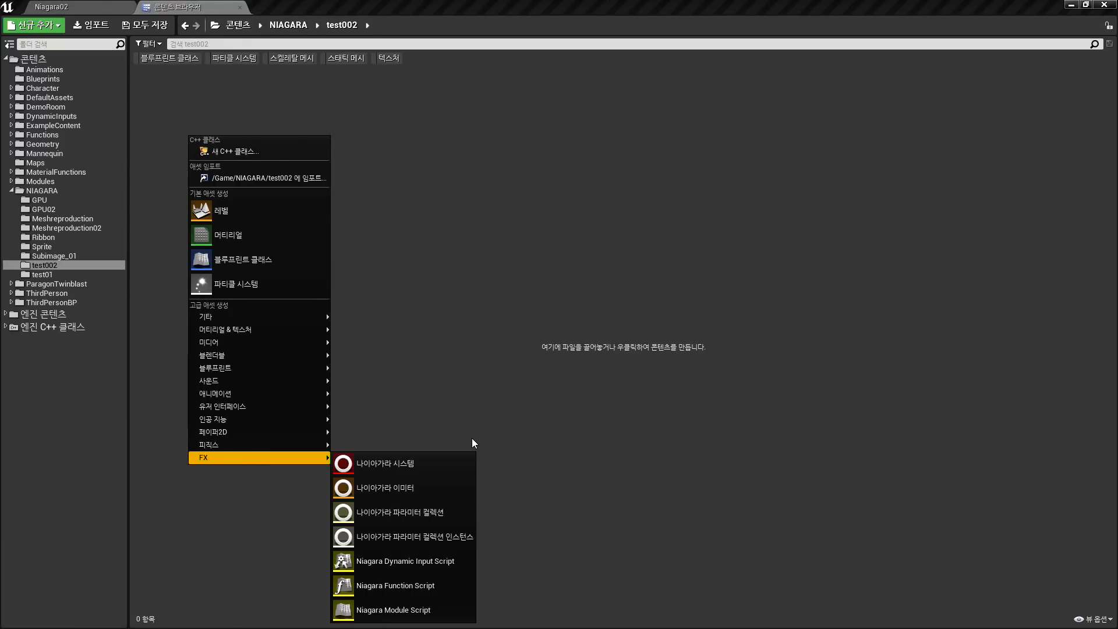
left_click(407, 487)
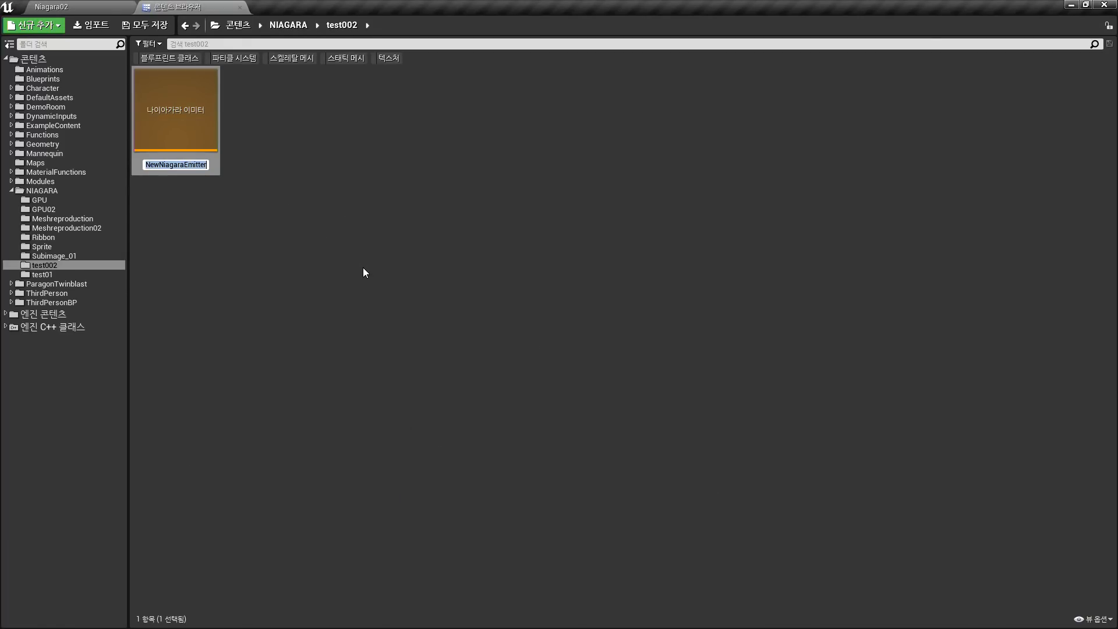
type("test01")
key("Return")
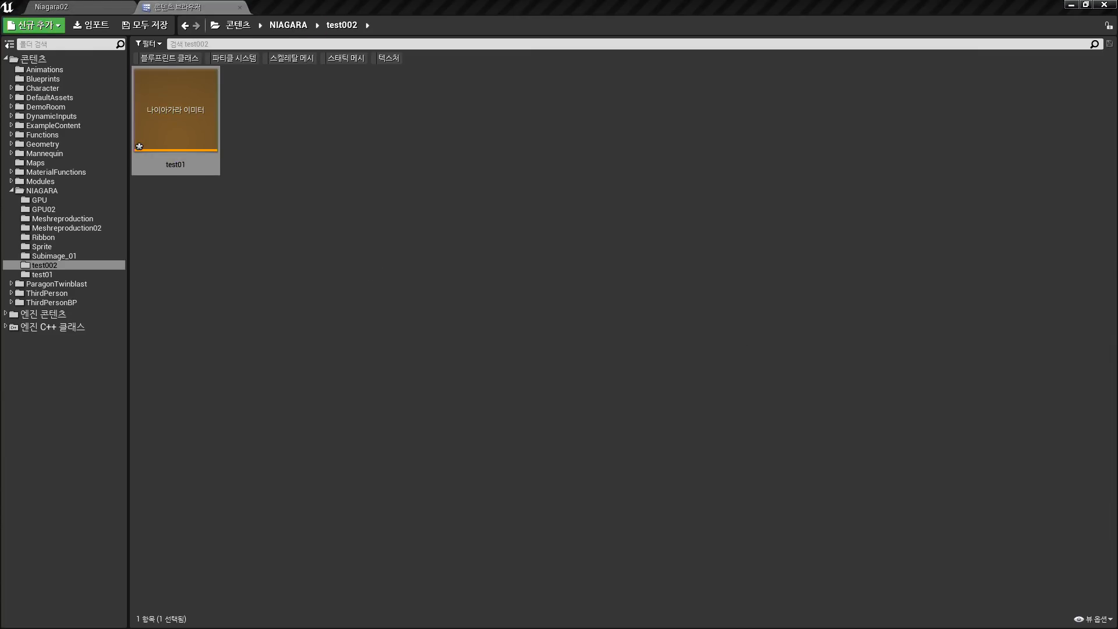
left_click_drag(646, 54, 657, 8)
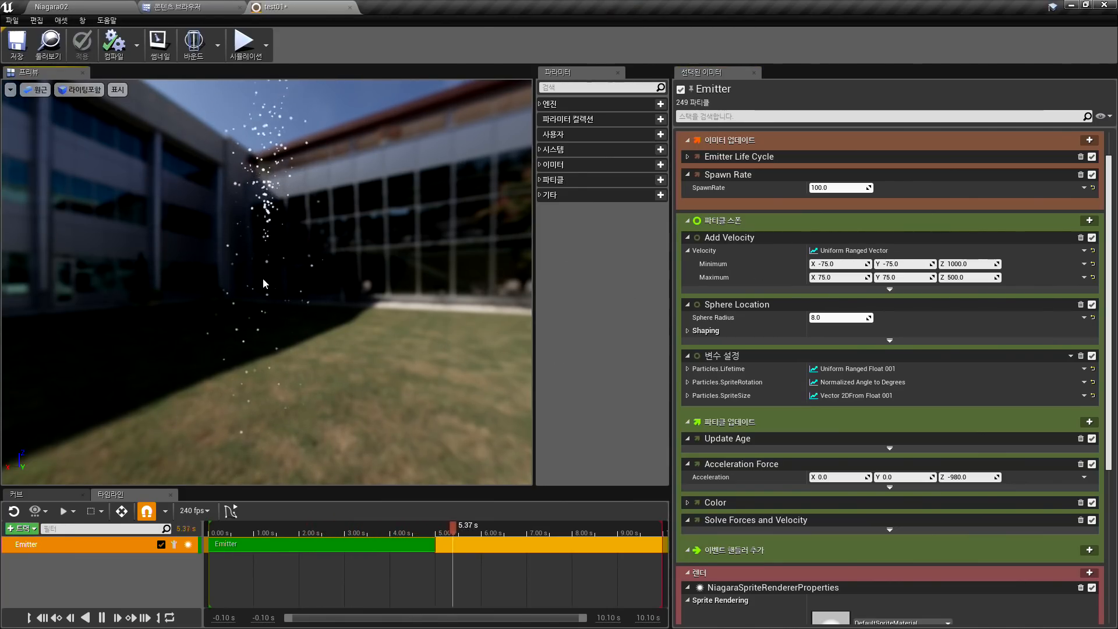
Expand the System and Emitter parameter groups to examine the parameters they contain
left_click(549, 105)
left_click(549, 105)
left_click(542, 149)
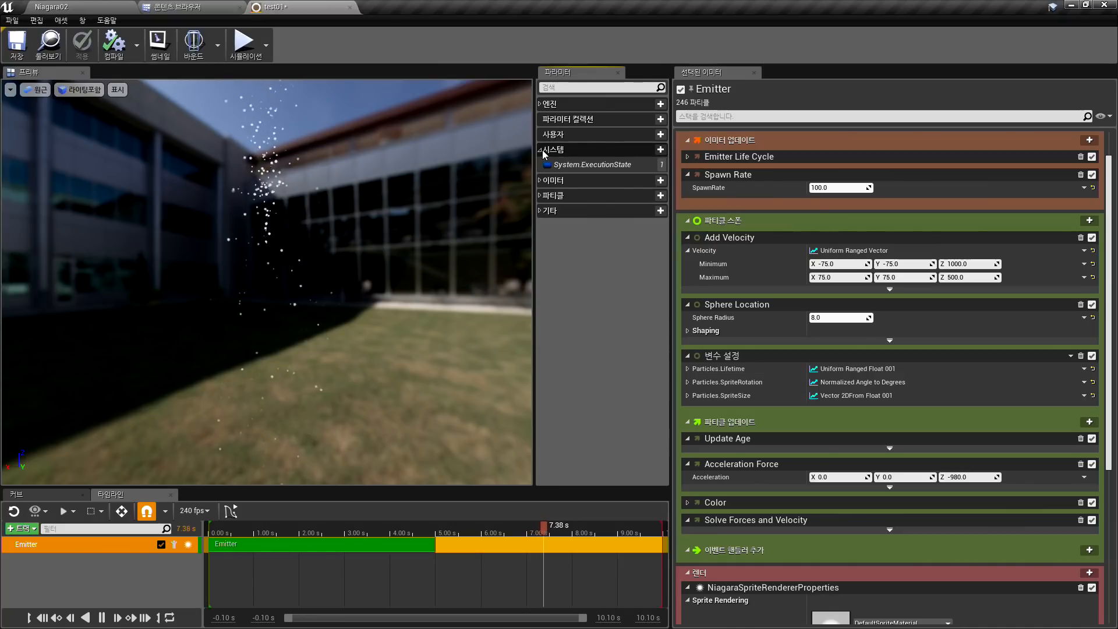
left_click(540, 182)
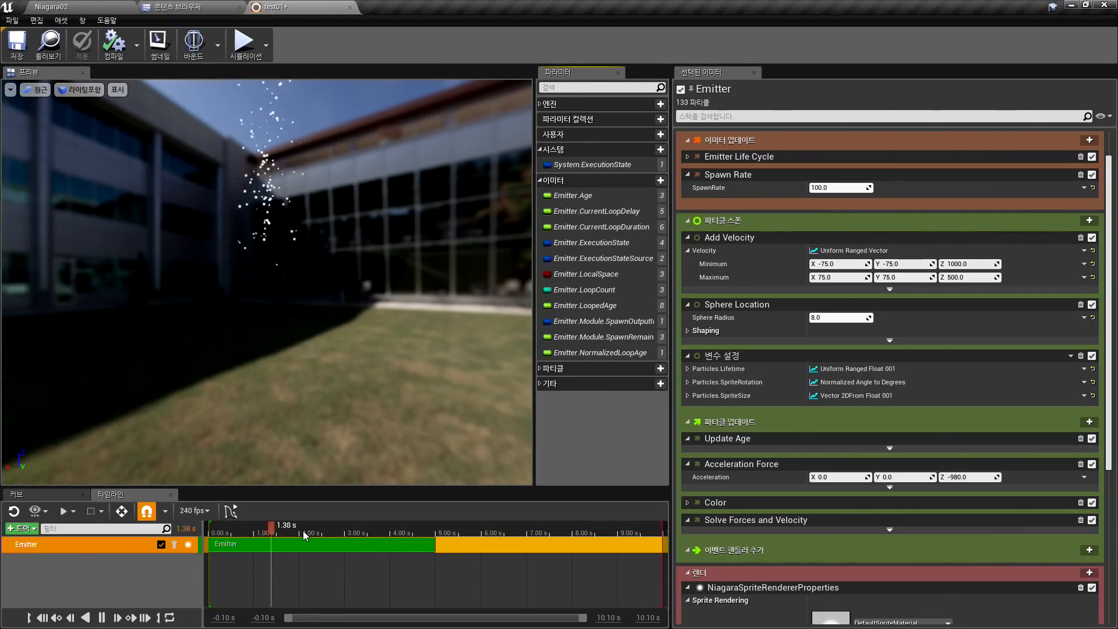
Examine the emitter's playback range on the timeline and bring up the curve editor
scroll(305, 539, "down", 5, "ctrl")
left_click_drag(337, 532, 291, 549)
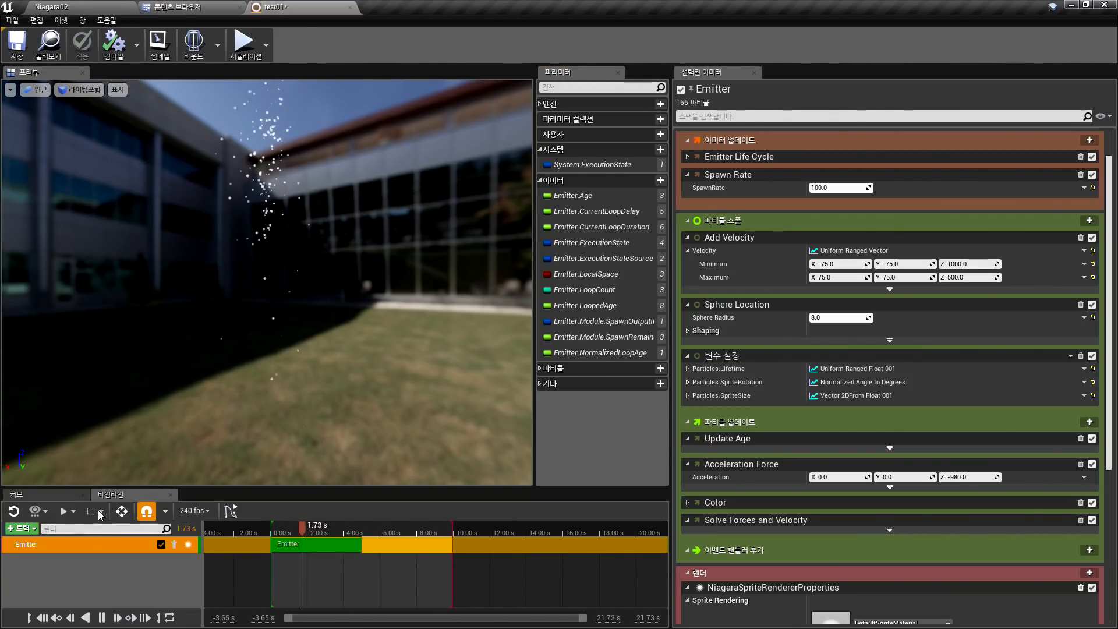
left_click(37, 494)
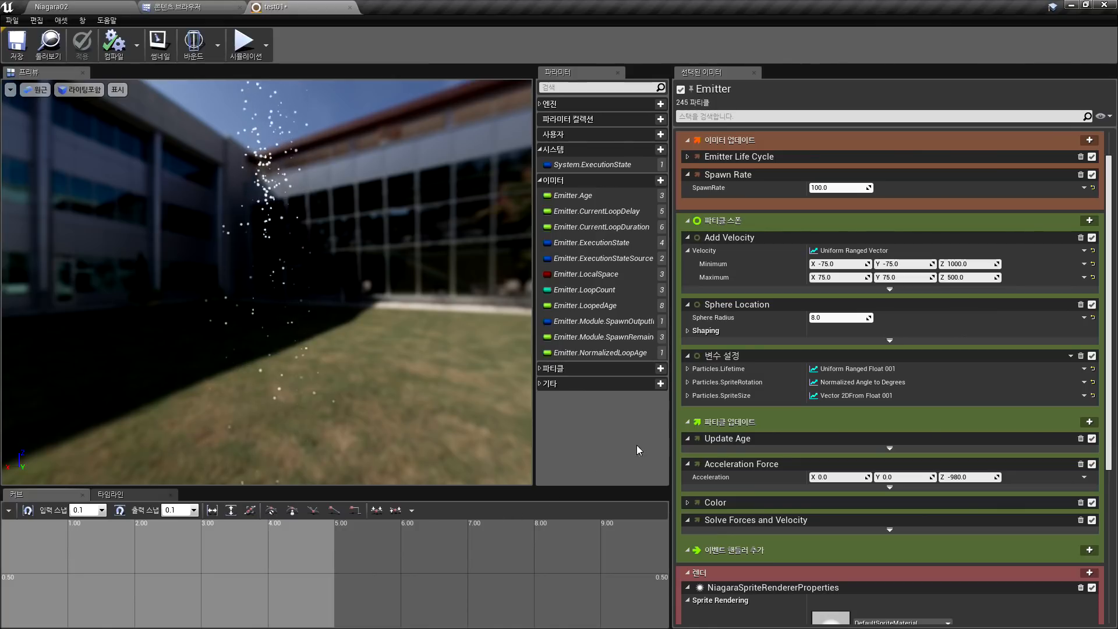
Examine the emitter's stack from the emitter spawn section down to the sprite renderer properties
scroll(818, 190, "down", 3)
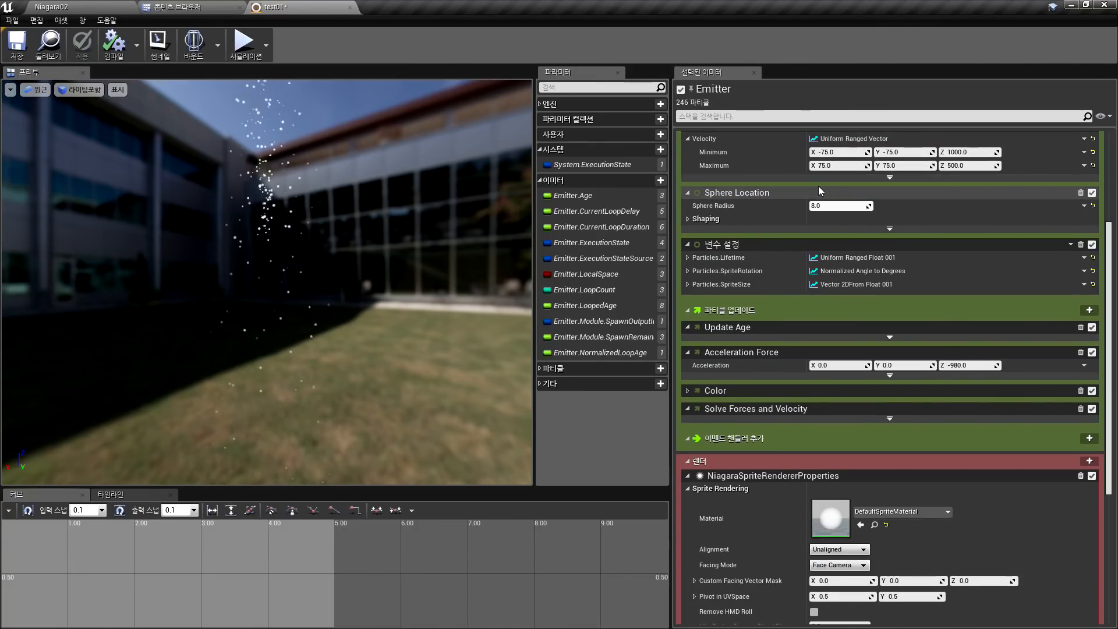
scroll(805, 233, "down", 9)
scroll(799, 269, "up", 6)
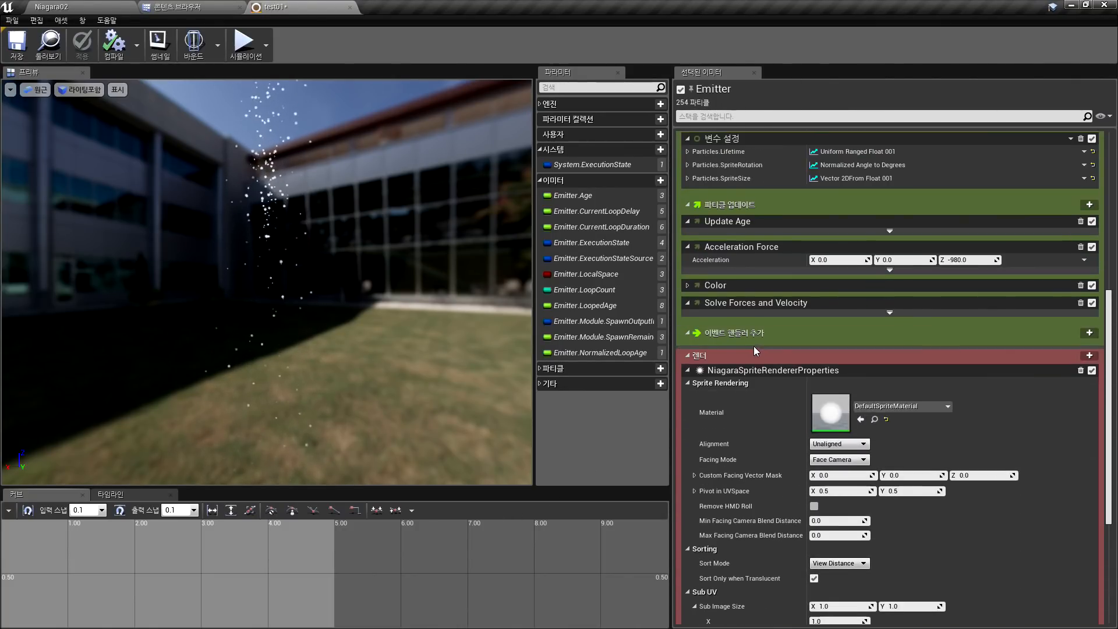
scroll(753, 346, "up", 8)
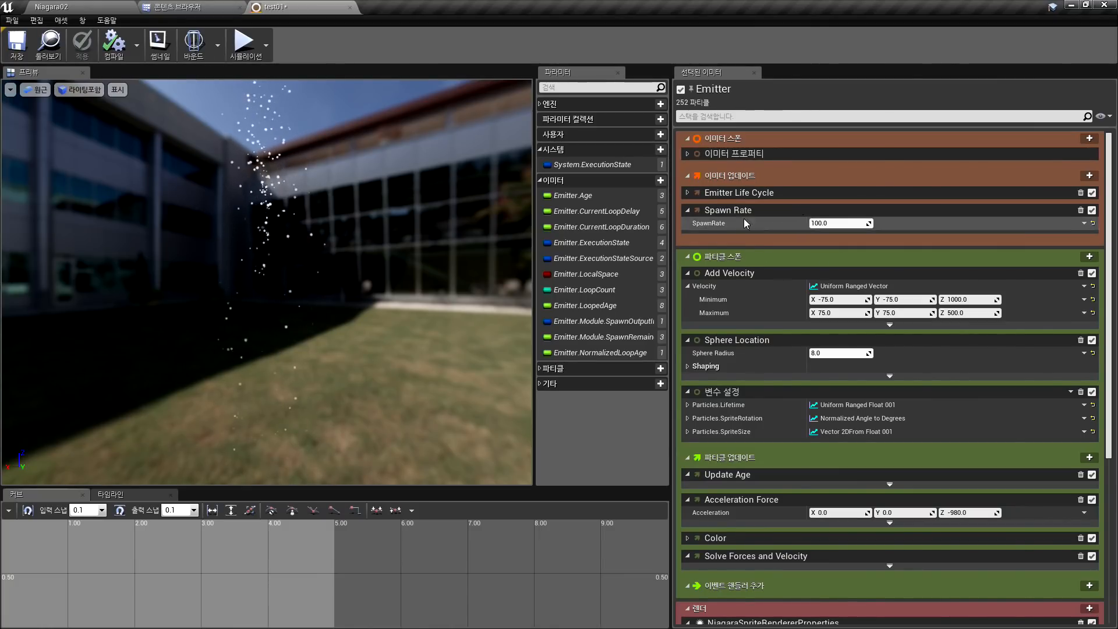
scroll(816, 241, "down", 3)
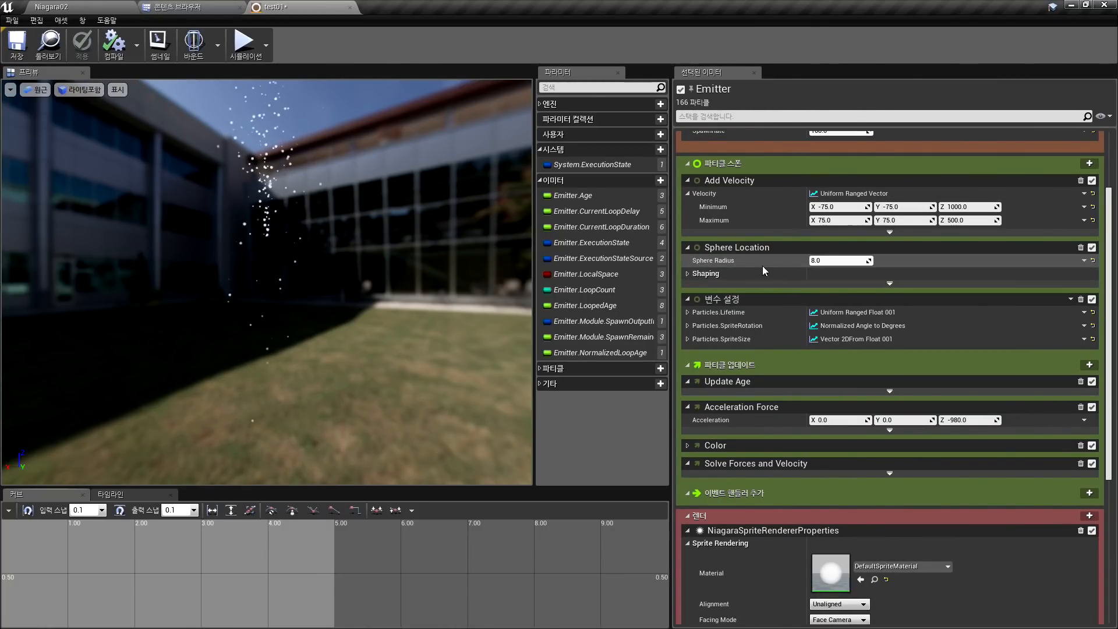
scroll(807, 495, "down", 4)
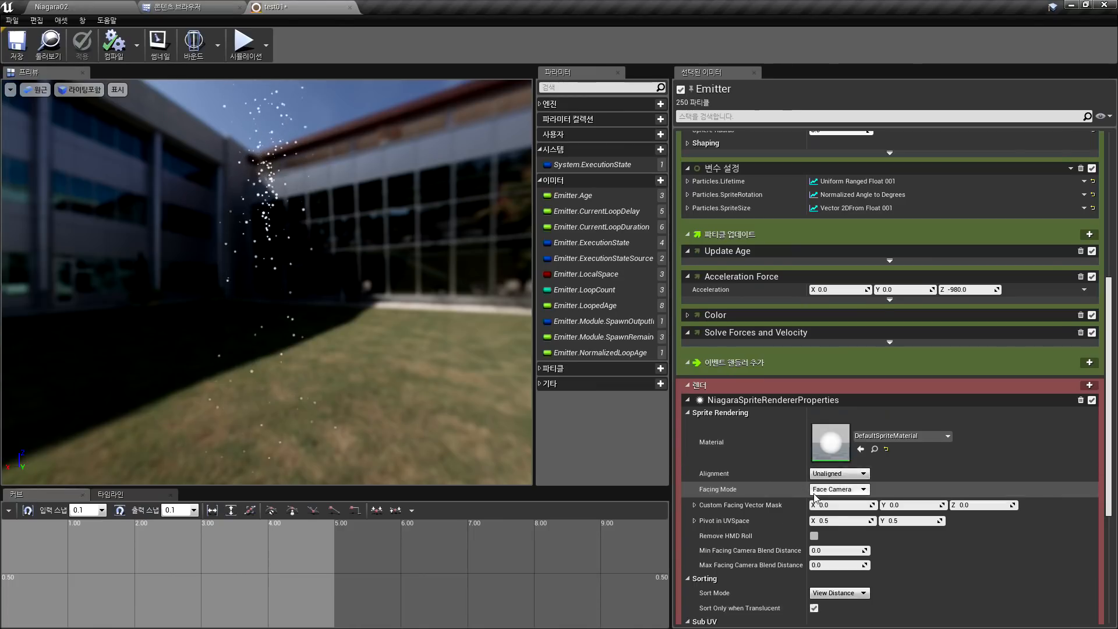
scroll(814, 495, "down", 4)
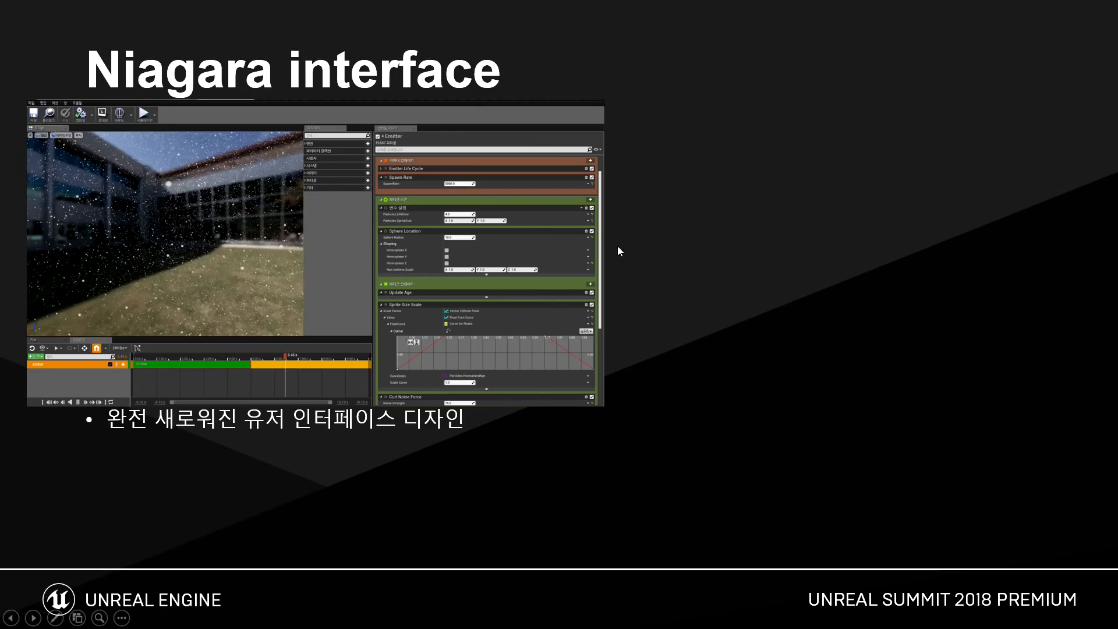
key("Right")
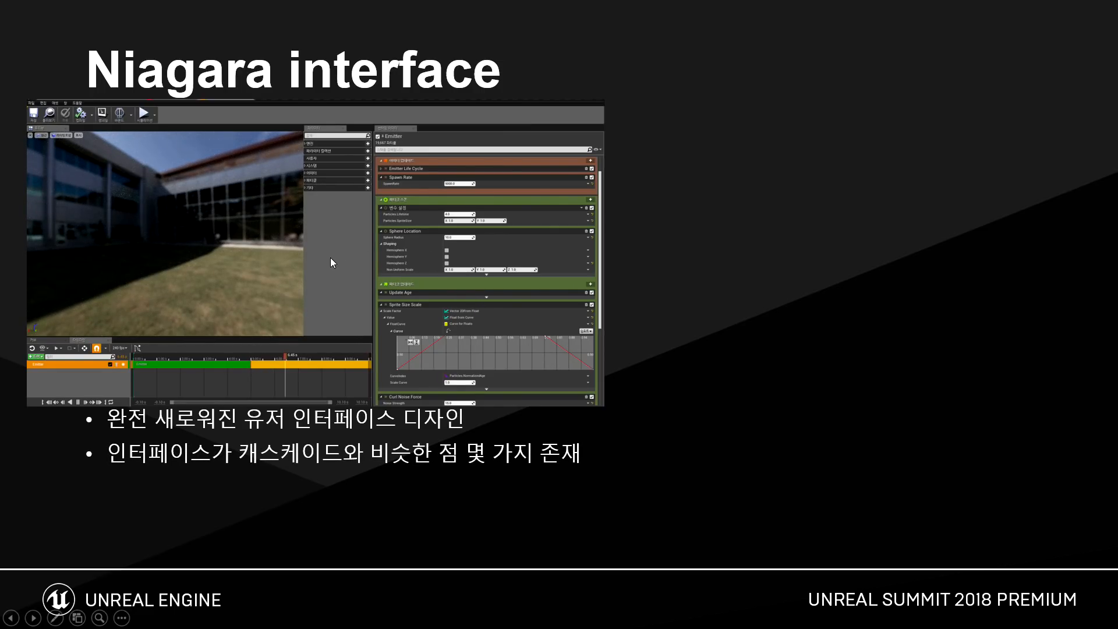
key("Right")
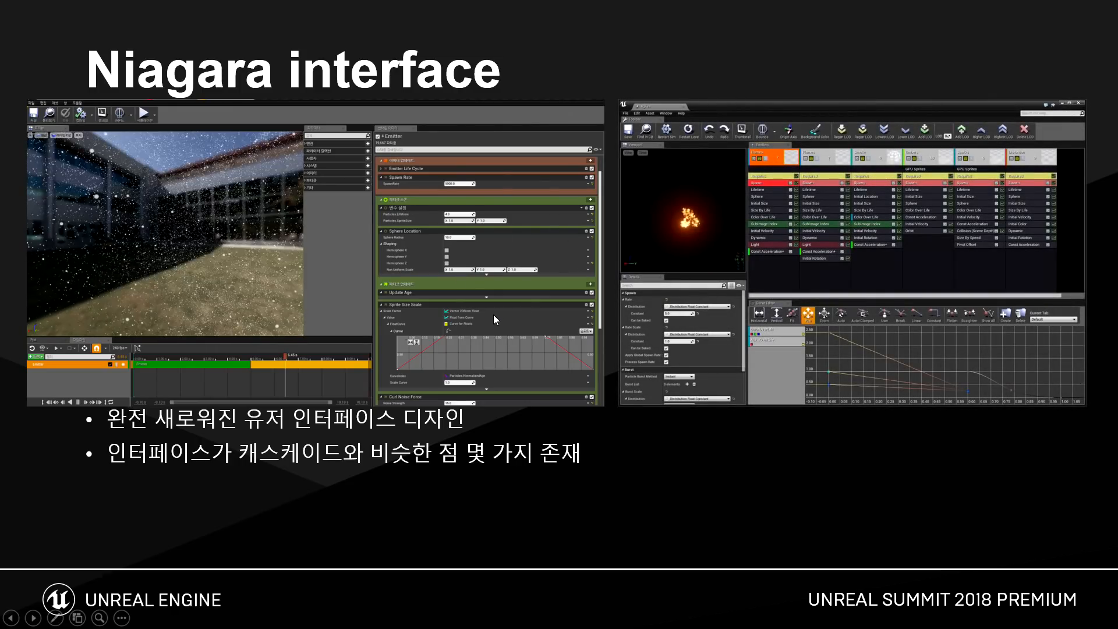
key("Right")
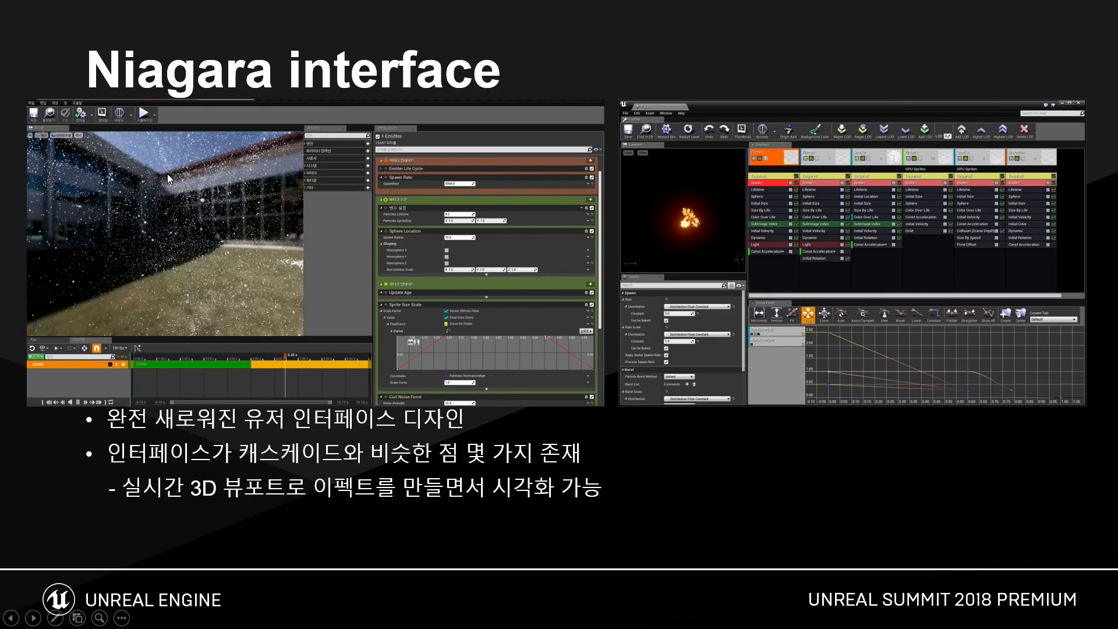
key("Right")
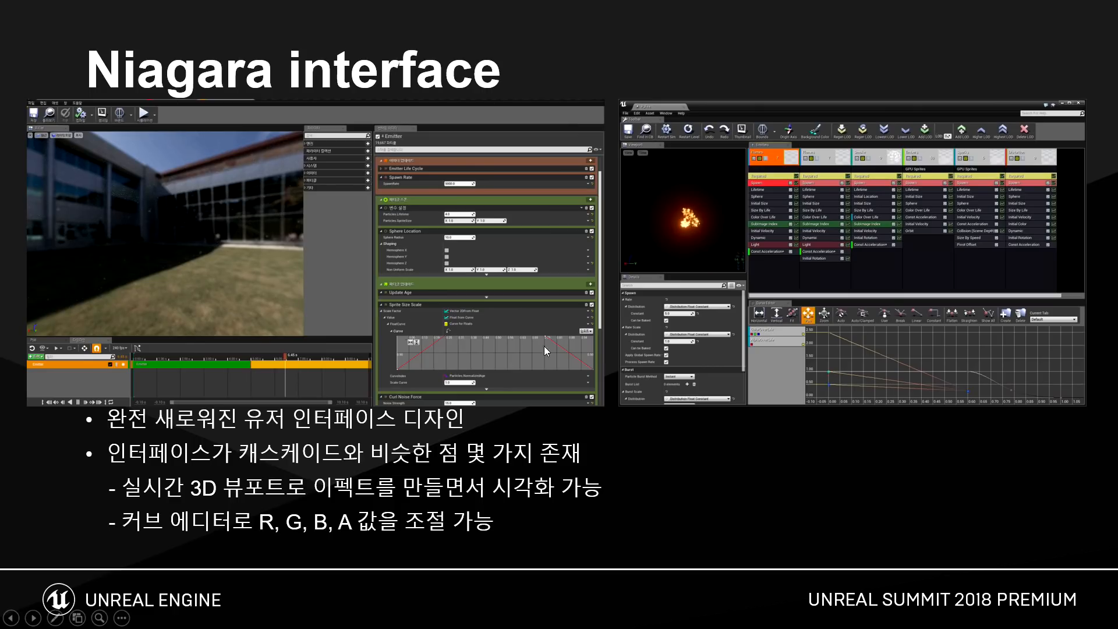
key("Right")
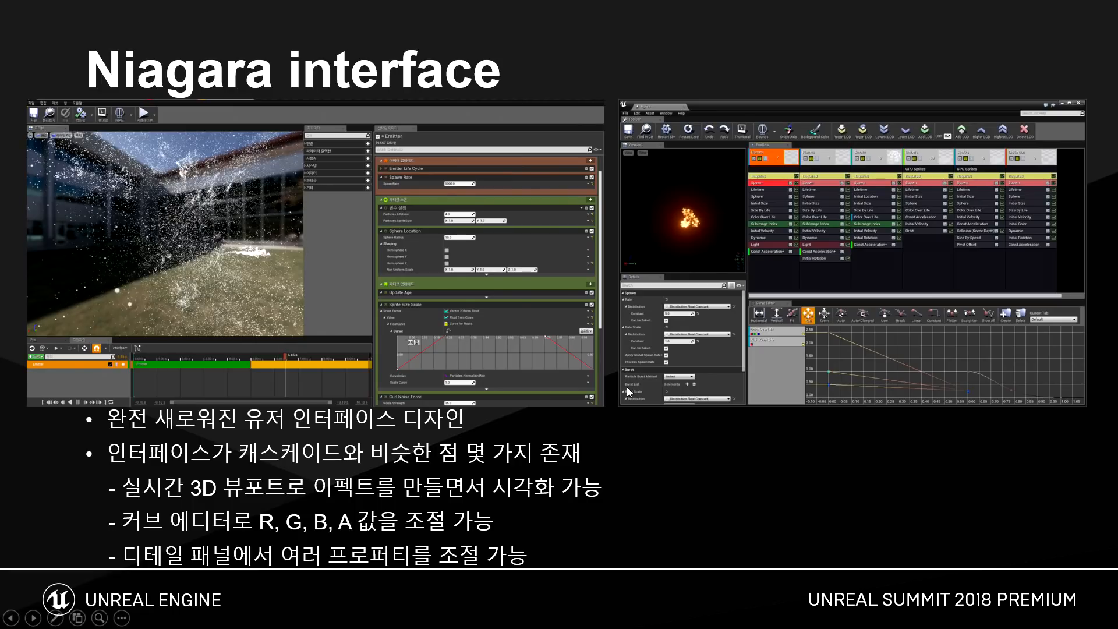
key("Right")
left_click(494, 355)
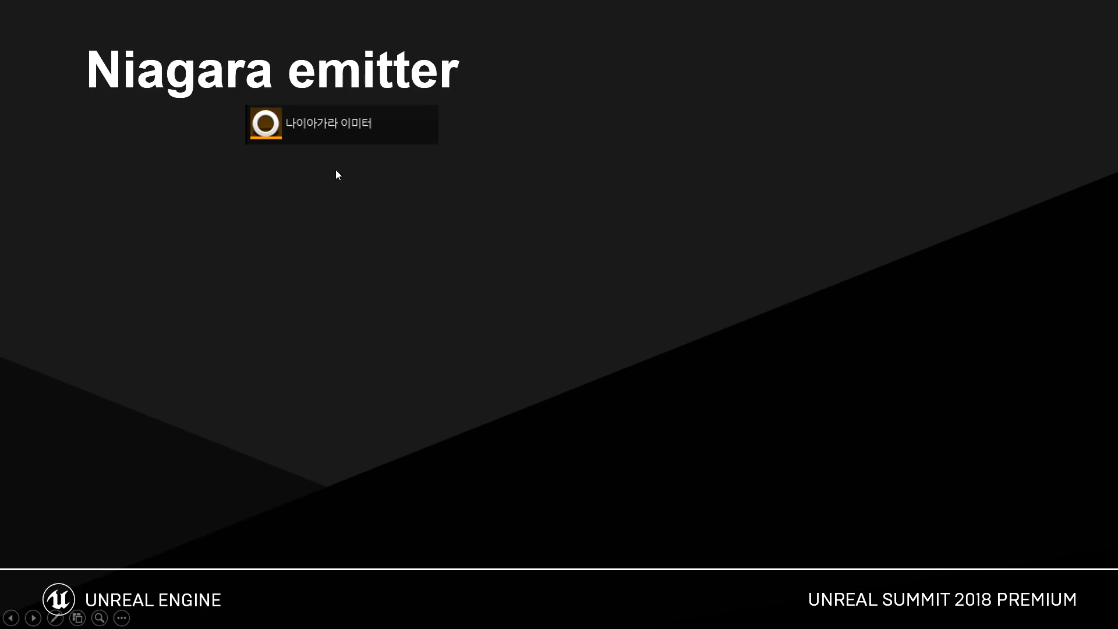
left_click(504, 274)
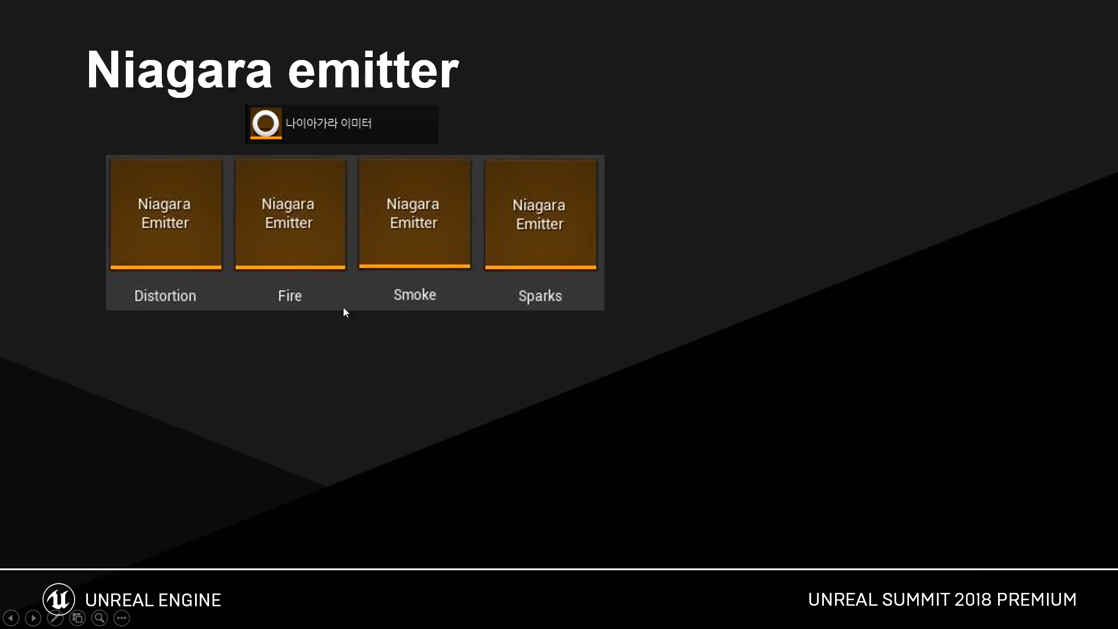
left_click(487, 340)
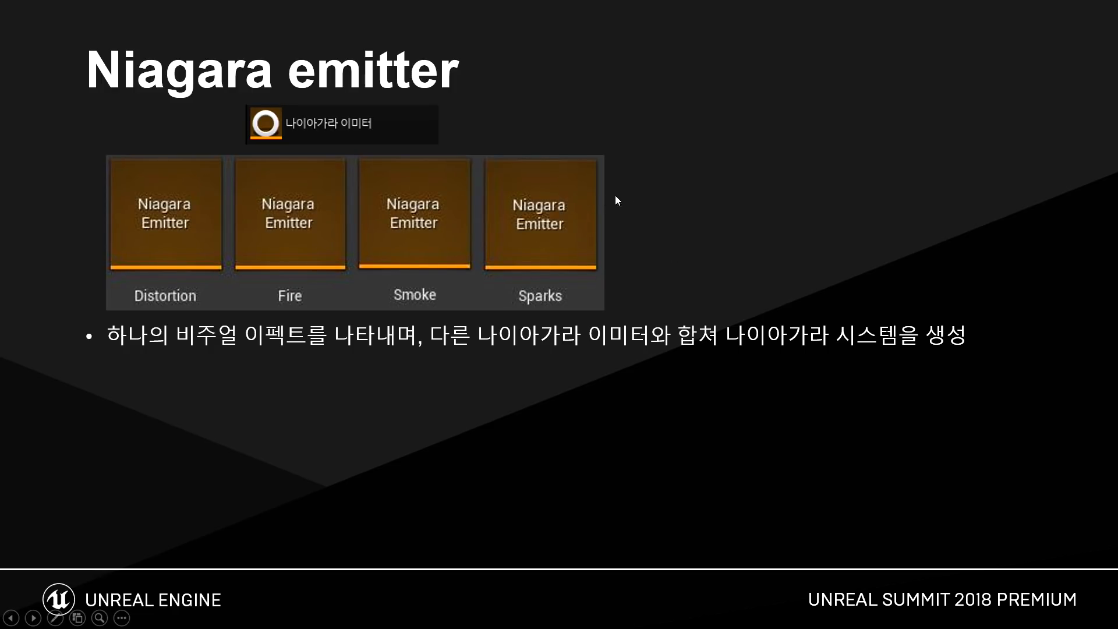
left_click(454, 255)
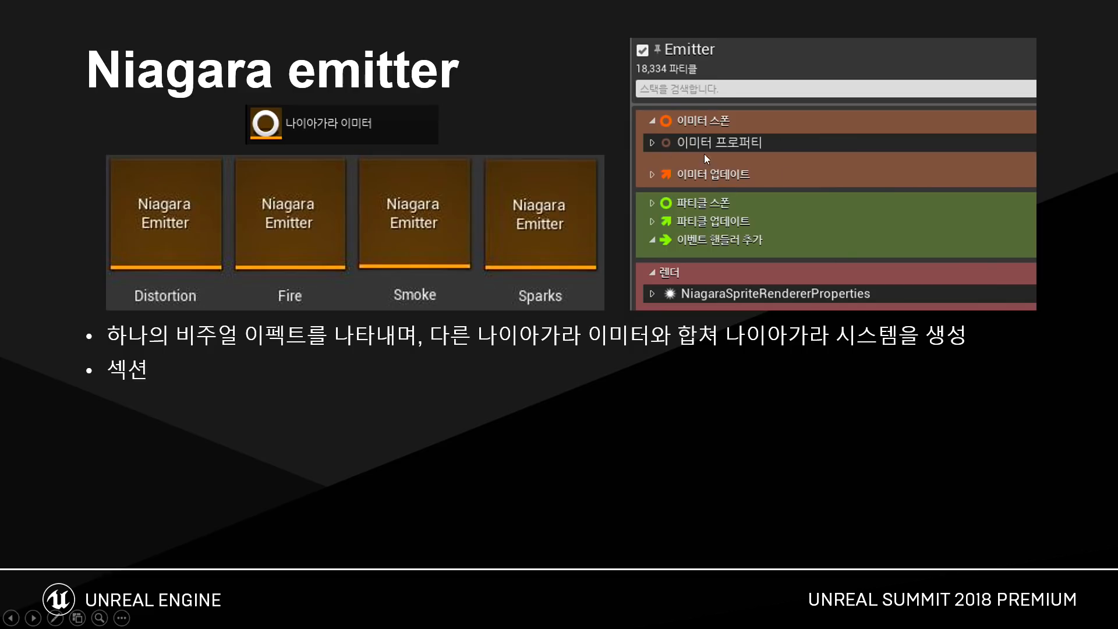
left_click(577, 316)
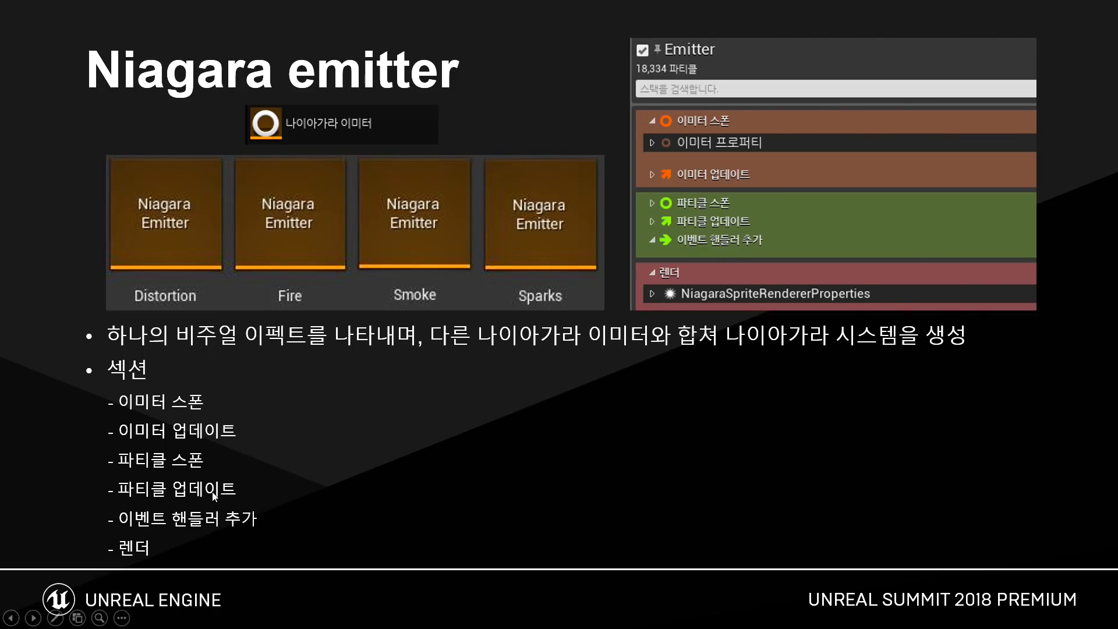
left_click(367, 379)
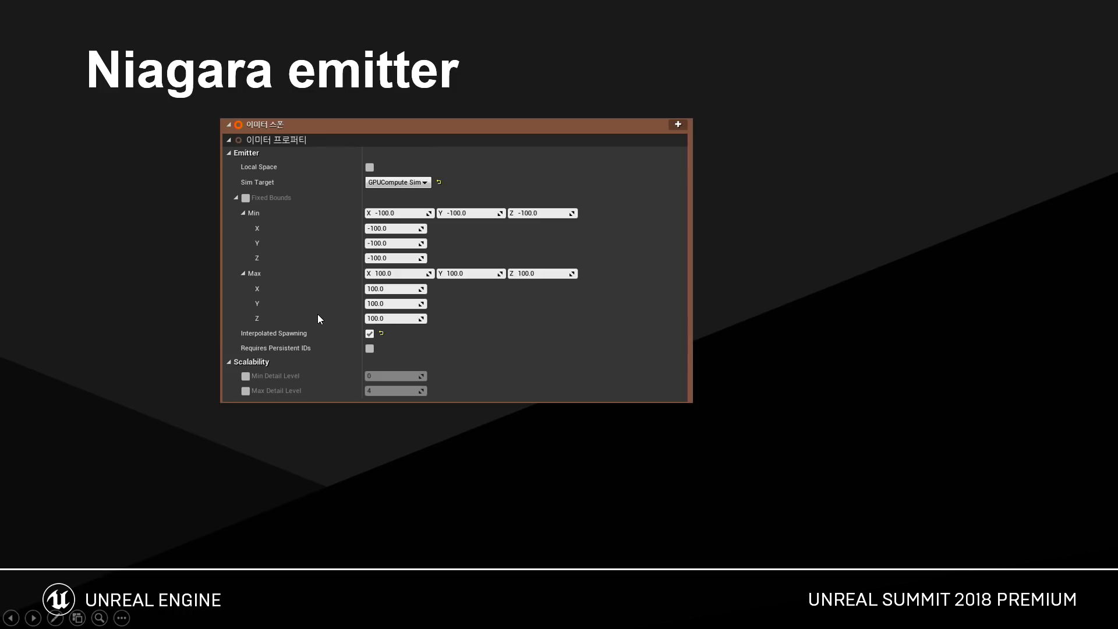
left_click(318, 315)
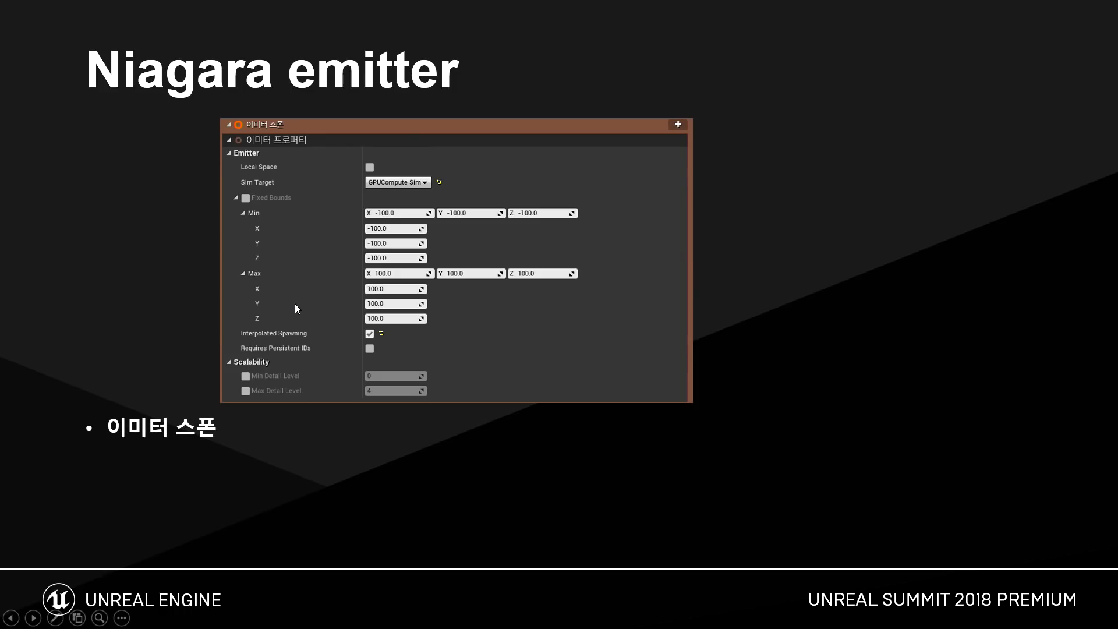
left_click(250, 221)
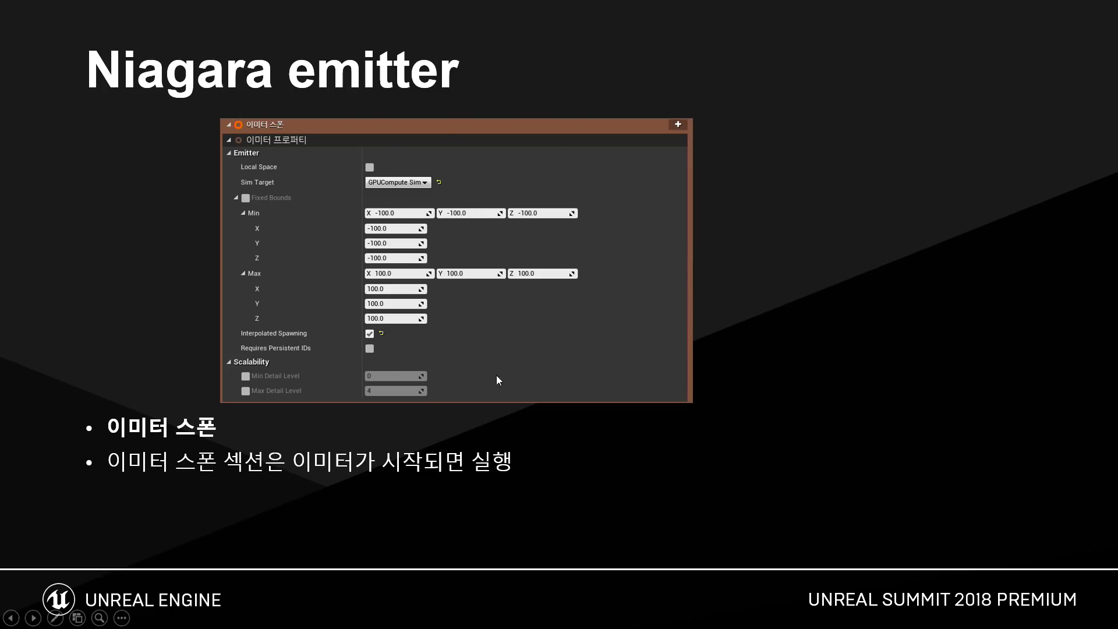
left_click(344, 363)
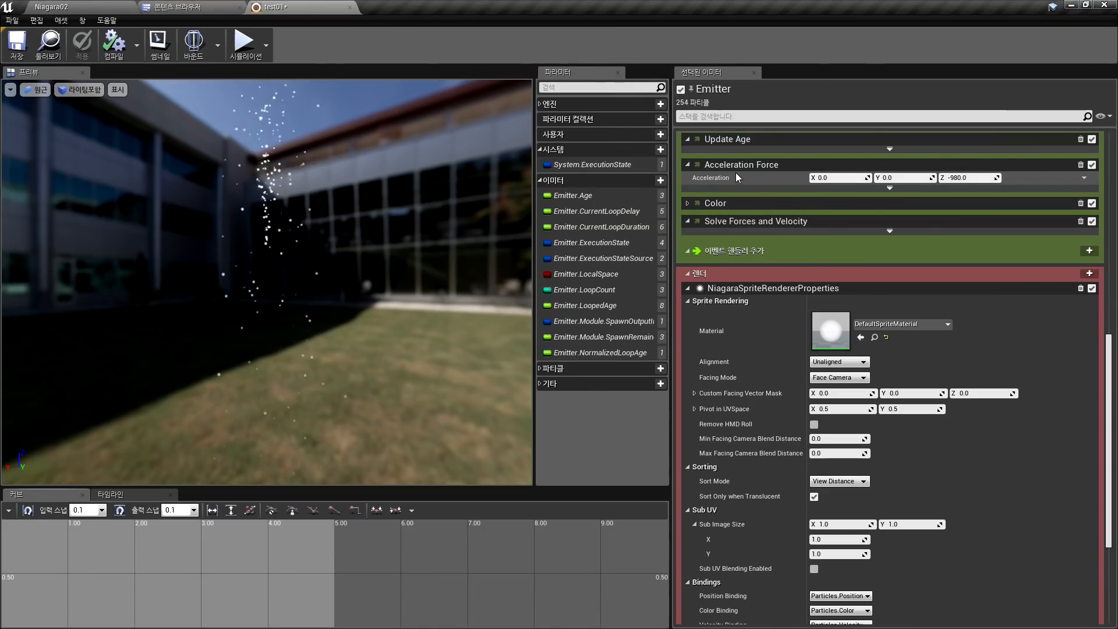
Expand the emitter properties in the emitter spawn section and view the Sim Target options
scroll(736, 204, "up", 5)
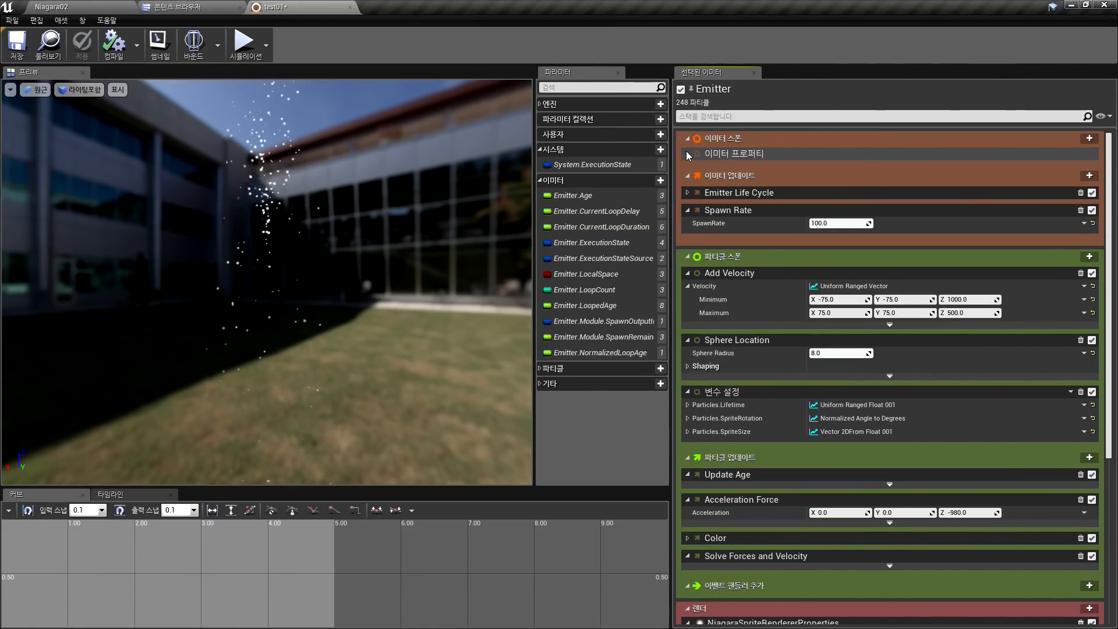
left_click(687, 153)
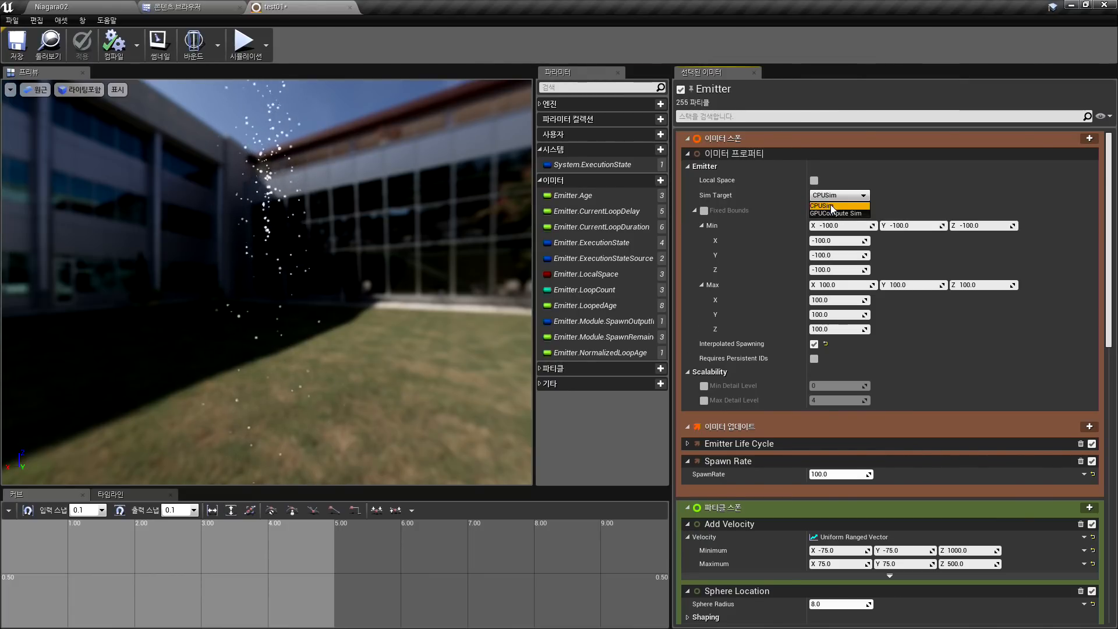
left_click(737, 181)
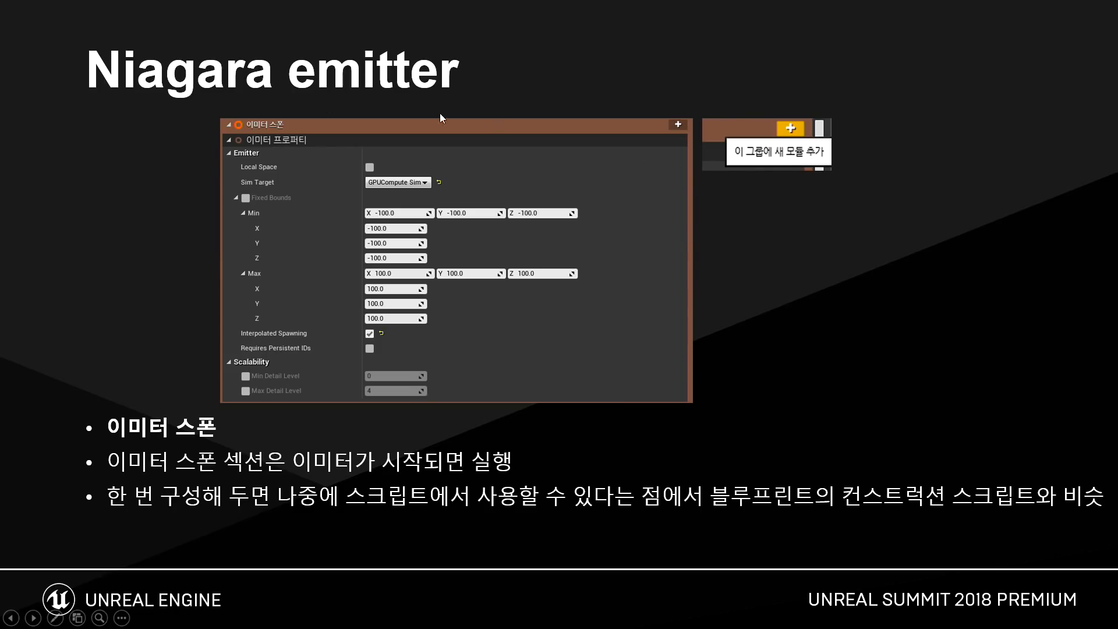
left_click(746, 249)
left_click(555, 283)
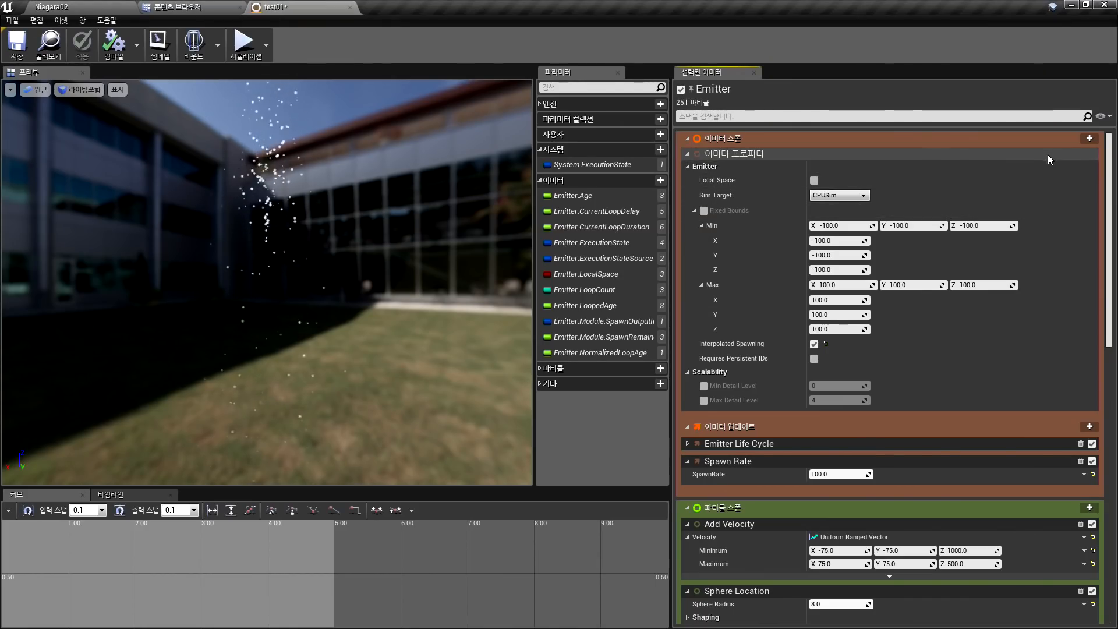
Look over the emitter's stack sections and find where new modules are added to the emitter spawn group
scroll(1044, 285, "down", 5)
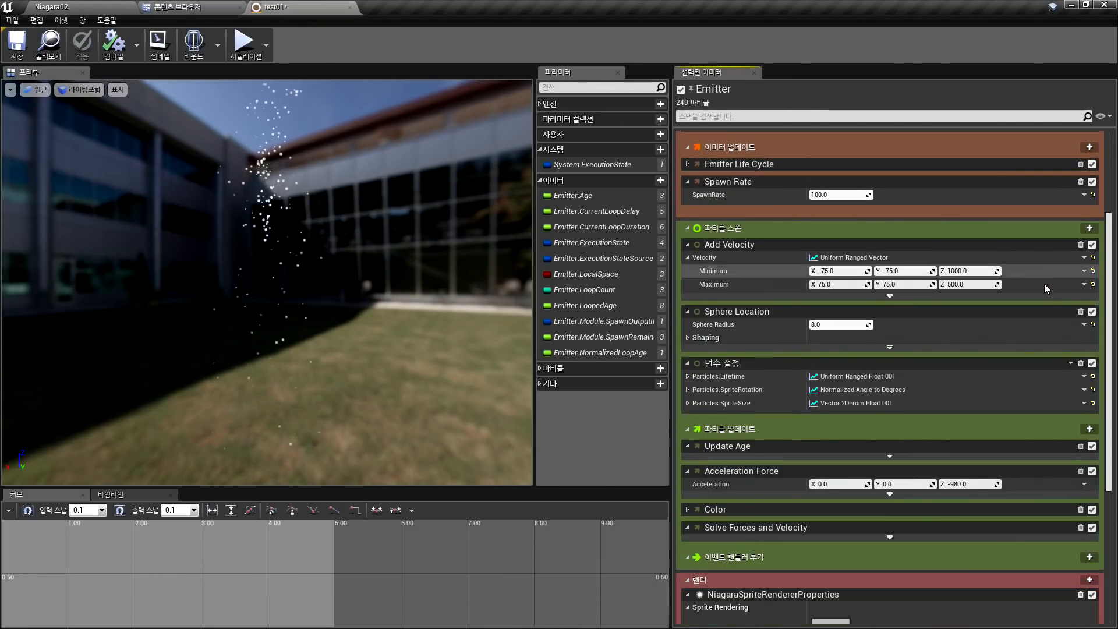
scroll(1044, 285, "down", 1)
scroll(1080, 416, "up", 4)
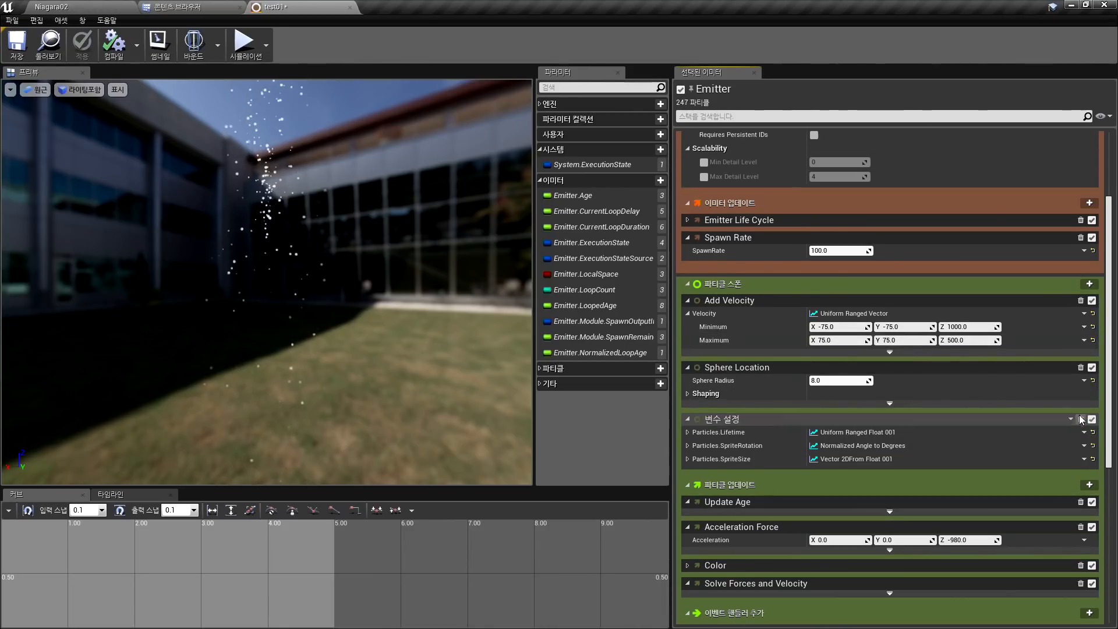
scroll(1081, 419, "up", 4)
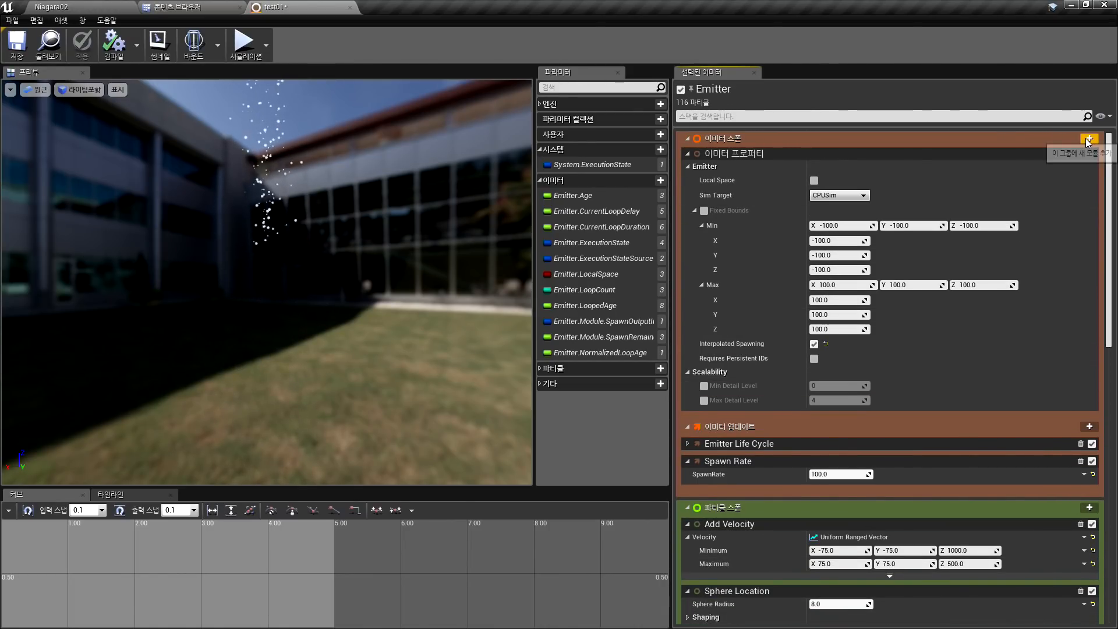
View the modules that can be added to the emitter spawn group, expanding the Spawning category
left_click(1088, 139)
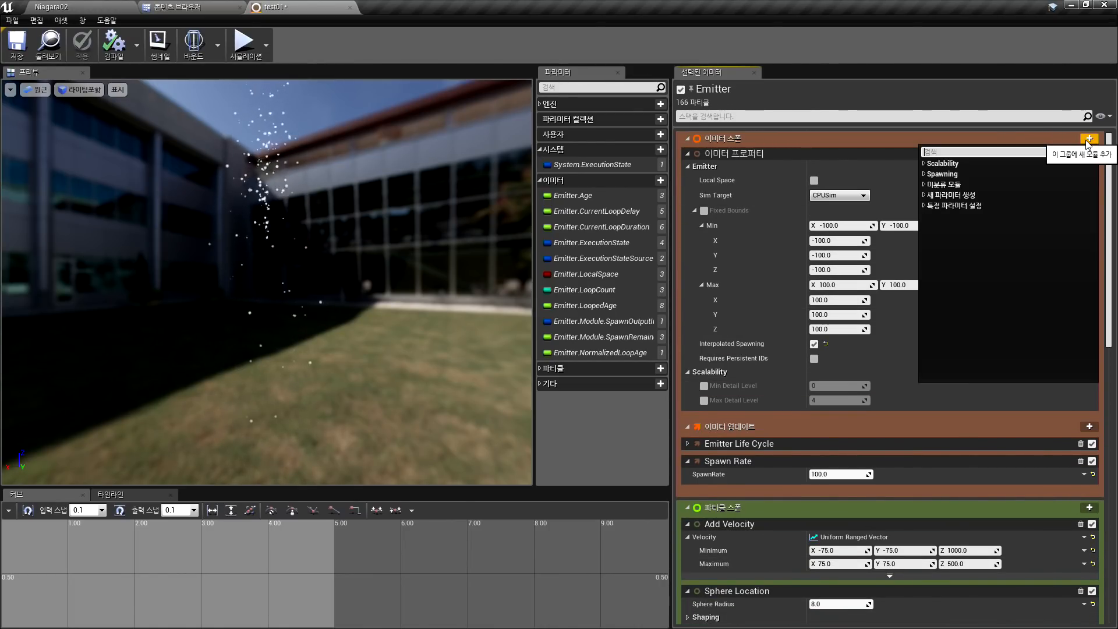
left_click(943, 174)
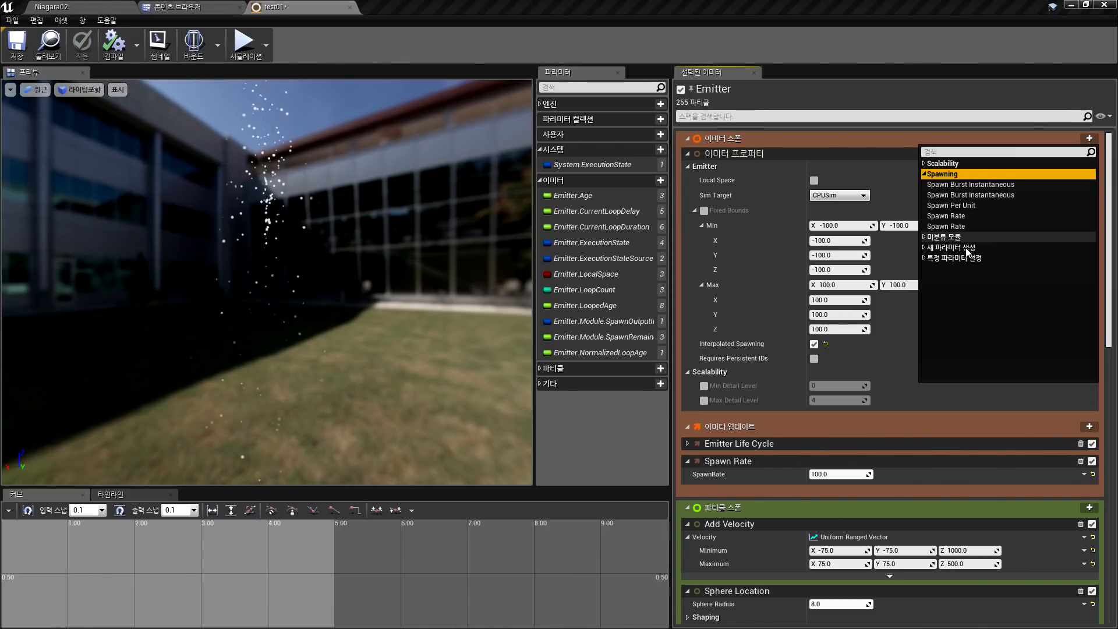
left_click(925, 89)
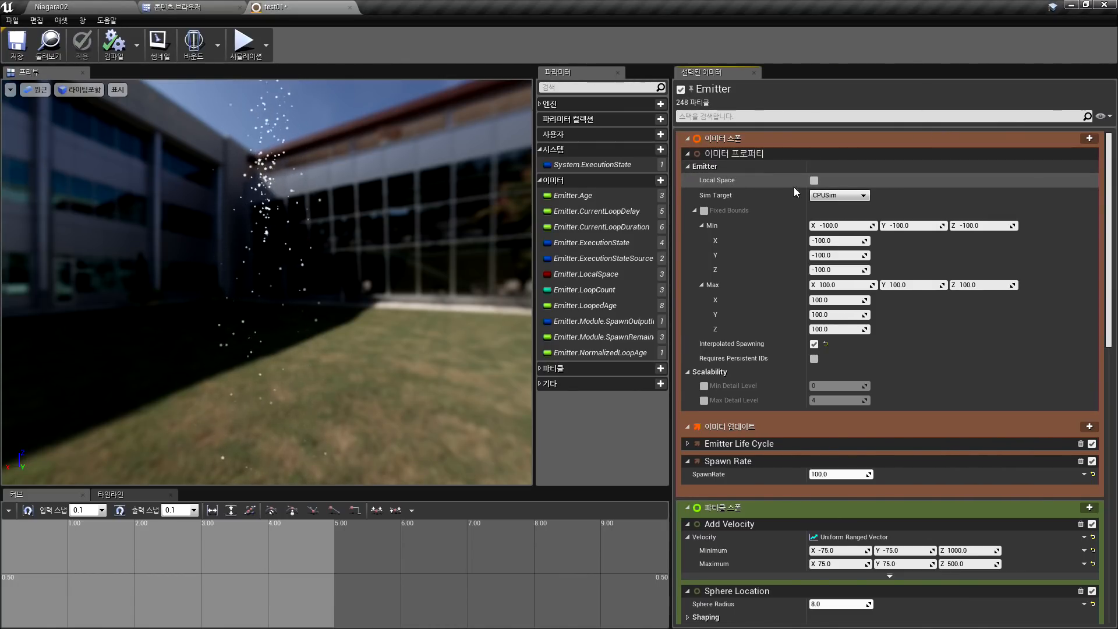
View the module categories available for the particle spawn group and the renderer types available for the render group
scroll(803, 209, "down", 10)
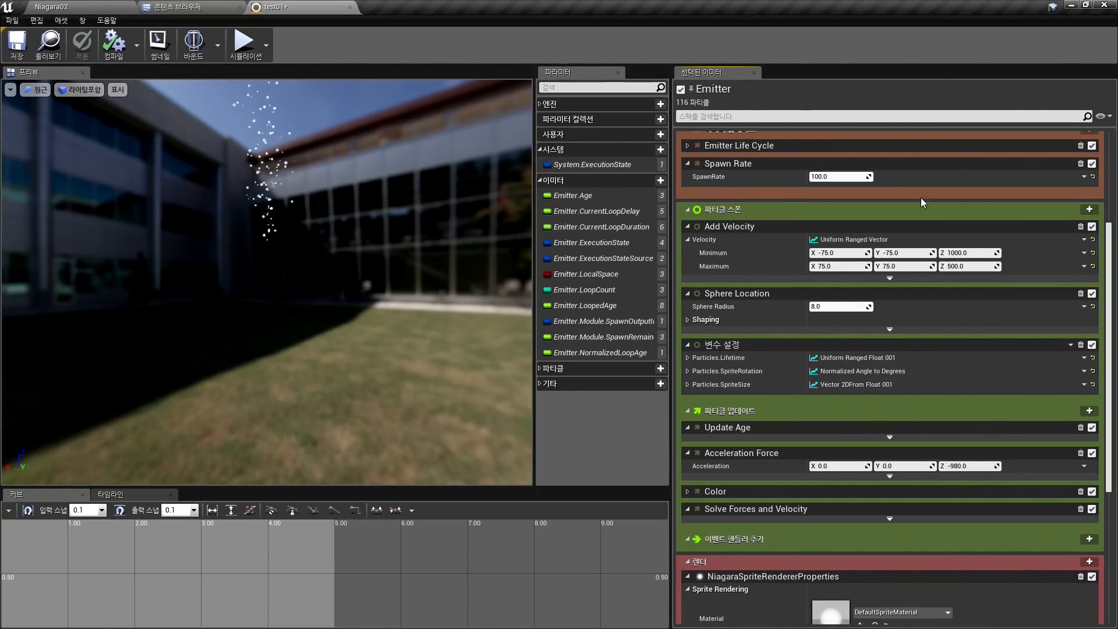
left_click(1089, 209)
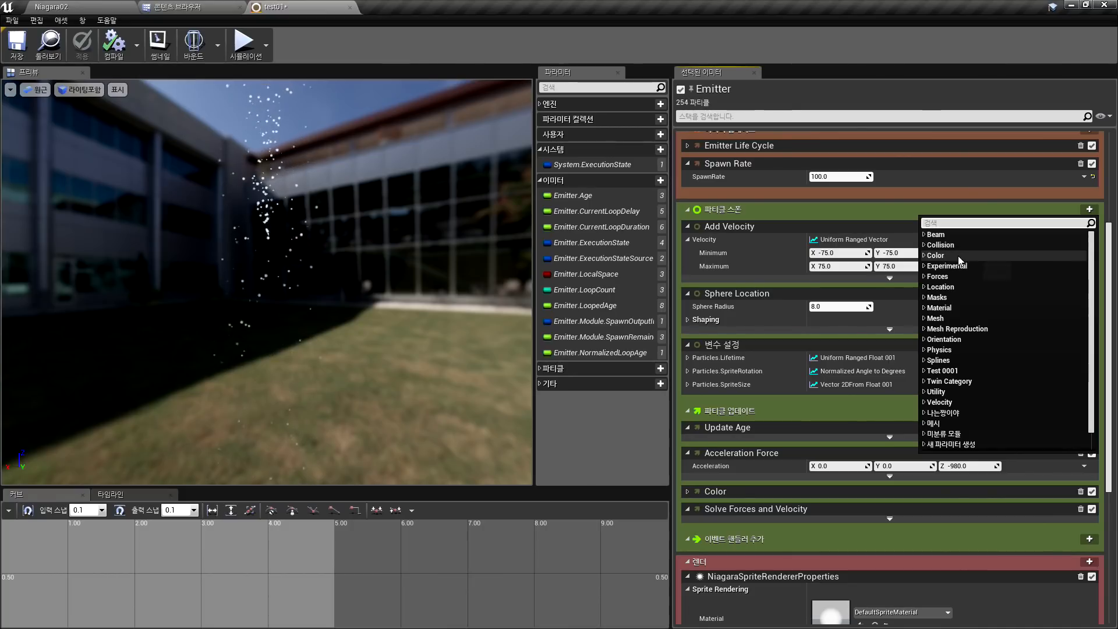
scroll(960, 260, "down", 1)
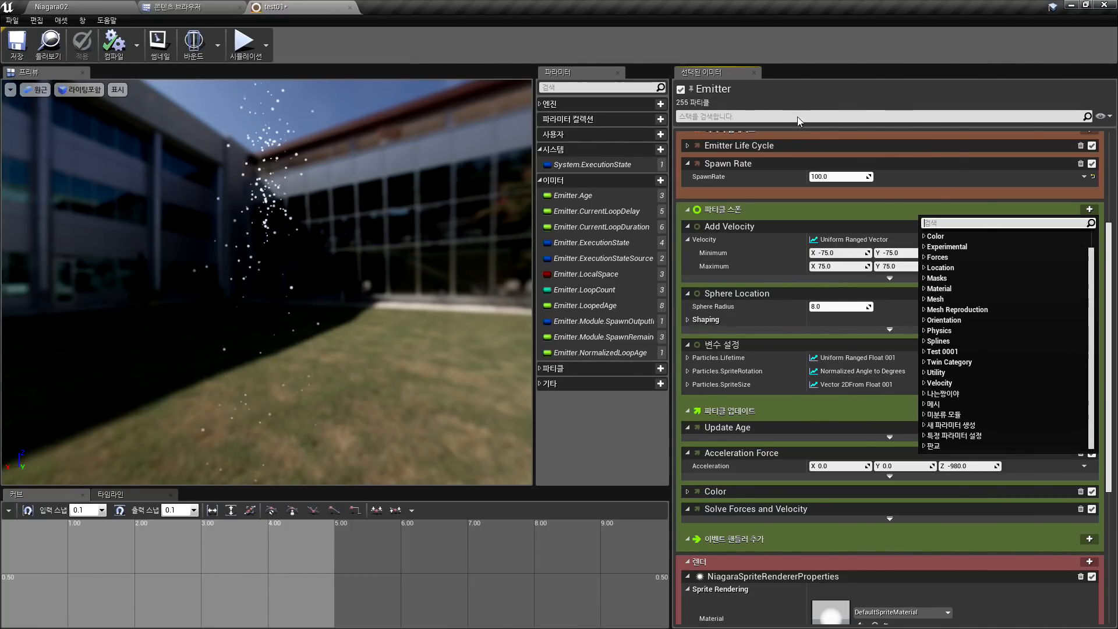
scroll(931, 428, "down", 5)
left_click(1089, 337)
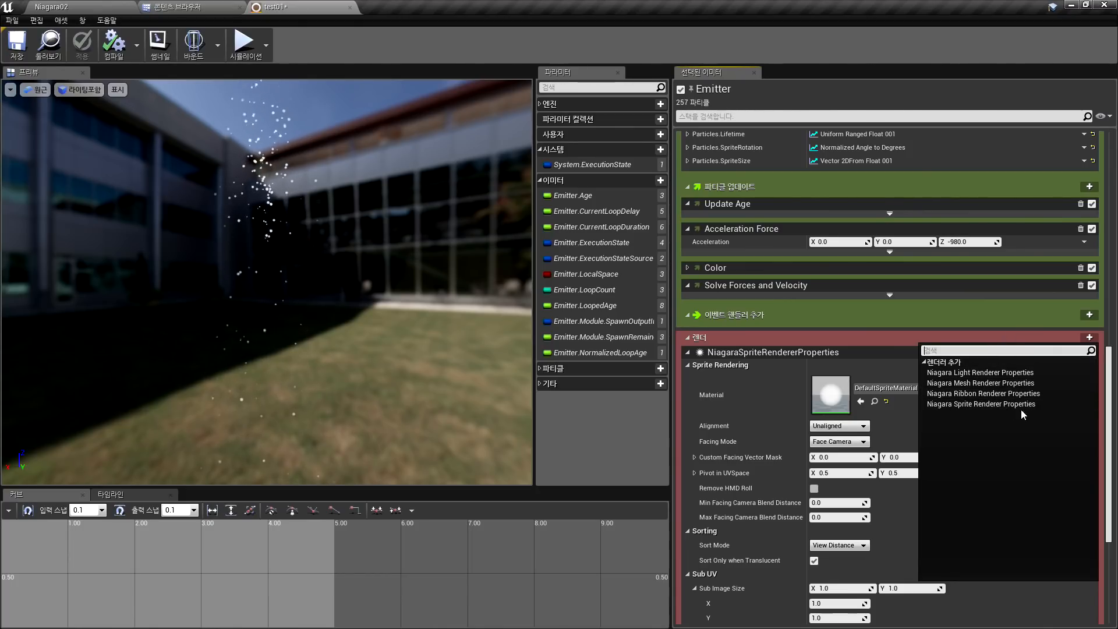
left_click(456, 239)
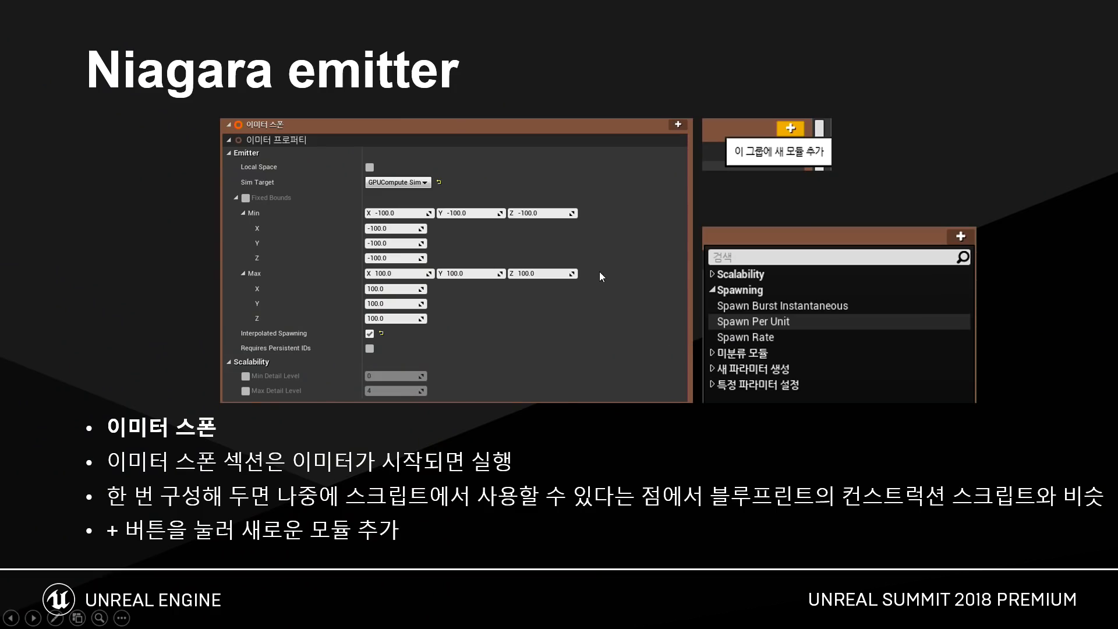
left_click(576, 261)
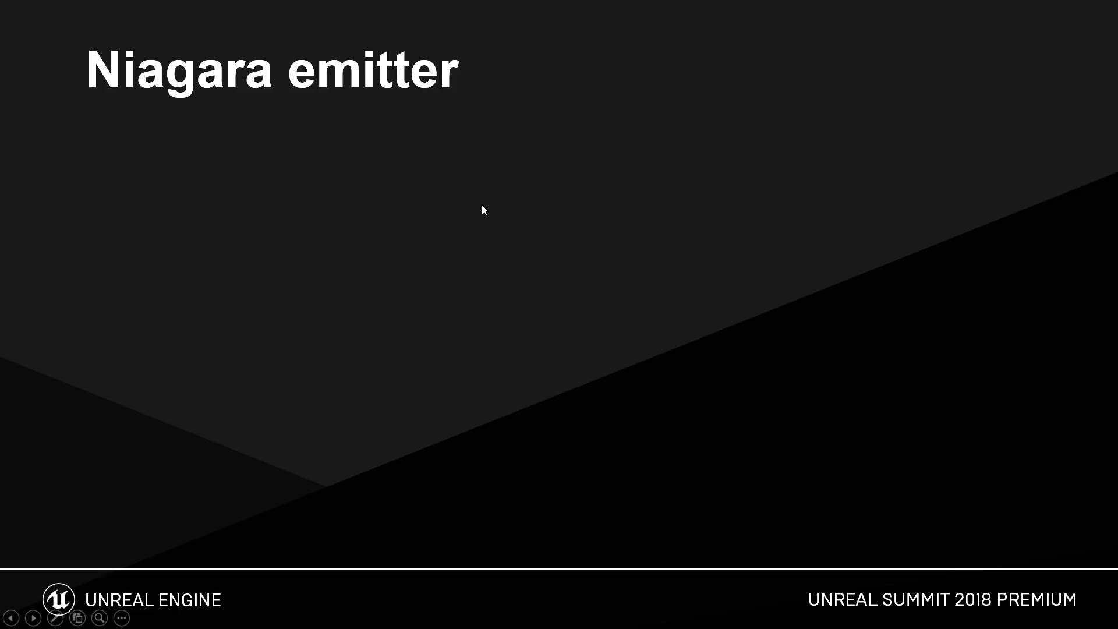
left_click(481, 204)
left_click(502, 280)
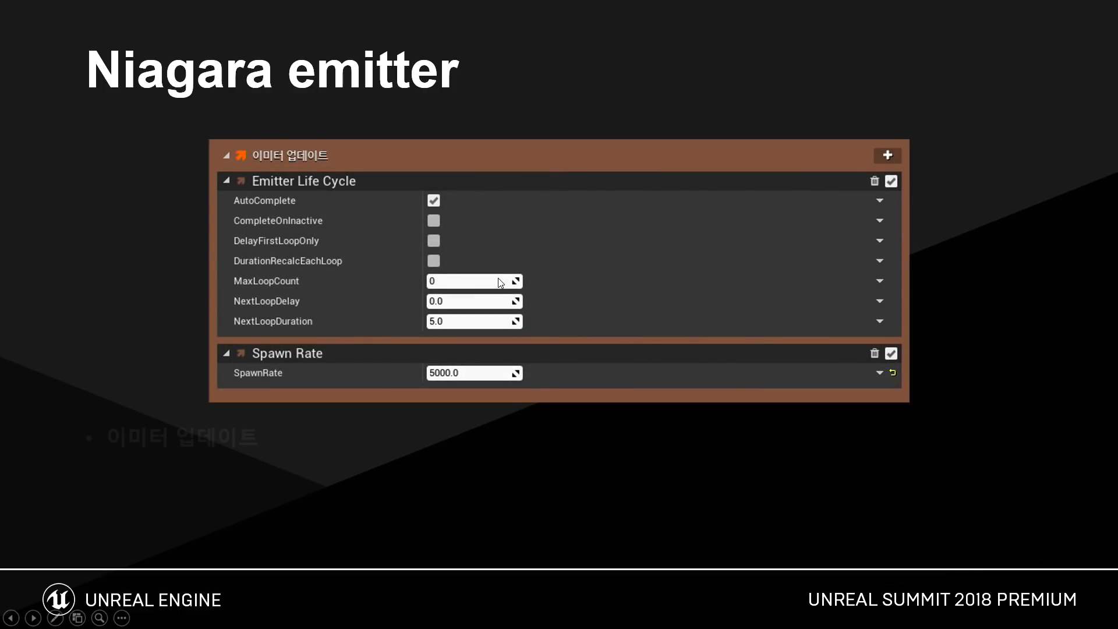
left_click(498, 329)
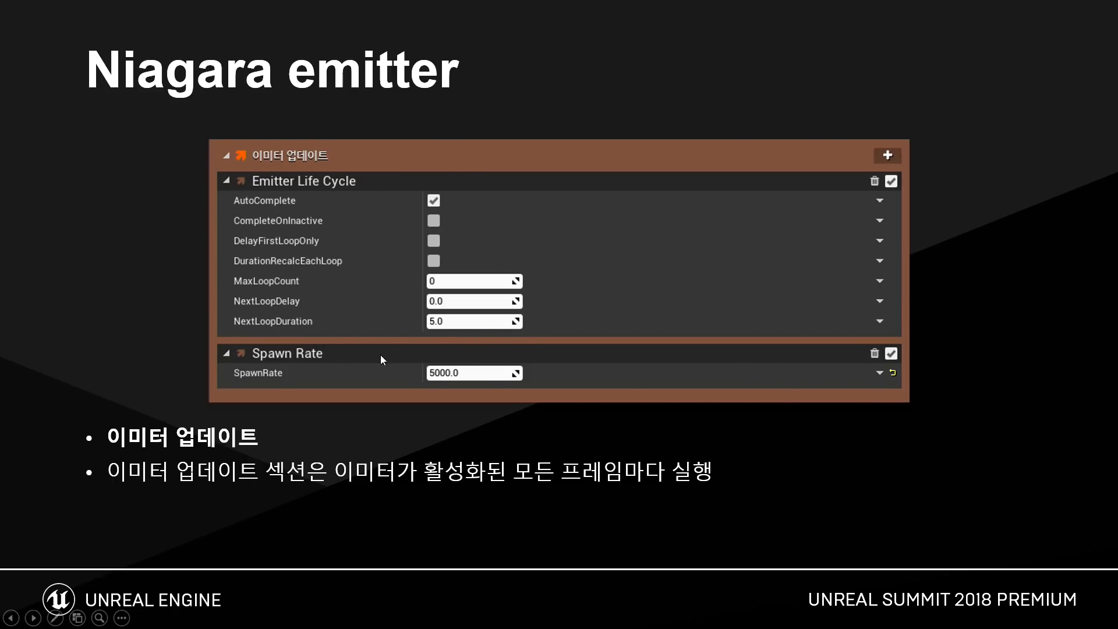
left_click(490, 355)
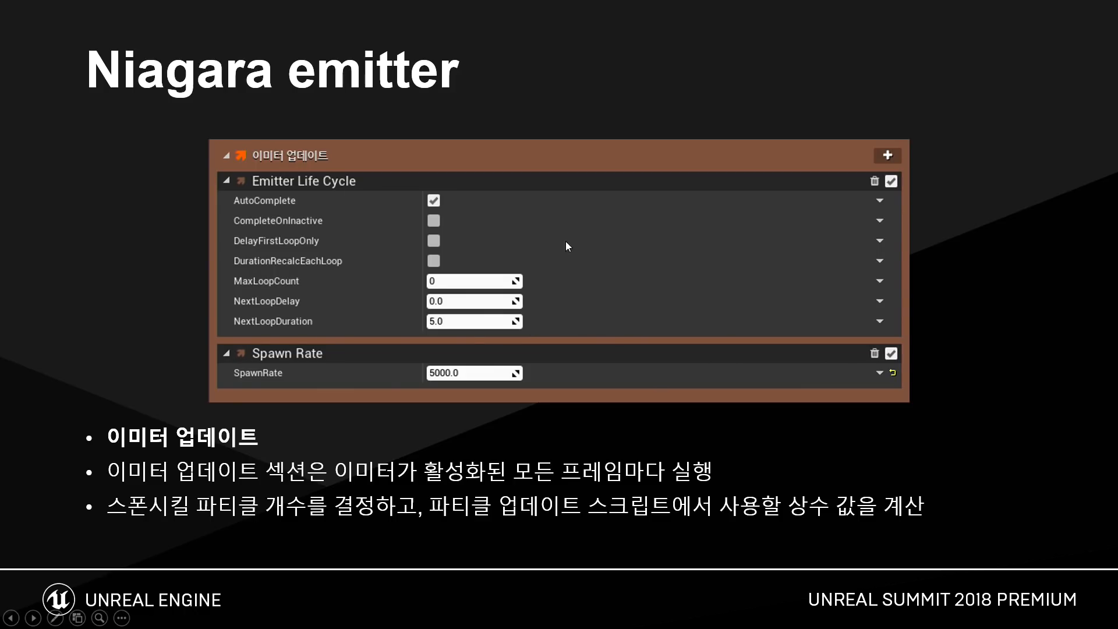
left_click(586, 409)
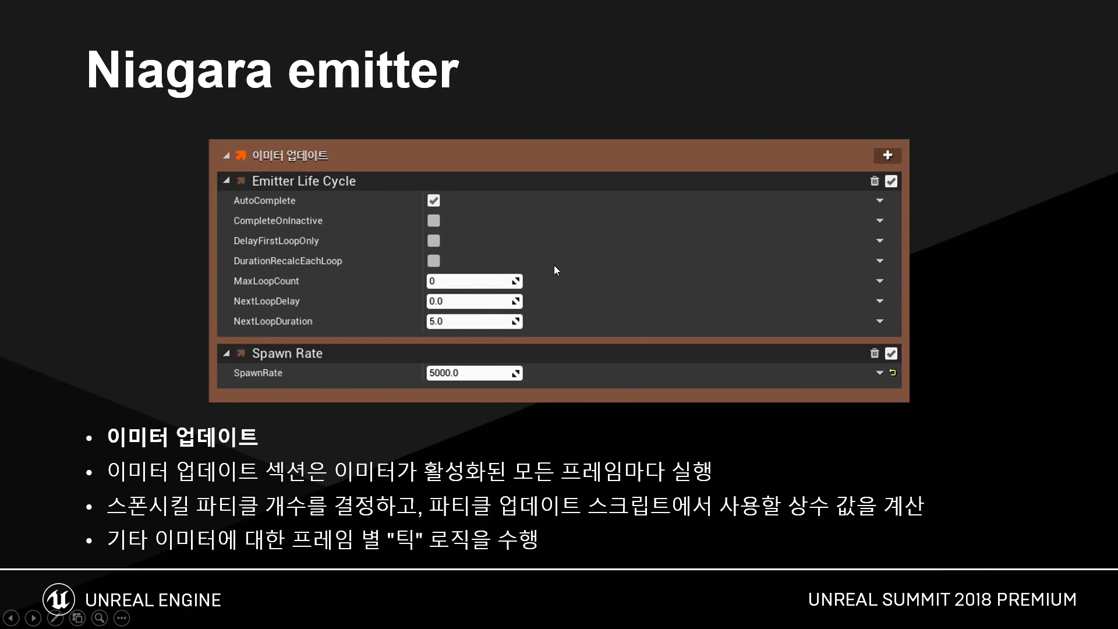
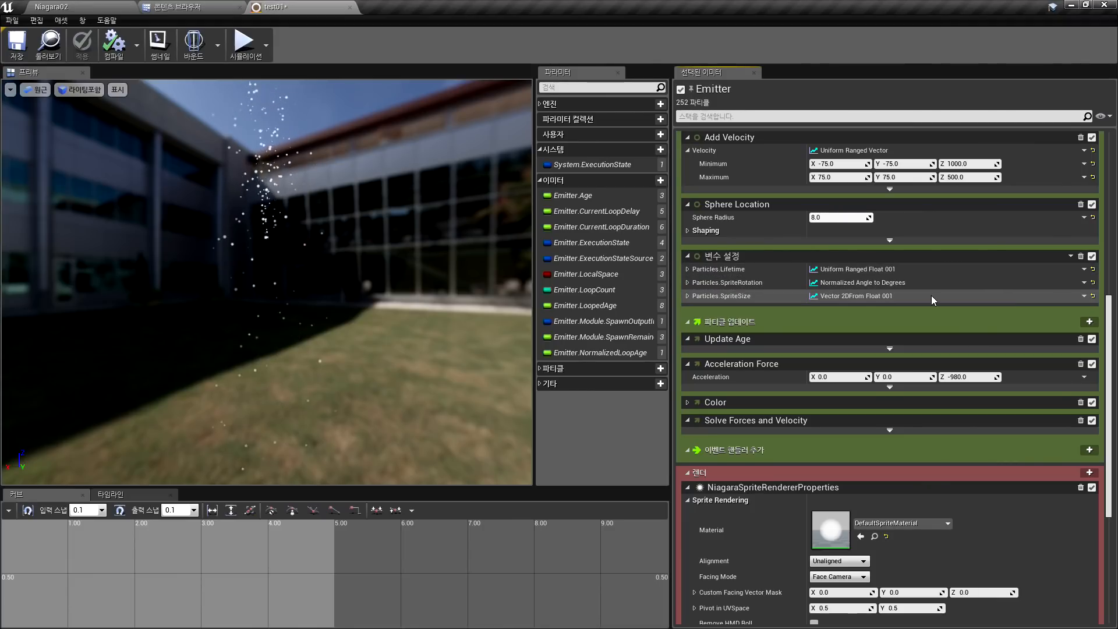
Expand the Particles.Lifetime, Particles.SpriteRotation and Particles.SpriteSize settings in the particle spawn section's variable module
left_click(688, 269)
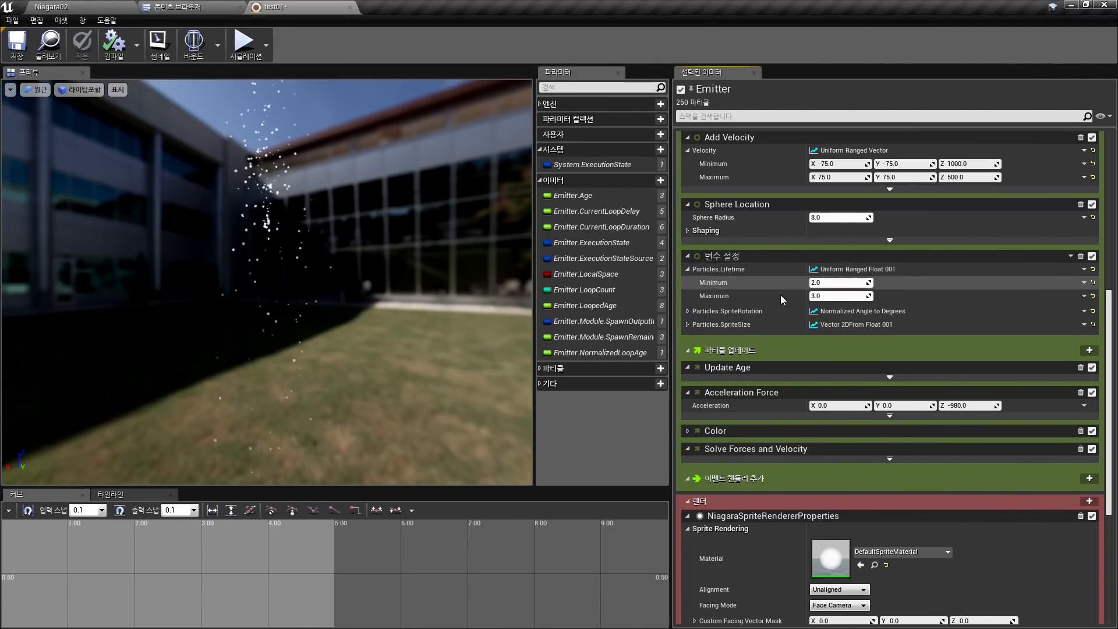
left_click(689, 311)
scroll(701, 310, "down", 3)
left_click(688, 256)
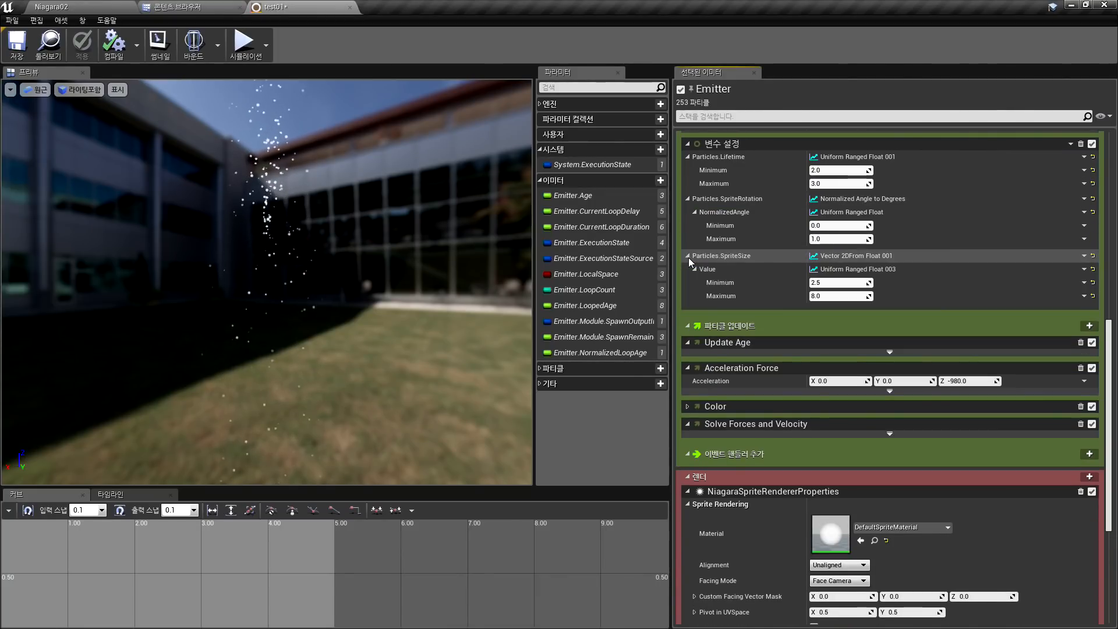
left_click_drag(816, 282, 818, 282)
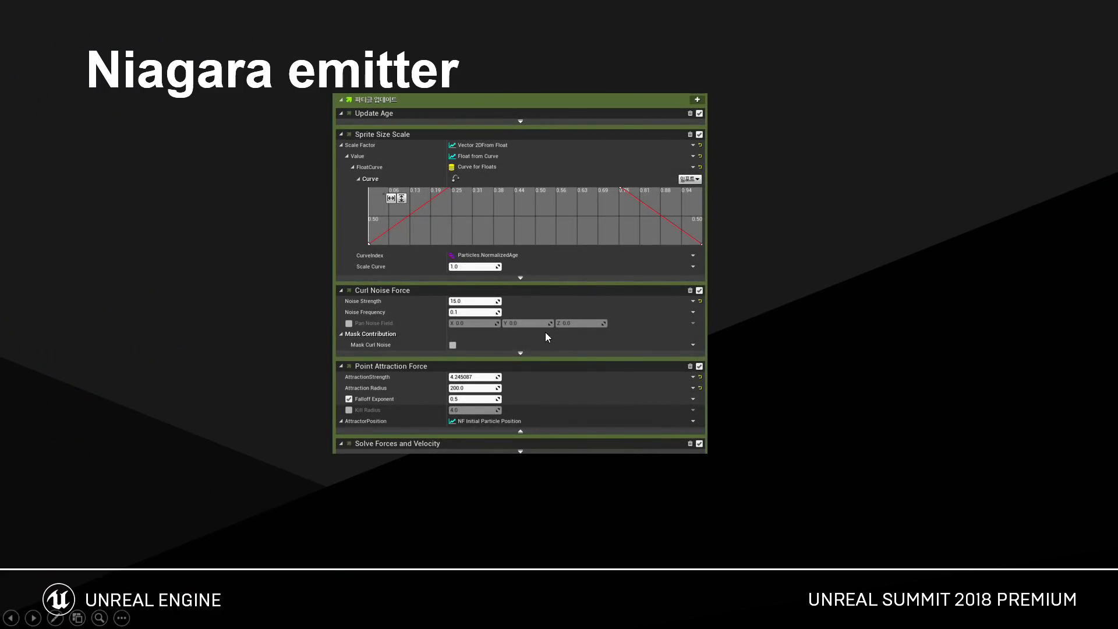
left_click(447, 283)
left_click(551, 300)
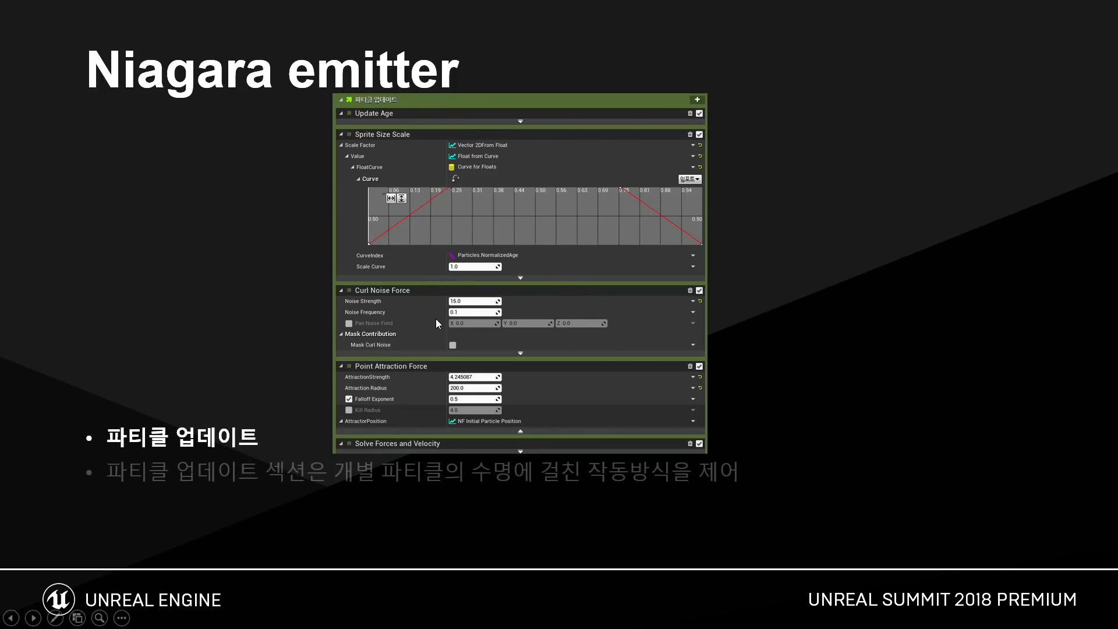
left_click(476, 356)
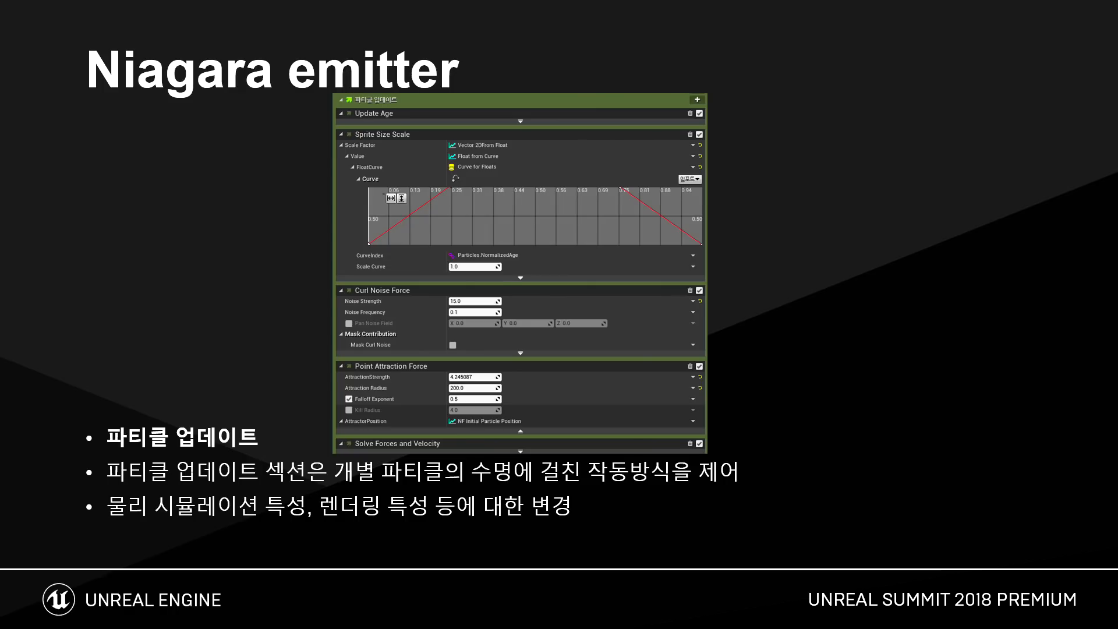
left_click(562, 348)
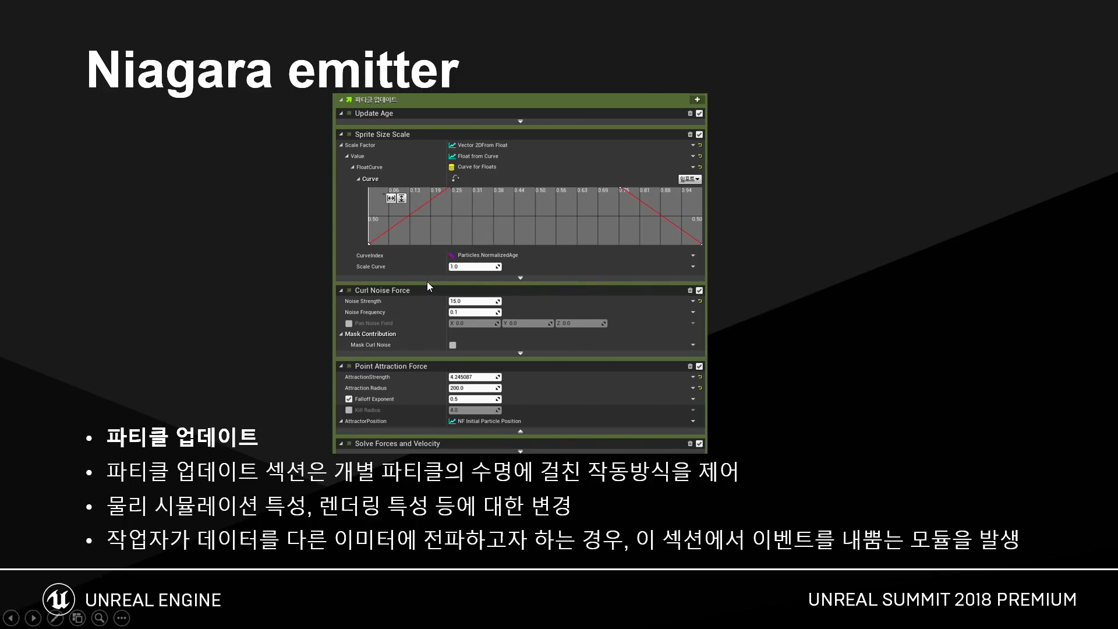
Switch back to Unreal Editor, expand the Color module in the particle update section and show its color curve in the curve editor
key("alt+Tab")
scroll(754, 284, "down", 7)
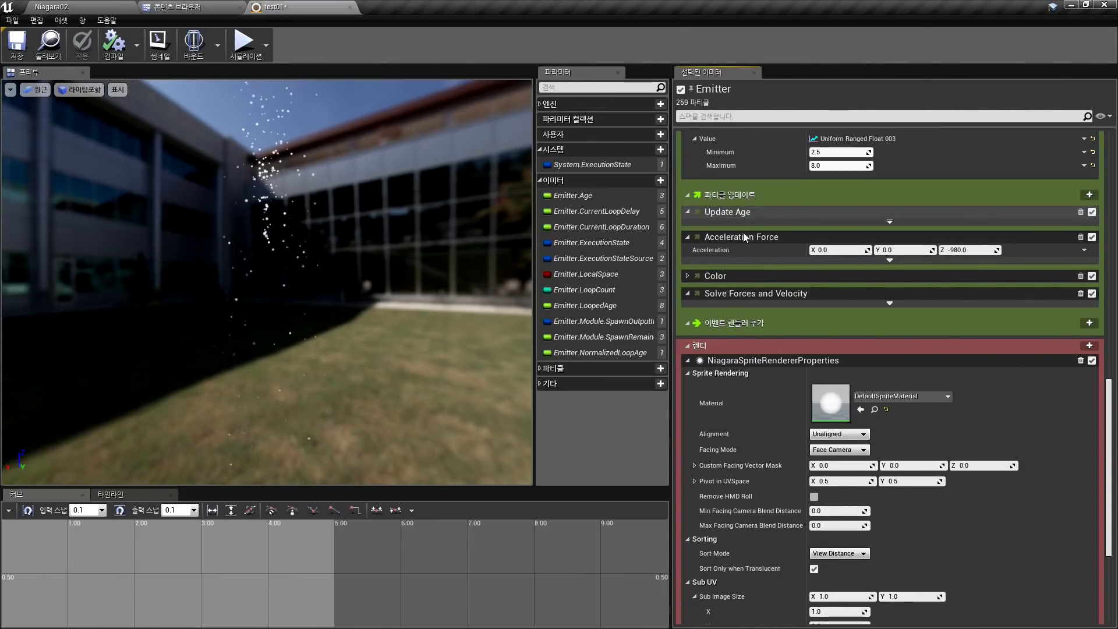
scroll(777, 247, "down", 1)
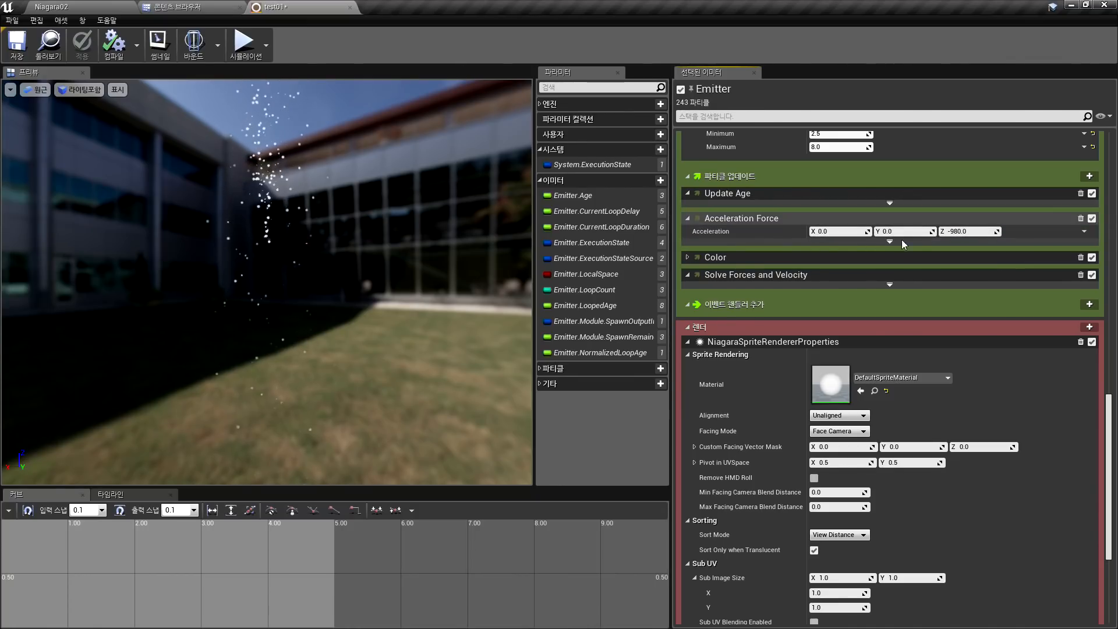
scroll(804, 229, "down", 1)
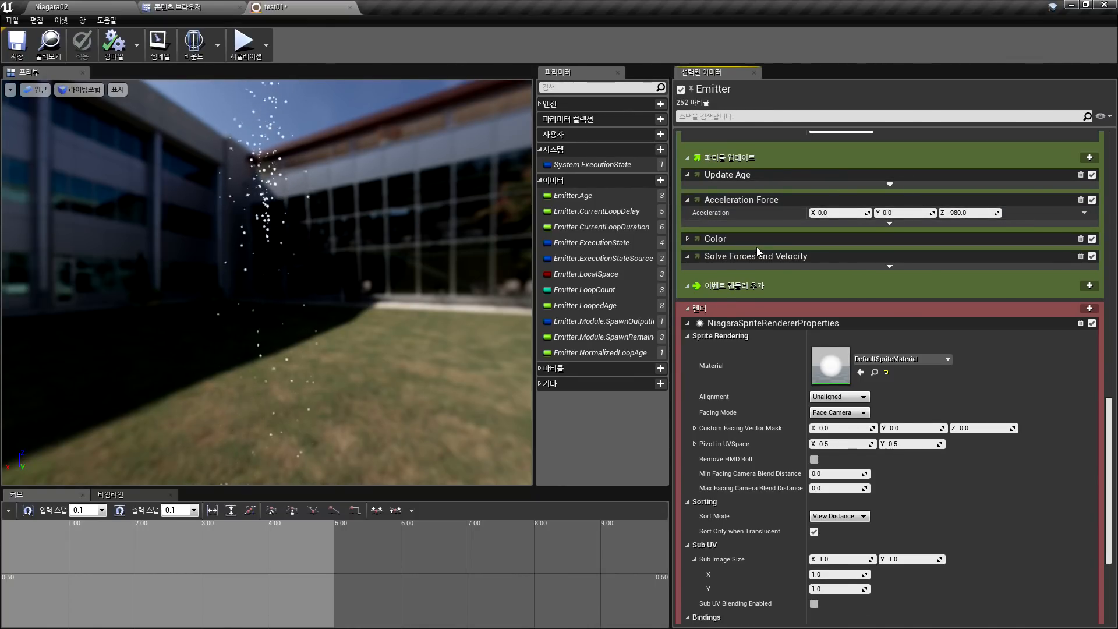
left_click(686, 239)
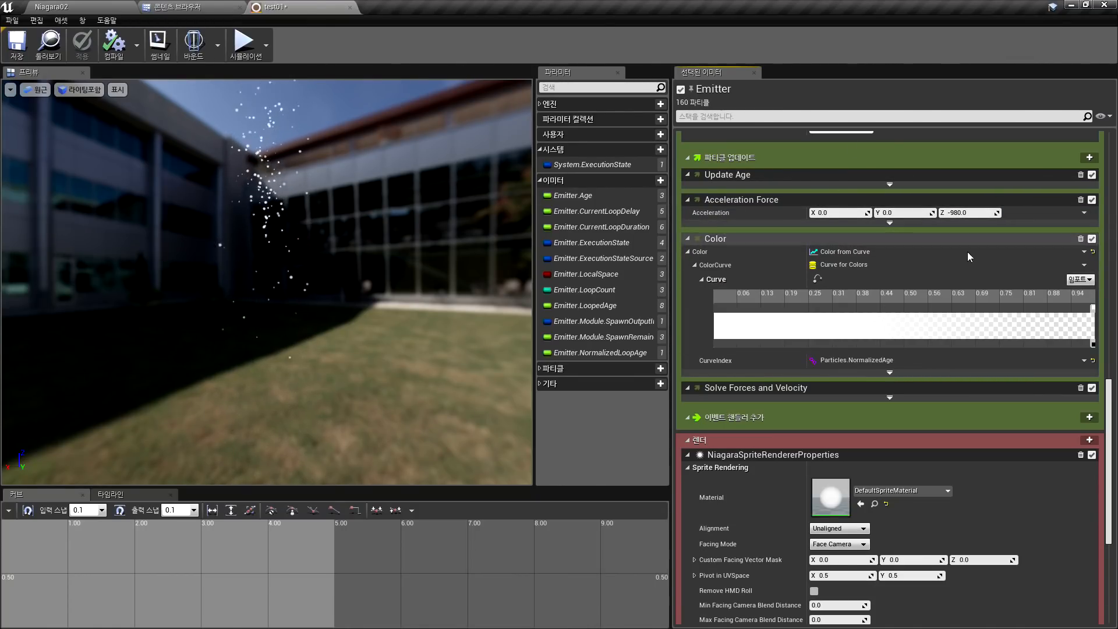
left_click(817, 278)
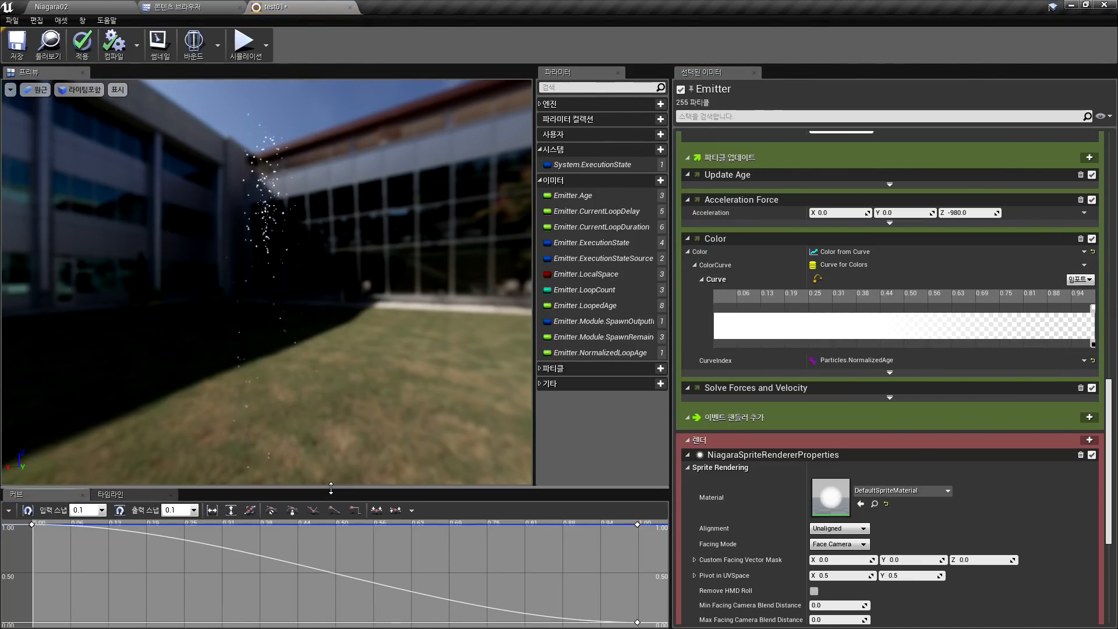
Enlarge the curve editor and frame the whole color curve in it
left_click_drag(312, 487, 312, 338)
scroll(392, 437, "down", 6)
scroll(396, 443, "up", 2)
right_click_drag(402, 449, 326, 453)
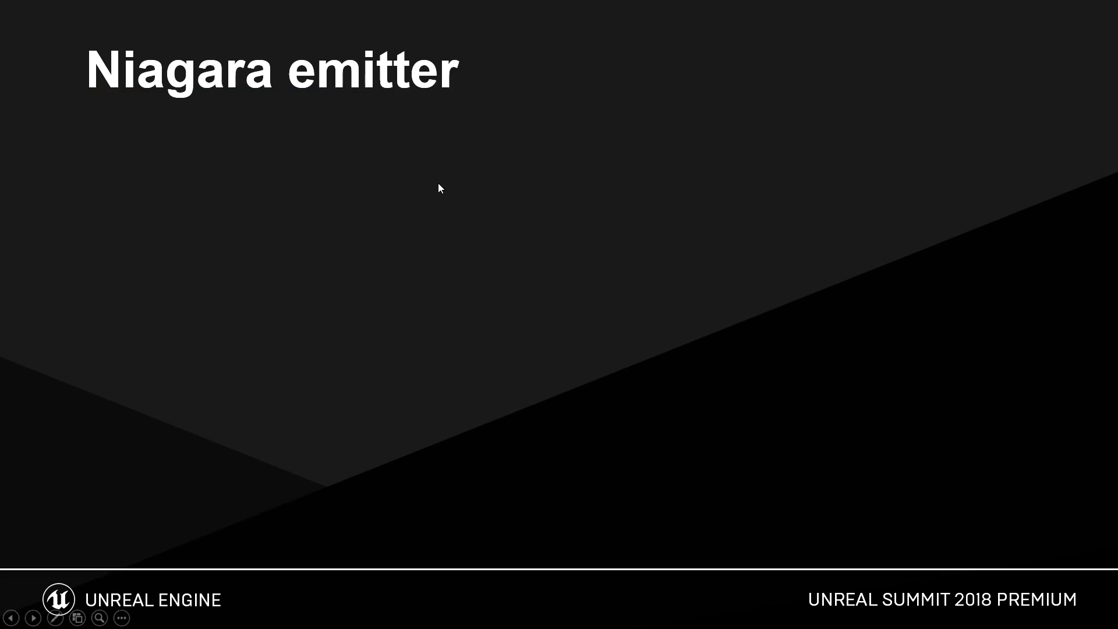
left_click(384, 173)
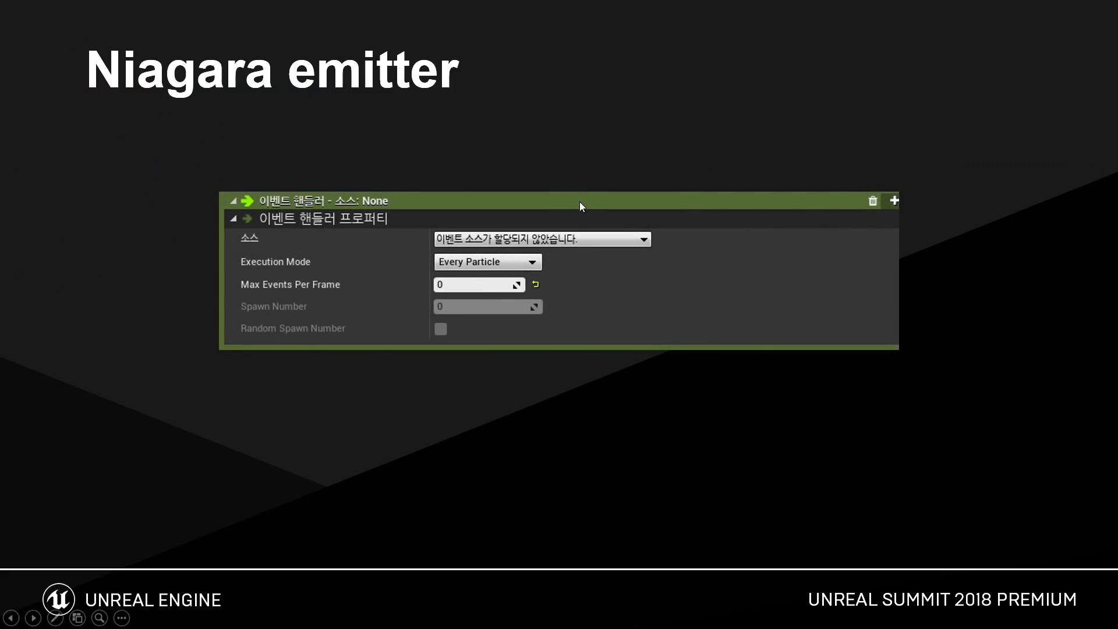
left_click(497, 270)
left_click(664, 264)
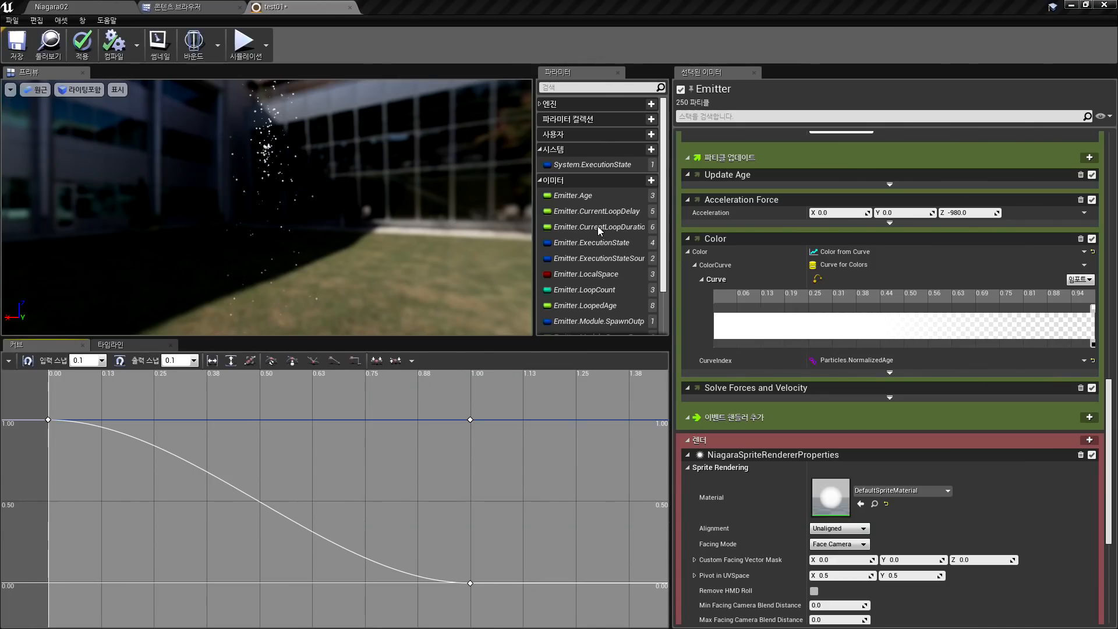
Add an event handler to the emitter's stack and bring its properties into view
scroll(788, 335, "down", 3)
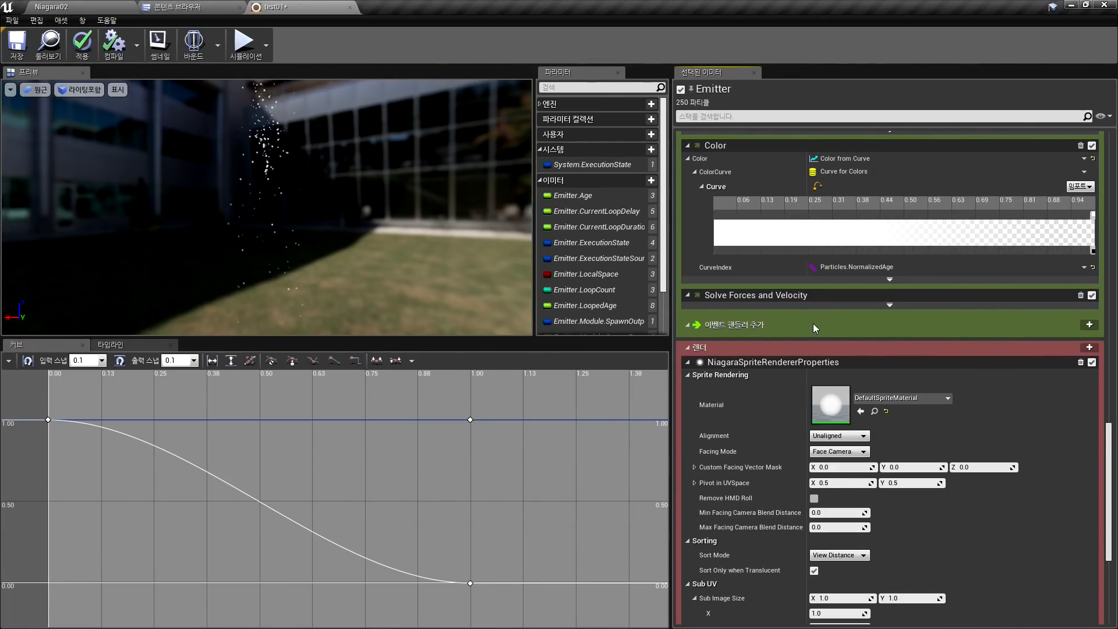
left_click(1089, 325)
scroll(790, 322, "down", 2)
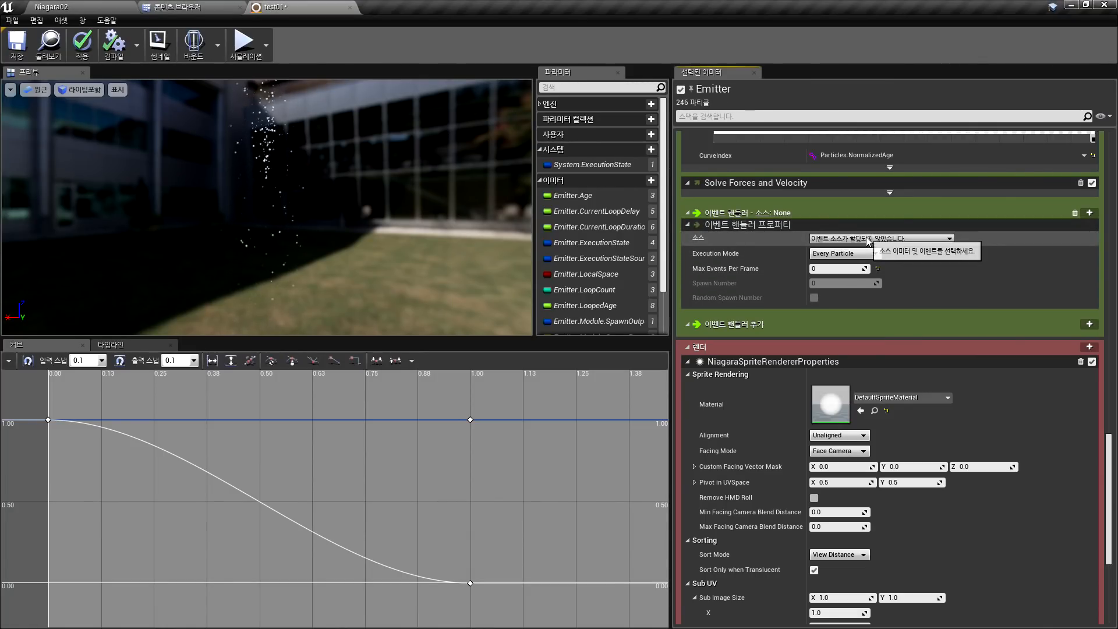
Try the Spawned Particles execution mode on the event handler and set it back to Every Particle
left_click(861, 253)
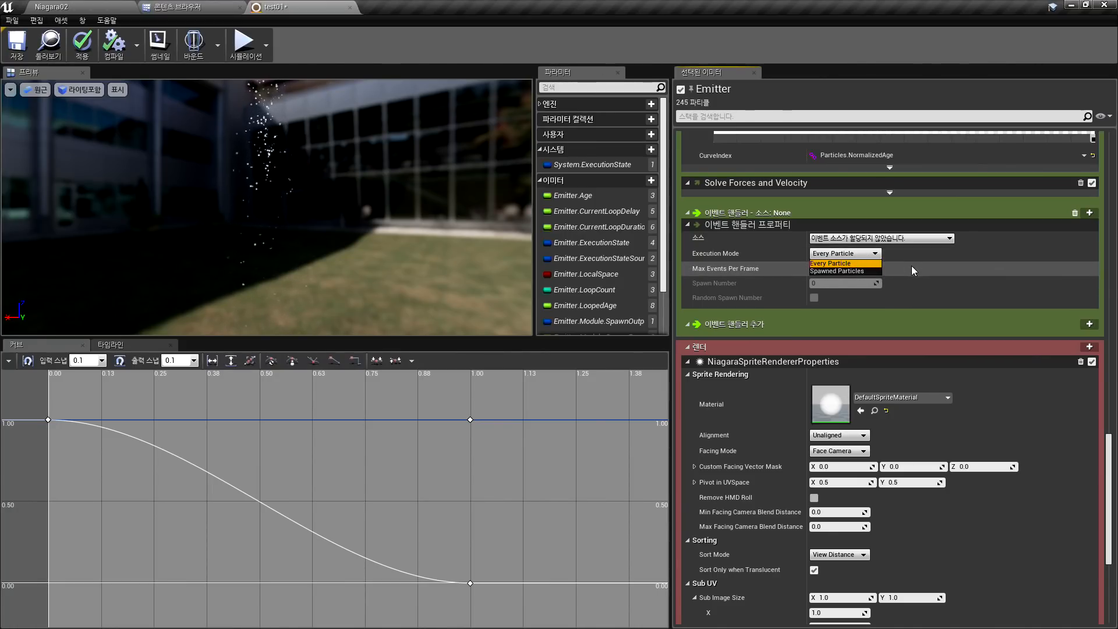
left_click(861, 270)
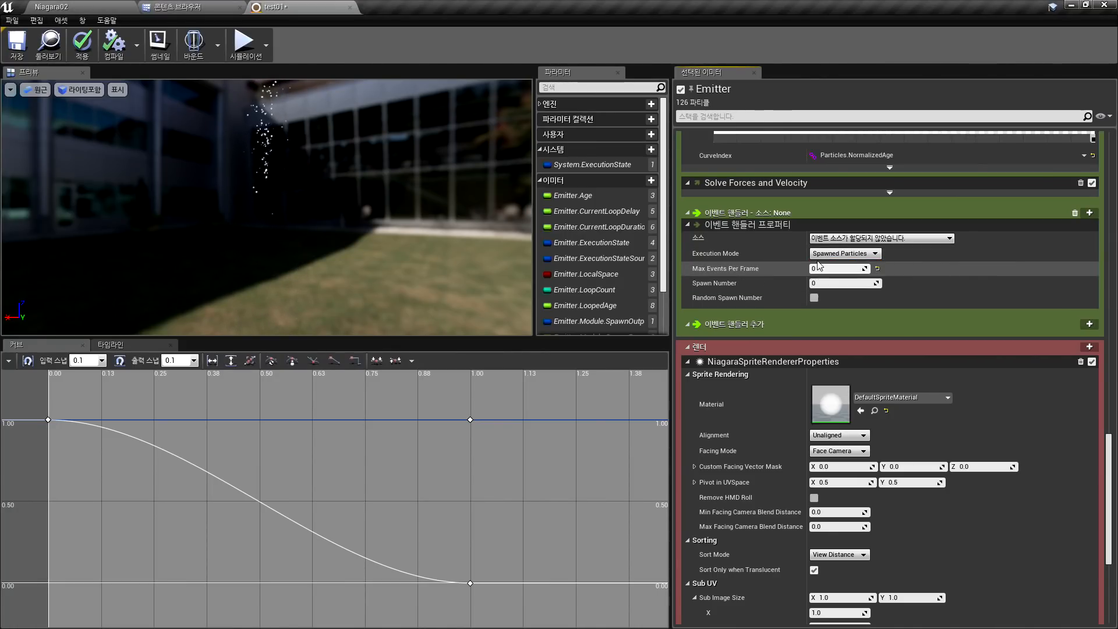
left_click(856, 255)
left_click(857, 265)
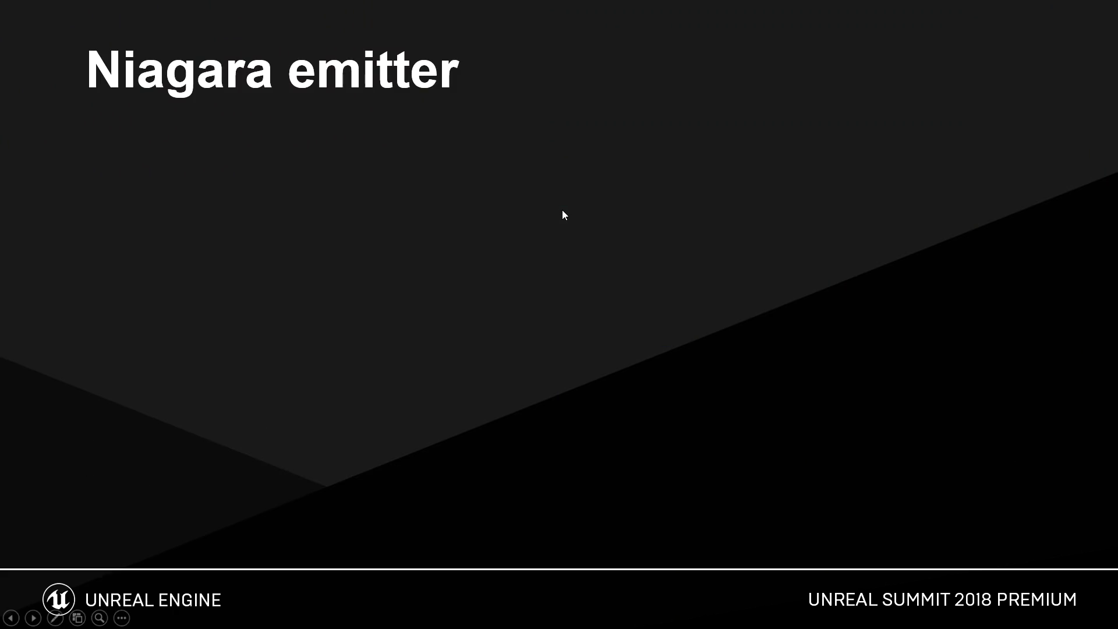
left_click(552, 176)
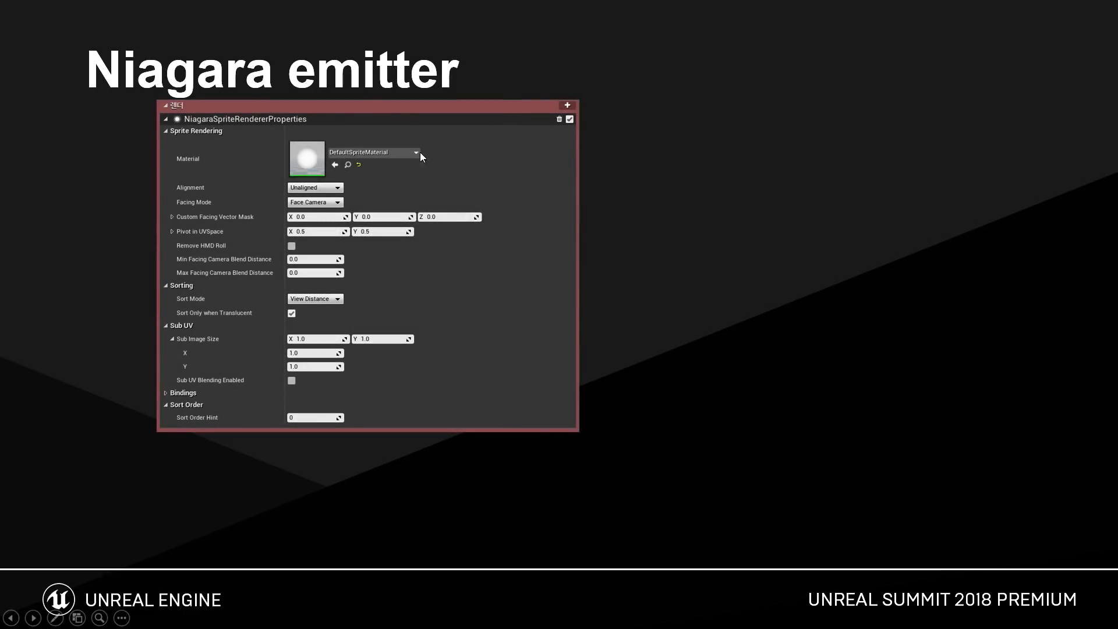
left_click(445, 252)
left_click(372, 242)
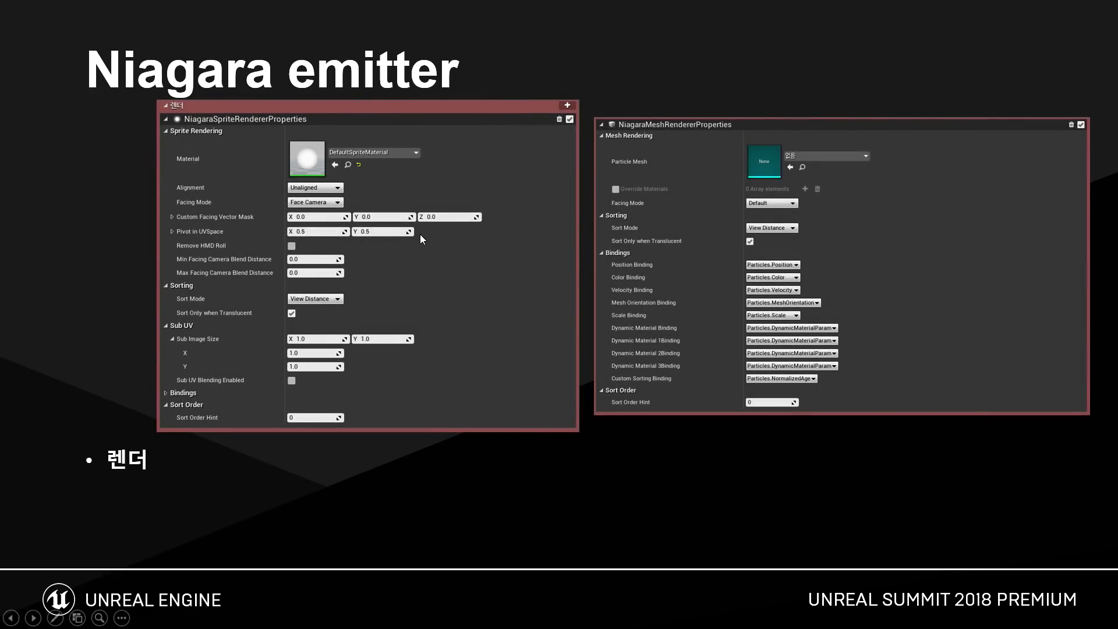
Switch from the render slide back to Unreal Editor and add a Niagara Light Renderer to the emitter's render section
left_click(421, 234)
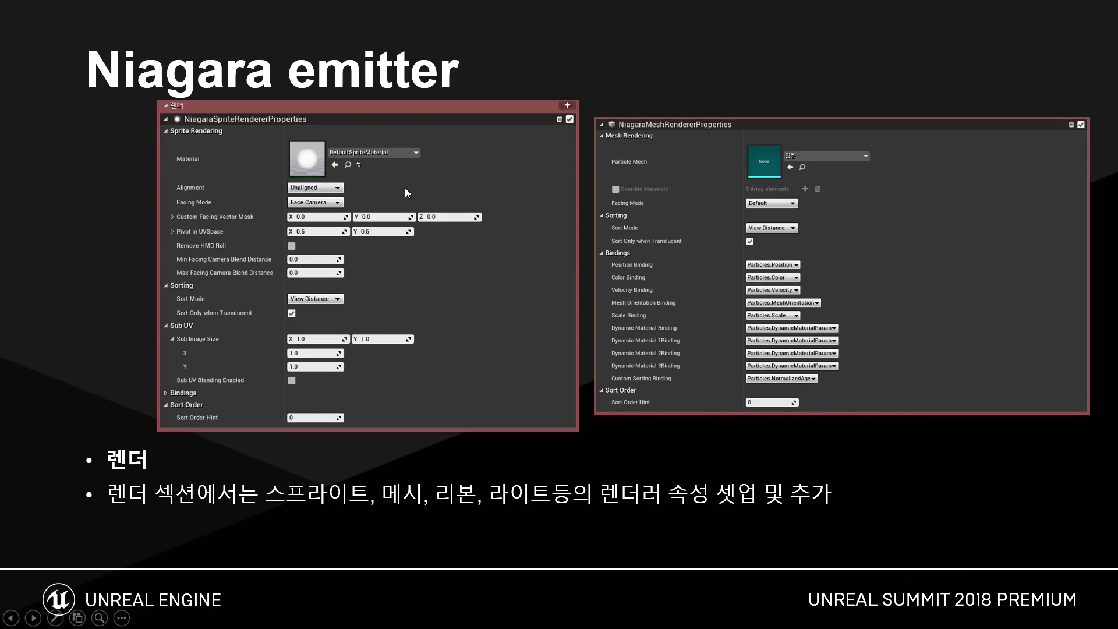
key("alt+Tab")
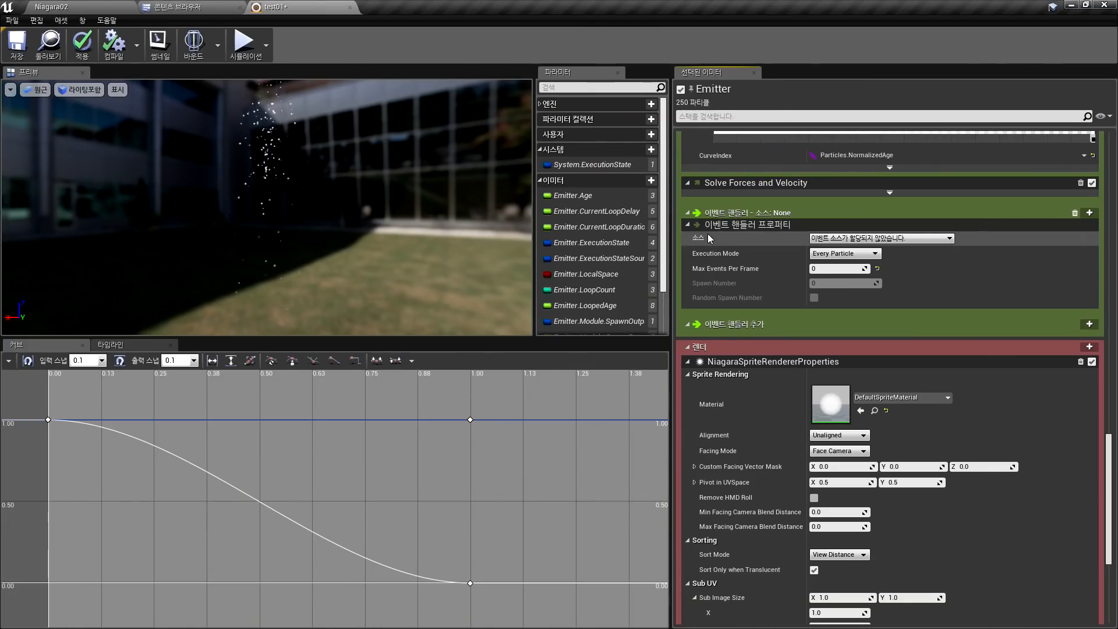
scroll(743, 312, "down", 4)
scroll(746, 291, "down", 2)
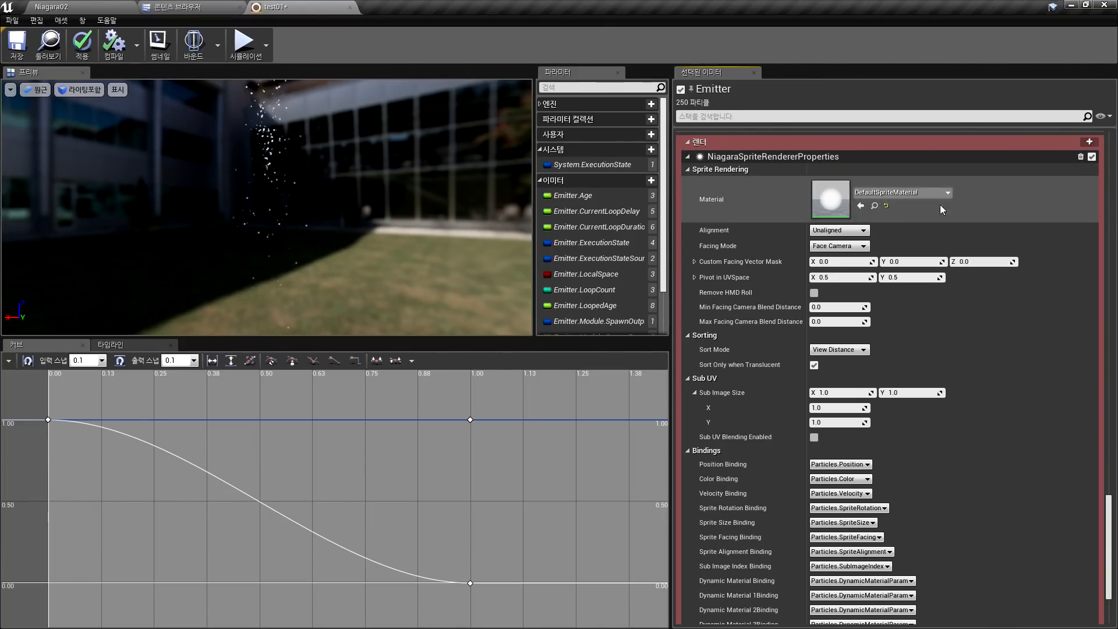
scroll(913, 341, "down", 3)
scroll(913, 341, "up", 5)
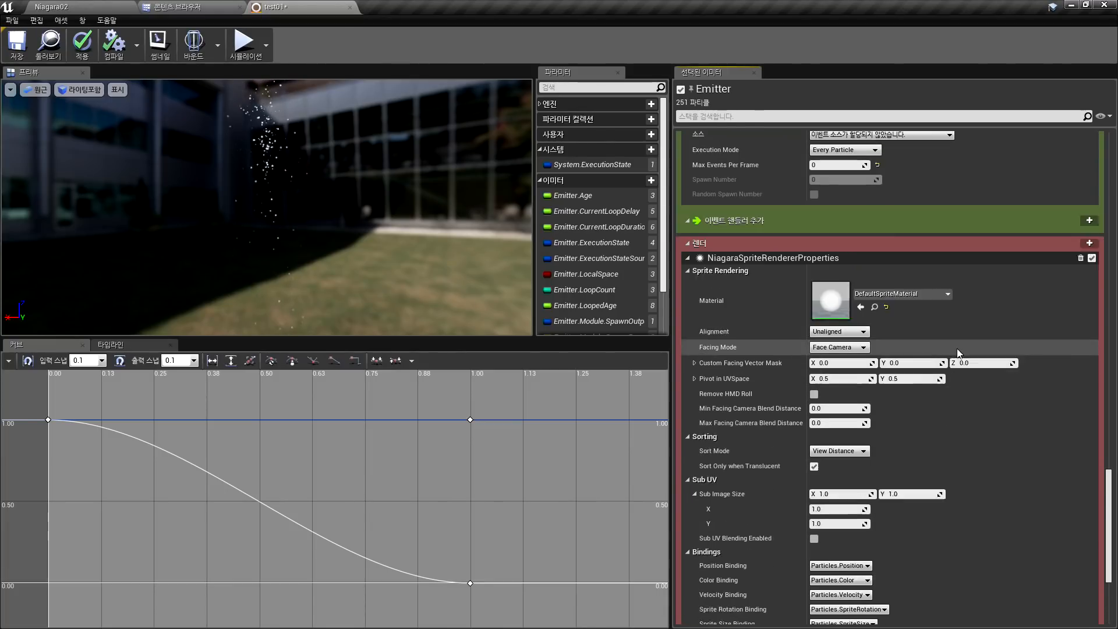
left_click(1089, 263)
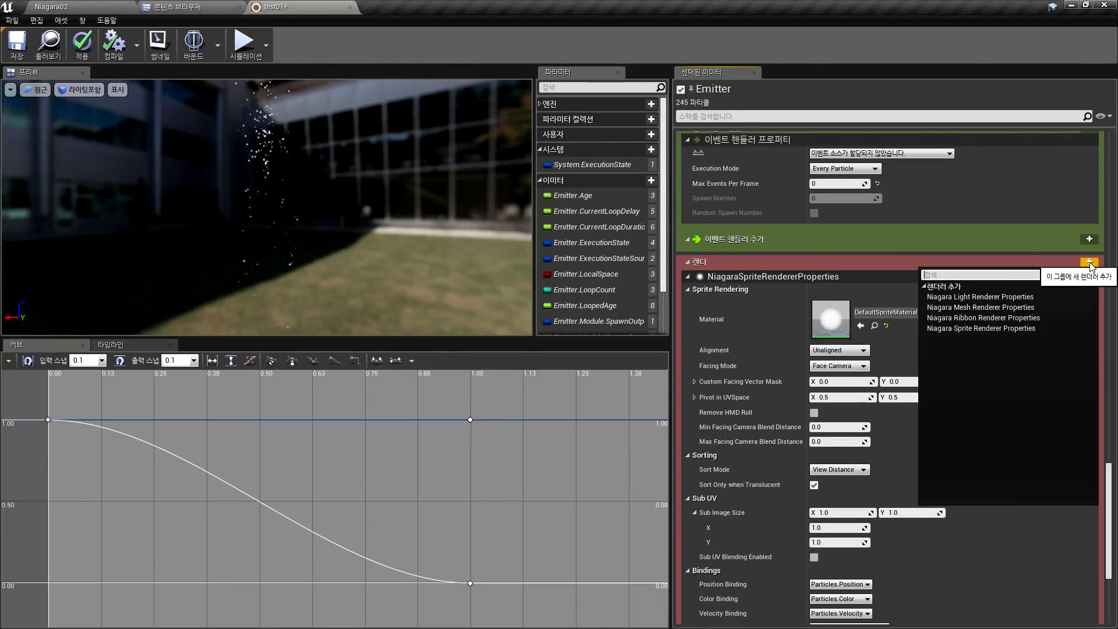
left_click(980, 297)
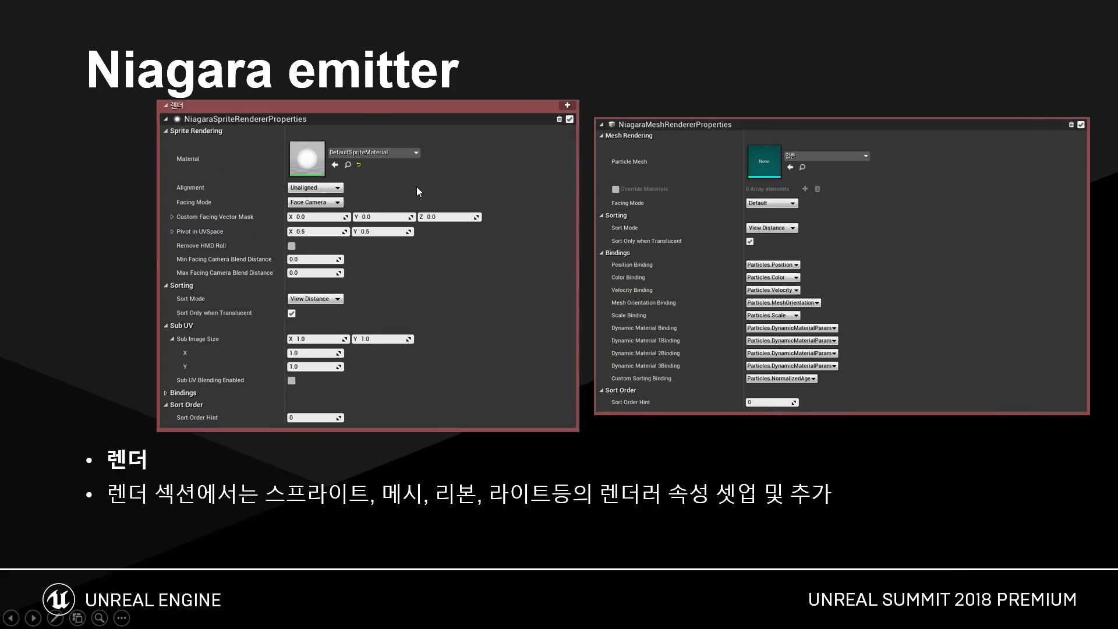
Return from the slides to Unreal Editor, go back up to the particle update section and show the emitter's timeline
left_click(417, 187)
left_click(357, 190)
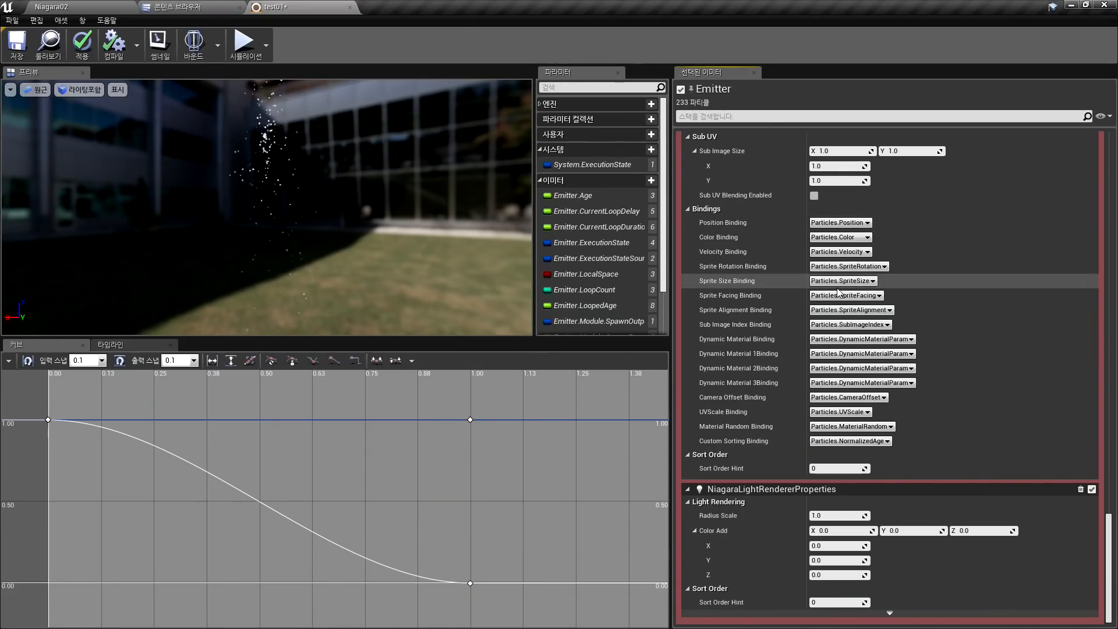
scroll(839, 293, "up", 15)
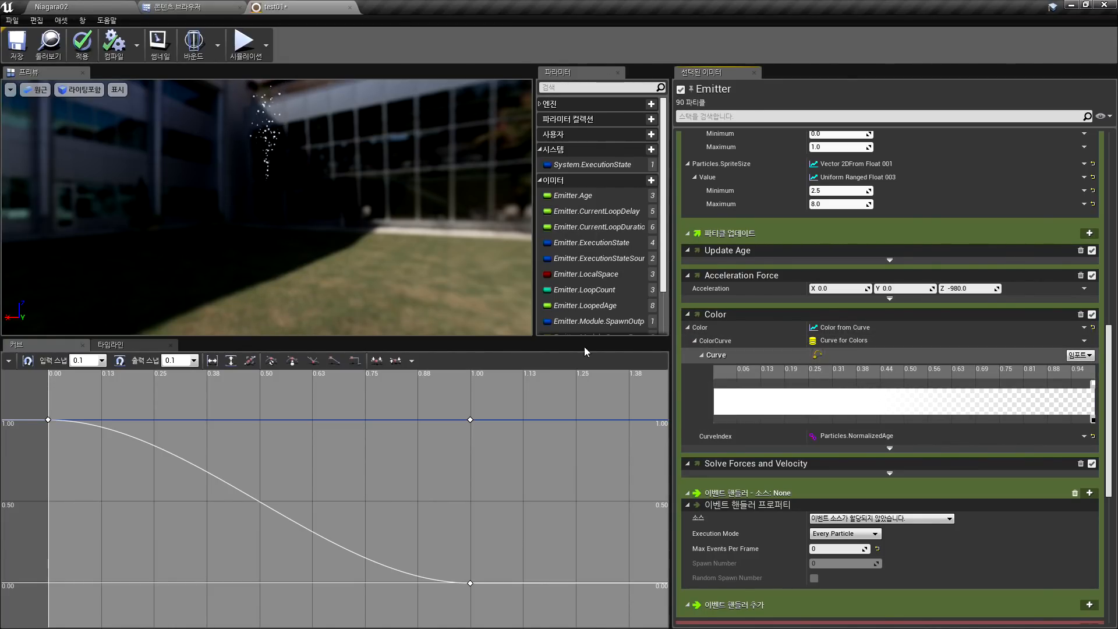
left_click(103, 346)
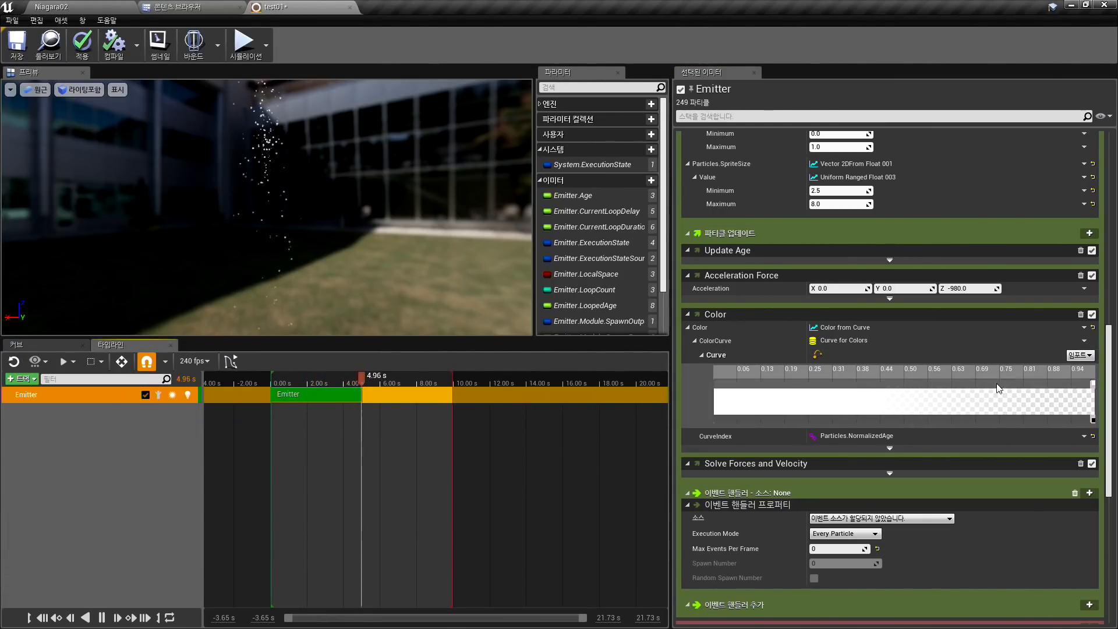
Show the Color module's color curve in the curve editor with some space around it
left_click(818, 354)
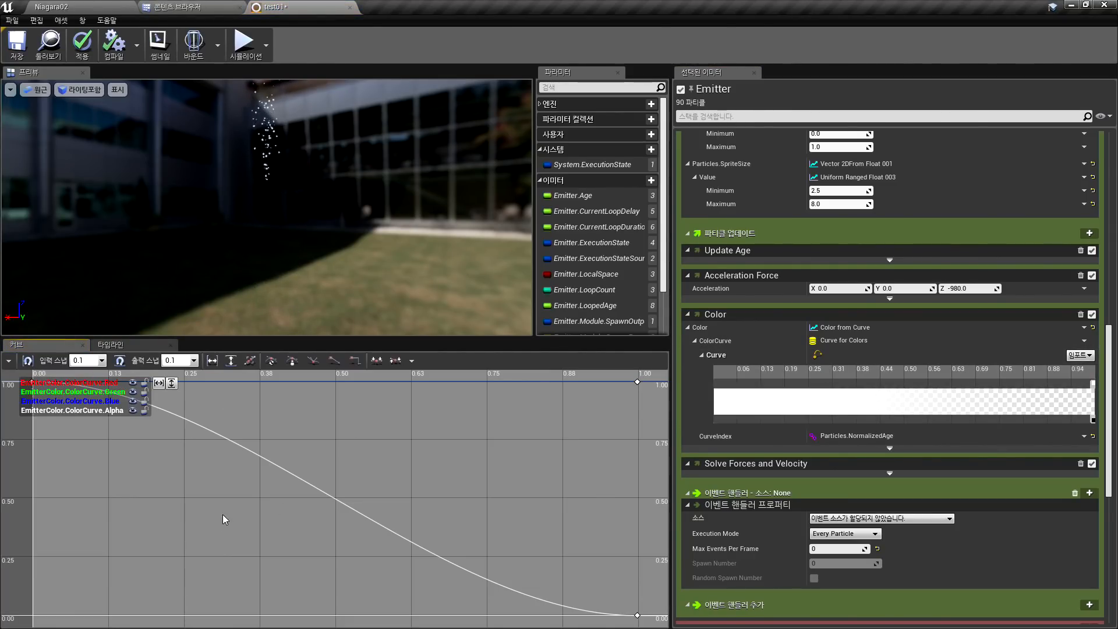
scroll(306, 484, "down", 6)
right_click_drag(413, 508, 252, 518)
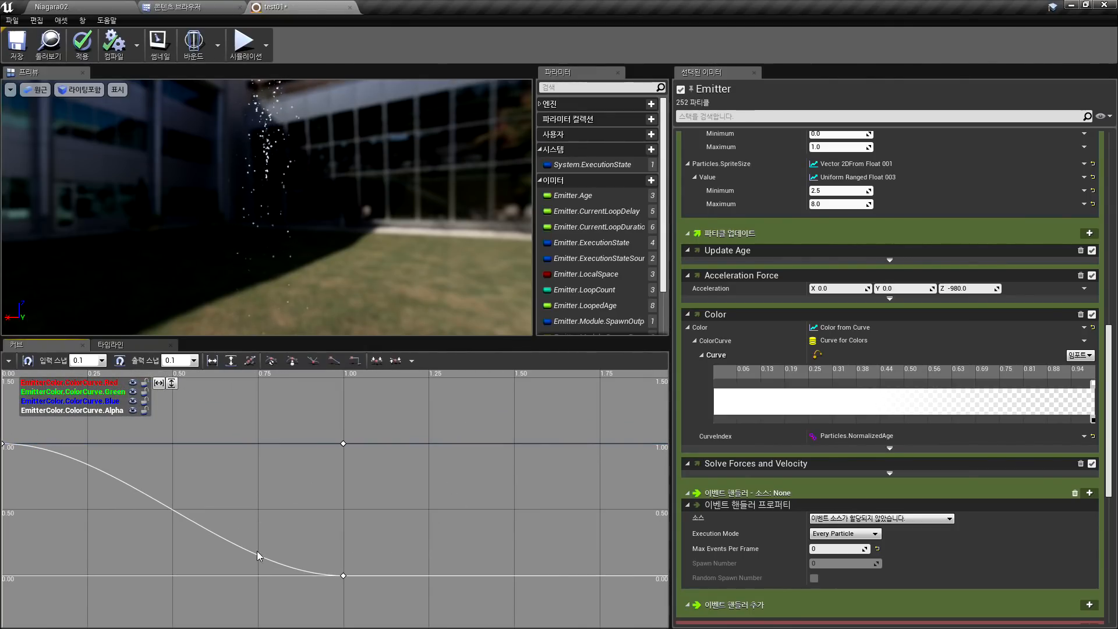
Add three keys to the Color module's gradient and set the one near 0.17 to pink, R 1.0, G 0.0, B 0.289234
left_click(723, 384)
left_click(780, 385)
left_click(914, 385)
double_click(780, 384)
left_click_drag(897, 402, 938, 387)
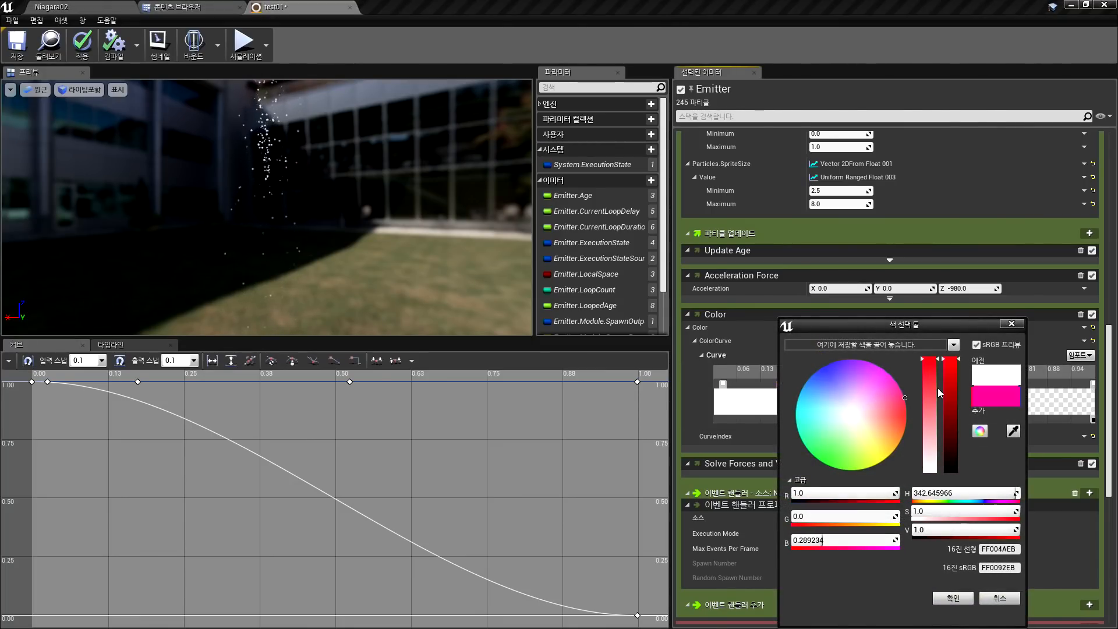
left_click(952, 598)
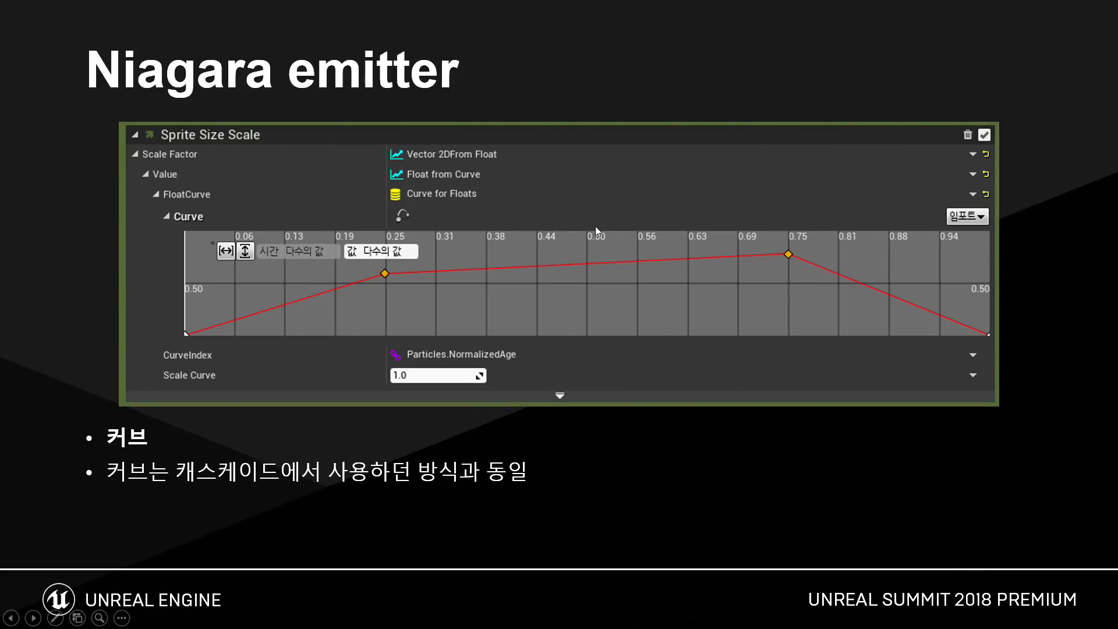
Advance the presentation from the curve slide to the Niagara system slide
key("Right")
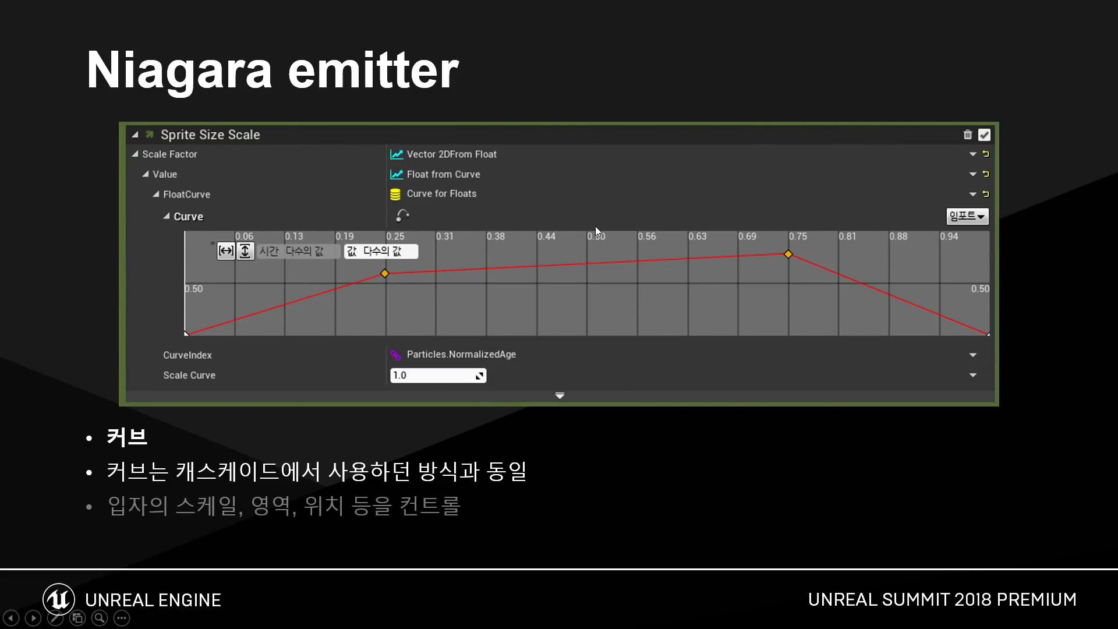
key("Right")
key("Right")
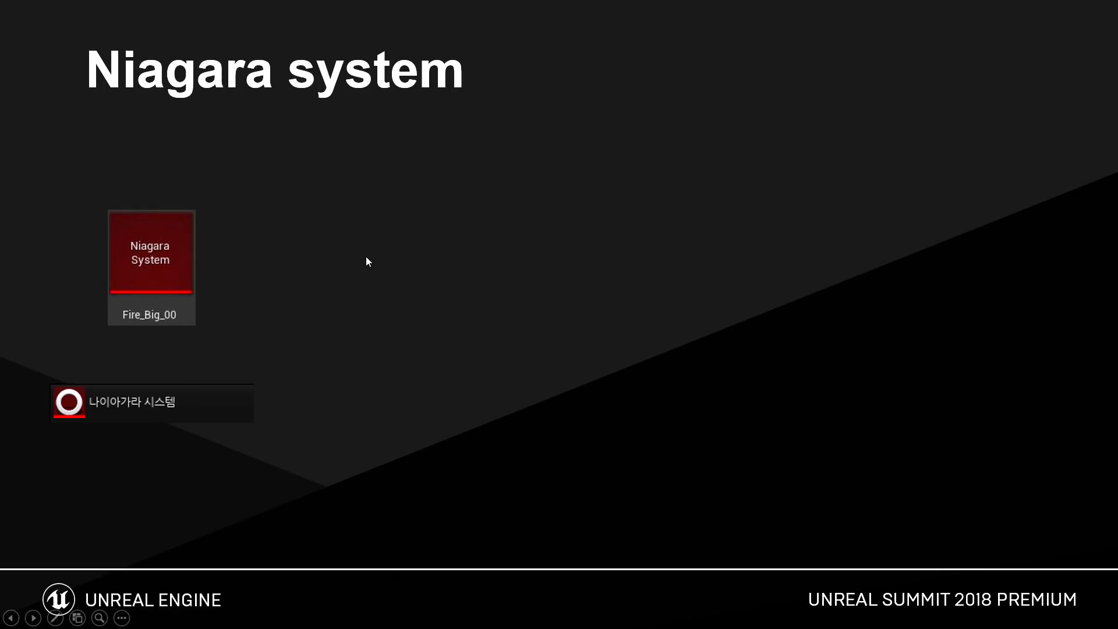
key("Right")
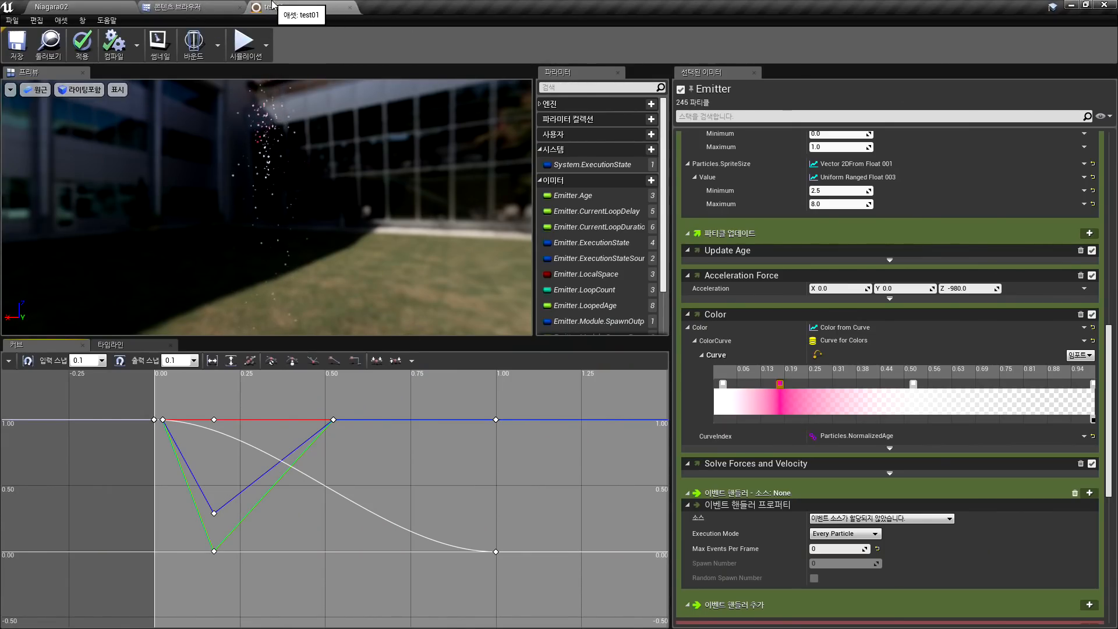
Apply and save the emitter's changes, and create a Niagara system from the test01 emitter in the test002 folder
left_click(82, 45)
left_click(16, 44)
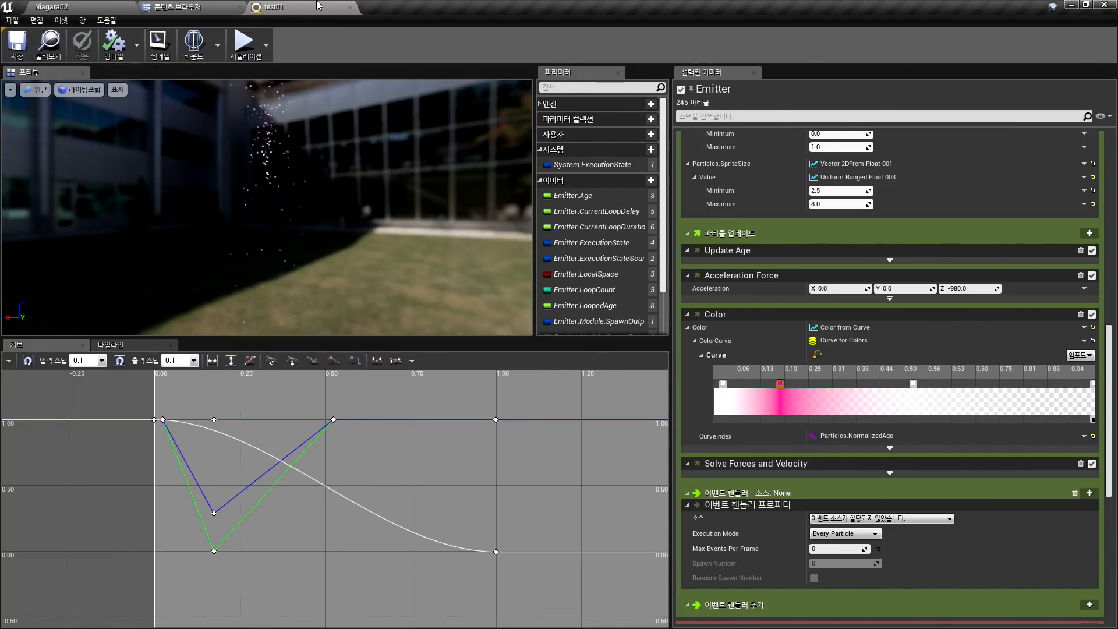
left_click(174, 6)
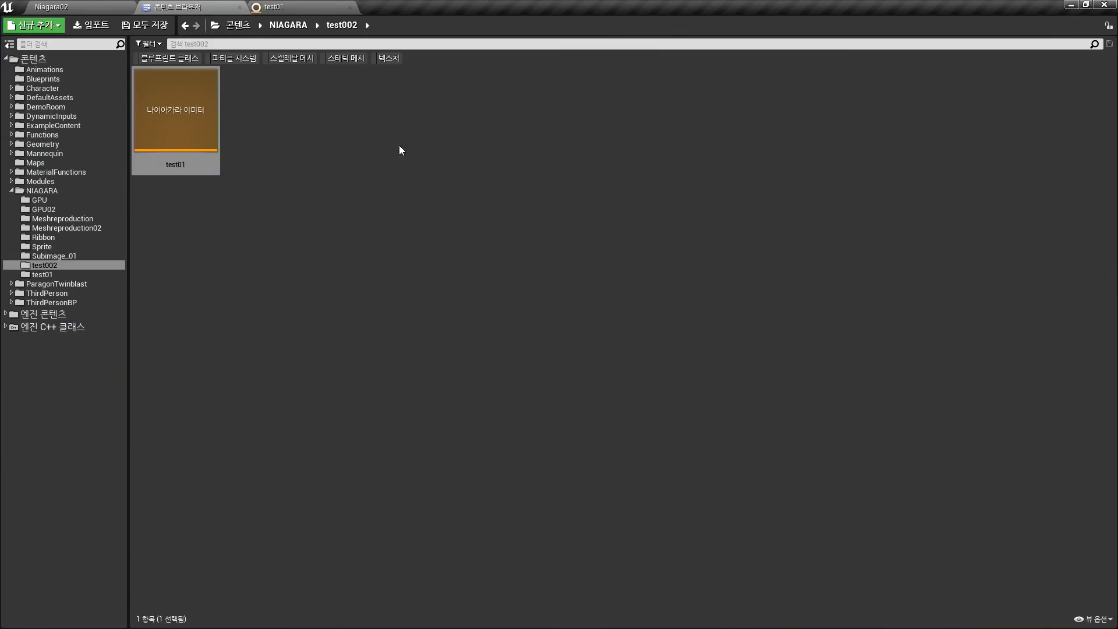
right_click(178, 108)
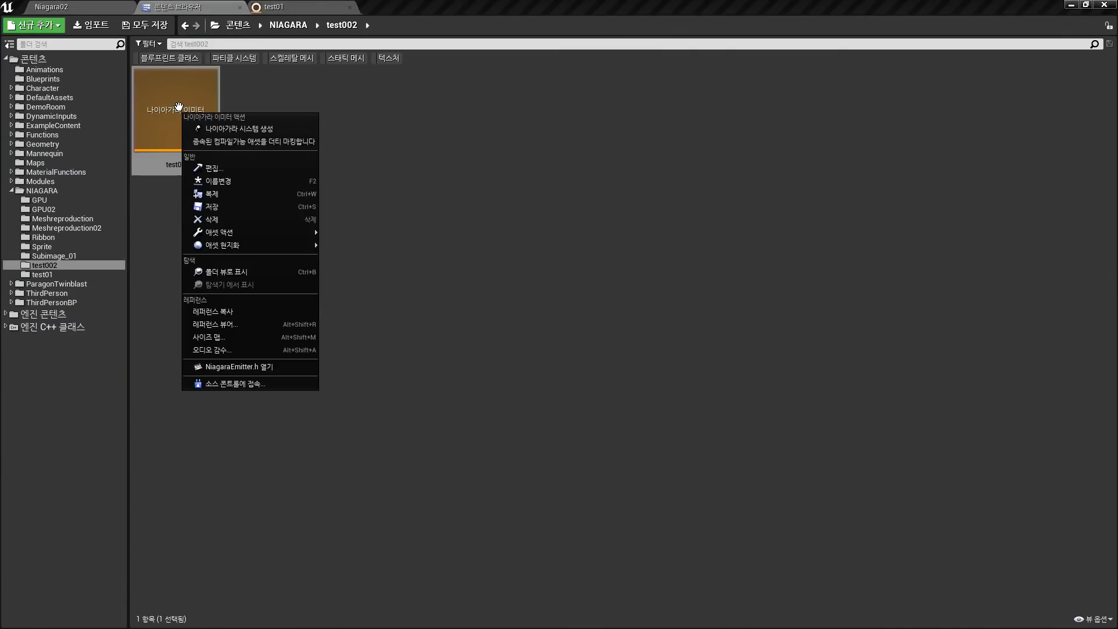
left_click(243, 131)
left_click(473, 144)
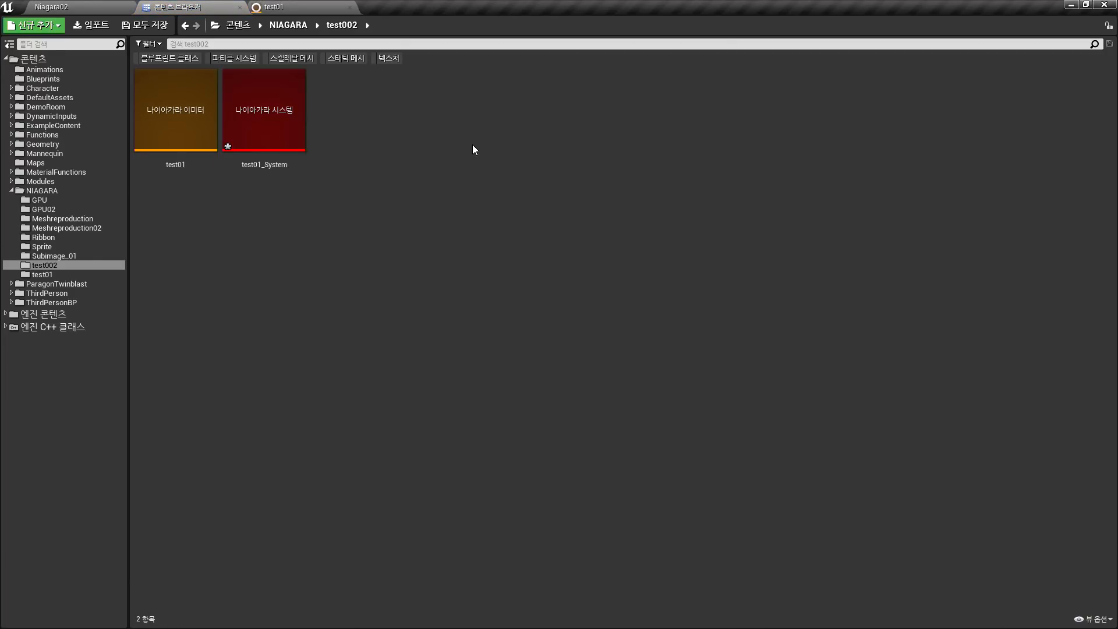
Open the test01_System asset, enlarge its timeline area and bring the system sections of the stack into view
double_click(261, 139)
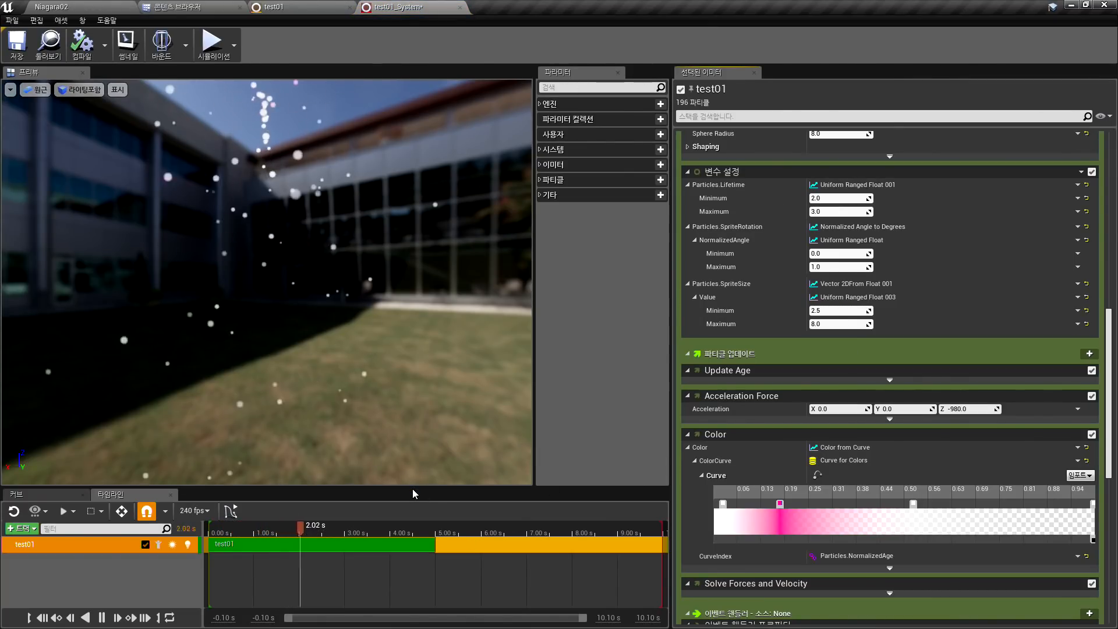
left_click_drag(400, 487, 400, 434)
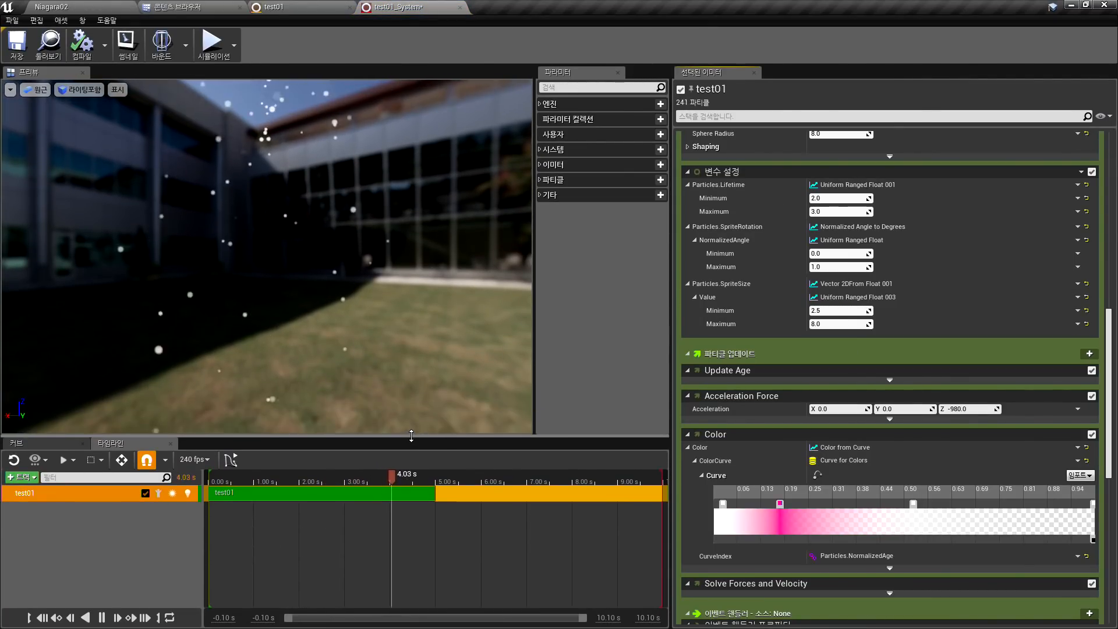
scroll(798, 260, "up", 10)
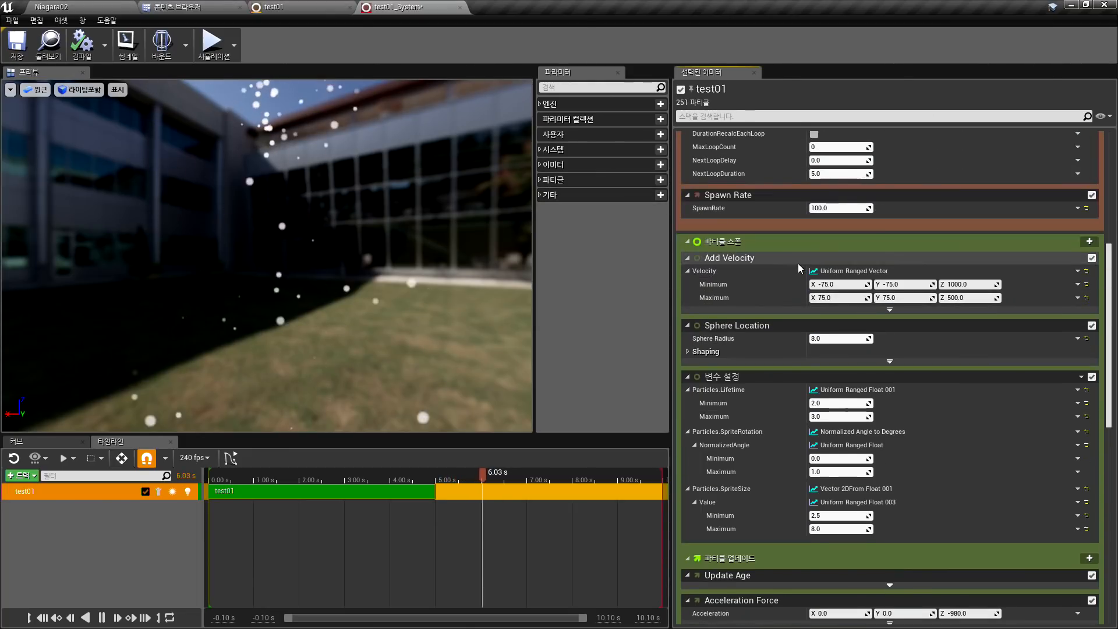
scroll(820, 242, "up", 2)
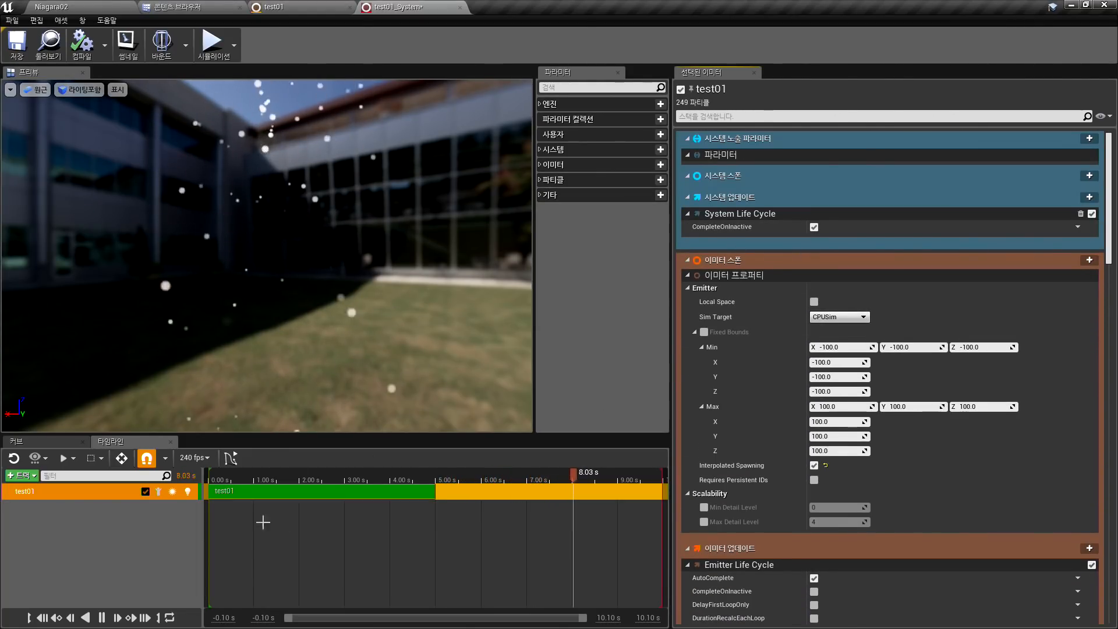
Add the beam01 emitter to the system's timeline and extend the test01 track's end to about 6 seconds
left_click(22, 475)
mouse_move(51, 488)
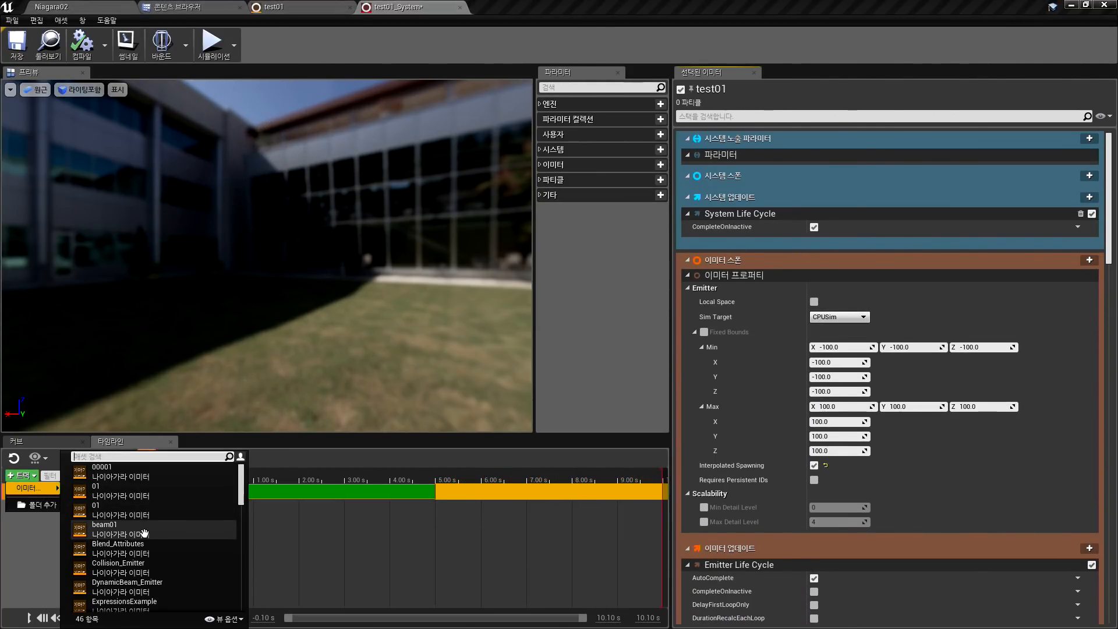
left_click(117, 488)
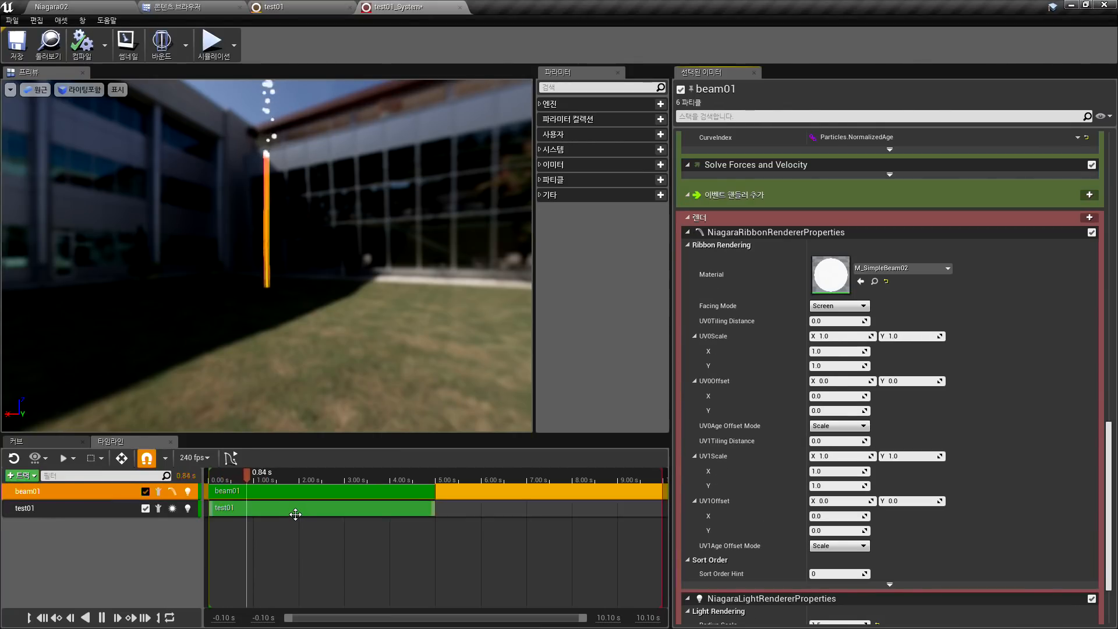
left_click(443, 509)
left_click_drag(437, 509, 478, 508)
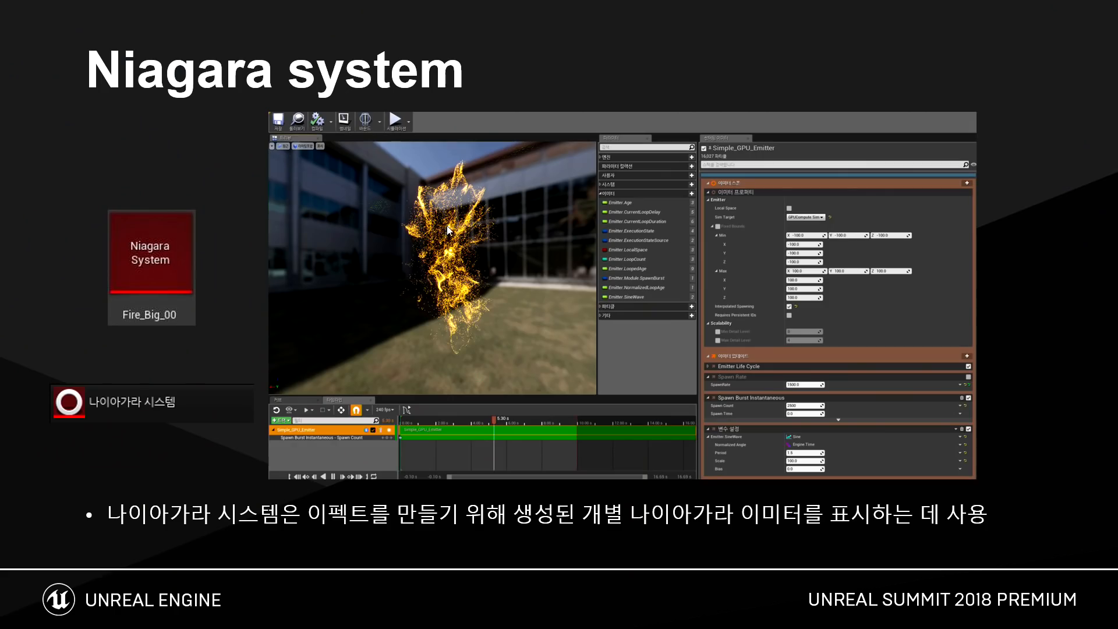
Advance the presentation through the Niagara system slides to the Niagara Module slide
key("Right")
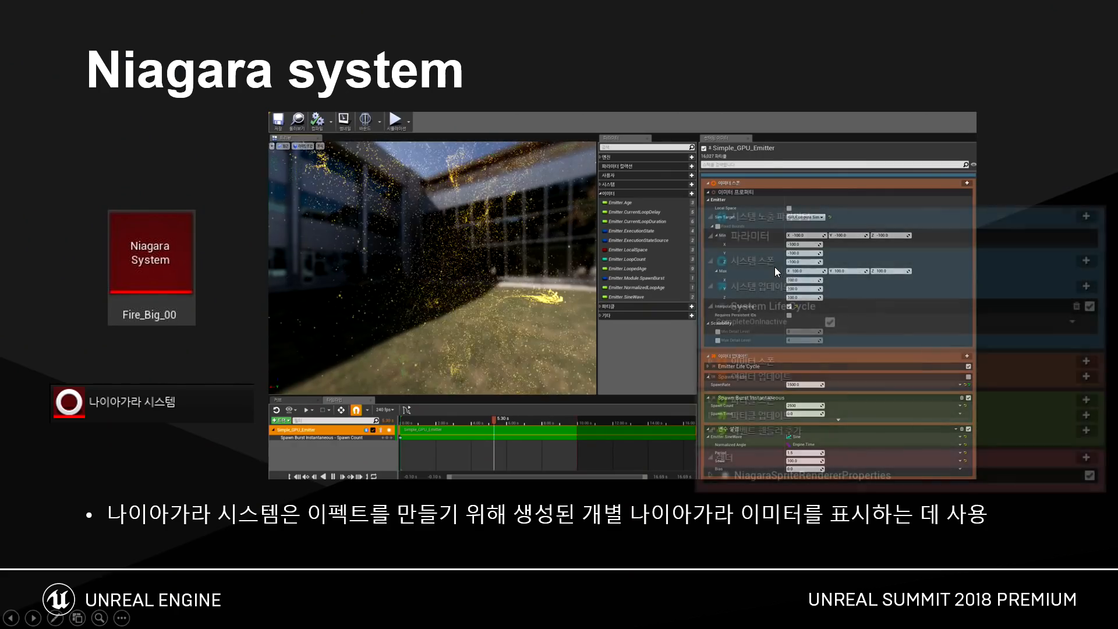
key("Right")
left_click(339, 226)
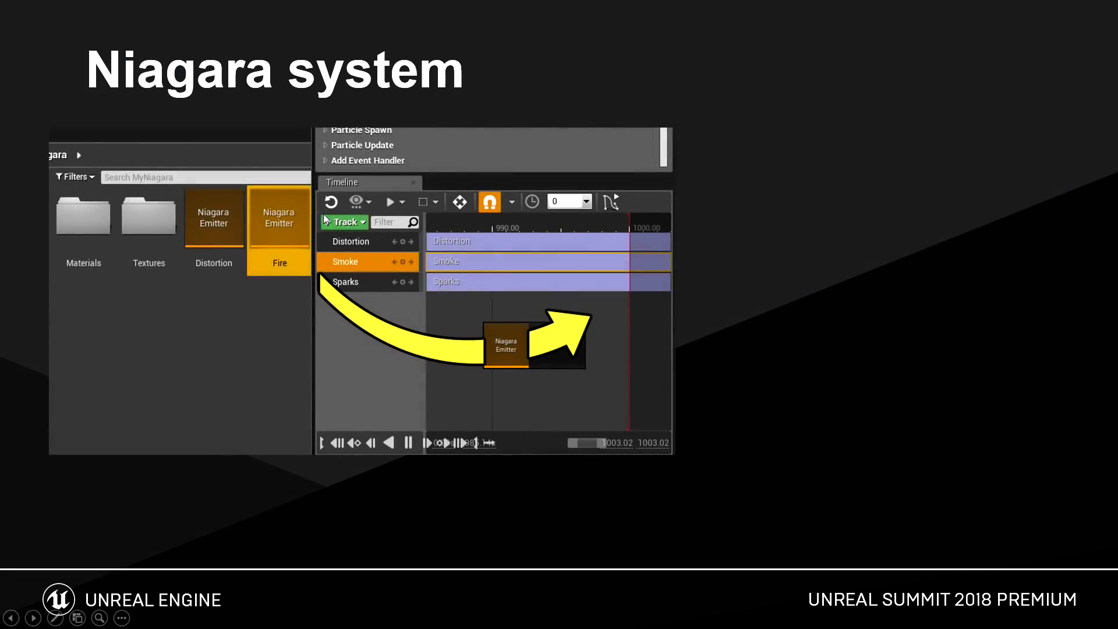
left_click(382, 223)
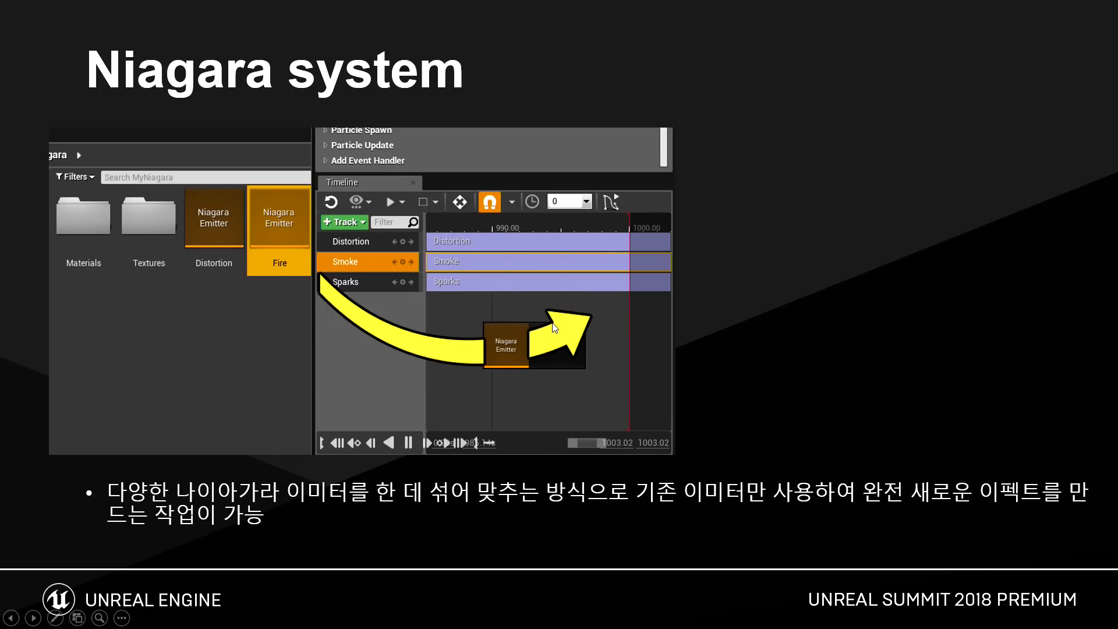
left_click(554, 328)
left_click(494, 398)
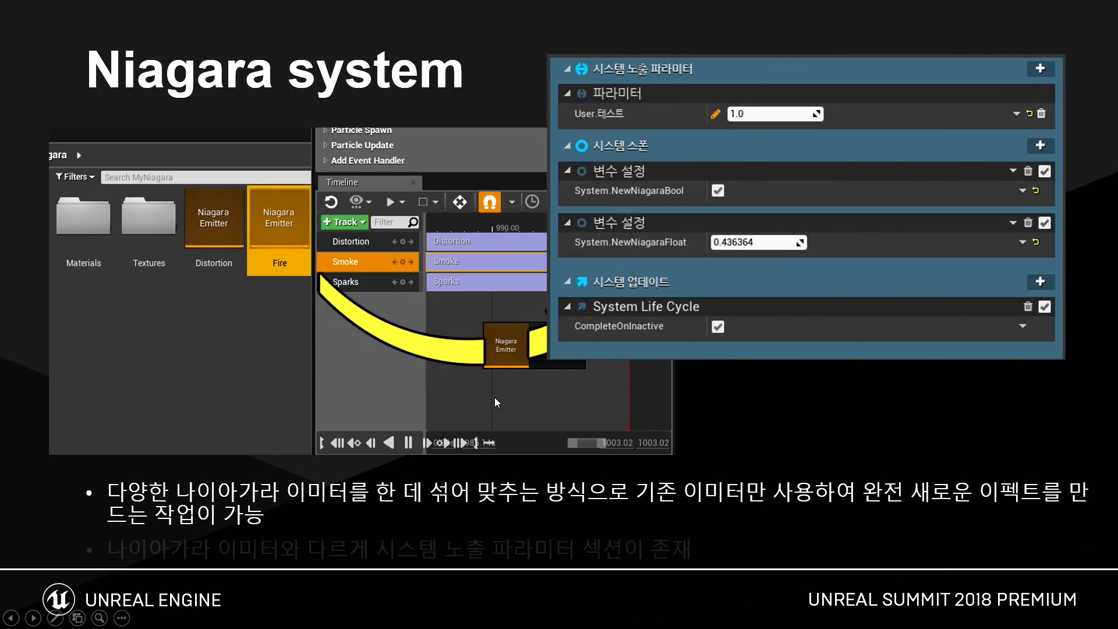
left_click(380, 378)
left_click(365, 344)
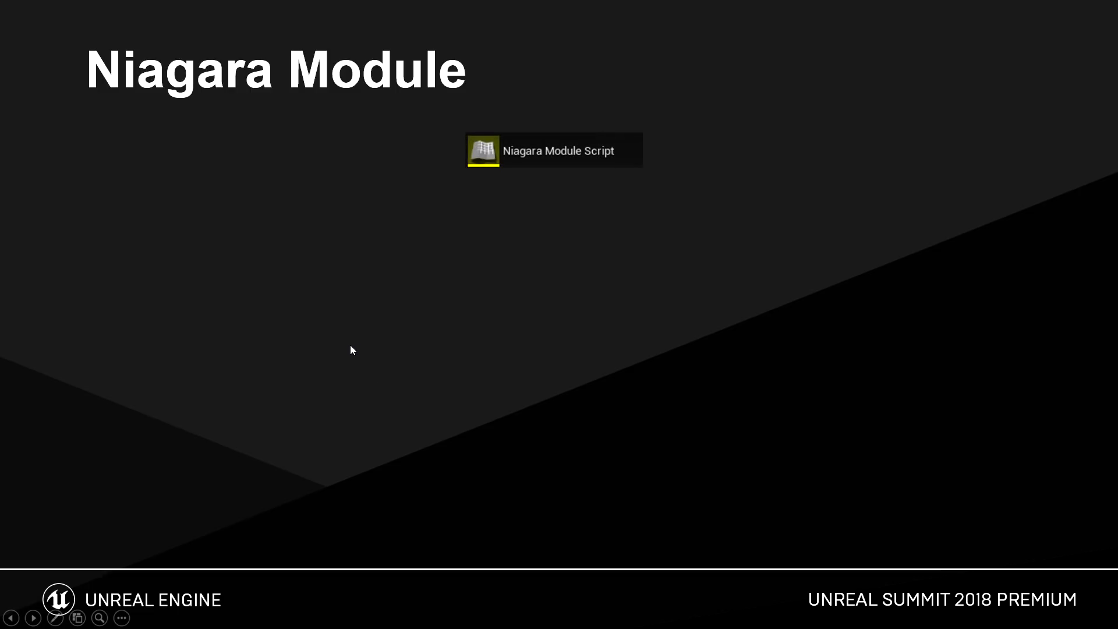
Go back in the presentation to the slide on the system's exposed parameters section
left_click(362, 358)
left_click(389, 368)
key("Left")
key("Left")
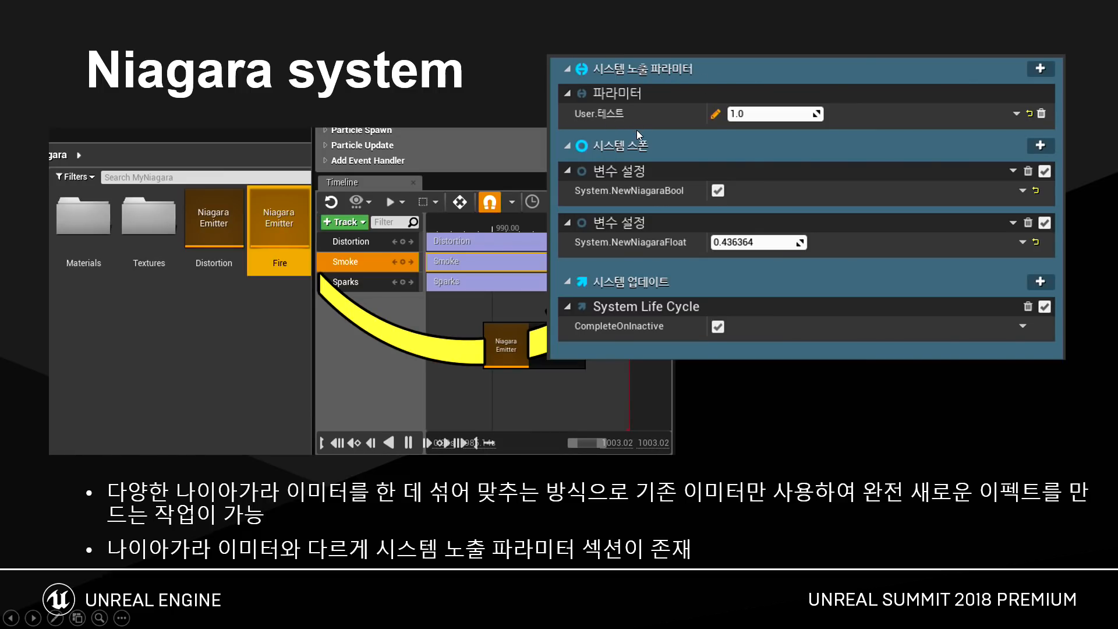
Switch to Unreal Editor, open the test01 emitter and examine the beginning of its stack for comparison with the system
key("alt+Tab")
left_click(330, 6)
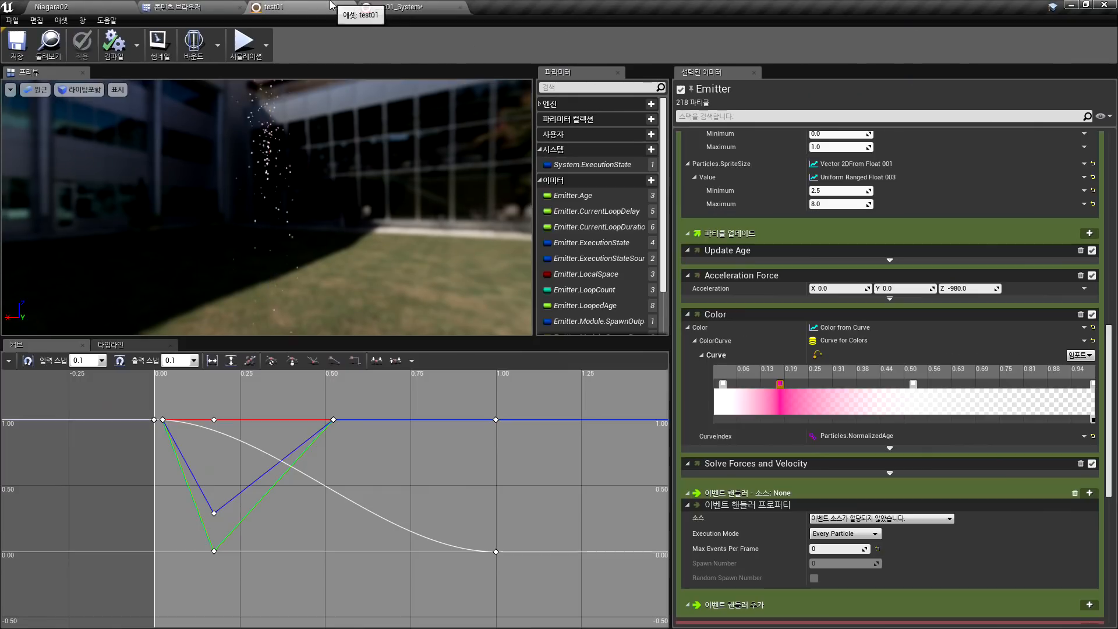
scroll(881, 257, "up", 10)
scroll(871, 306, "up", 5)
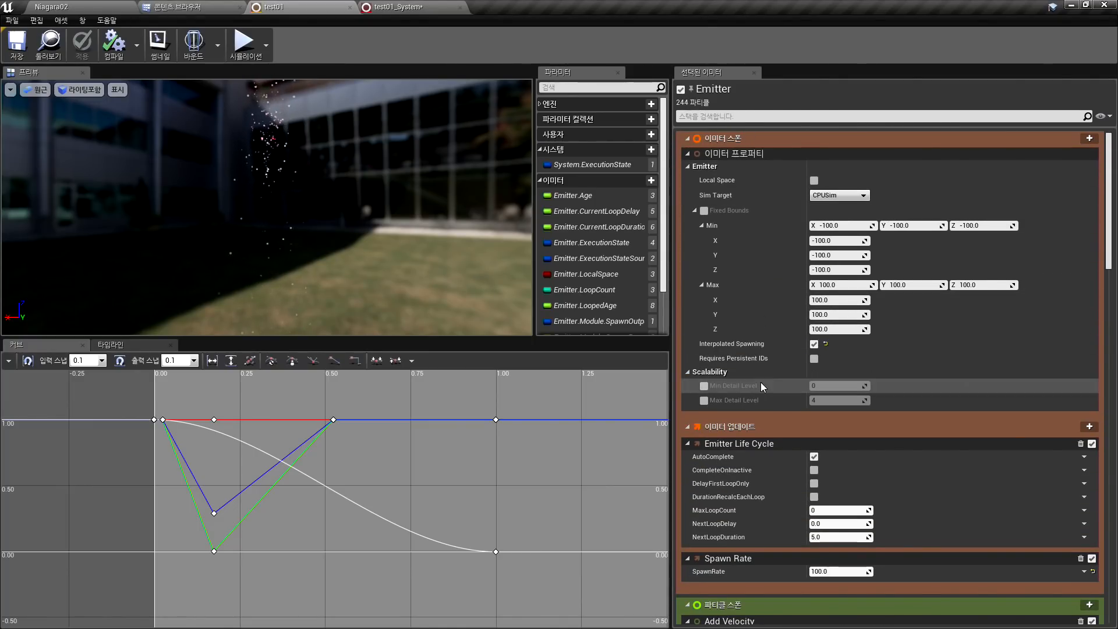
Switch to the presentation and advance from the Niagara system slide through the first Niagara Module slide
left_click(431, 7)
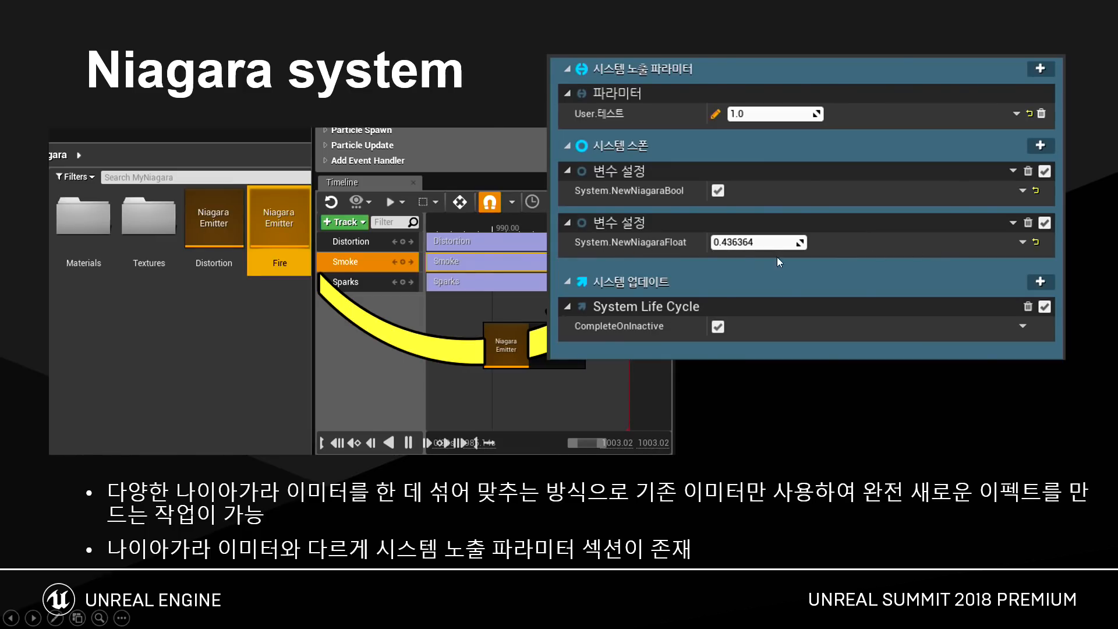
left_click(777, 256)
left_click(628, 264)
left_click(801, 274)
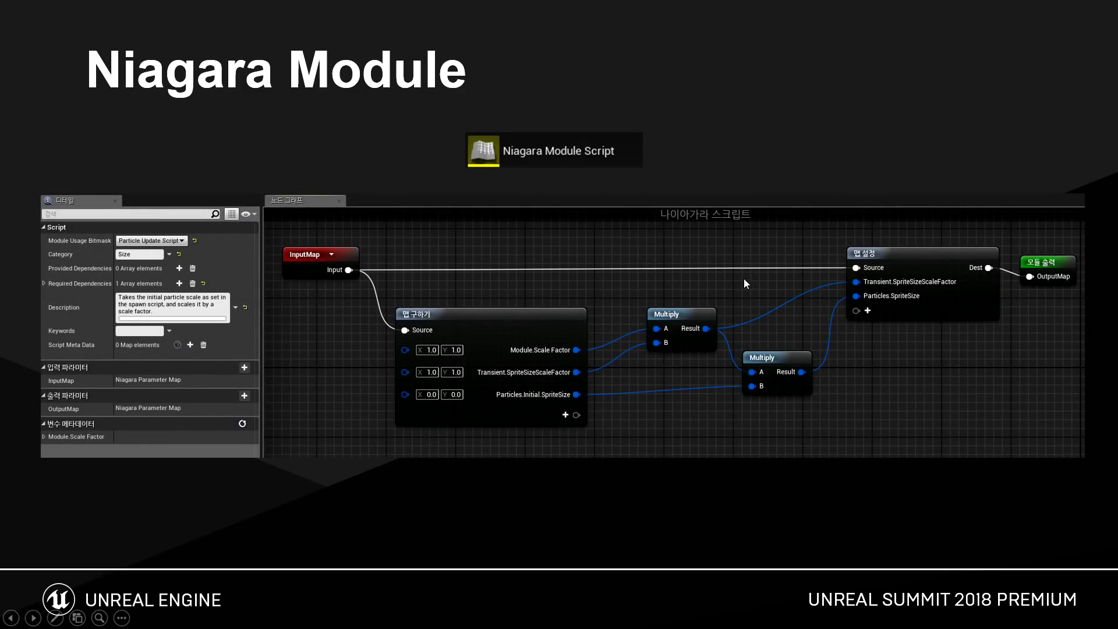
left_click(612, 278)
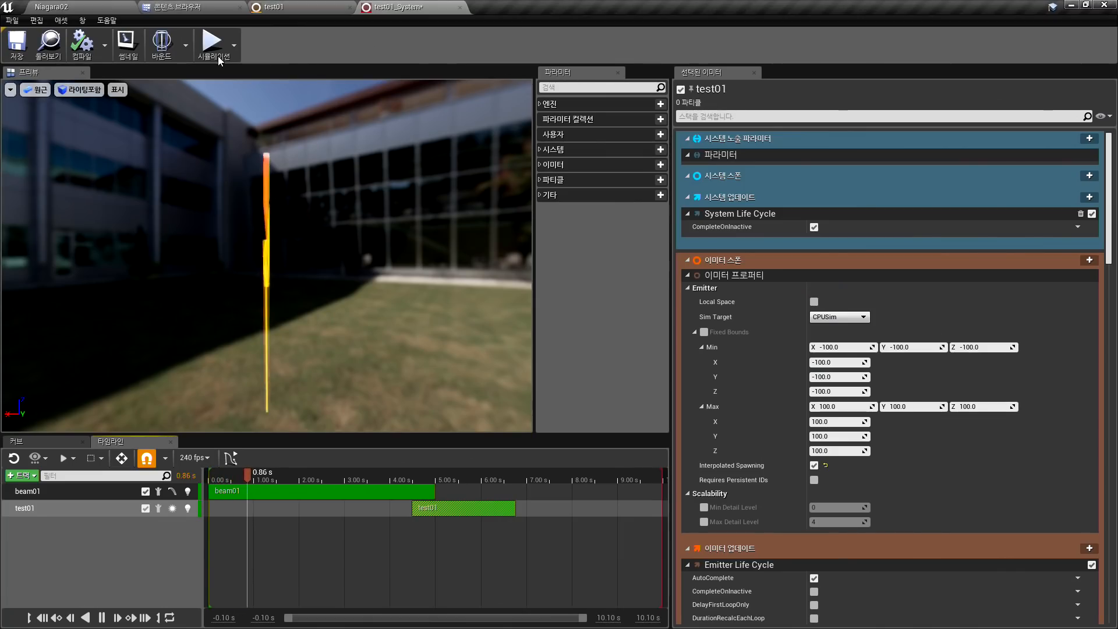
In Unreal Editor, create a Niagara Module Script with its default name in the test002 folder and open its graph
left_click(178, 6)
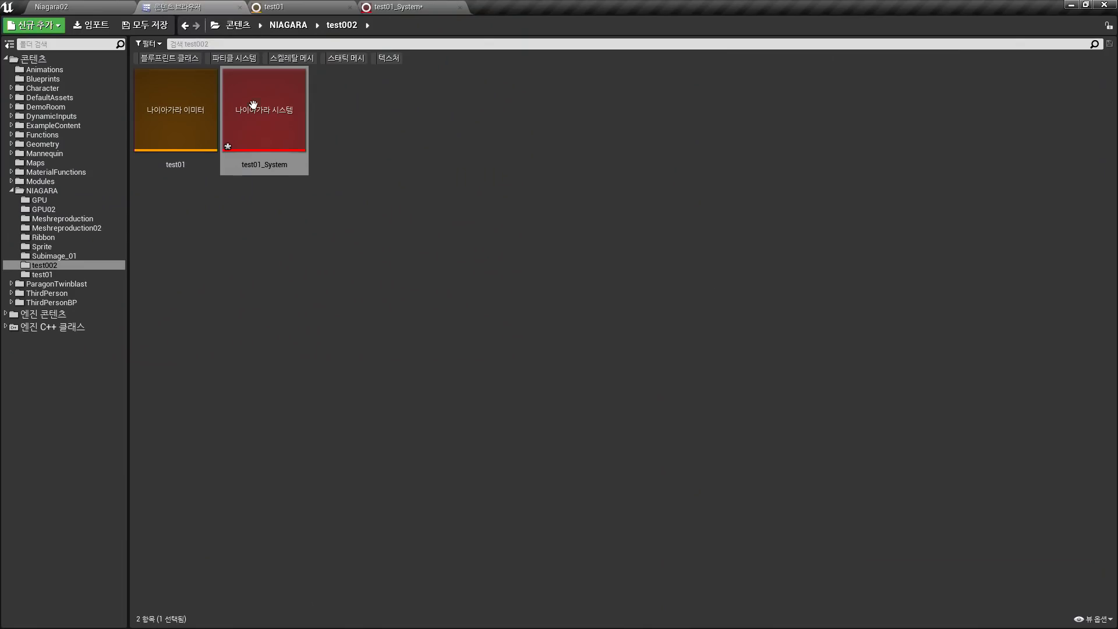
right_click(390, 167)
mouse_move(426, 489)
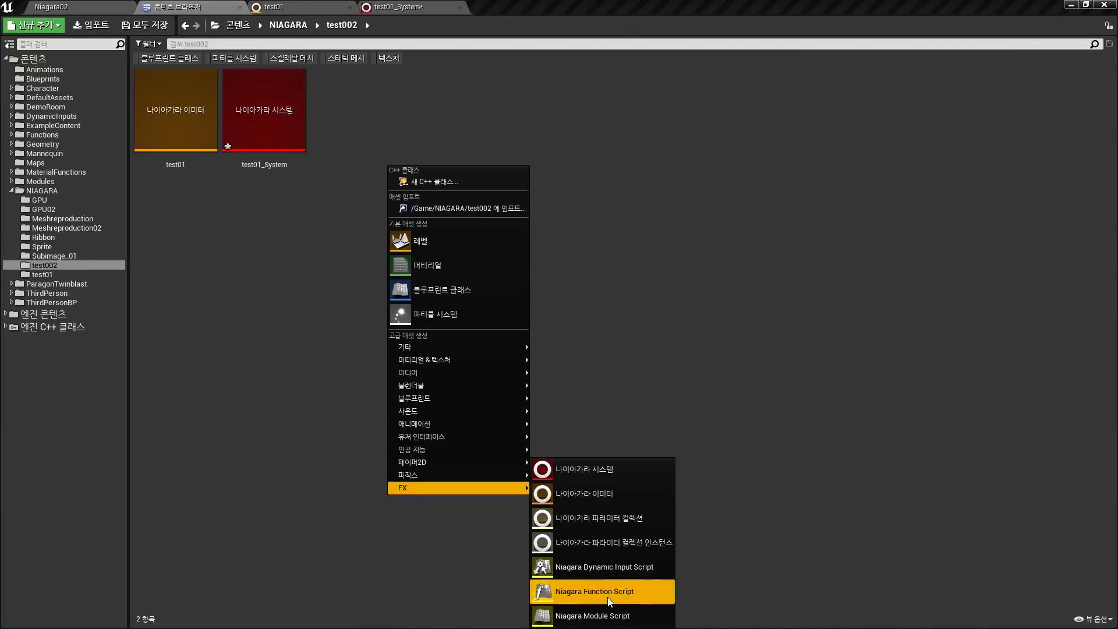
left_click(588, 614)
key("Return")
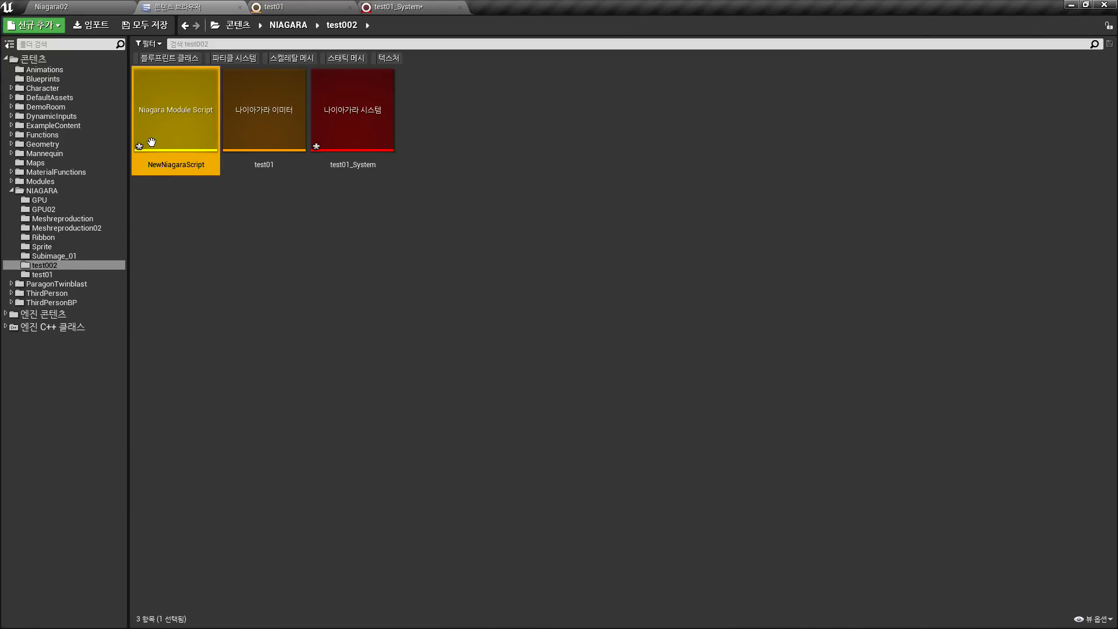
double_click(146, 114)
right_click_drag(413, 86, 418, 87)
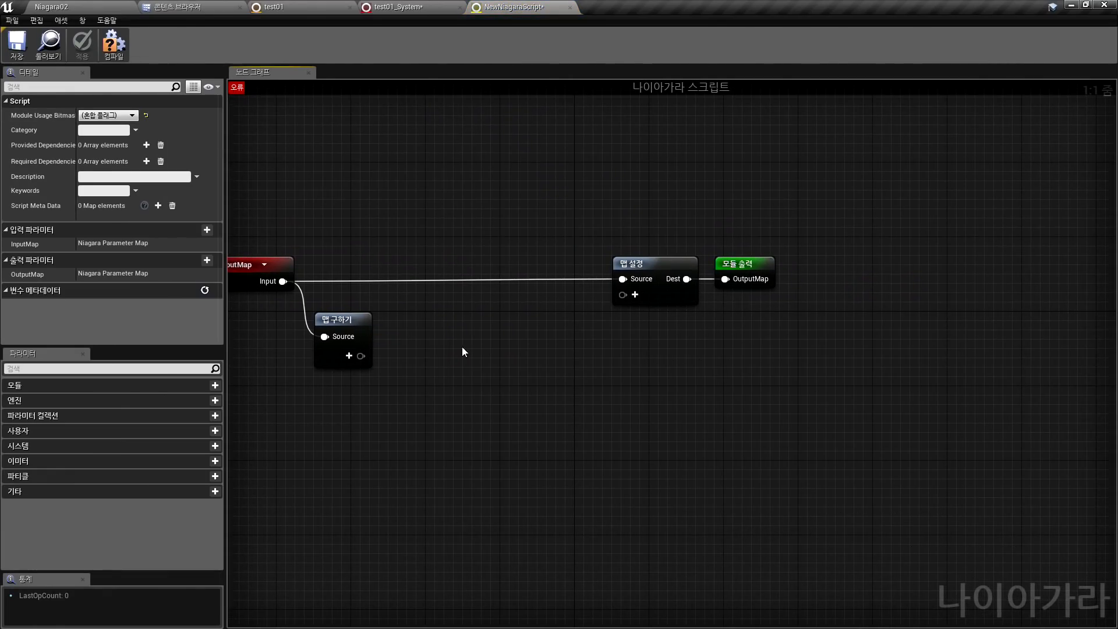
Open the script of the Add Velocity module from the Particle Spawn section of the test01 emitter
left_click(303, 6)
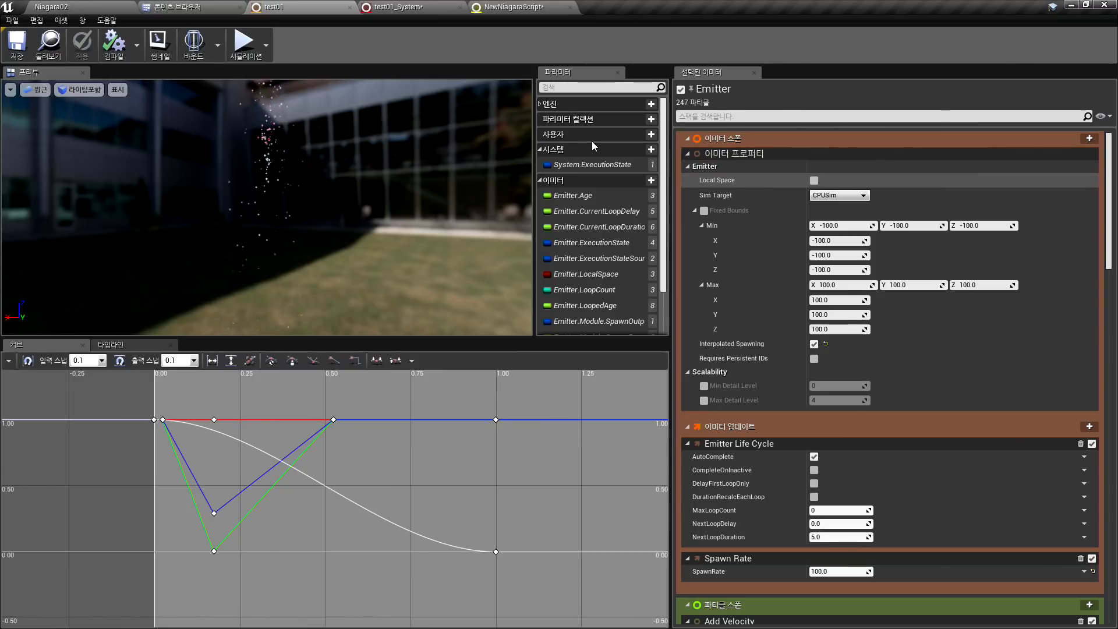
scroll(816, 354, "down", 10)
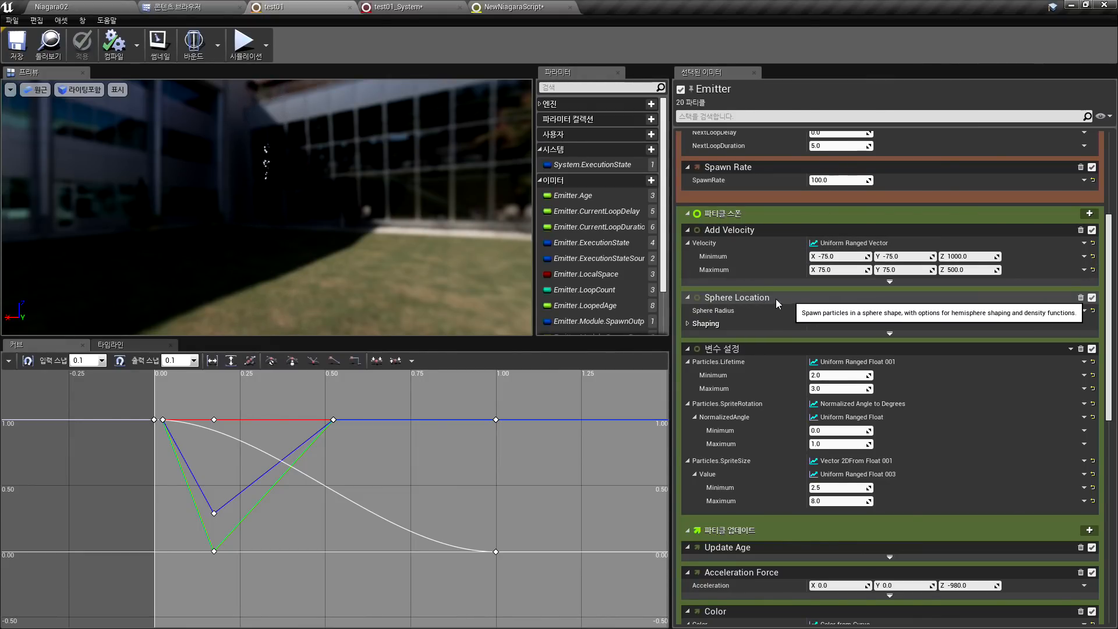
scroll(787, 474, "down", 1)
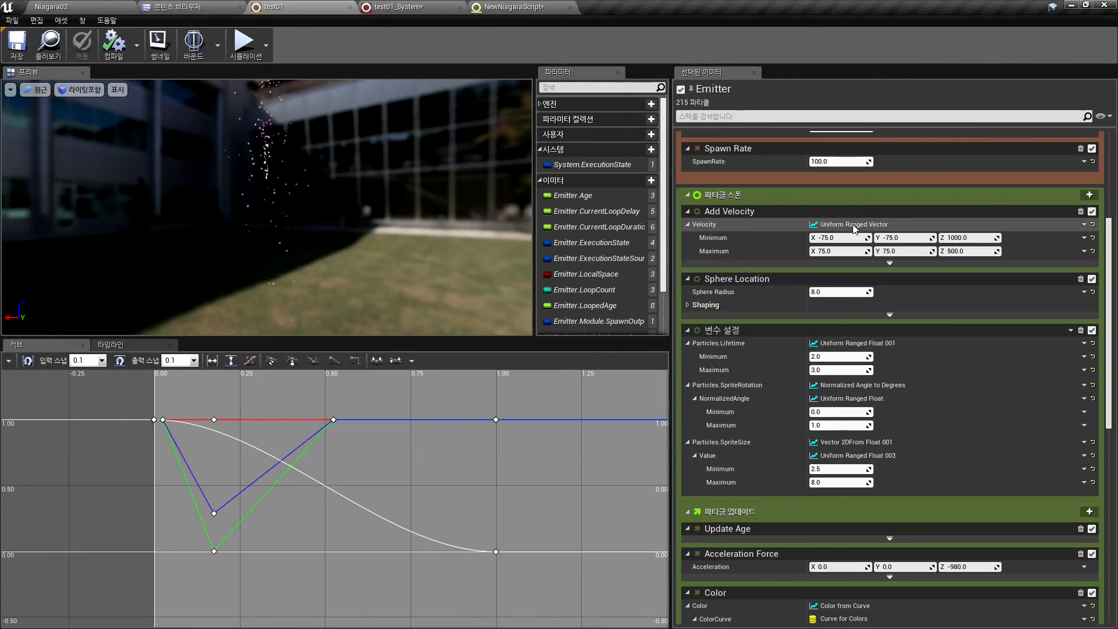
scroll(795, 265, "up", 2)
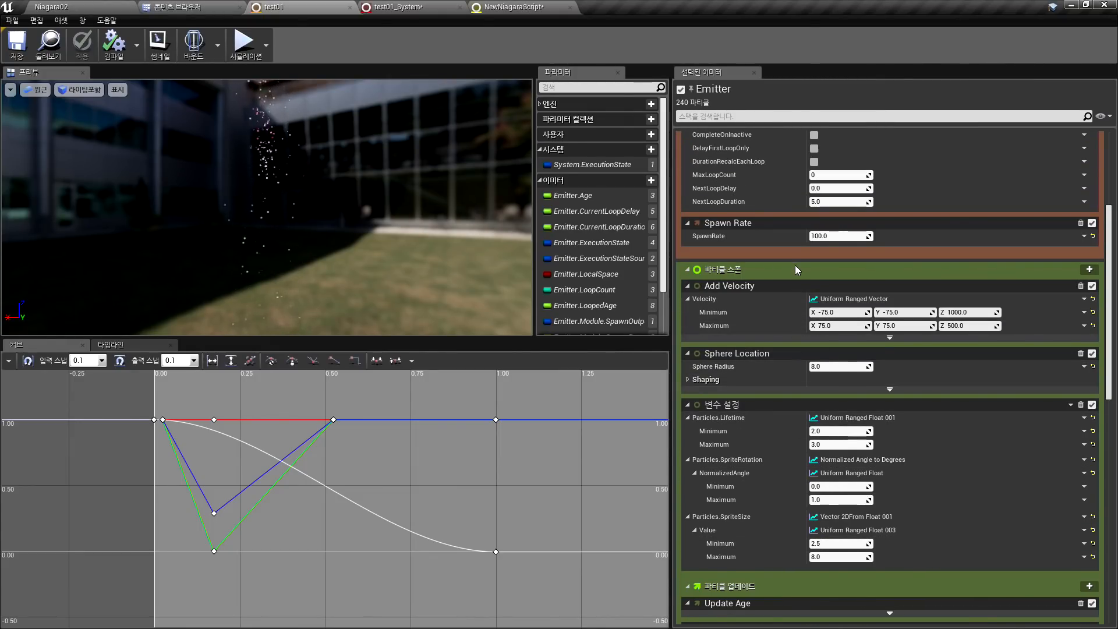
double_click(734, 289)
Examine the Add Velocity node graph from InputMap to the module output, and compile the script
right_click_drag(553, 184, 500, 130)
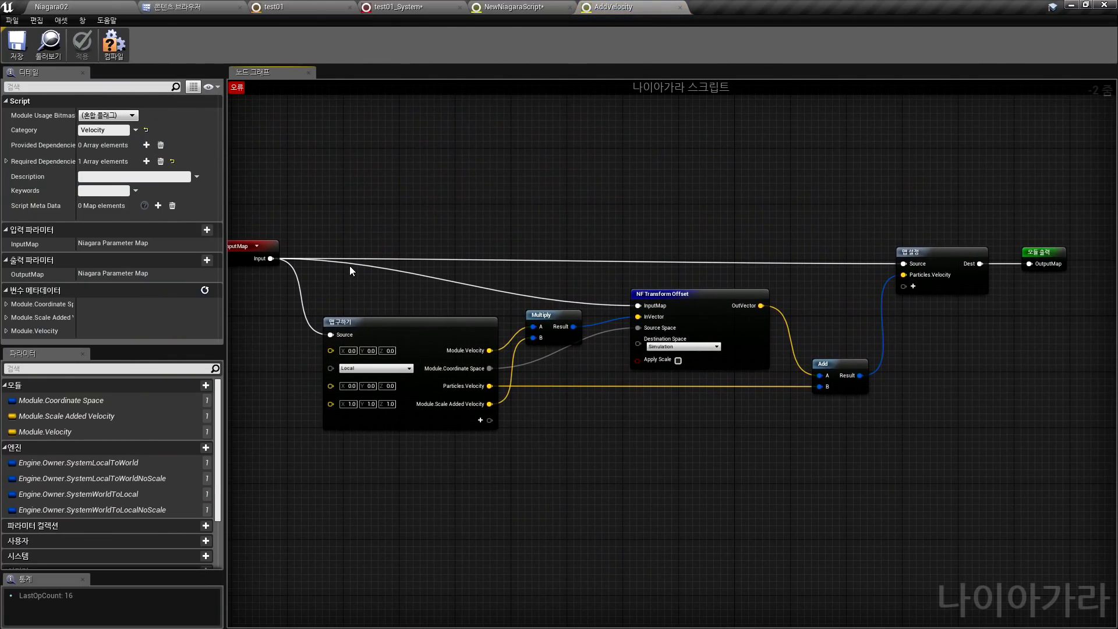
right_click_drag(574, 389, 662, 408)
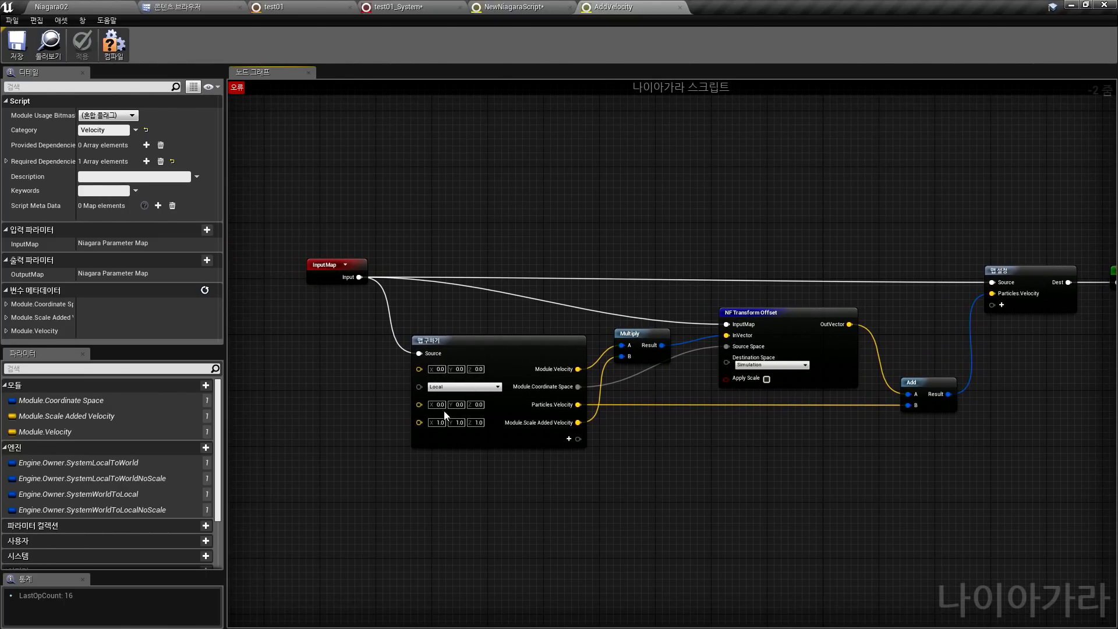
right_click_drag(619, 219, 526, 211)
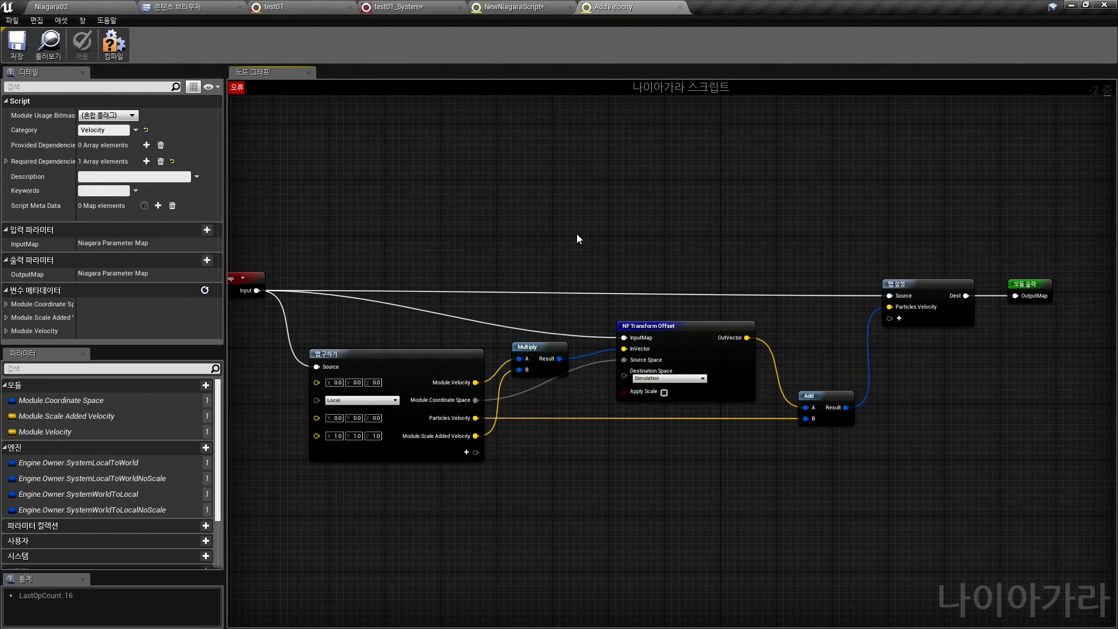
right_click_drag(578, 239, 531, 200)
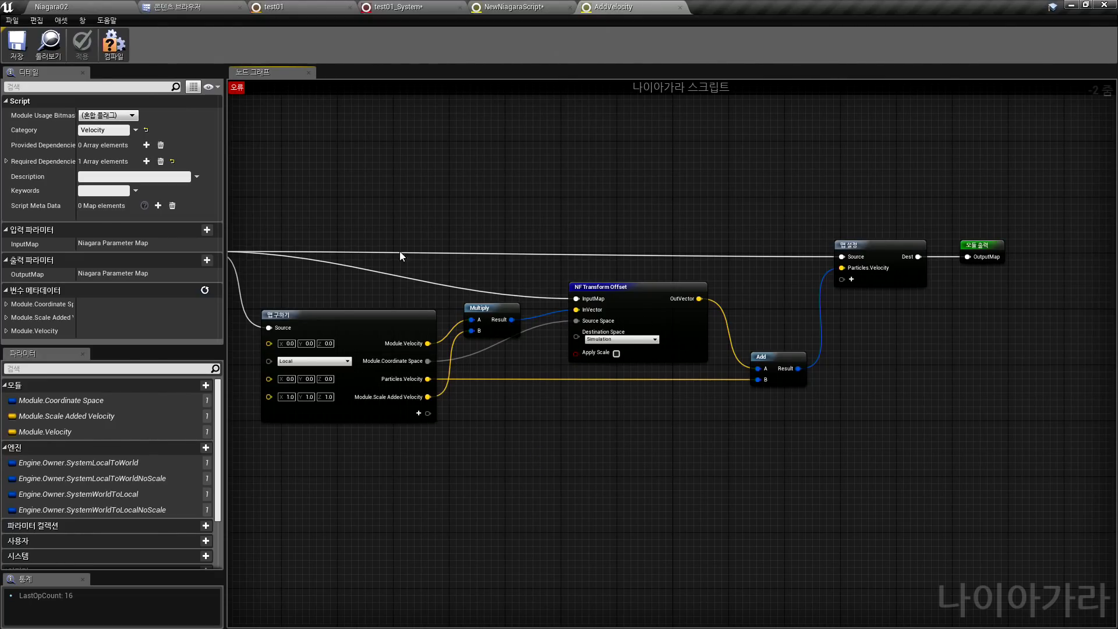
right_click_drag(575, 190, 545, 208)
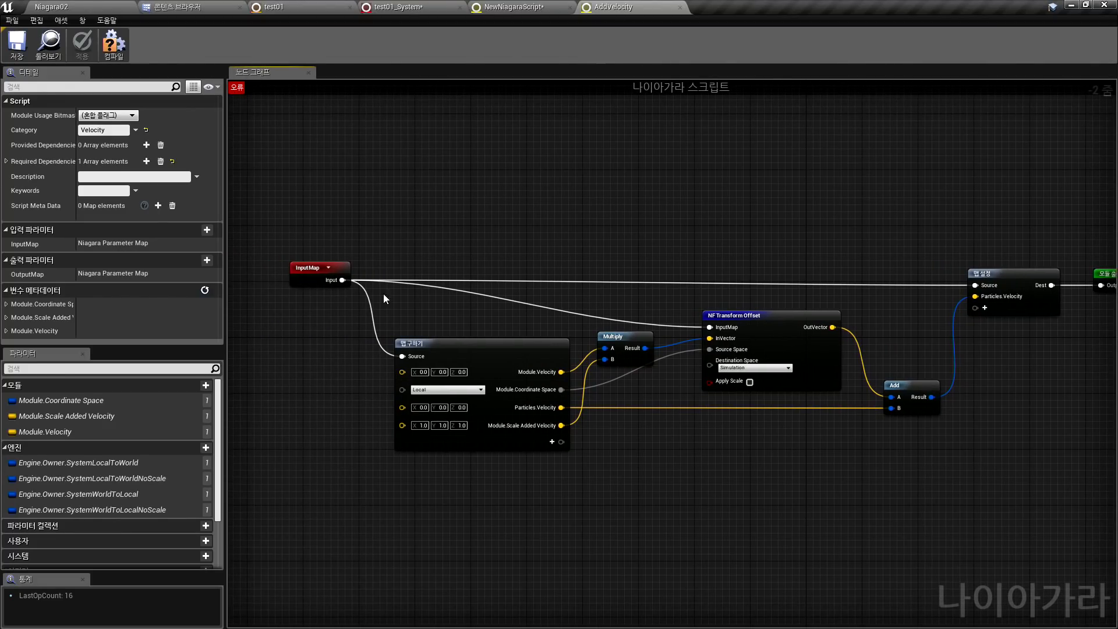
left_click(127, 50)
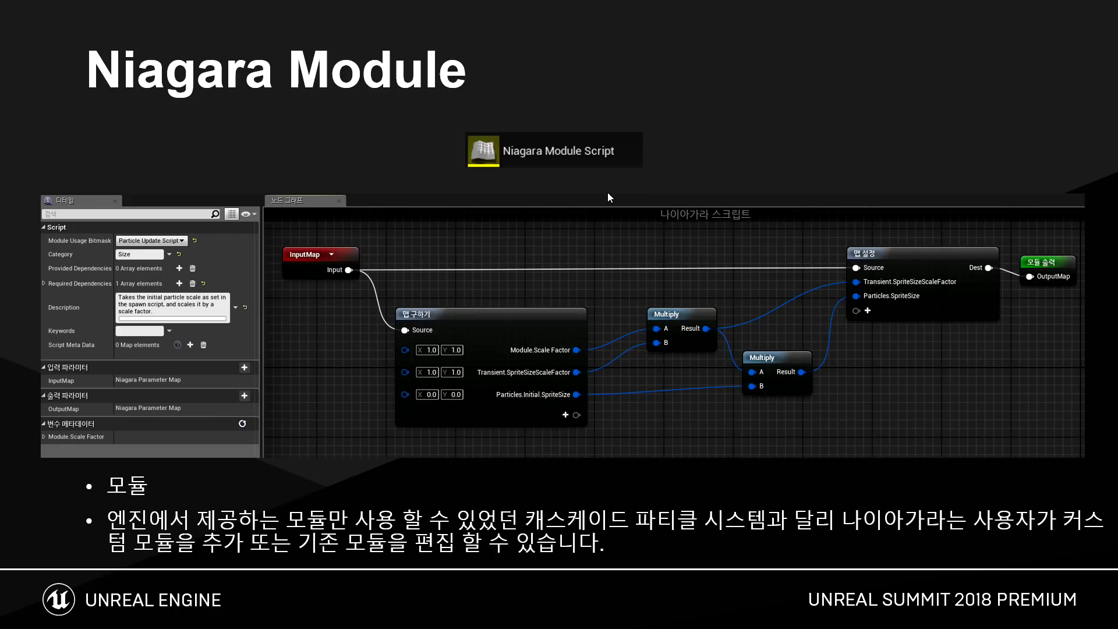
Switch to the presentation and go through the Niagara Module workflow slides to the one on parameters
key("Right")
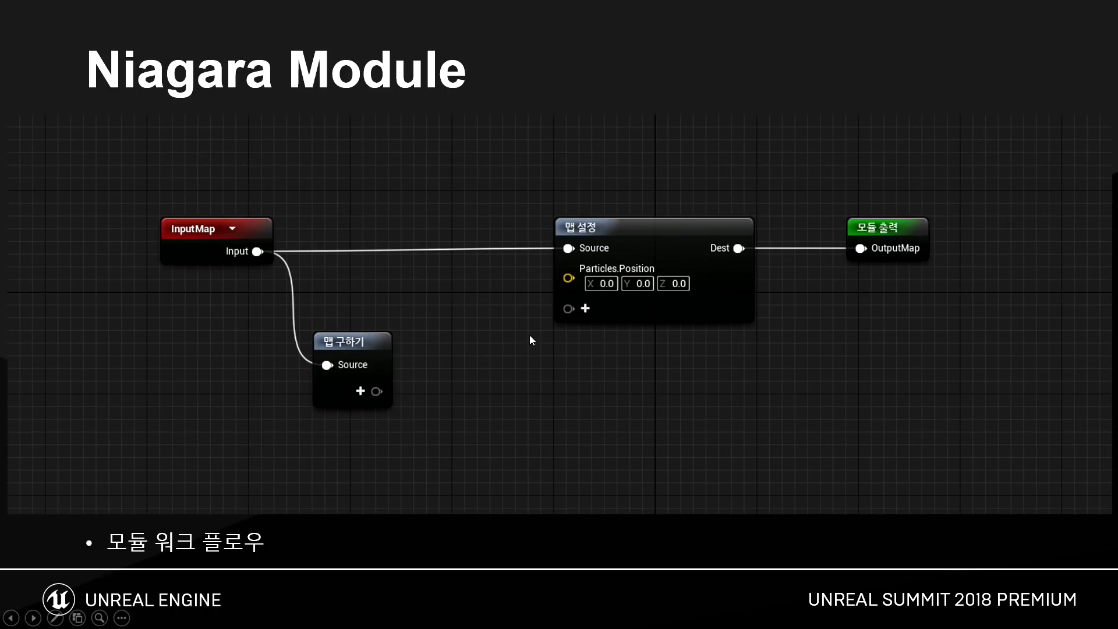
key("Right")
key("Right")
key("Left")
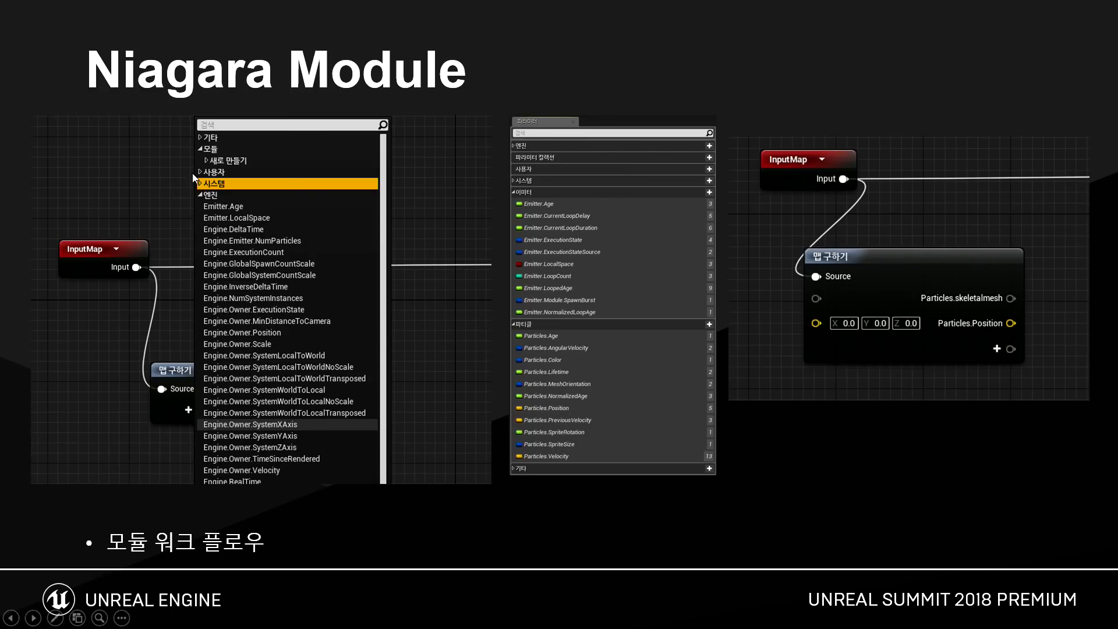
Switch to Unreal Editor, bring up NewNiagaraScript, place it after AddVelocity in the document order and view its whole graph
key("alt+Tab")
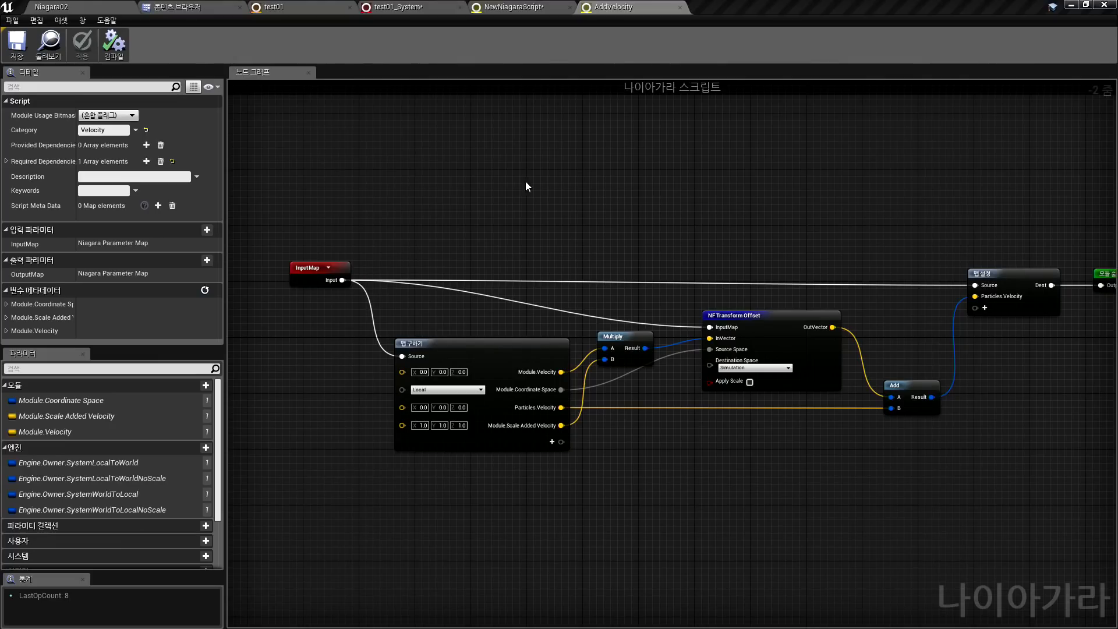
left_click(523, 6)
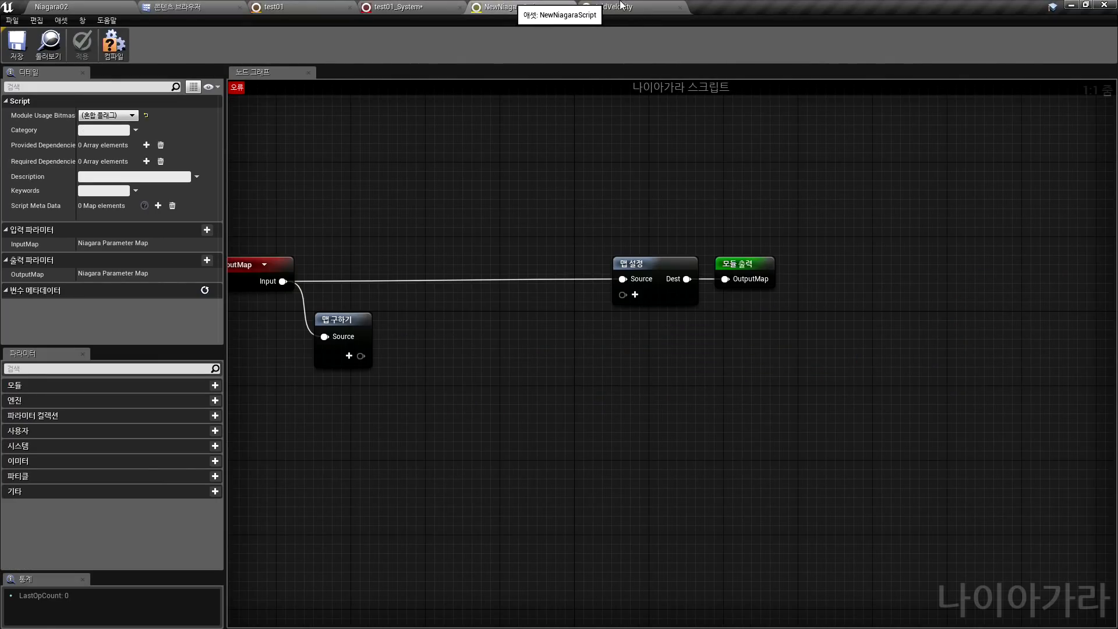
left_click_drag(520, 6, 745, 8)
right_click_drag(277, 93, 431, 133)
right_click_drag(508, 212, 415, 171)
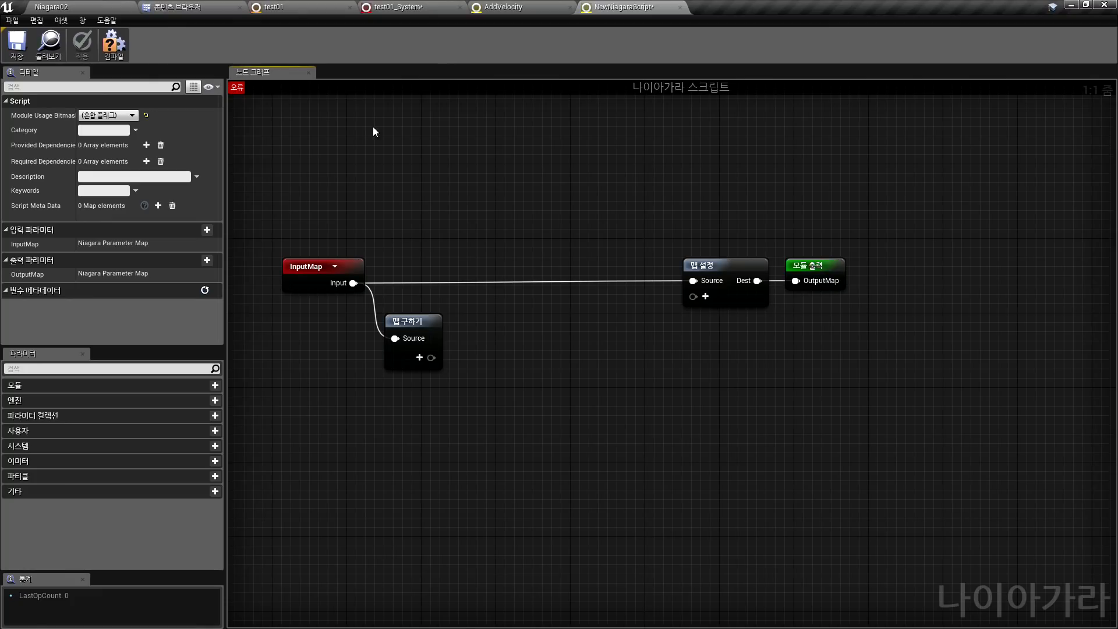
Check the new script's module usage options, and enlarge the test01 emitter's preview by shrinking the curve editor
left_click(88, 116)
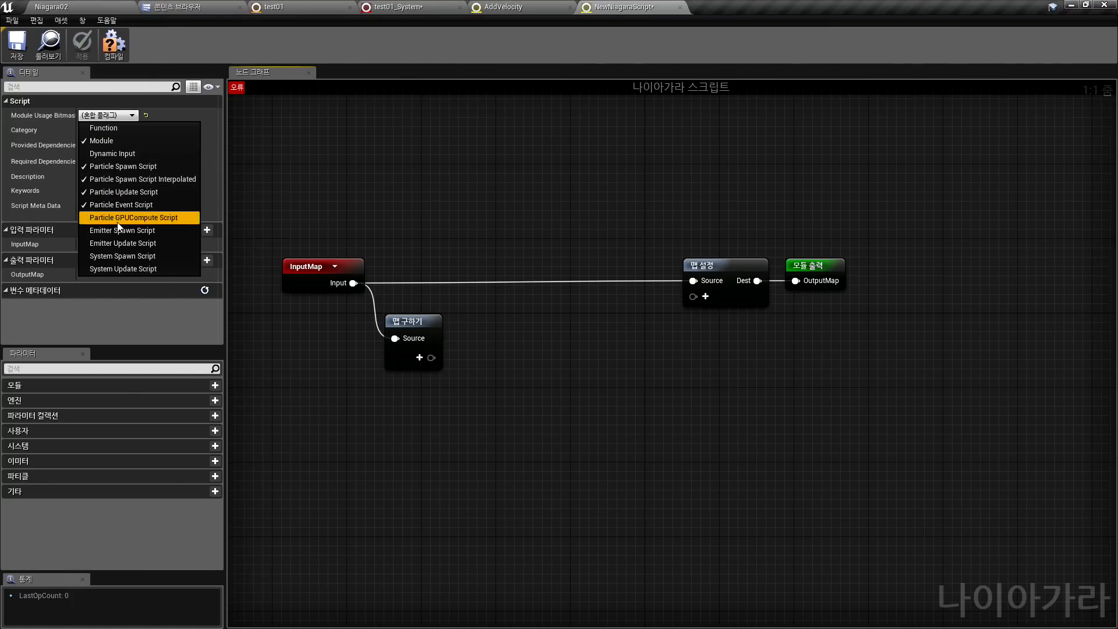
left_click(389, 8)
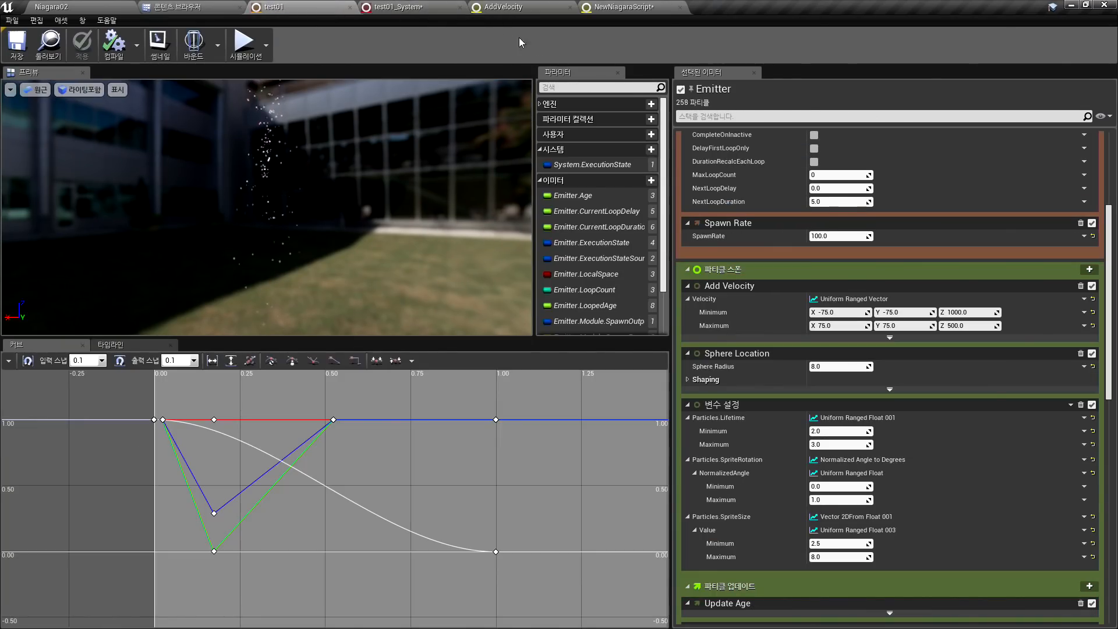
left_click_drag(456, 337, 474, 536)
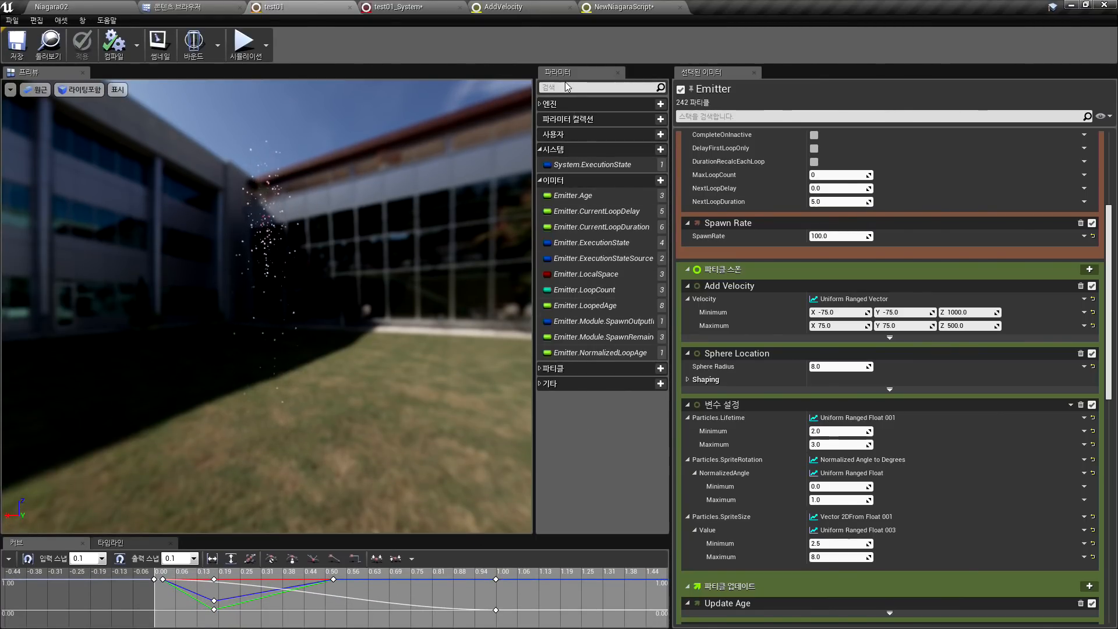
Limit the module usage of NewNiagaraScript to Module and Particle Spawn Script, and apply the change
left_click(612, 6)
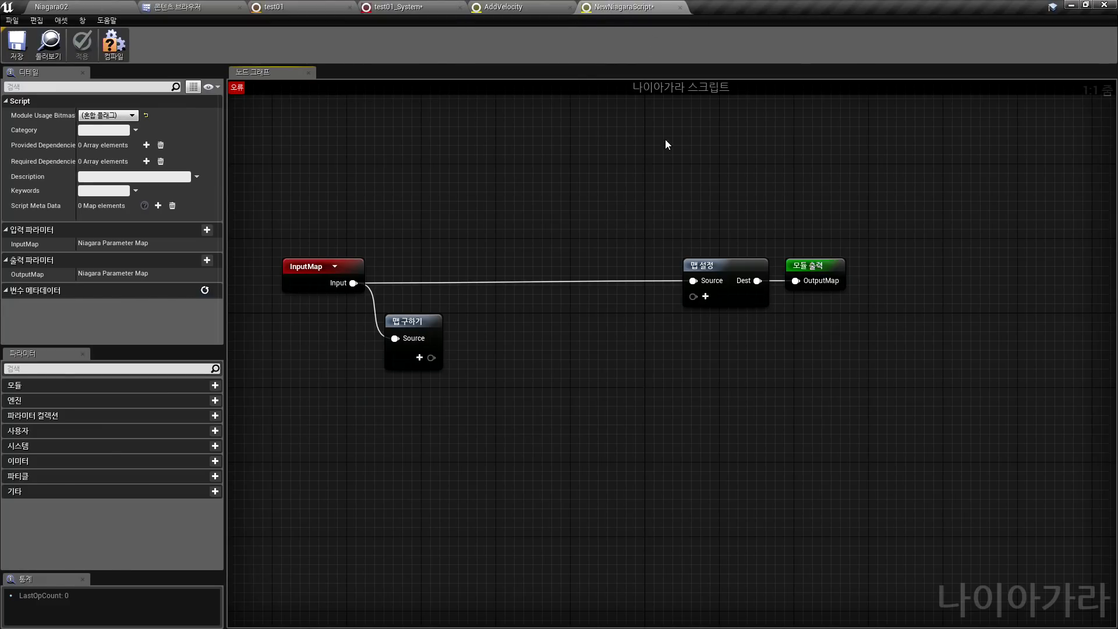
left_click(108, 115)
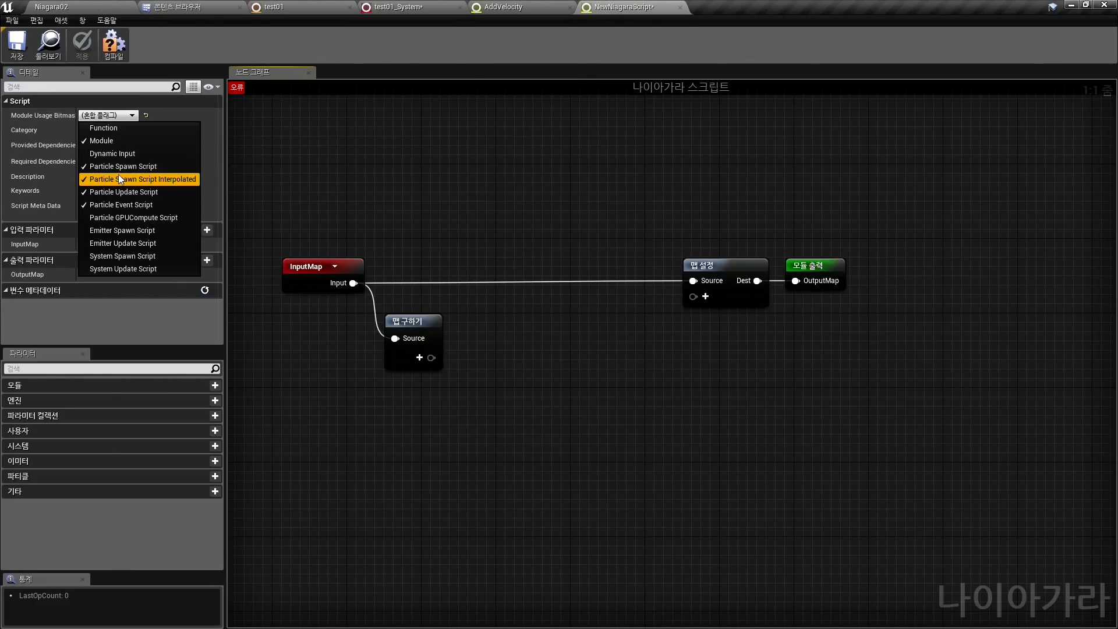
left_click(97, 177)
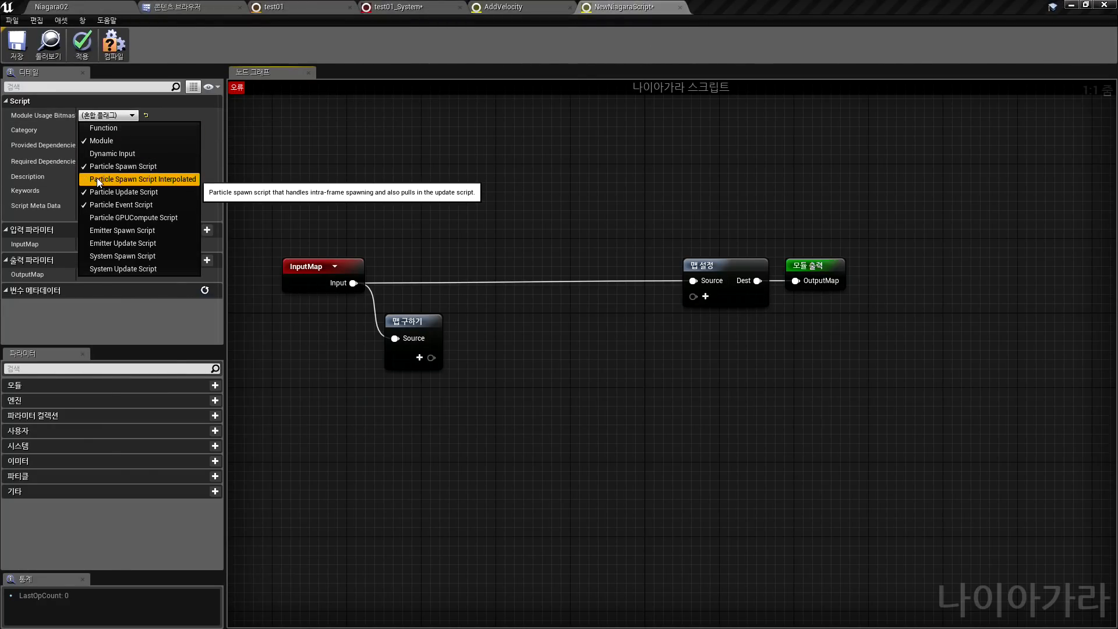
left_click(108, 193)
left_click(109, 204)
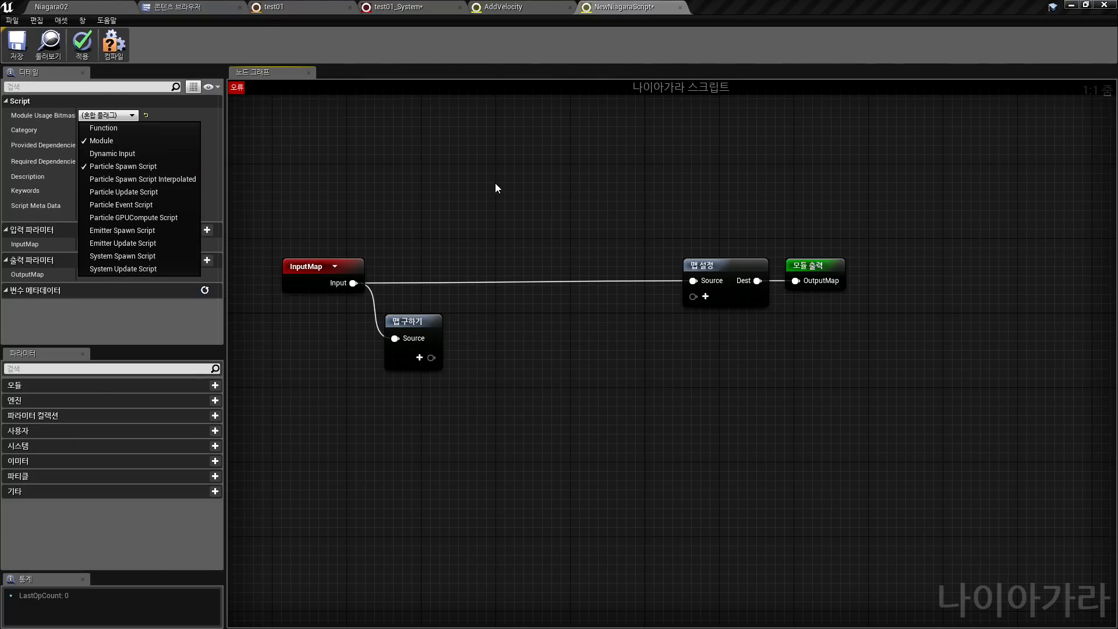
left_click(152, 46)
left_click(80, 43)
Set the new script's category to 판교 and review its module usage options
left_click(98, 130)
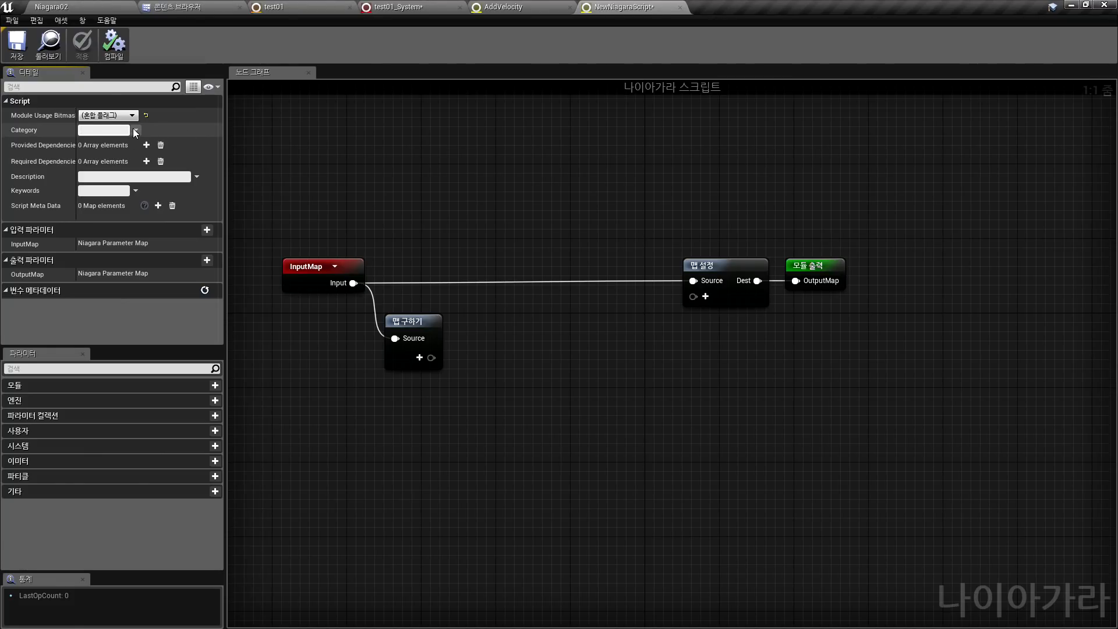
type("편괴")
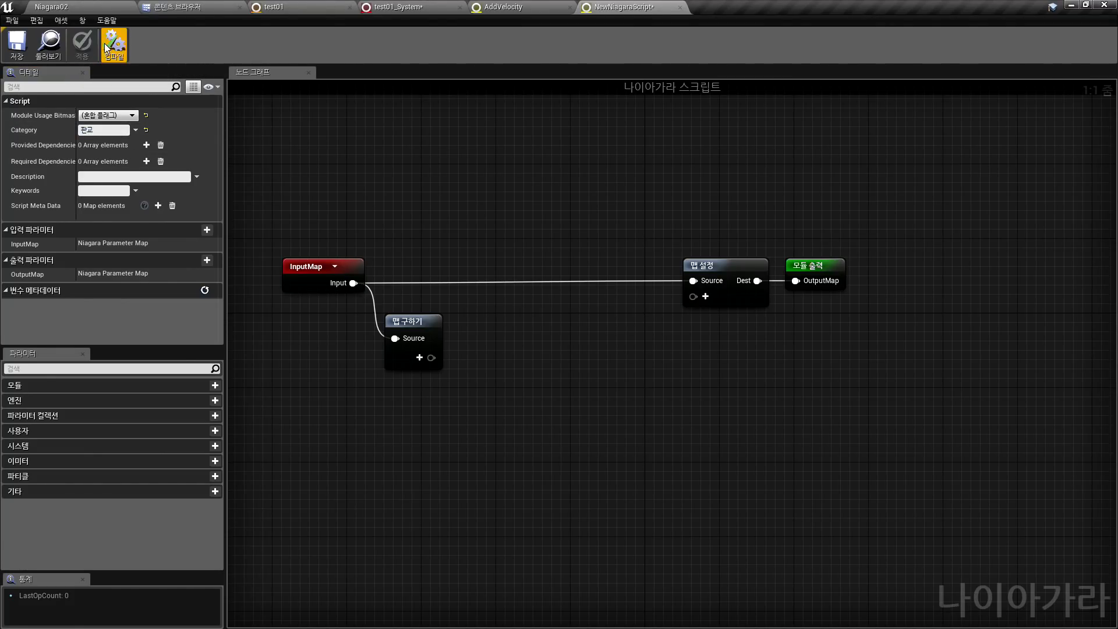
left_click(111, 115)
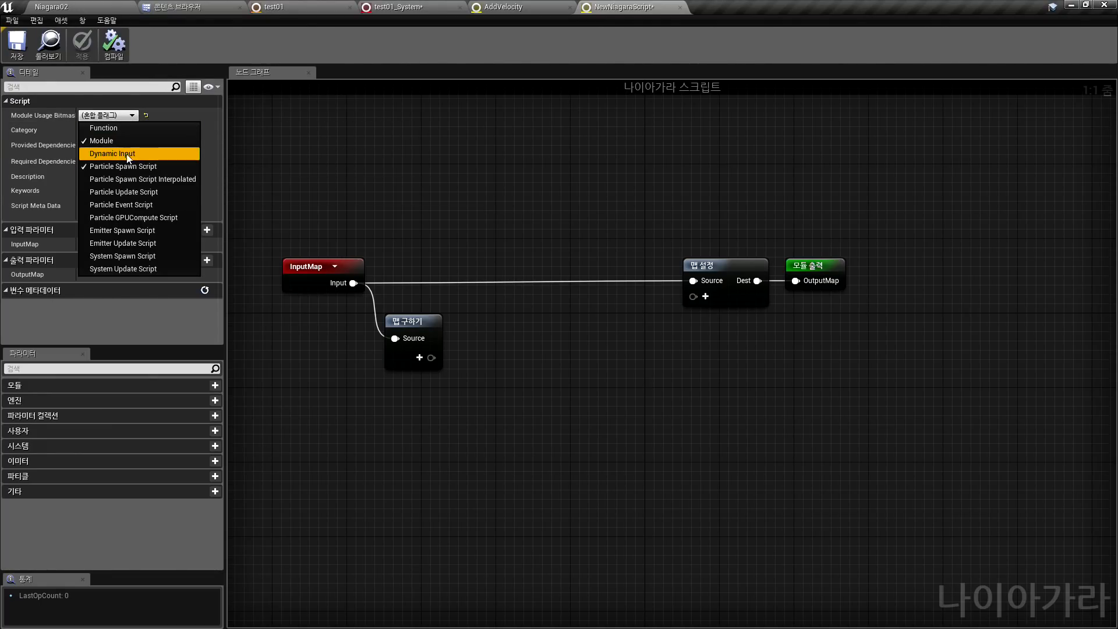
left_click(116, 116)
left_click(507, 399)
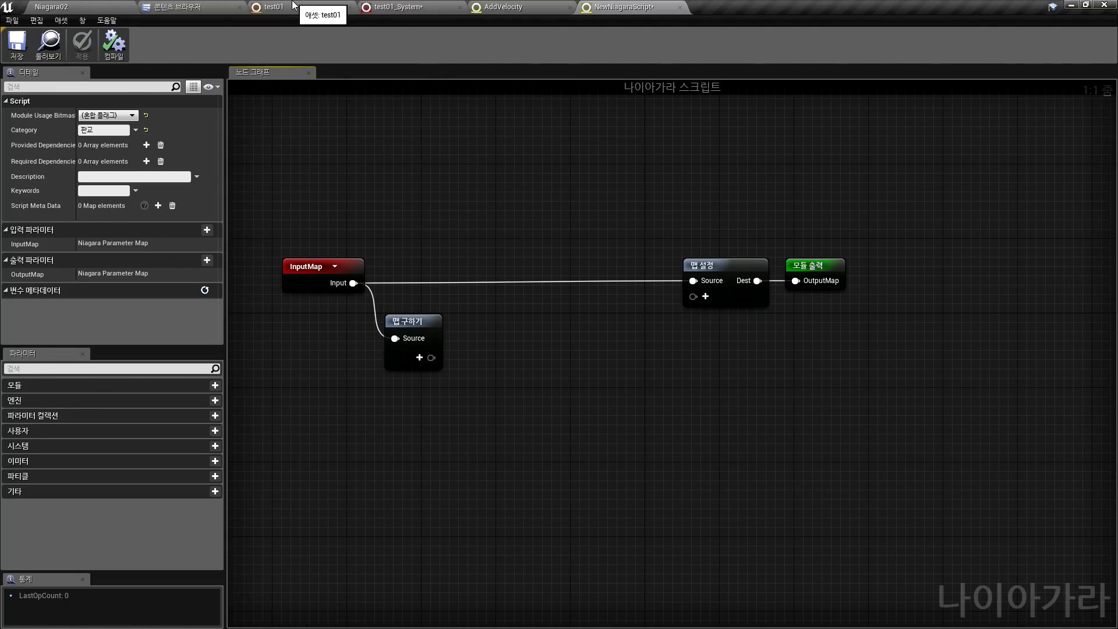
Check that the 판교 category offers New Niagara Script among the modules available for test01's Particle Spawn section
left_click(314, 7)
scroll(841, 277, "up", 1)
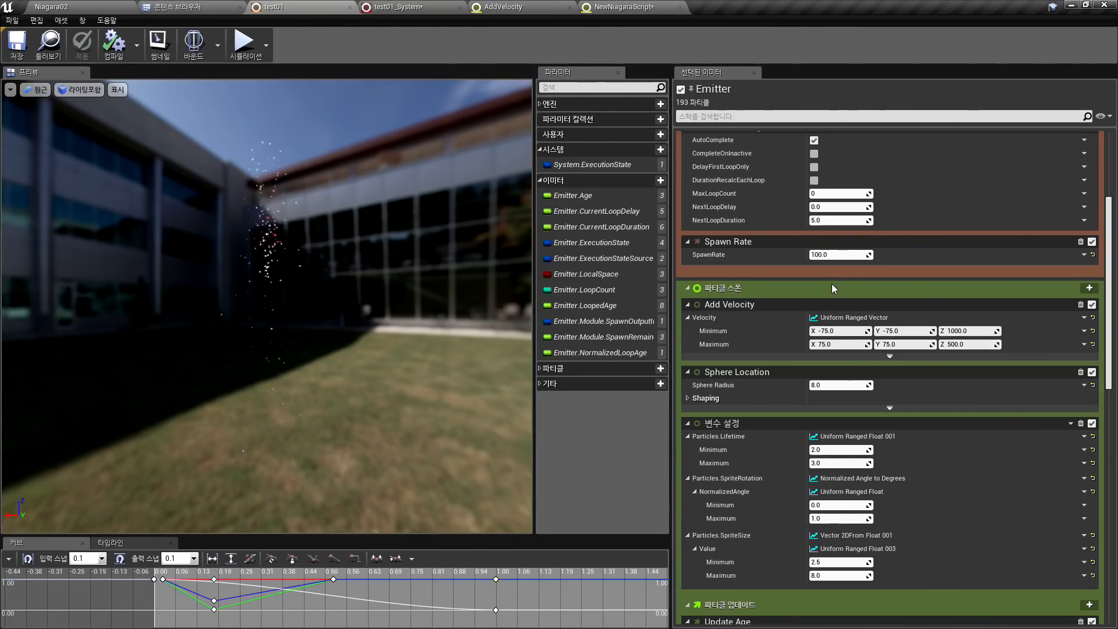
scroll(991, 296, "up", 1)
scroll(991, 296, "up", 1)
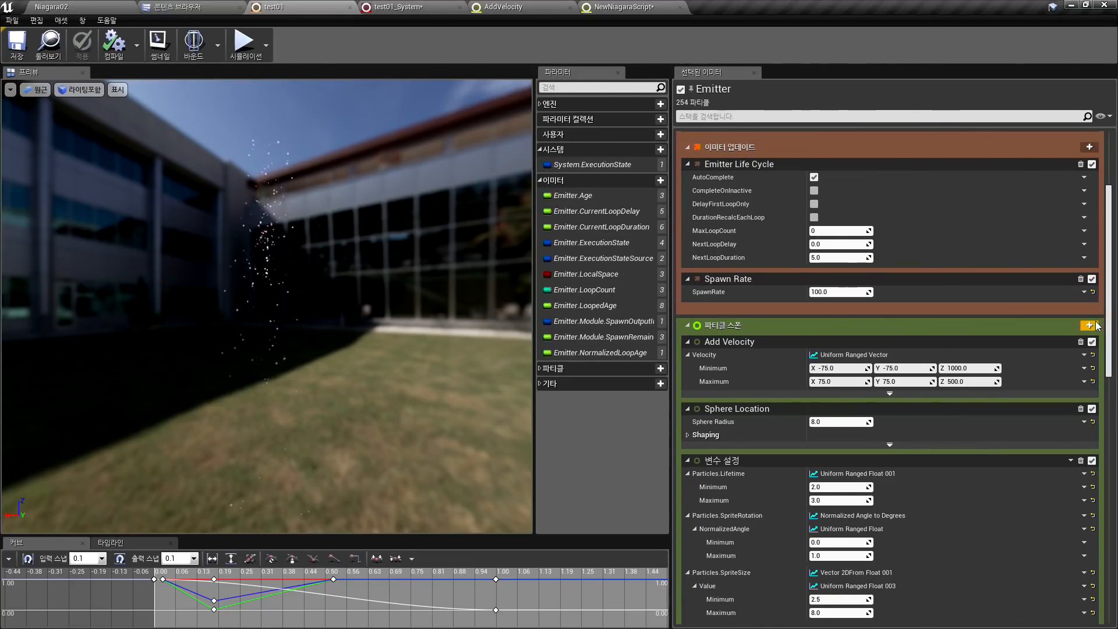
left_click(1090, 325)
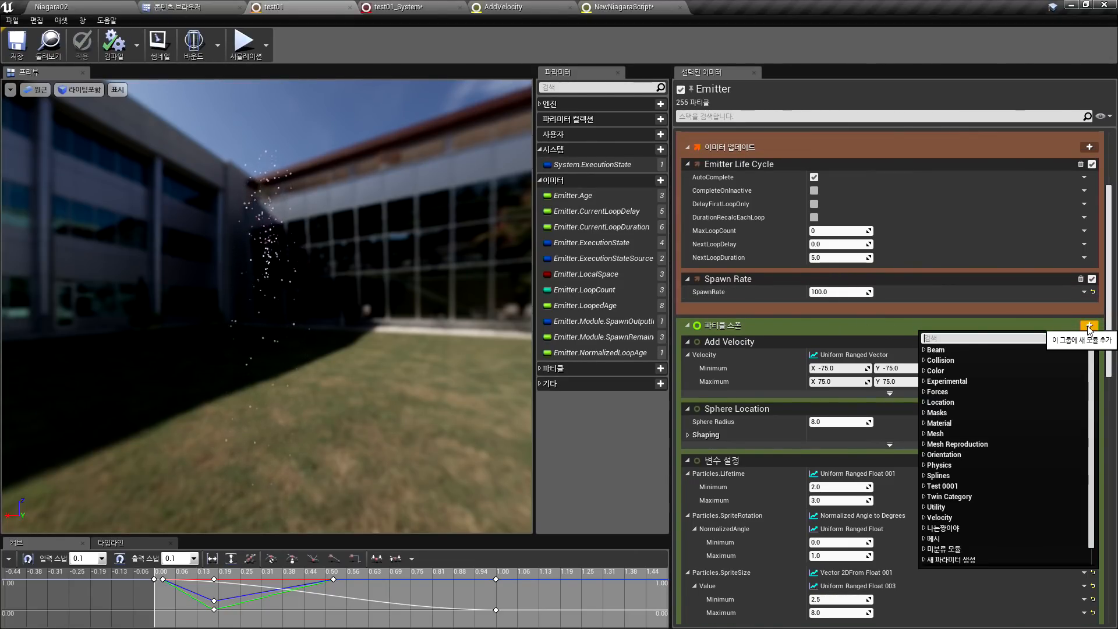
scroll(1020, 375, "down", 1)
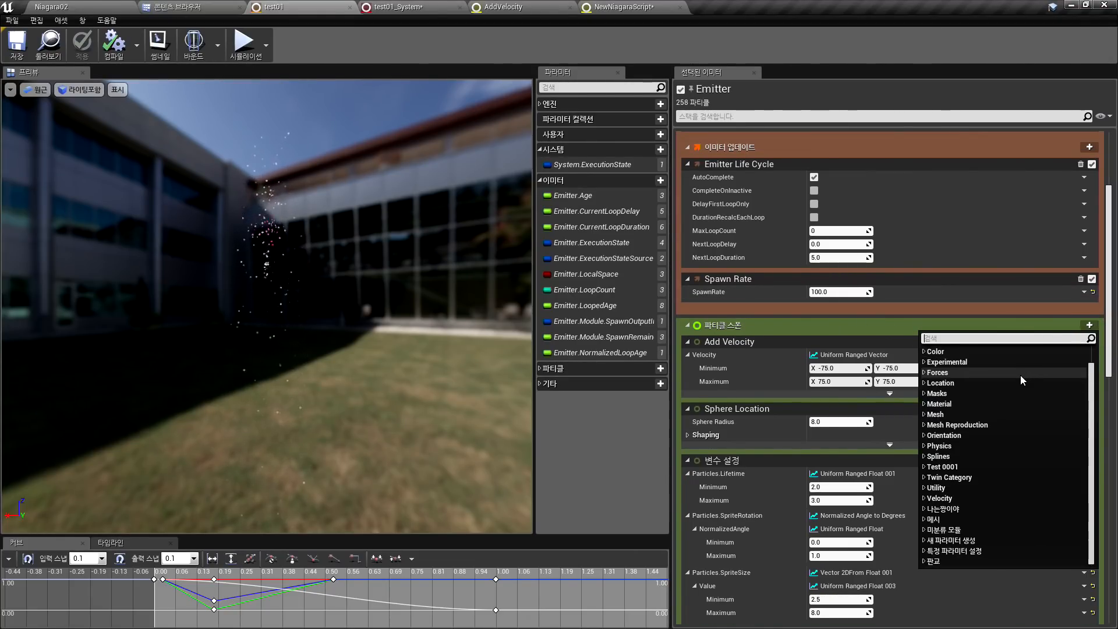
left_click(925, 561)
scroll(944, 556, "down", 1)
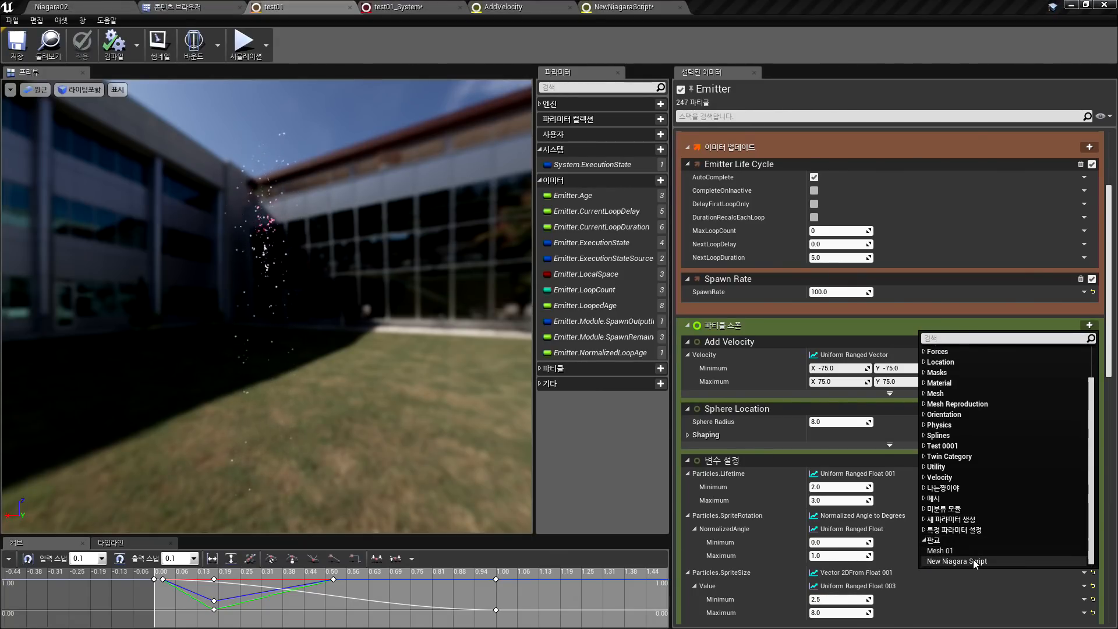
left_click(678, 6)
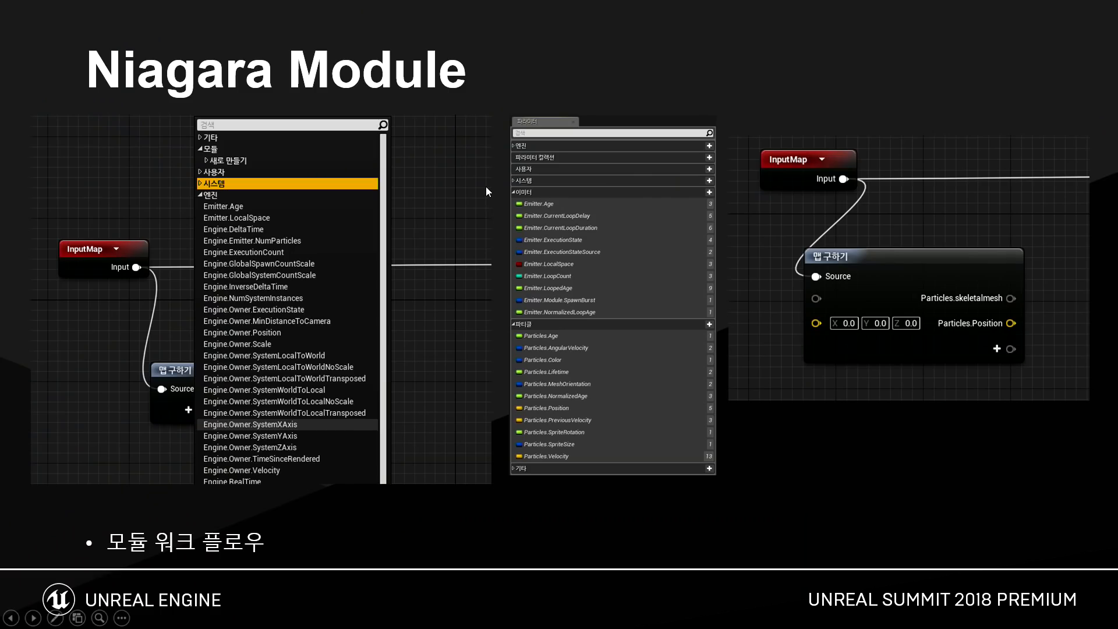
left_click(616, 306)
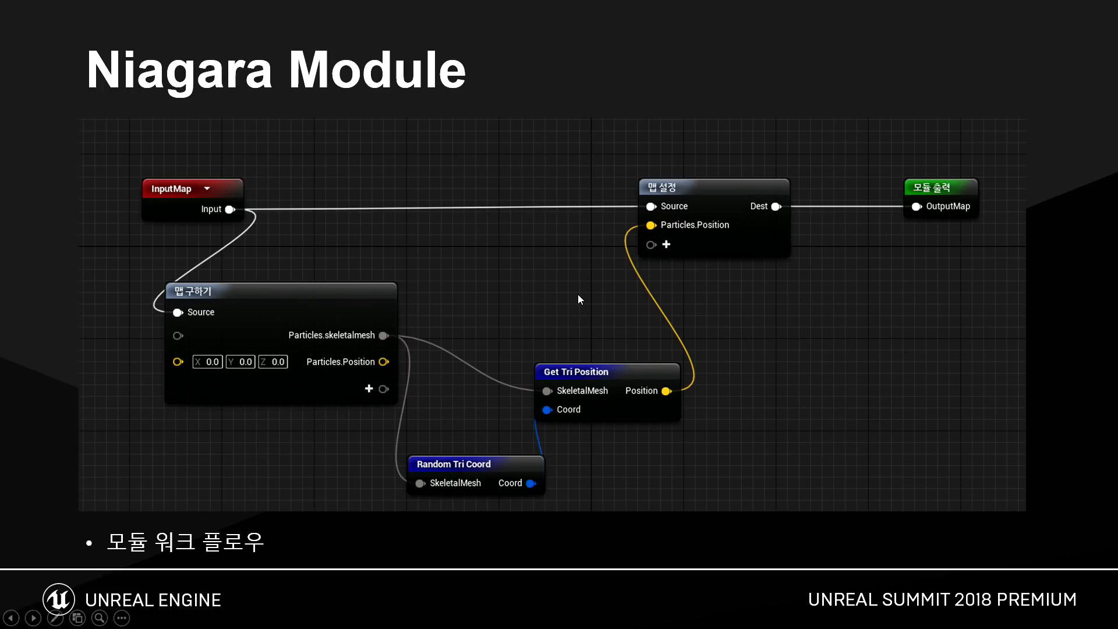
left_click(606, 181)
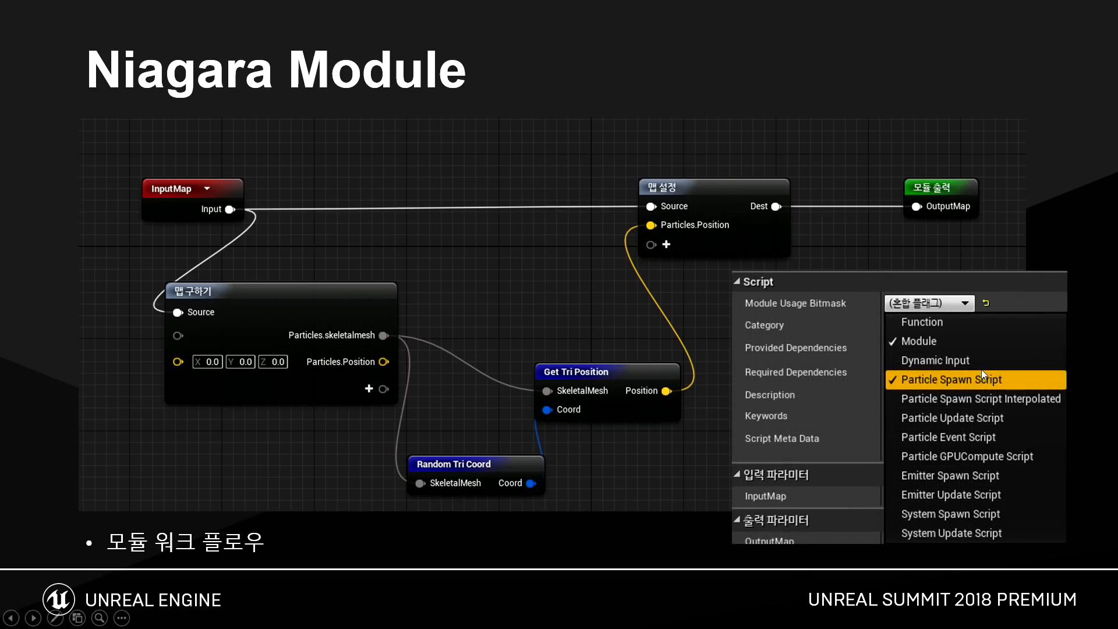
left_click(454, 288)
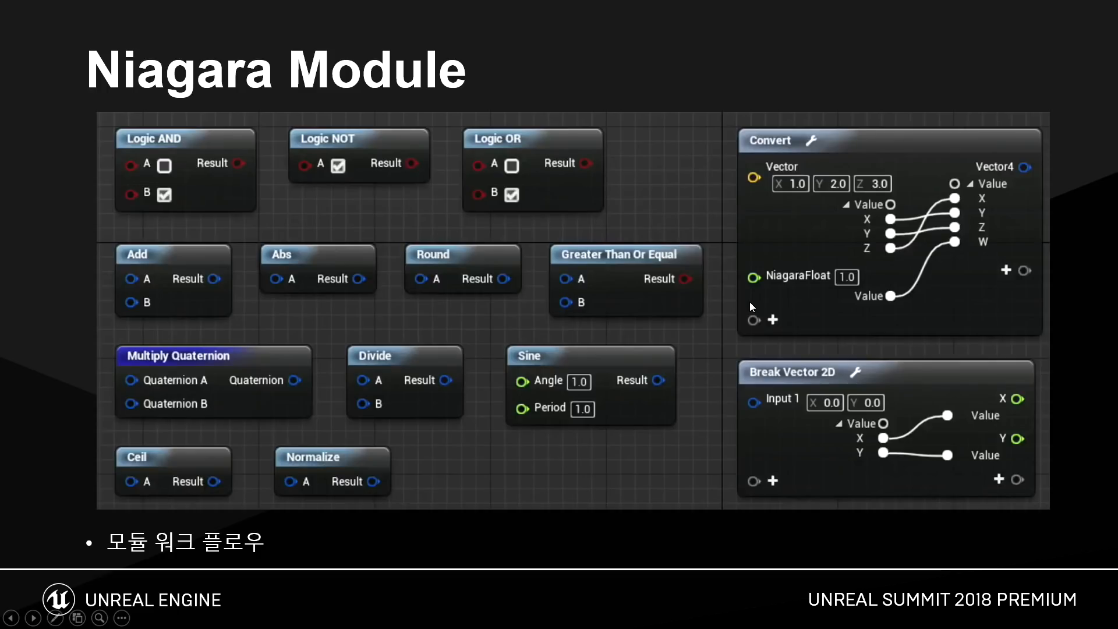
left_click(751, 344)
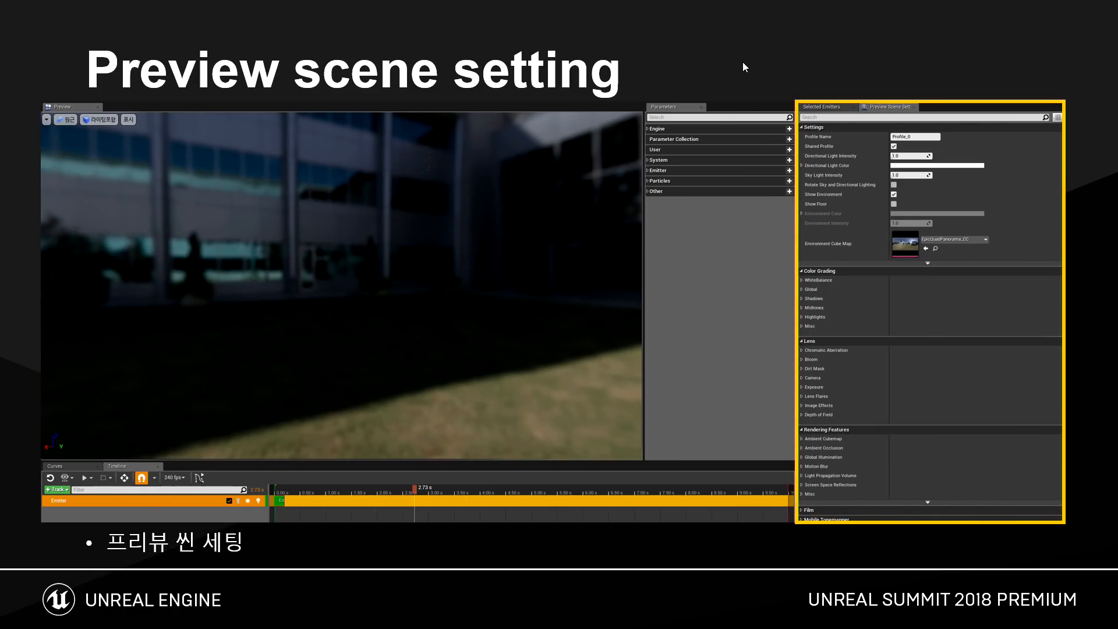
Switch to Unreal Editor, check the test01 emitter's preview environment from several angles, and open the Preview Scene Settings
key("alt+Tab")
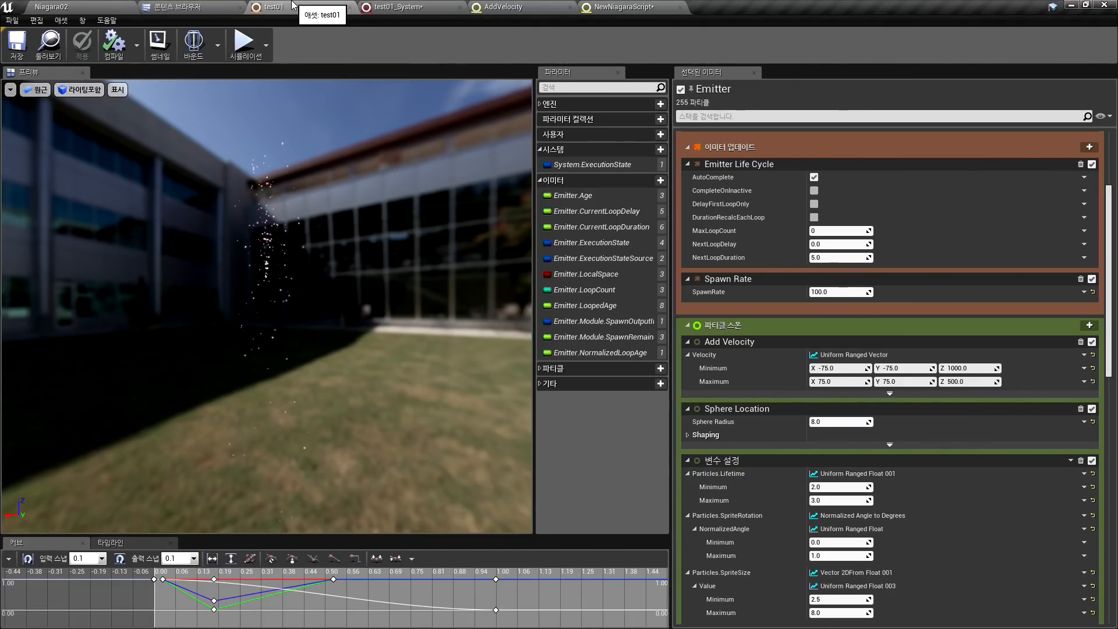
left_click_drag(506, 323, 156, 298)
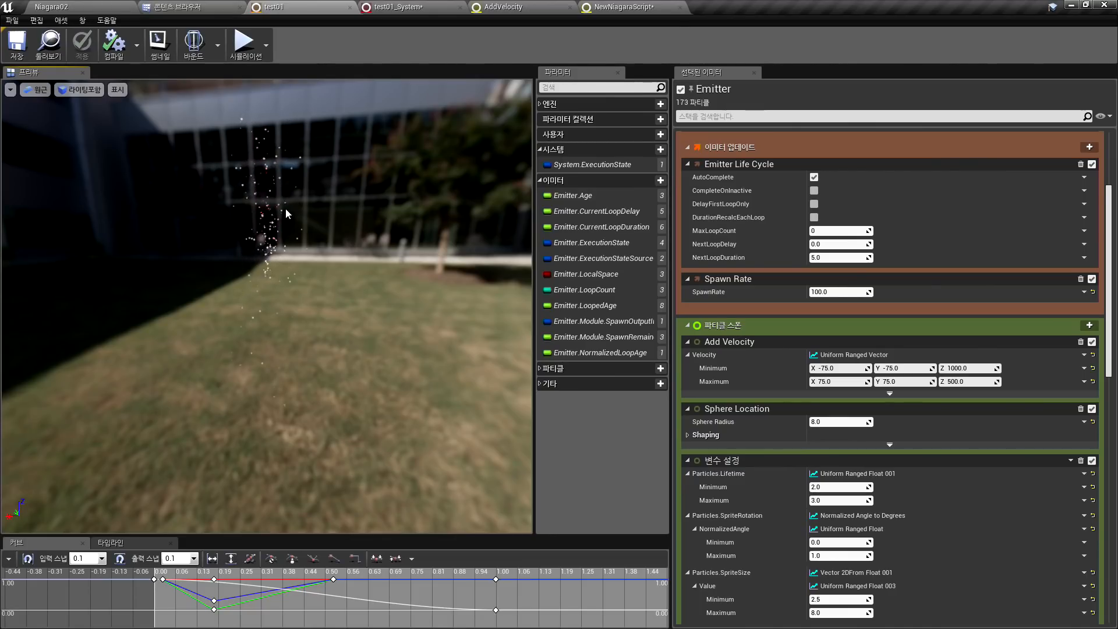
left_click_drag(216, 248, 454, 186)
left_click_drag(29, 294, 25, 294)
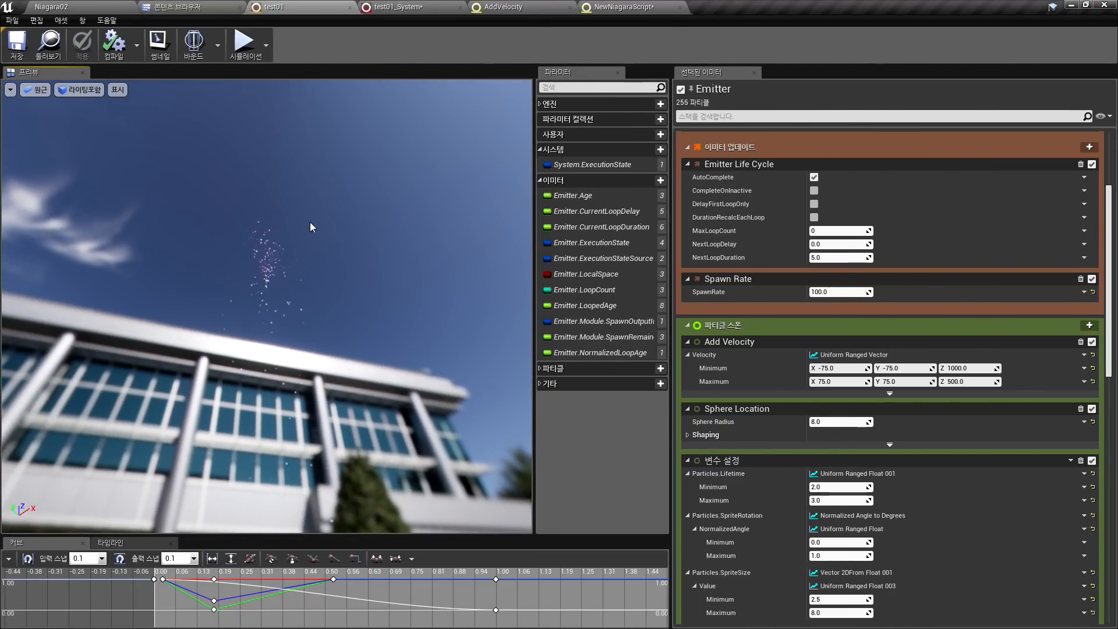
left_click_drag(302, 212, 344, 85)
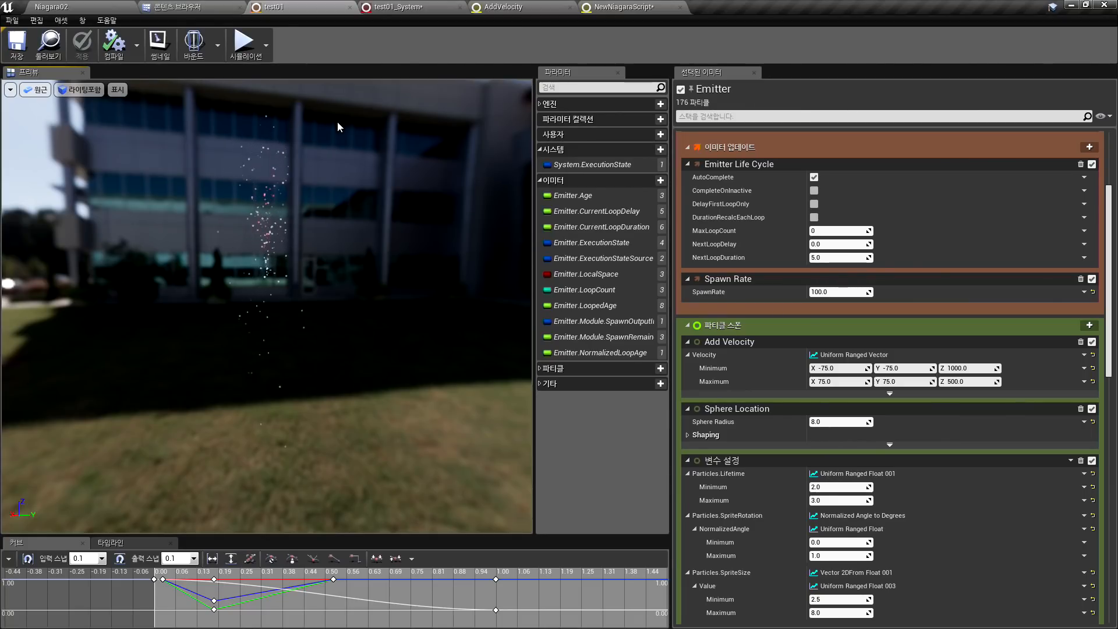
left_click(82, 21)
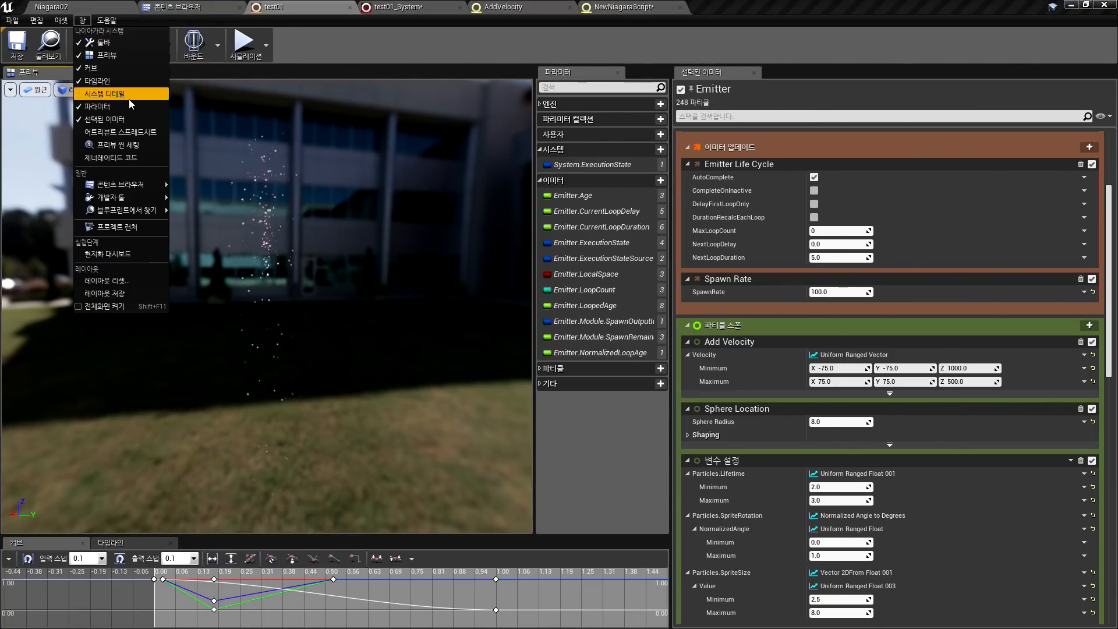
left_click(119, 150)
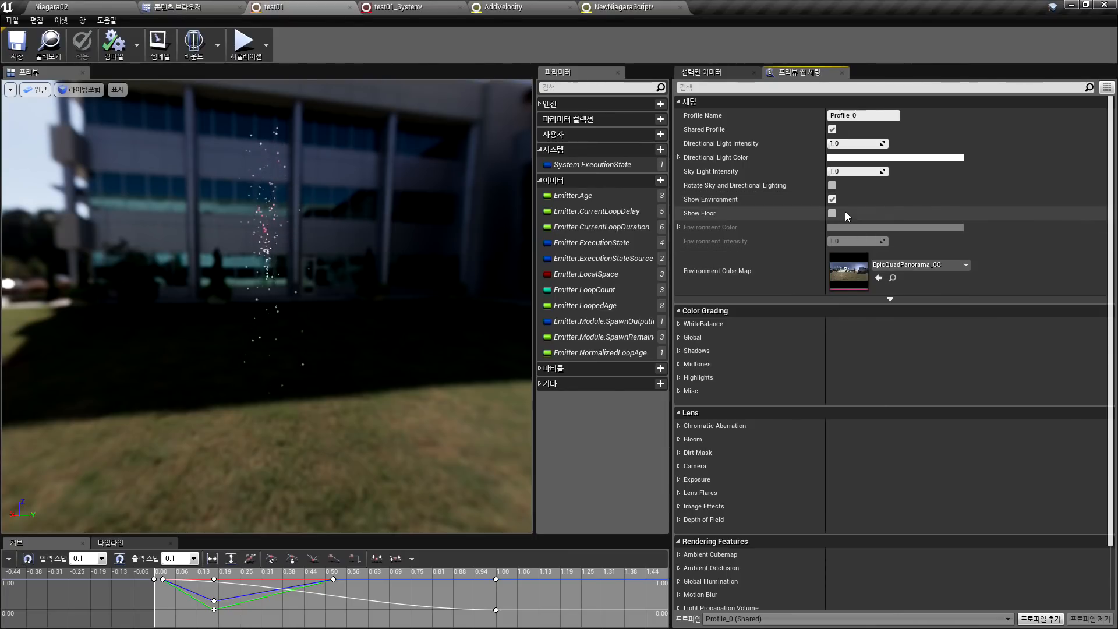
Turn off Show Environment to view the particles against an empty background, and turn it back on
left_click(833, 200)
left_click_drag(215, 260, 187, 260)
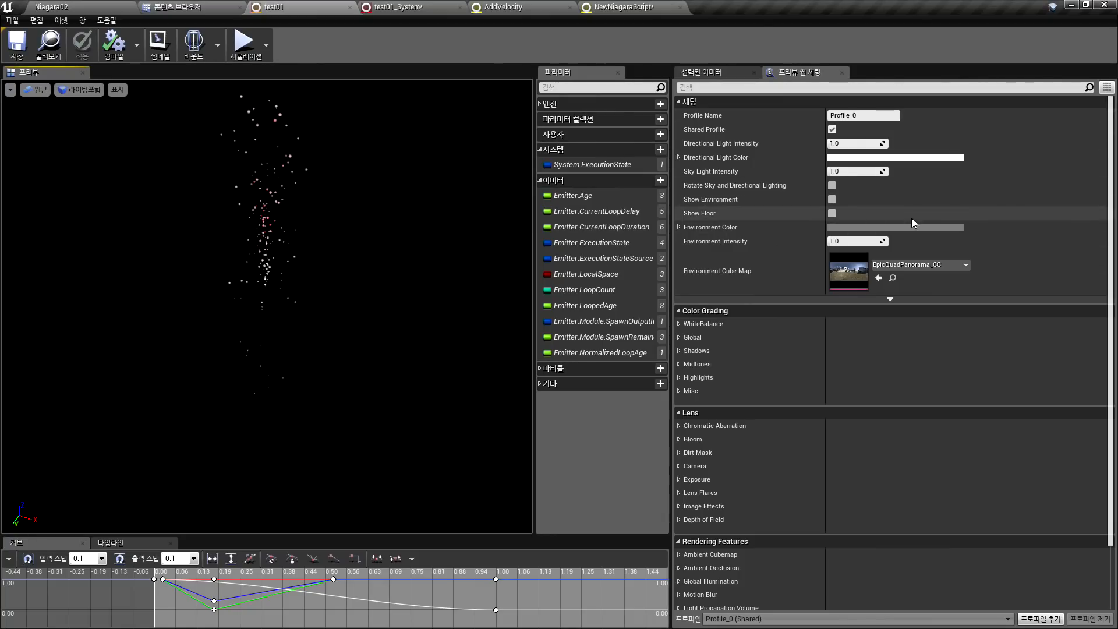
left_click(832, 199)
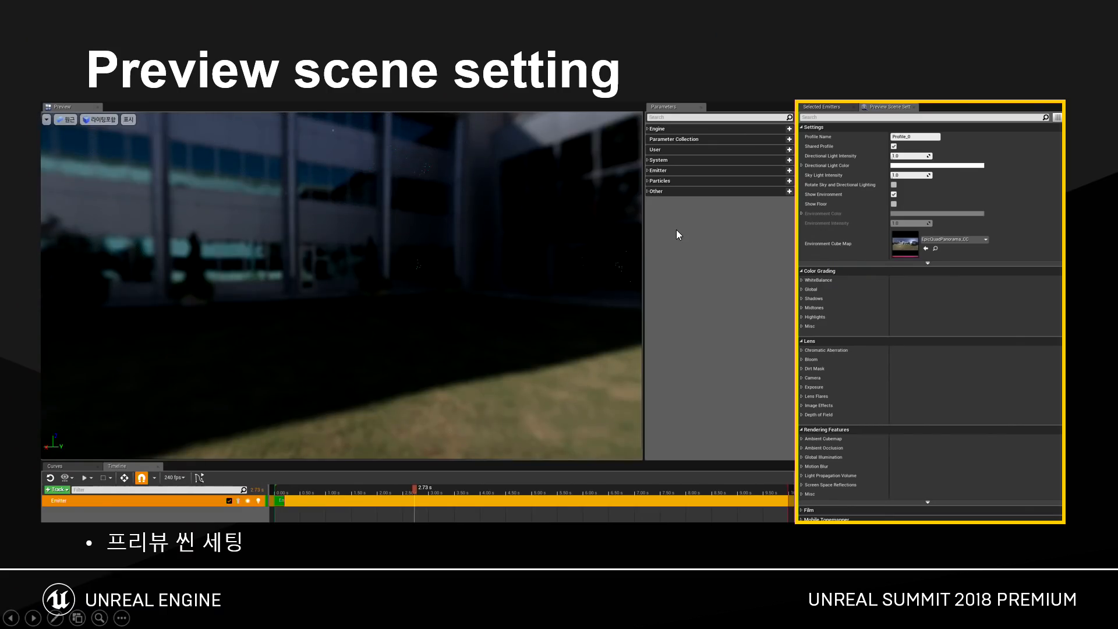
left_click(696, 63)
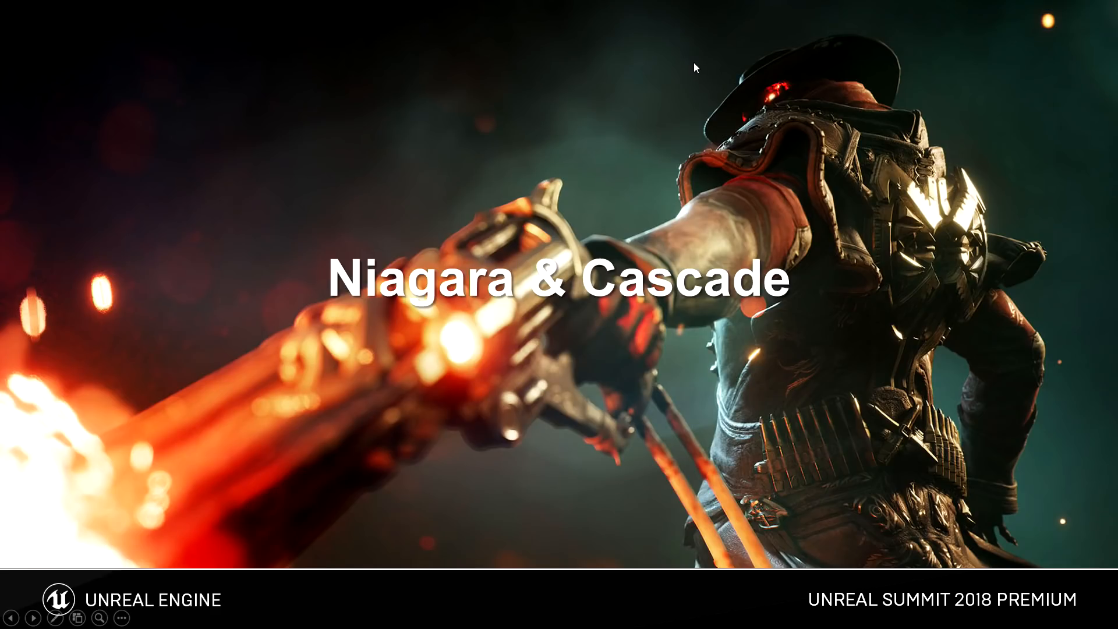
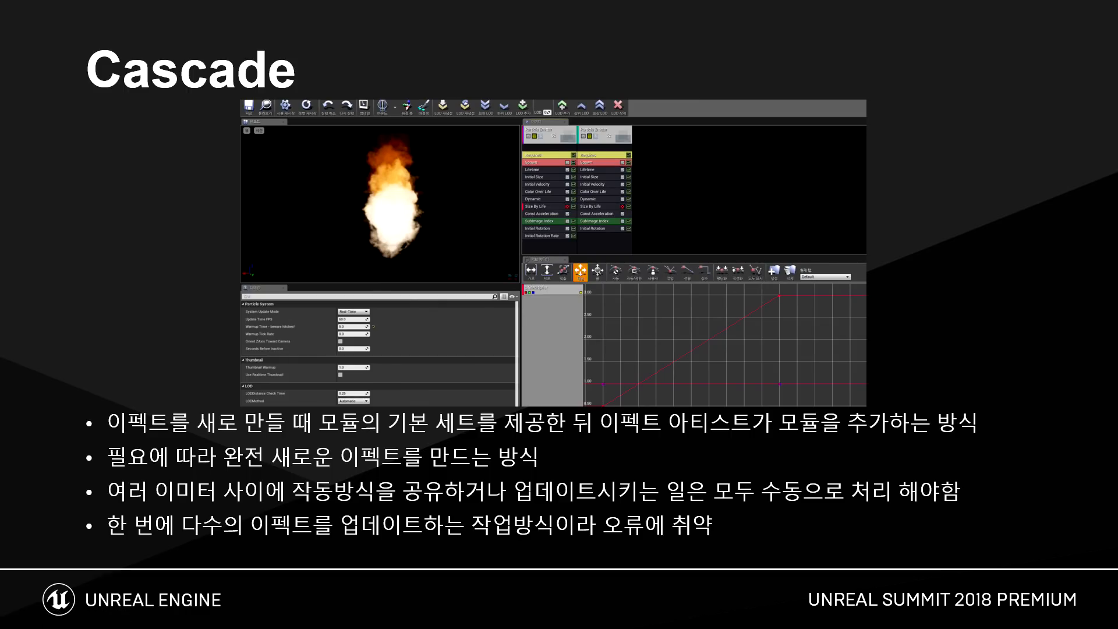
key("Right")
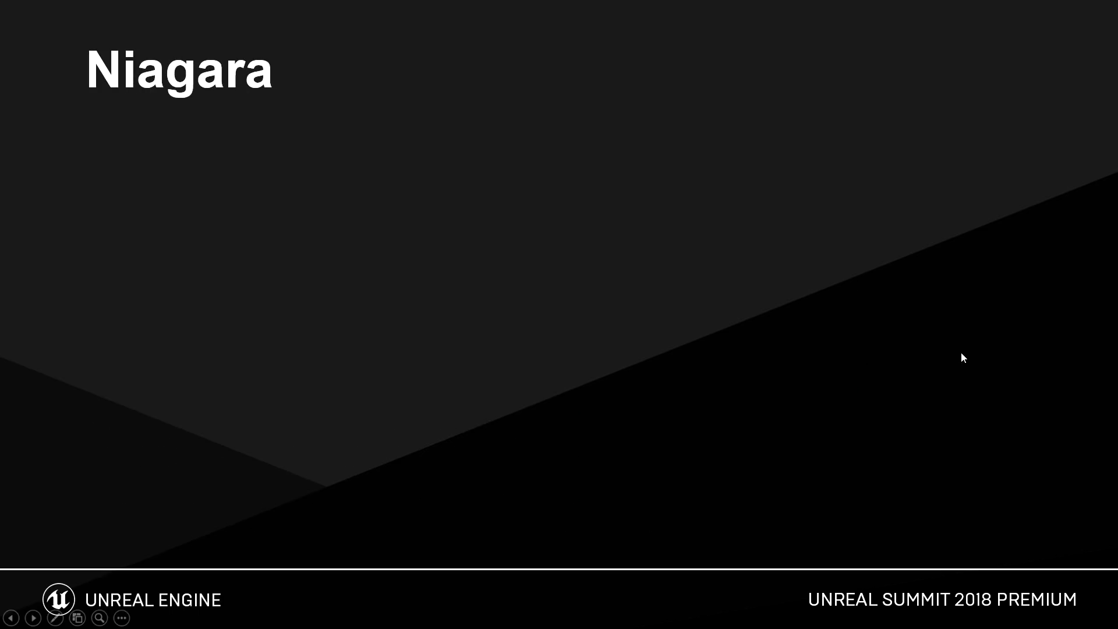
left_click(896, 352)
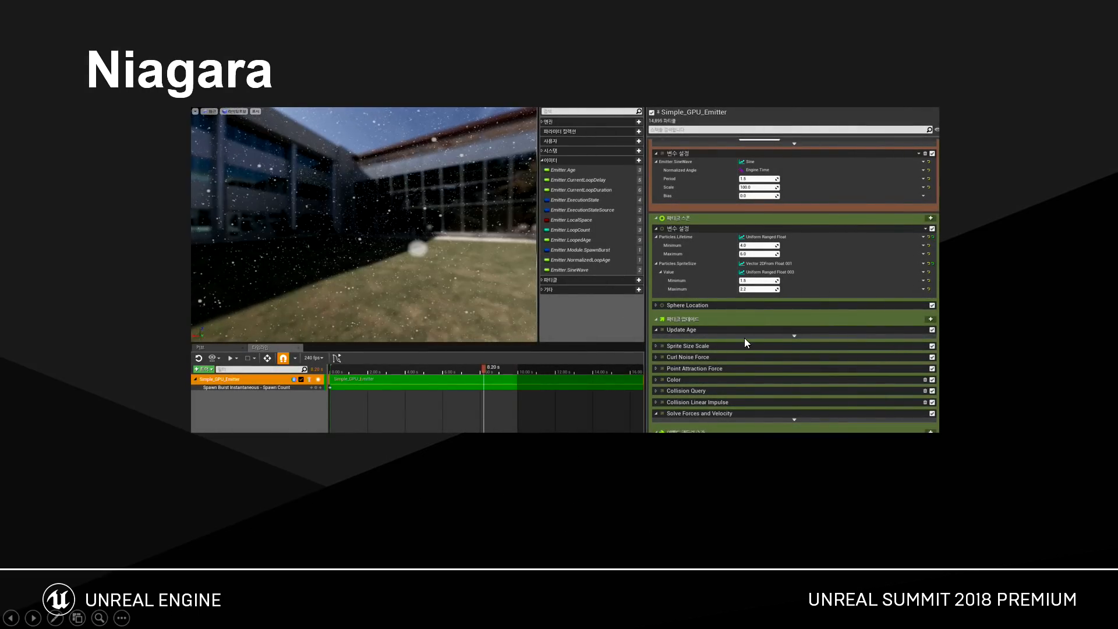
key("Right")
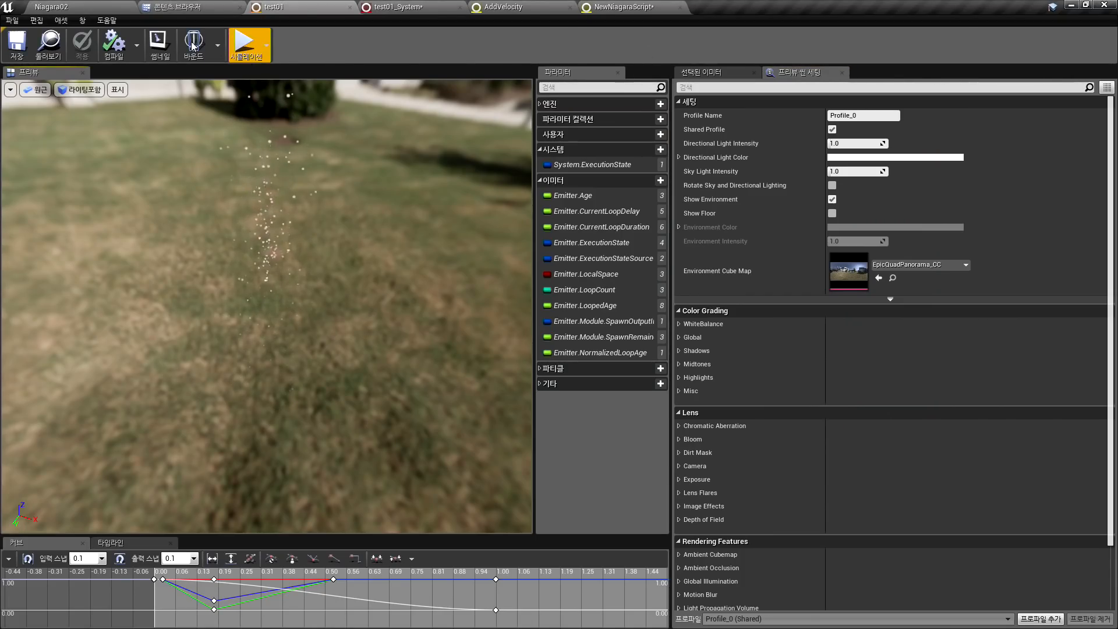
Browse the Niagara emitters, systems and scripts stored in the NIAGARA folder and its test01 and test002 subfolders
left_click(242, 39)
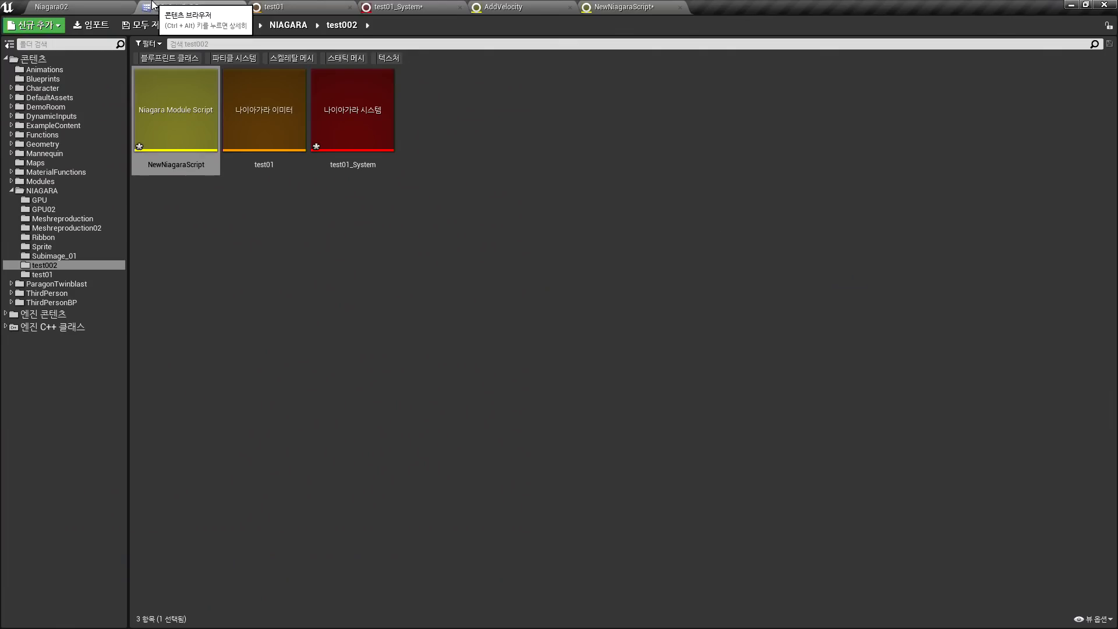
left_click(41, 190)
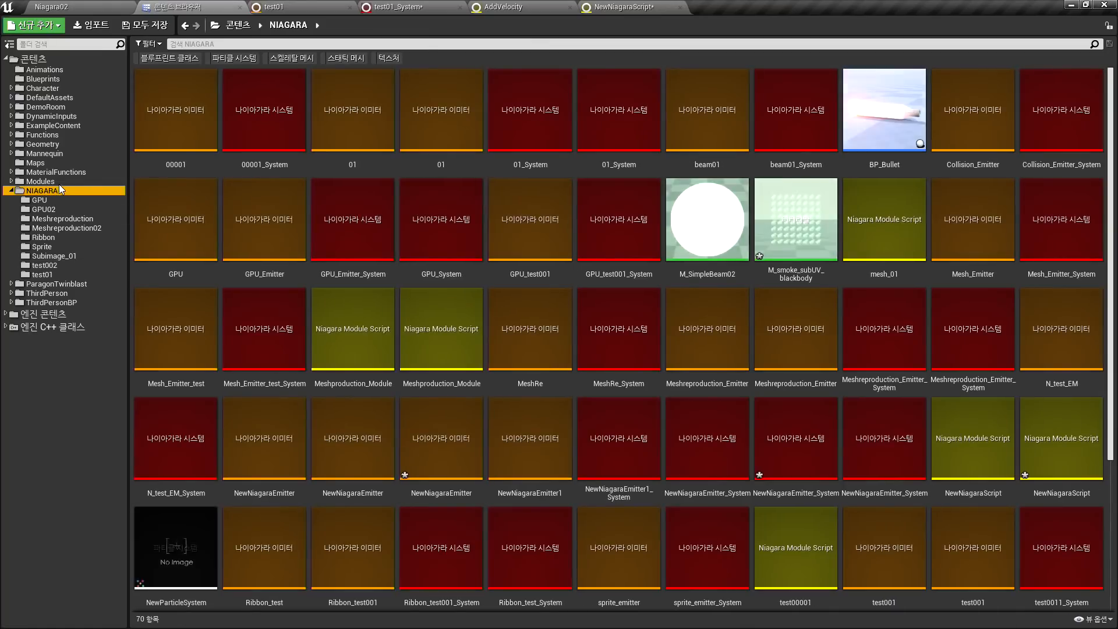
left_click(344, 100)
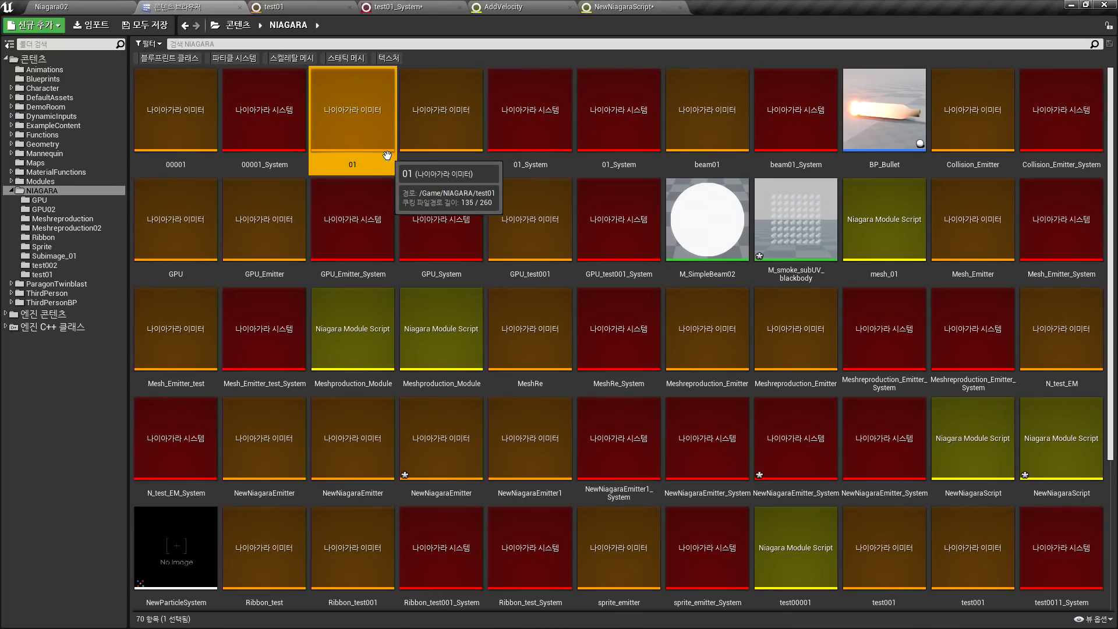
left_click(61, 273)
left_click(61, 265)
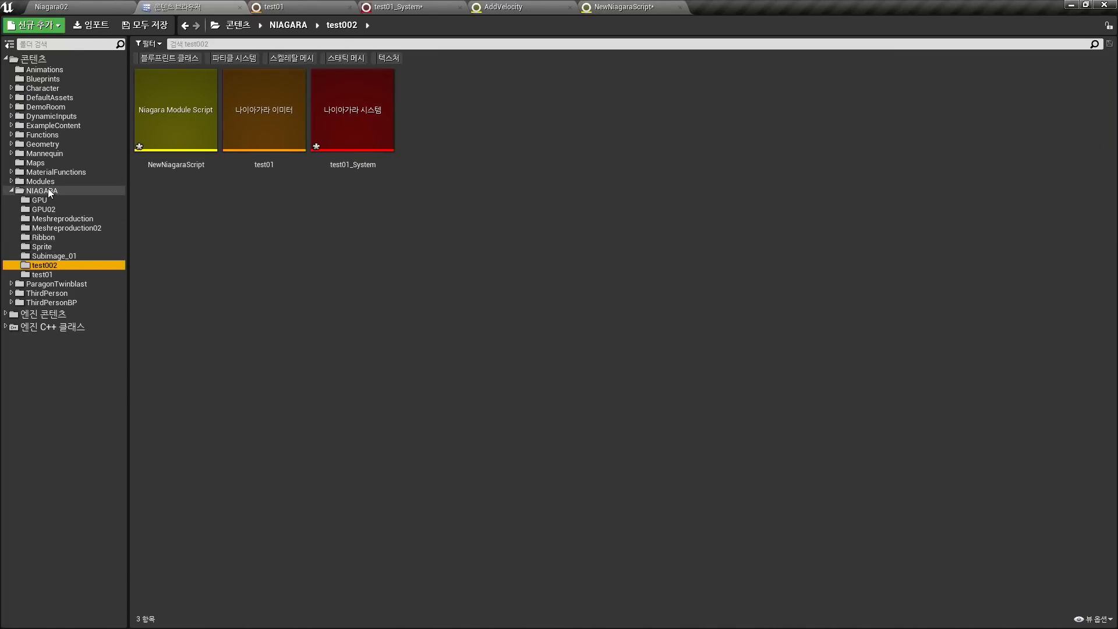
Create a new subfolder named test003 inside the NIAGARA folder
left_click(39, 192)
right_click(39, 193)
left_click(69, 200)
type("ㅅㄷㄴㅅ003")
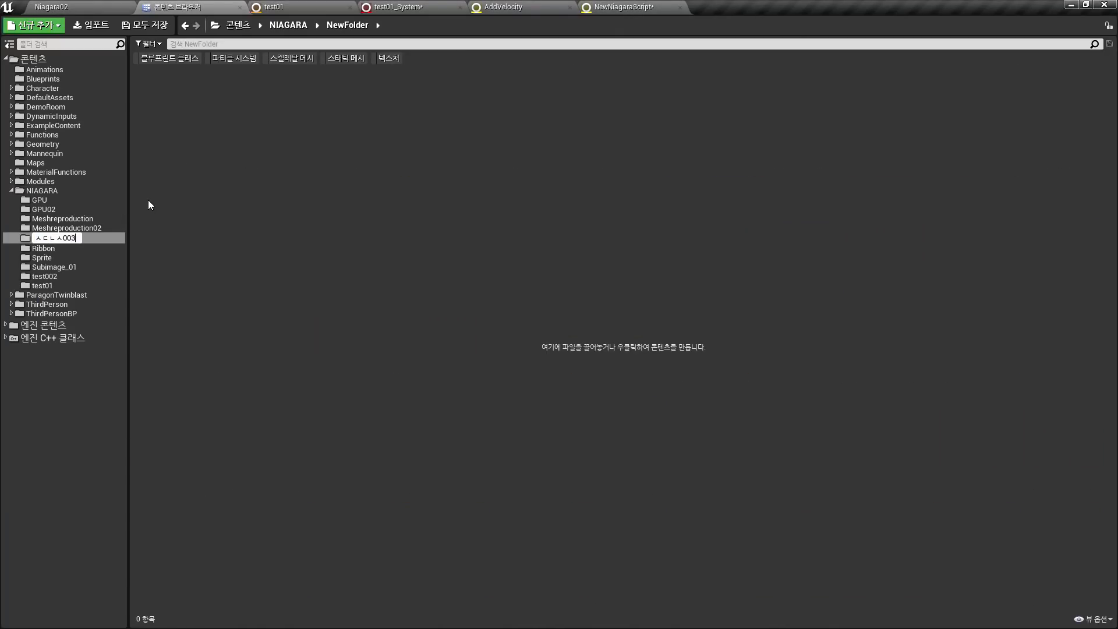
key("Return")
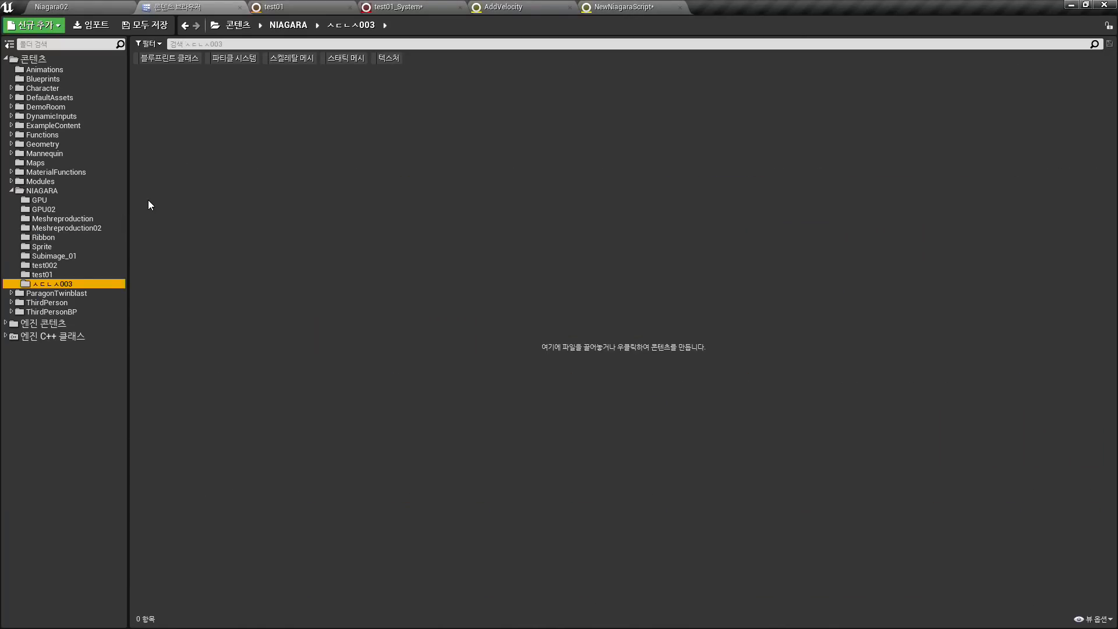
key("F2")
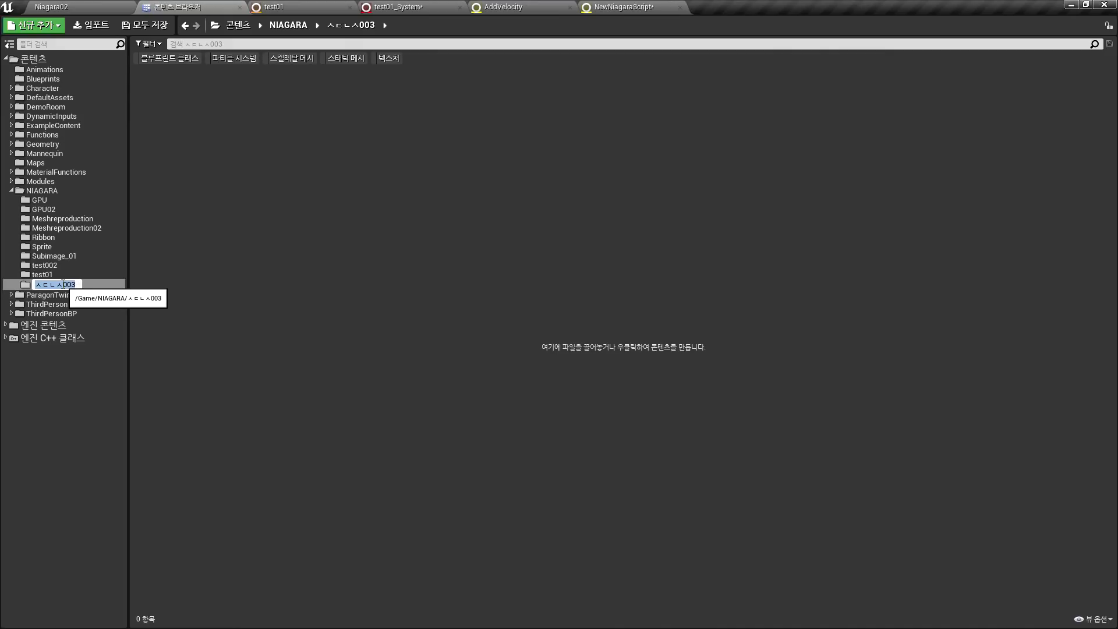
left_click_drag(63, 284, 35, 284)
type("test")
key("Return")
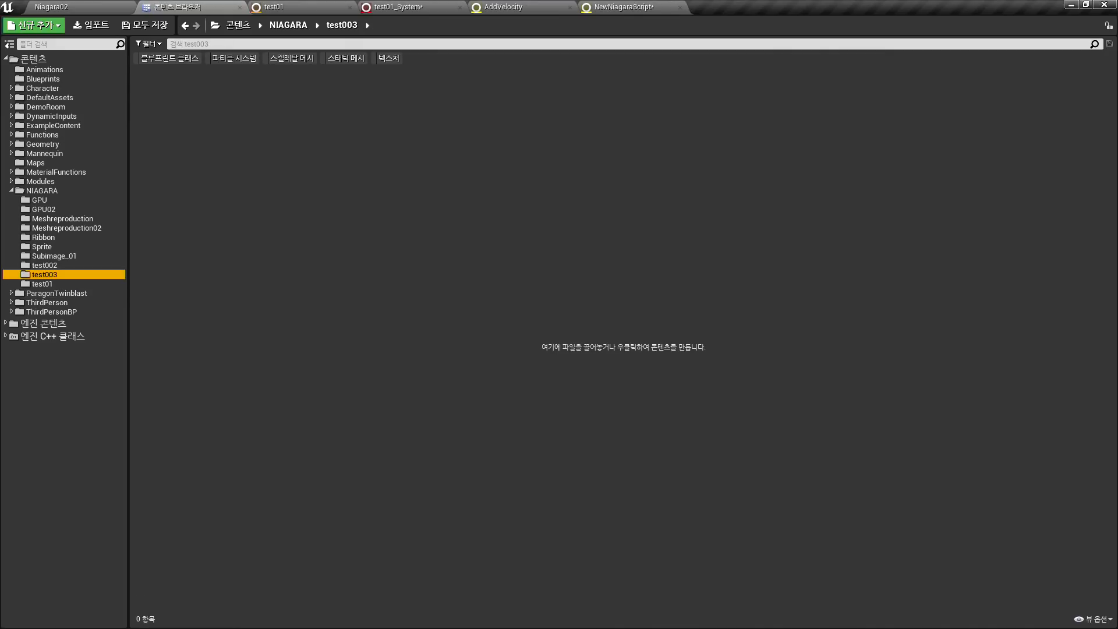
Create a particle system with its default name in the test003 folder and open it in Cascade
right_click(308, 171)
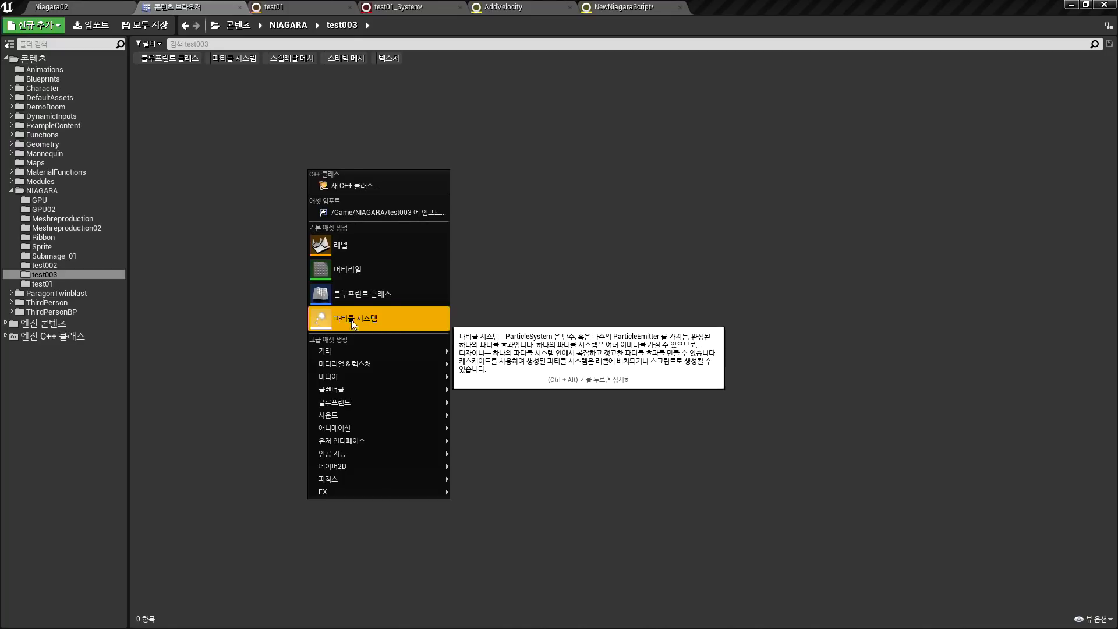
left_click(363, 330)
key("Return")
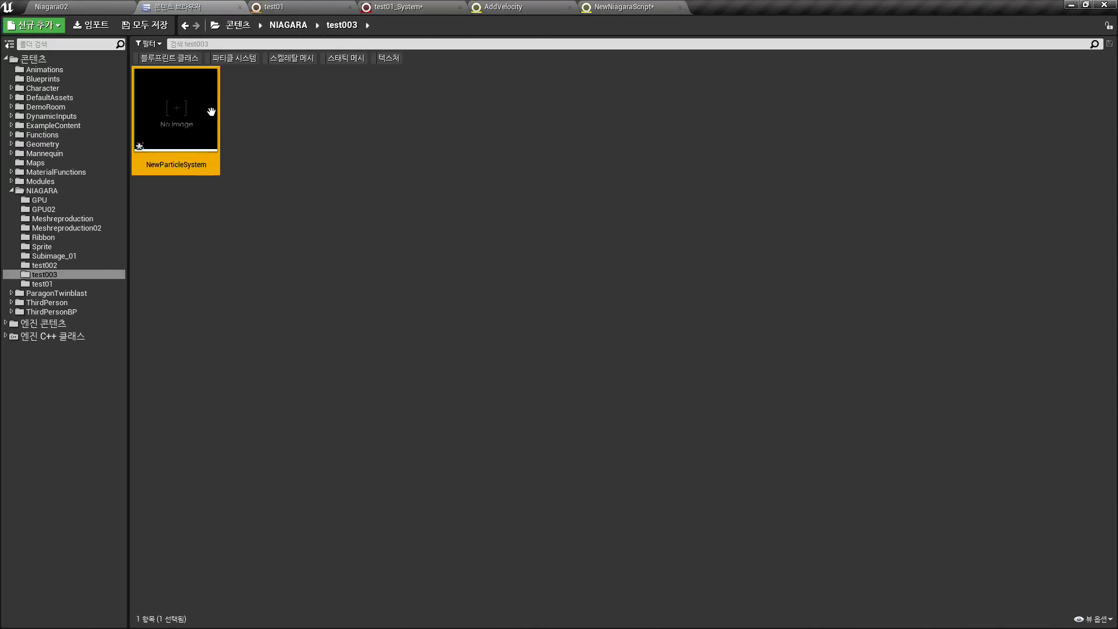
double_click(183, 117)
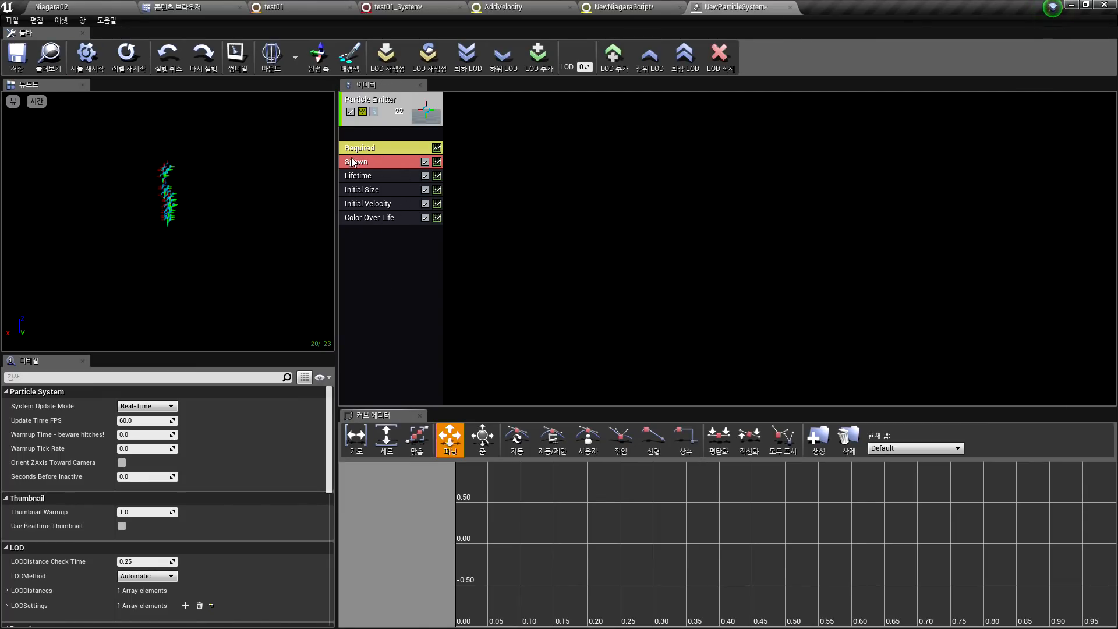
Inspect the default emitter's Color Over Life, Initial Size, Lifetime and Spawn modules
left_click(389, 219)
left_click(383, 189)
left_click(382, 175)
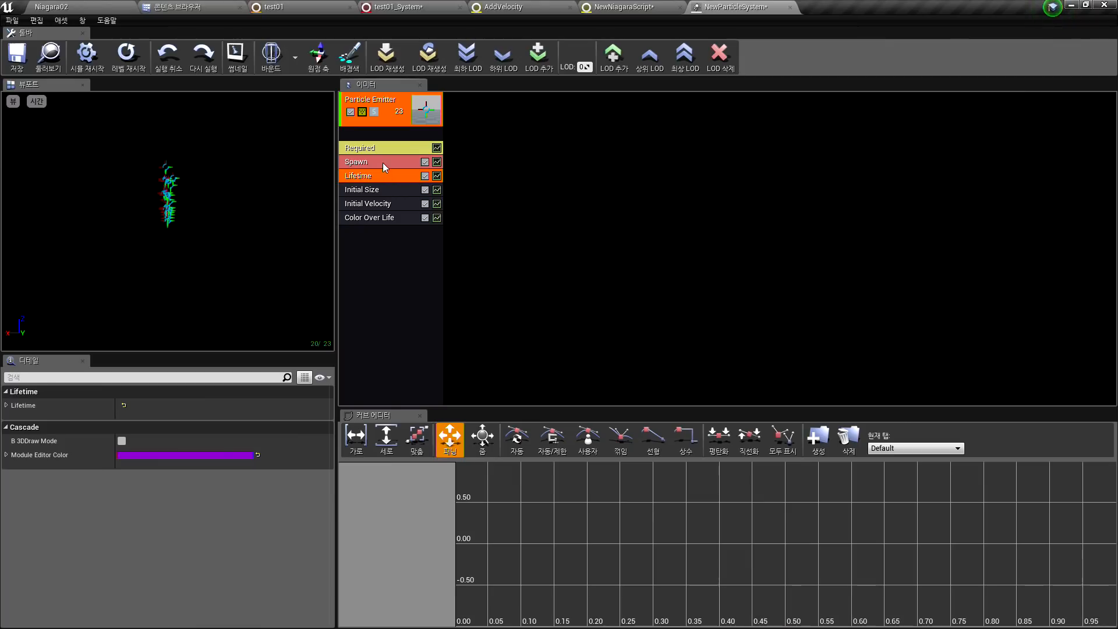
left_click(383, 162)
Add three new Particle Sprite Emitters beside the existing emitter in the Cascade particle system
right_click(485, 110)
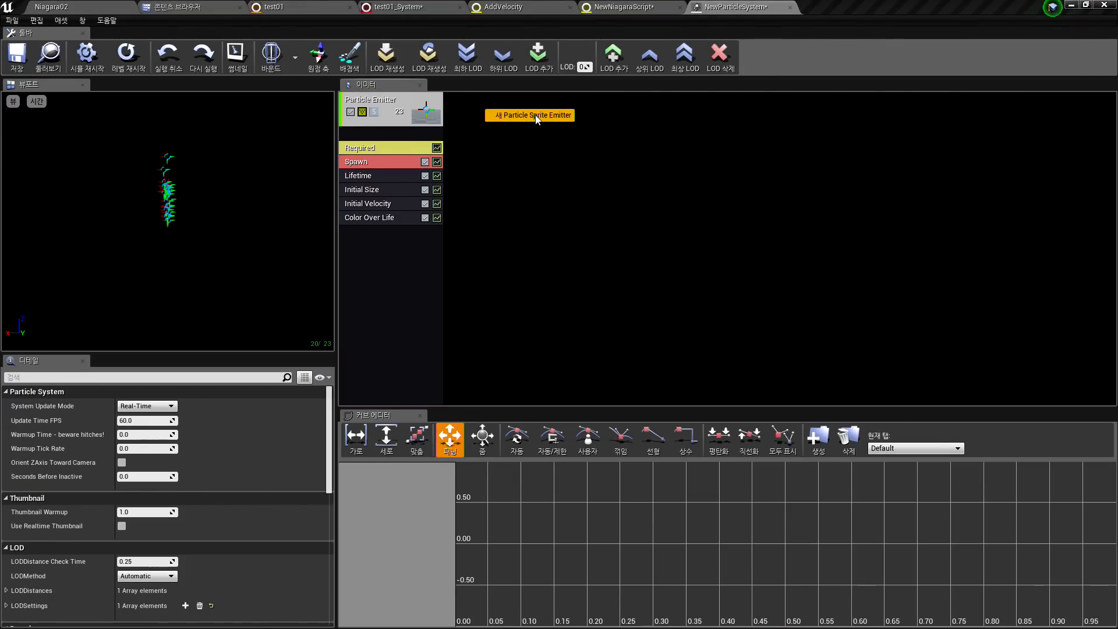
left_click(537, 116)
right_click(587, 112)
left_click(610, 119)
right_click(687, 121)
left_click(757, 127)
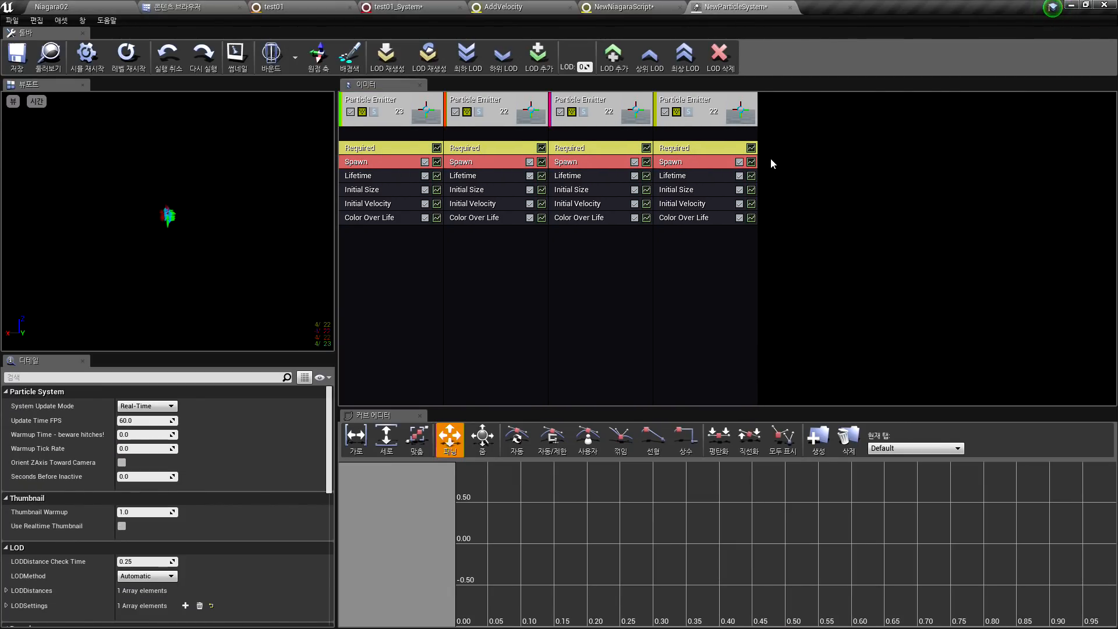
Add an Event Generator module to the third emitter and an Init Color (Seed) module to the fourth
right_click(569, 262)
mouse_move(599, 376)
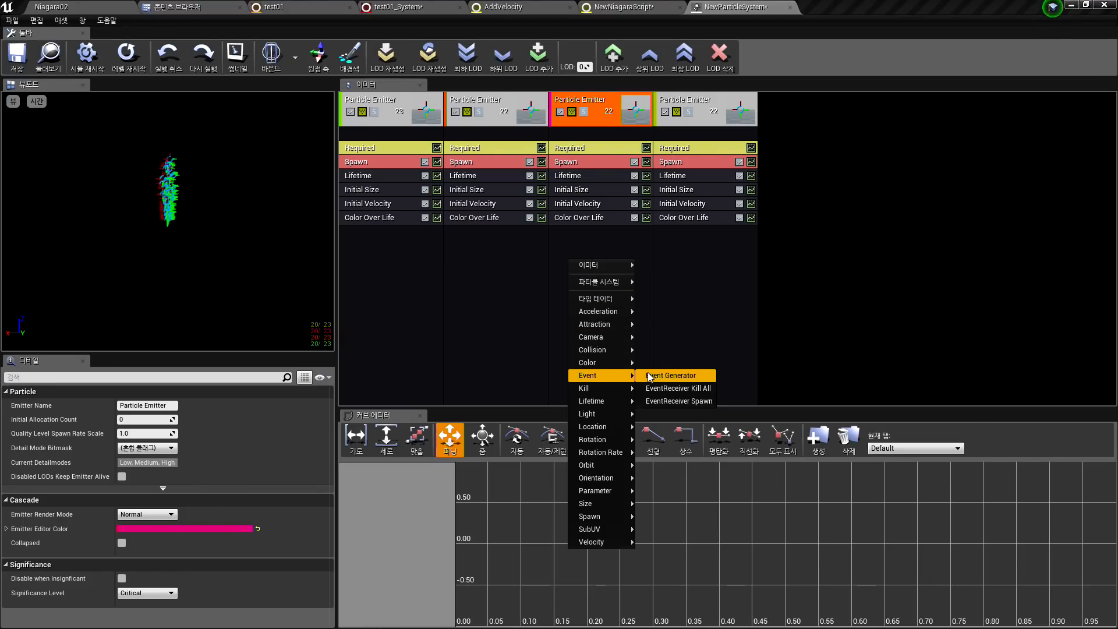
left_click(670, 375)
right_click(699, 251)
mouse_move(725, 362)
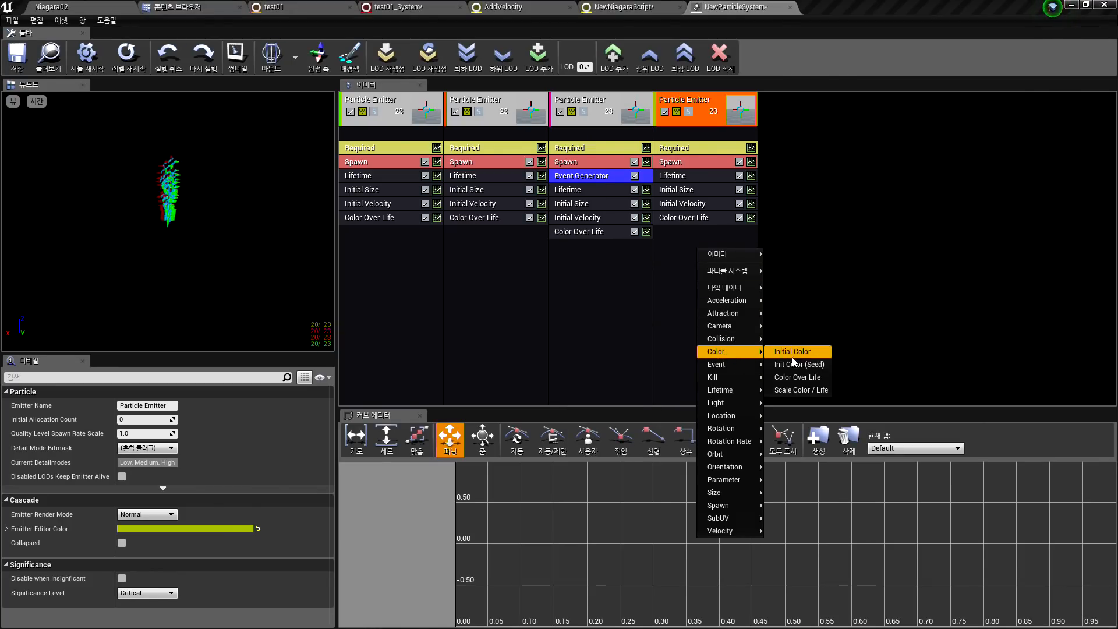
left_click(792, 358)
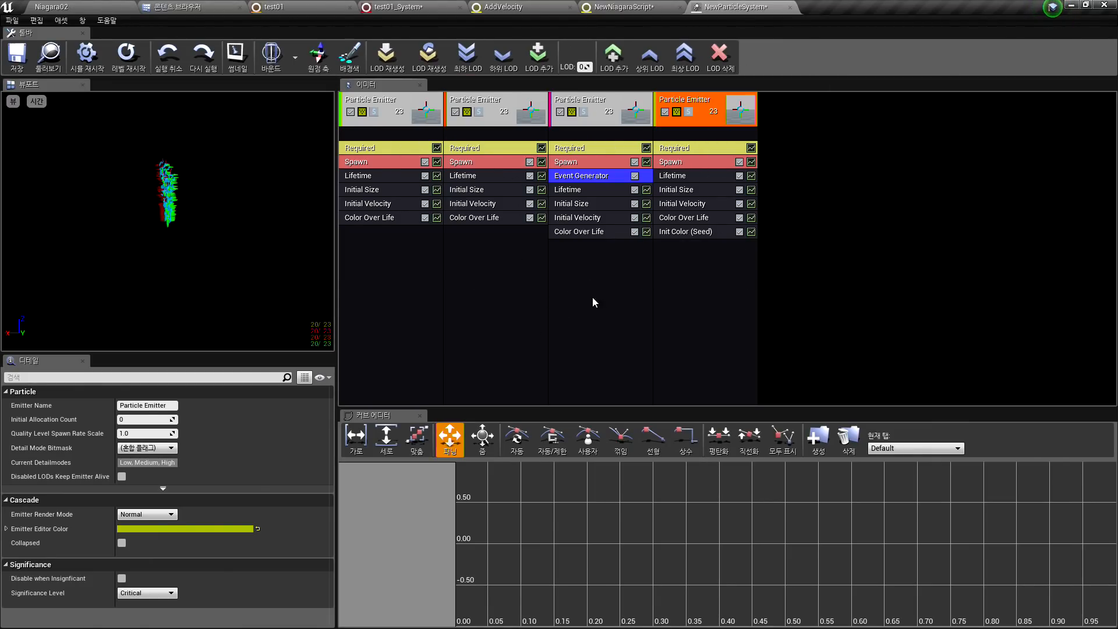
Create a Niagara emitter named 불01 in the test003 folder
left_click(232, 6)
right_click(328, 130)
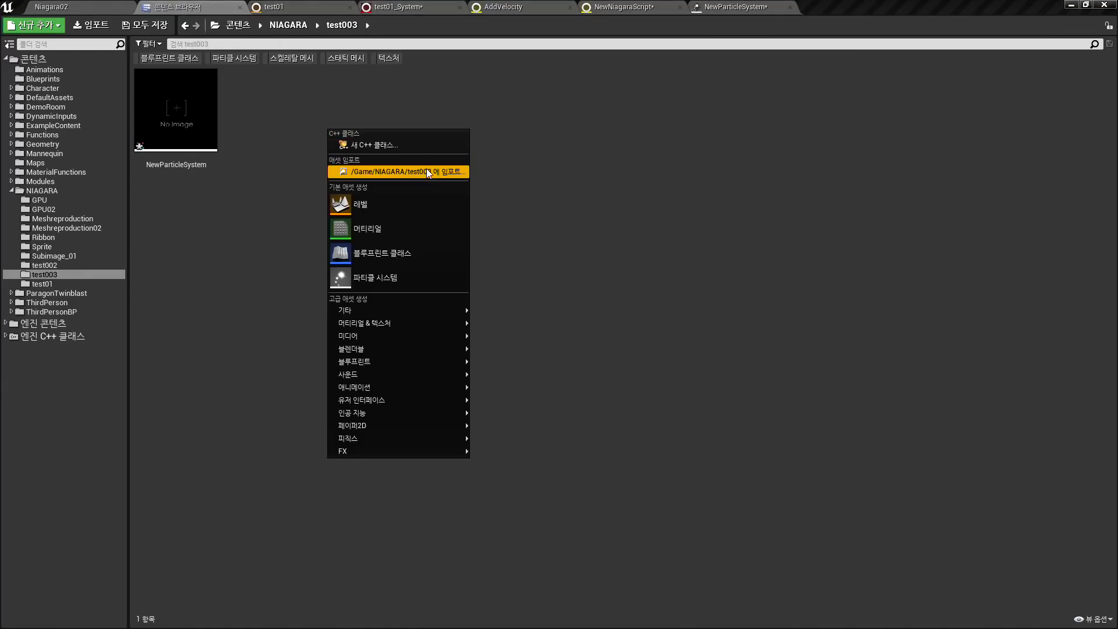
mouse_move(407, 452)
left_click(531, 479)
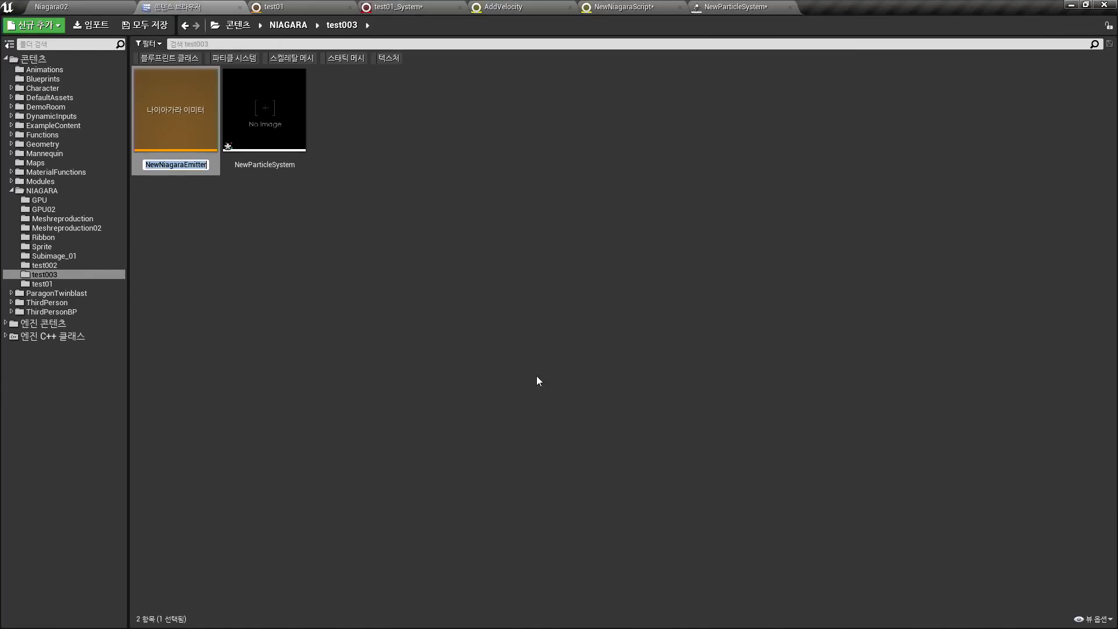
type("불")
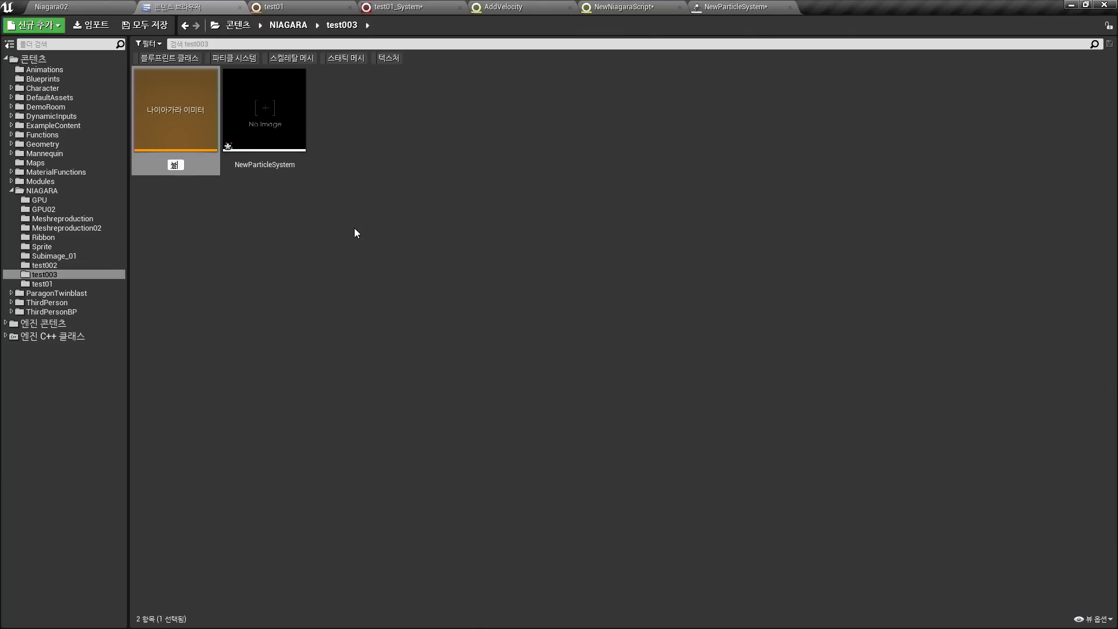
type("01")
key("Return")
Create a second Niagara emitter named 불02 in the test003 folder
right_click(413, 124)
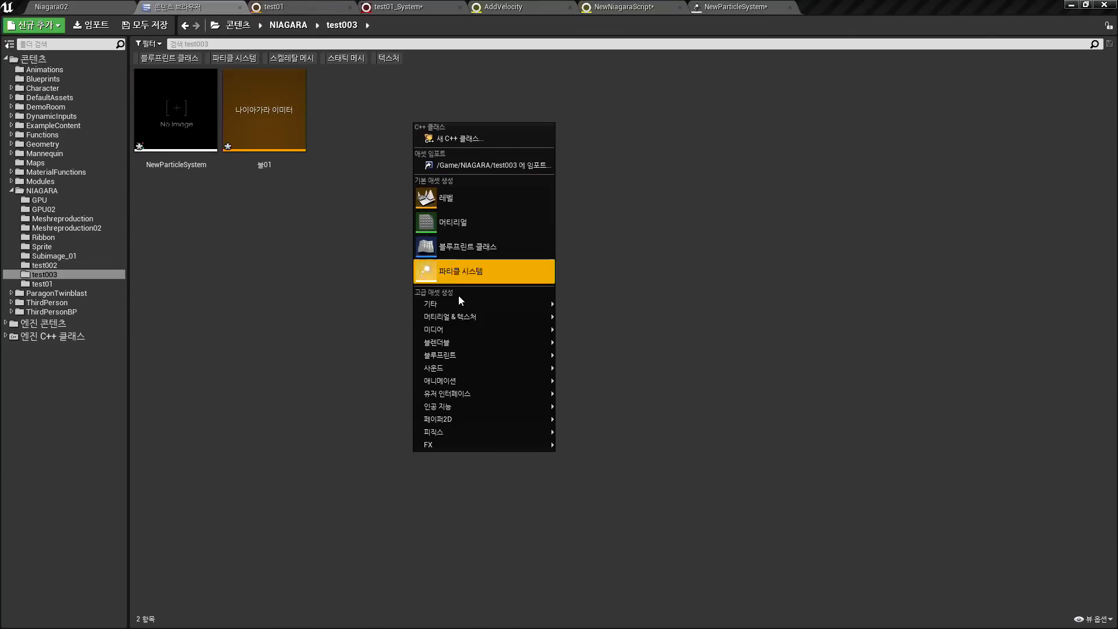
mouse_move(451, 452)
left_click(612, 453)
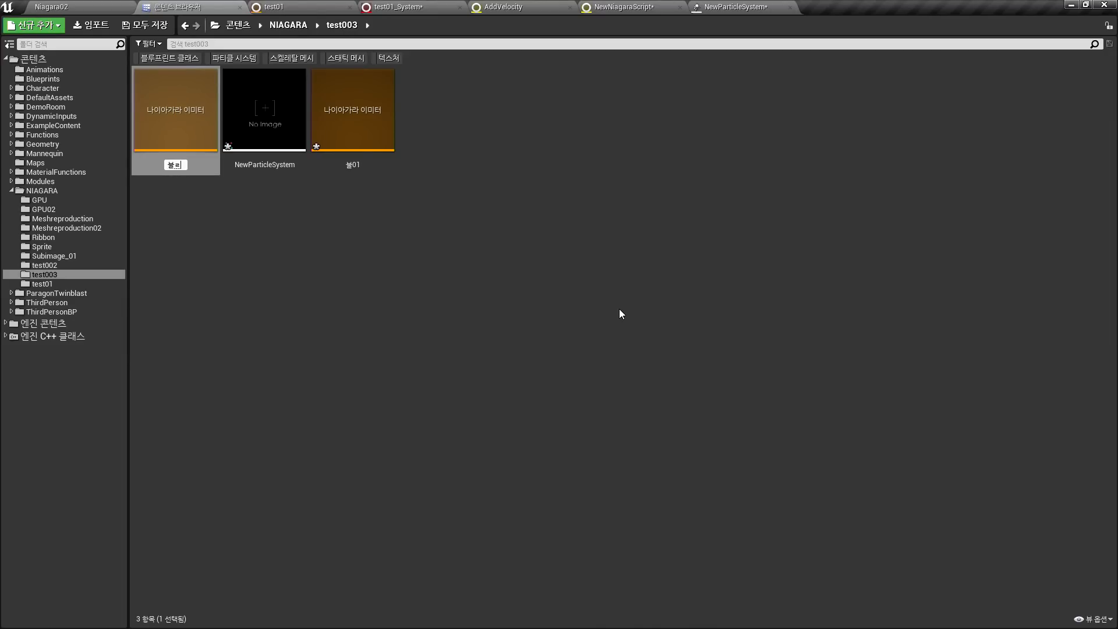
type("불02")
key("Return")
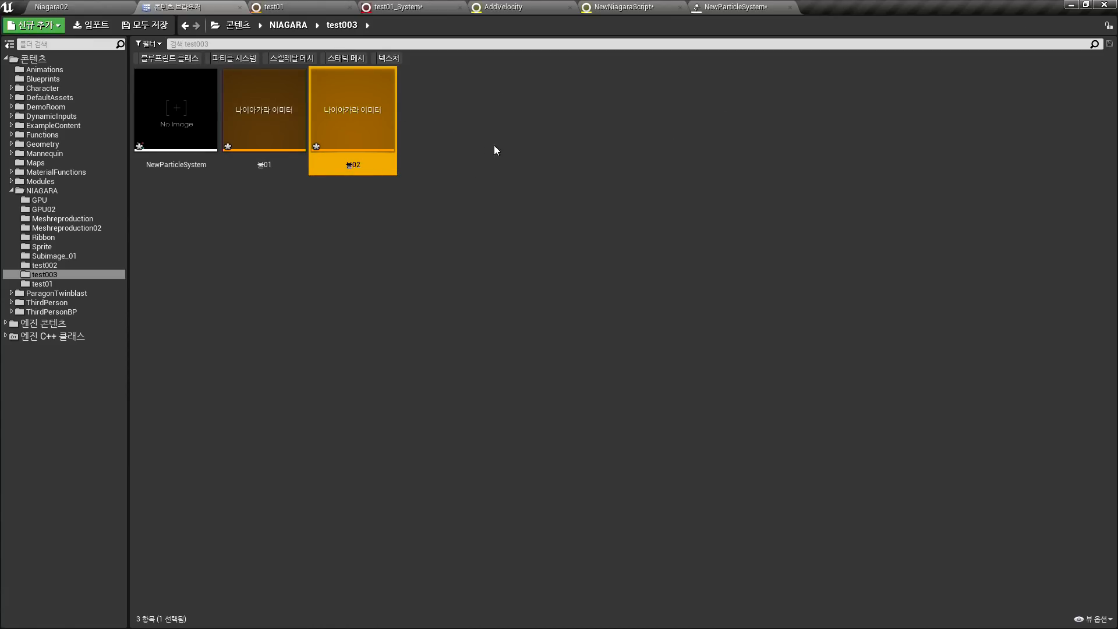
left_click(523, 130)
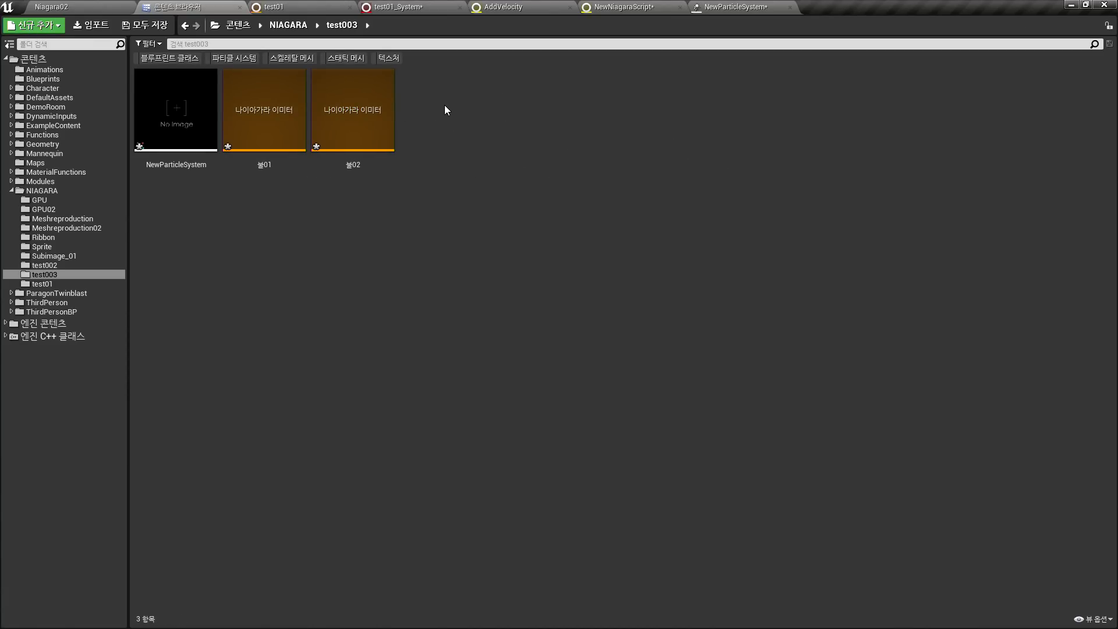
Create a Niagara system with its default name in the test003 folder and open it
right_click(442, 103)
mouse_move(481, 427)
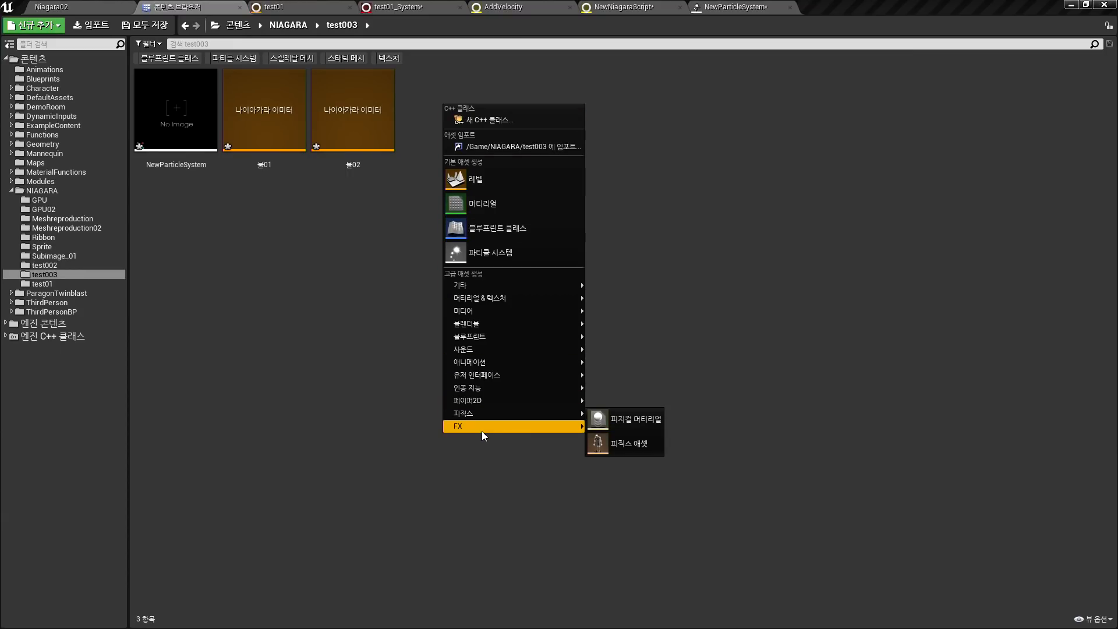
left_click(640, 430)
key("Return")
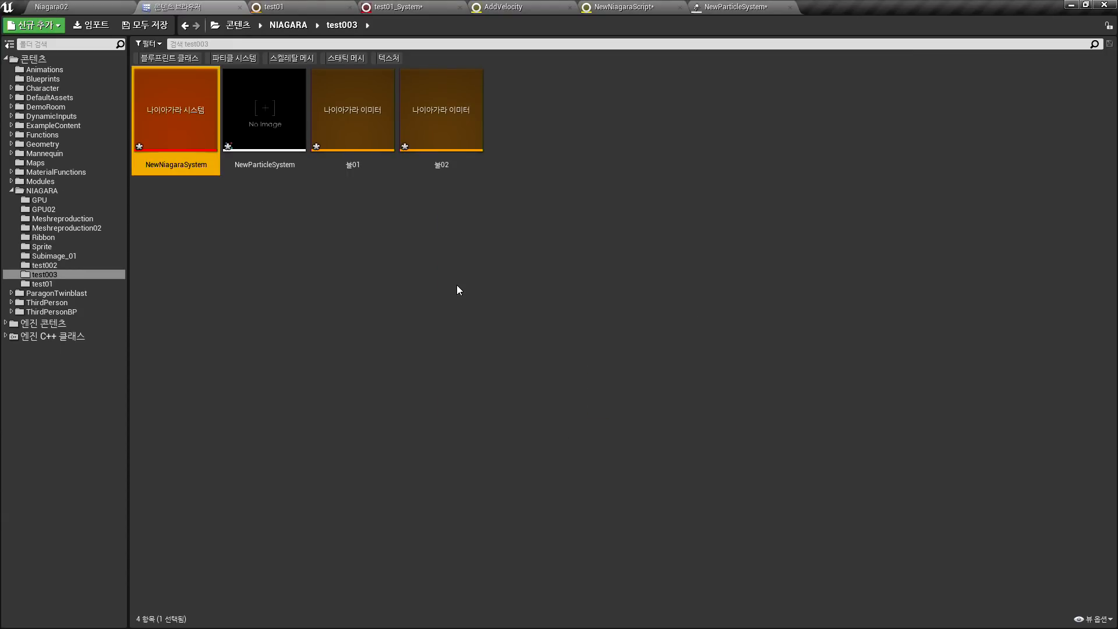
double_click(170, 144)
Float the Niagara system editor as an enlarged window with a taller timeline, and show the test003 assets behind it
left_click_drag(832, 15, 594, 259)
left_click_drag(764, 257, 754, 292)
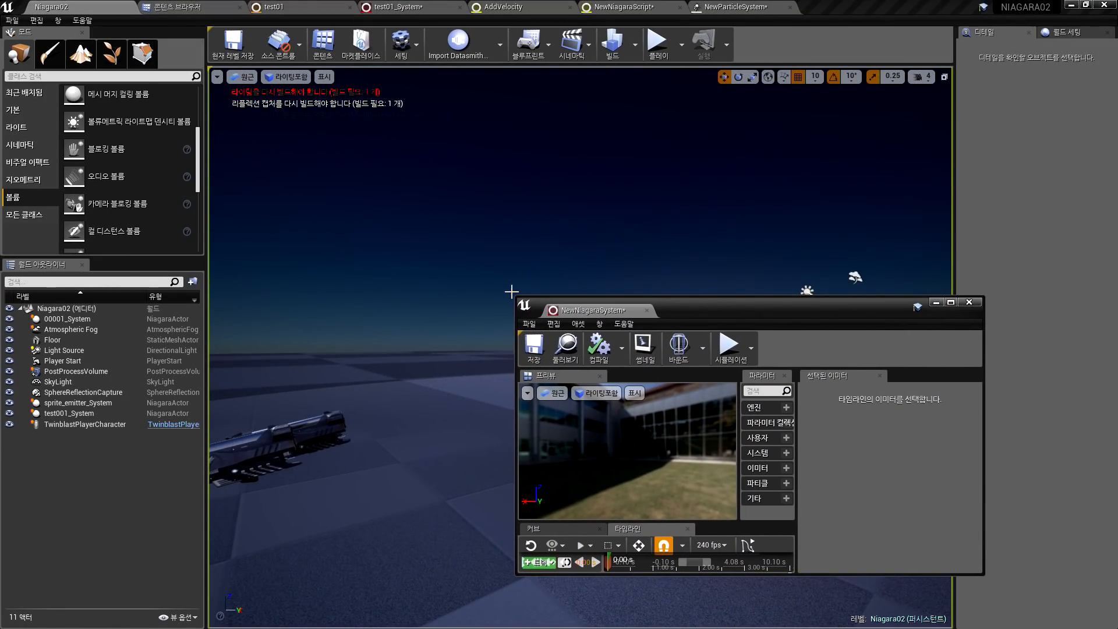
left_click_drag(512, 296, 270, 134)
left_click_drag(520, 152, 579, 153)
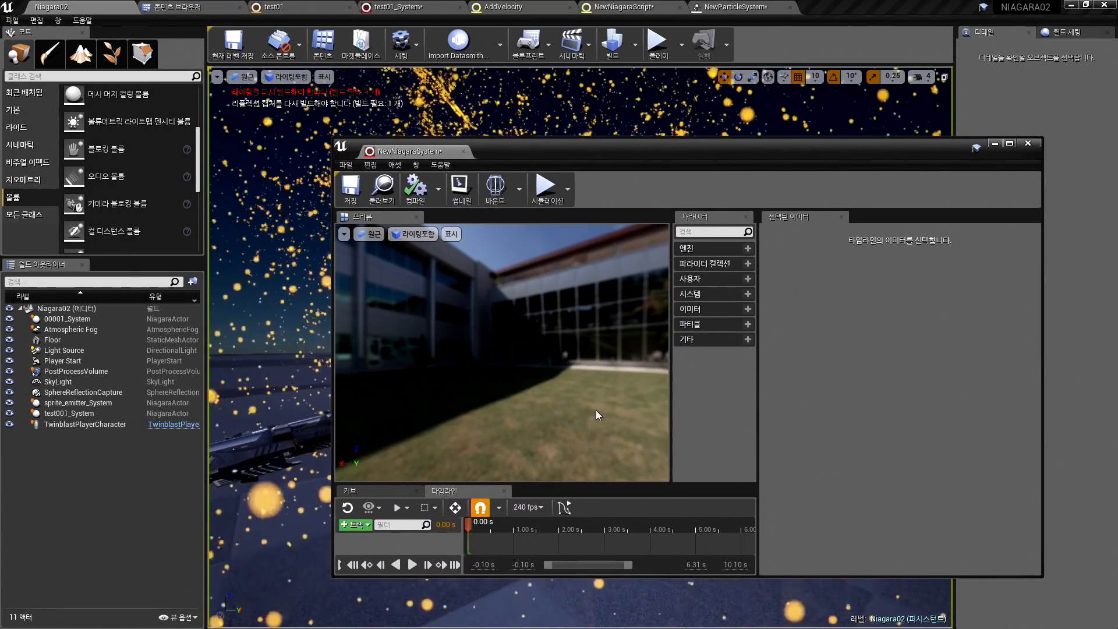
left_click_drag(621, 481, 621, 370)
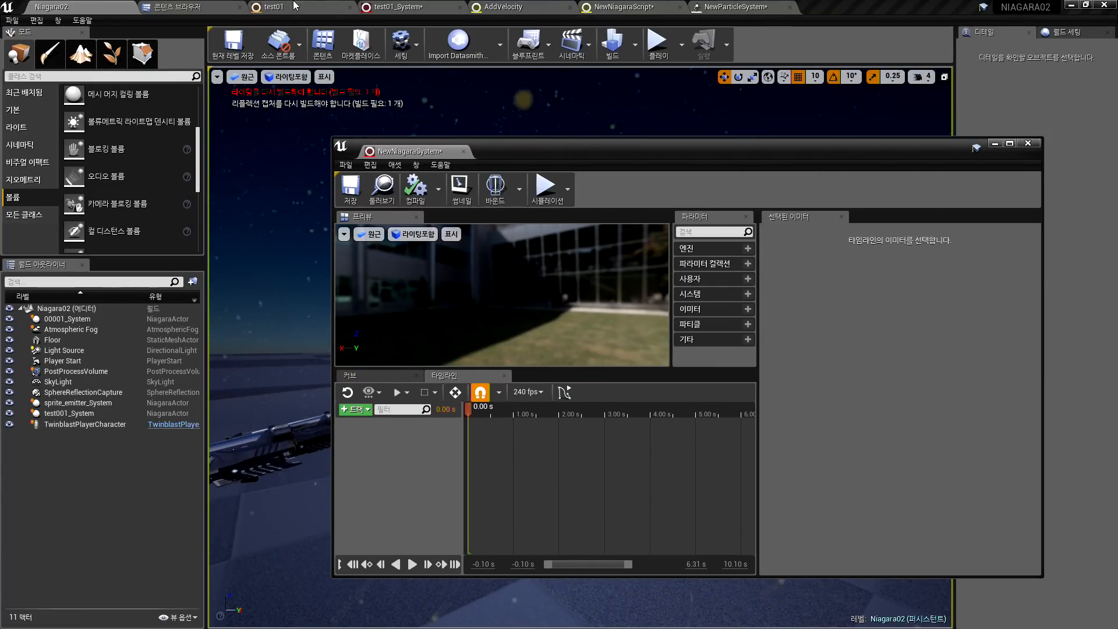
left_click(382, 188)
left_click_drag(524, 150, 565, 179)
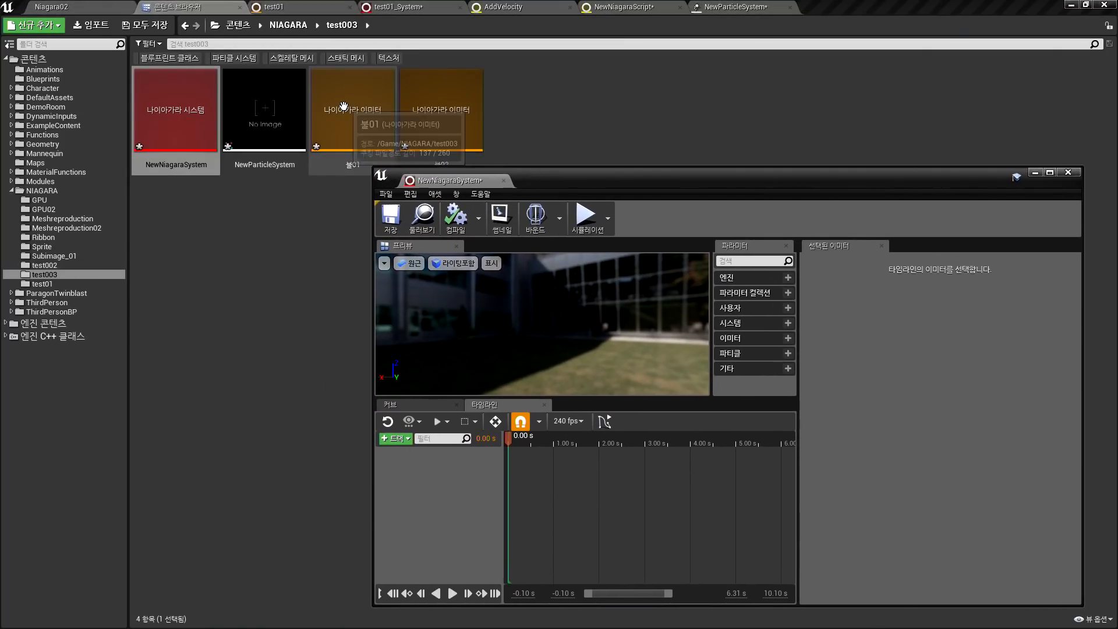
Add emitters 불01 and 불02 to the Niagara system, and shift 불01's timeline section to span about 3.3 to 5.7 s
left_click_drag(352, 110, 432, 480)
left_click_drag(441, 110, 554, 487)
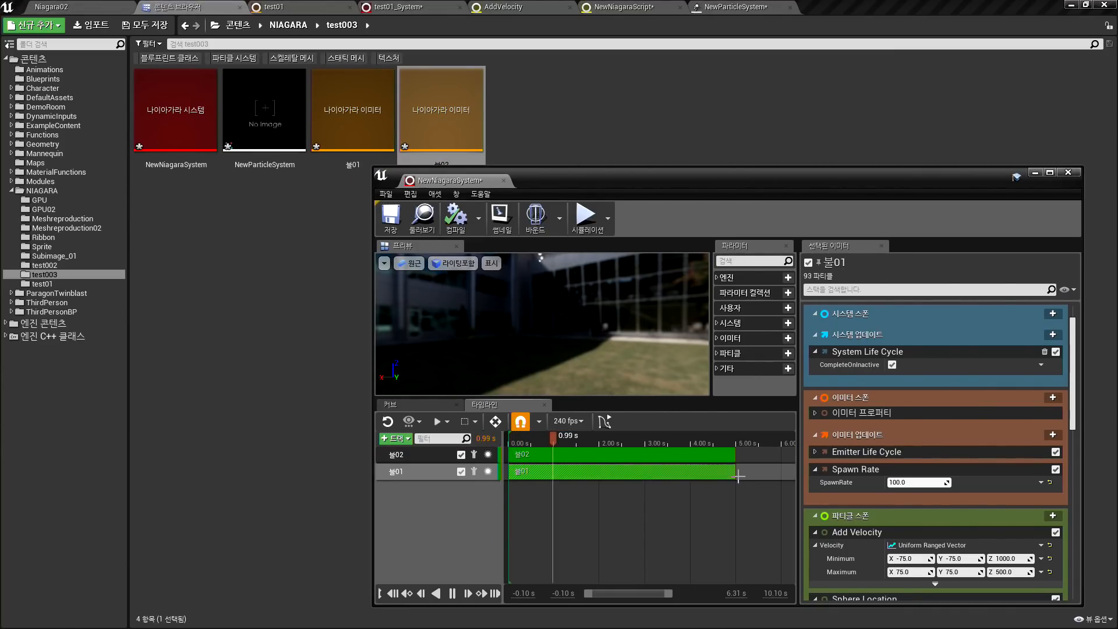
left_click_drag(735, 472, 711, 473)
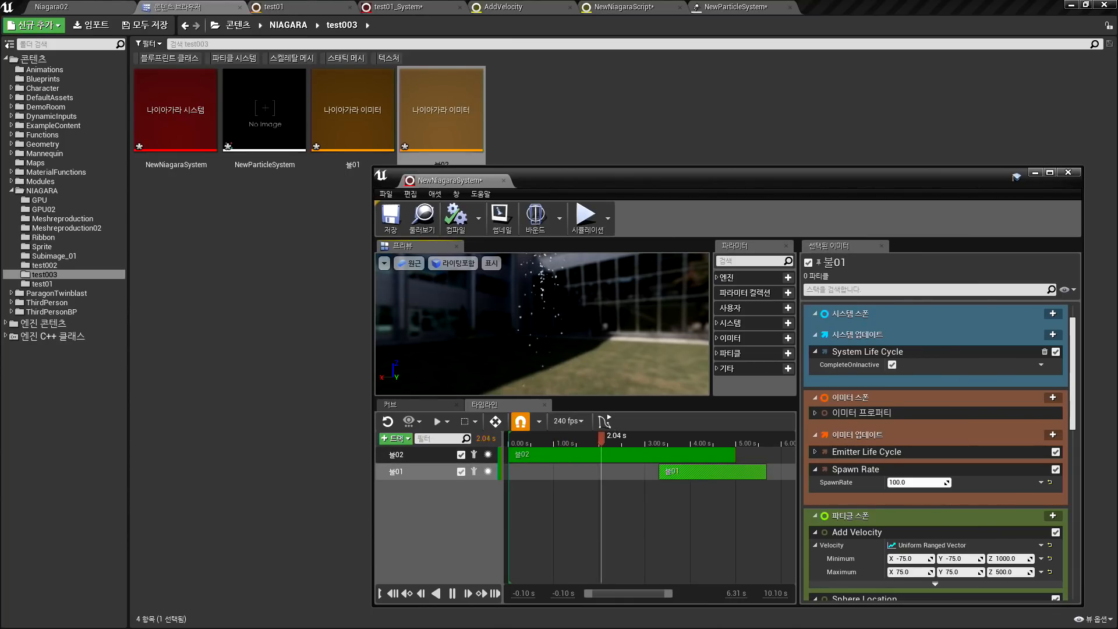
Preview the combined emitters from another angle and dock the Niagara system editor back into the main window
left_click_drag(527, 328, 582, 329)
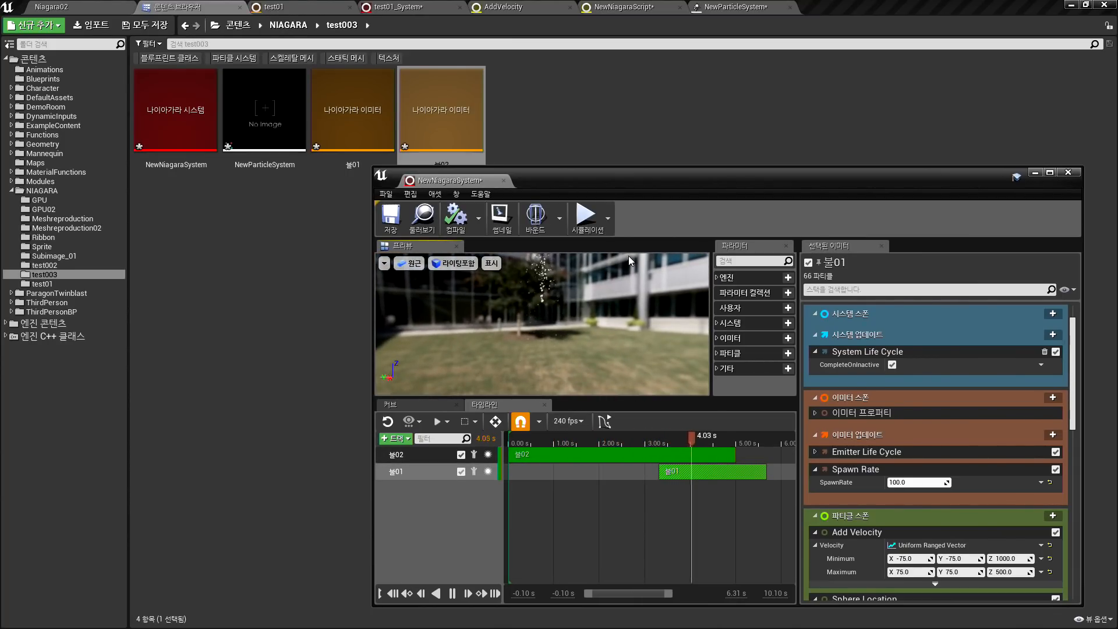
left_click_drag(477, 181, 849, 8)
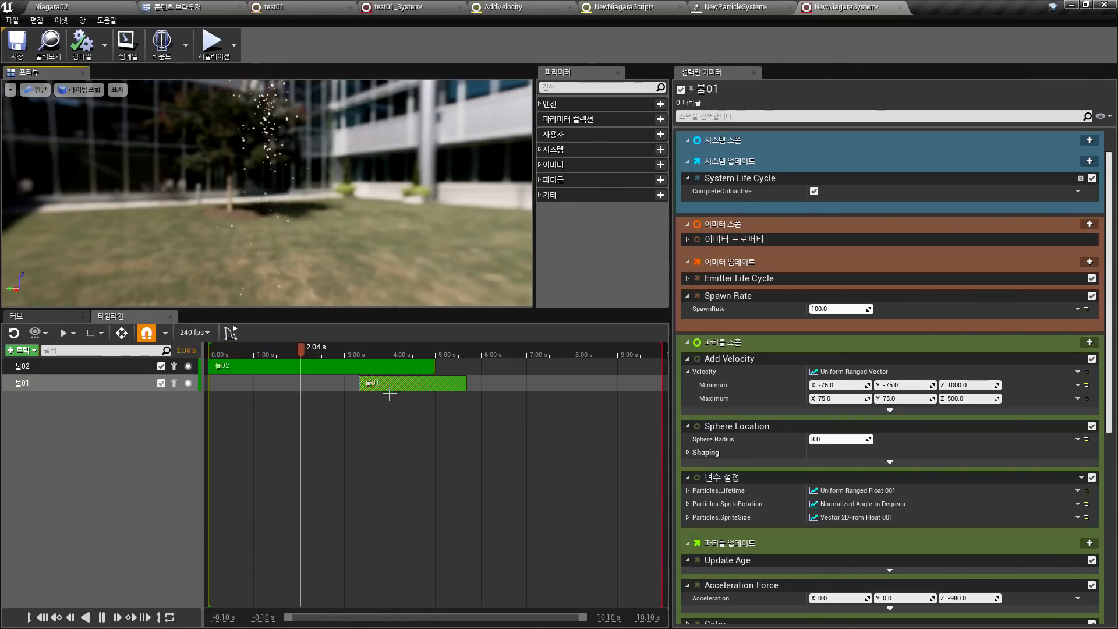
left_click(274, 376)
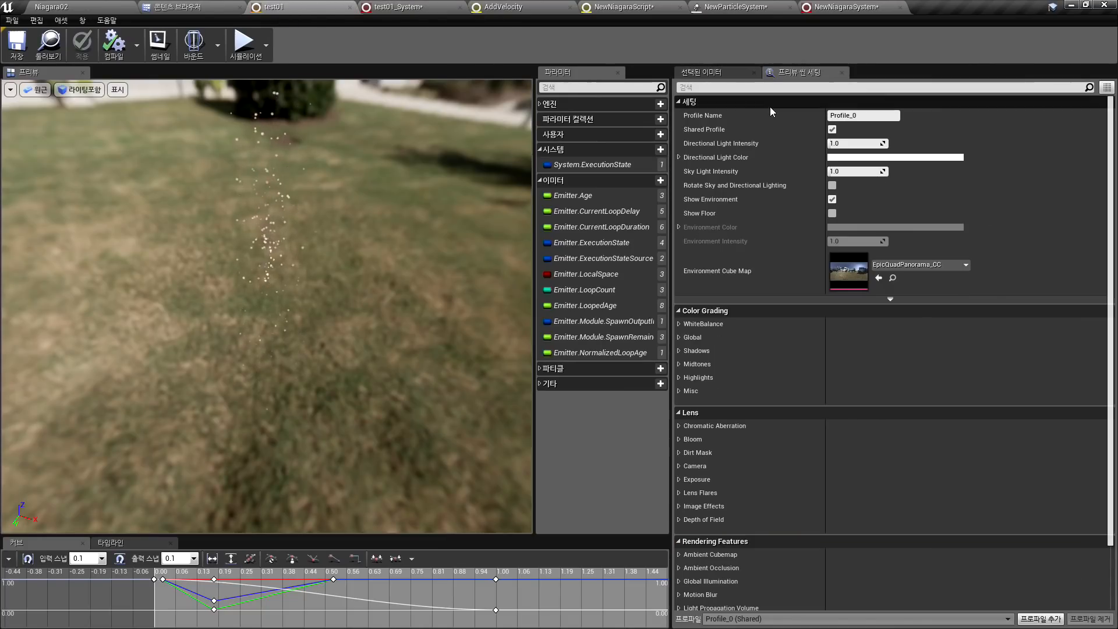
Examine the test01 emitter's module stack and browse the modules that can be added to its Particle Spawn group
left_click(720, 71)
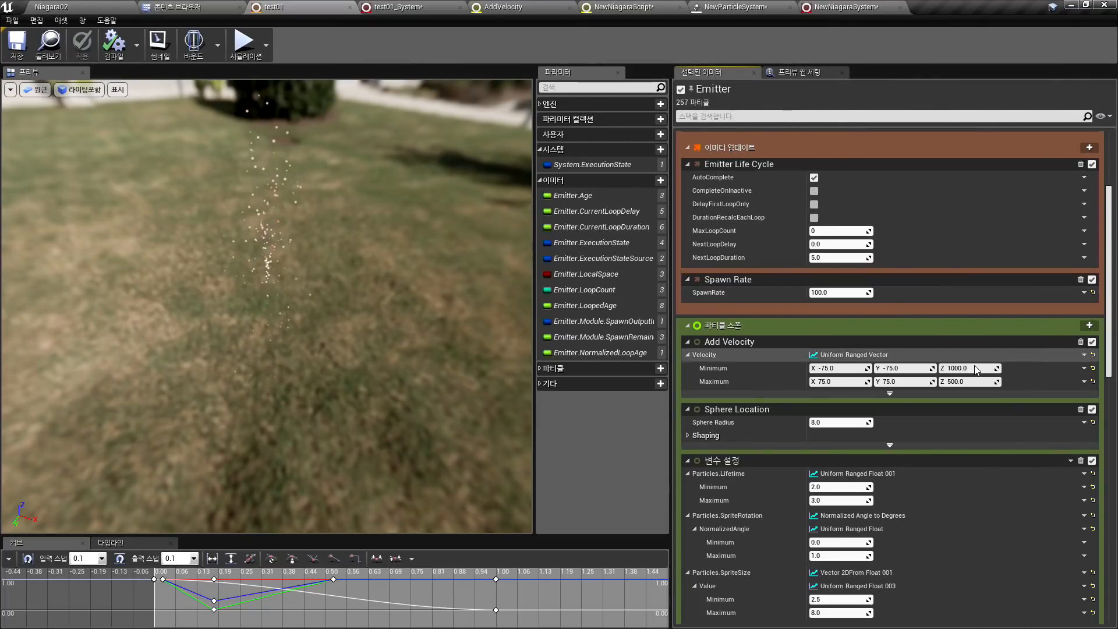
scroll(1025, 349, "down", 3)
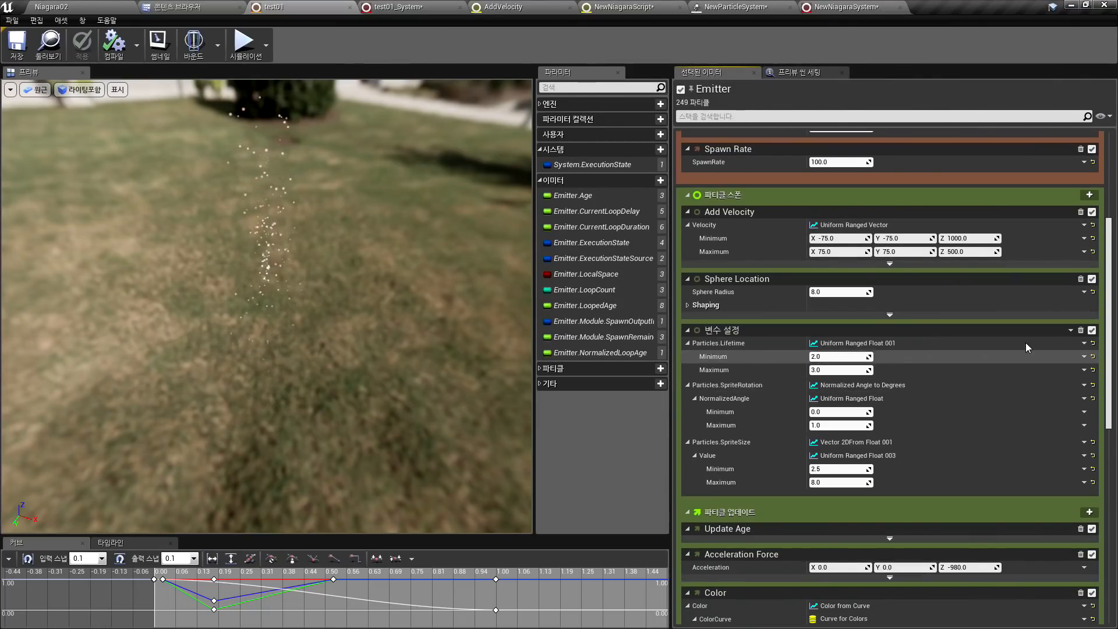
left_click(1089, 195)
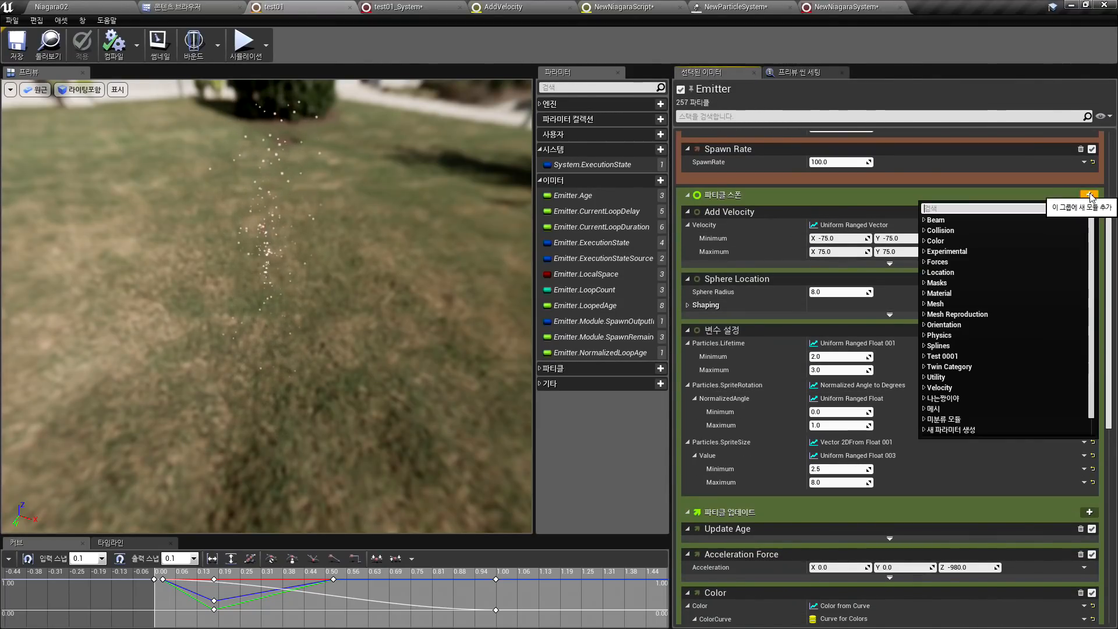
left_click(940, 230)
left_click(967, 240)
scroll(965, 336, "down", 3)
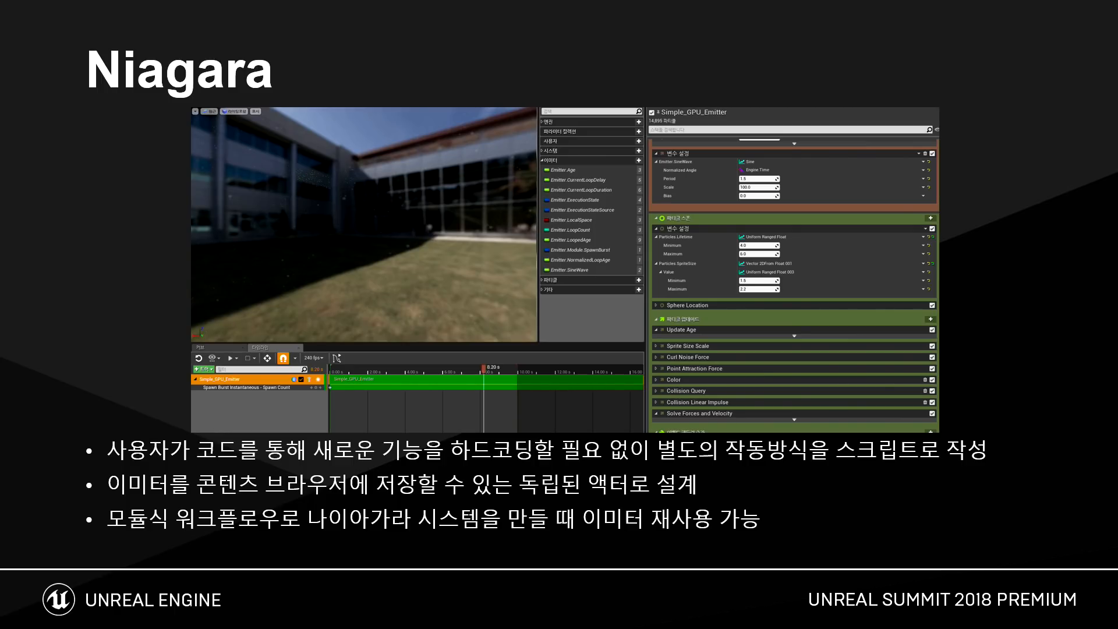
left_click_drag(175, 628, 402, 1)
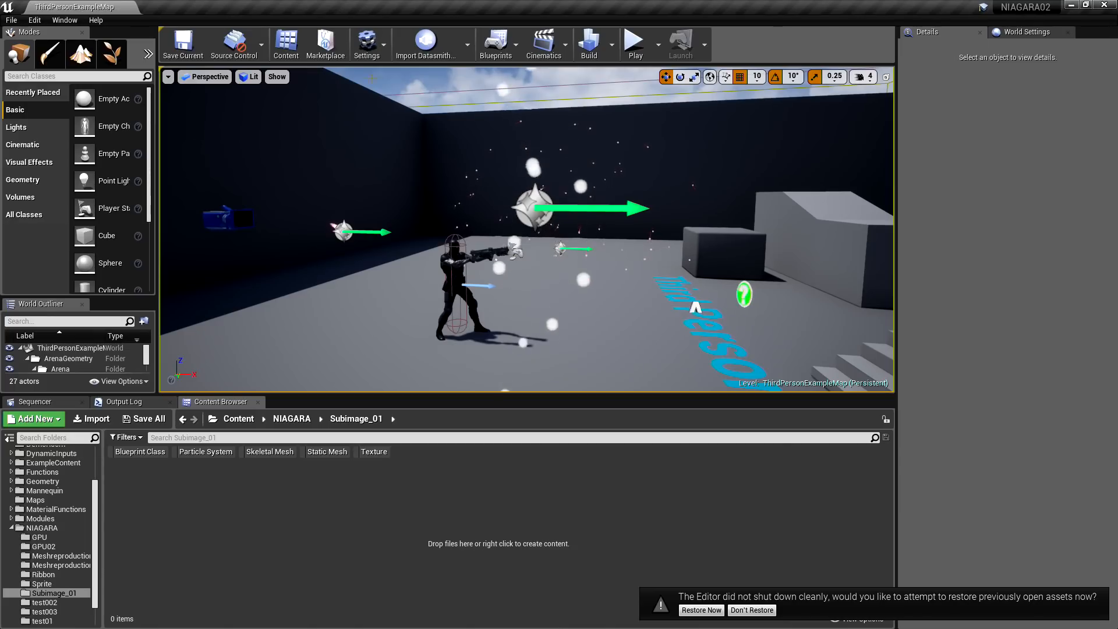
Switch the editor language to Korean with the console command culture=ko, and dismiss the asset restore notification
left_click_drag(434, 225, 454, 198)
key("grave")
key("Up")
key("Return")
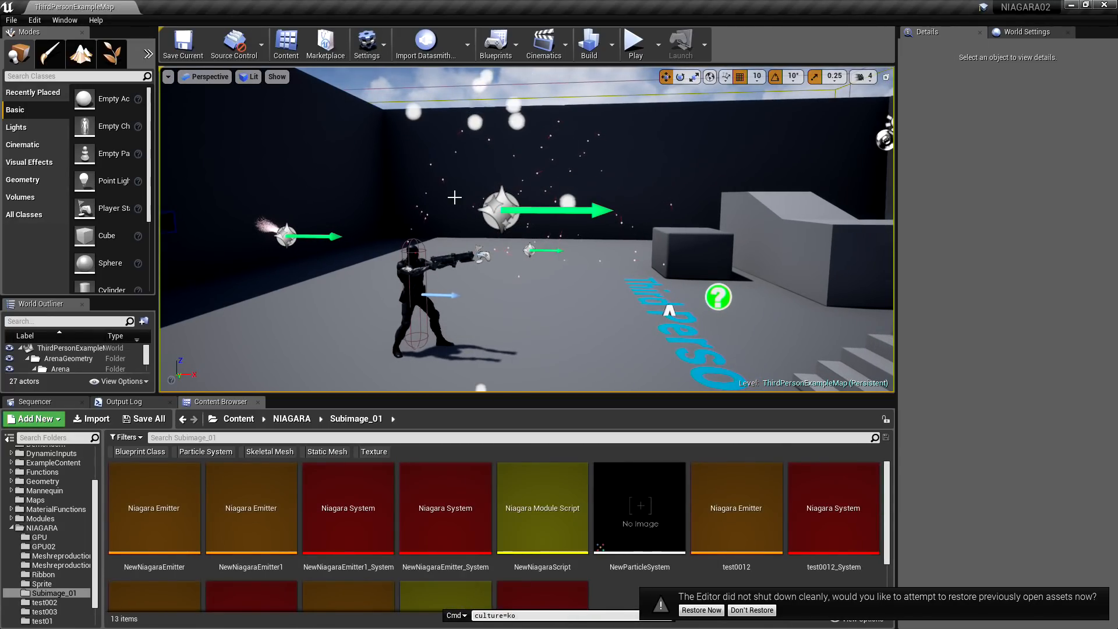
left_click(857, 610)
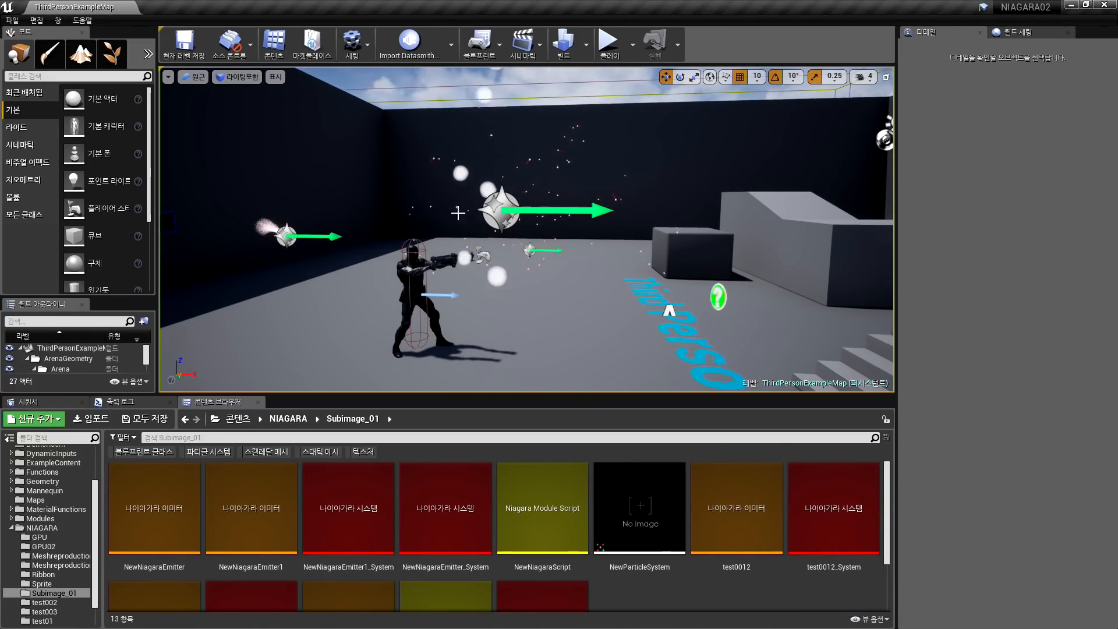
Dock the Content Browser as a tab of the main window and open the NIAGARA/test003 folder
left_click_drag(234, 403, 322, 6)
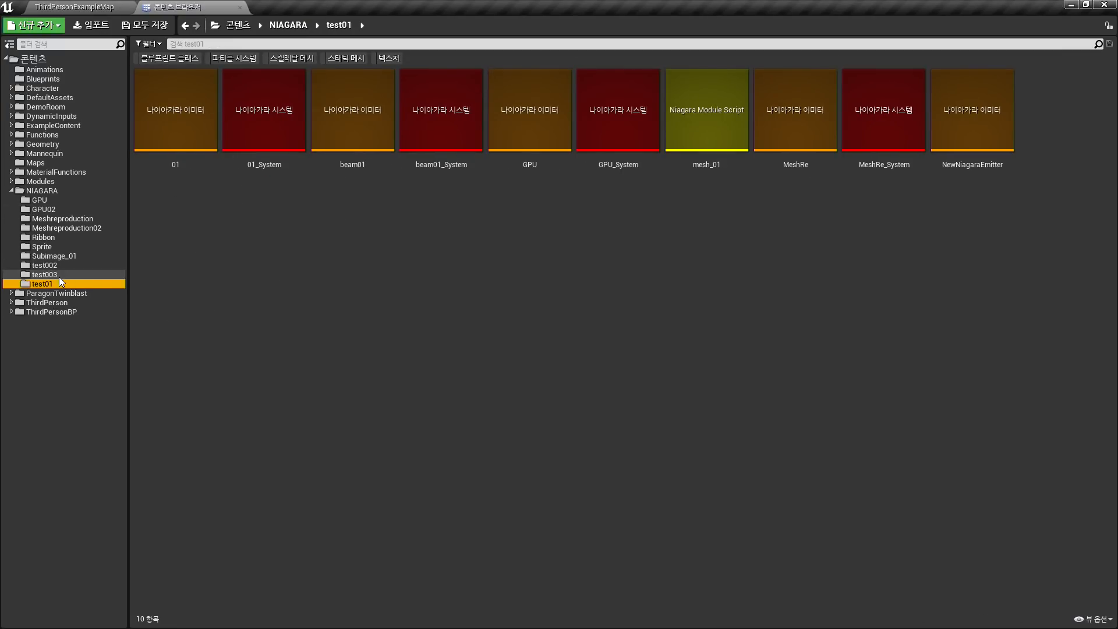
left_click(58, 275)
Create a Niagara emitter in the test003 folder, keeping the default name NewNiagaraEmitter, and open it
right_click(176, 128)
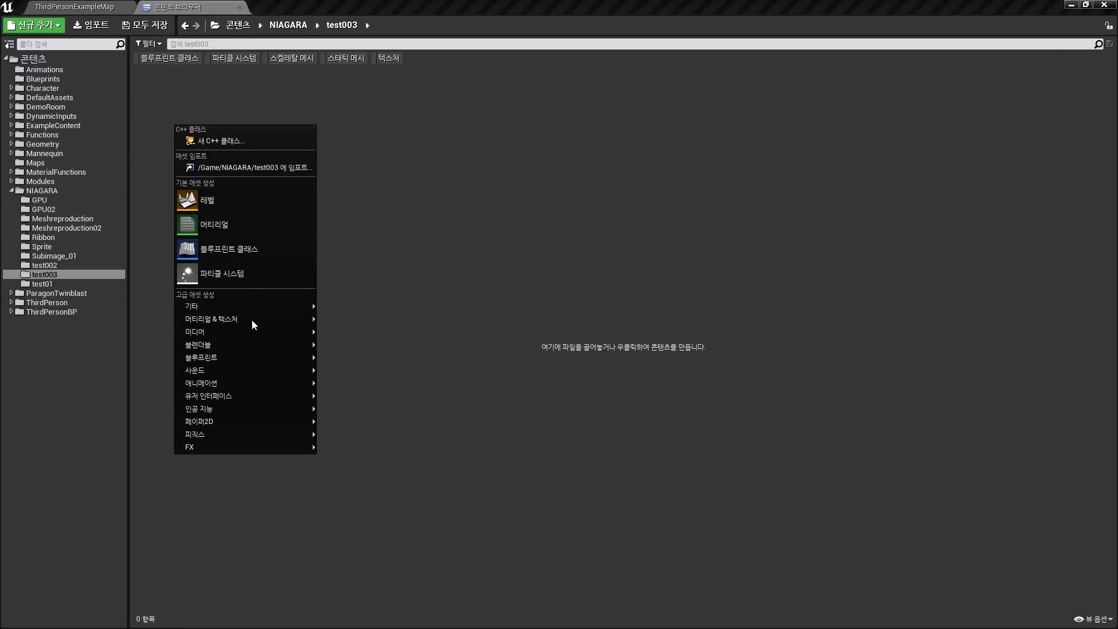
left_click(460, 171)
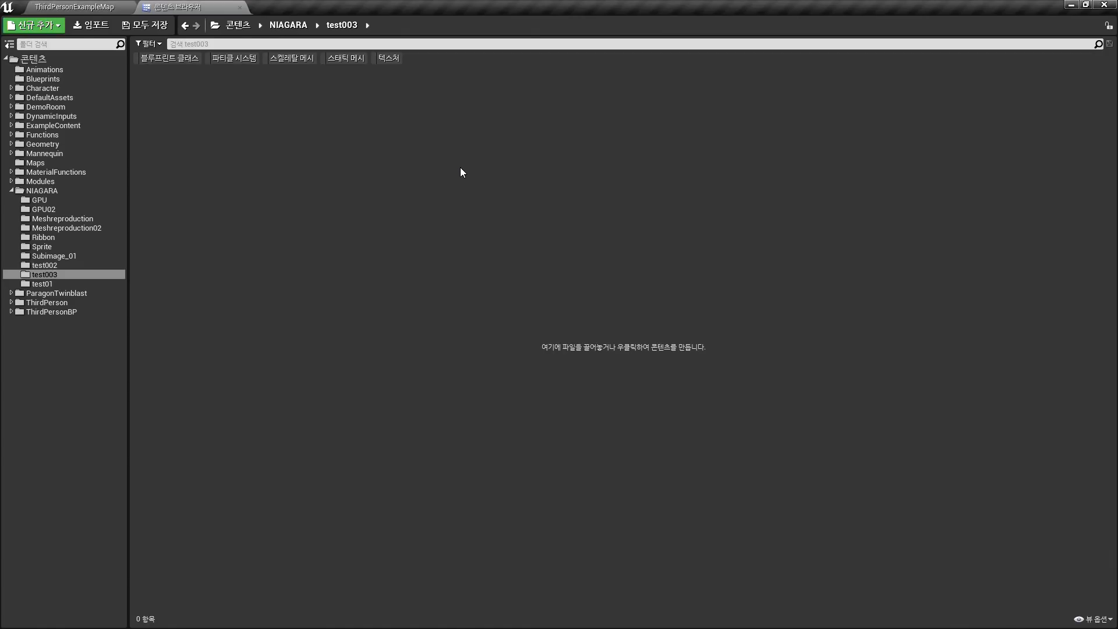
right_click(270, 181)
mouse_move(314, 504)
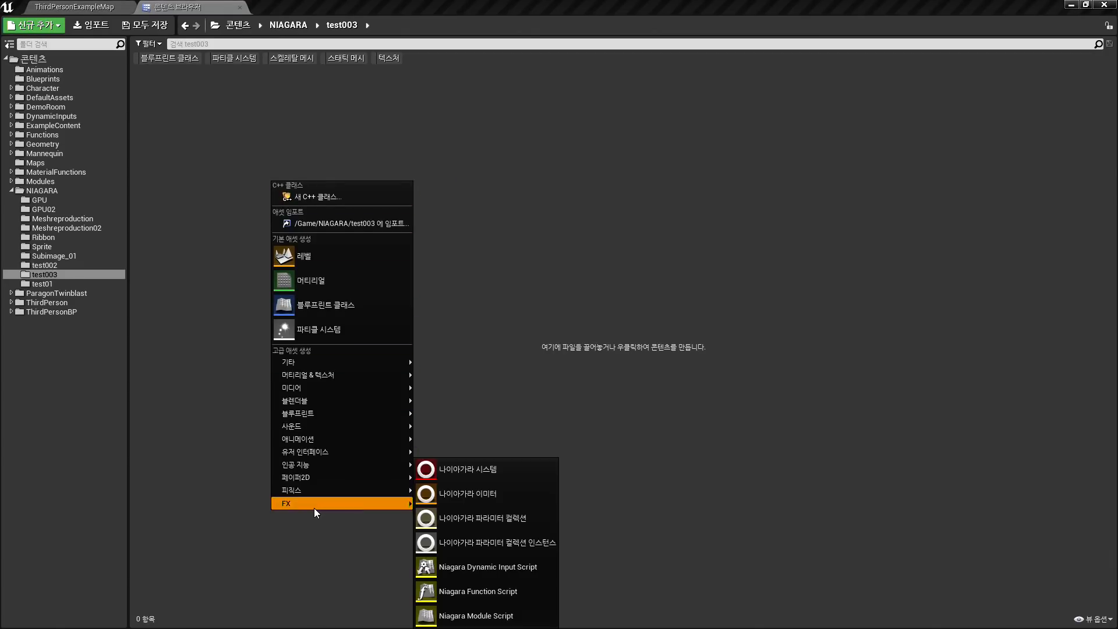
left_click(473, 494)
key("Return")
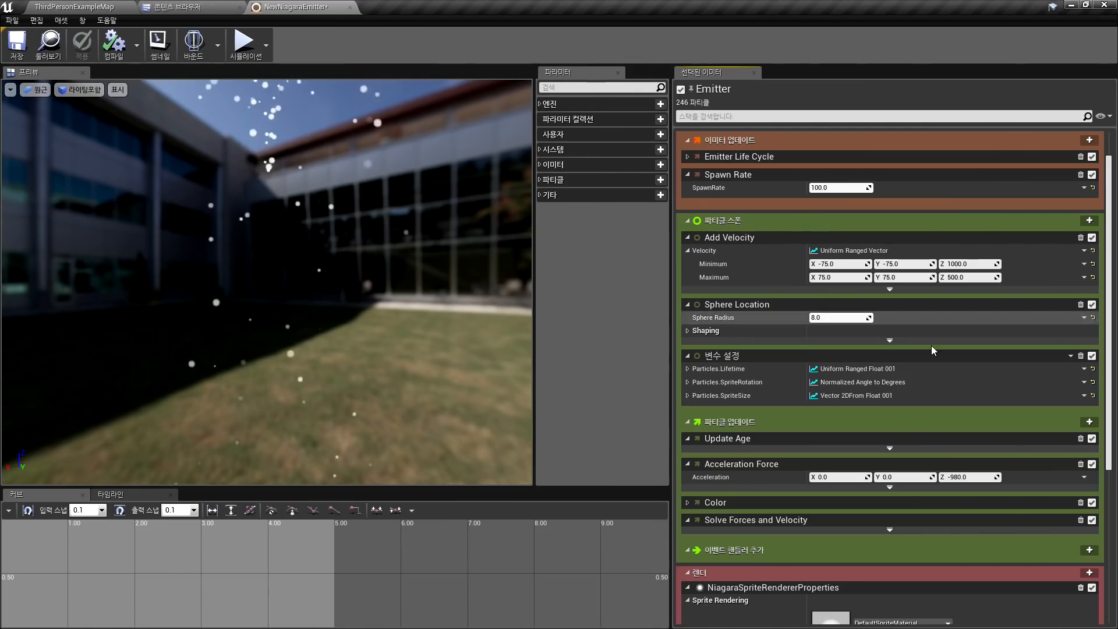
Add a Color module to the Particle Spawn group of the NewNiagaraEmitter stack
scroll(912, 357, "down", 4)
scroll(896, 318, "up", 1)
scroll(894, 315, "up", 1)
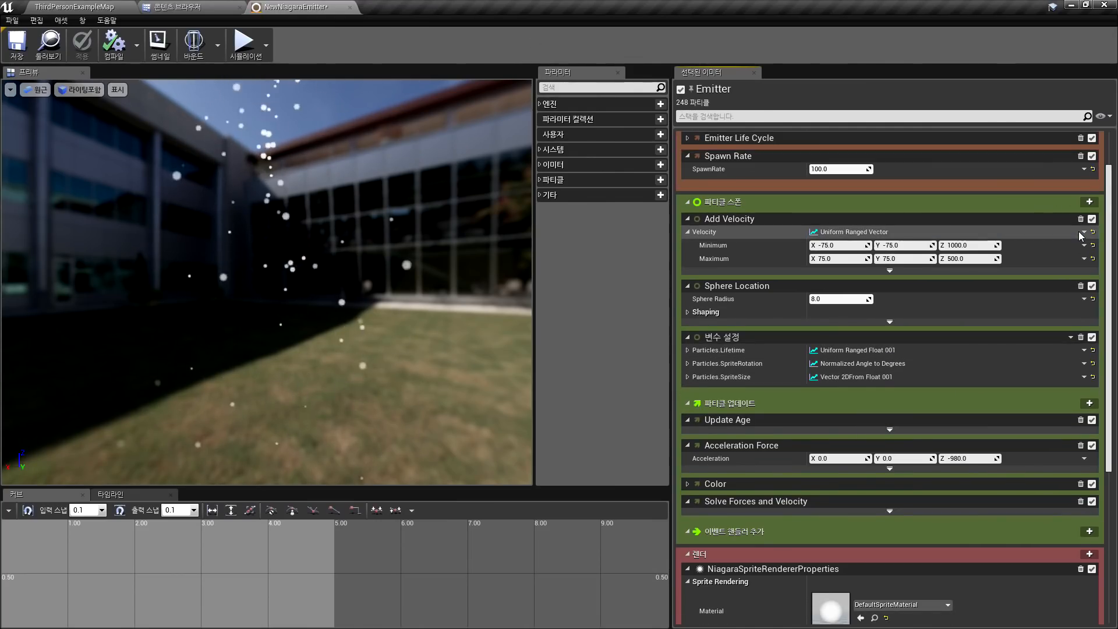
left_click(1089, 201)
left_click(935, 279)
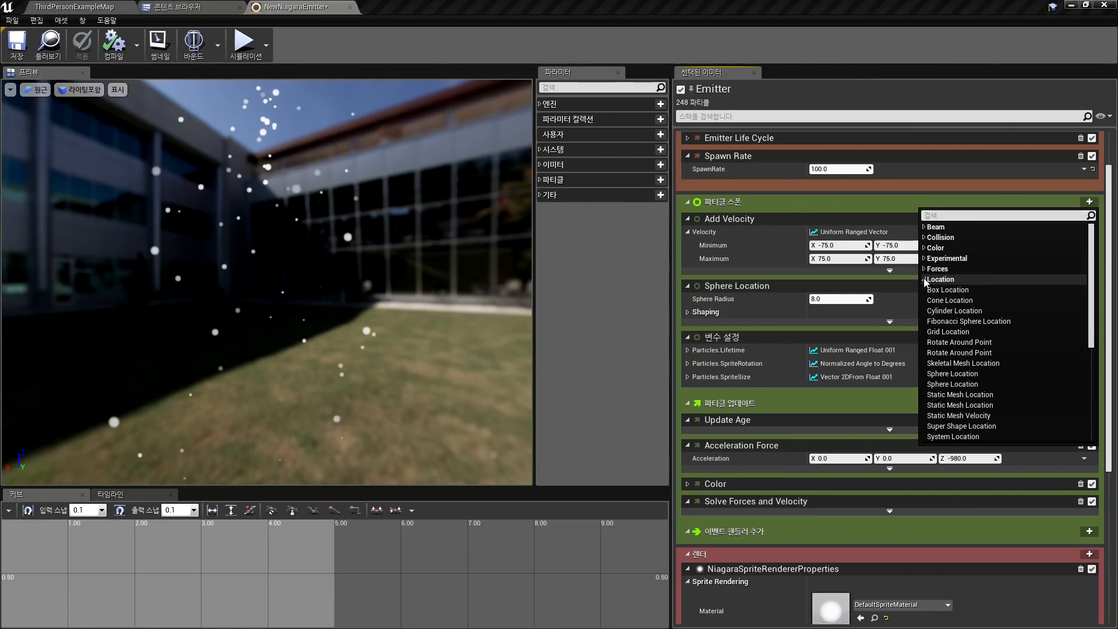
left_click(934, 247)
left_click(947, 258)
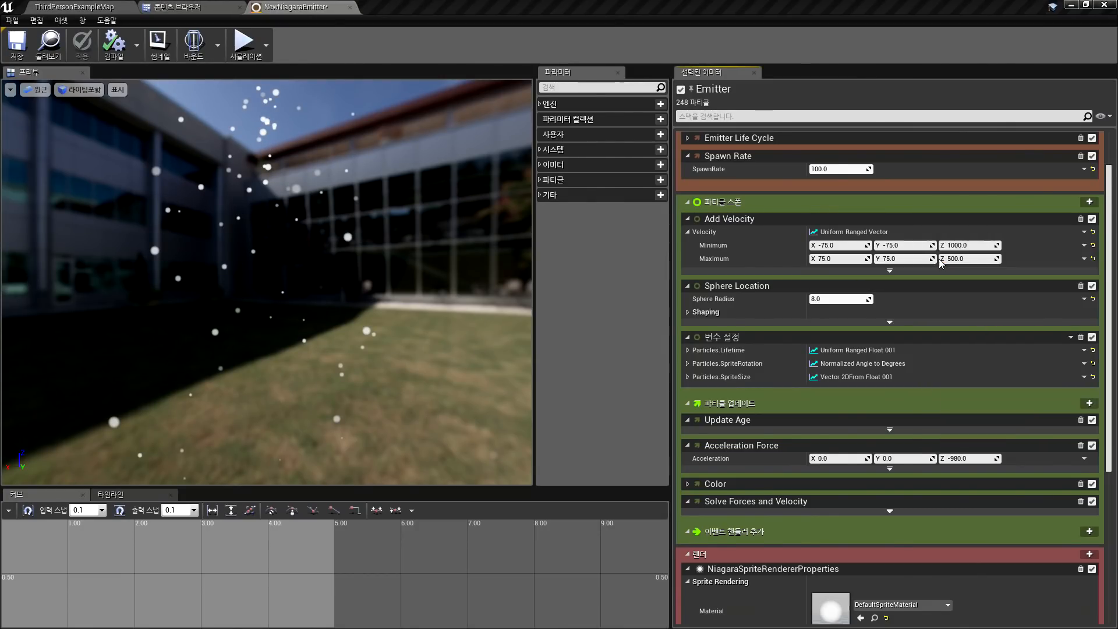
scroll(890, 315, "down", 2)
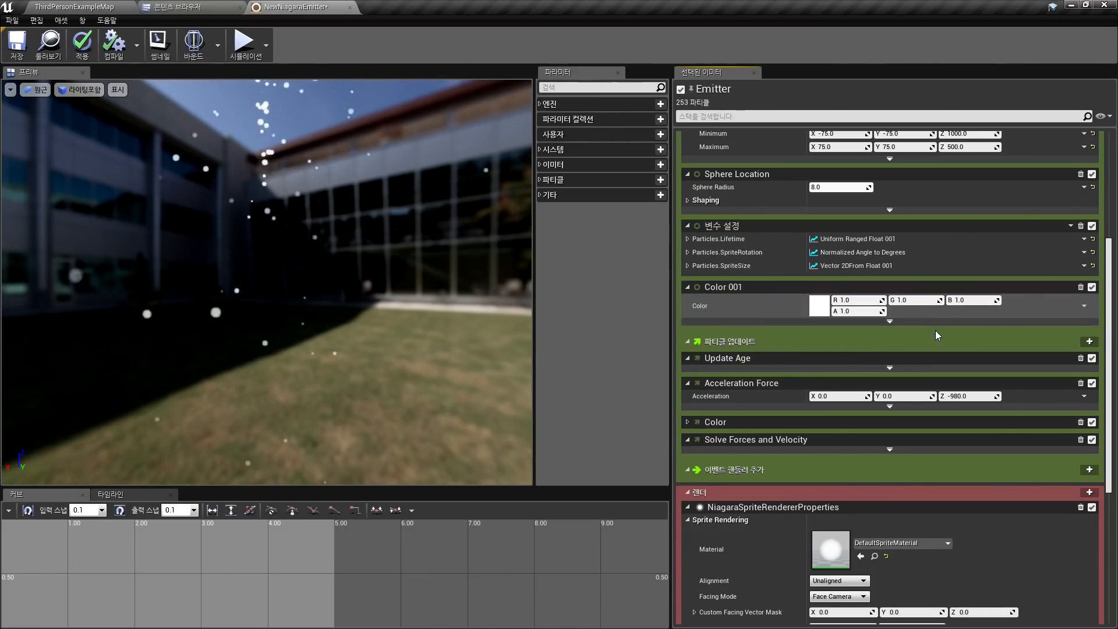
Generate a Niagara system from NewNiagaraEmitter in the test003 folder and open that system
left_click(178, 7)
right_click(200, 116)
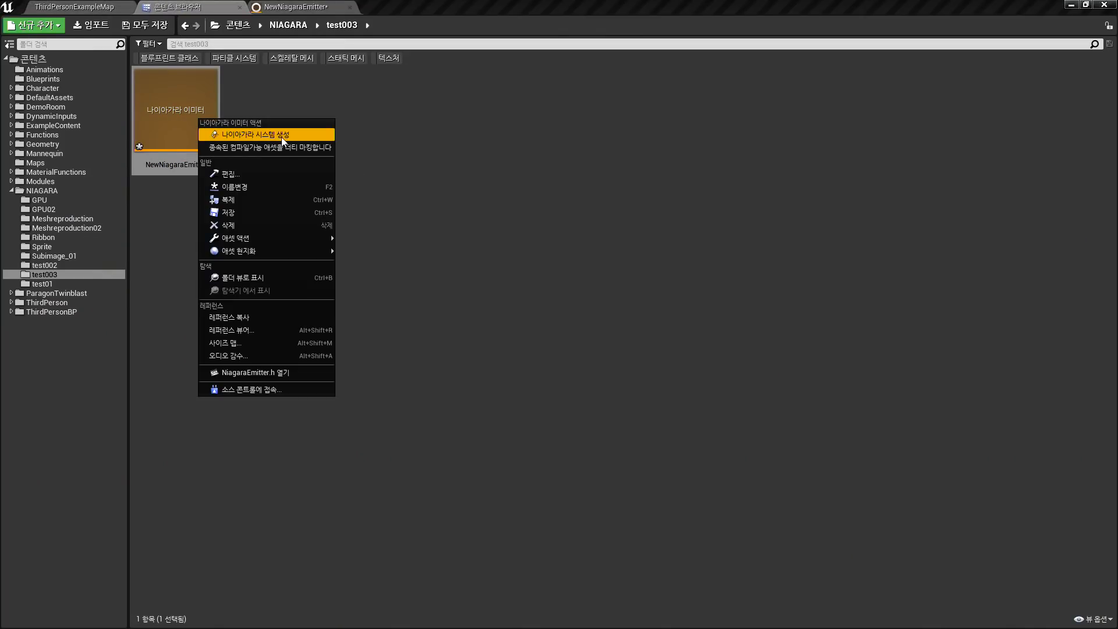
left_click(296, 135)
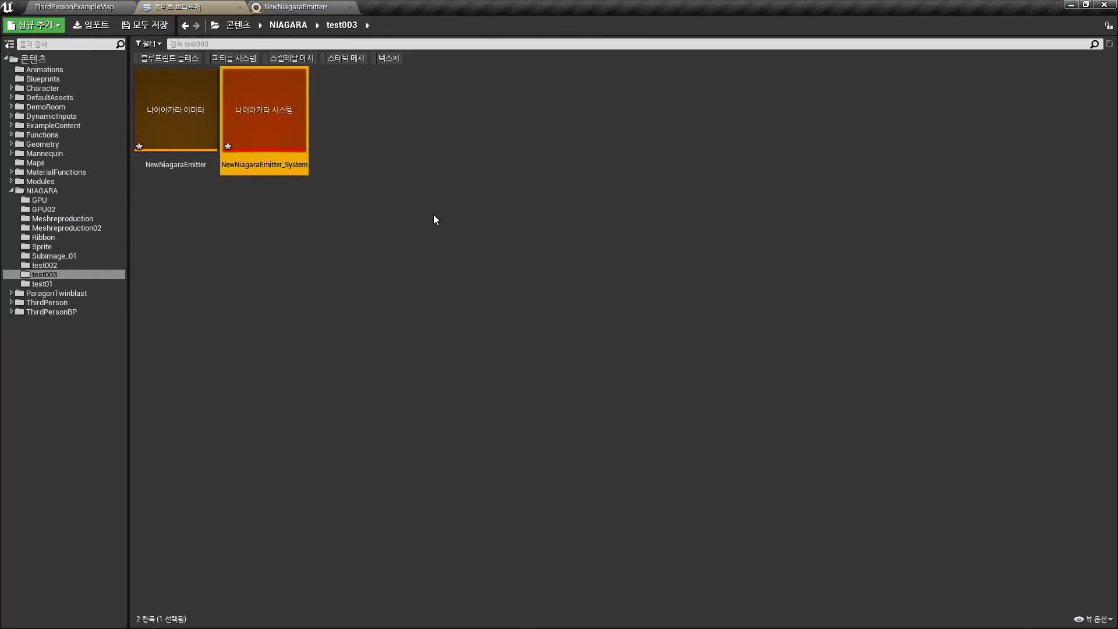
double_click(276, 113)
Examine the module stack of the emitter inside the new system along with the system's timeline
scroll(841, 302, "down", 5)
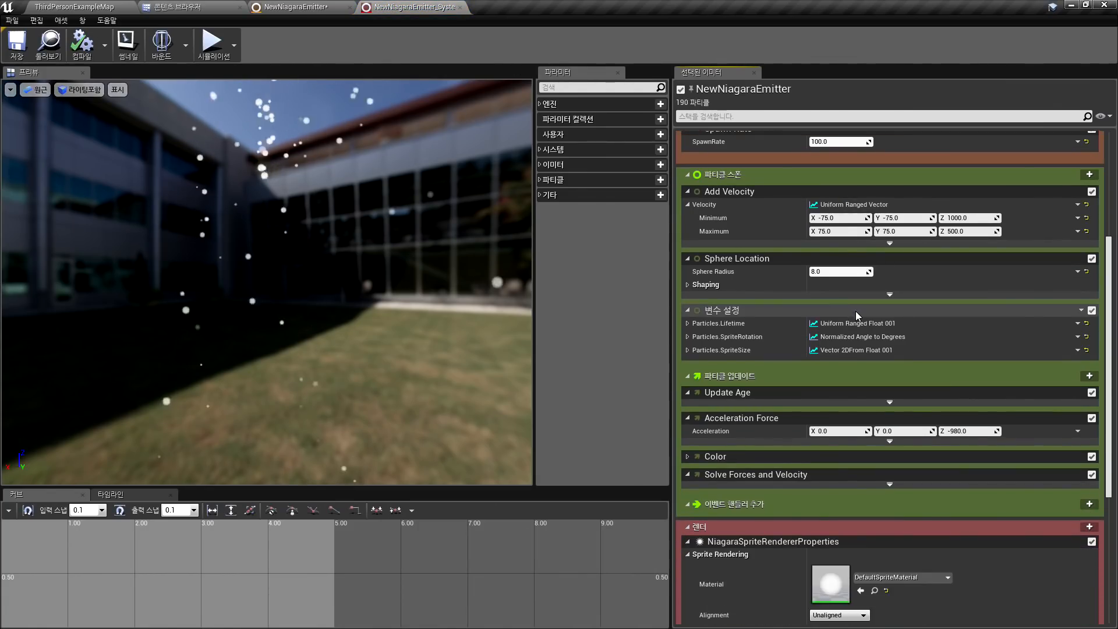
left_click(112, 494)
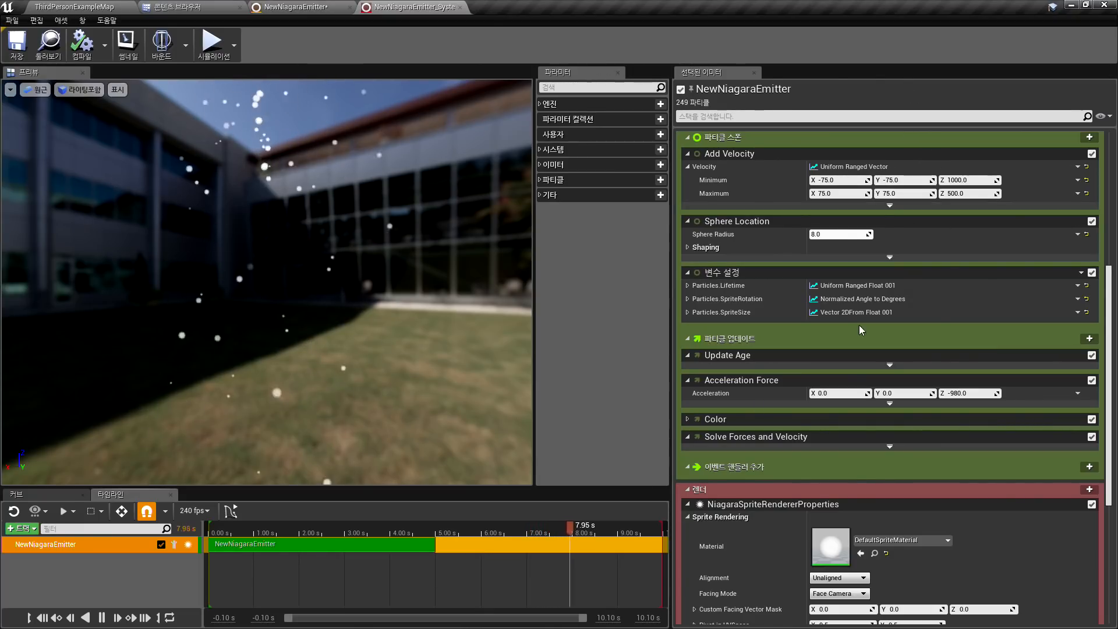
scroll(818, 302, "down", 2)
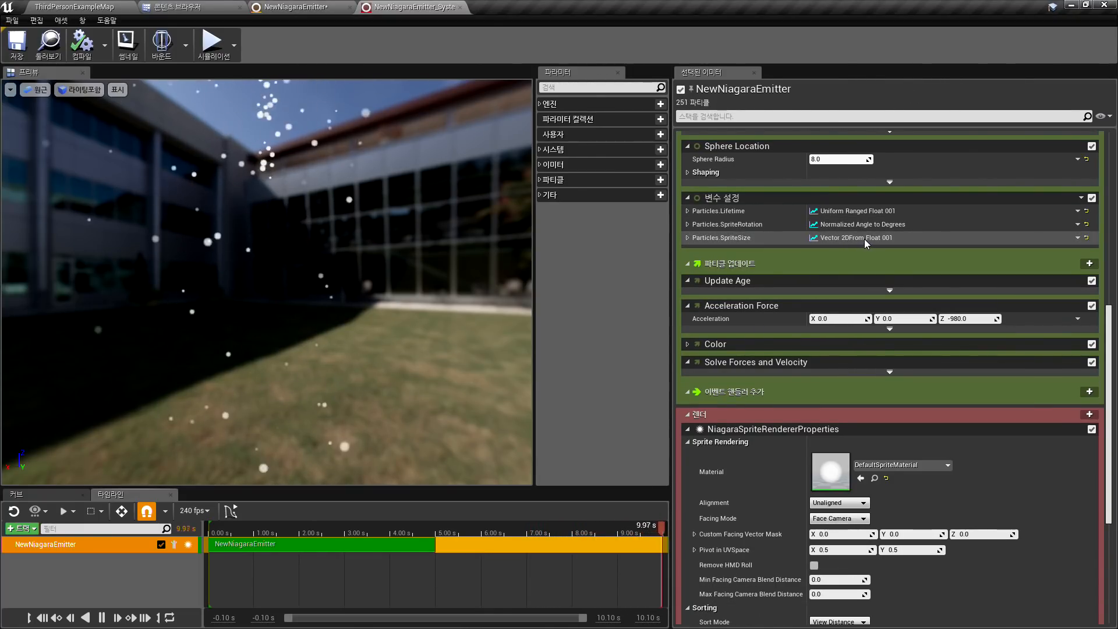
scroll(911, 242, "up", 3)
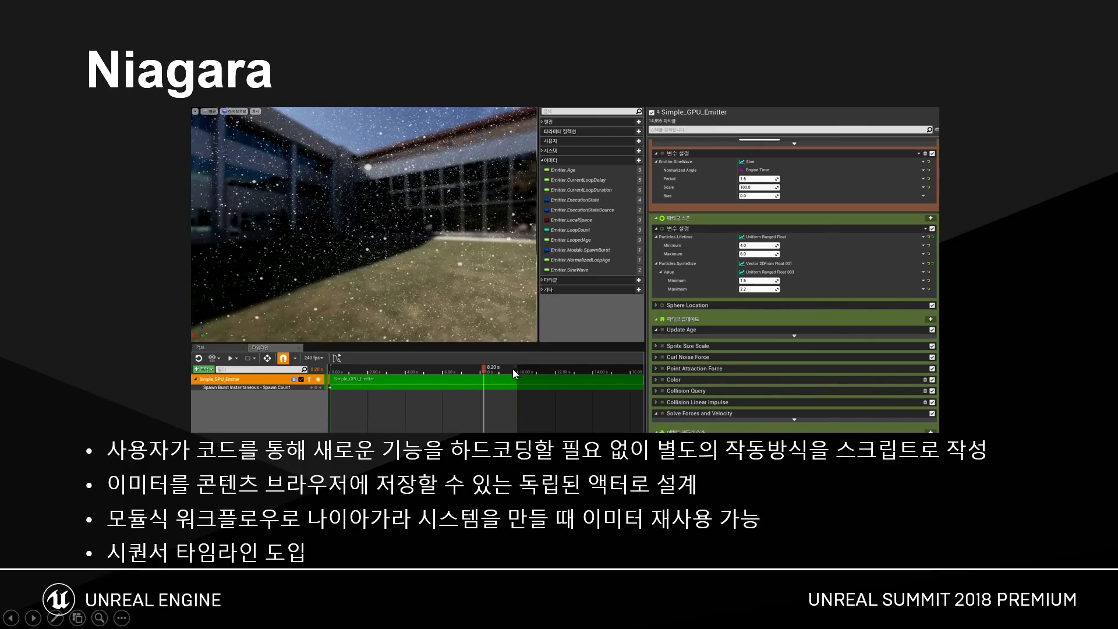
key("Right")
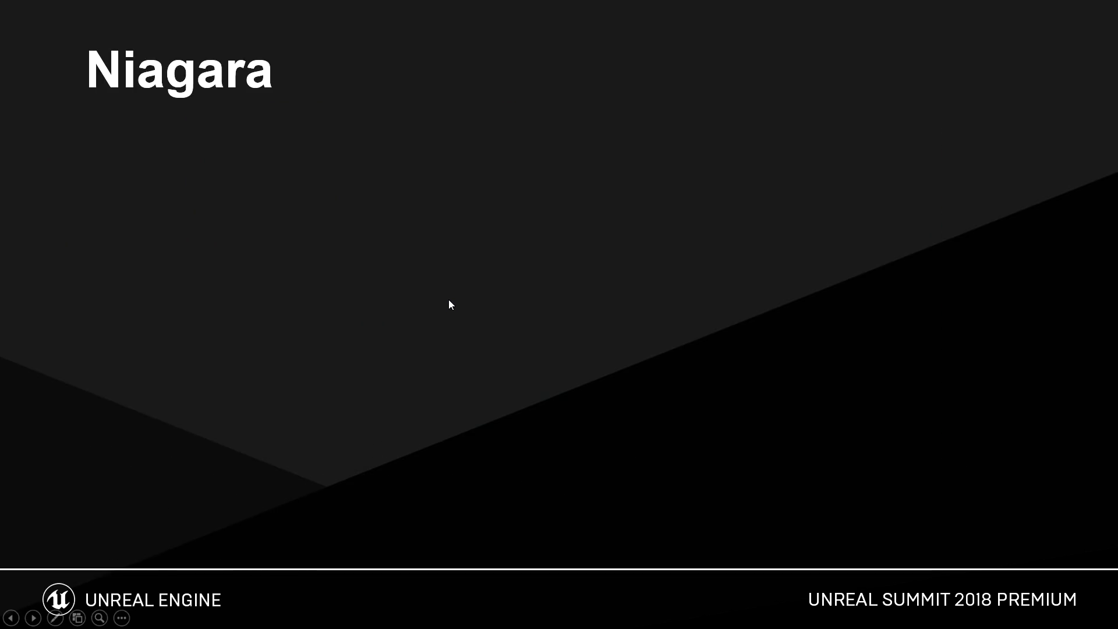
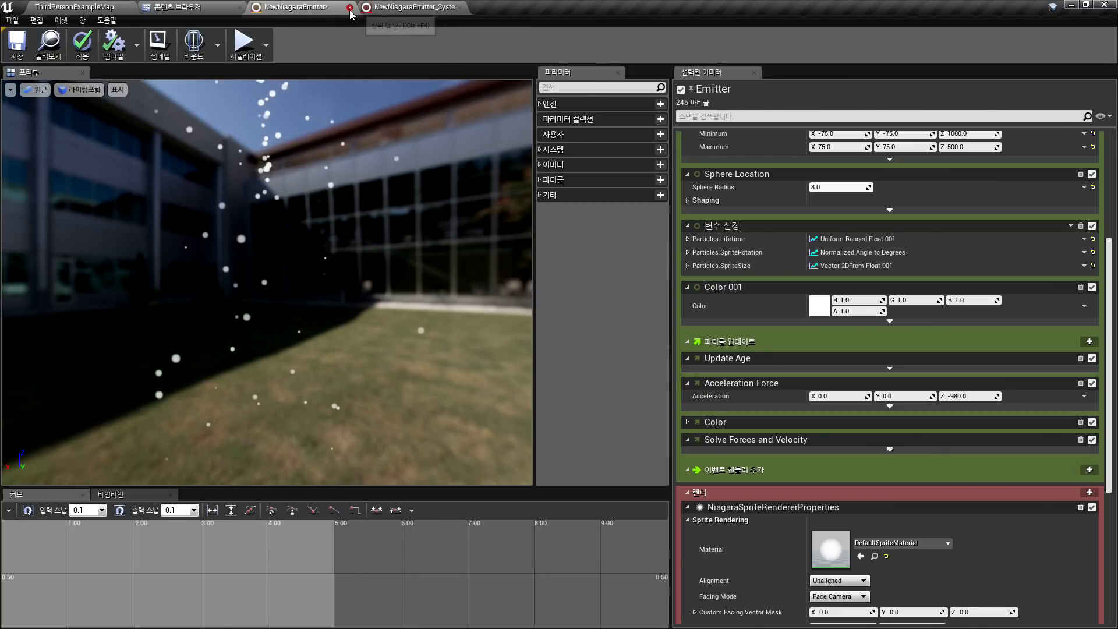
Close the NewNiagaraEmitter and NewNiagaraEmitter_System editors and clear the asset selection in the test003 folder
left_click(349, 7)
left_click(627, 356)
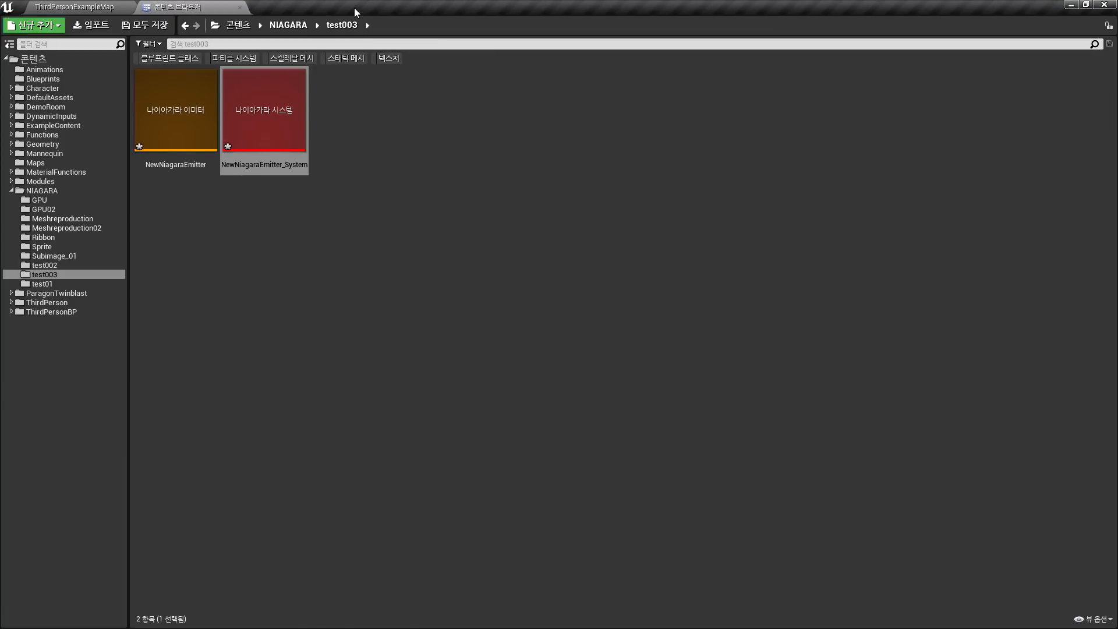
left_click(328, 422)
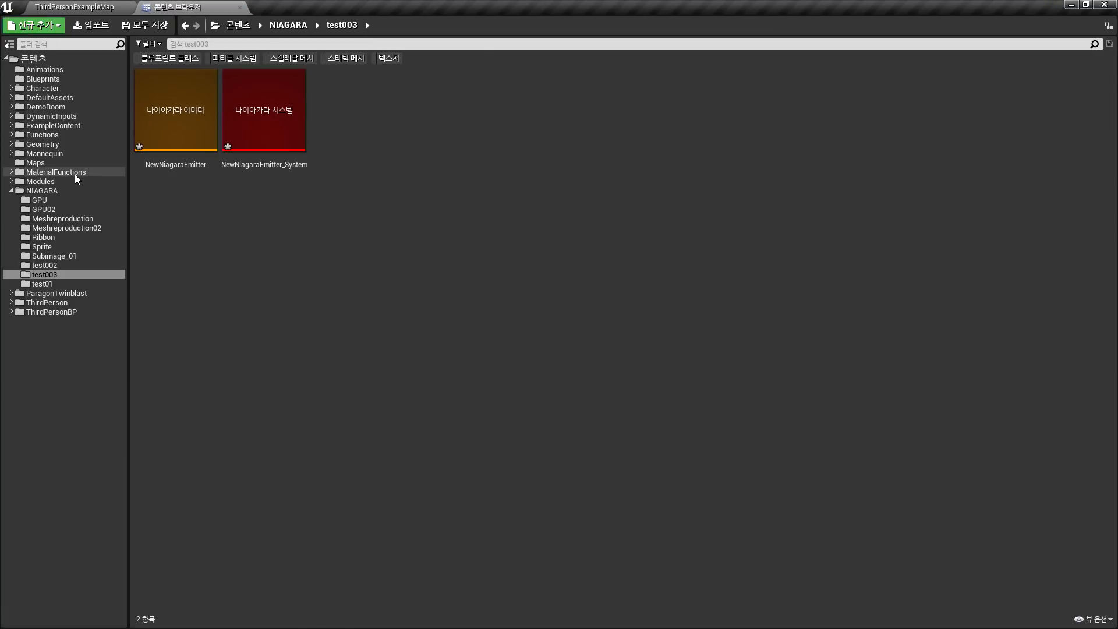
Create a folder named test04 inside the NIAGARA folder
left_click(40, 199)
right_click(39, 189)
left_click(48, 196)
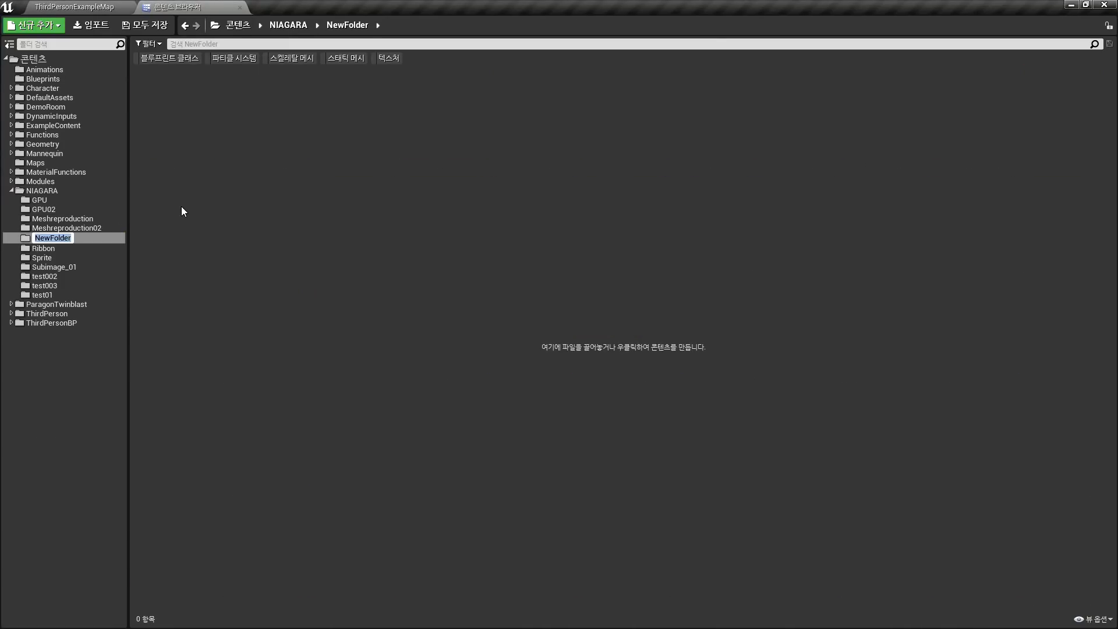
type("test04")
key("Return")
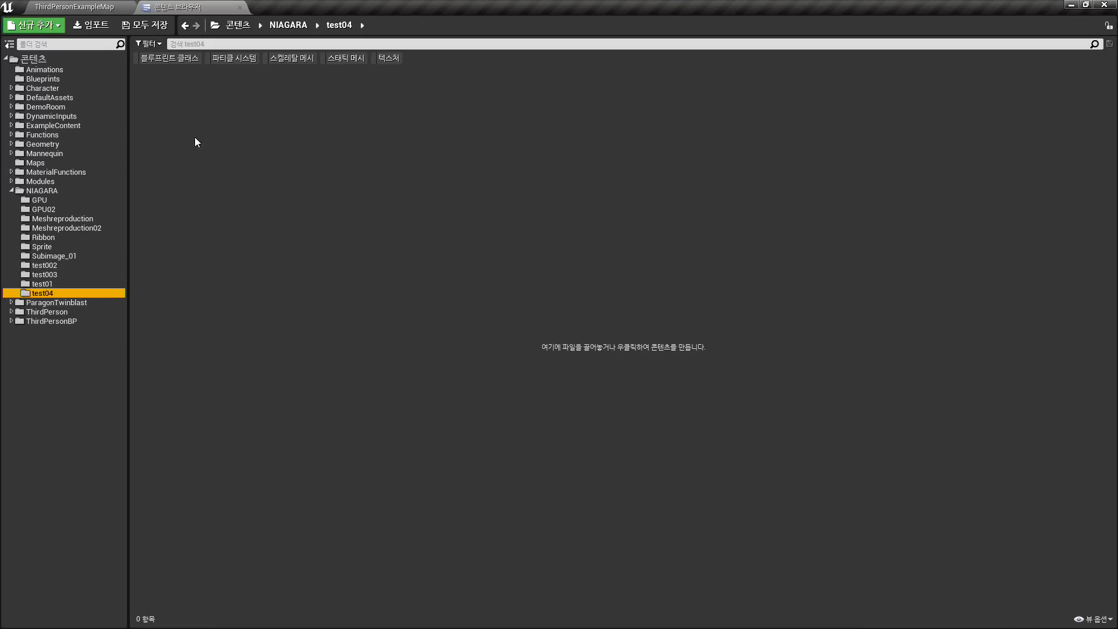
Create a Niagara emitter named sprite in the test04 folder and open it
right_click(219, 106)
mouse_move(256, 431)
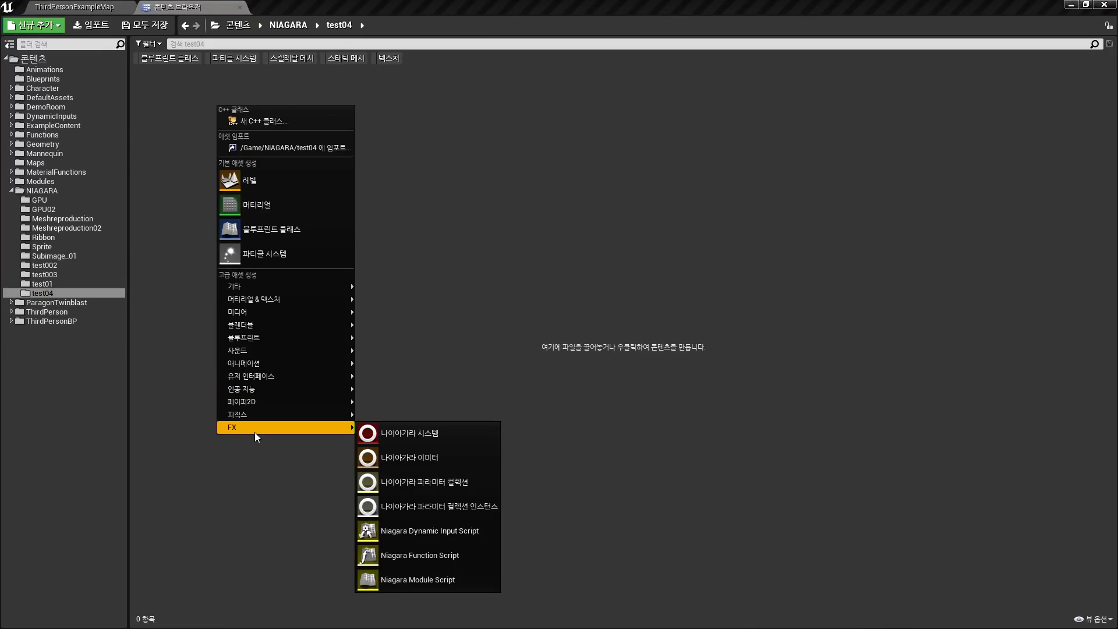
left_click(445, 457)
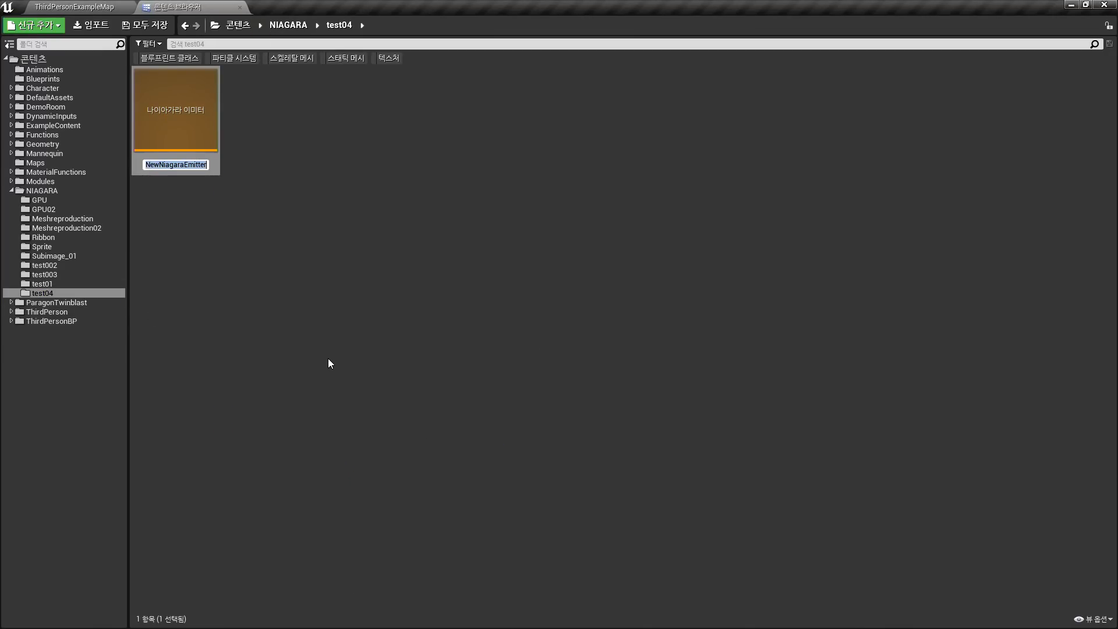
type("spri")
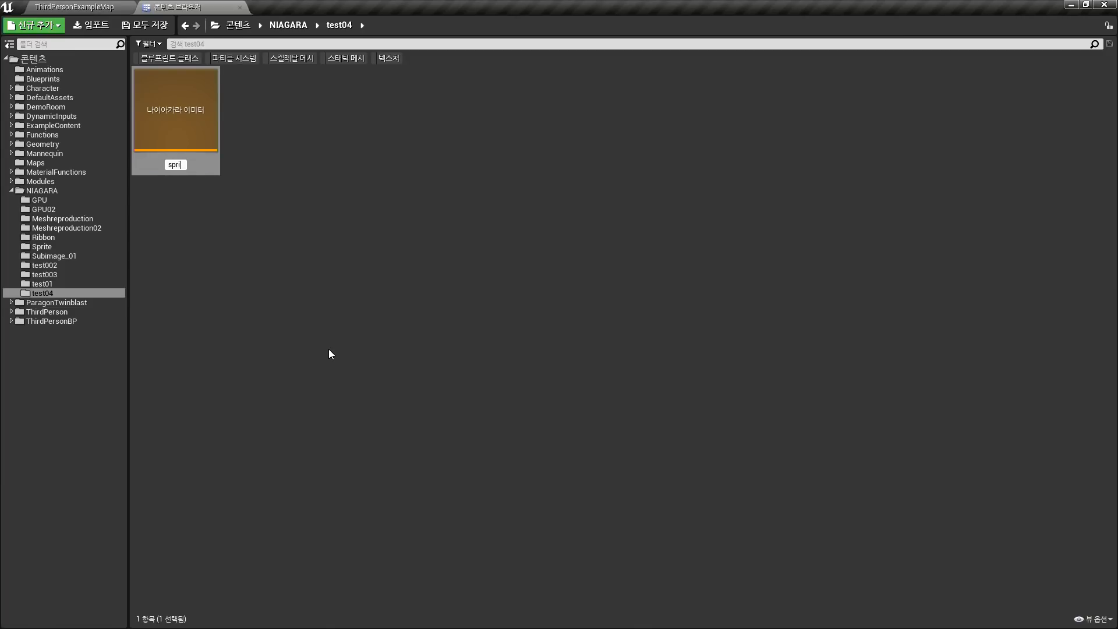
type("te")
key("Return")
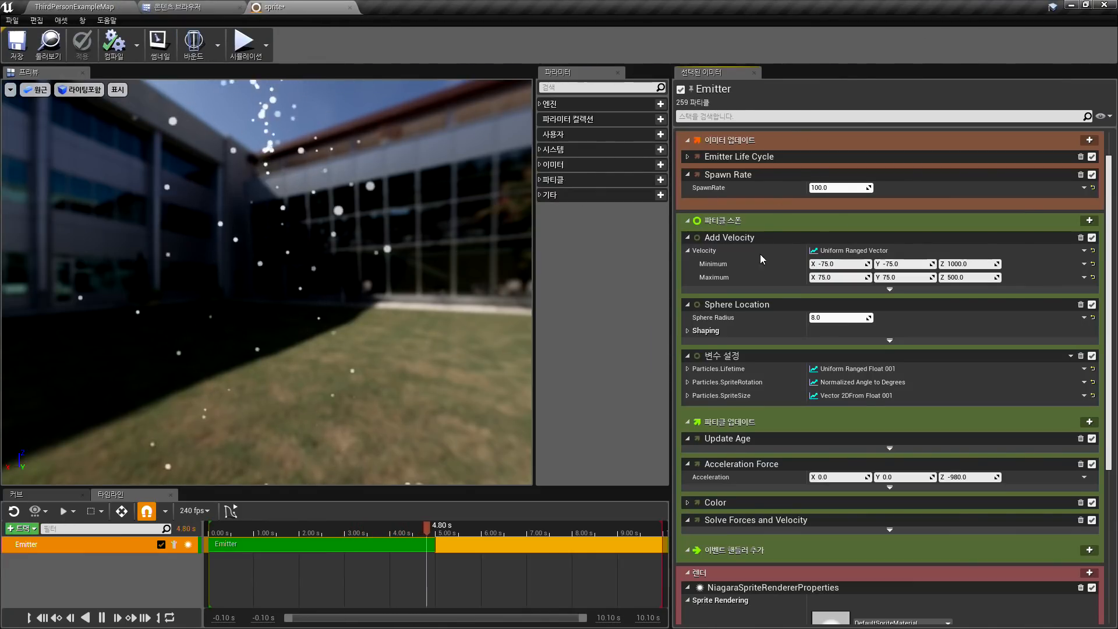
Examine the sprite emitter's module stack down to its sprite renderer's material, Sub UV and binding settings
scroll(912, 309, "down", 6)
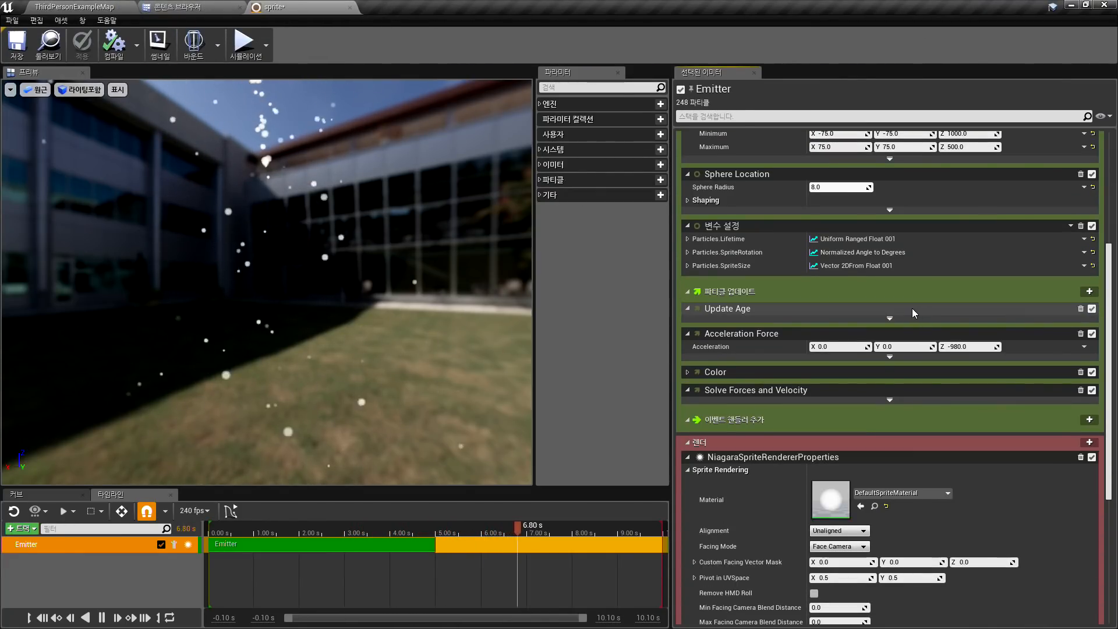
scroll(908, 316, "down", 5)
scroll(910, 315, "up", 2)
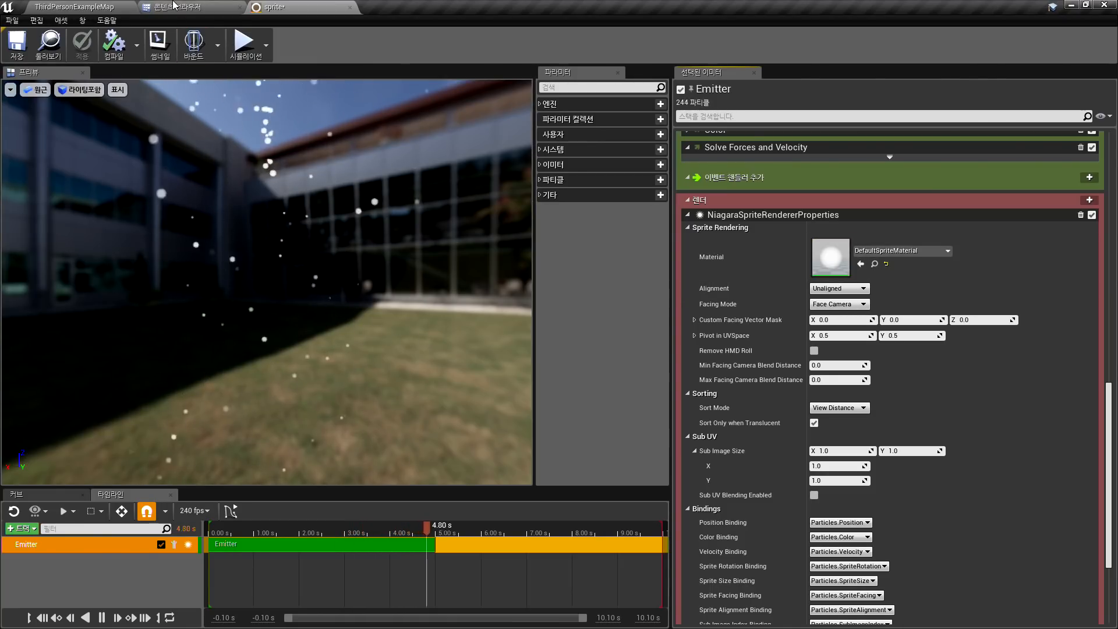
Open the M_smoke_subUV_blackbody material from the NIAGARA/Sprite folder and examine its node graph and preview
left_click(210, 7)
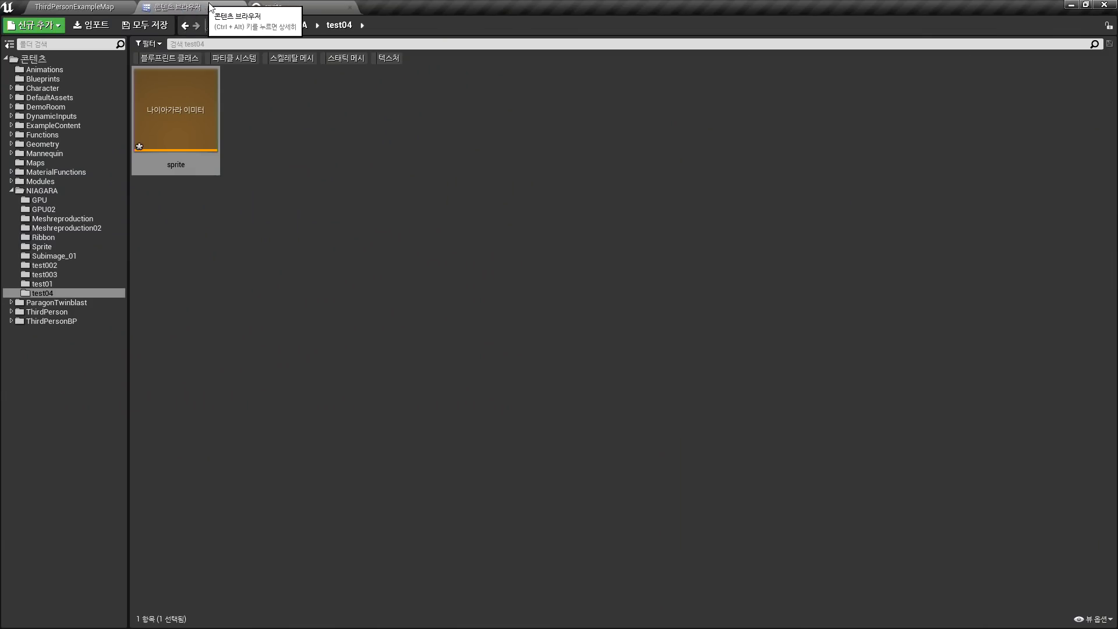
left_click(58, 246)
double_click(169, 110)
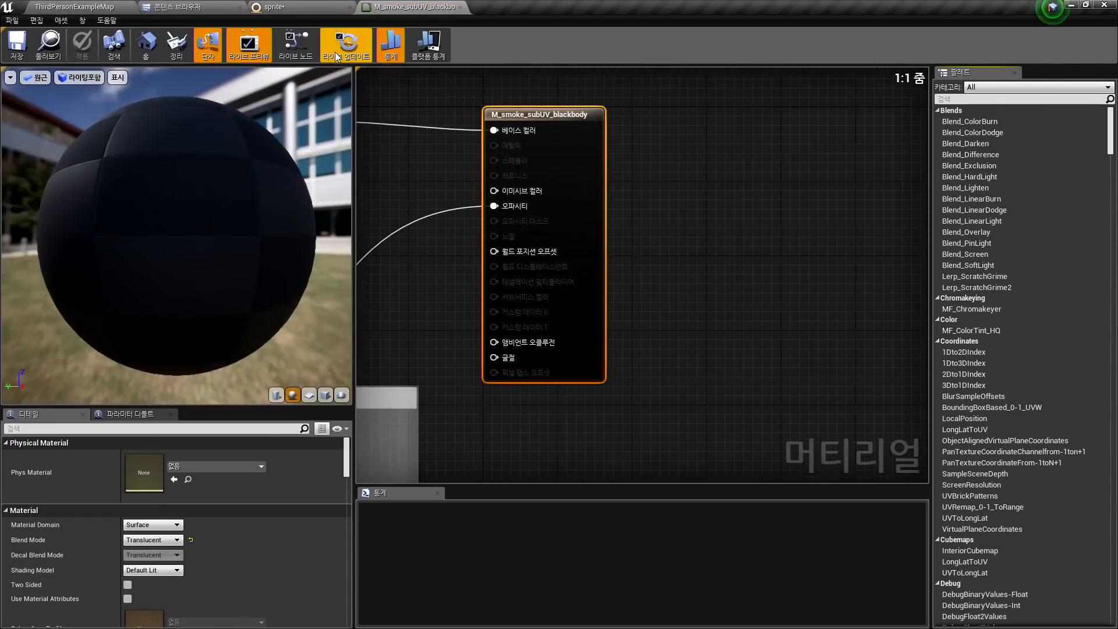
right_click_drag(502, 88, 600, 117)
right_click_drag(434, 250, 675, 229)
scroll(447, 253, "down", 7)
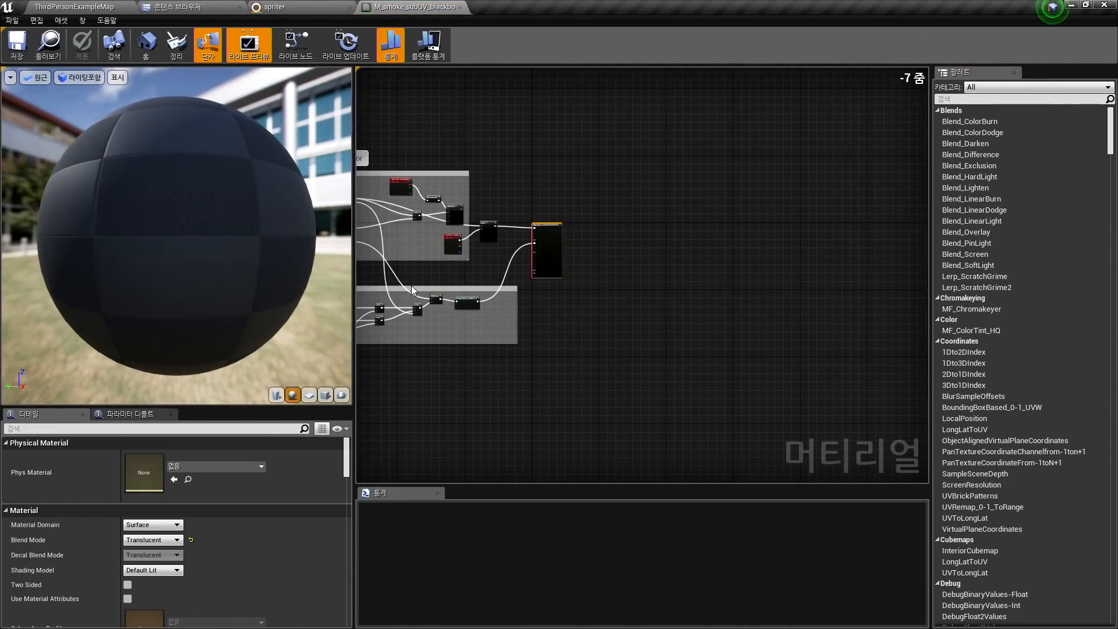
right_click_drag(411, 290, 661, 292)
scroll(619, 265, "up", 4)
left_click_drag(187, 193, 303, 201)
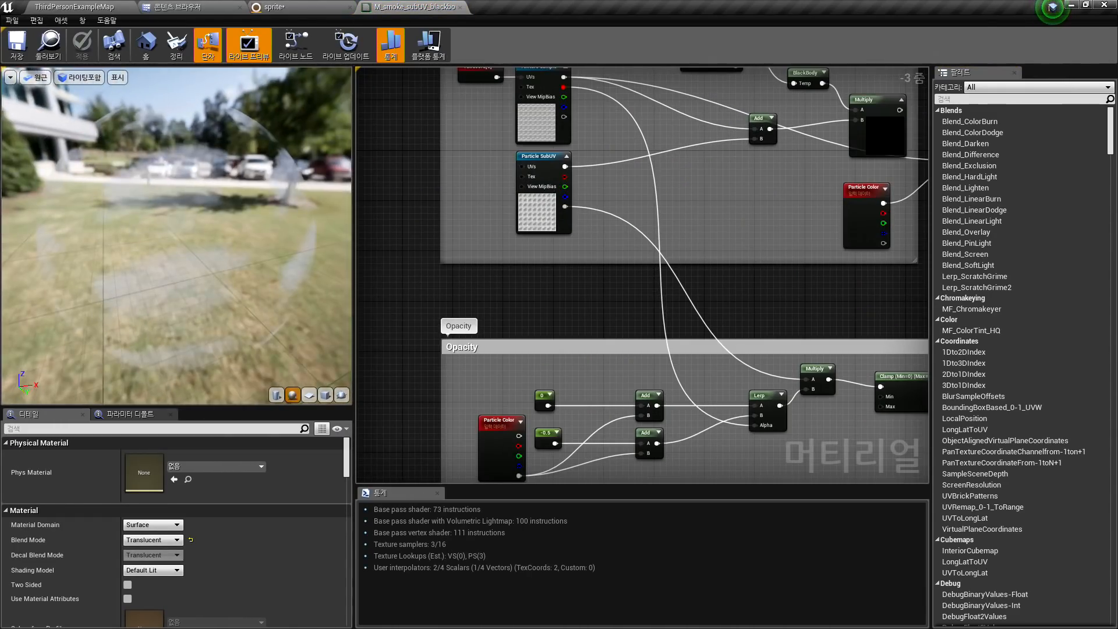
left_click_drag(164, 169, 190, 178)
Open the T_SmokeSubUV_8X8 texture used by the smoke material and view its frames with the alpha channel hidden
left_click(531, 124)
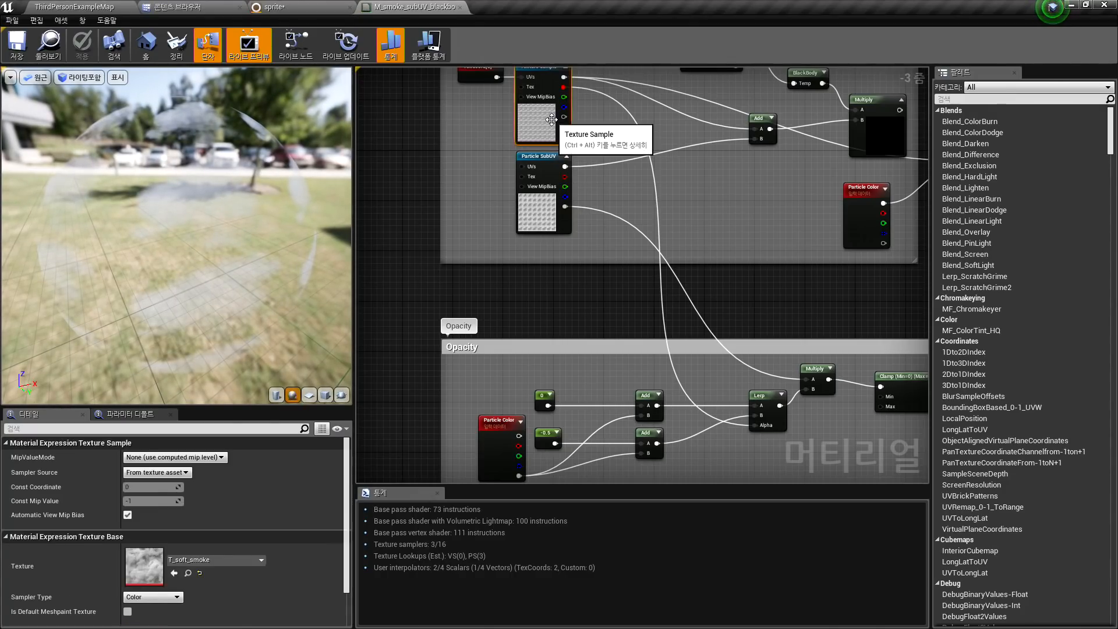
key("ctrl+b")
double_click(534, 100)
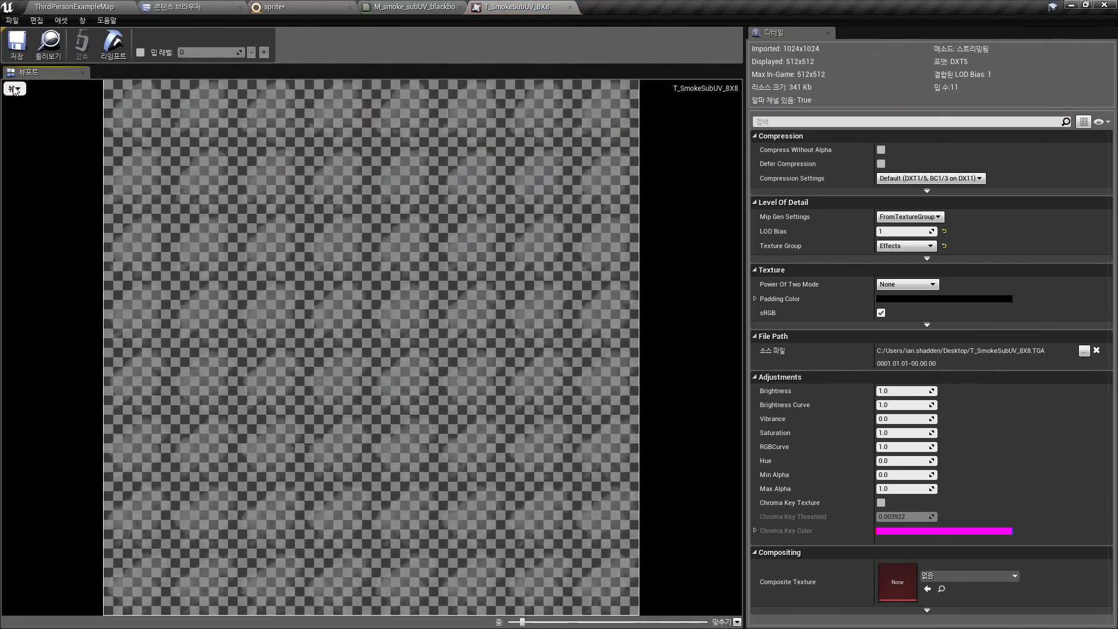
left_click(14, 88)
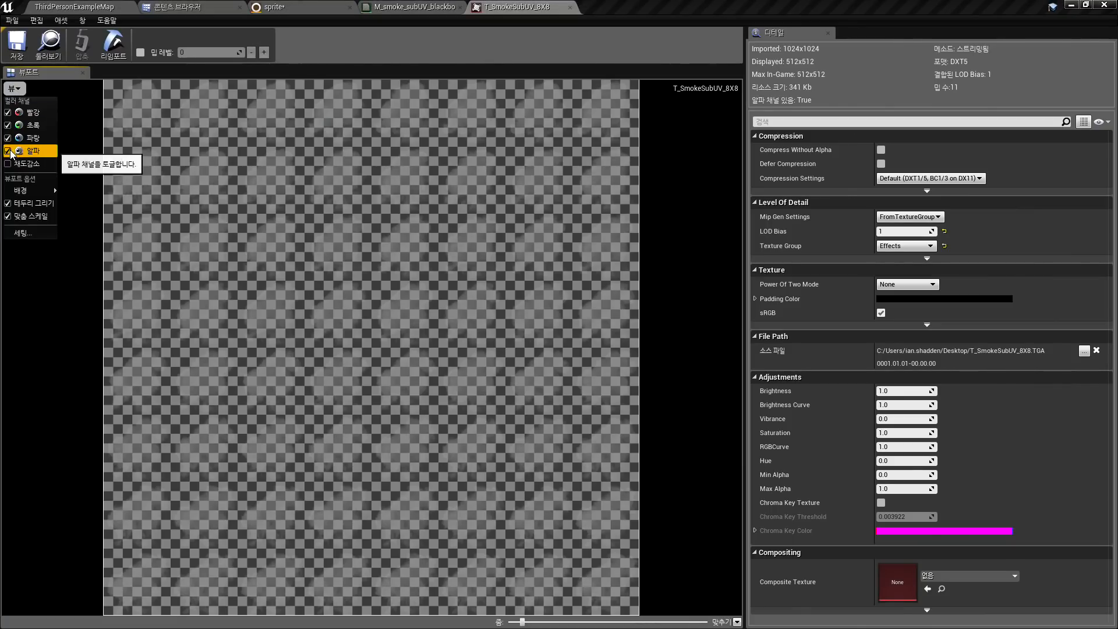
left_click(23, 151)
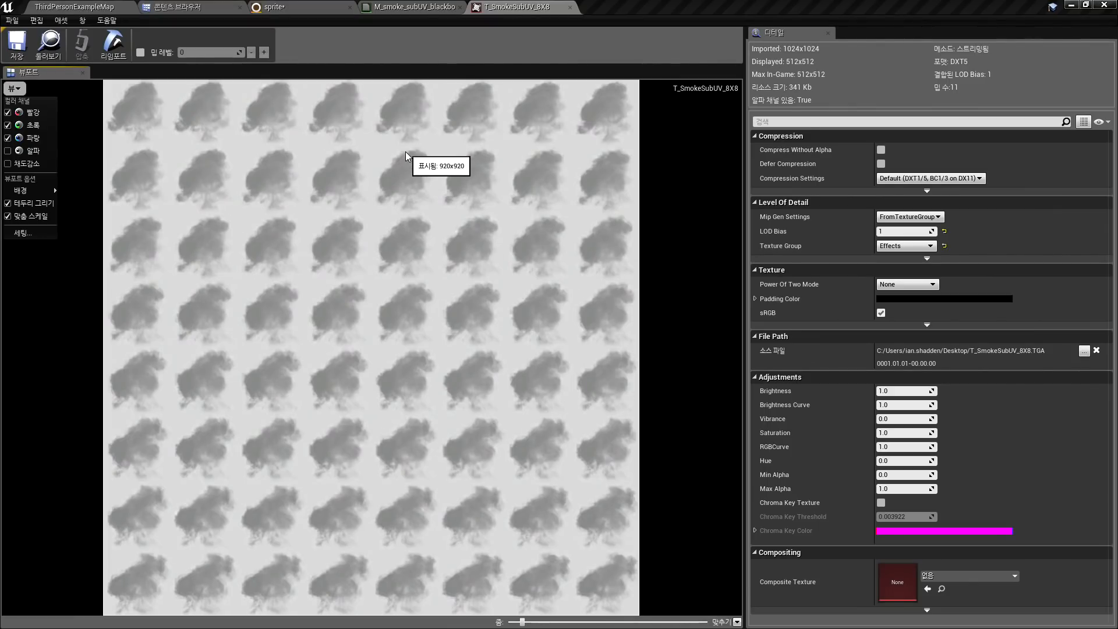
Close the smoke texture and review the material's full graph with its EmissiveColor and Opacity groups
left_click(570, 7)
right_click_drag(722, 233, 358, 317)
right_click_drag(547, 351, 610, 332)
right_click_drag(518, 345, 632, 322)
scroll(635, 324, "down", 3)
scroll(638, 326, "up", 2)
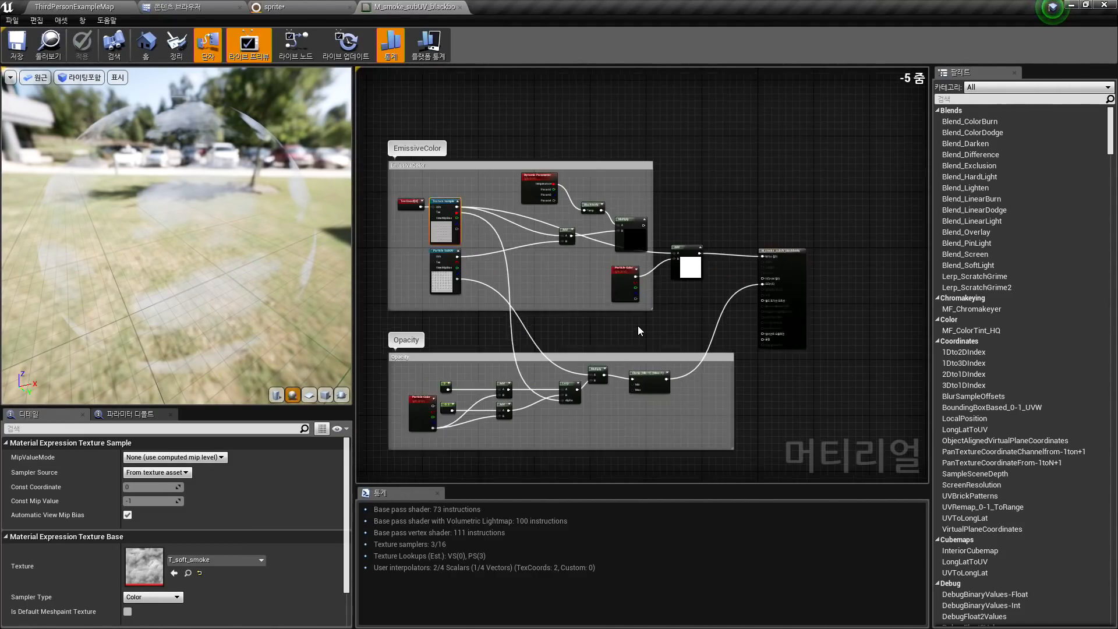
Examine the smoke material's Particle Color, Add, Multiply and Clamp nodes and their connections into the output node
scroll(662, 244, "up", 4)
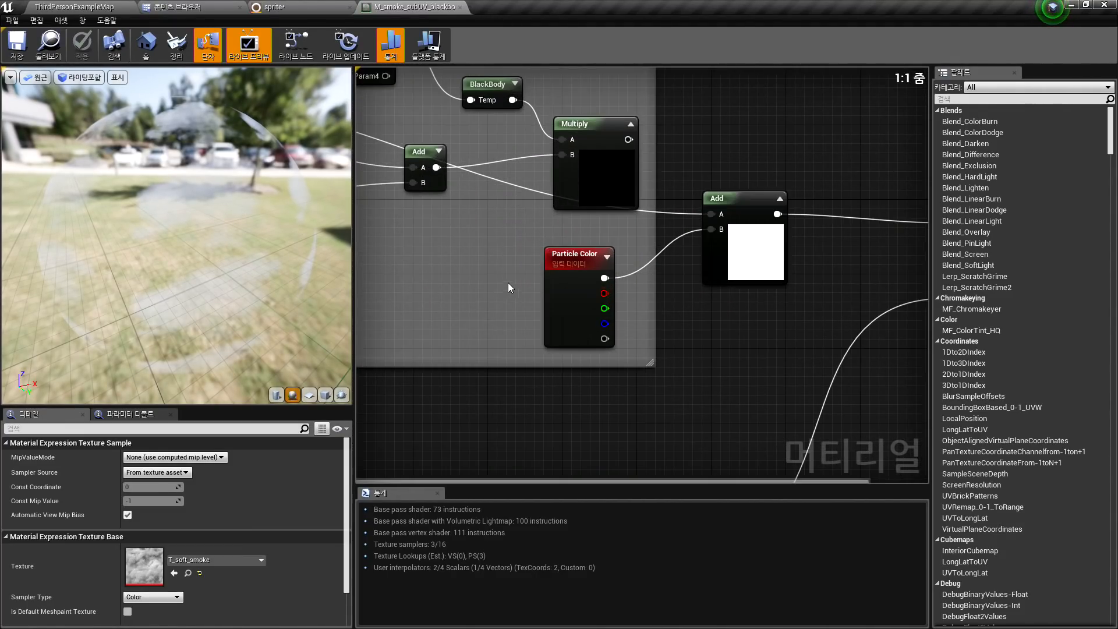
scroll(593, 237, "down", 2)
right_click_drag(427, 275, 570, 134)
right_click_drag(565, 393, 478, 266)
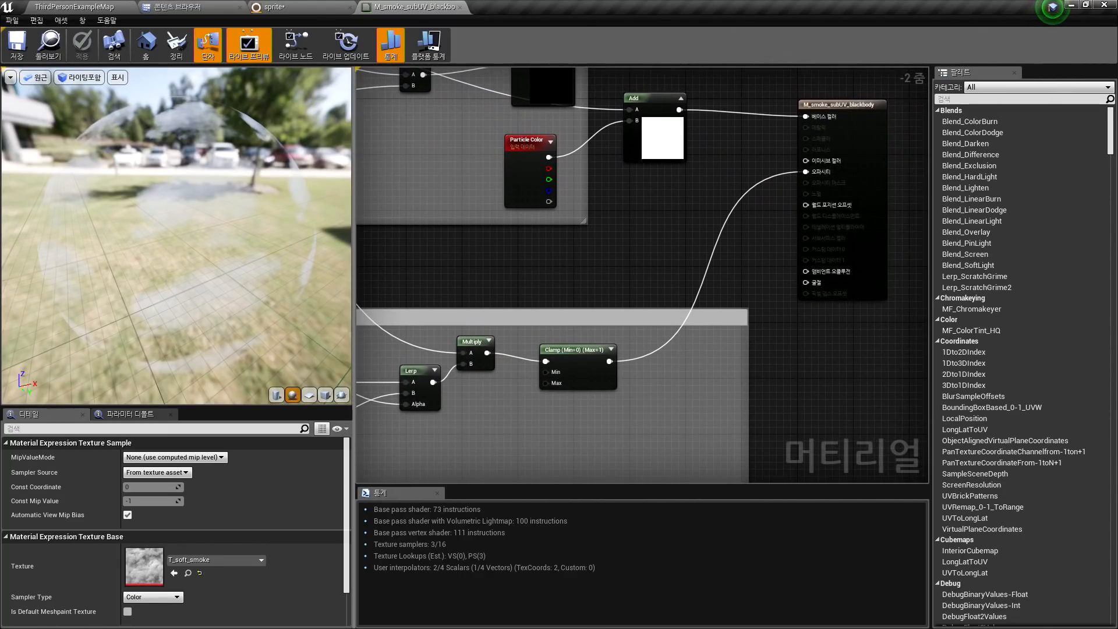
left_click_drag(303, 256, 204, 258)
right_click_drag(604, 242, 510, 357)
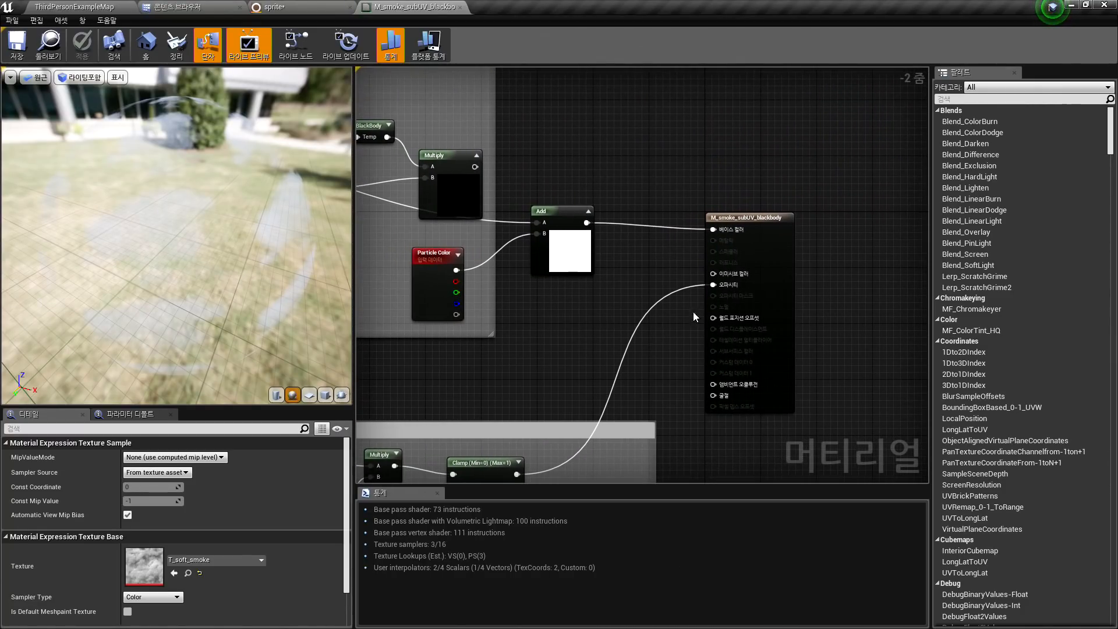
Assign the M_smoke_subUV_blackbody material to the emitter's sprite renderer and inspect the particles in the preview
left_click(49, 45)
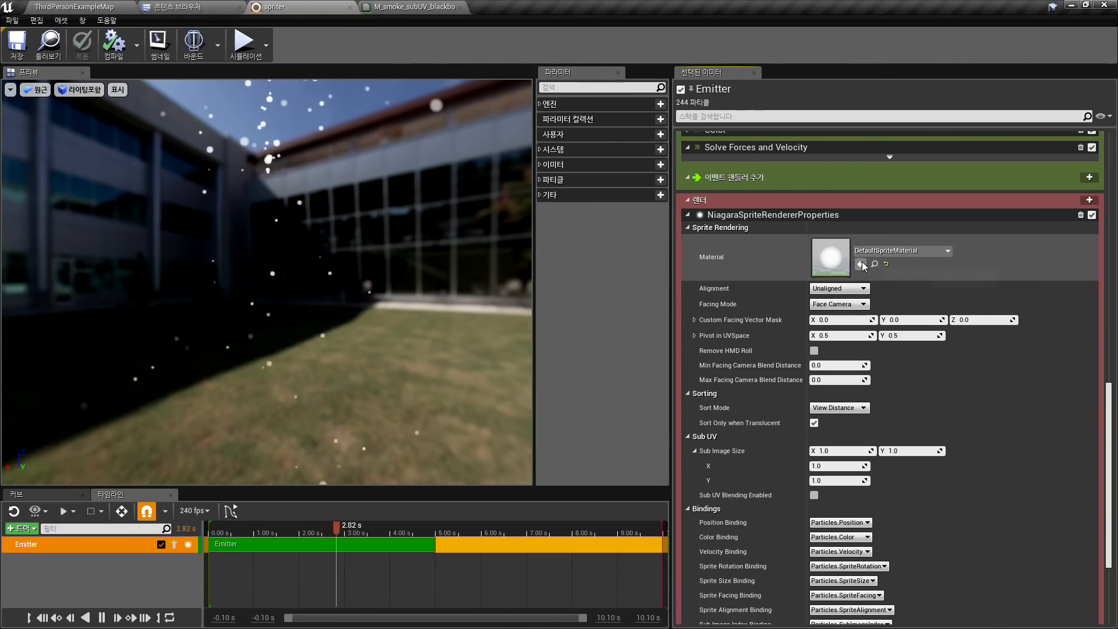
left_click(861, 264)
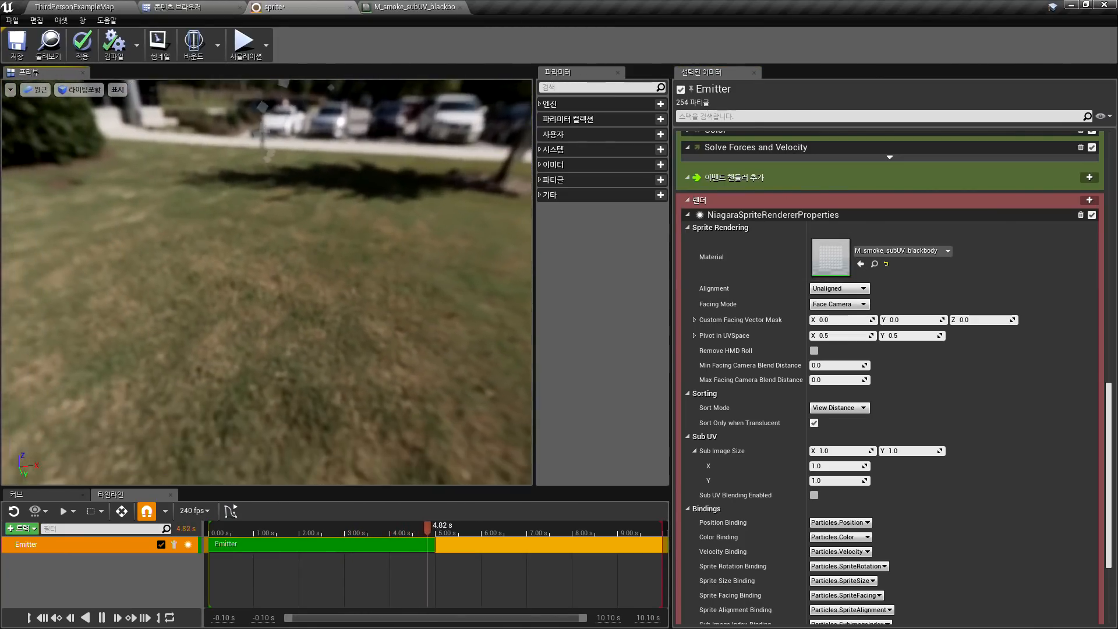
left_click_drag(219, 175, 349, 245)
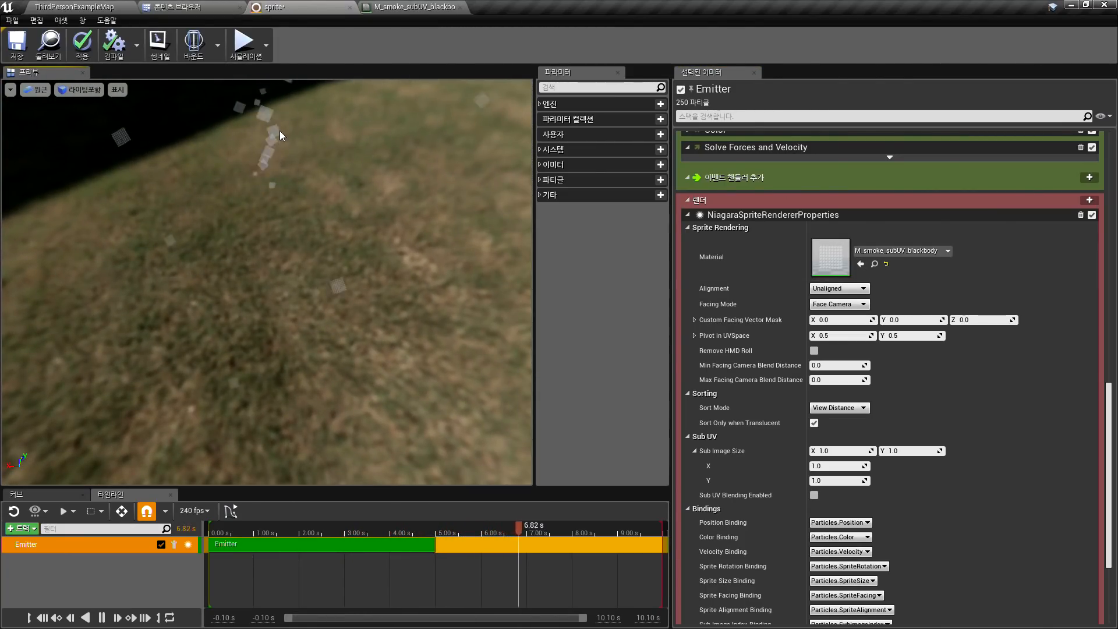
Preview the smoke material on a cube and examine the rows and columns of its smoke frames
scroll(846, 387, "down", 1)
scroll(847, 388, "down", 4)
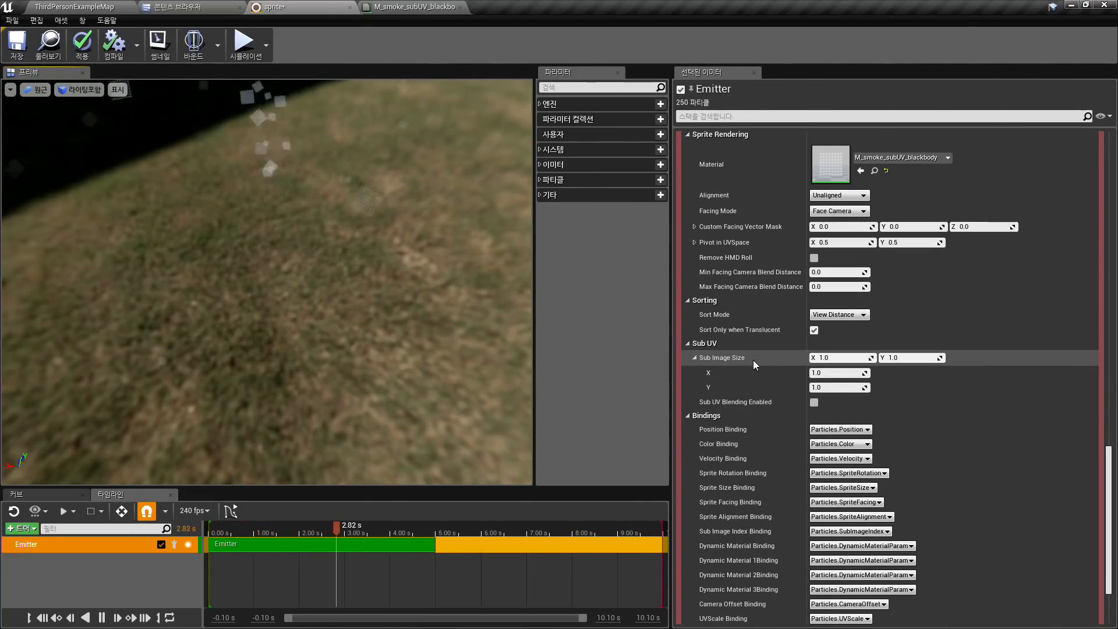
left_click(838, 358)
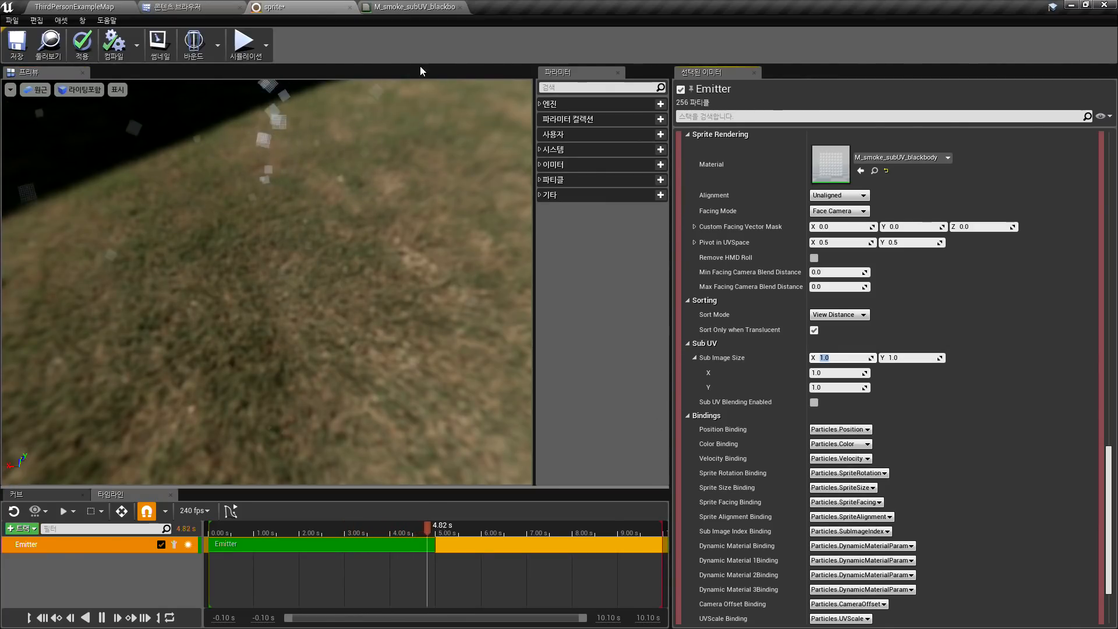
left_click(414, 8)
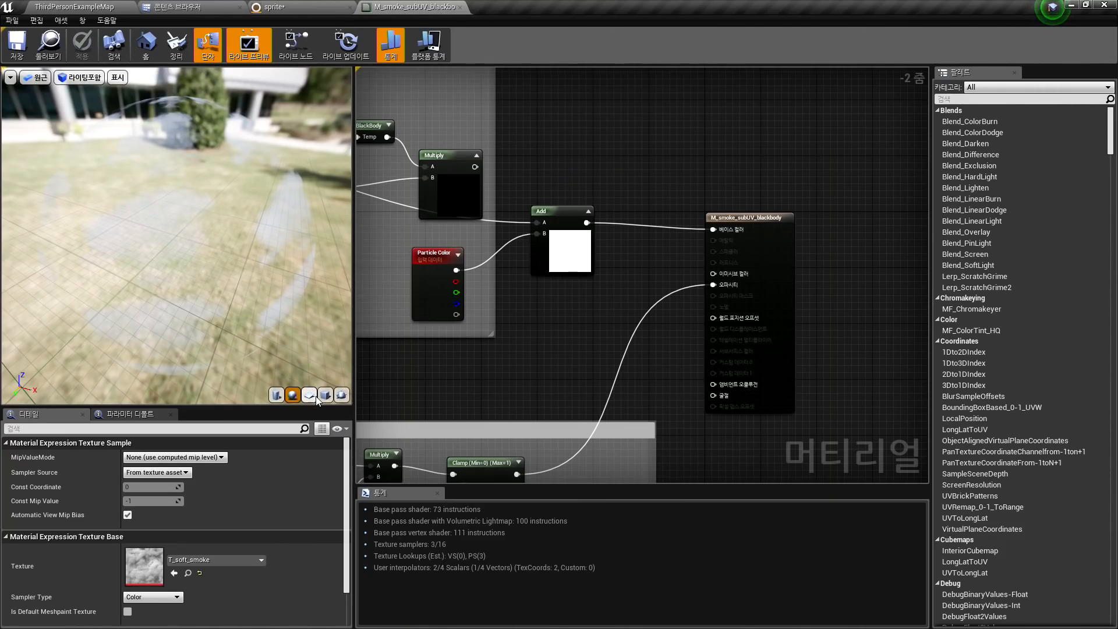
left_click(325, 396)
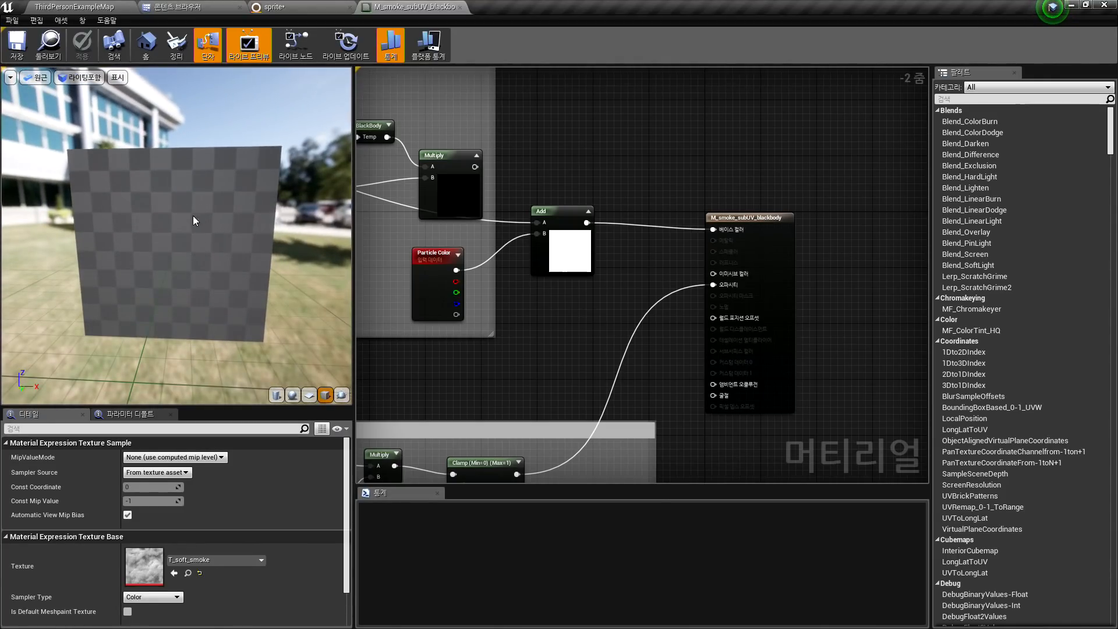
left_click_drag(268, 295, 93, 201)
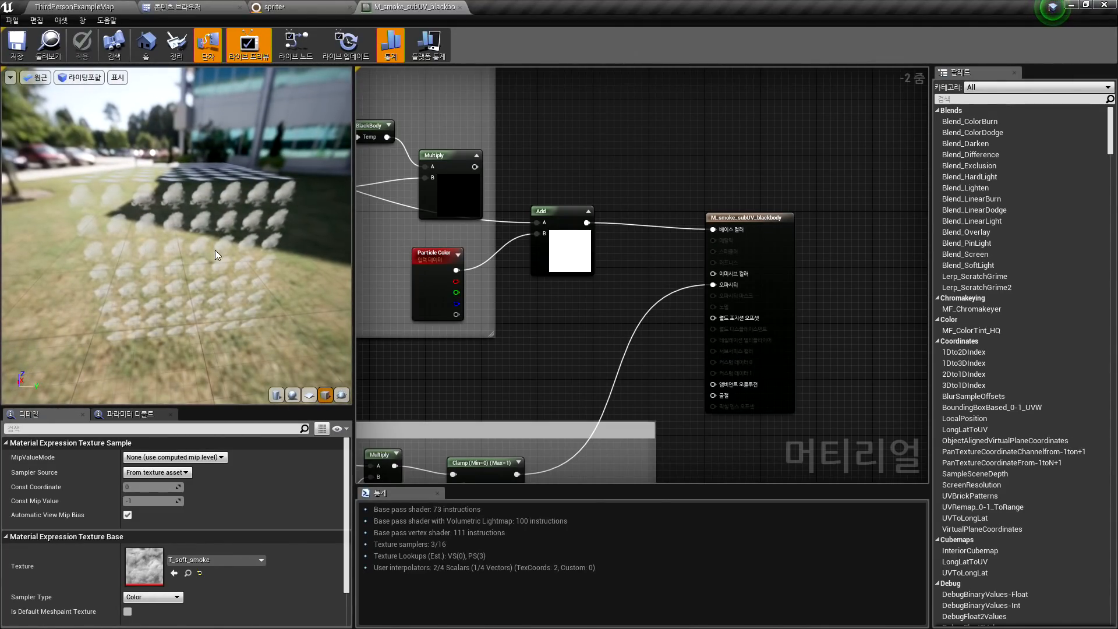
Set the sprite renderer's Sub Image Size to X 8 and Y 8 and inspect the particles
left_click(313, 6)
left_click(840, 358)
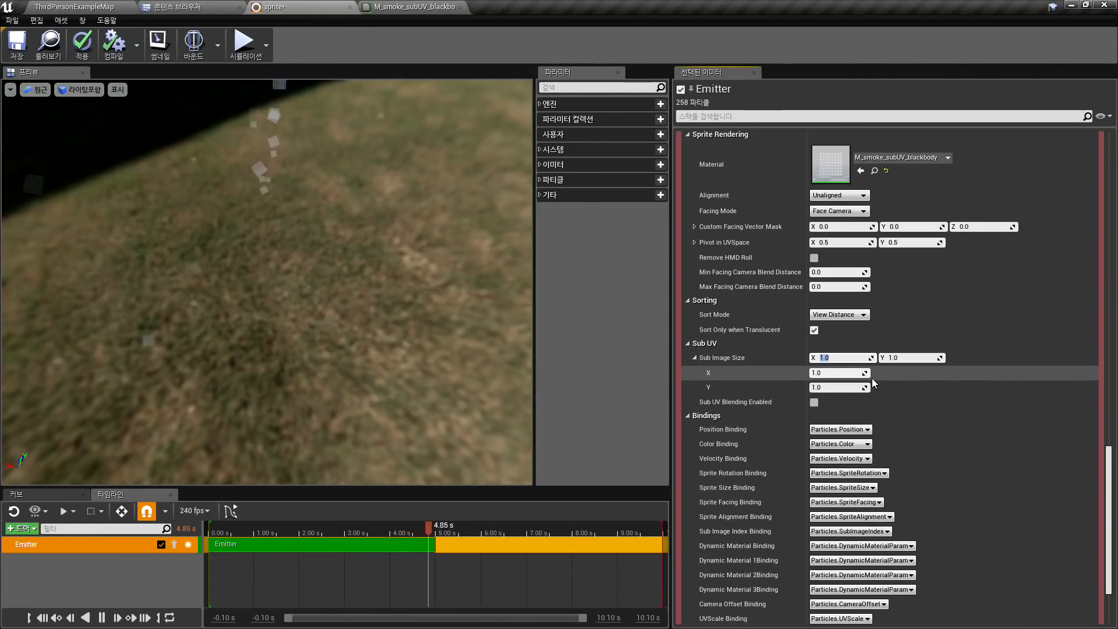
type("8")
key("Tab")
type("8")
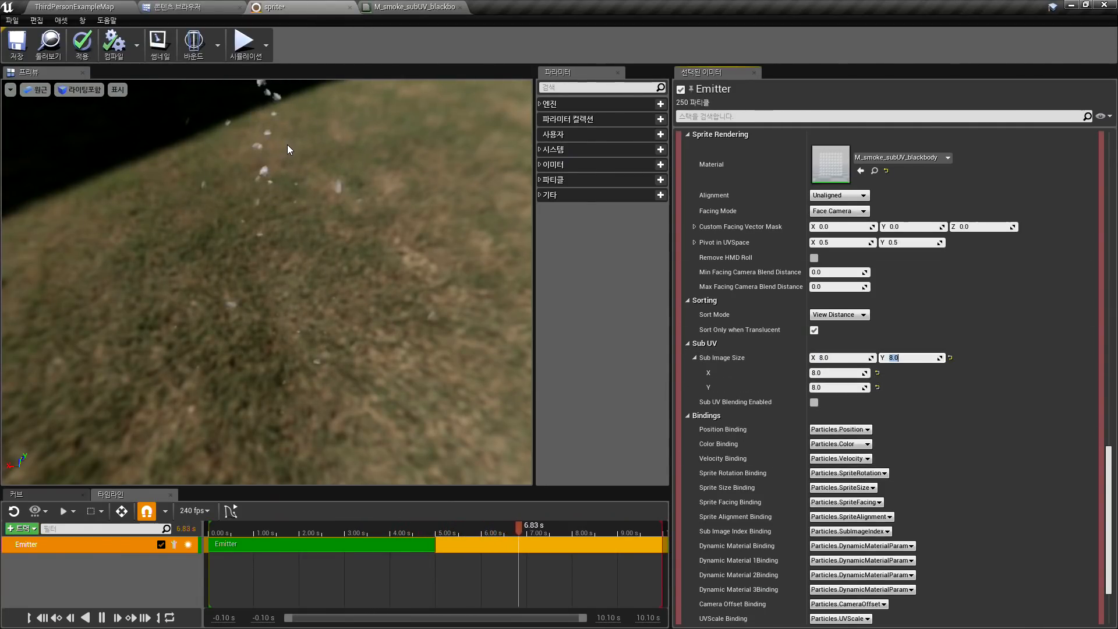
left_click_drag(288, 145, 292, 193)
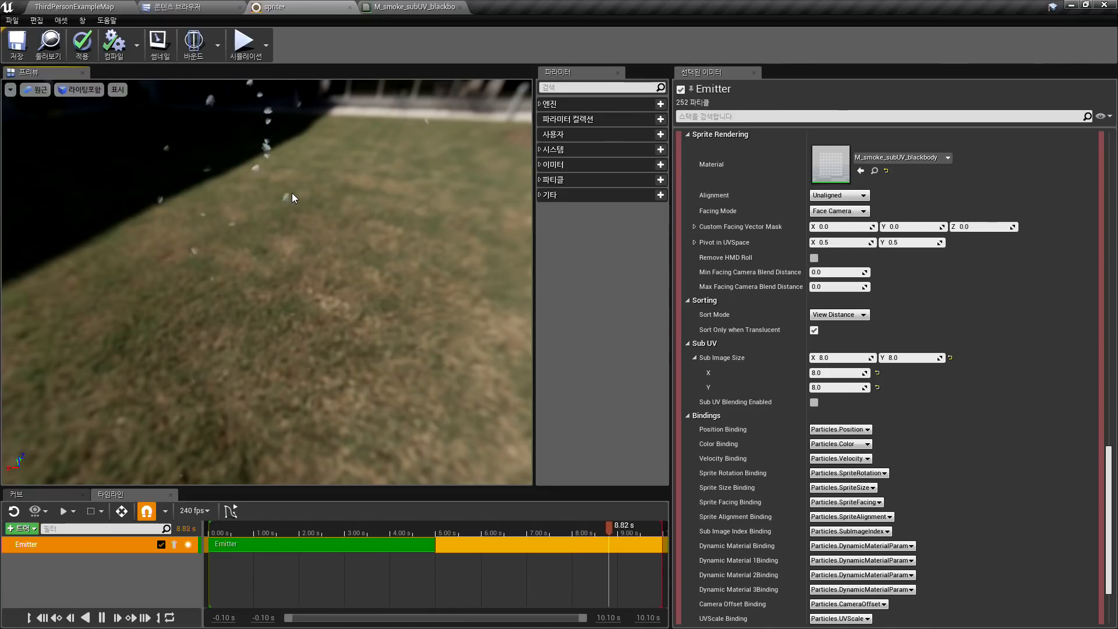
Set the Particles.SpriteSize range to a minimum of 200 and a maximum of 250, and view the smoke from several angles
scroll(844, 350, "up", 10)
scroll(879, 371, "up", 6)
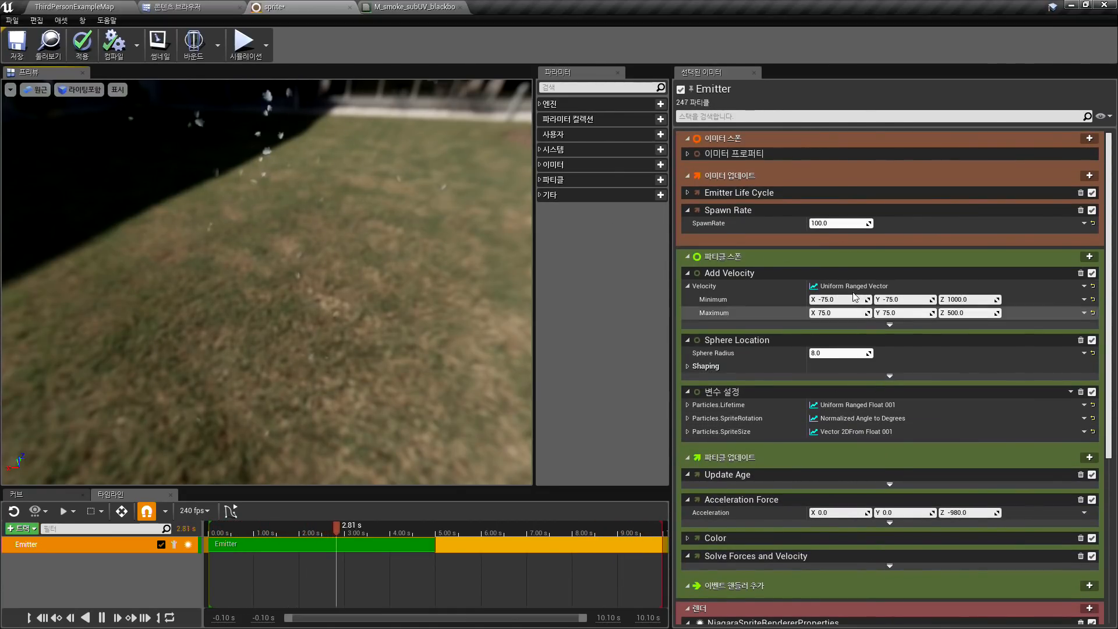
scroll(769, 371, "down", 4)
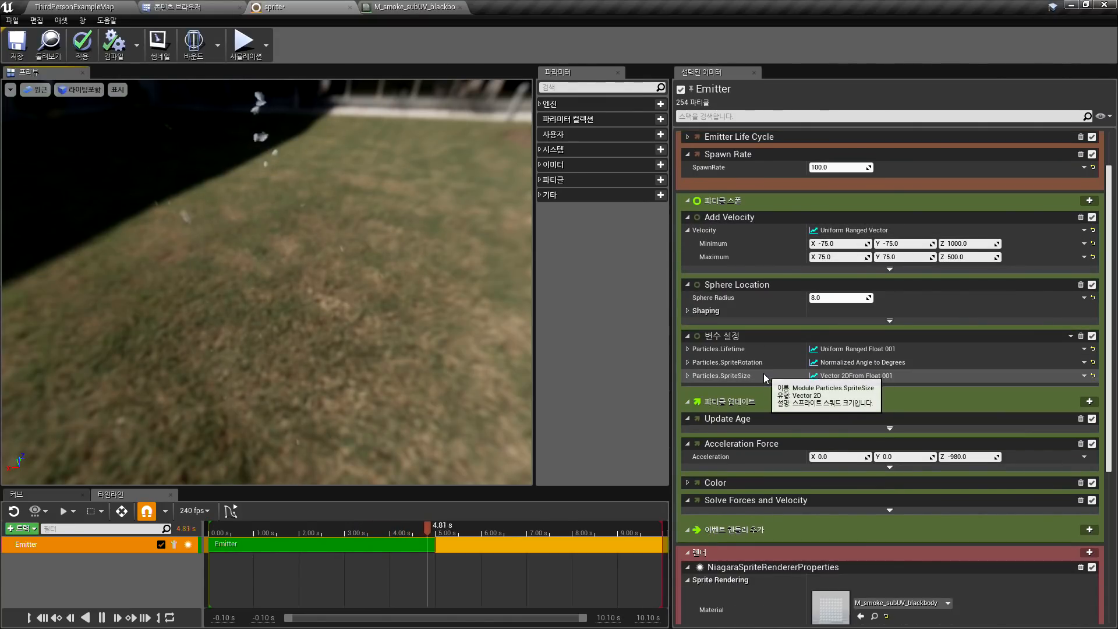
scroll(748, 298, "up", 2)
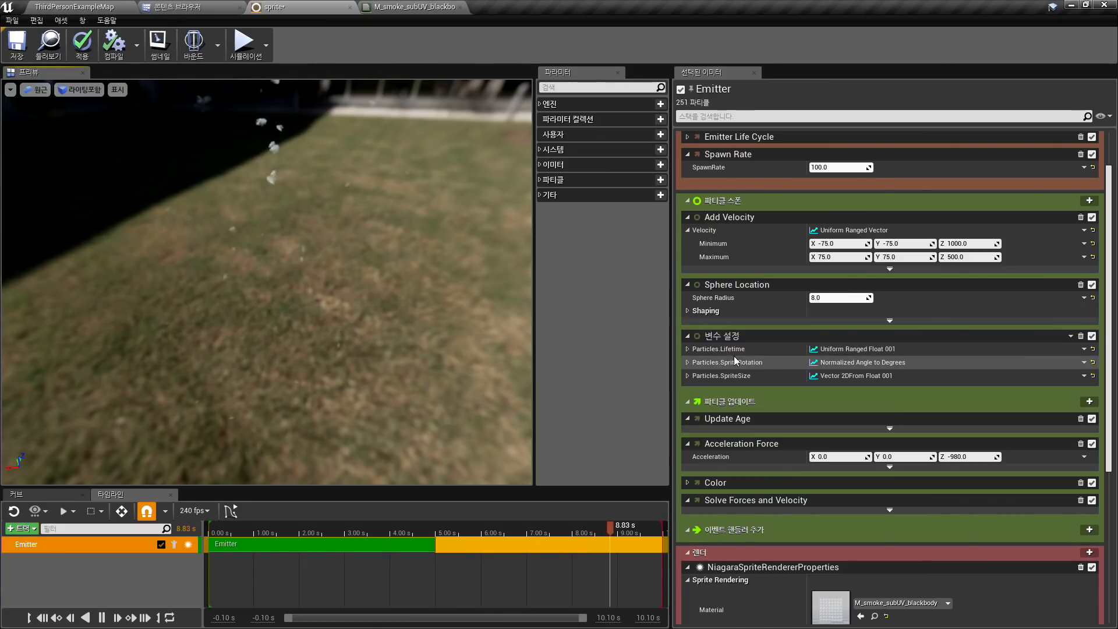
left_click(687, 376)
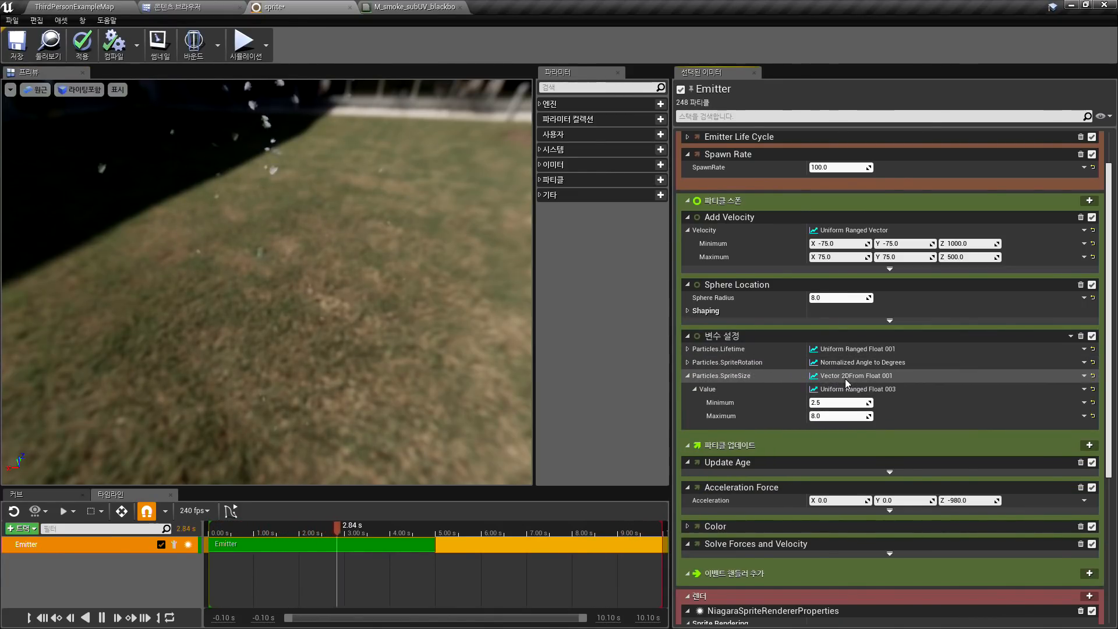
left_click(837, 401)
type("2")
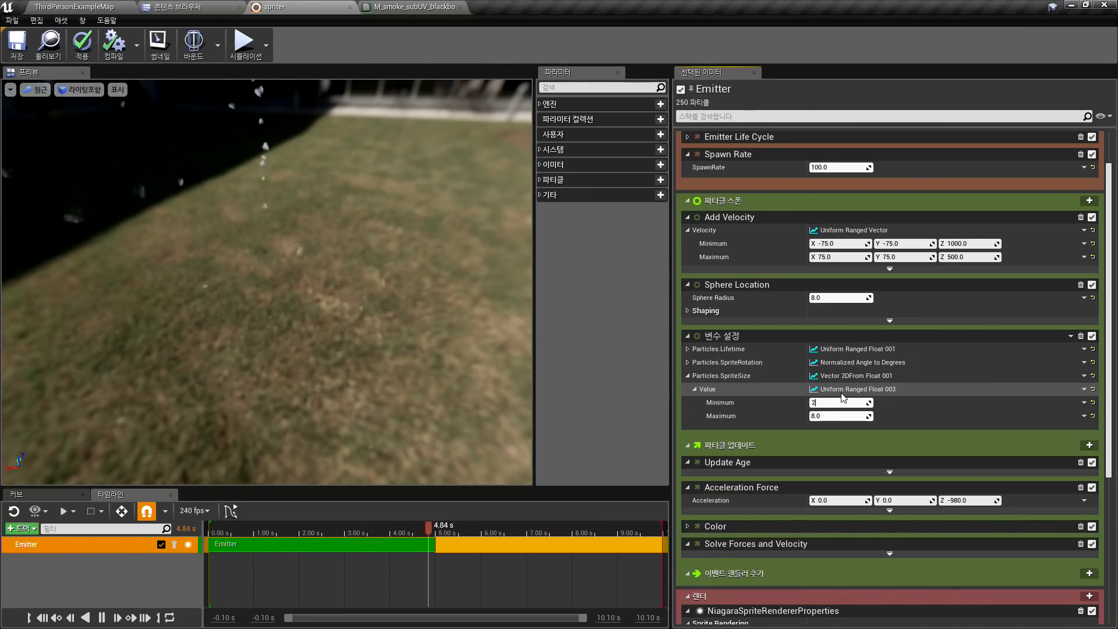
type("00")
key("Tab")
type("250")
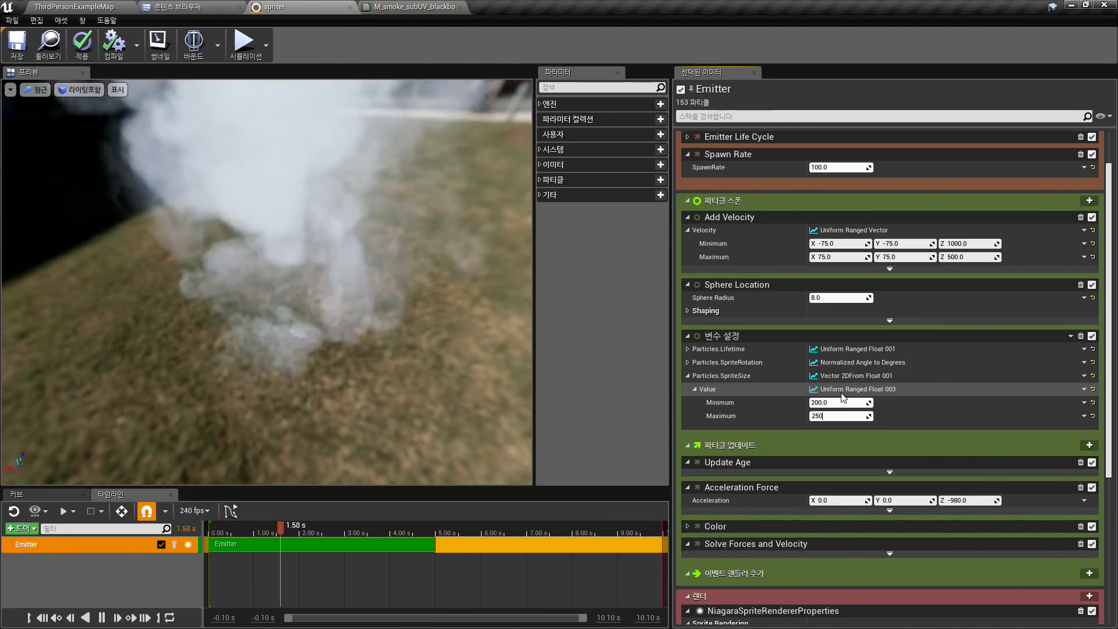
key("Return")
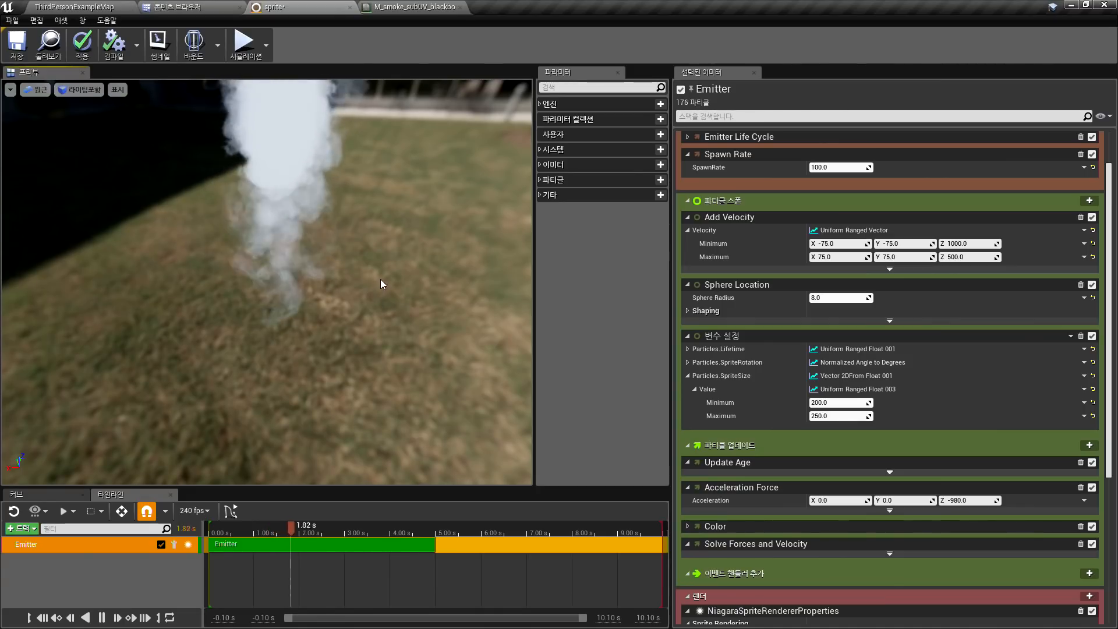
left_click_drag(371, 272, 187, 364)
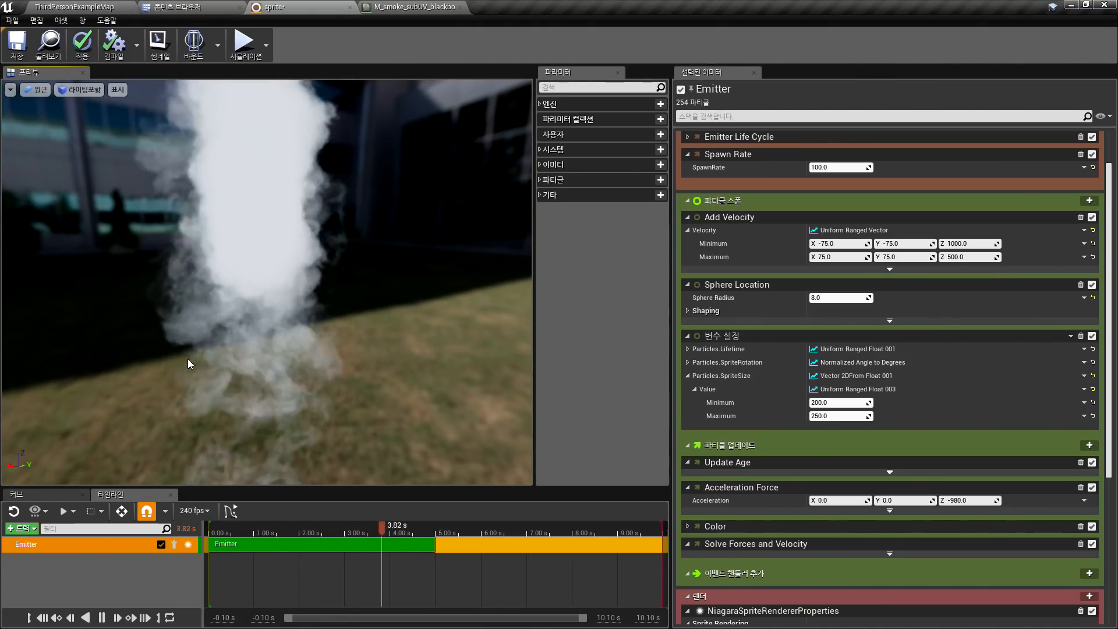
left_click_drag(160, 305, 373, 314)
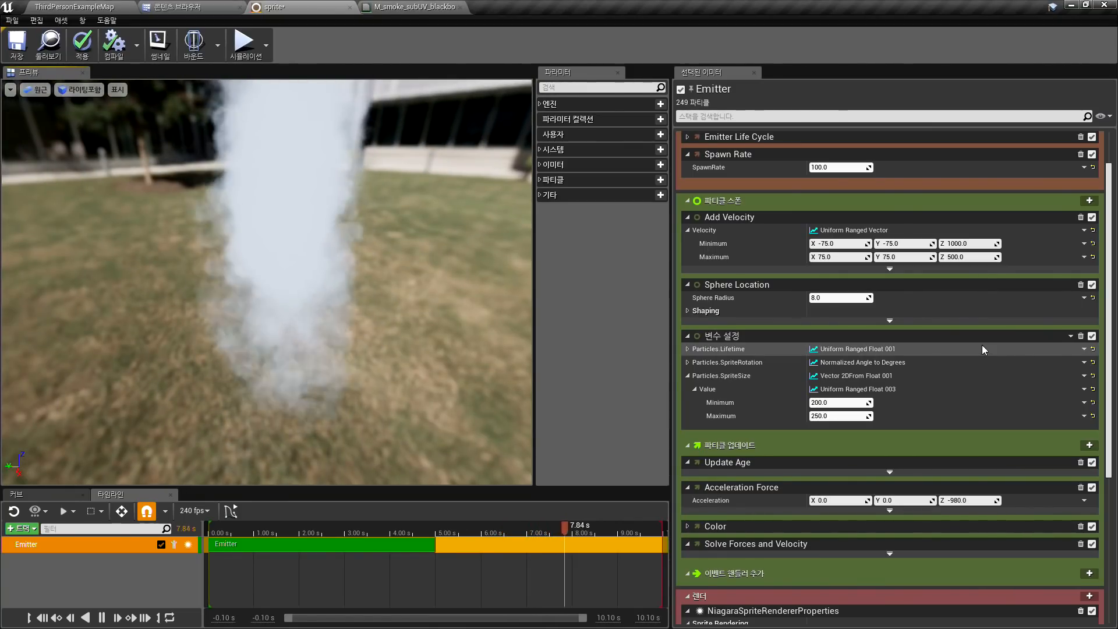
Delete the Add Velocity module from the particle spawn group
scroll(983, 349, "up", 3)
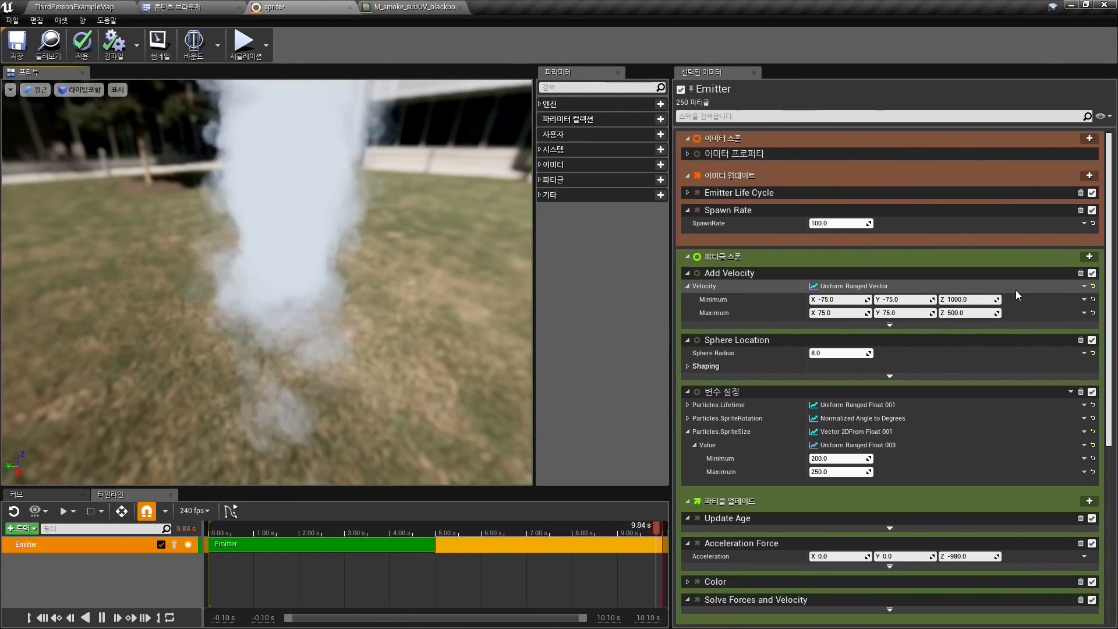
left_click(1092, 273)
left_click(1081, 274)
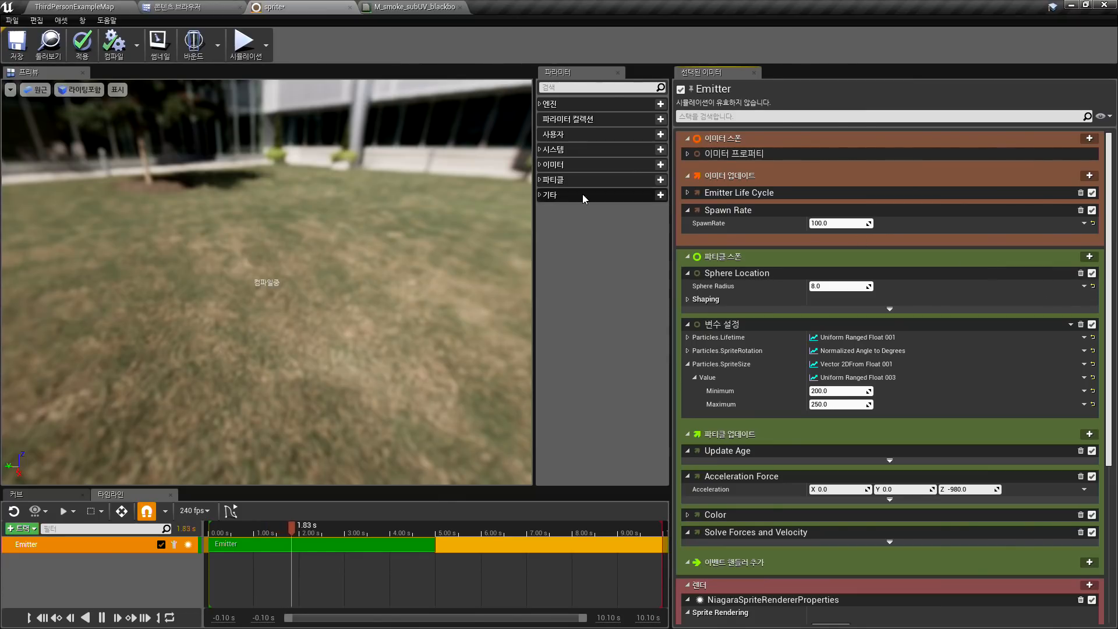
Set the Acceleration Force's Z acceleration to 200
scroll(975, 397, "down", 2)
left_click(975, 397)
type("200")
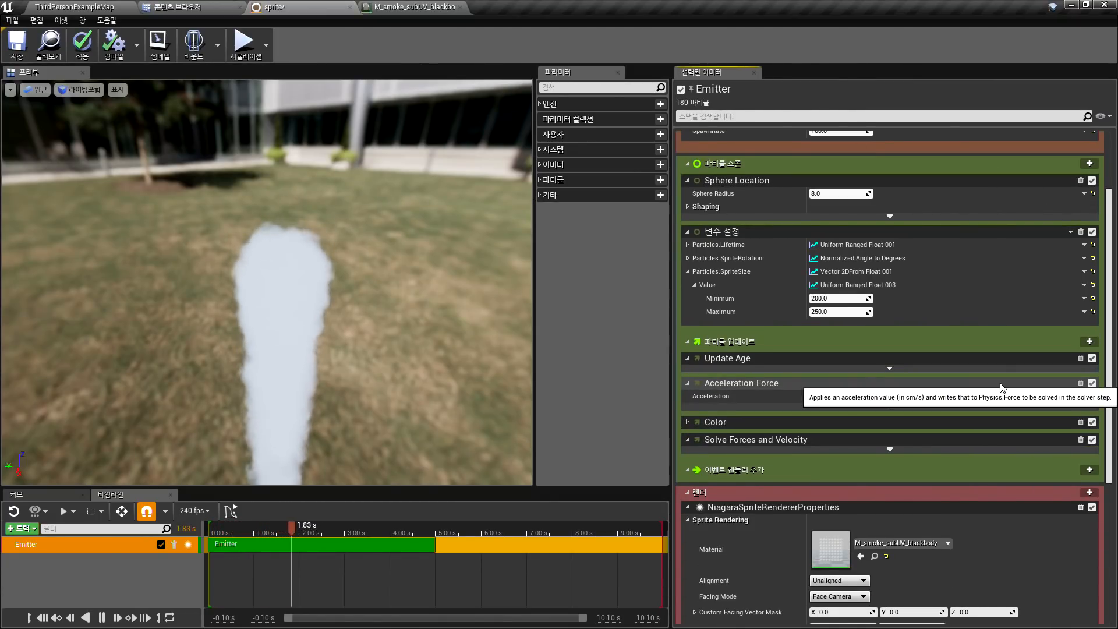
key("Return")
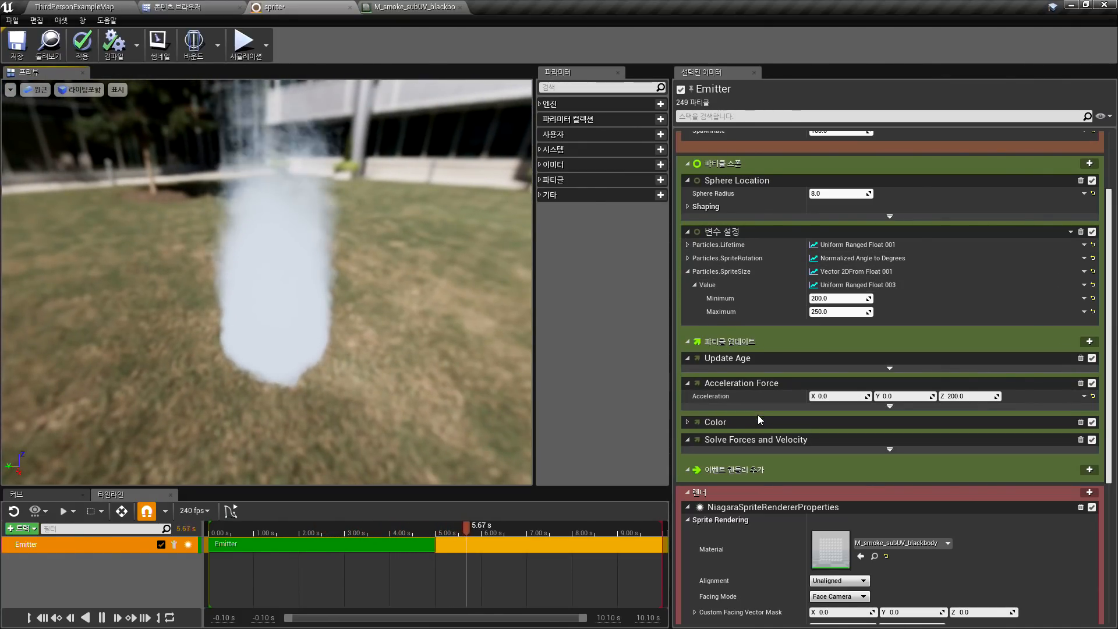
Expand the Color module's curve and add intermediate gradient stops at about 0.22 and 0.38
left_click(688, 422)
scroll(734, 421, "down", 5)
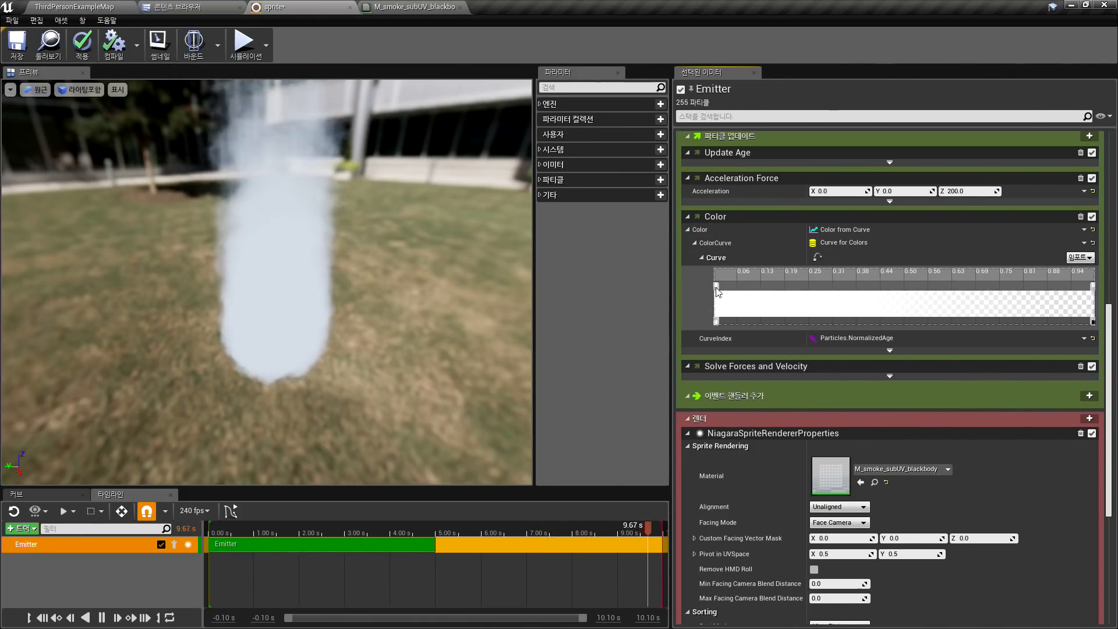
double_click(718, 287)
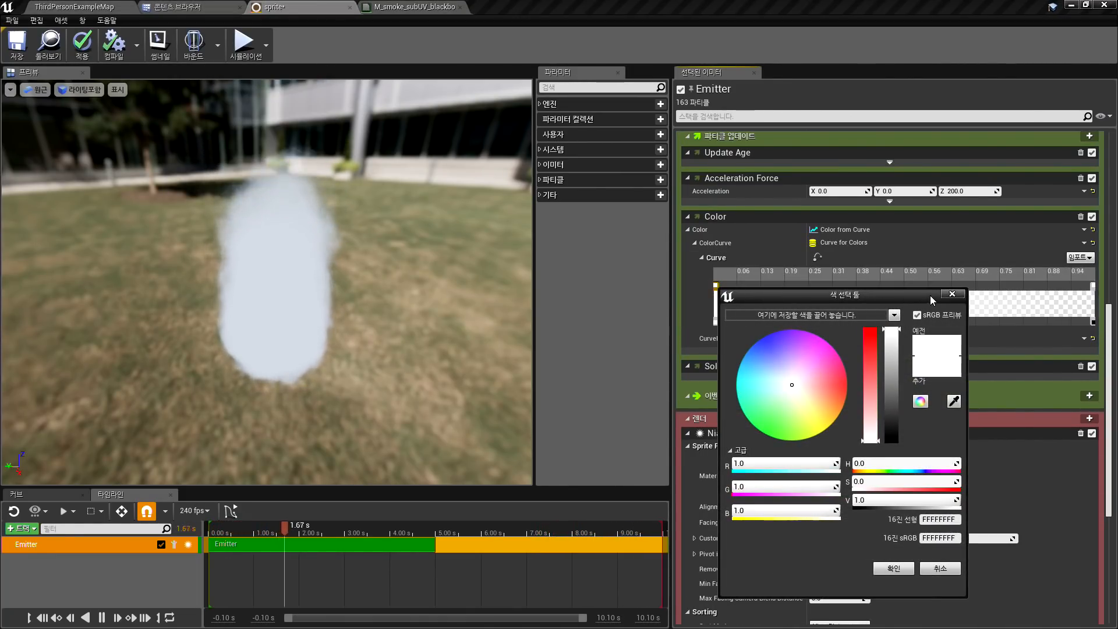
left_click(950, 299)
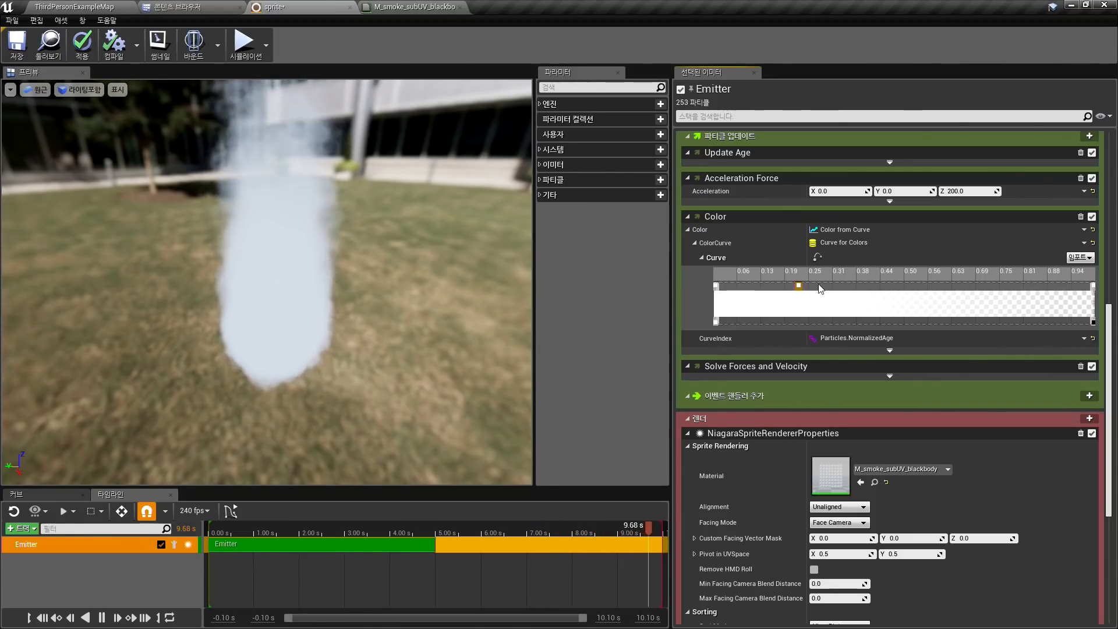
double_click(859, 287)
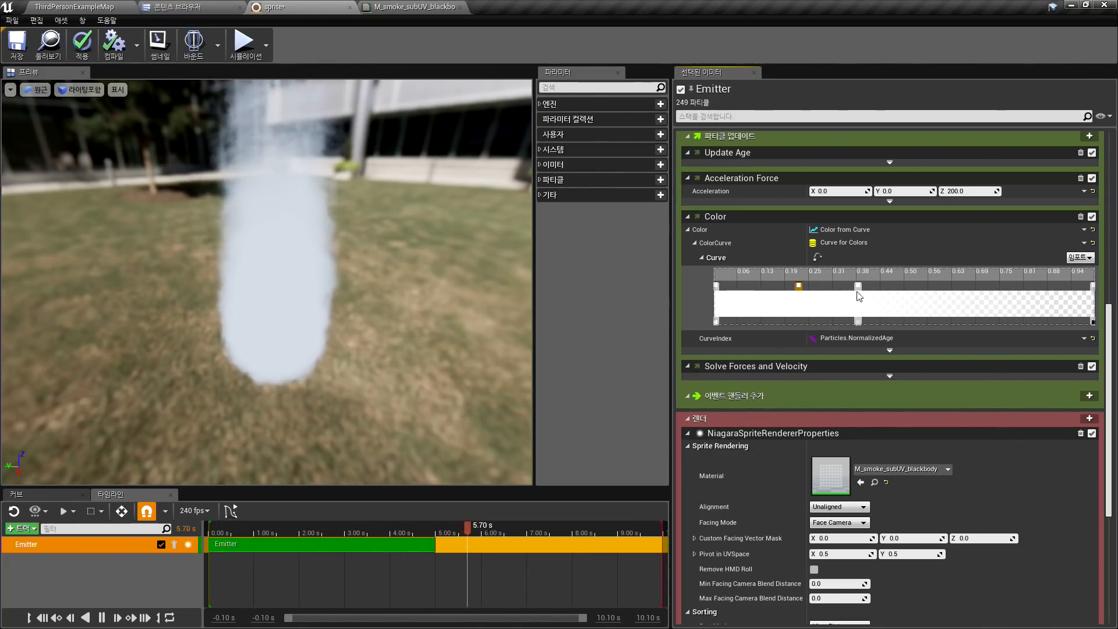
Set the color curve's starting stop to a saturated red, sRGB hex FF2A00FF
double_click(717, 286)
left_click_drag(813, 362, 890, 386)
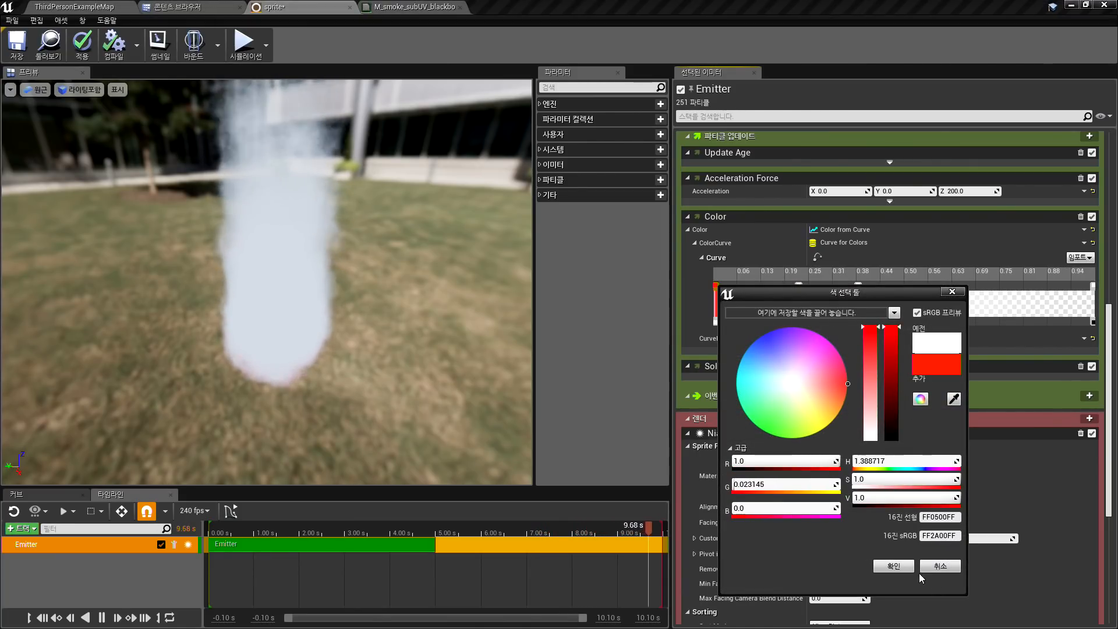
left_click(894, 566)
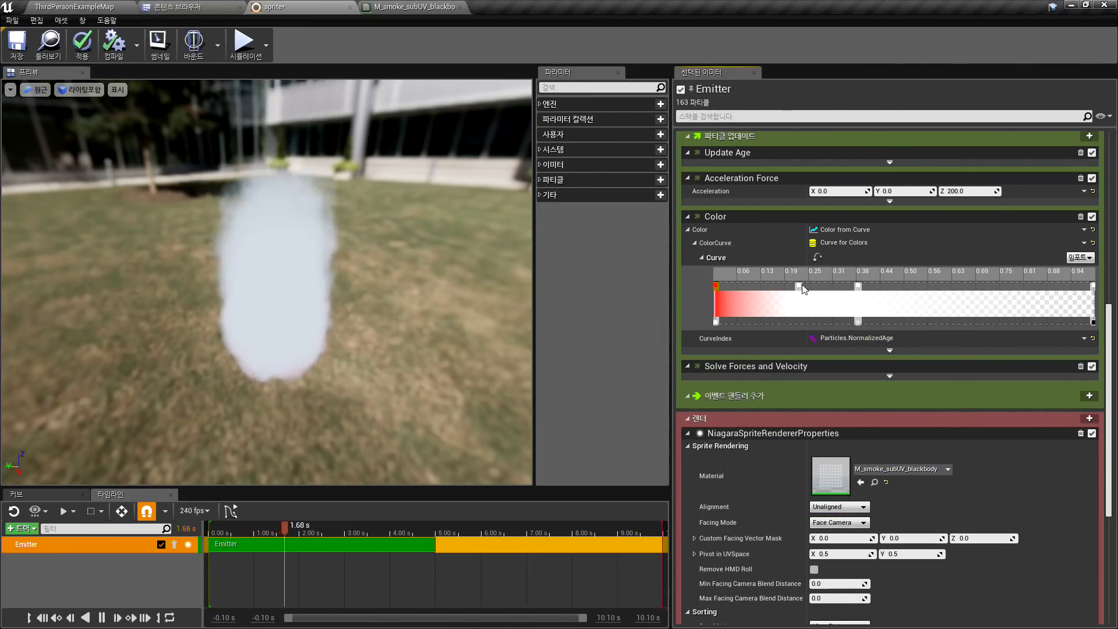
Remove the two intermediate color stops from the top of the color gradient
right_click(799, 287)
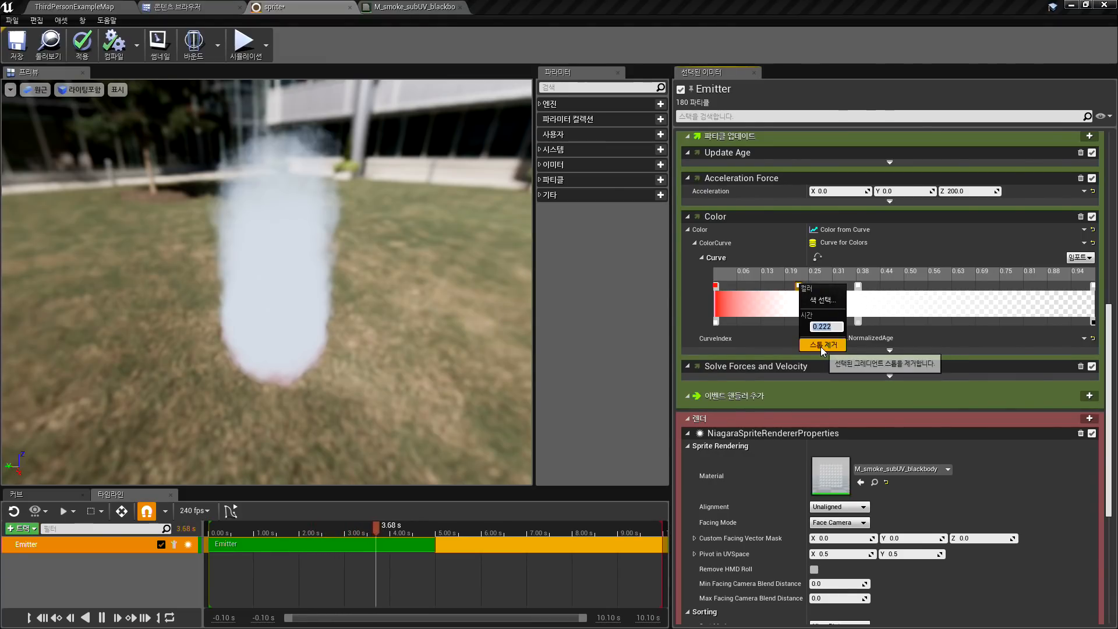
left_click_drag(798, 286, 858, 286)
right_click(858, 286)
left_click(886, 346)
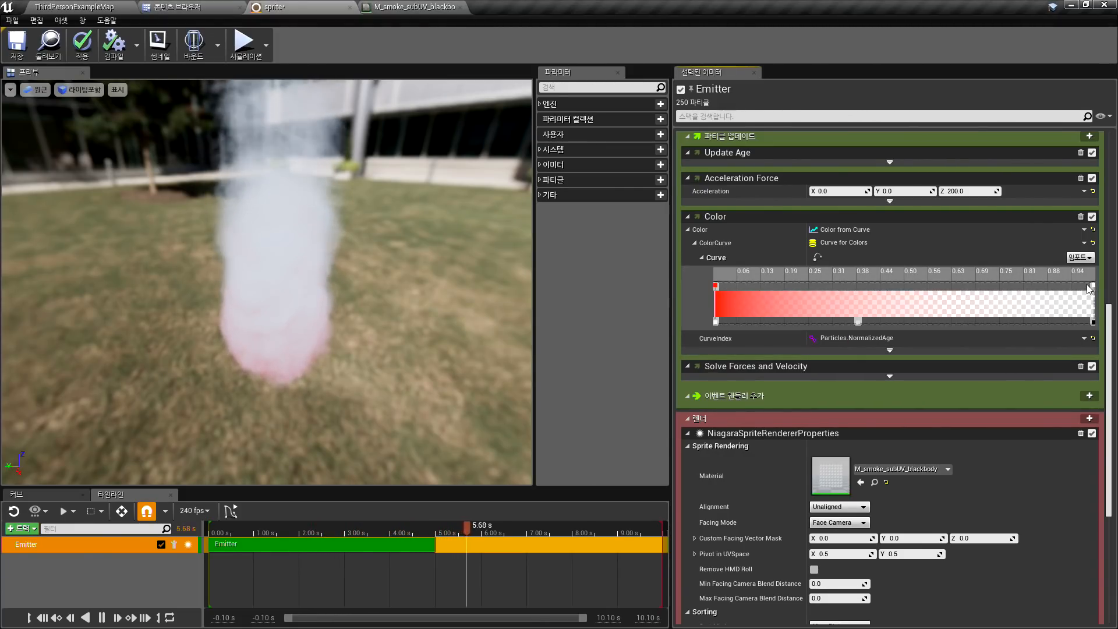
Set the color curve's ending color stop to a saturated yellow, sRGB hex FFE34C00
double_click(1093, 286)
left_click_drag(918, 384, 976, 435)
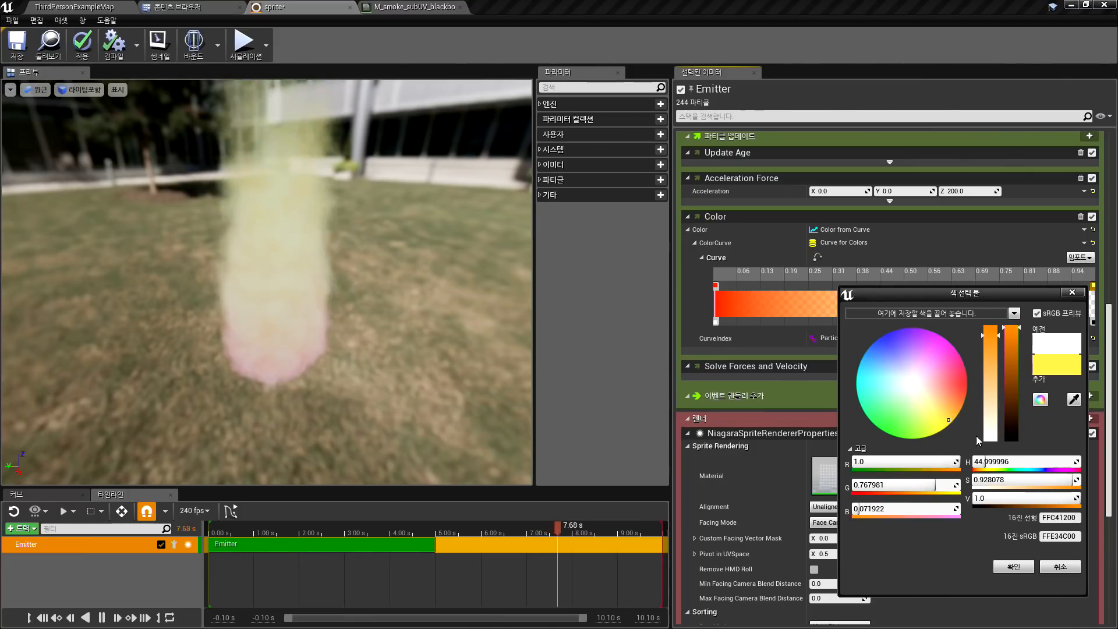
left_click(1013, 566)
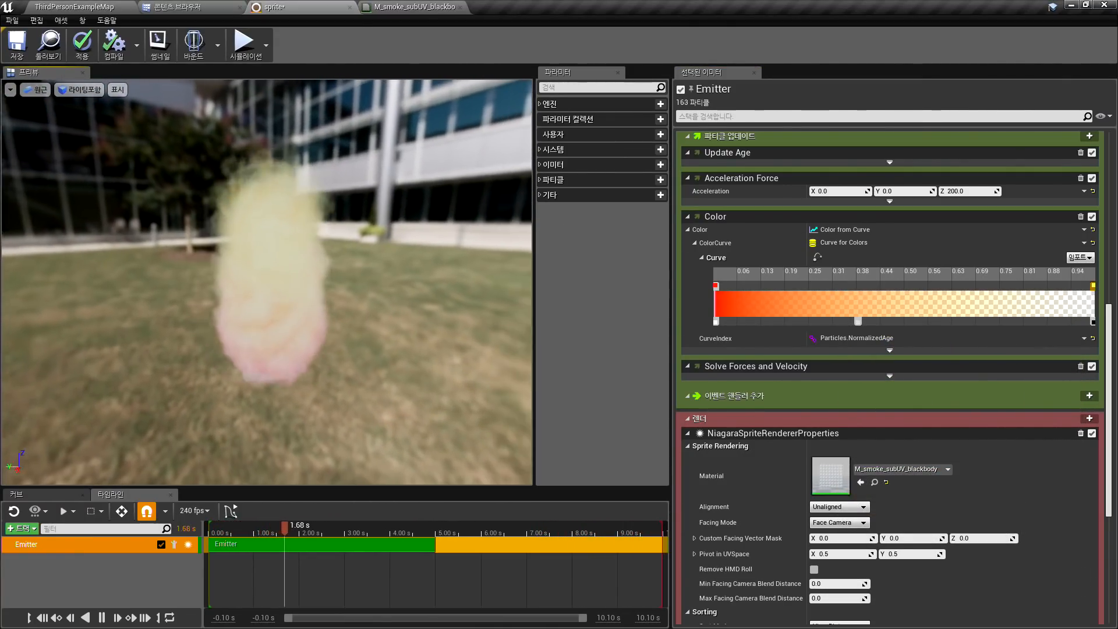
In the M_smoke_subUV_blackbody material, connect the Multiply output to input A of the final Add node, and save the material
left_click(415, 7)
scroll(579, 206, "up", 3)
left_click(579, 206)
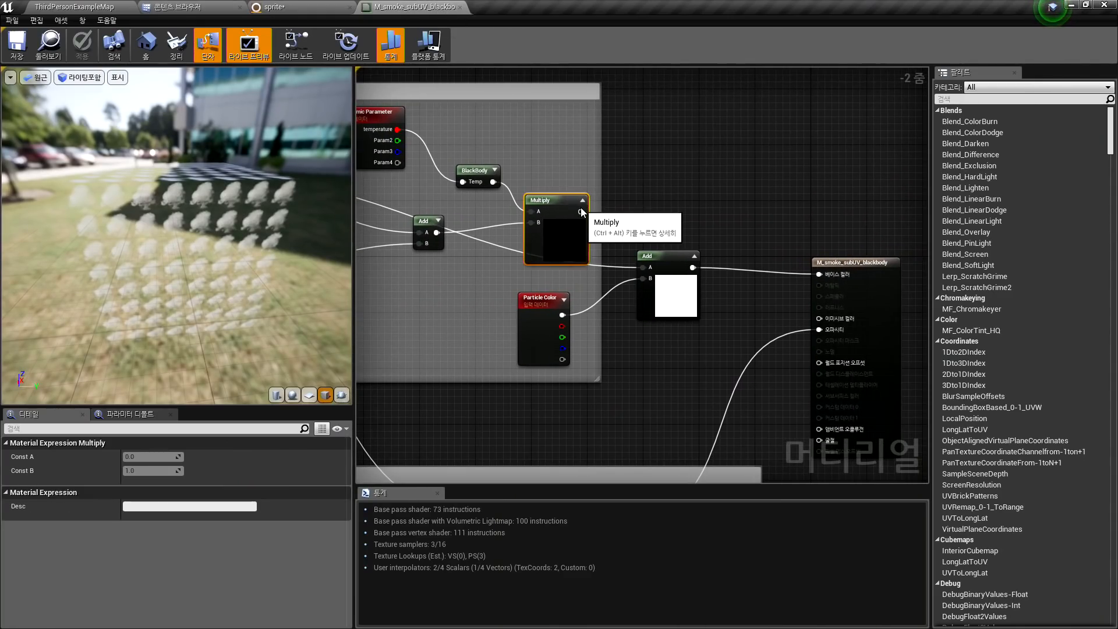
left_click_drag(580, 206, 629, 263)
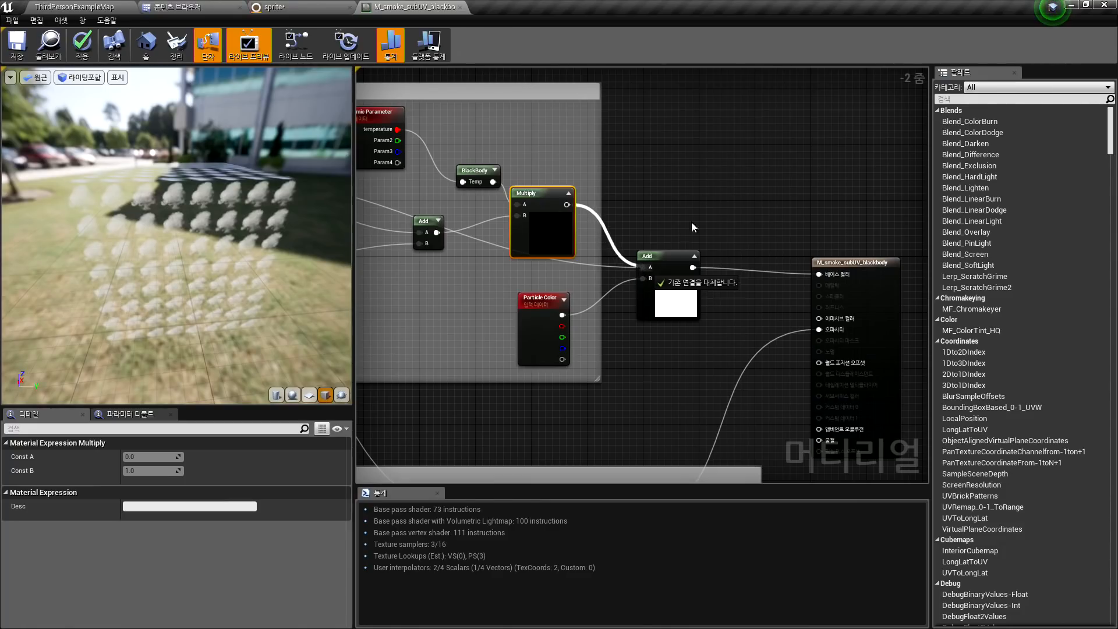
left_click_drag(693, 227, 644, 267)
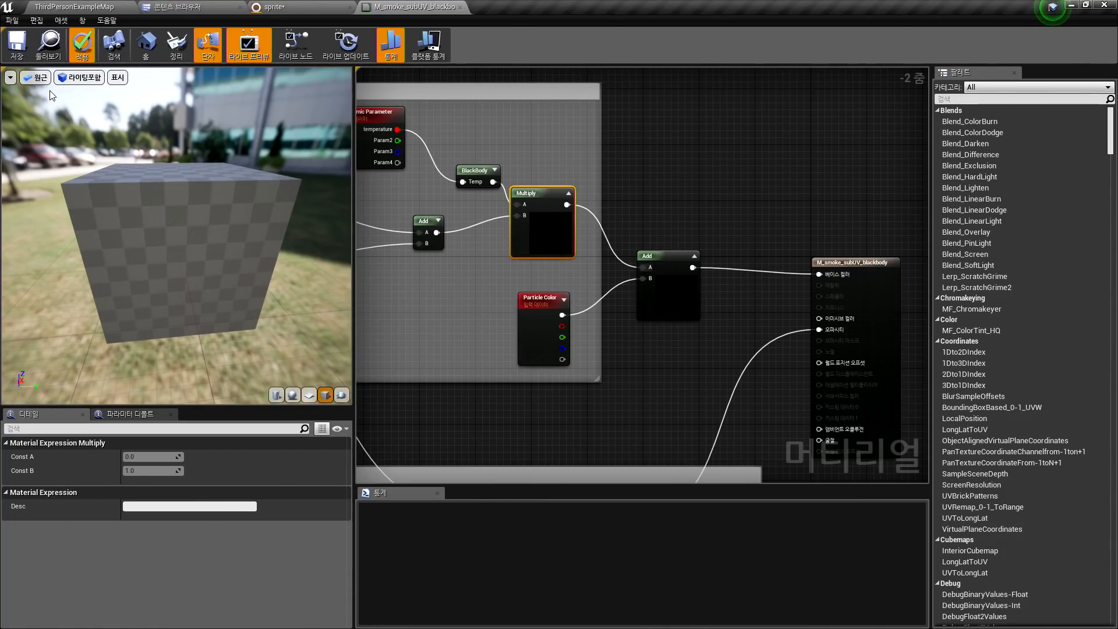
left_click(18, 53)
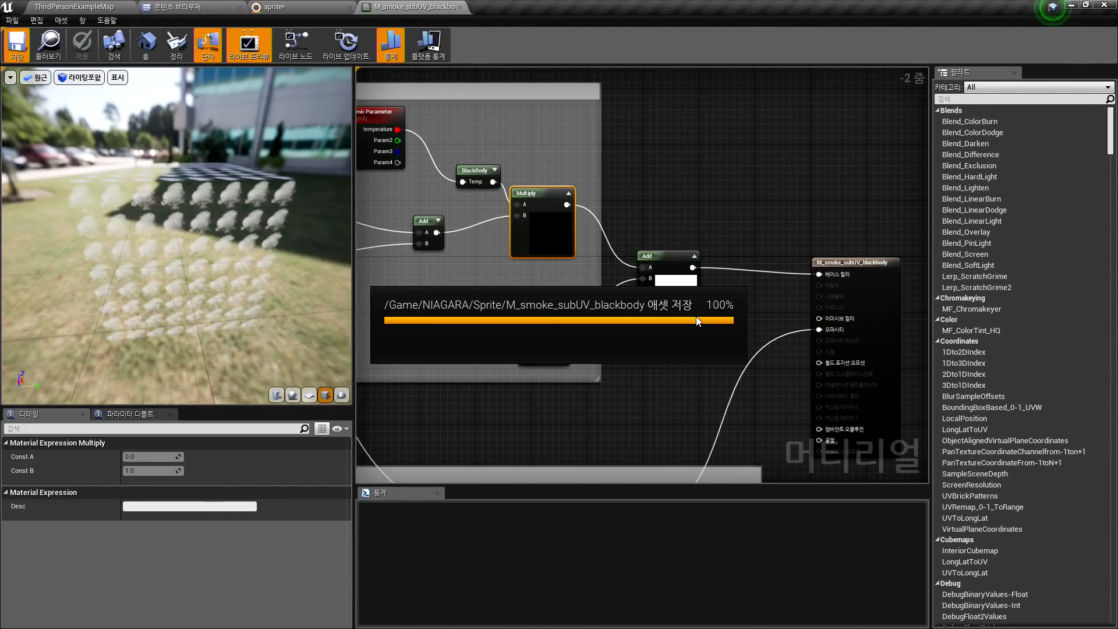
Return to the sprite emitter, check the recolored smoke in its preview, and apply the emitter's changes
left_click(303, 7)
left_click_drag(234, 287, 262, 329)
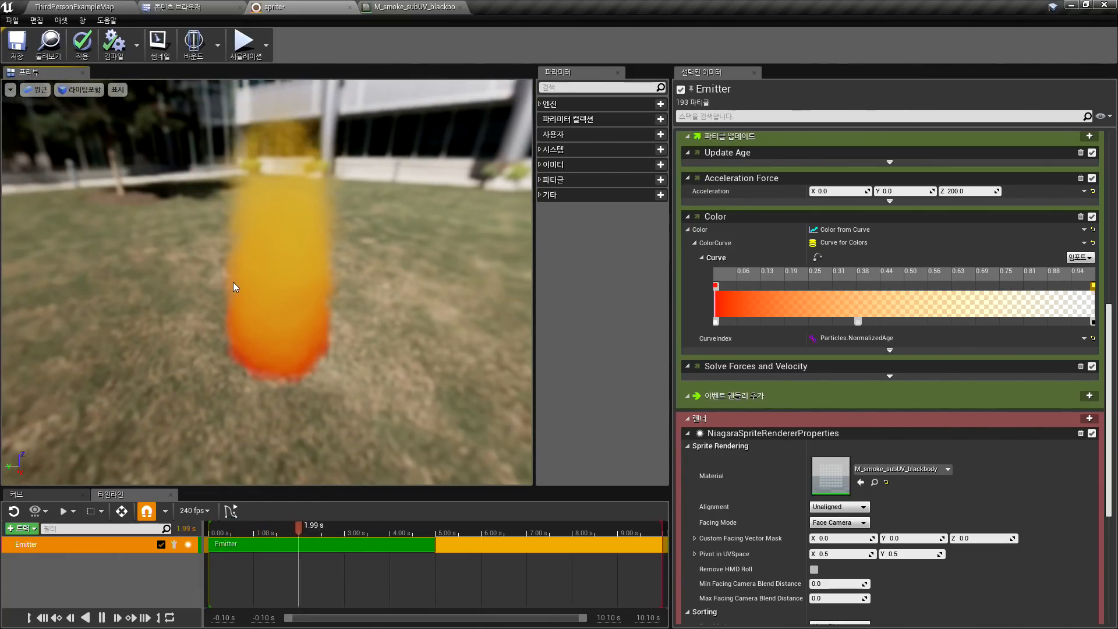
scroll(852, 378, "up", 6)
scroll(852, 372, "up", 5)
scroll(852, 373, "down", 3)
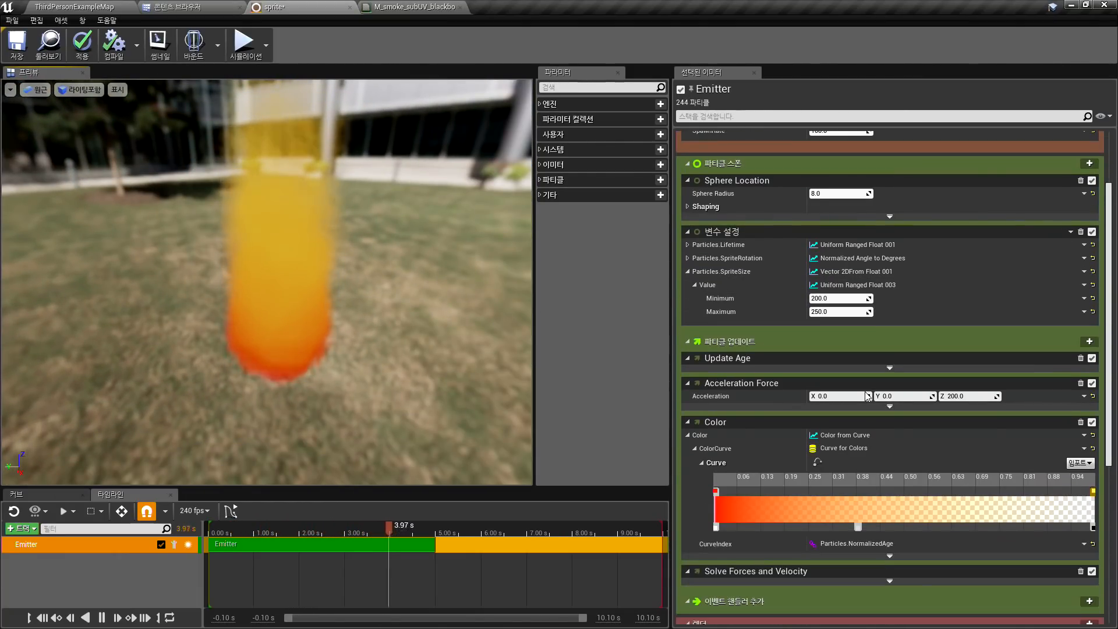
left_click(82, 44)
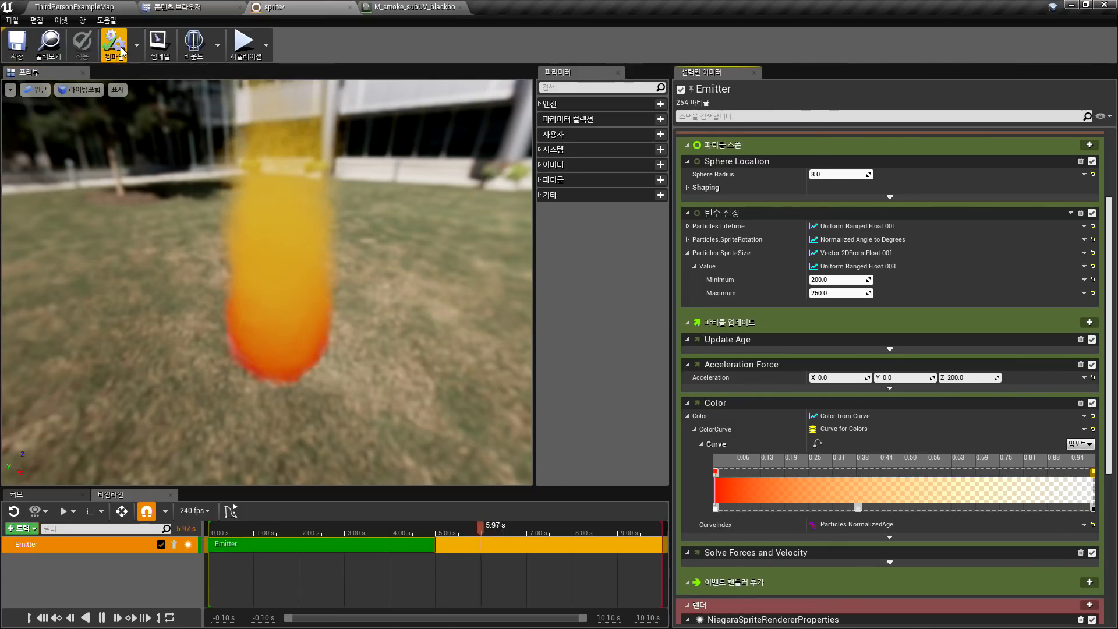
Close the emitter editor and create a Niagara system from the sprite emitter in the test04 folder
left_click(349, 7)
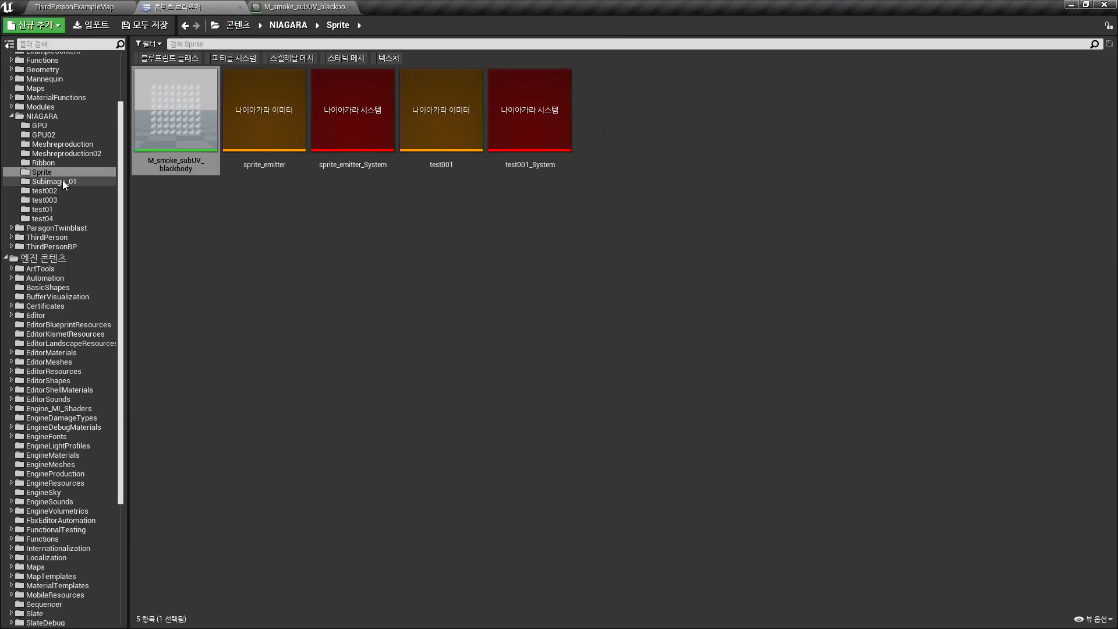
left_click(186, 108)
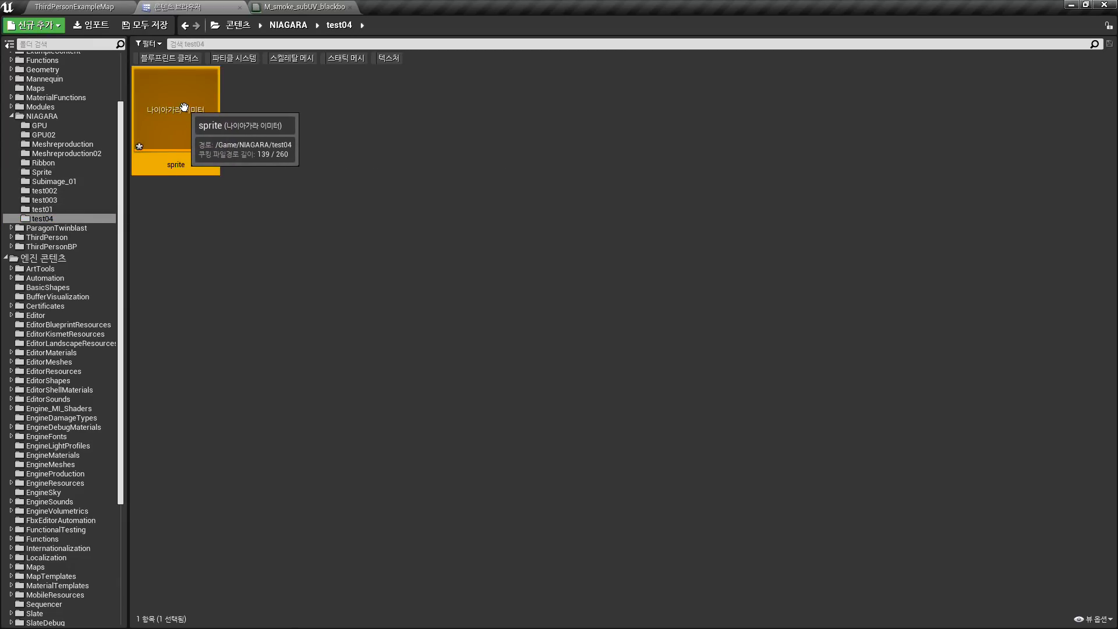
right_click(187, 109)
left_click(257, 123)
left_click(313, 218)
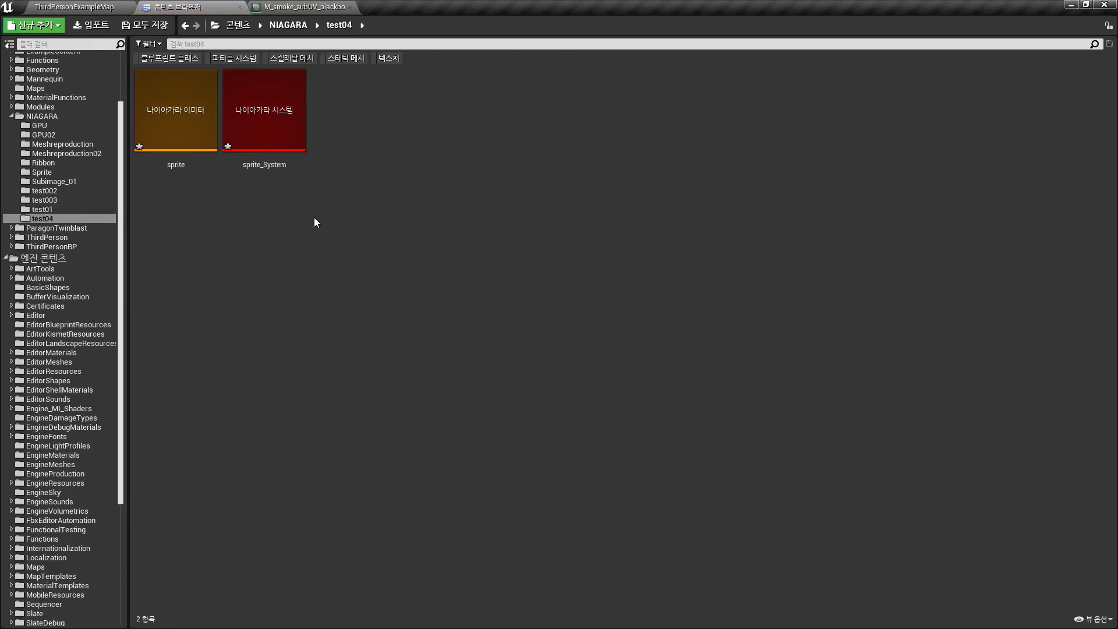
Open sprite_System, orbit its preview to check the effect, and save the system
double_click(255, 95)
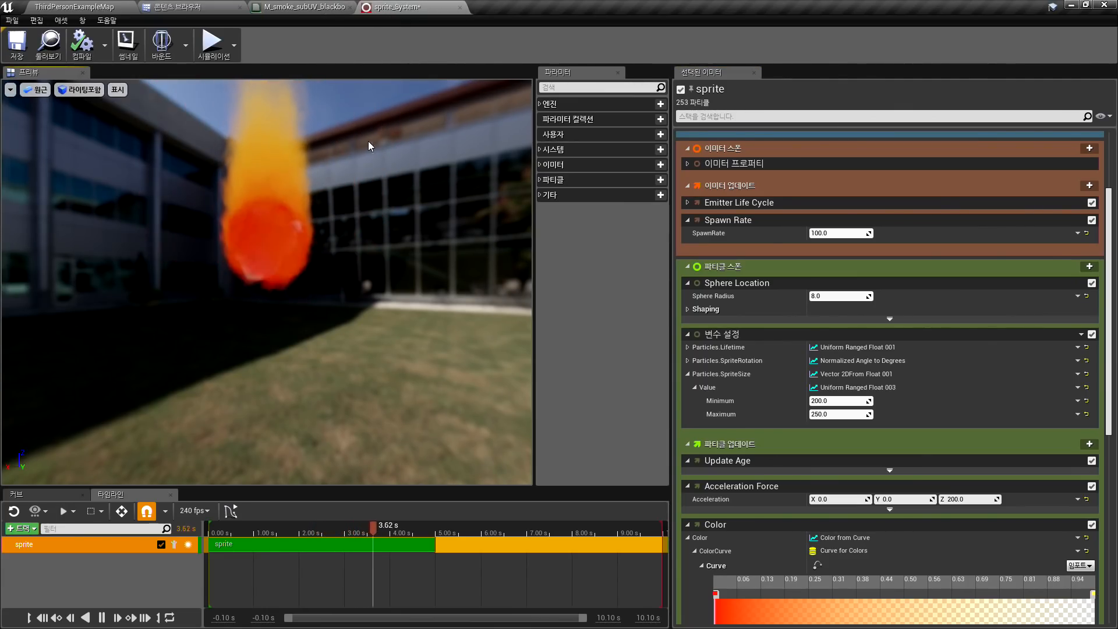
left_click_drag(266, 311, 290, 350)
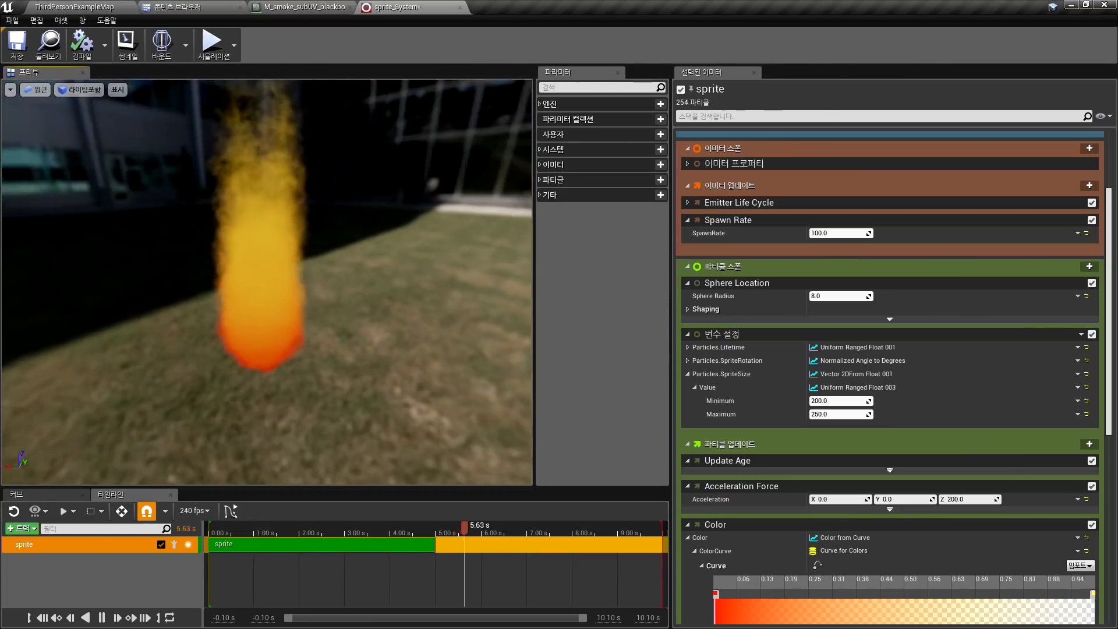
left_click_drag(365, 187, 379, 182)
left_click(17, 50)
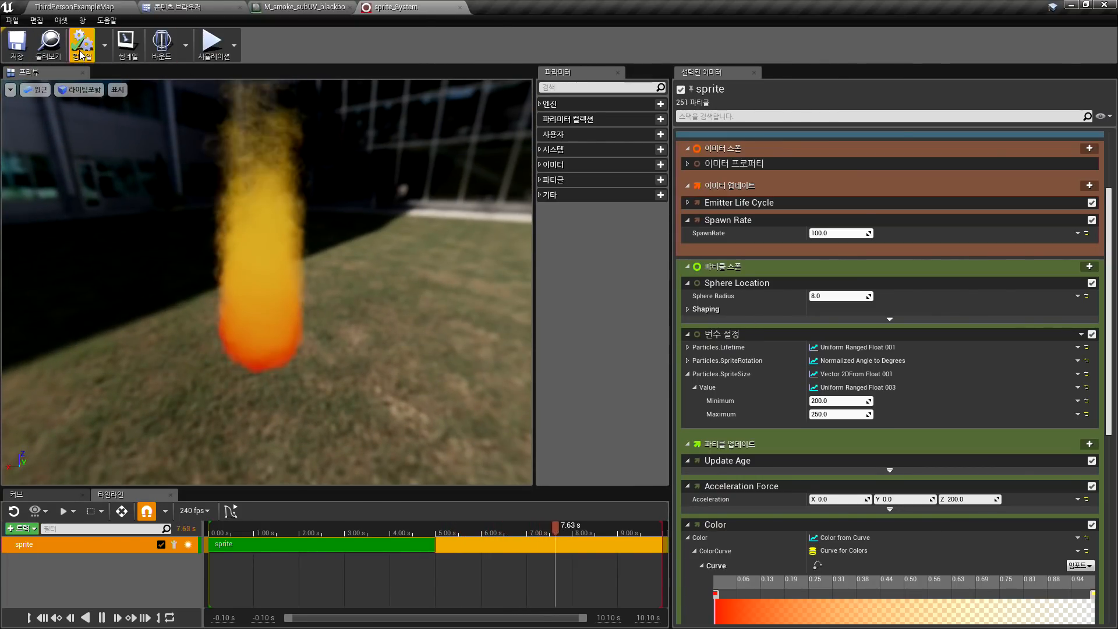
left_click(50, 46)
Switch to the level editor and open the recent level Niagara02
left_click(79, 8)
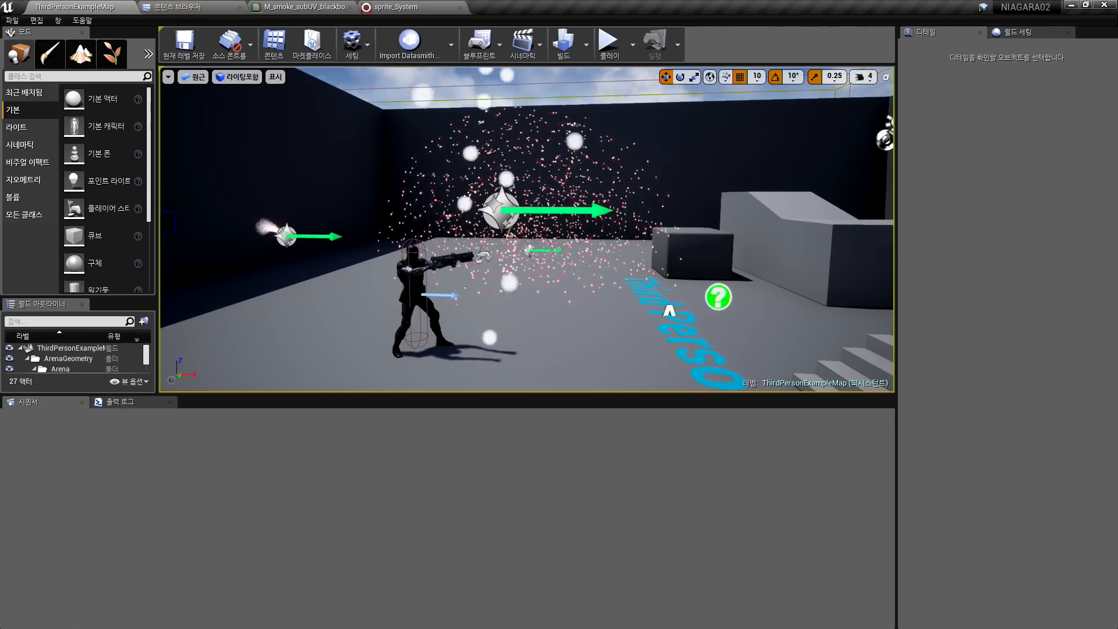
left_click(11, 20)
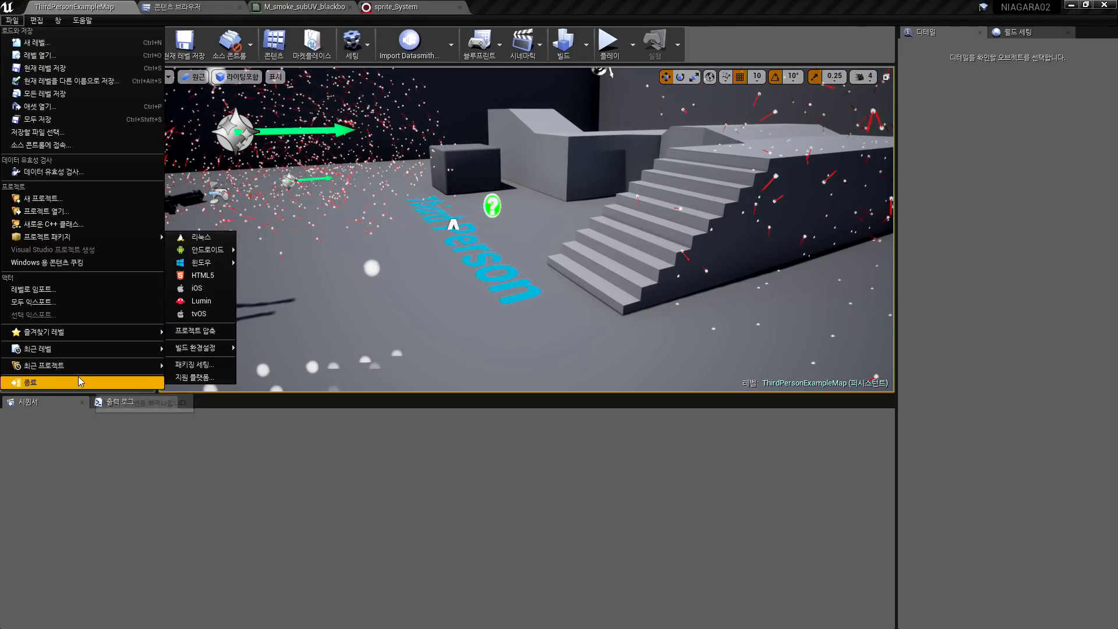
mouse_move(98, 352)
left_click(198, 347)
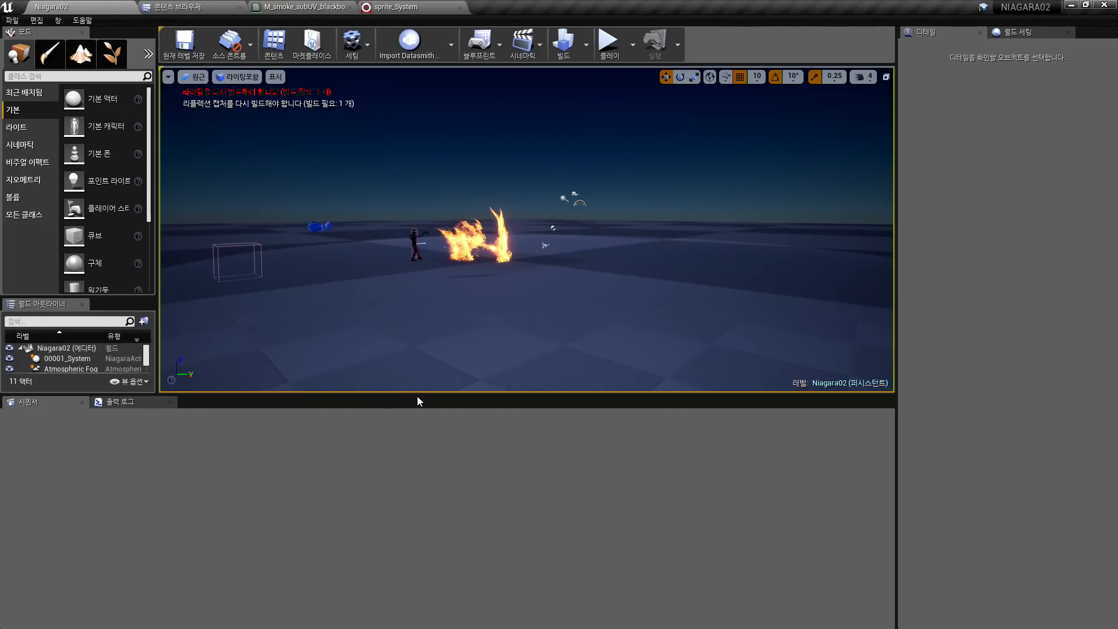
Enlarge the level viewport and place a sprite_System actor on the floor of the Niagara02 level
left_click_drag(436, 586, 457, 567)
key("w")
right_click_drag(433, 326, 365, 357)
right_click(364, 357)
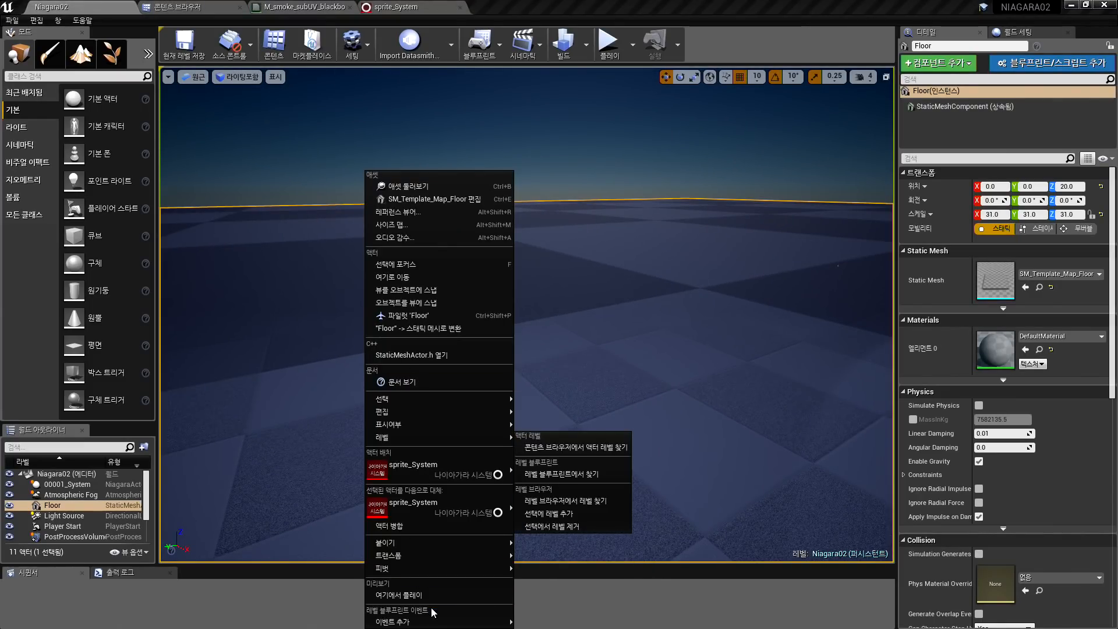
left_click(406, 467)
key("w")
right_click_drag(447, 400, 402, 364)
key("Escape")
key("s")
right_click_drag(584, 344, 617, 345)
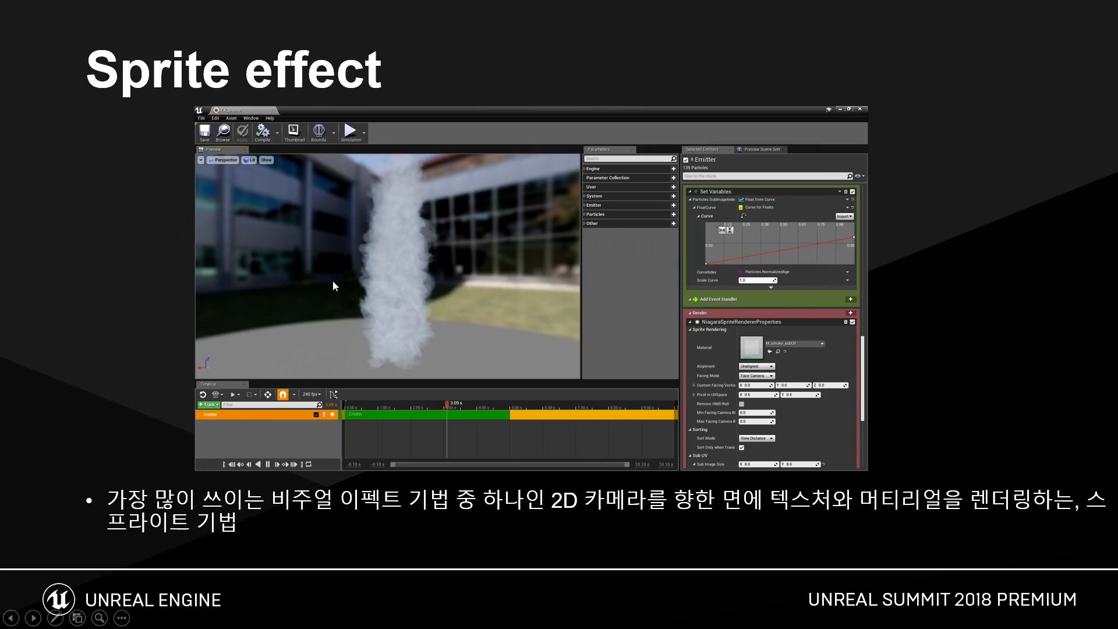
key("Right")
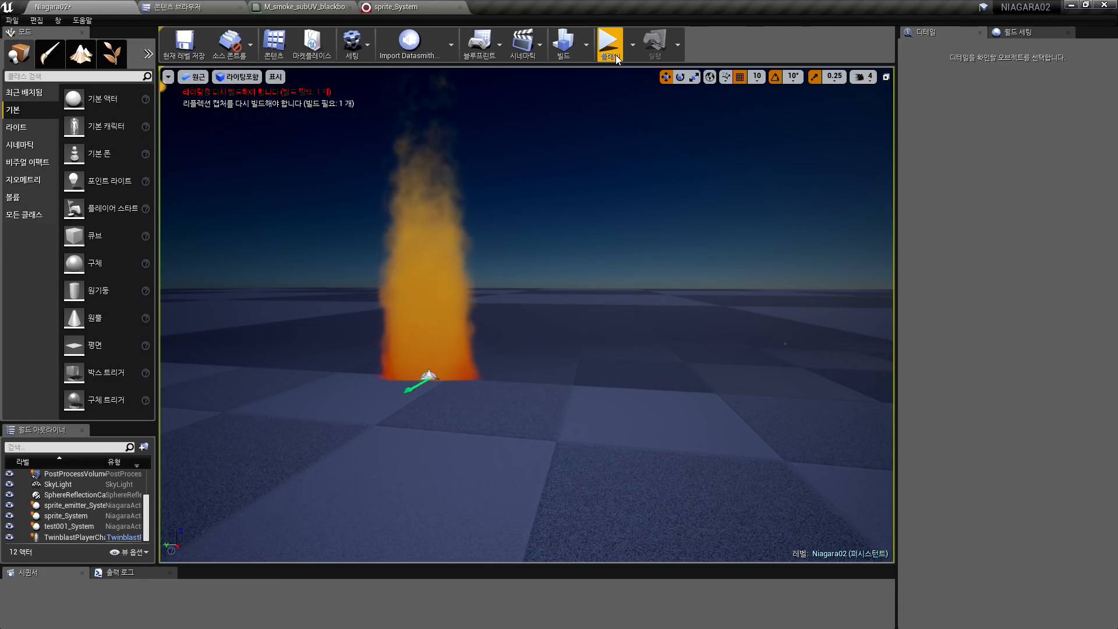
Play the Niagara02 level and run the character past the placed particle effects
left_click(615, 56)
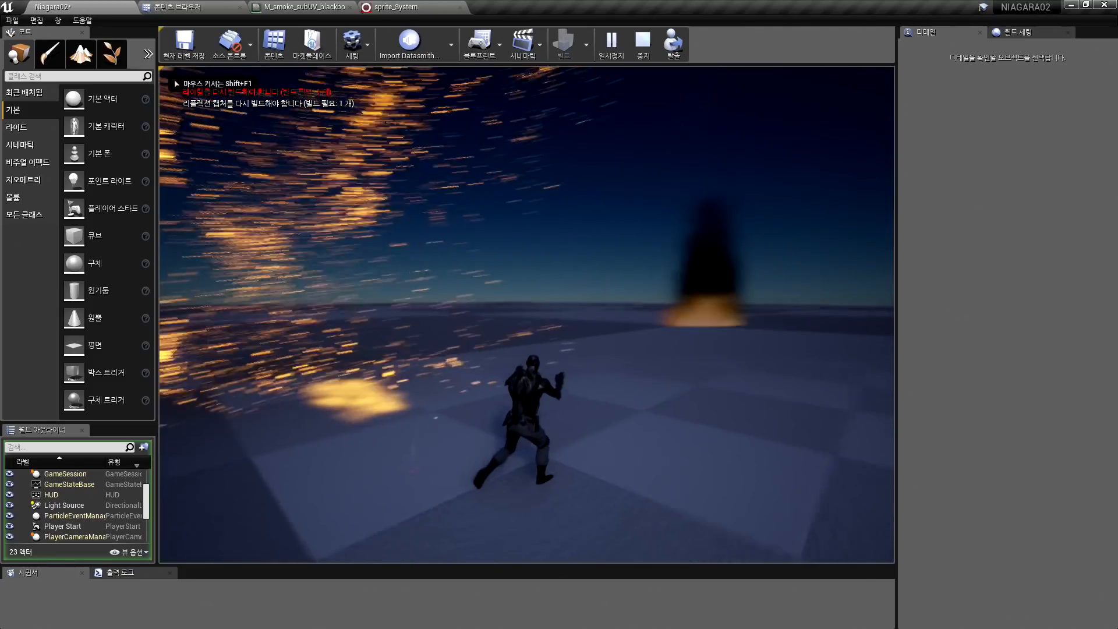
key("w")
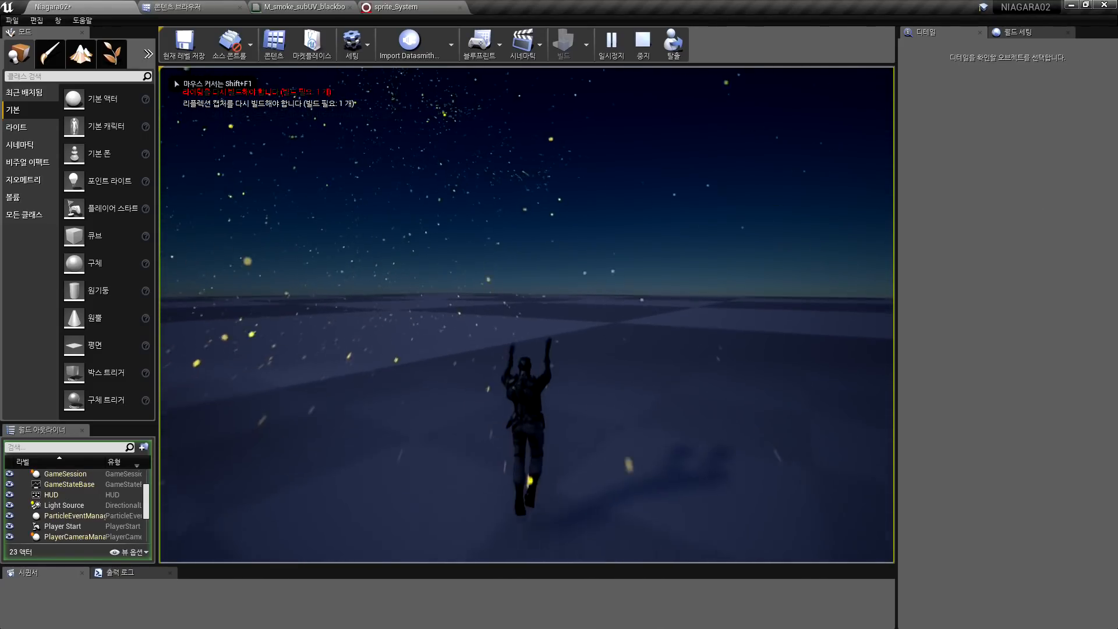
key("w")
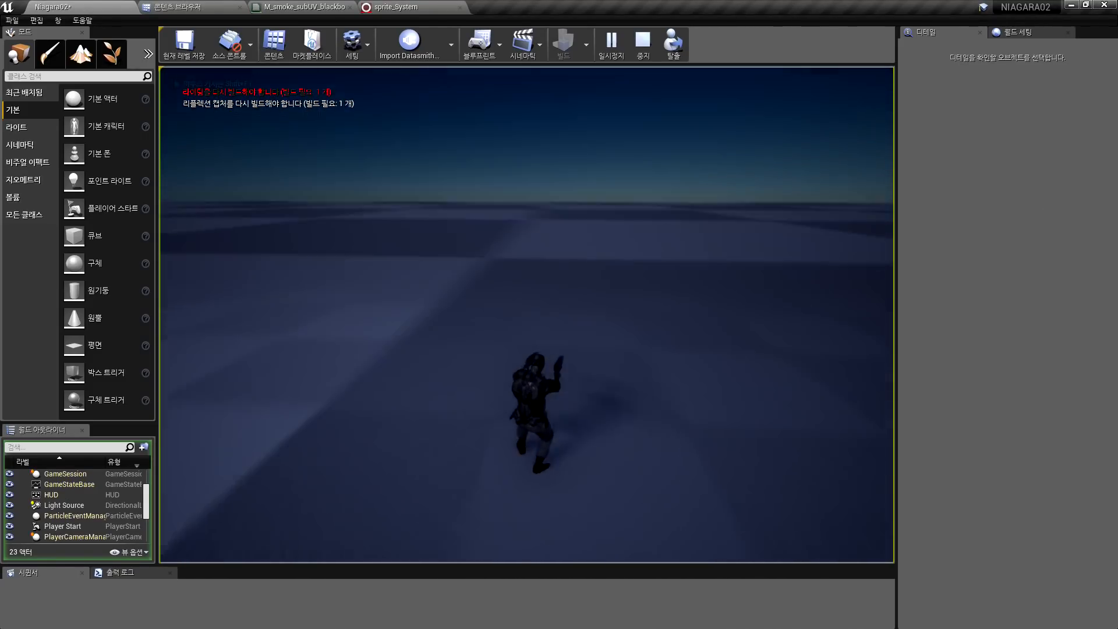
key("w")
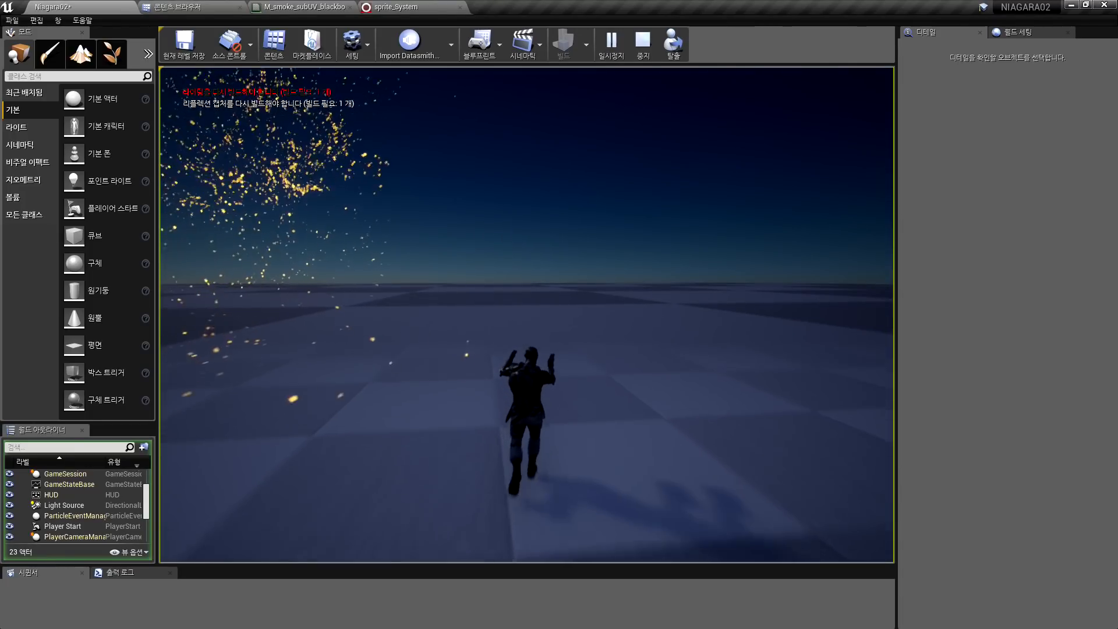
key("w")
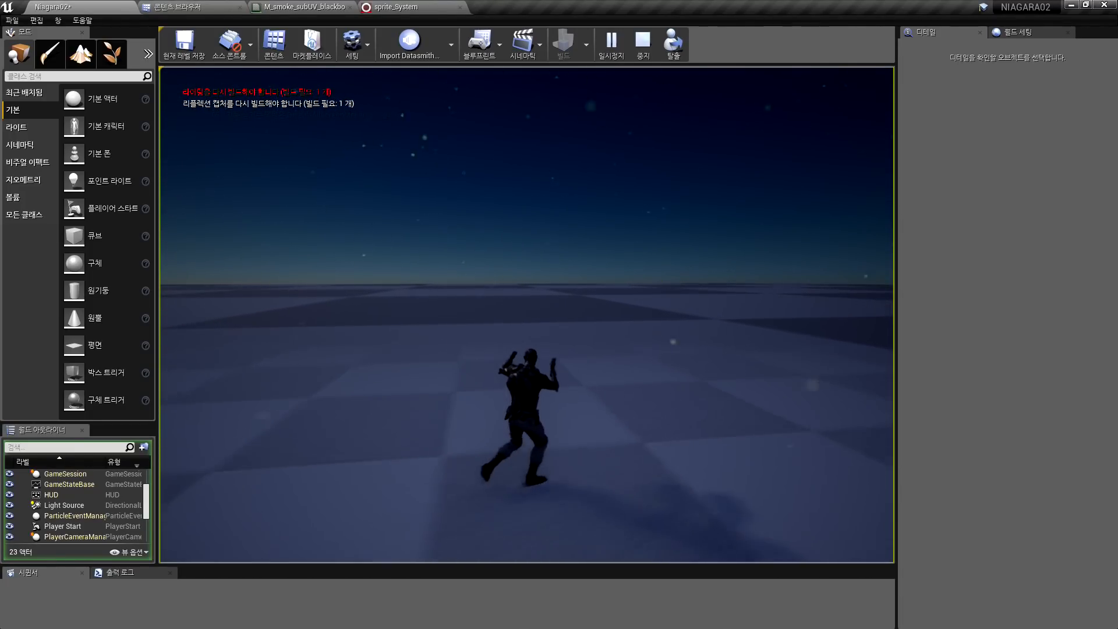
key("w")
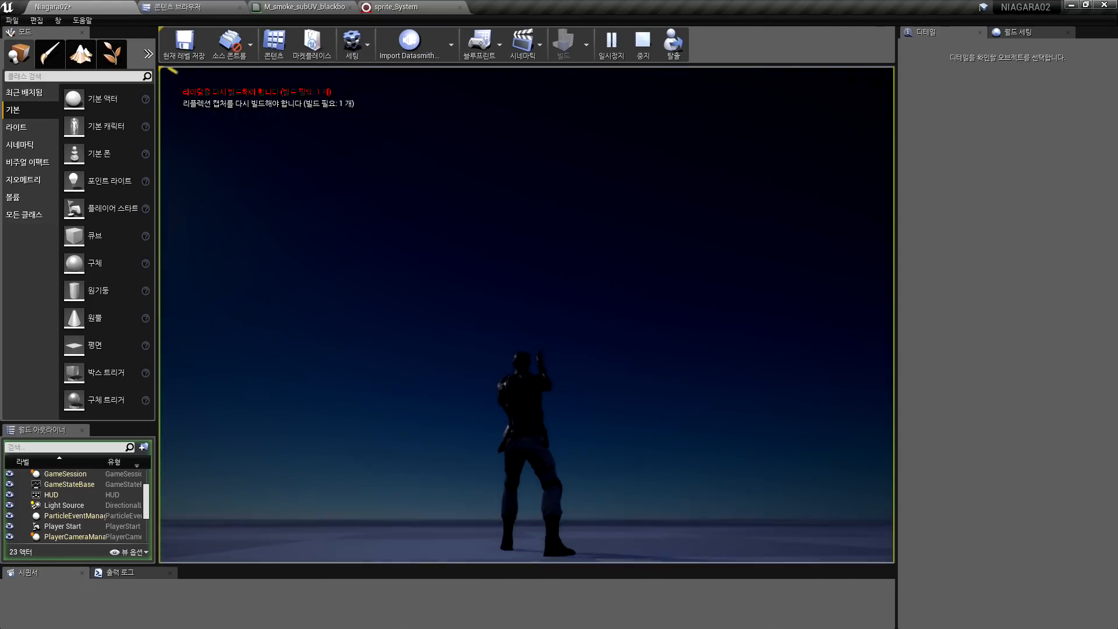
Fire the character's weapon repeatedly into the sky to view its muzzle and projectile effects
left_click(527, 315)
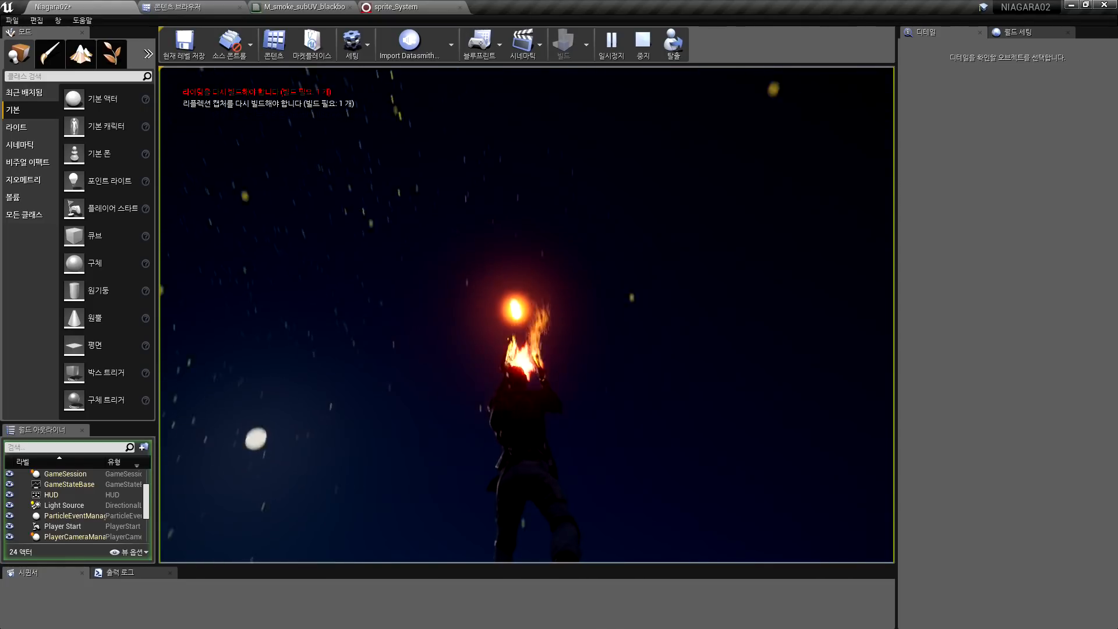
left_click(527, 314)
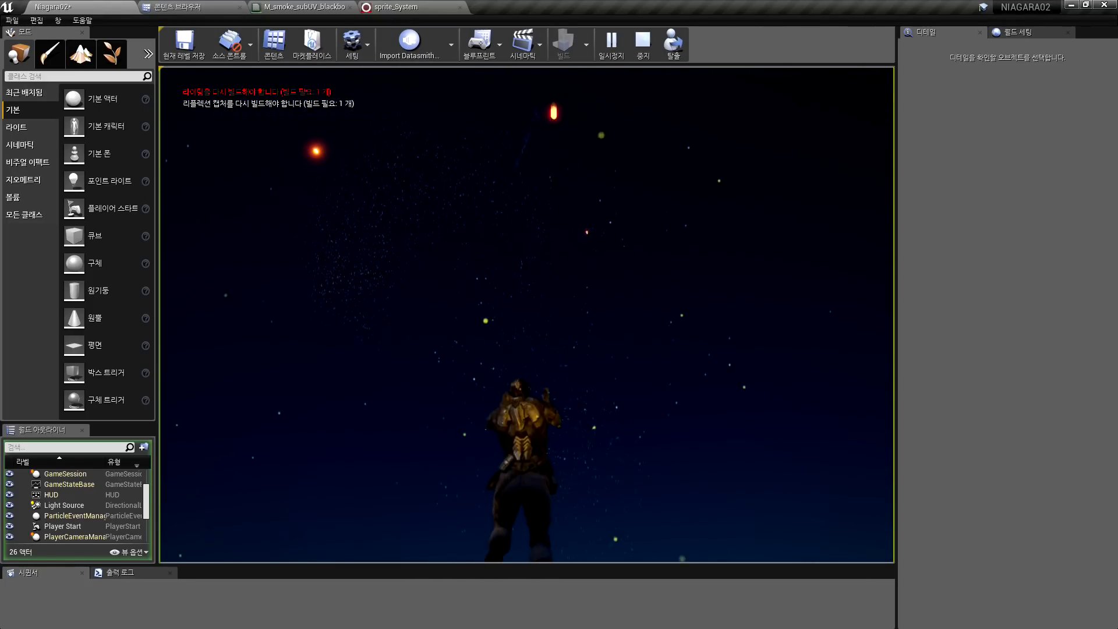
left_click(528, 315)
left_click(527, 314)
left_click(527, 314)
left_click(527, 314)
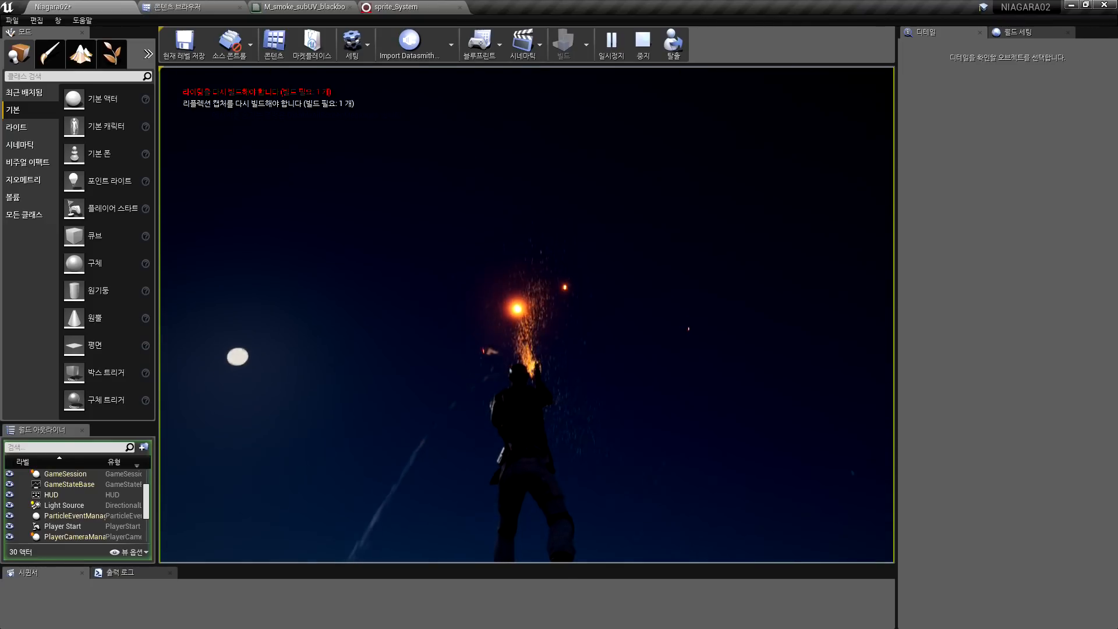
left_click(527, 315)
left_click(527, 314)
left_click(527, 315)
left_click(527, 314)
left_click(527, 314)
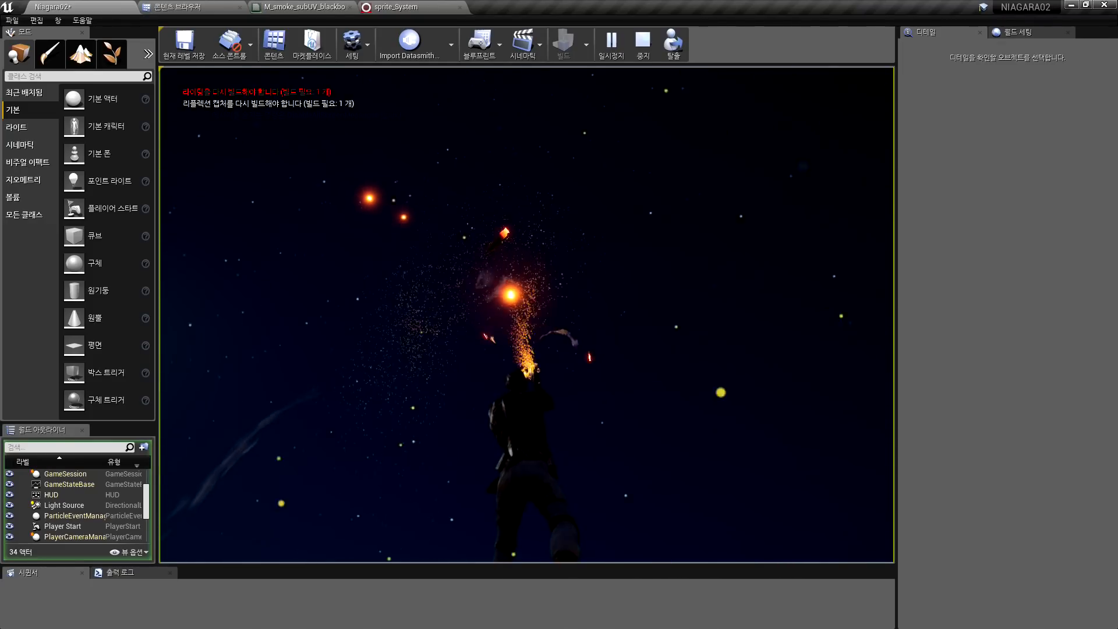
left_click(528, 314)
left_click(527, 314)
left_click(527, 314)
left_click(527, 315)
left_click(527, 315)
left_click(528, 315)
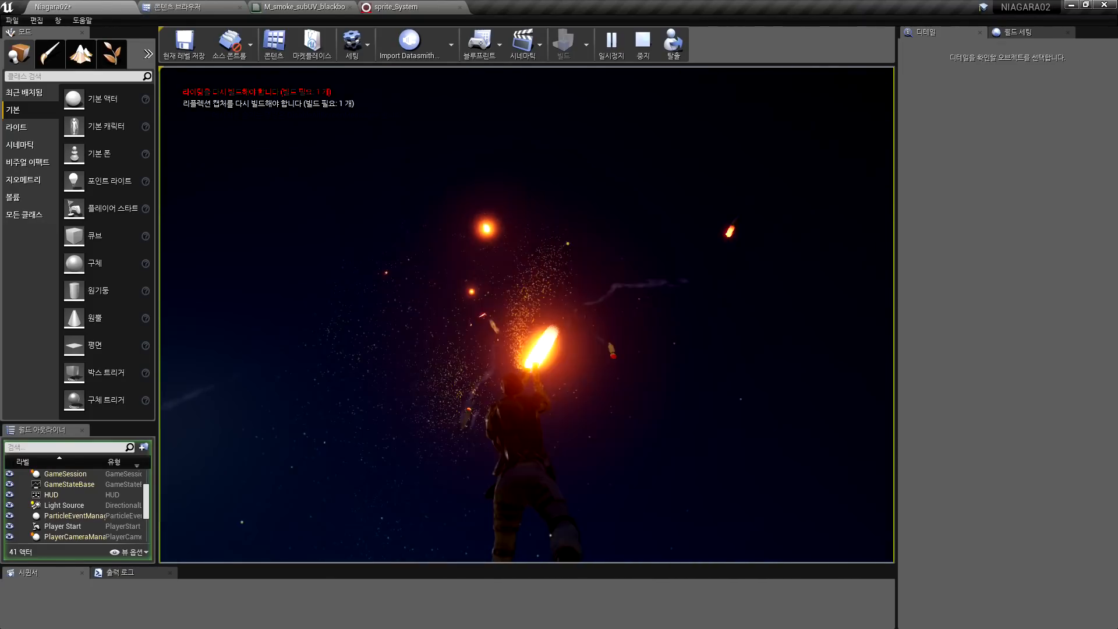
left_click(527, 315)
left_click(527, 314)
left_click(527, 314)
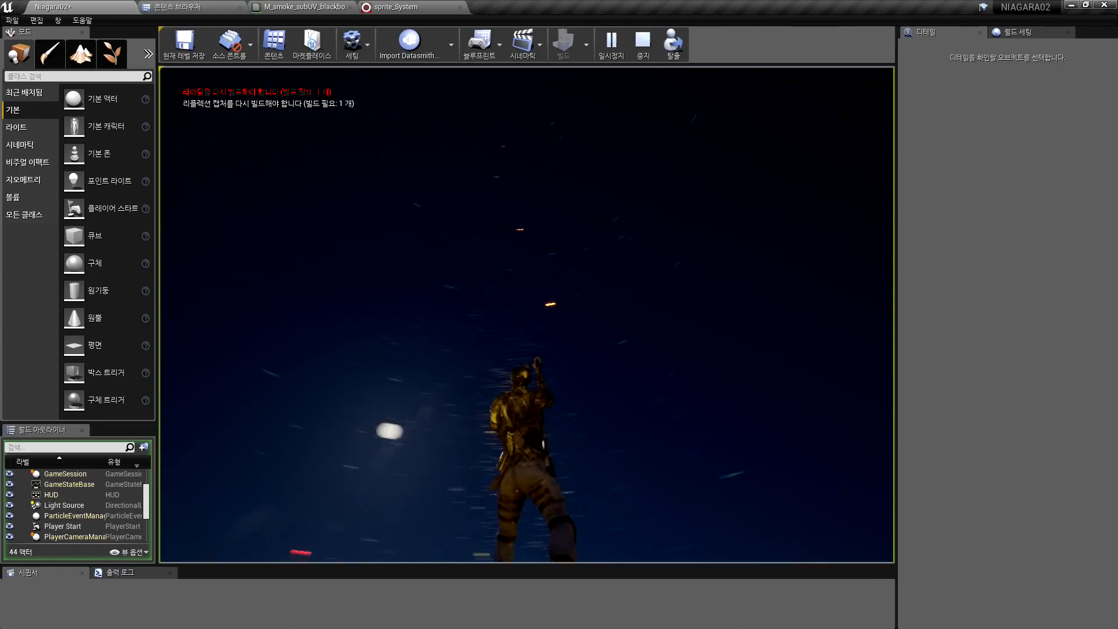
Stop the play session and return to the test04 folder in the Content Browser
key("shift+F1")
key("Escape")
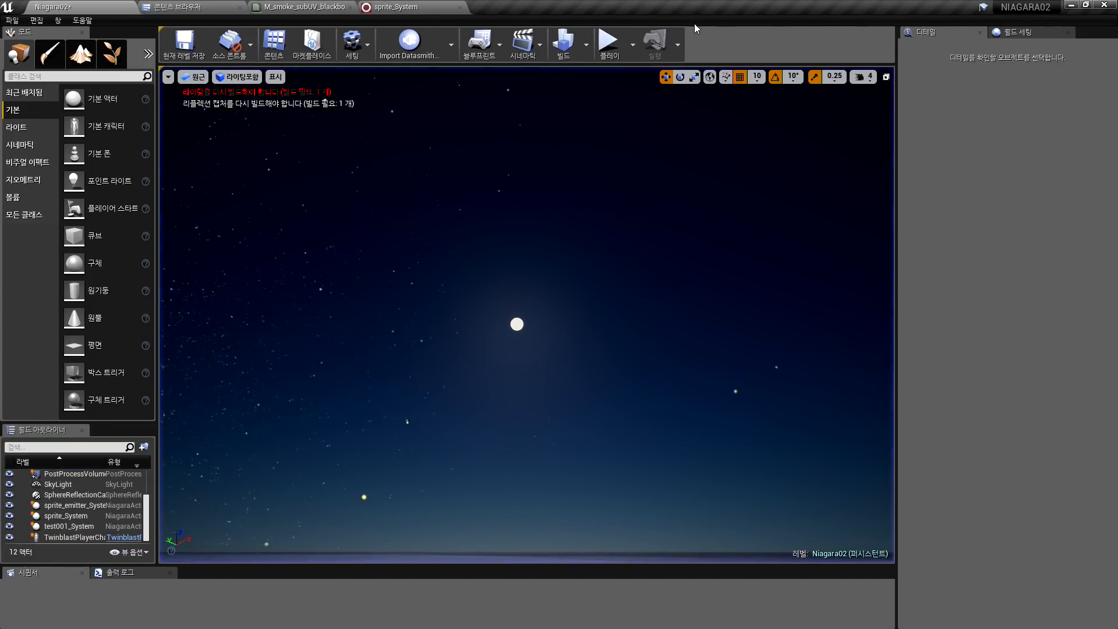
left_click(172, 6)
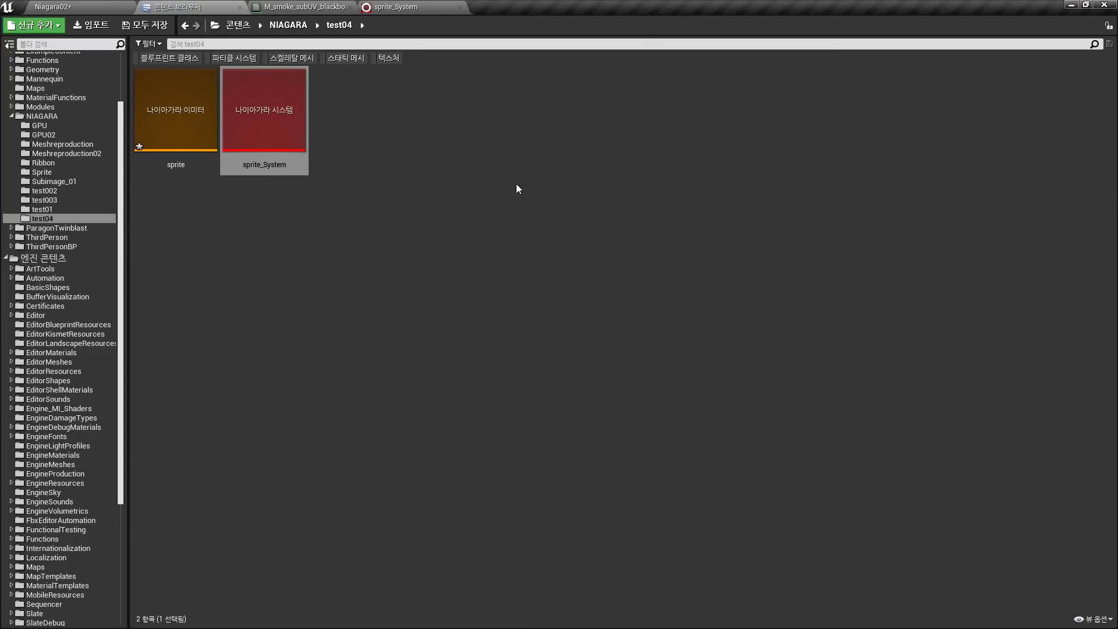
Create a new Niagara emitter named 리본 in the test04 folder and open it for editing
right_click(366, 123)
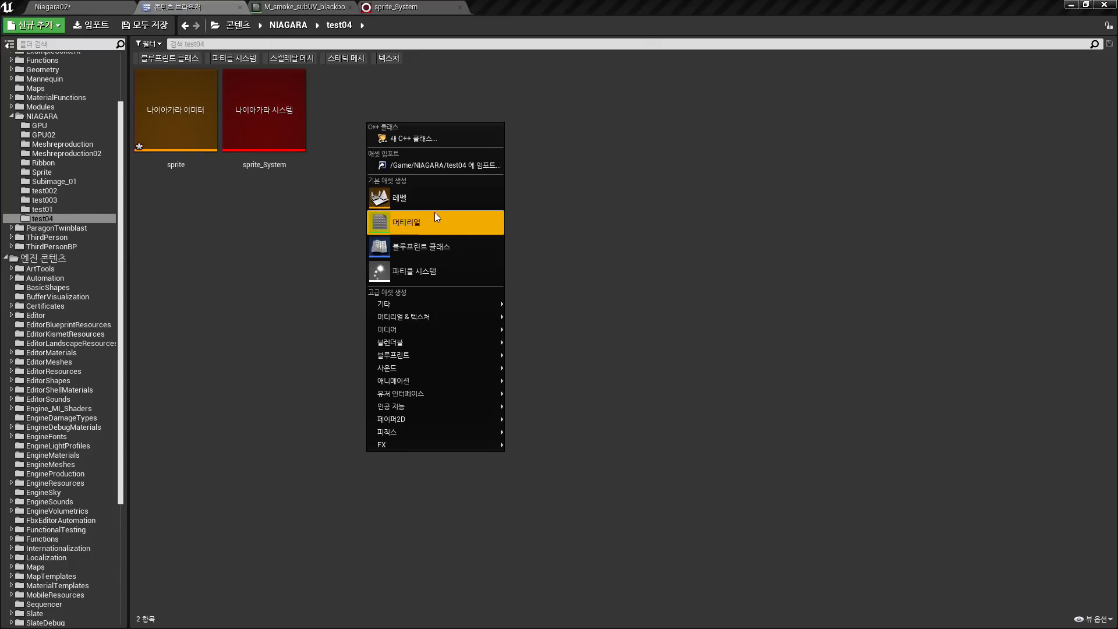
mouse_move(411, 445)
left_click(593, 449)
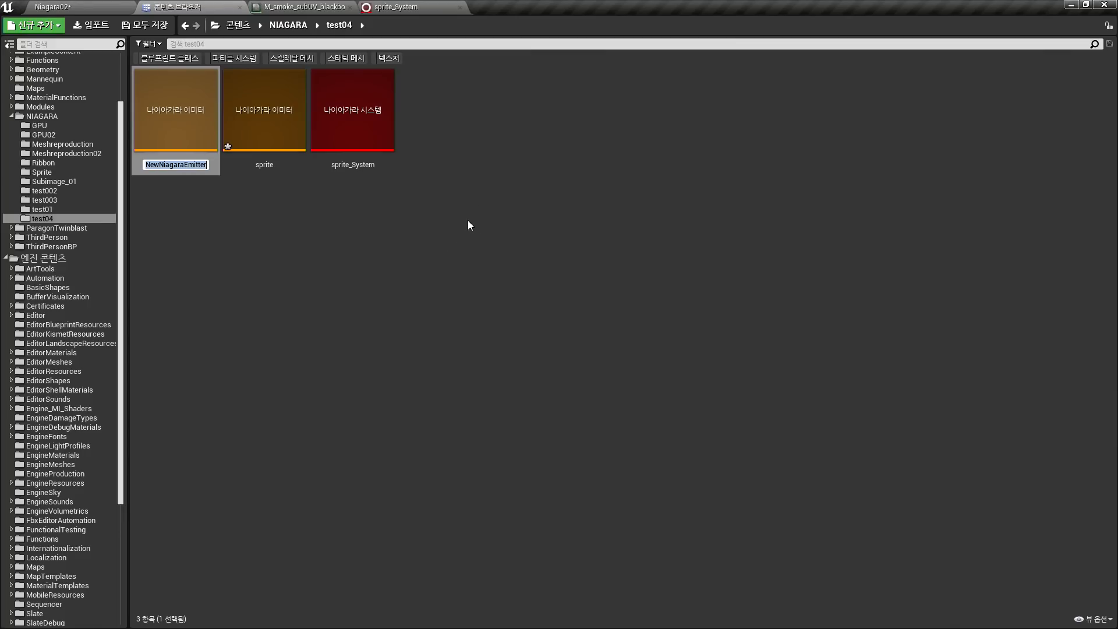
type("리")
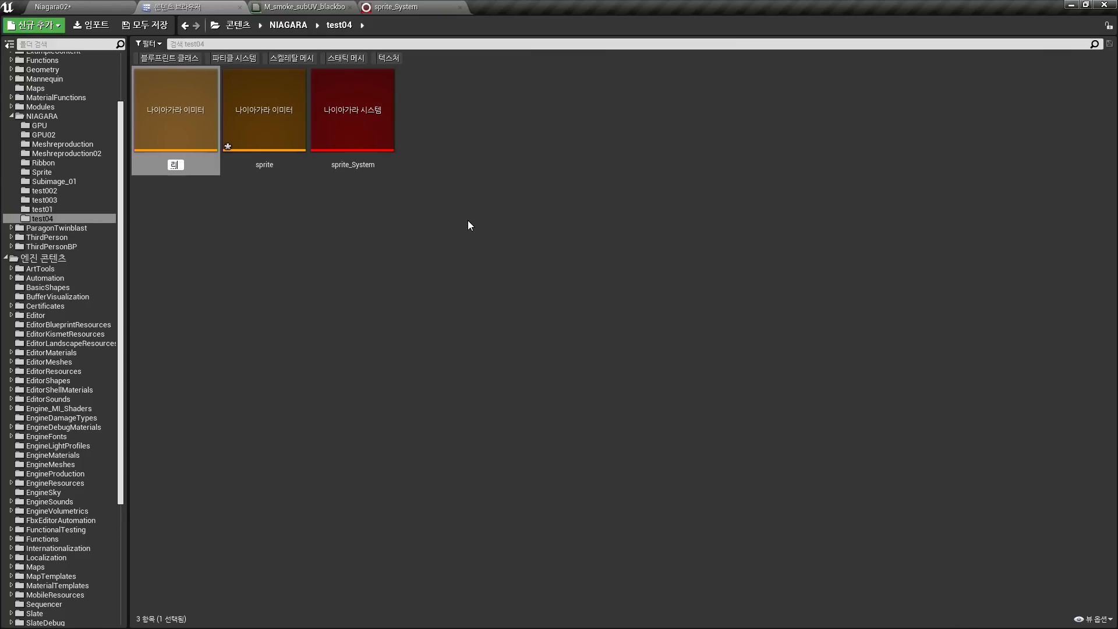
type("본")
key("Return")
key("Return")
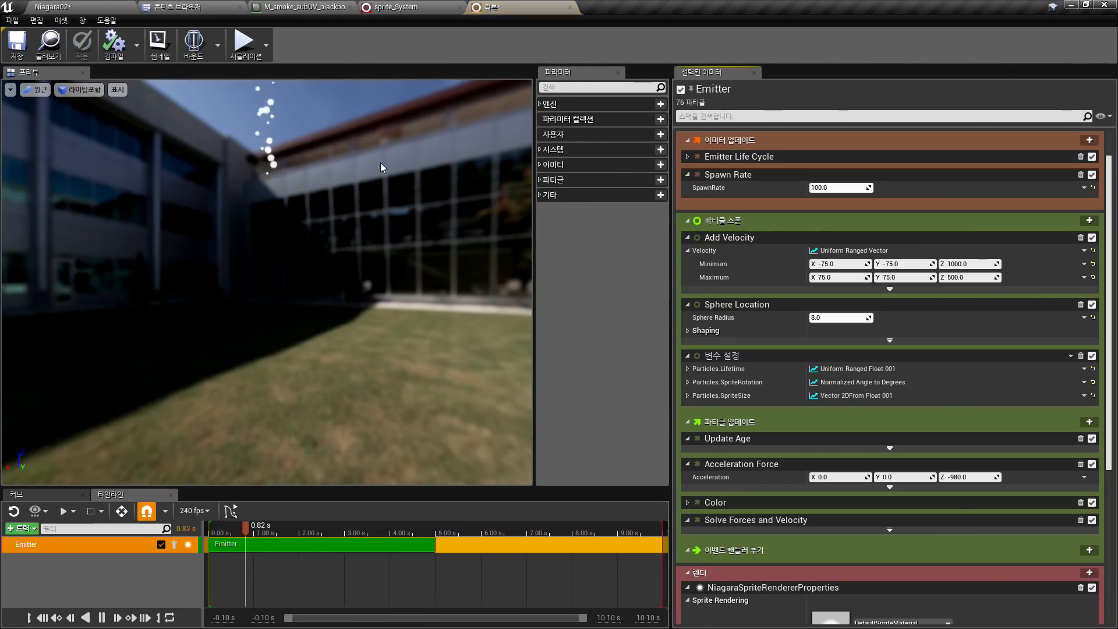
Delete the sprite renderer from the emitter's render stage and bring up the choice of renderers to add
scroll(941, 362, "down", 10)
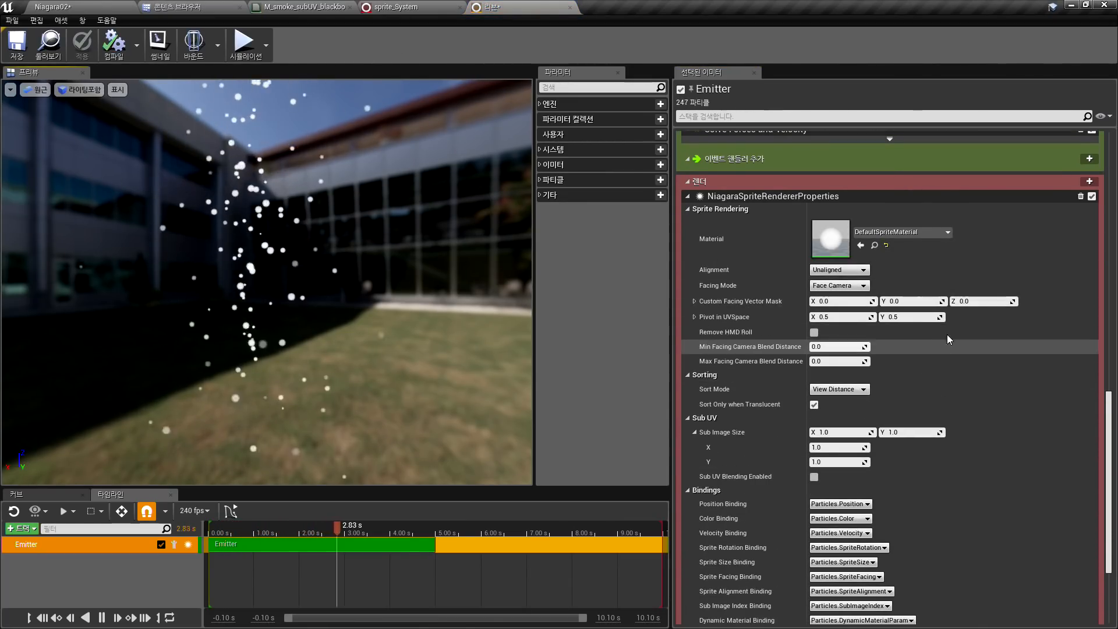
left_click(1081, 196)
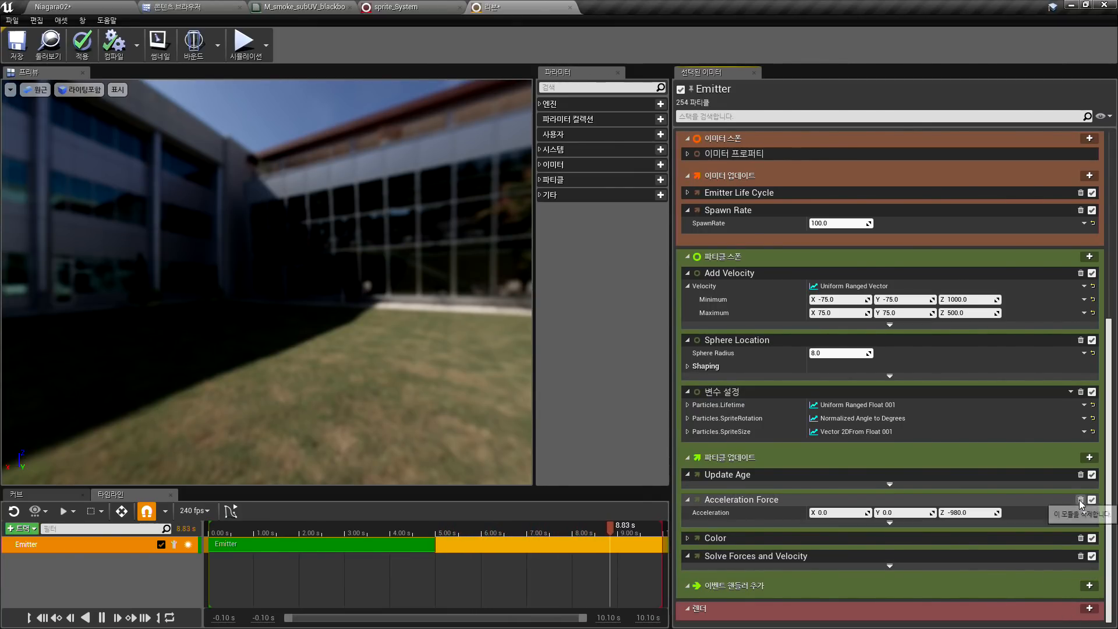
left_click(1090, 608)
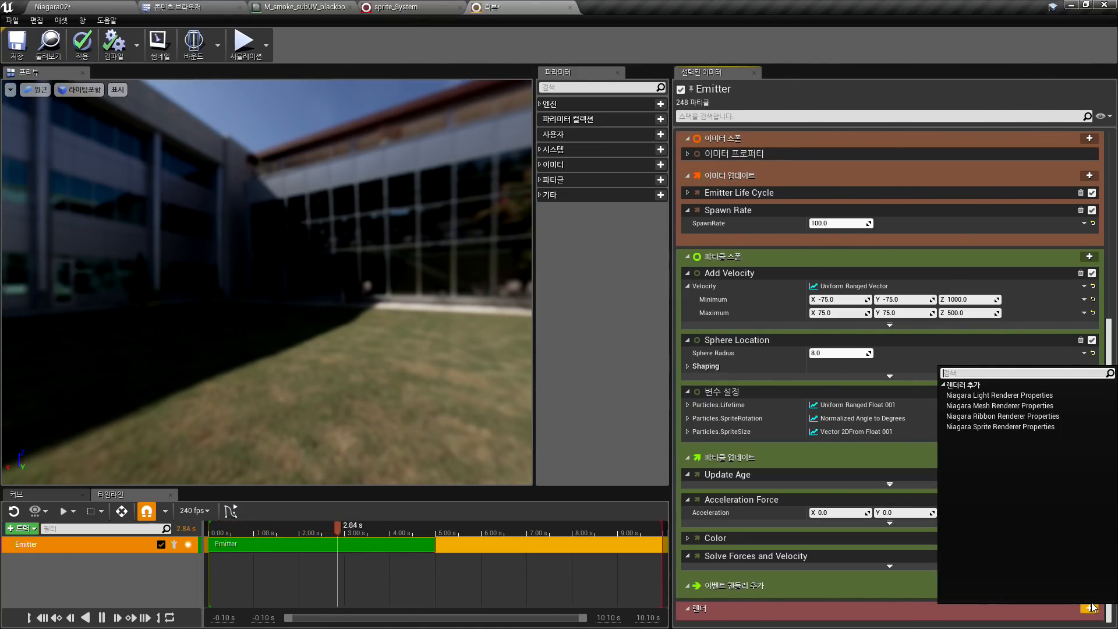
Add a Niagara Ribbon Renderer to the emitter and assign it the M_SimpleBeam02 material from the NIAGARA/Ribbon folder
left_click(985, 416)
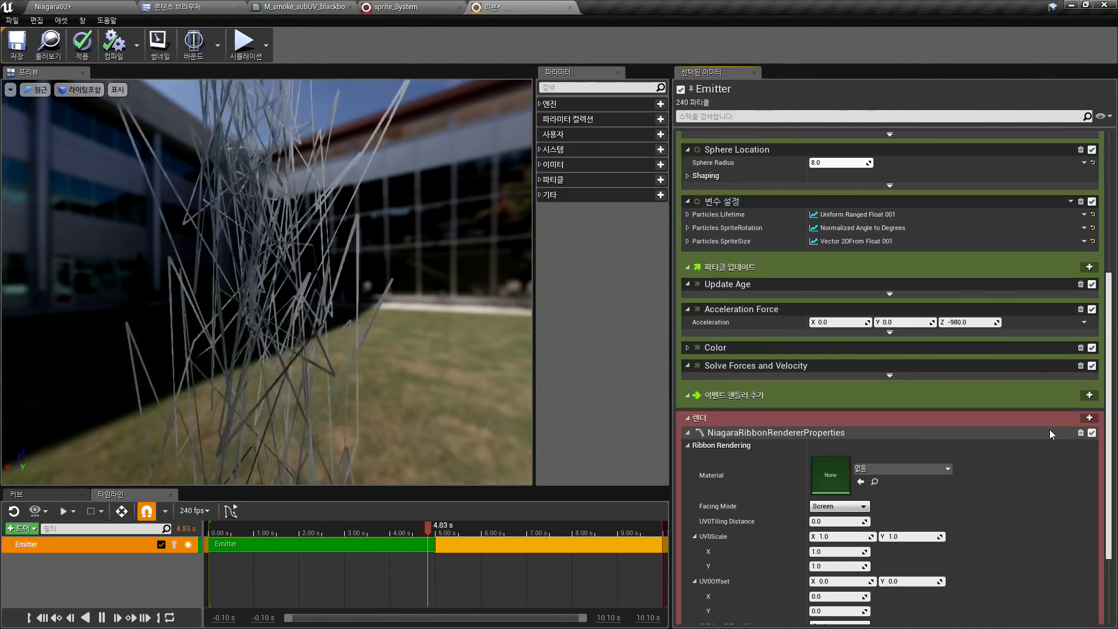
scroll(1025, 430, "down", 5)
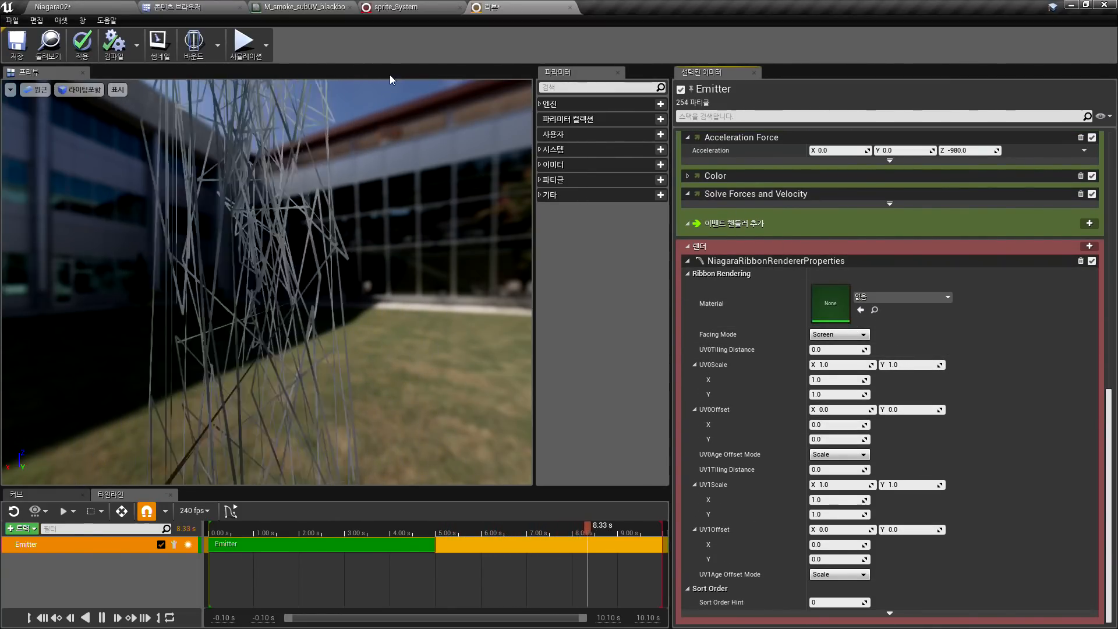
left_click(220, 8)
left_click(65, 236)
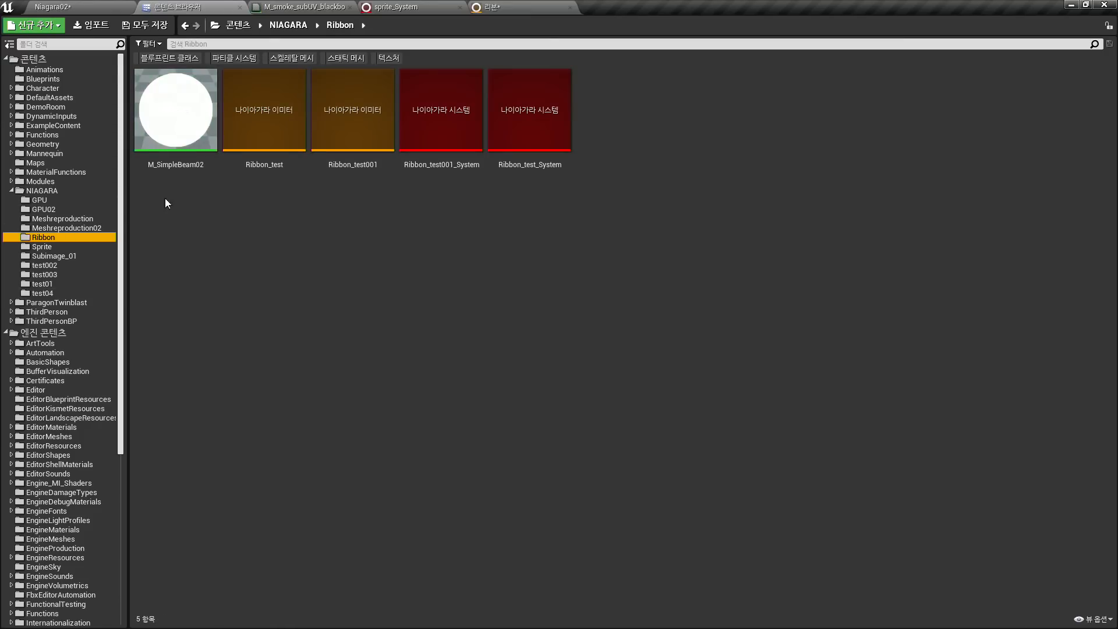
double_click(175, 114)
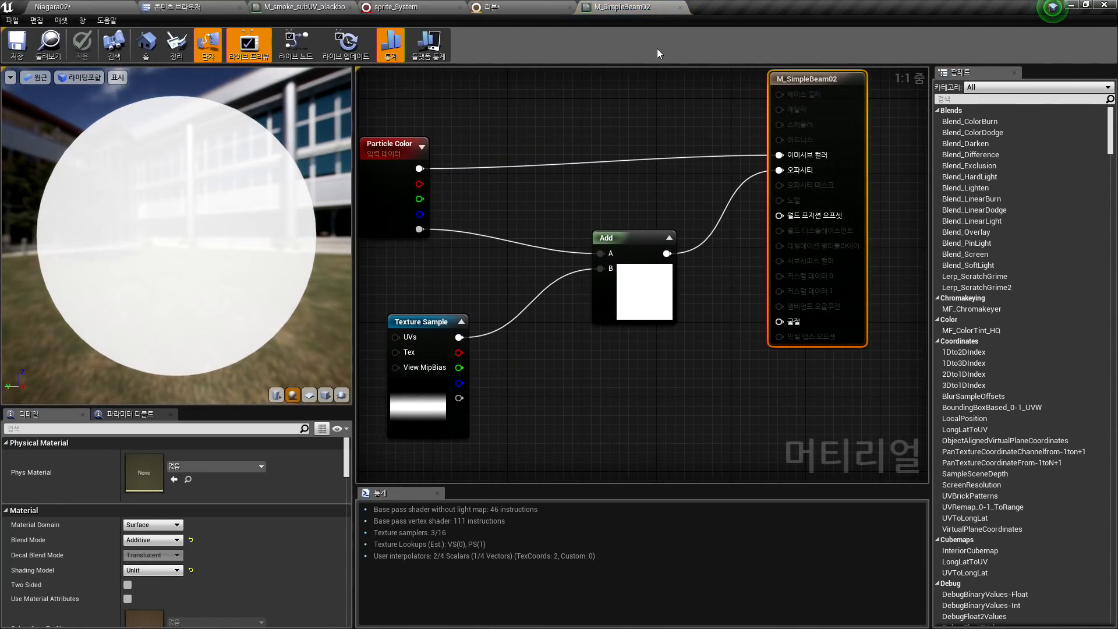
left_click(682, 8)
left_click(861, 310)
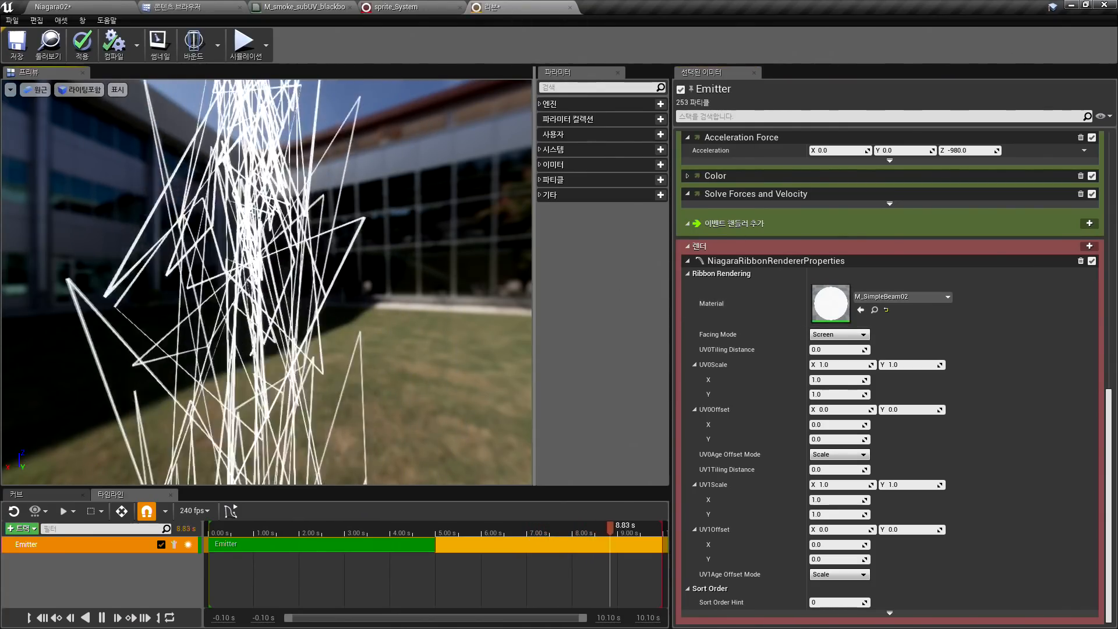
Set the emitter's SpawnRate to 10.0
scroll(894, 326, "up", 8)
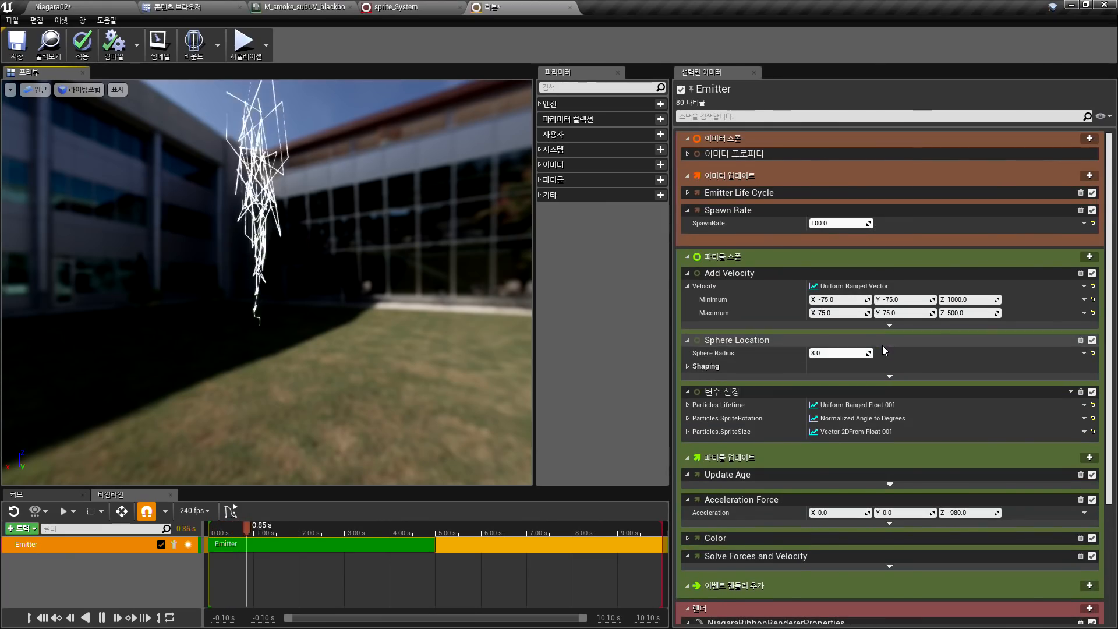
mouse_move(326, 280)
left_mouse_down()
mouse_move(198, 279)
mouse_move(233, 350)
mouse_move(303, 273)
mouse_move(350, 268)
mouse_move(340, 279)
left_mouse_up()
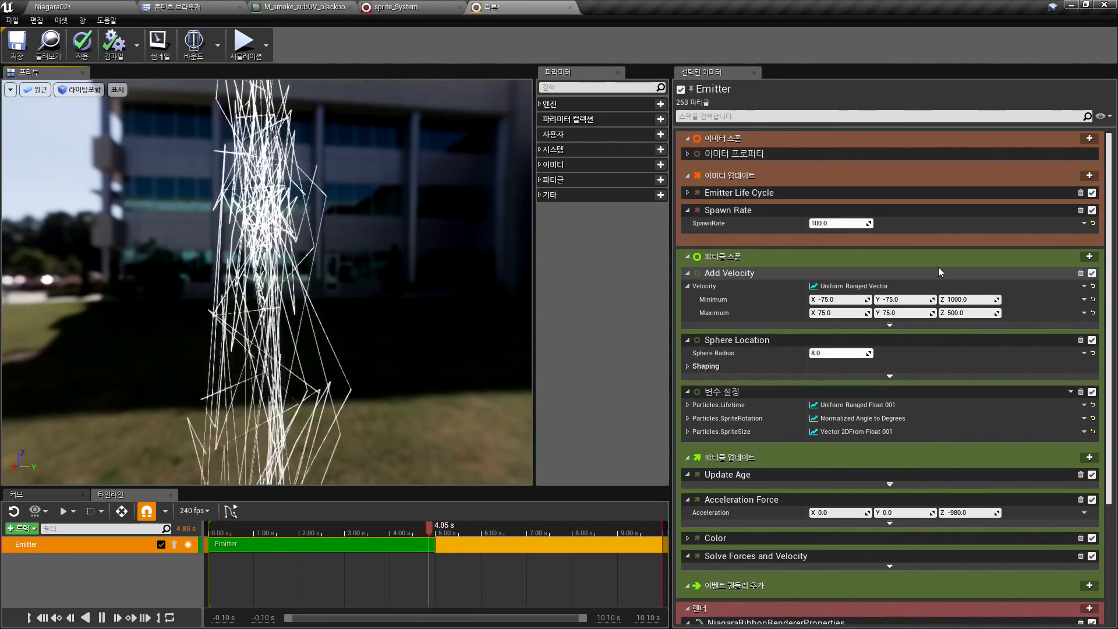
left_click(861, 223)
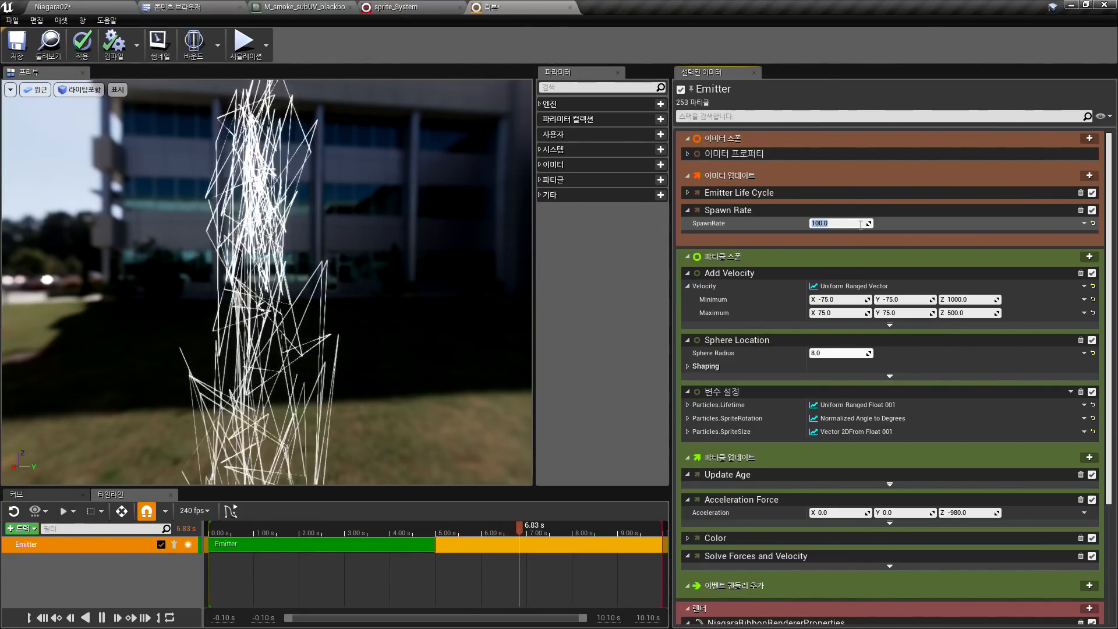
type("10.0")
key("Return")
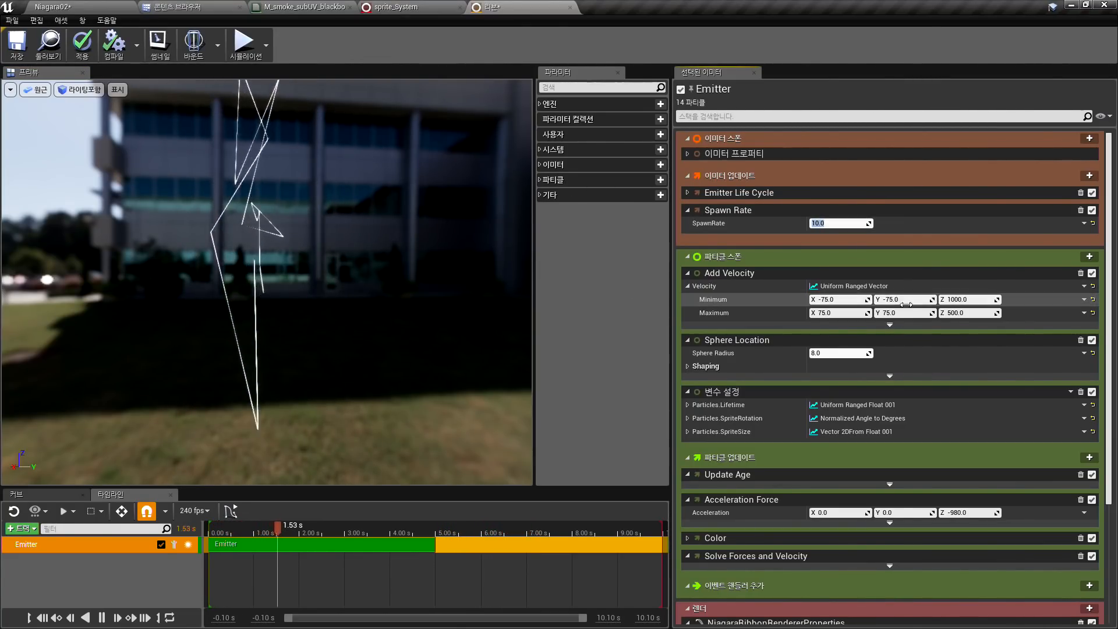
Delete the Add Velocity module and set the Sphere Location module's Sphere Radius to 2.0
left_click(1081, 273)
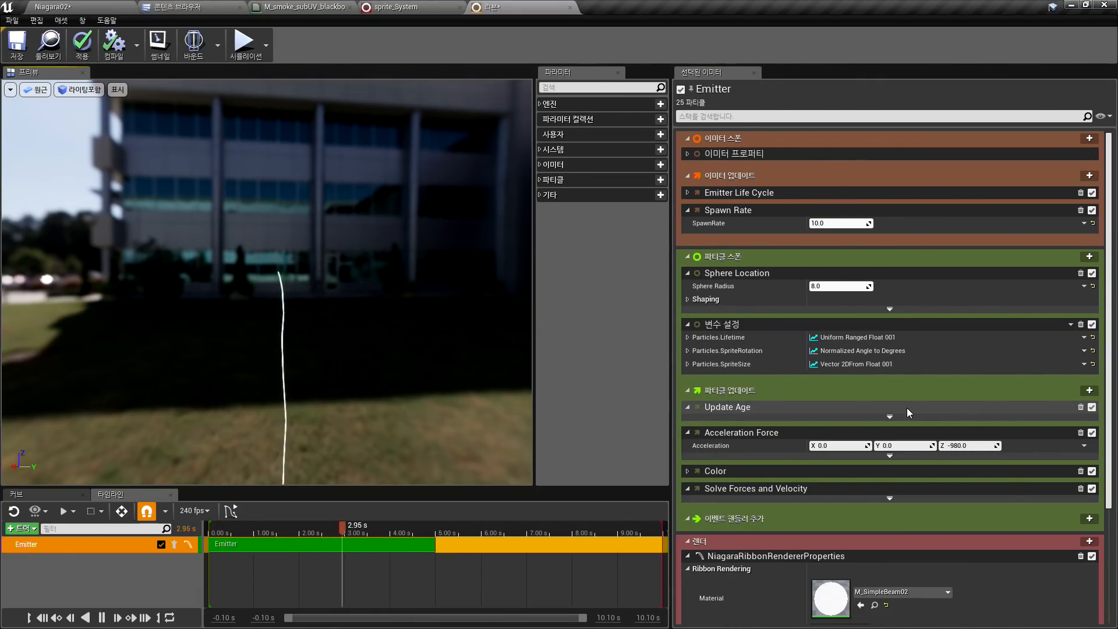
scroll(766, 356, "down", 3)
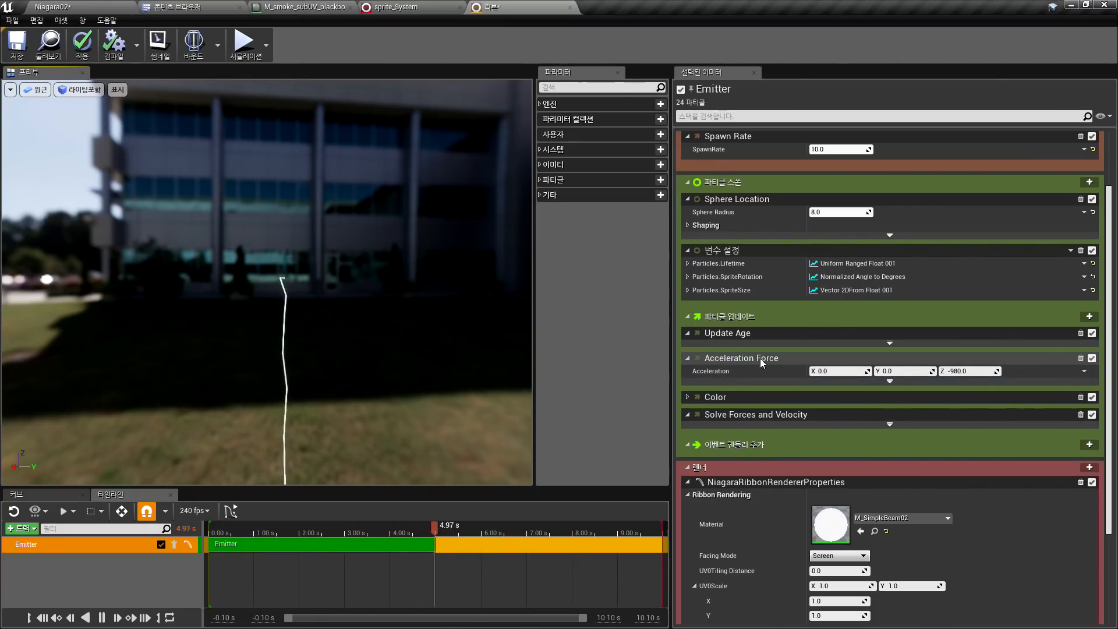
left_click_drag(373, 314, 281, 278)
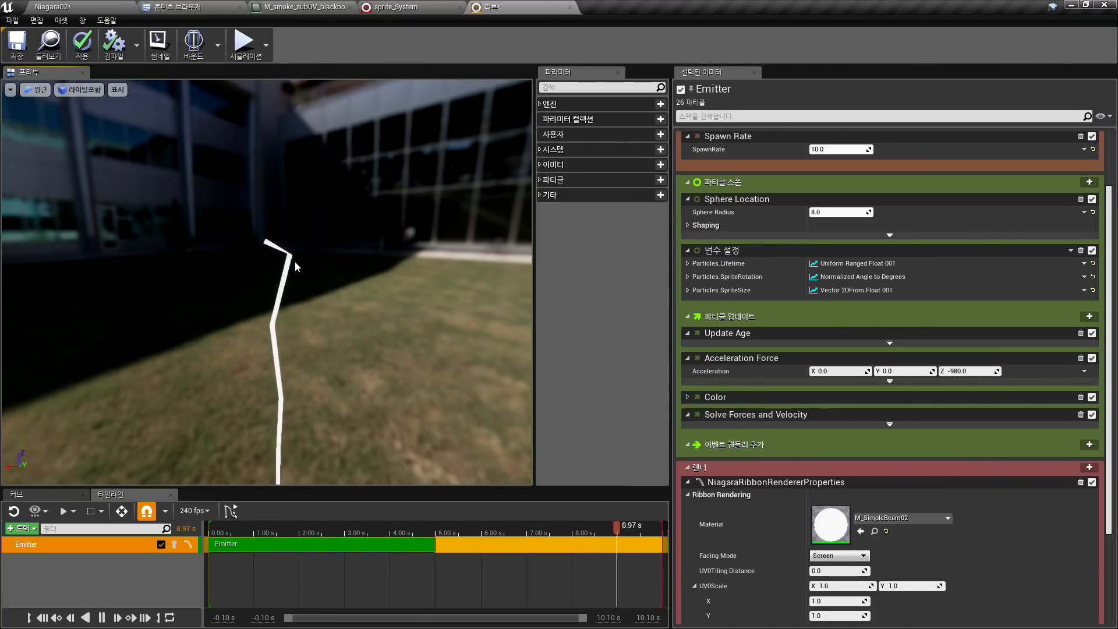
scroll(815, 251, "up", 2)
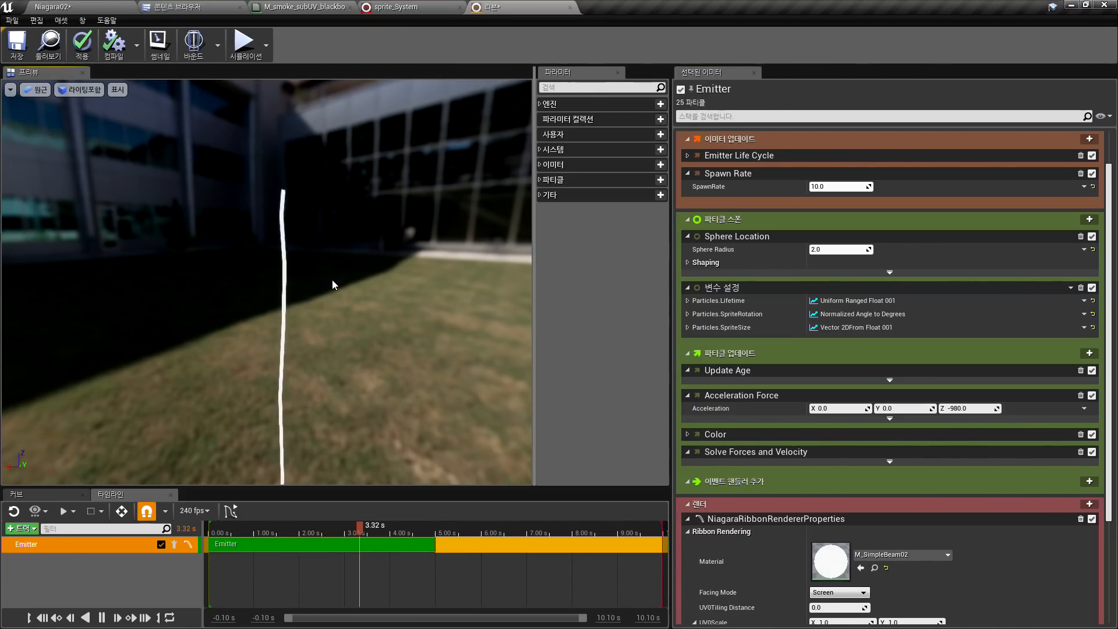
left_click_drag(332, 284, 324, 264)
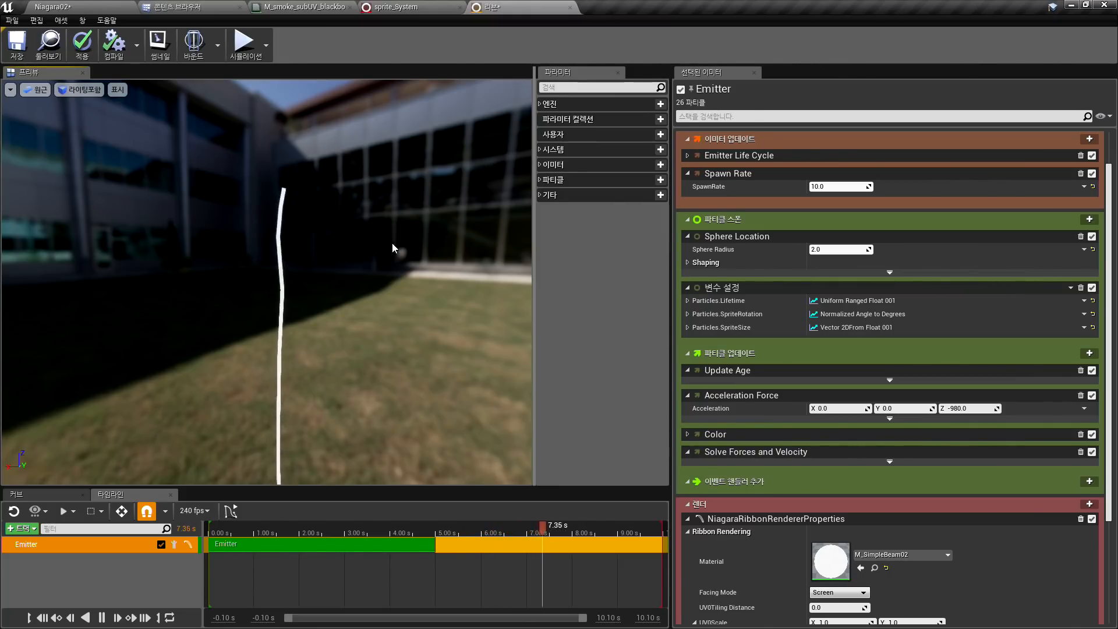
Add the Particles.RibbonWidth variable to the particle spawn variable settings and set it to 2.0
left_click(1072, 288)
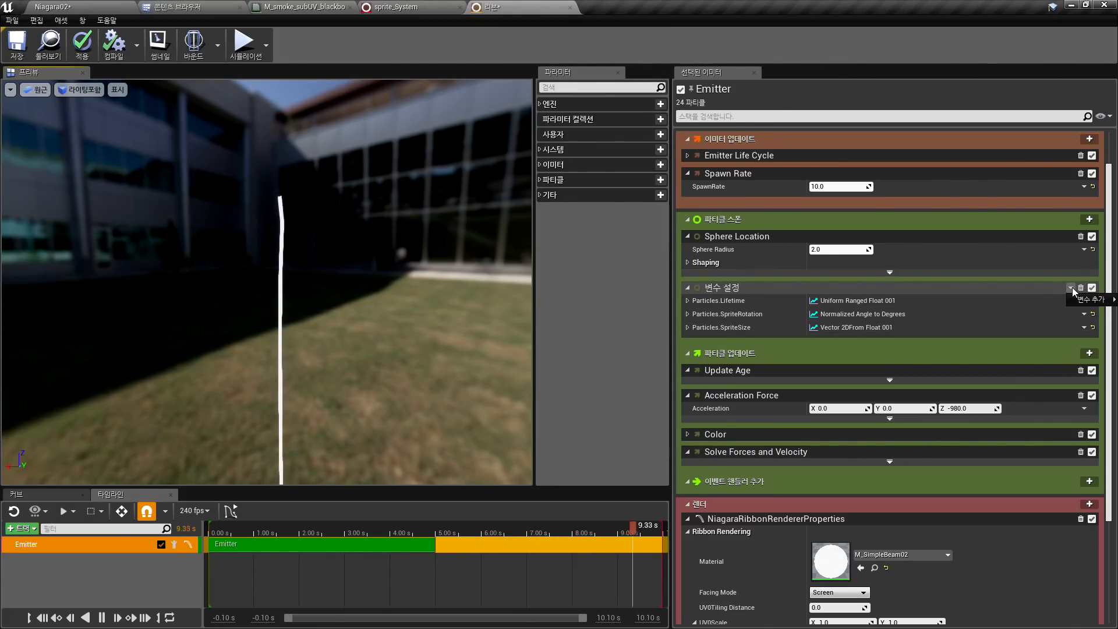
mouse_move(1086, 300)
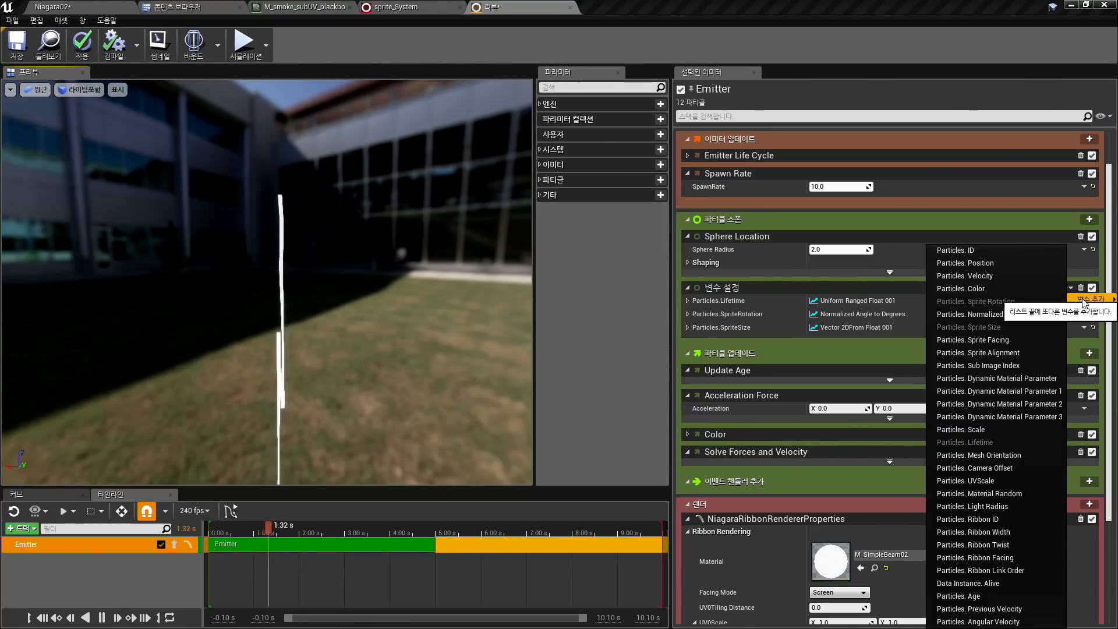
left_click(1005, 531)
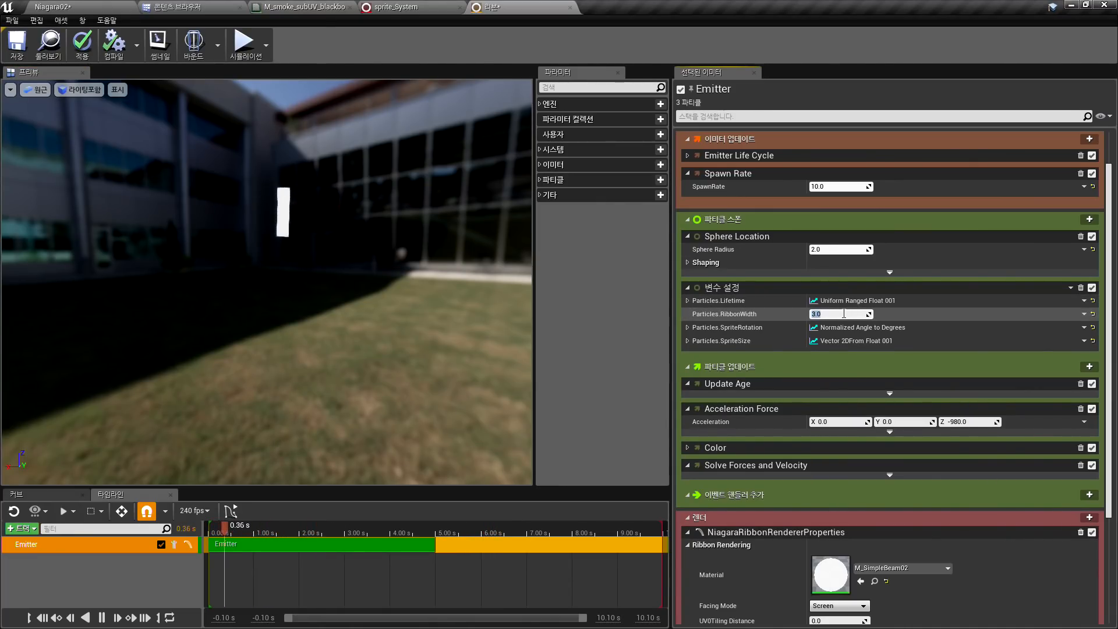
key("Return")
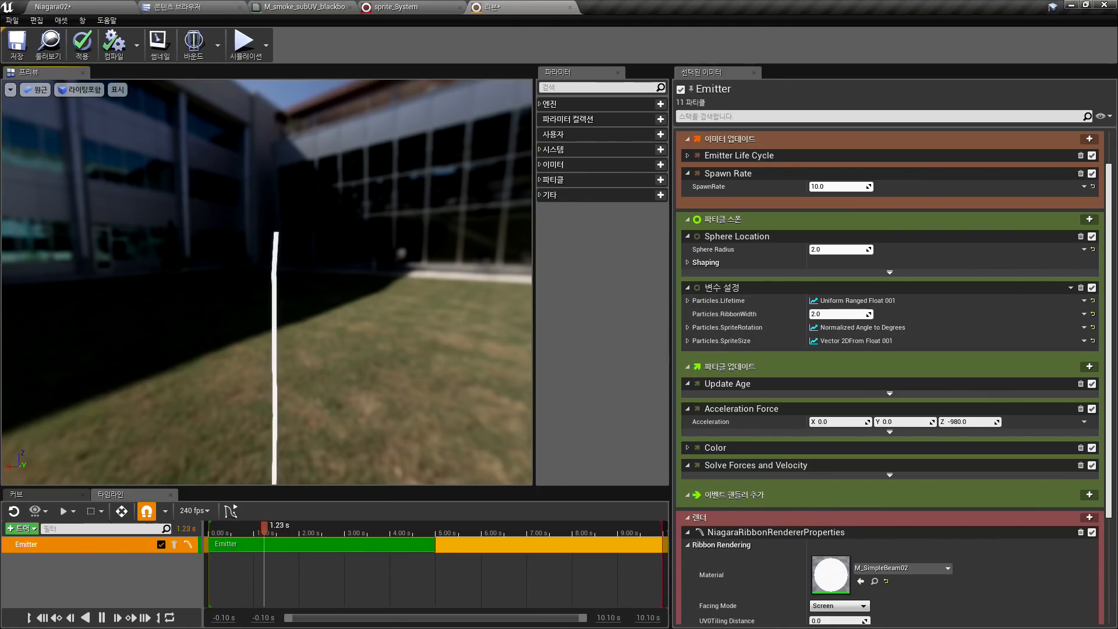
Change the start key of the Color module's curve to orange, with R 1.0, G about 0.25 and B 0.0
scroll(740, 425, "down", 2)
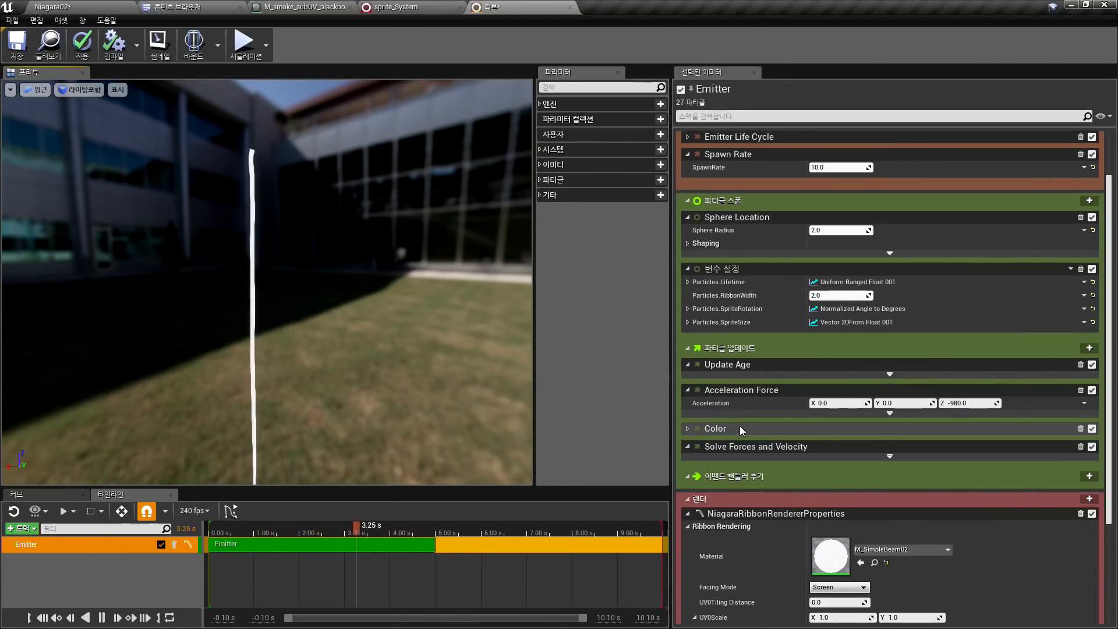
left_click(689, 411)
scroll(705, 425, "down", 4)
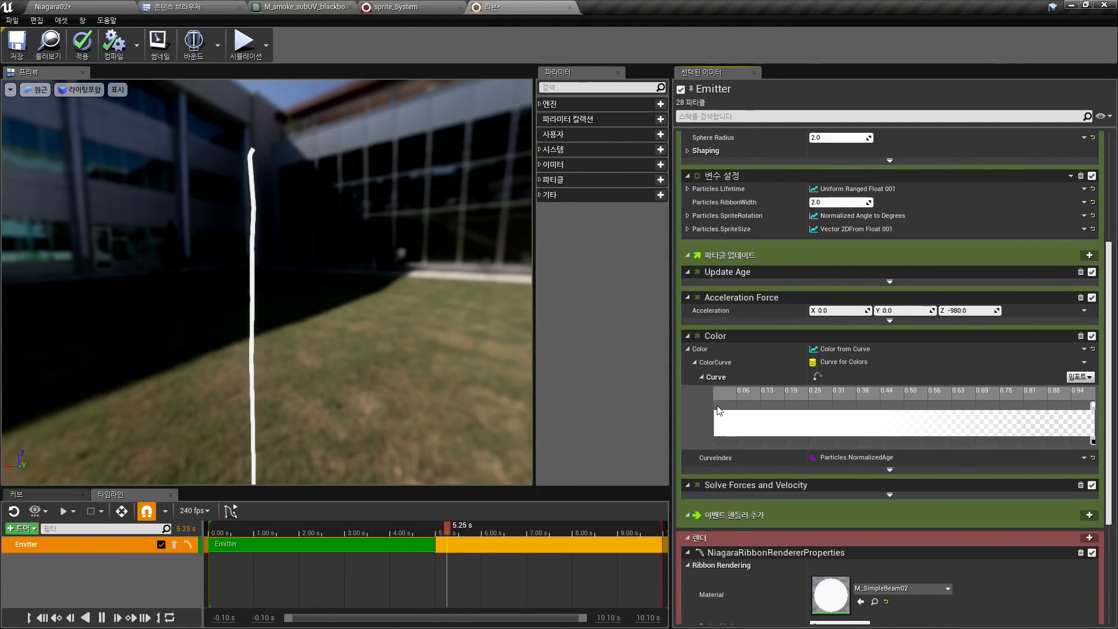
double_click(716, 405)
left_click_drag(766, 417, 856, 431)
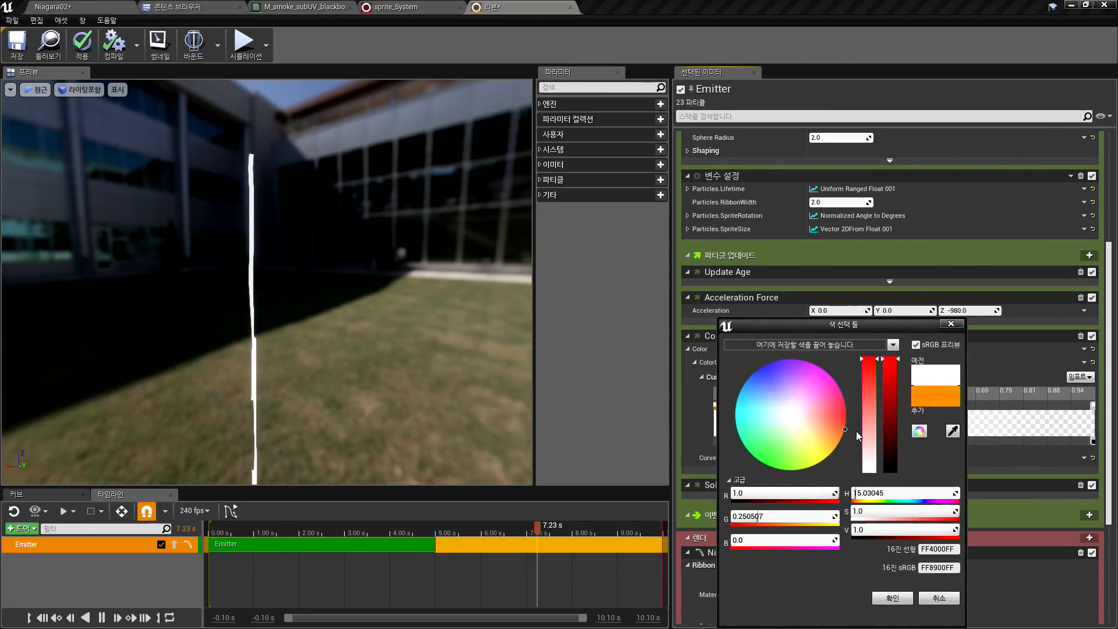
left_click(897, 598)
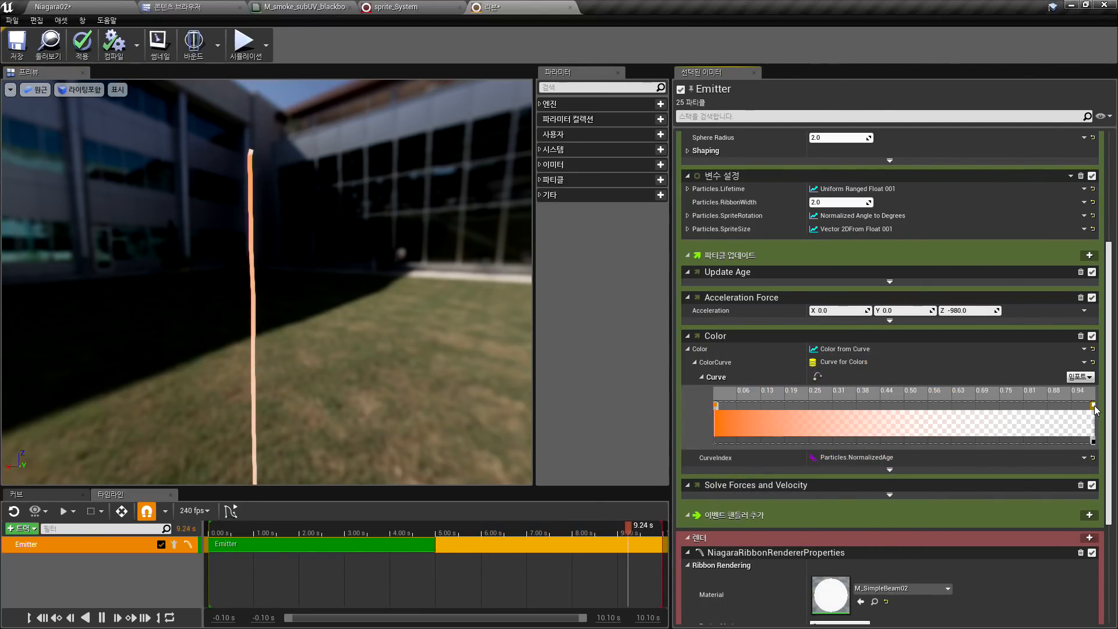
Change the end key of the Color module's curve to yellow, with R 1.0, G about 0.67 and B 0.0
double_click(1094, 405)
left_click_drag(922, 423, 963, 456)
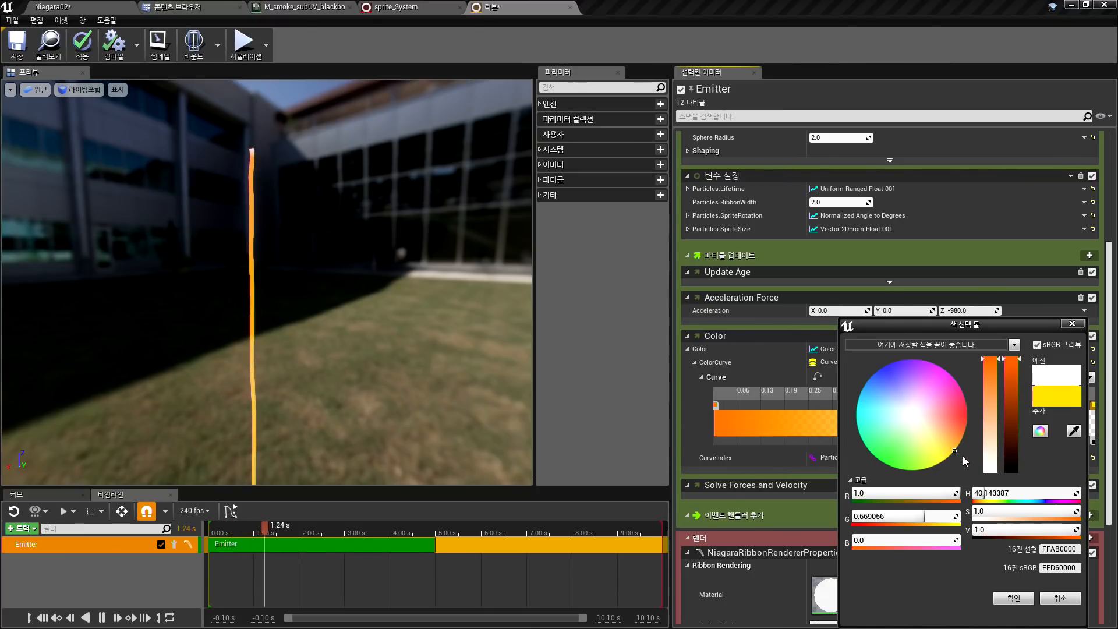
left_click(1013, 598)
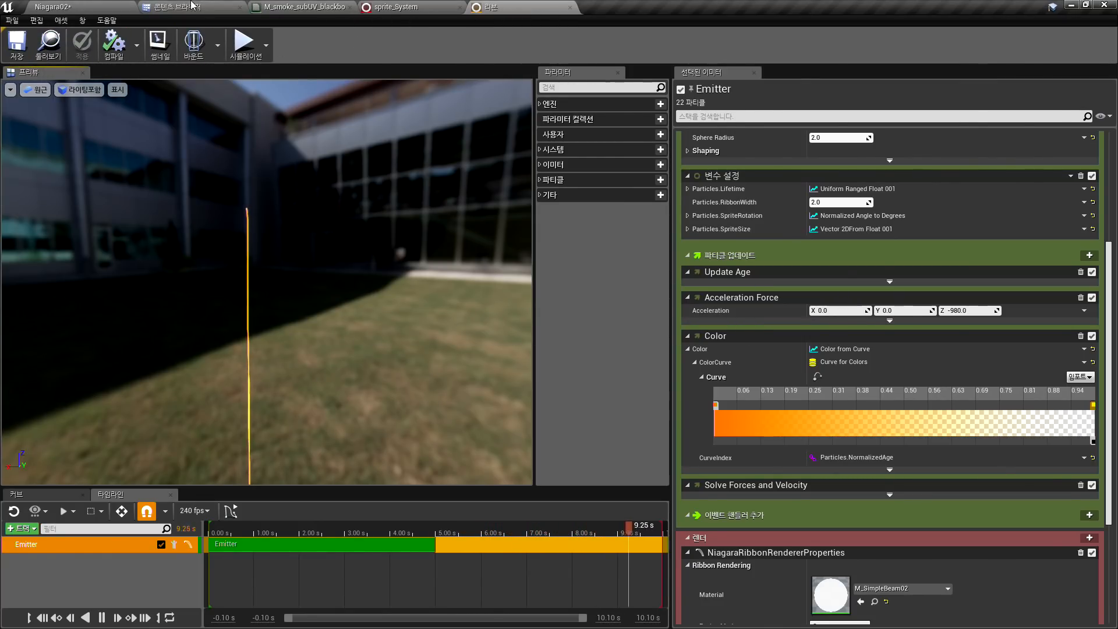
Create a Niagara system from the 리본 emitter in the NIAGARA/test04 folder, then save it and close its editor
left_click(170, 6)
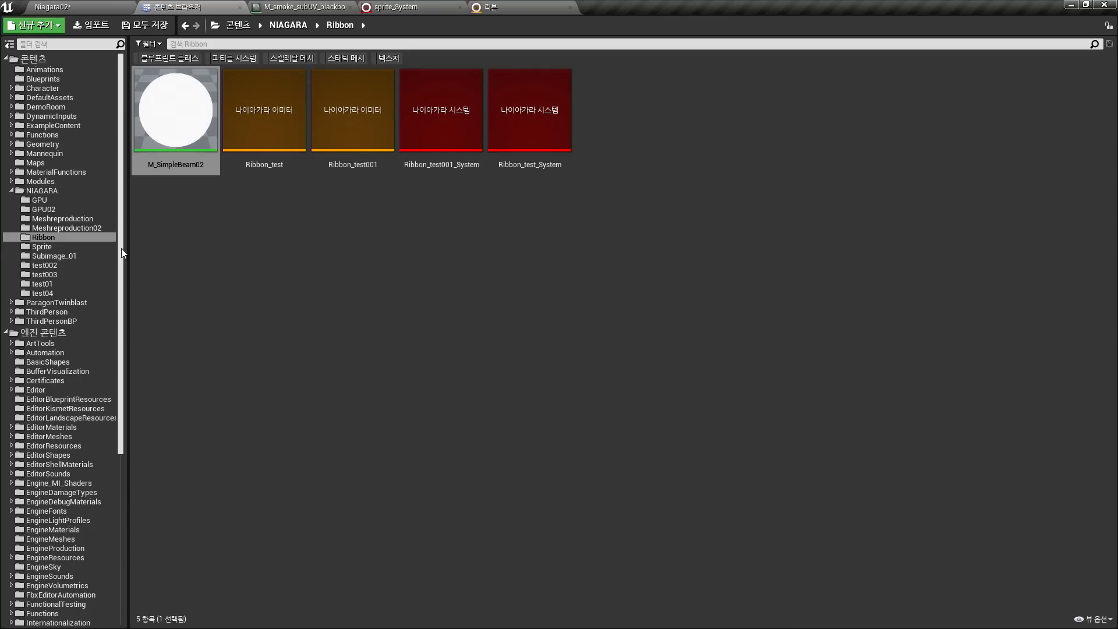
left_click(58, 267)
left_click(54, 292)
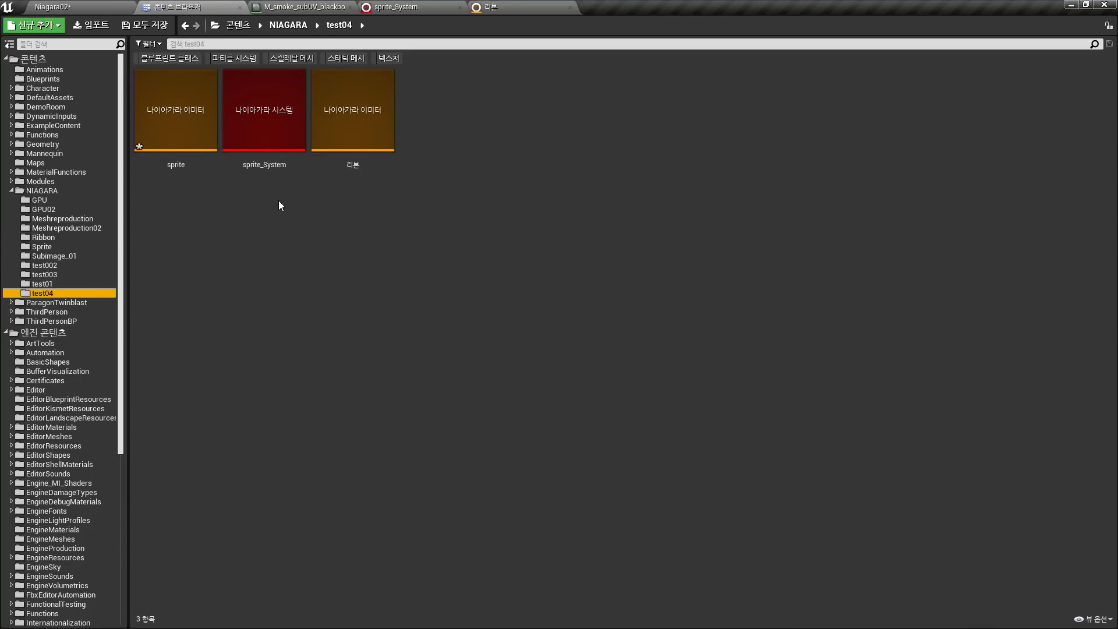
right_click(352, 108)
left_click(408, 122)
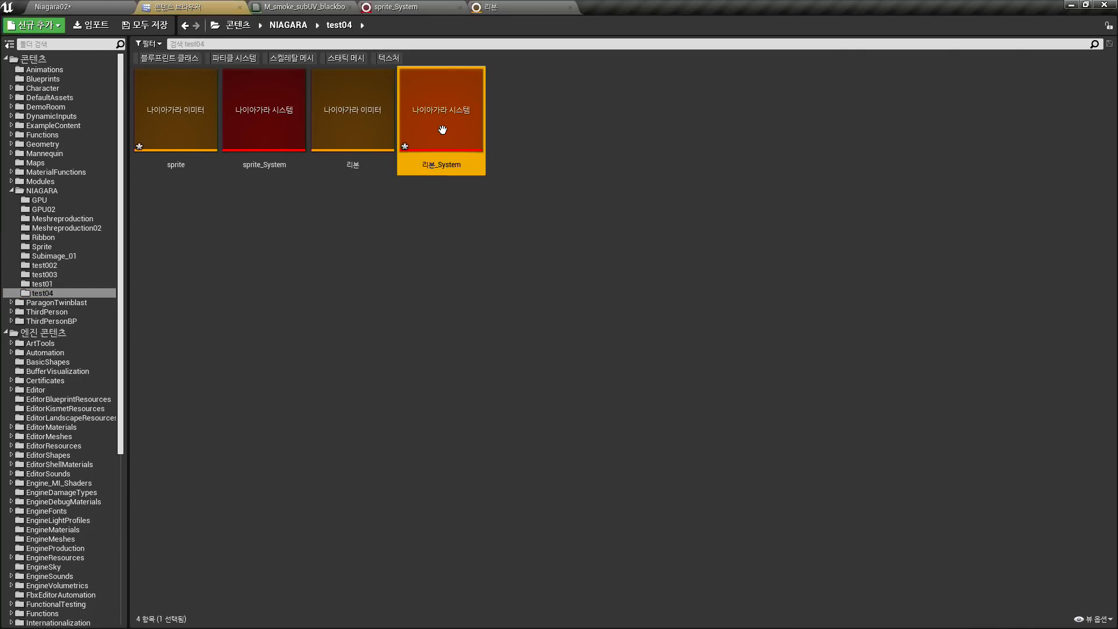
double_click(429, 117)
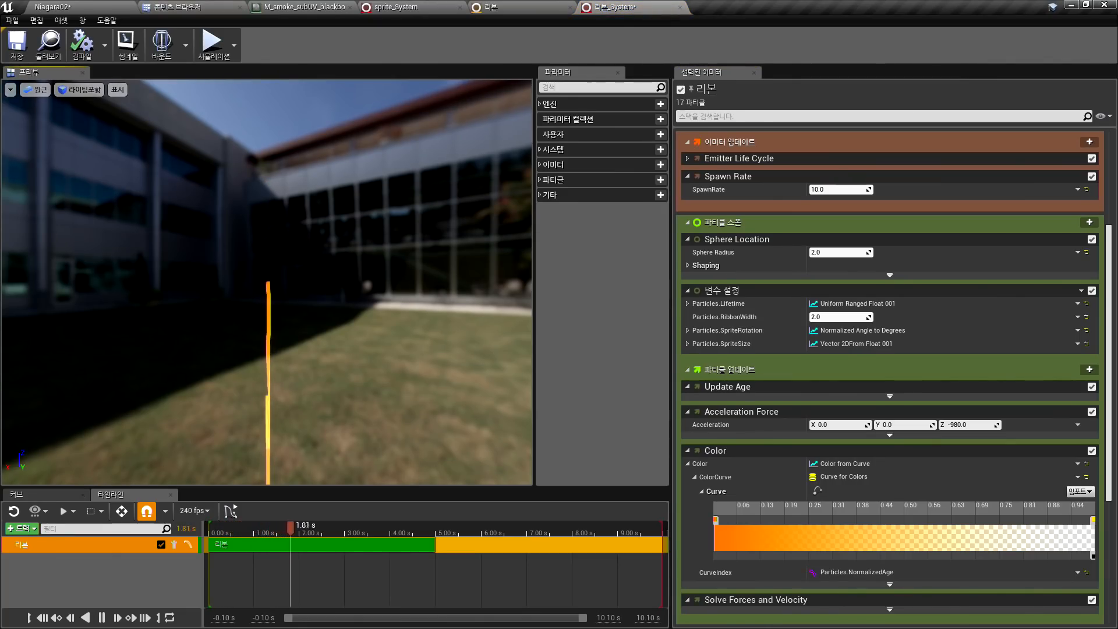
left_click(20, 51)
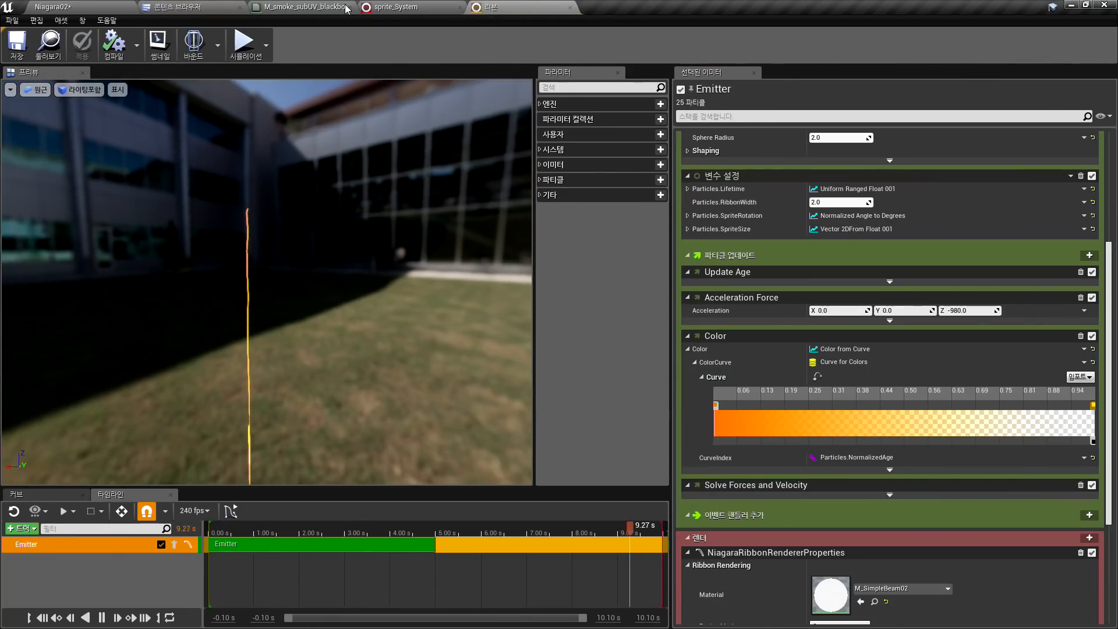
left_click(679, 8)
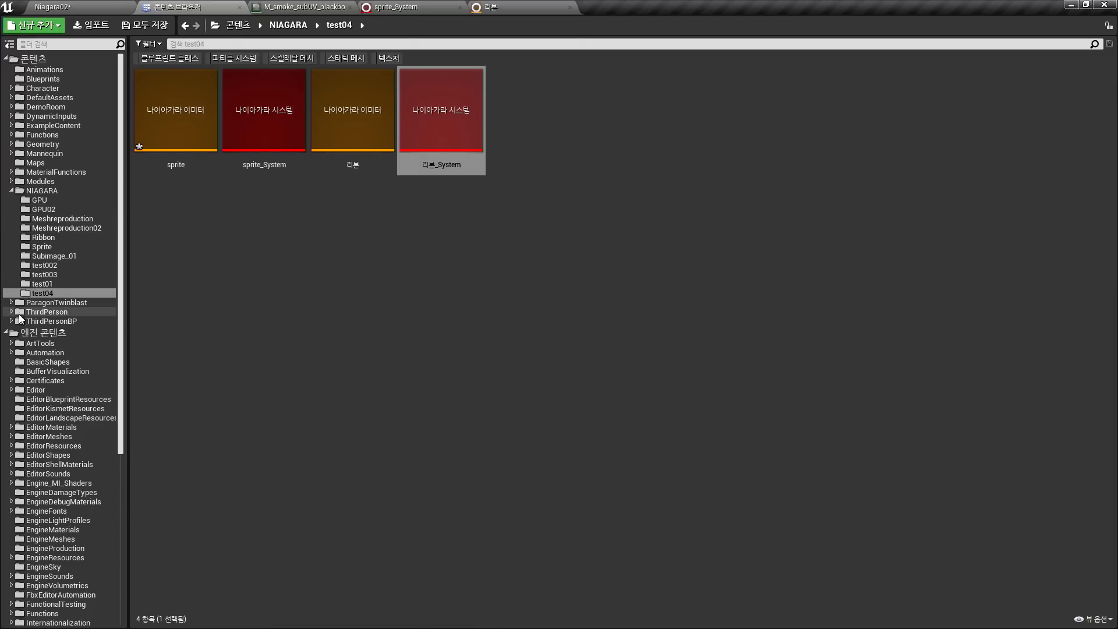
Open the BP_Bullet blueprint from the NIAGARA folder and view the bullet in its viewport
left_click(6, 332)
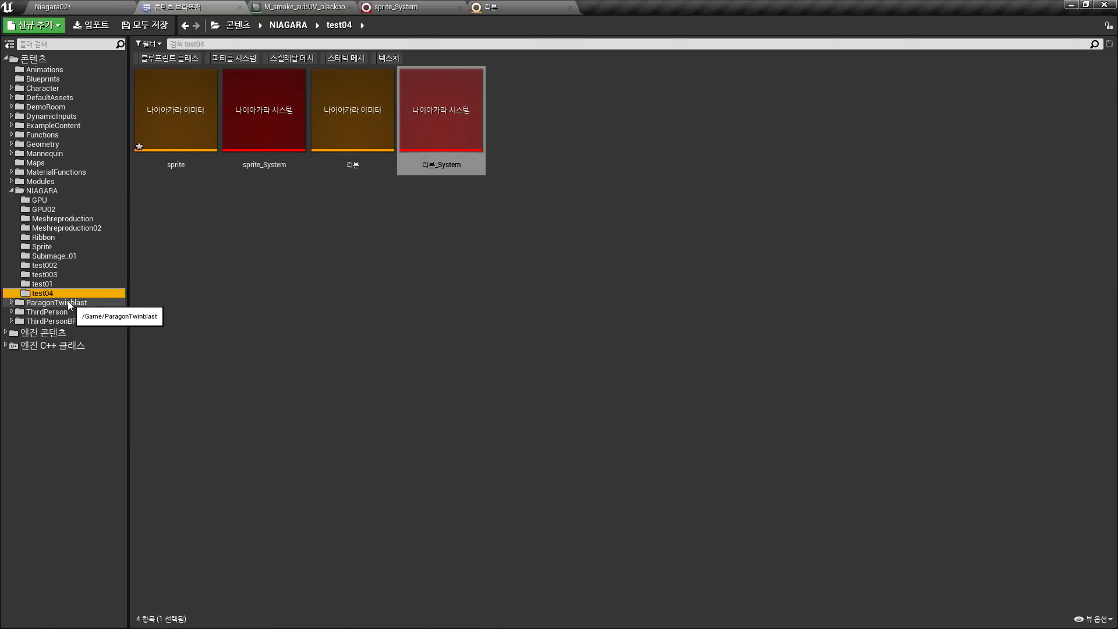
left_click(42, 191)
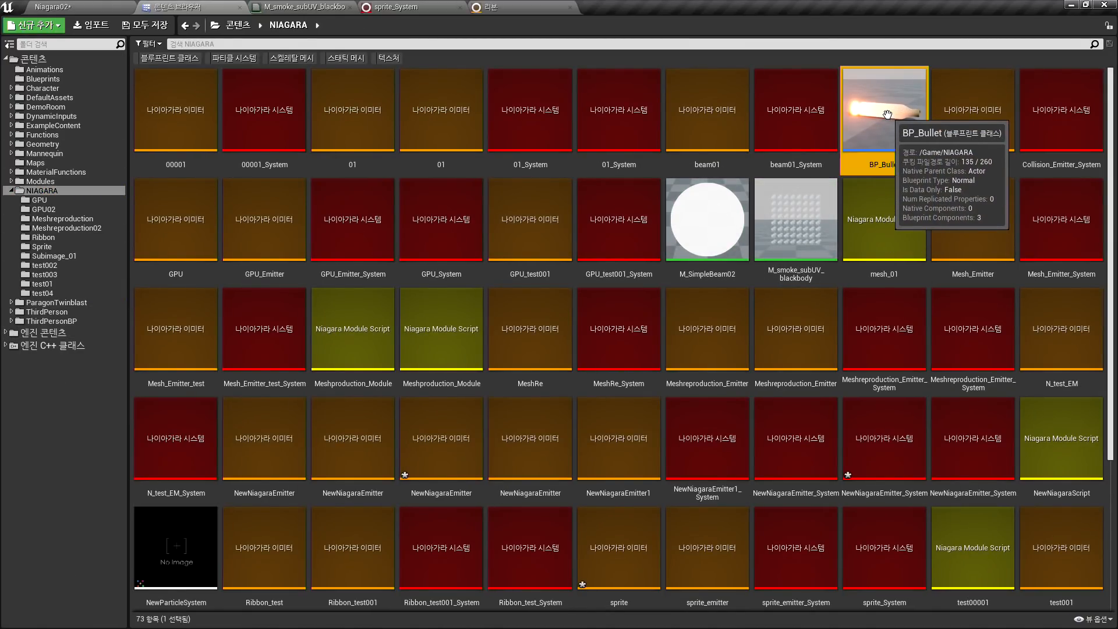
left_click(893, 89)
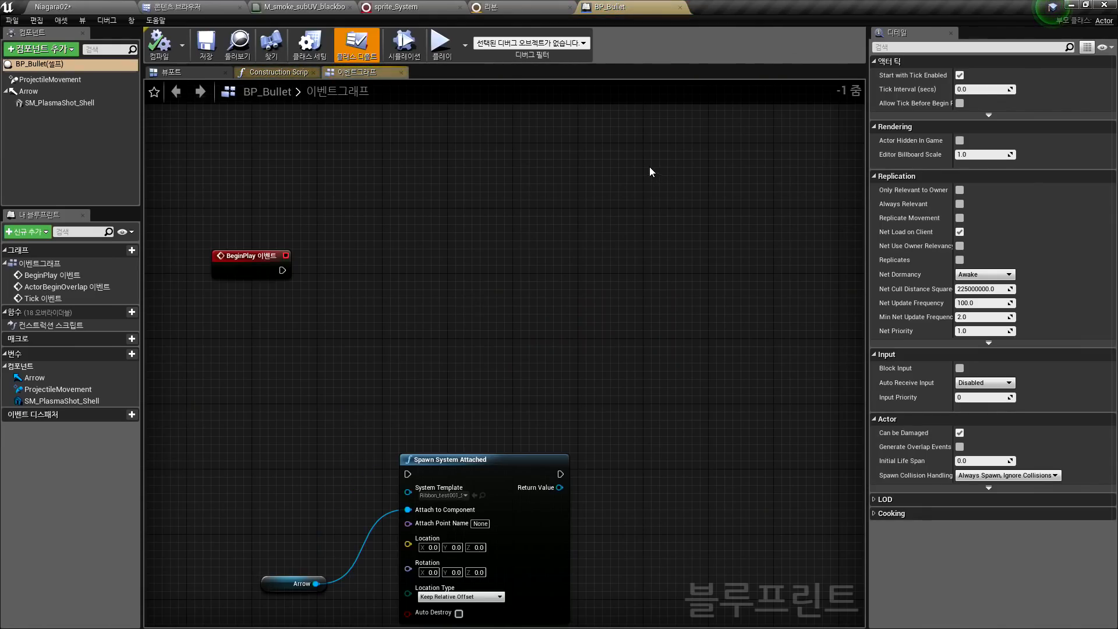
left_click(171, 71)
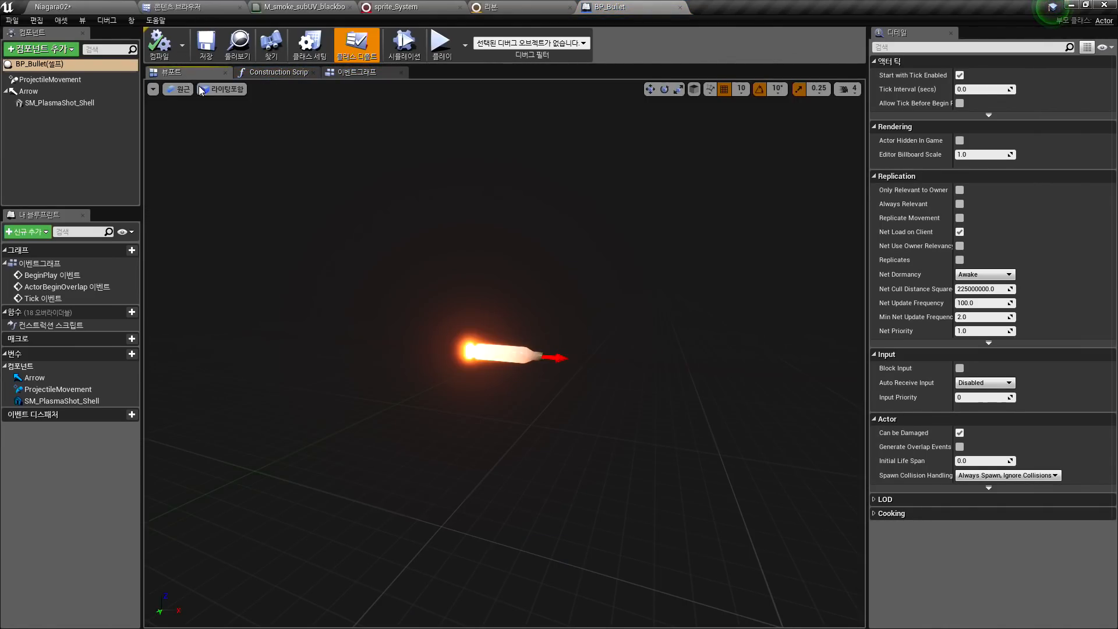
right_click_drag(504, 353, 574, 393)
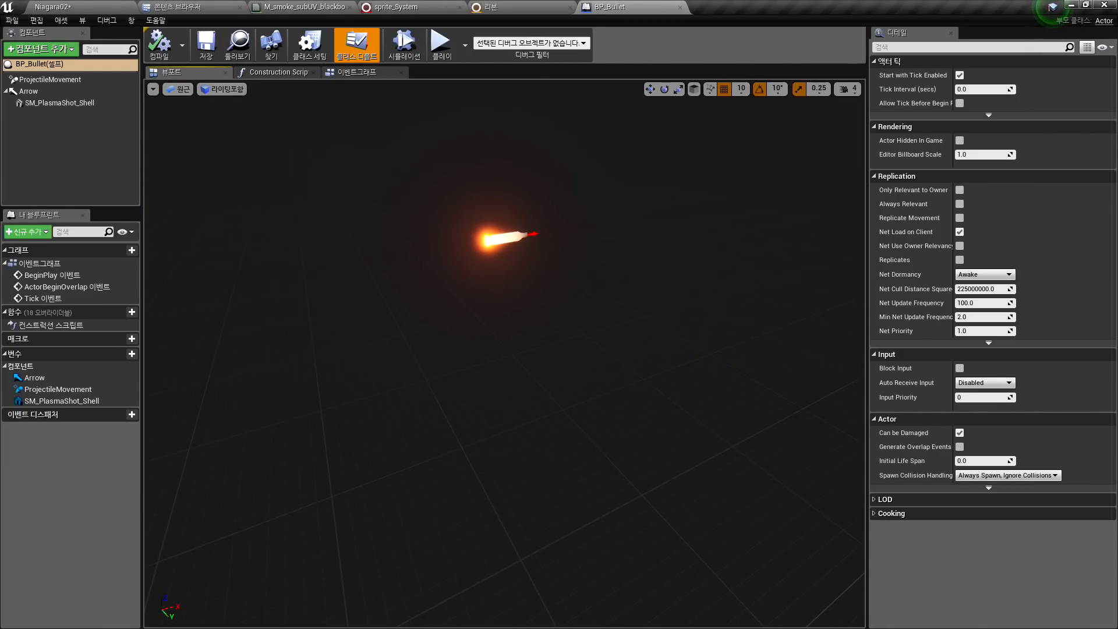
Simulate the bullet's flight, stop the simulation and open the blueprint's event graph at the BeginPlay event
left_click(402, 47)
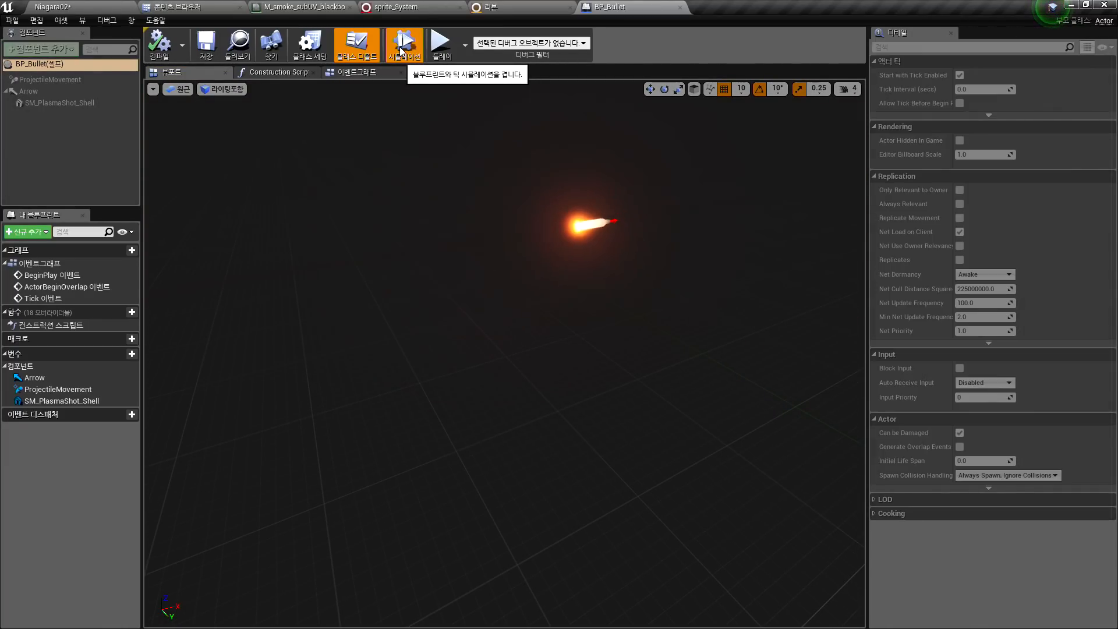
left_click(402, 46)
left_click(342, 71)
right_click_drag(531, 163, 503, 361)
scroll(332, 289, "up", 3)
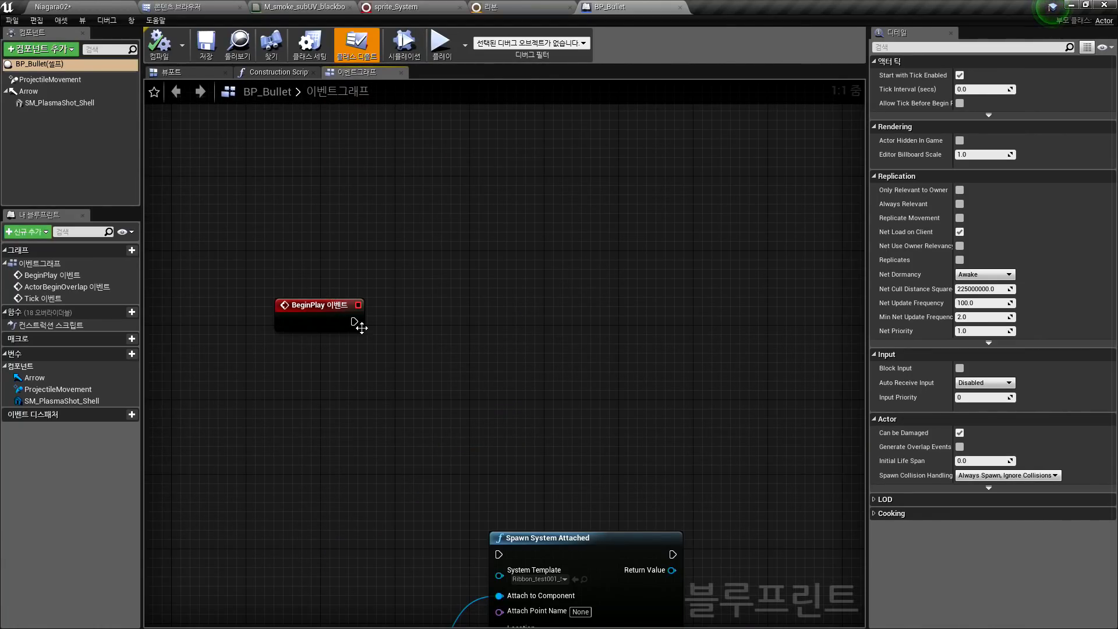
Add a Spawn System Attached node executed from the BeginPlay event and arrange the two nodes neatly side by side
left_click_drag(369, 317, 419, 256)
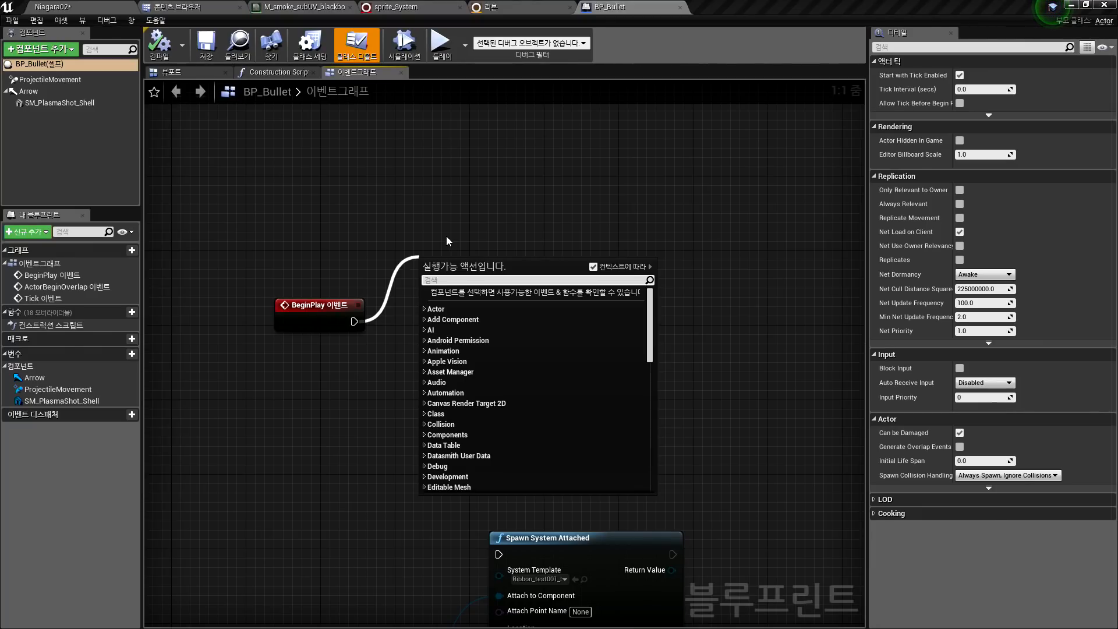
type("niu")
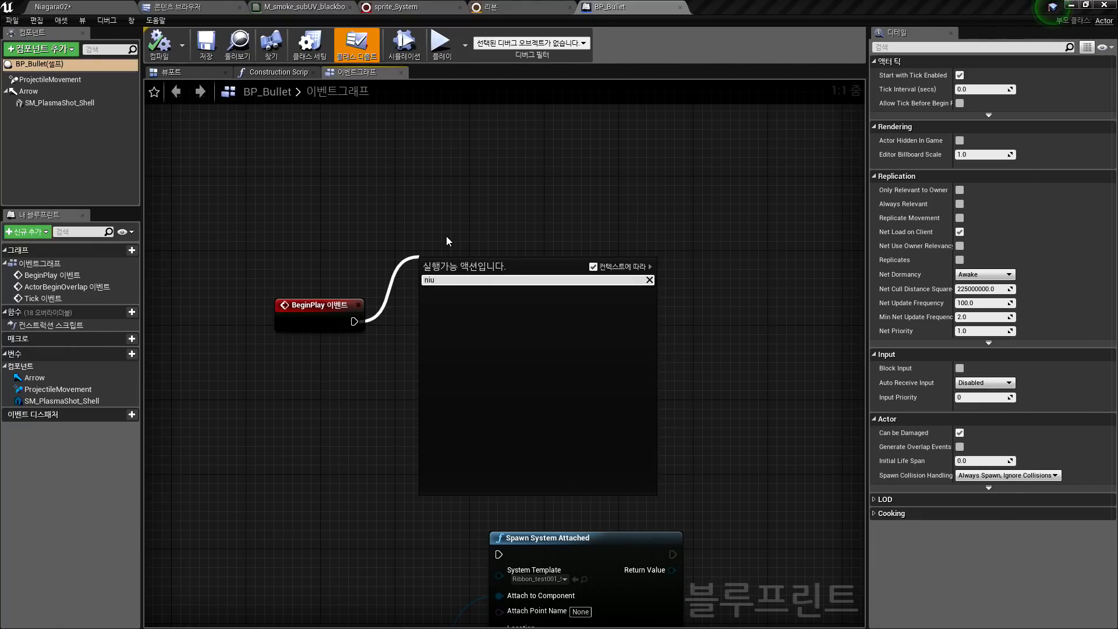
key("BackSpace")
type("agara")
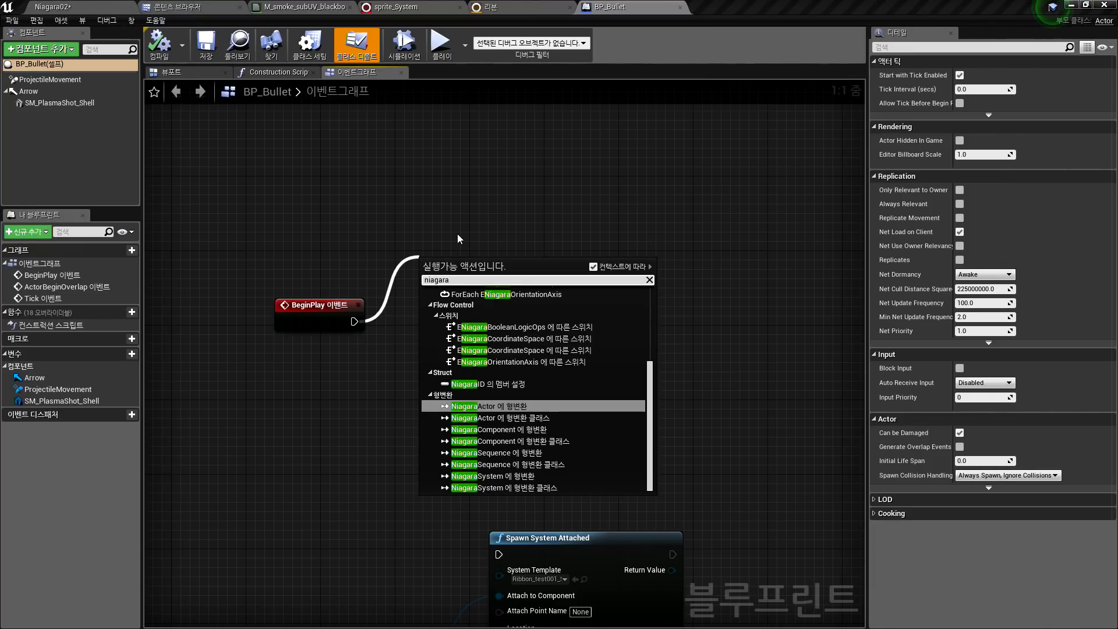
scroll(522, 425, "up", 5)
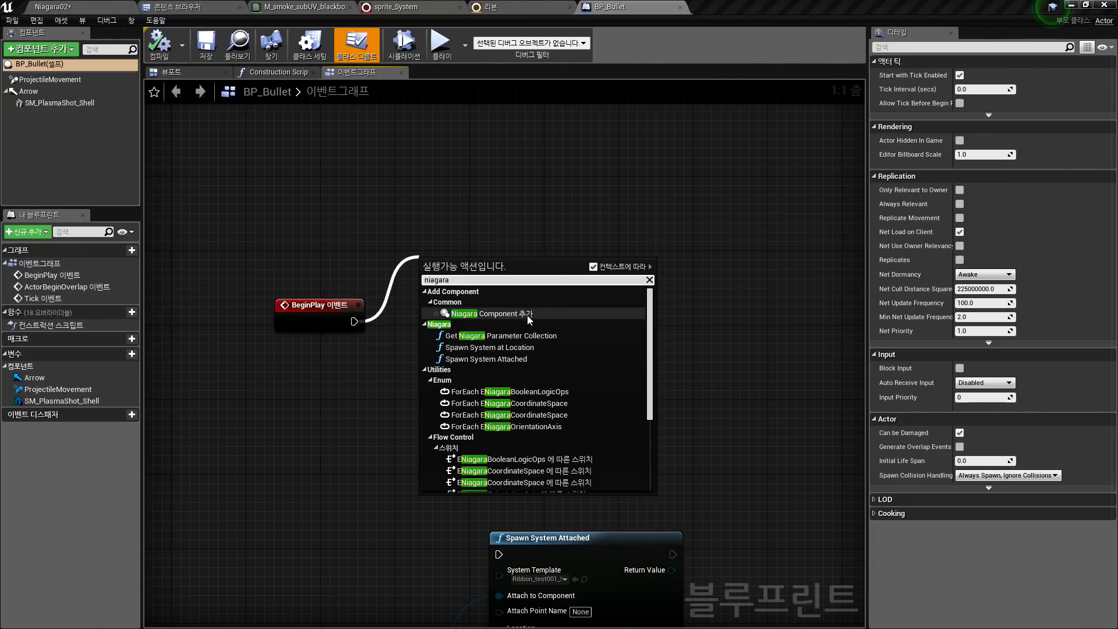
left_click(512, 359)
left_click_drag(516, 300, 498, 283)
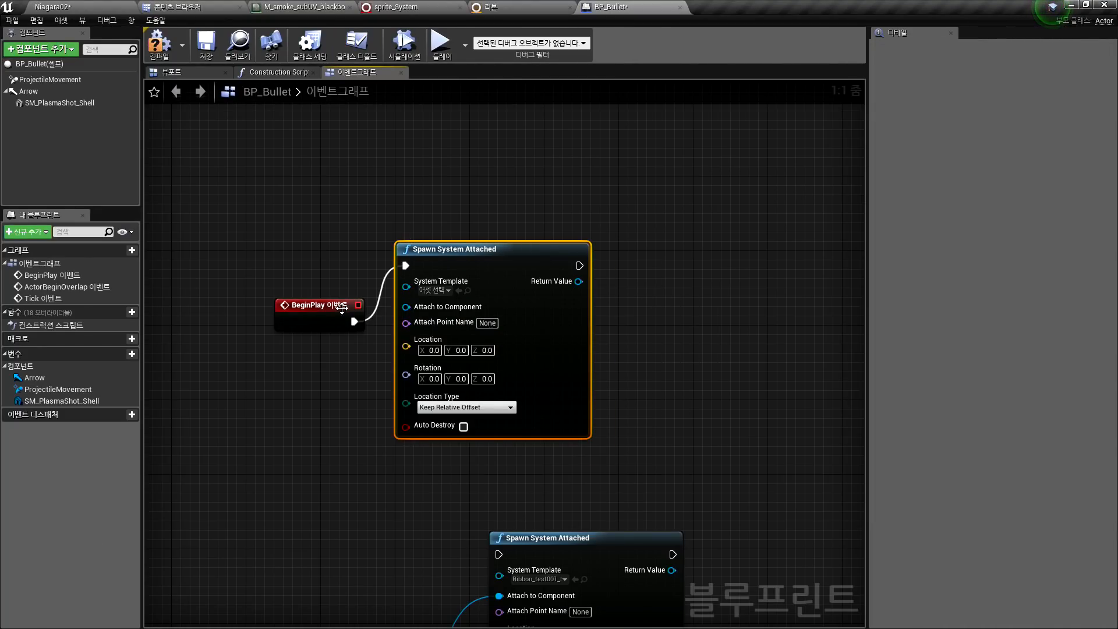
left_click_drag(310, 308, 280, 271)
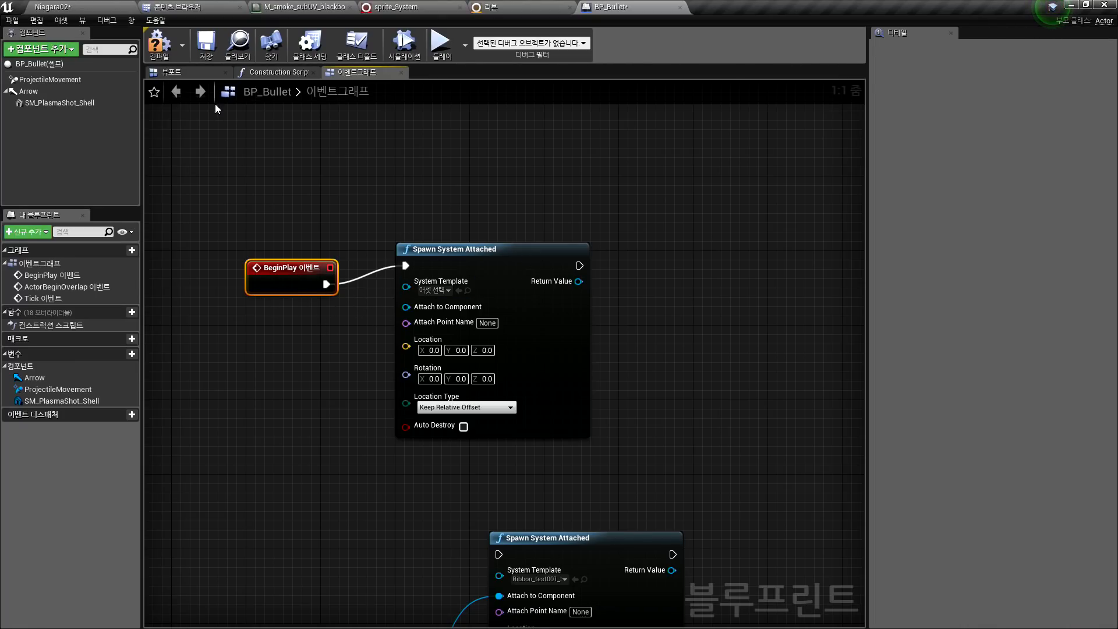
Connect the Arrow component to the new Spawn System Attached node's Attach to Component input and compile the blueprint
left_click(191, 71)
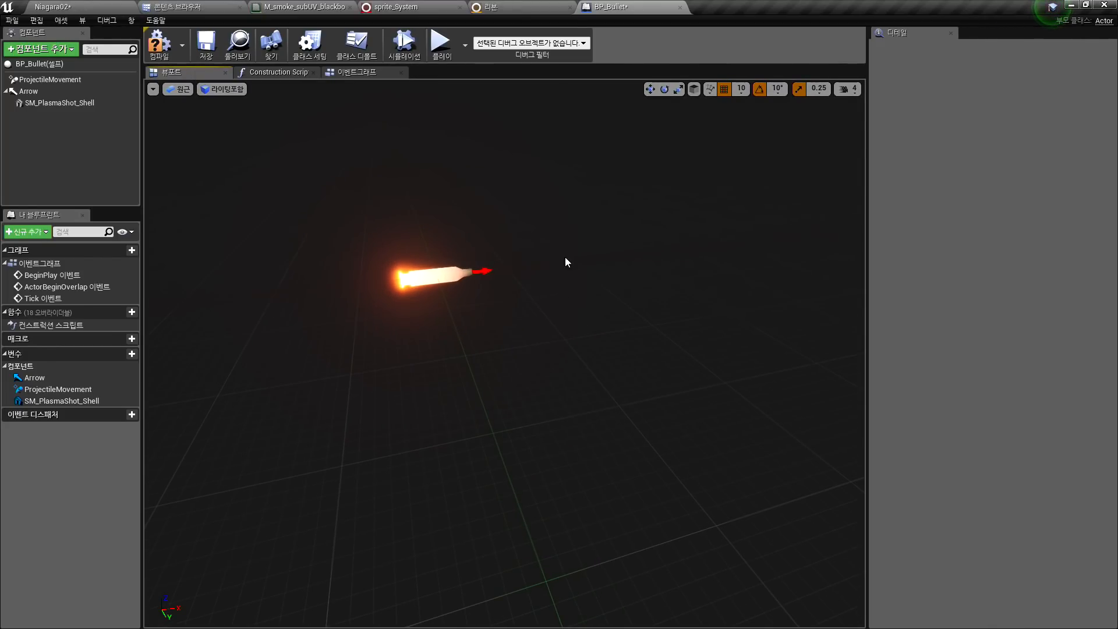
left_click(361, 72)
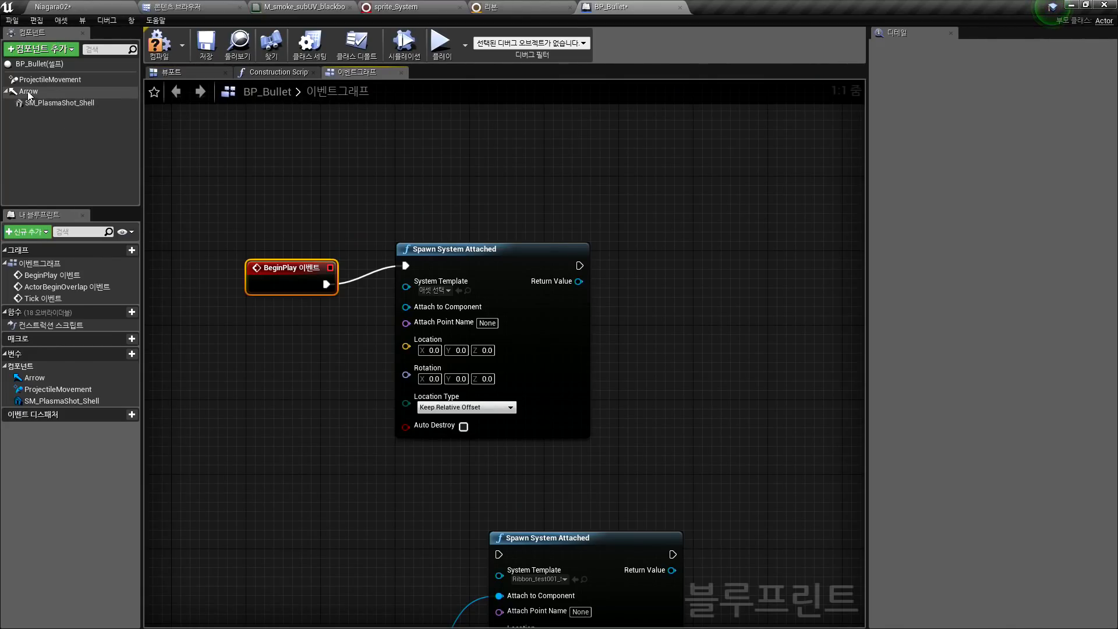
left_click_drag(28, 91, 406, 307)
left_click_drag(259, 336, 278, 345)
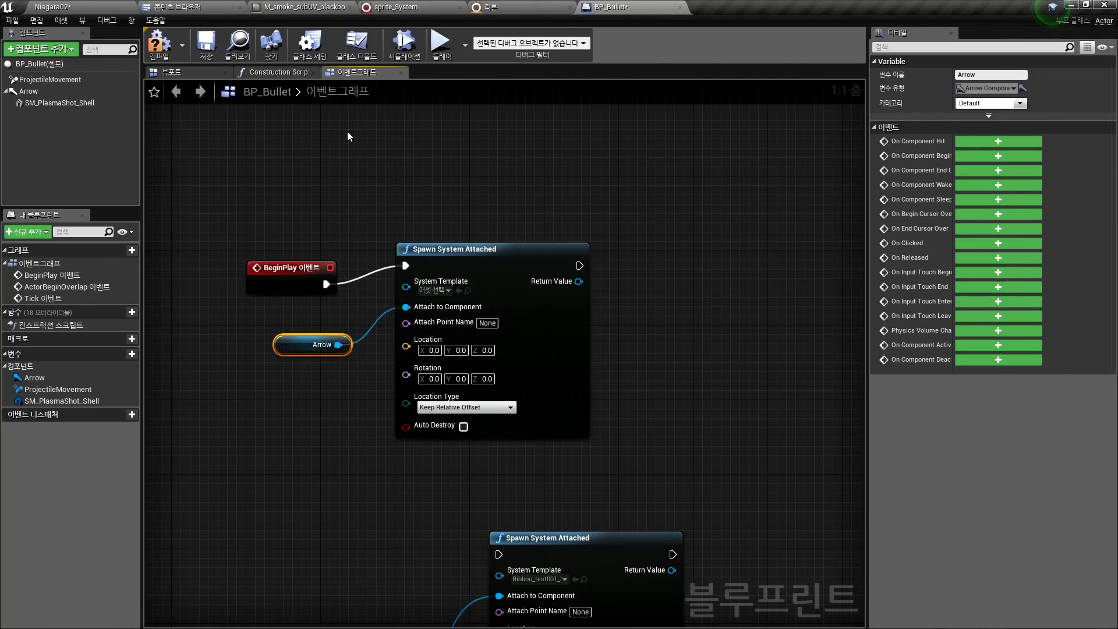
left_click(168, 52)
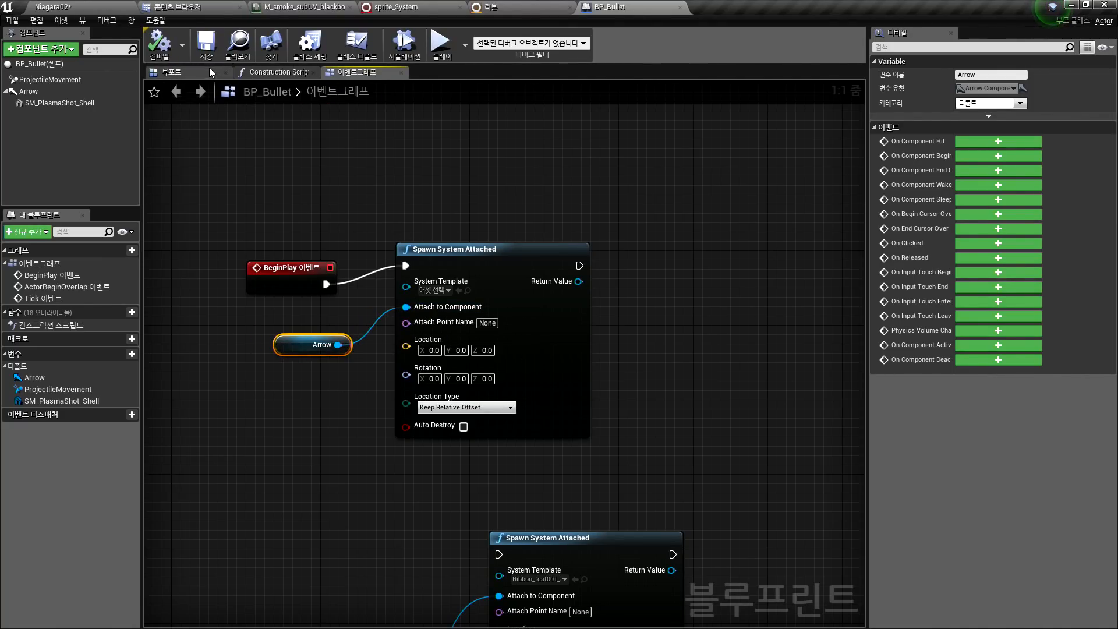
Simulate the bullet in the viewport to check its flight without a system template, then stop the simulation
left_click(211, 73)
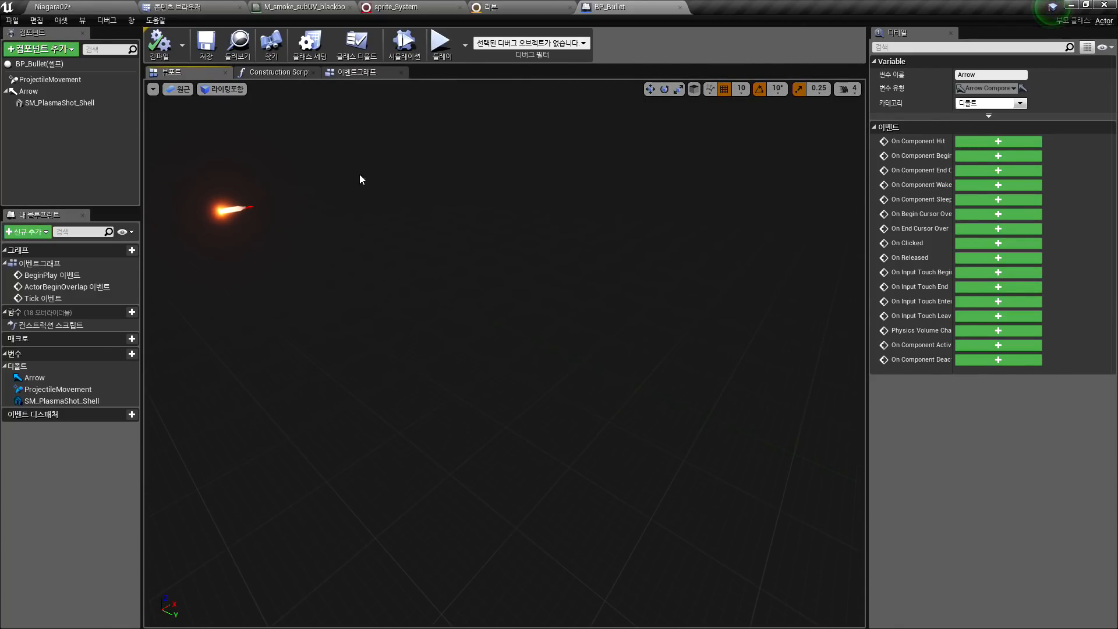
left_click(406, 43)
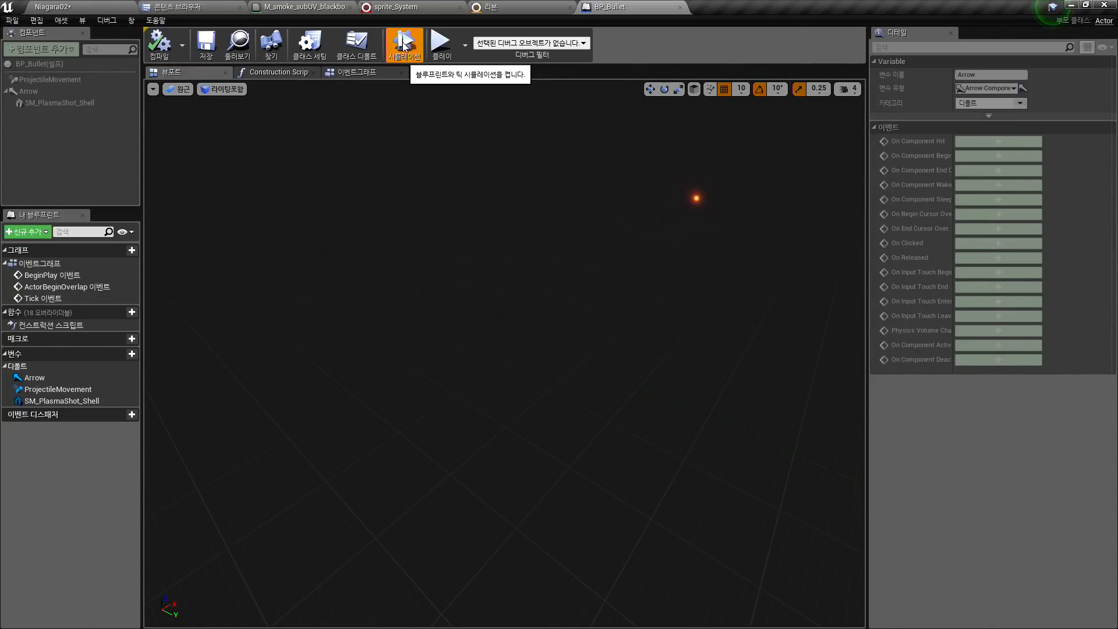
left_click(404, 45)
left_click(404, 46)
left_click(404, 45)
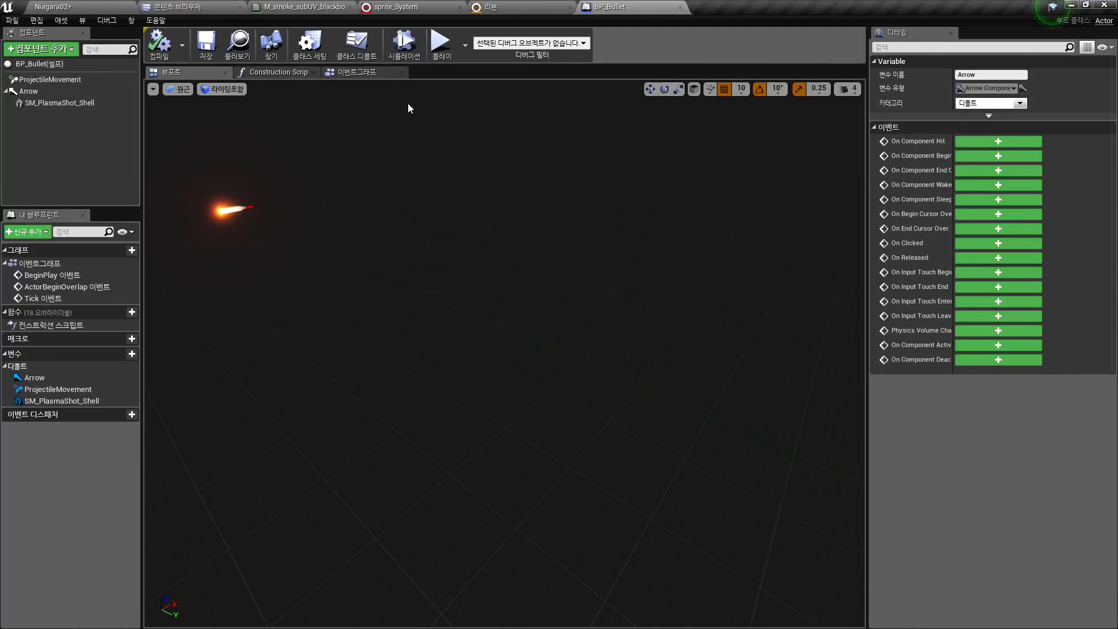
Assign 리본_System from the NIAGARA/test04 folder as the System Template of the BeginPlay spawn node, then compile and save the blueprint
left_click(346, 75)
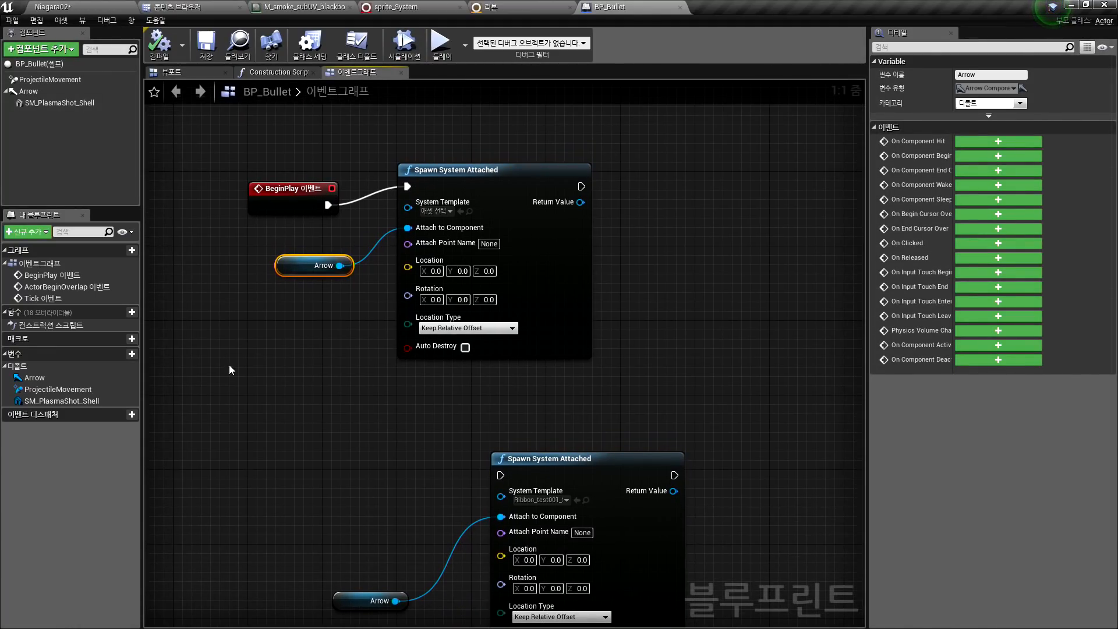
right_click_drag(291, 296, 278, 326)
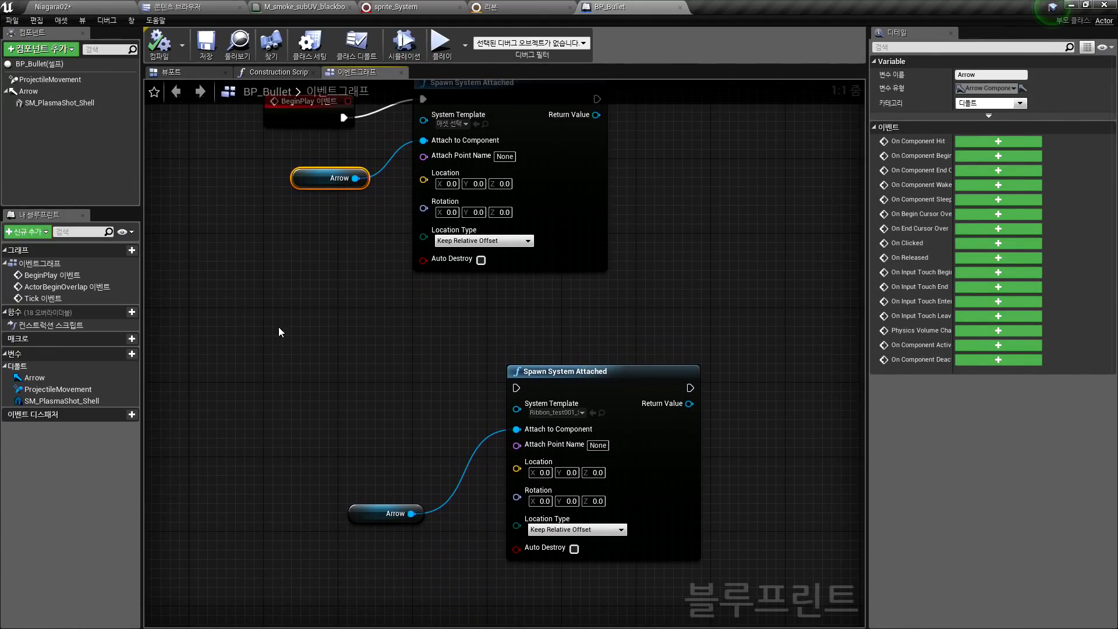
right_click_drag(286, 282, 290, 324)
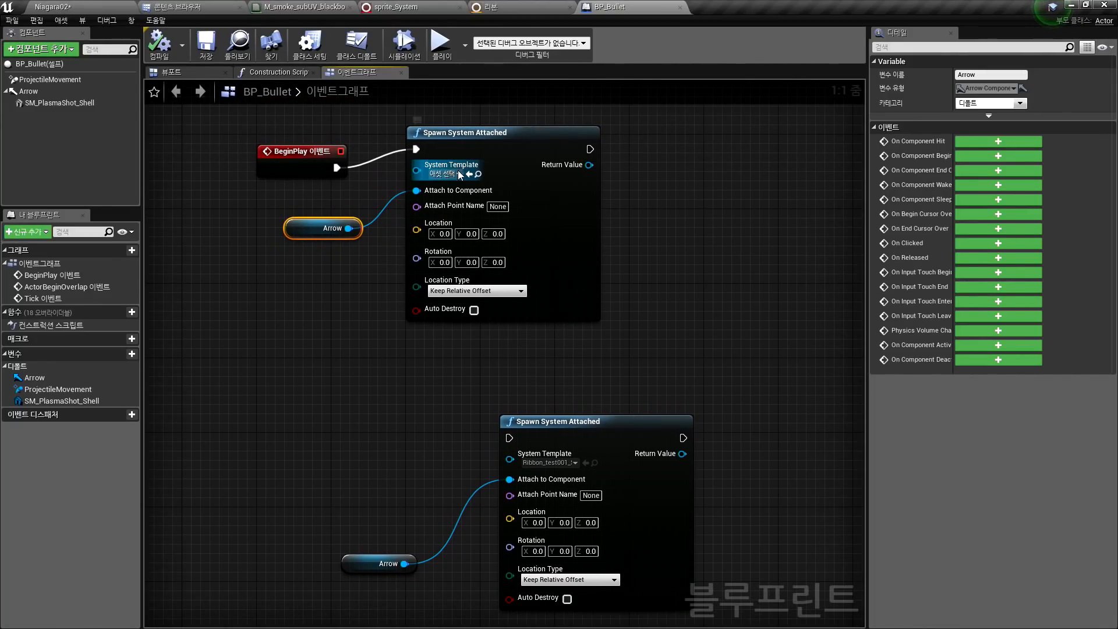
left_click(186, 7)
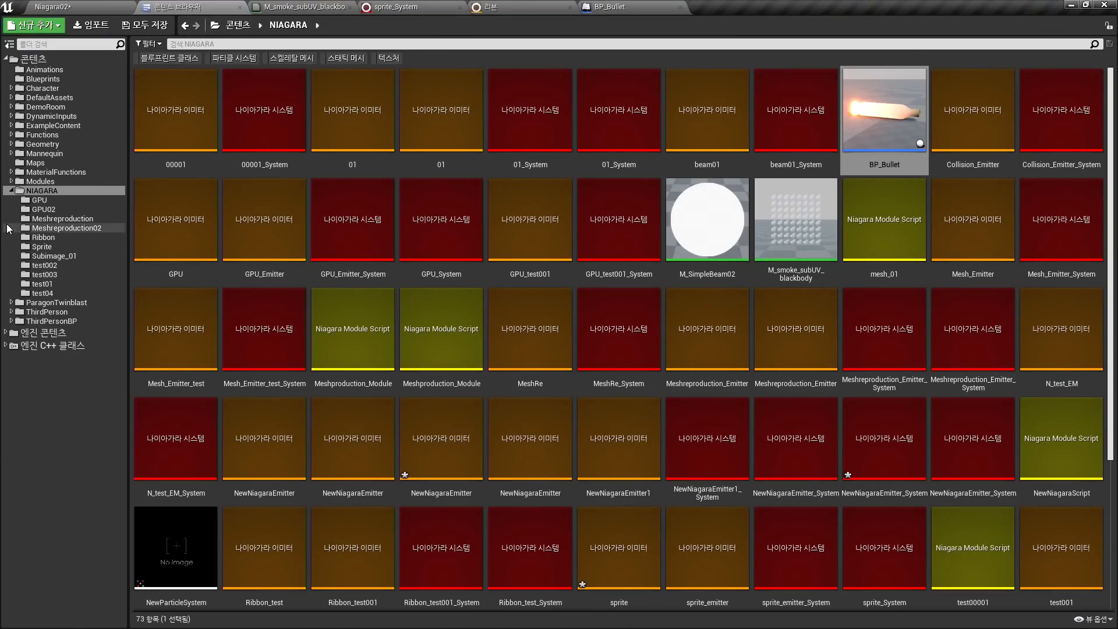
left_click(52, 293)
left_click(429, 120)
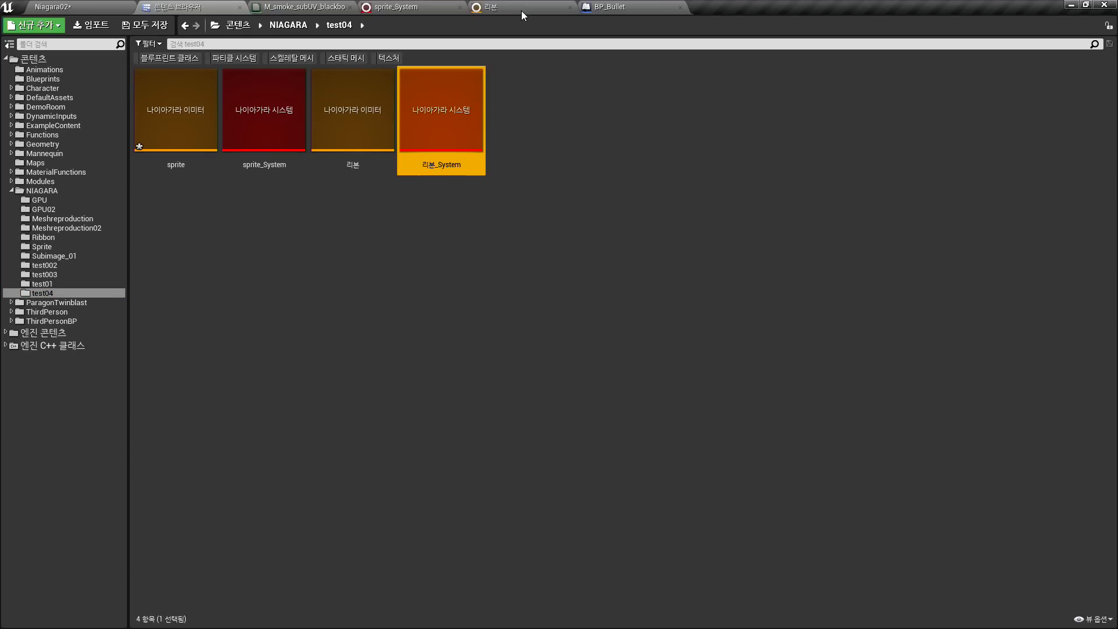
left_click(586, 6)
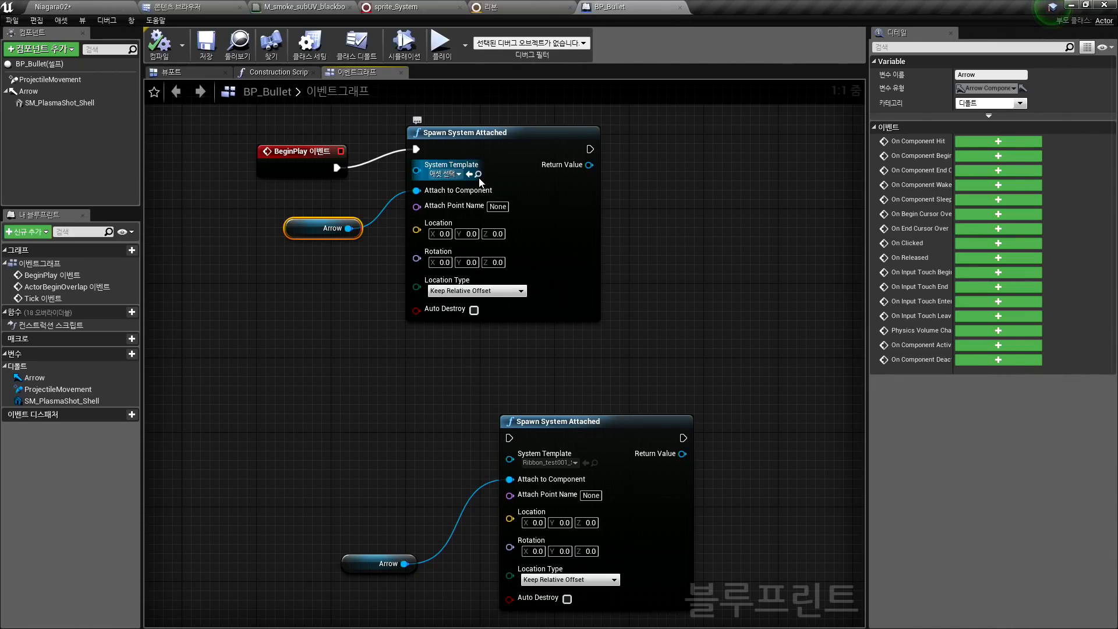
left_click(159, 44)
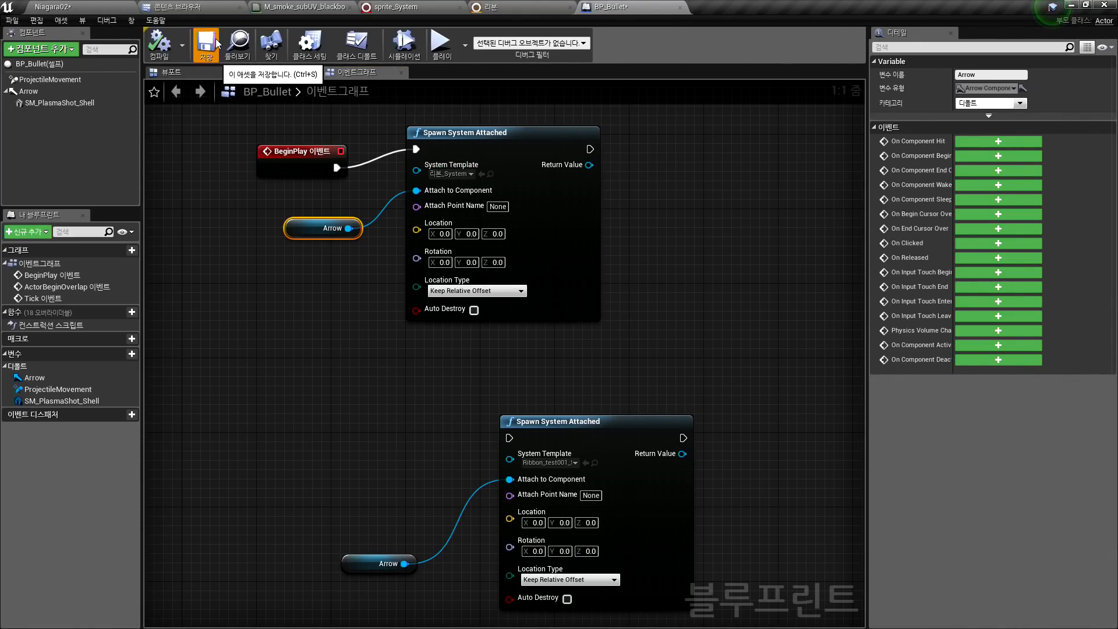
left_click(206, 42)
Simulate the bullet in the viewport to check its ribbon trail, then stop the simulation
left_click(197, 76)
left_click(407, 44)
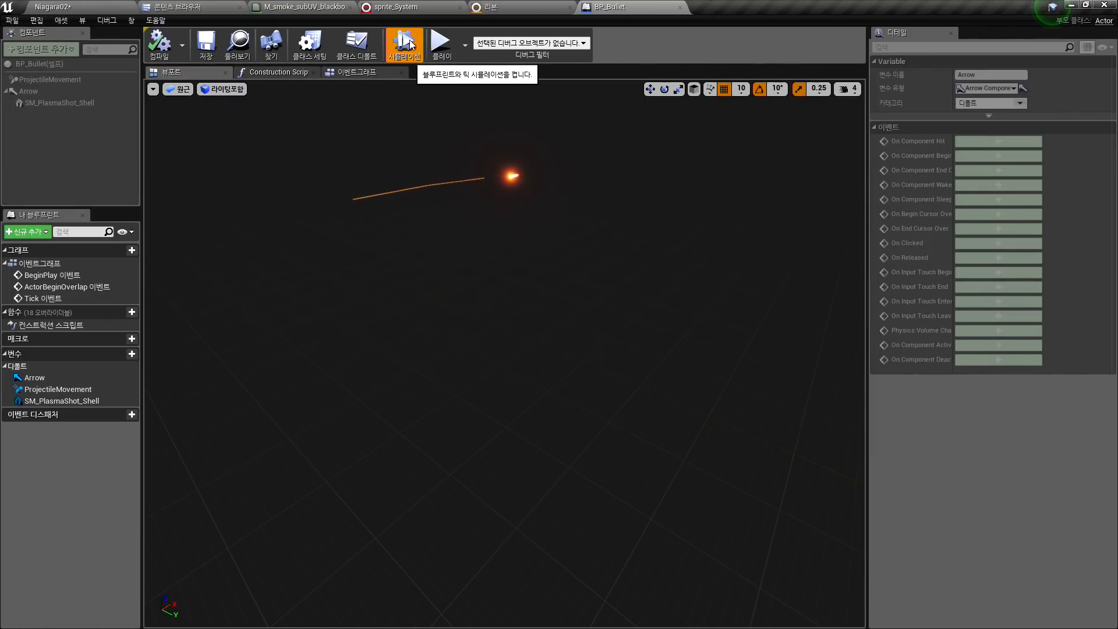
left_click(410, 43)
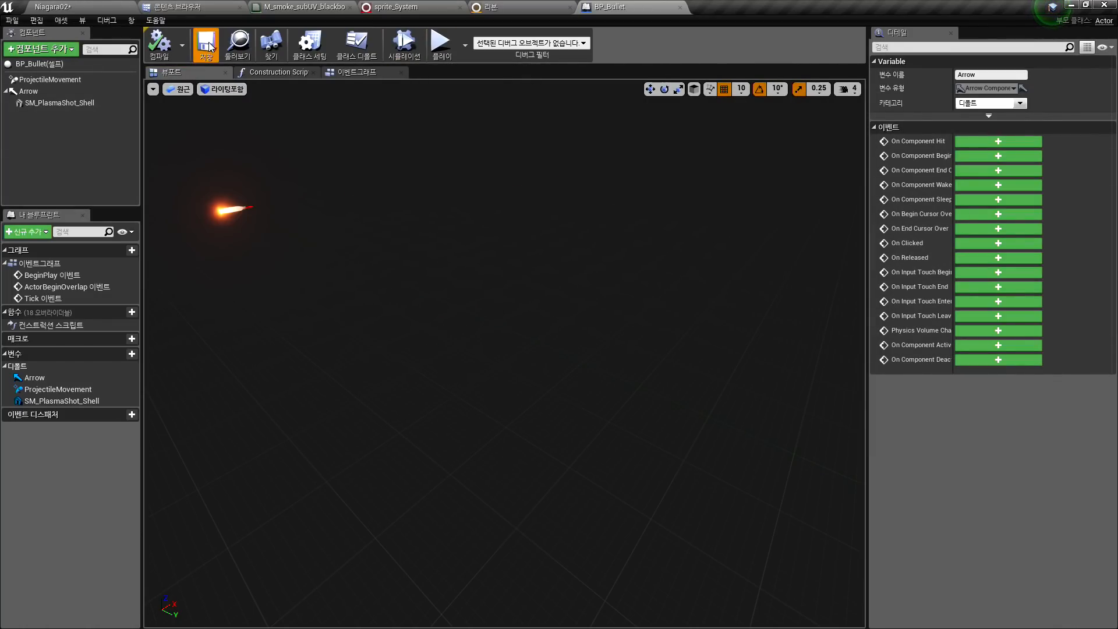
Play the Niagara02 level, fire bullets repeatedly while moving and jumping to examine their ribbon trails, then stop playing
left_click(53, 6)
left_click(606, 42)
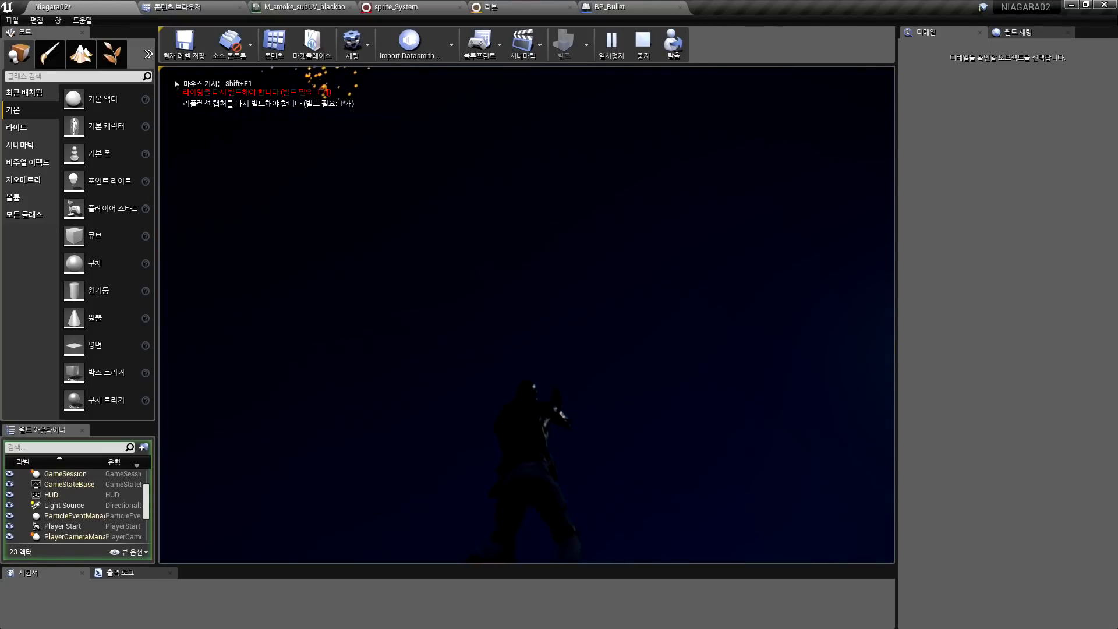
left_click(527, 314)
left_click(527, 315)
left_click(527, 314)
left_click(527, 315)
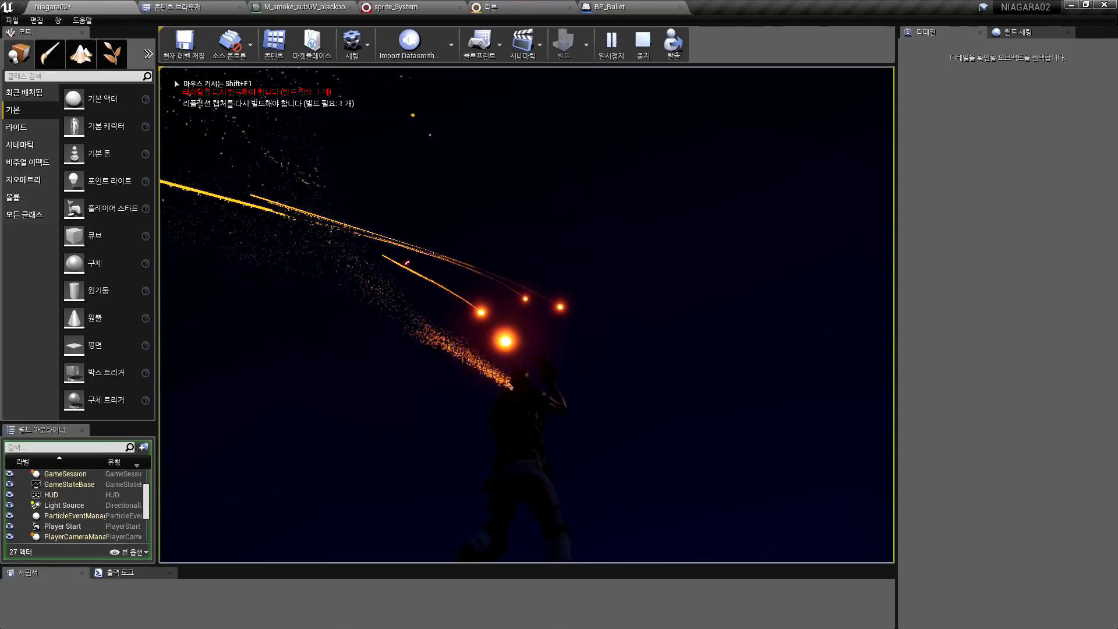
left_click(527, 314)
left_click(526, 315)
left_click(527, 314)
left_click(527, 315)
left_click(526, 315)
left_click(526, 314)
left_click(526, 314)
left_click(527, 315)
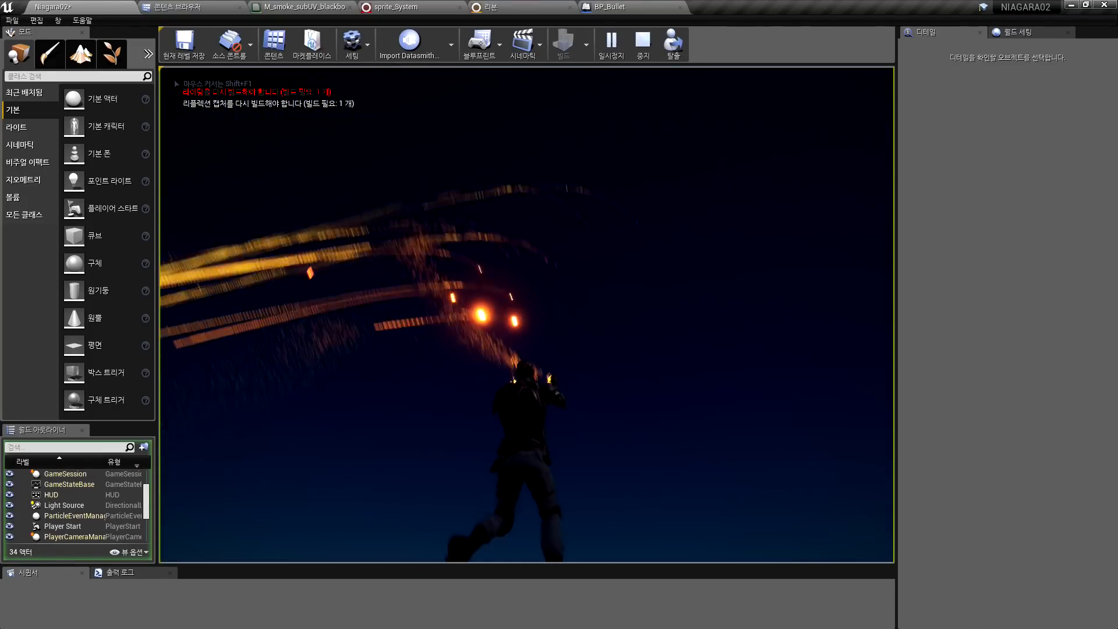
left_click(526, 314)
left_click(527, 314)
key("space")
left_click(527, 315)
left_click(526, 314)
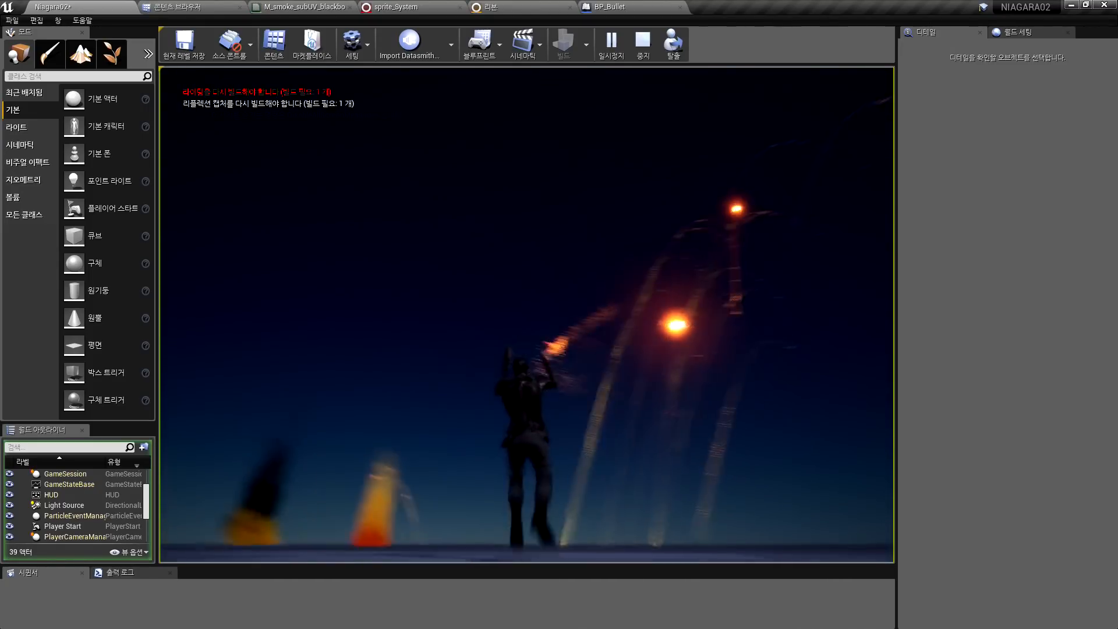
left_click(527, 314)
left_click(527, 315)
key("space")
left_click(527, 314)
left_click(527, 314)
left_click(527, 315)
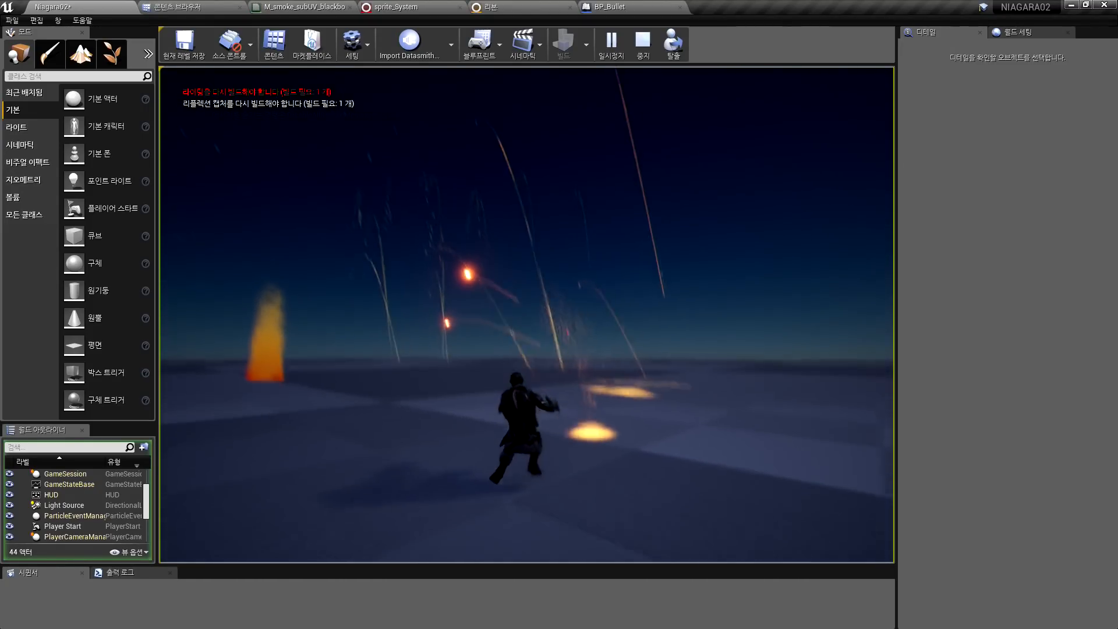
left_click(526, 315)
left_click(526, 315)
left_click(527, 315)
key("space")
left_click(526, 314)
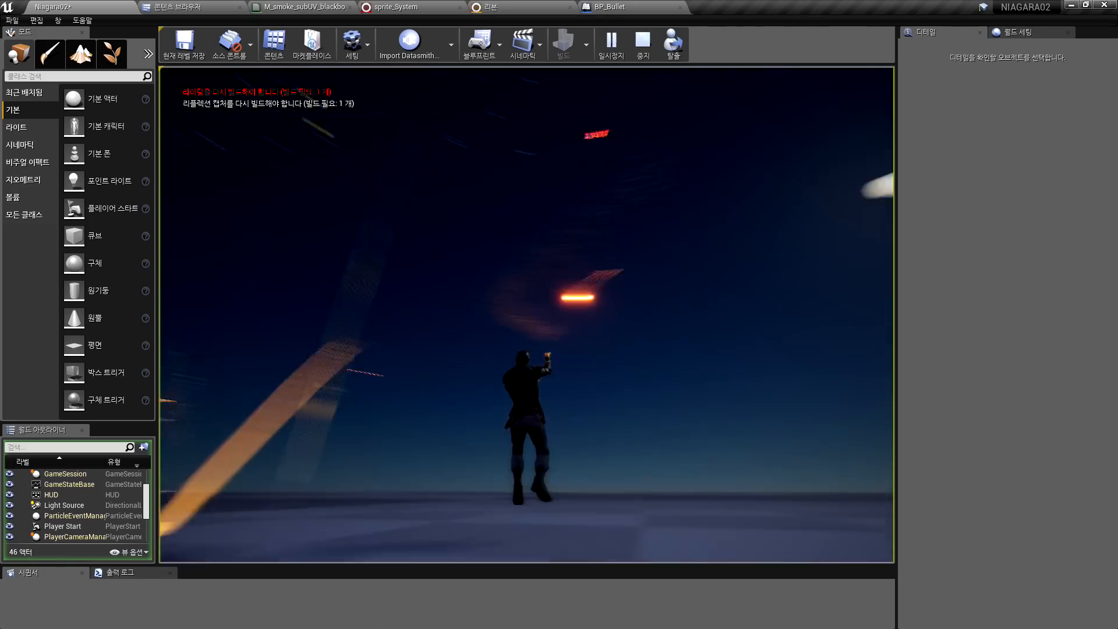
left_click(526, 314)
left_click(527, 314)
left_click(527, 315)
key("space")
left_click(527, 315)
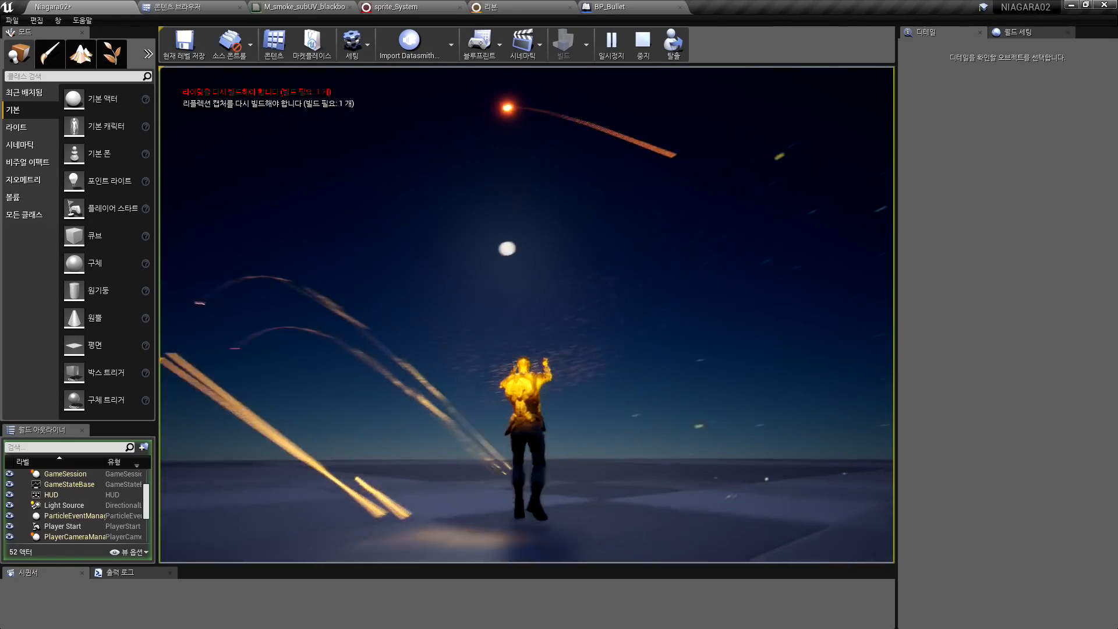
left_click(527, 315)
left_click(527, 314)
left_click(527, 314)
left_click(526, 315)
left_click(527, 314)
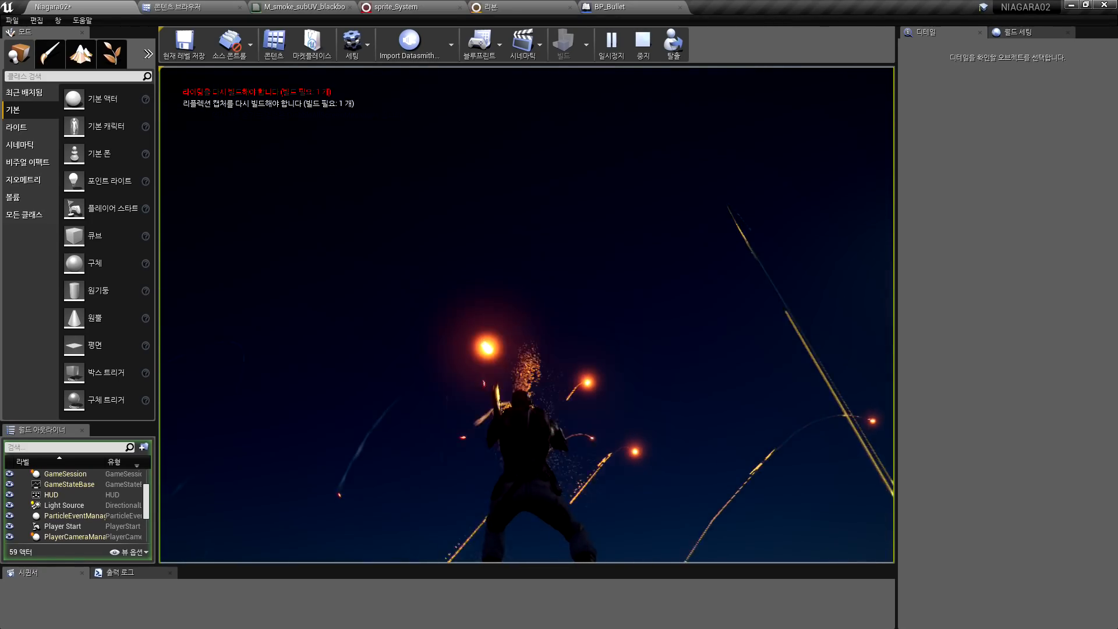
left_click(527, 315)
left_click(527, 315)
left_click(527, 314)
left_click(527, 314)
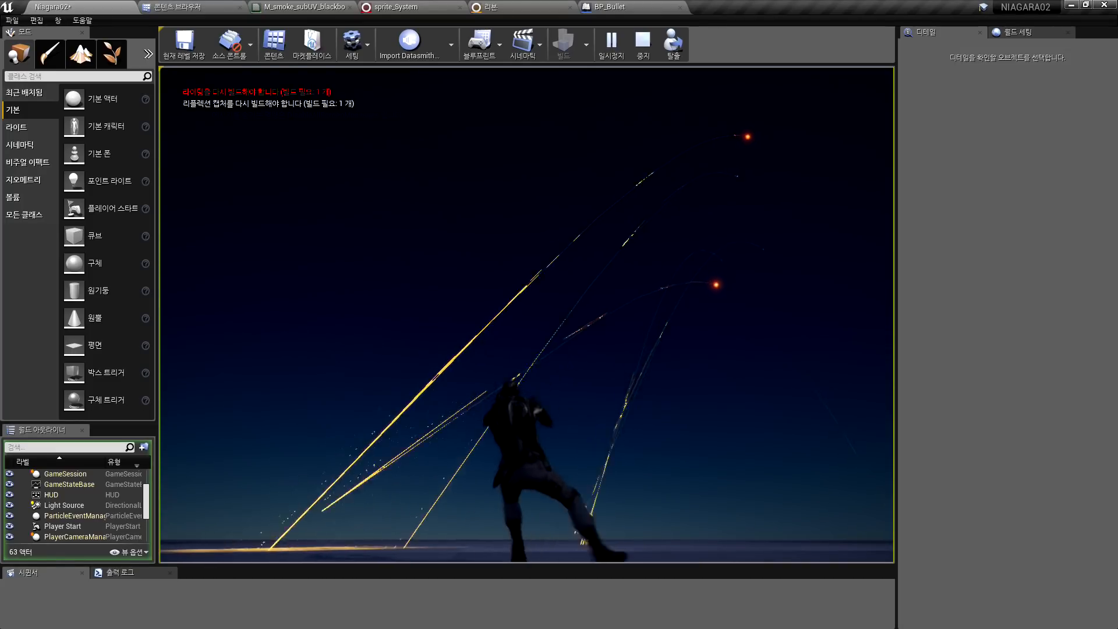
key("Escape")
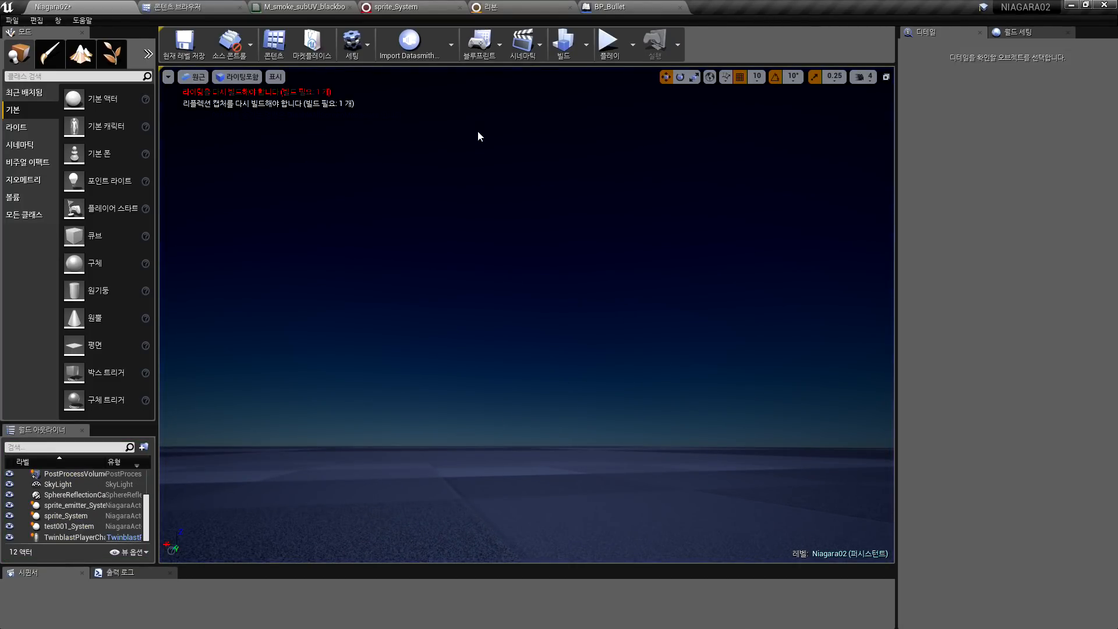
Set the ribbon emitter's Particles.Lifetime range to a minimum of 0.5 and a maximum of 0.9, then apply the change
left_click(515, 8)
scroll(850, 396, "up", 5)
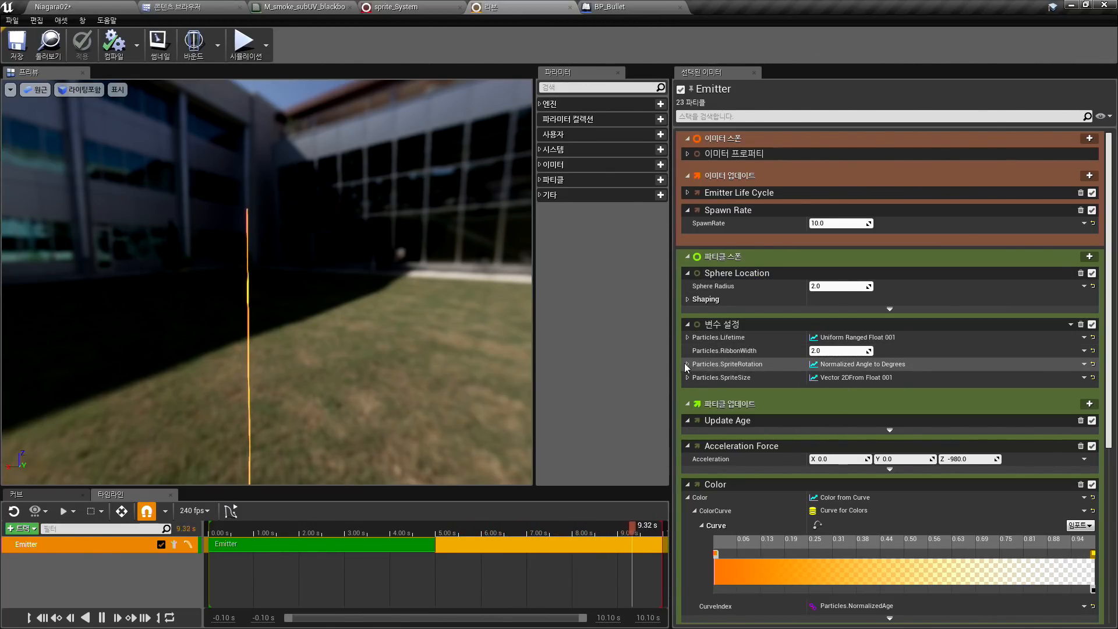
left_click(687, 337)
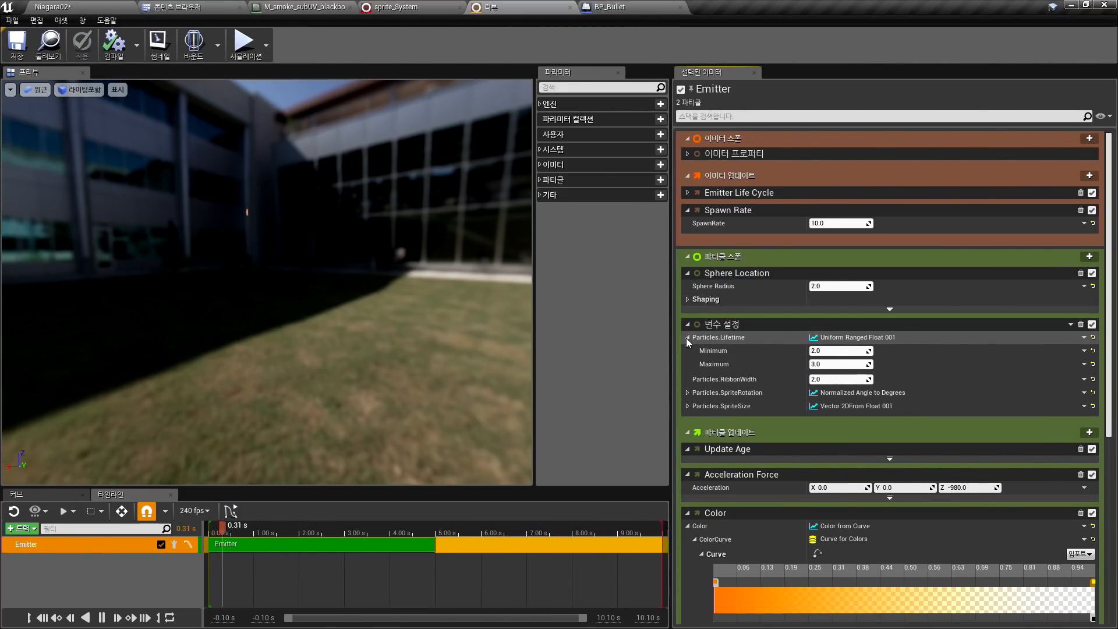
left_click(855, 347)
type(".5")
key("Tab")
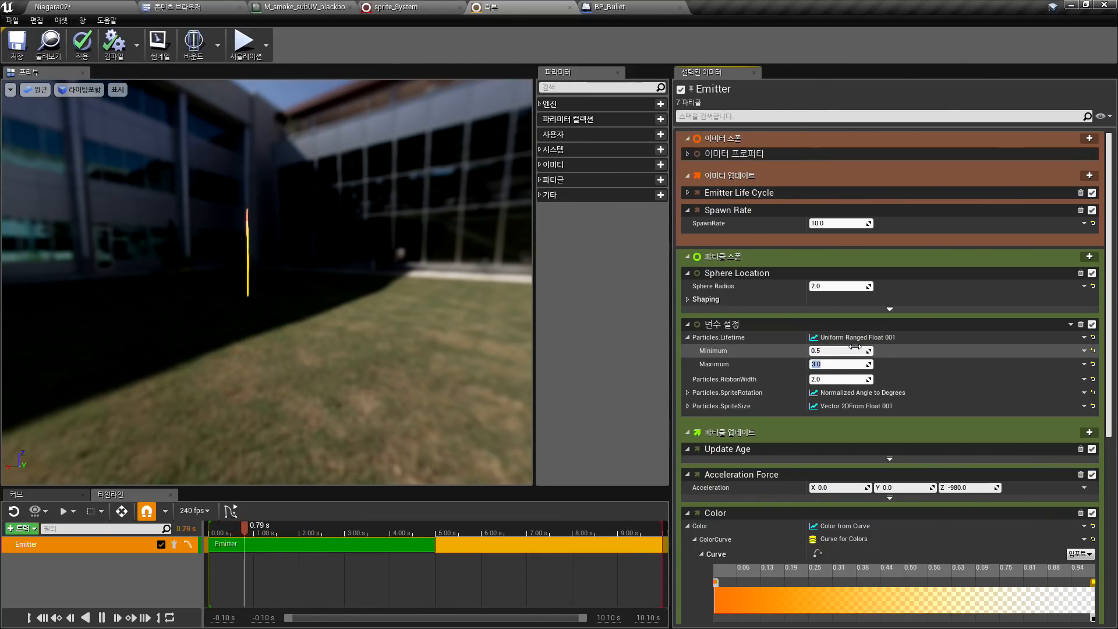
key("Return")
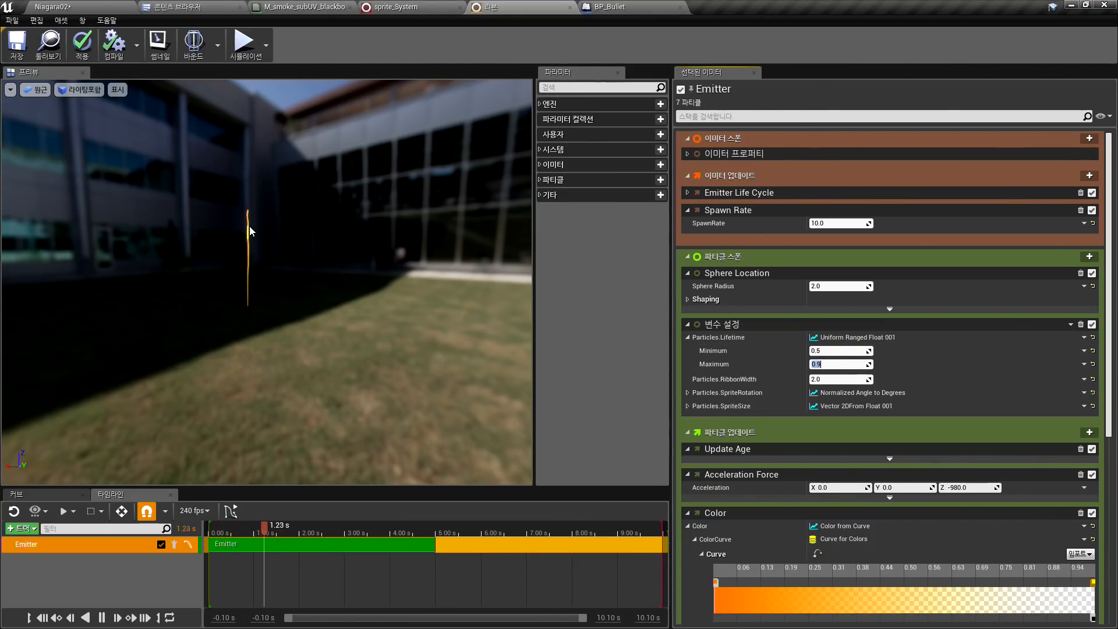
left_click(82, 43)
Play the Niagara02 level, fire bullets repeatedly to examine the shortened ribbon trails, then stop playing
left_click(53, 7)
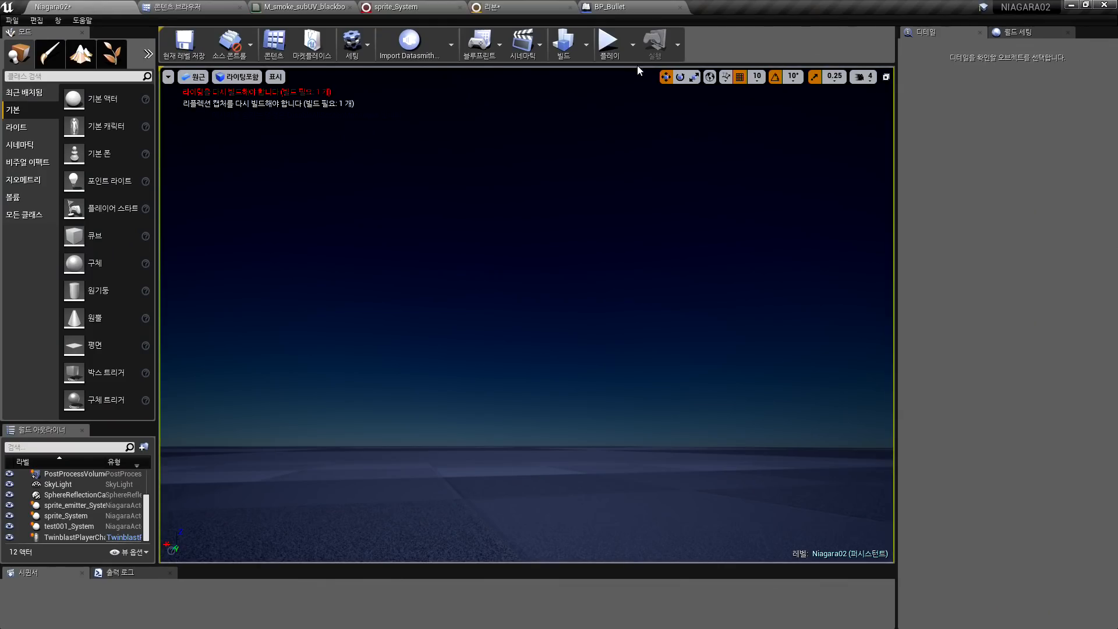
left_click(609, 42)
left_click(541, 227)
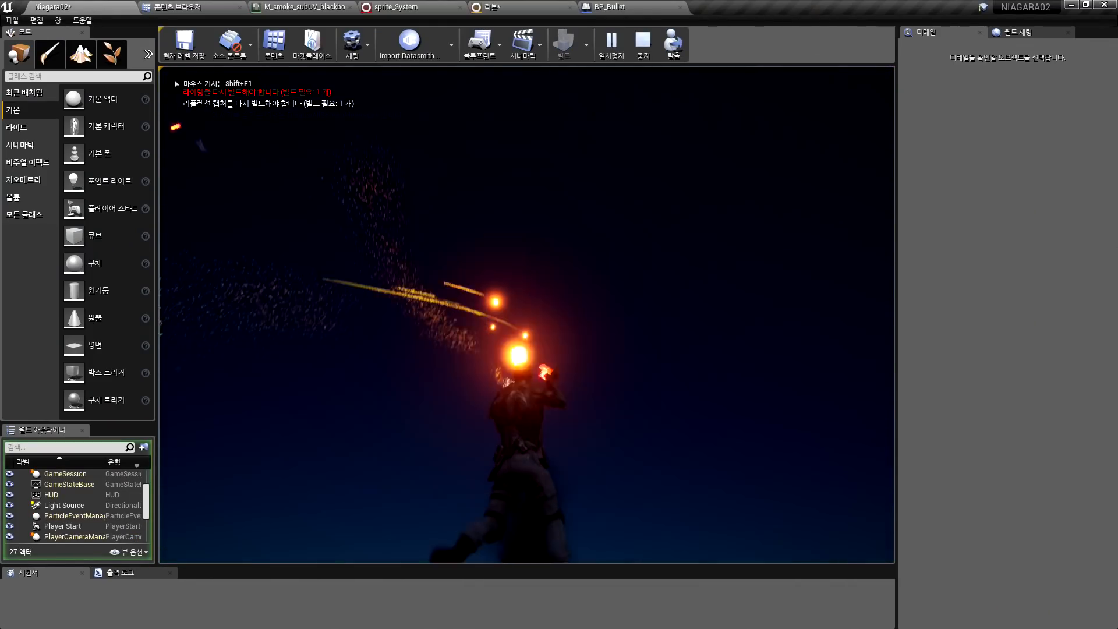
left_click(542, 227)
left_click(541, 228)
left_click(541, 228)
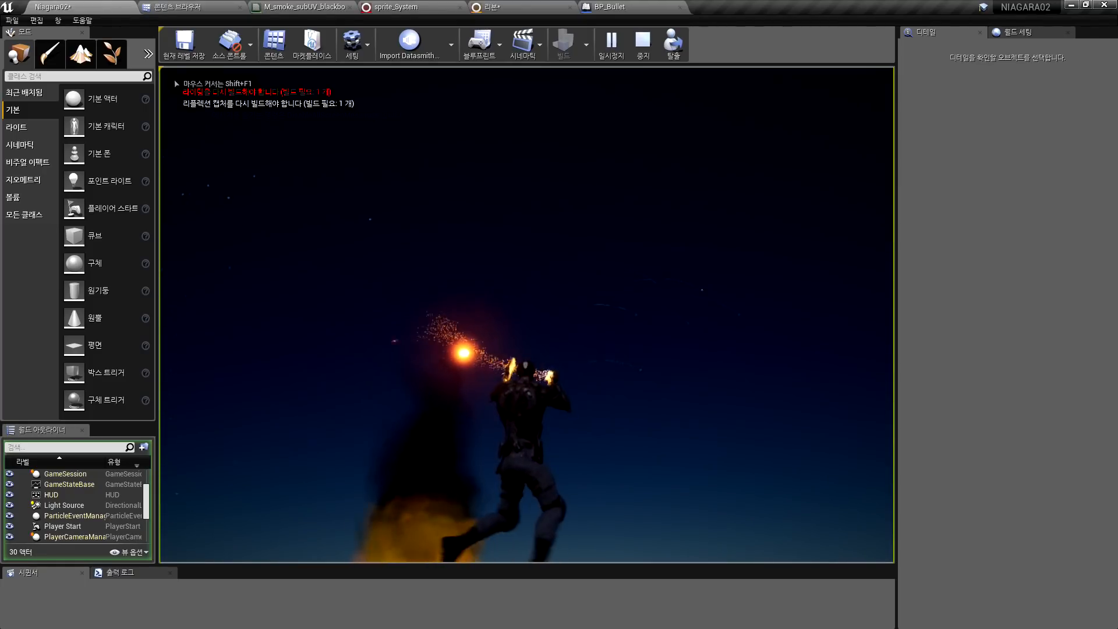
left_click(541, 228)
left_click(541, 228)
left_click(541, 228)
left_click(541, 227)
left_click(541, 228)
left_click(541, 228)
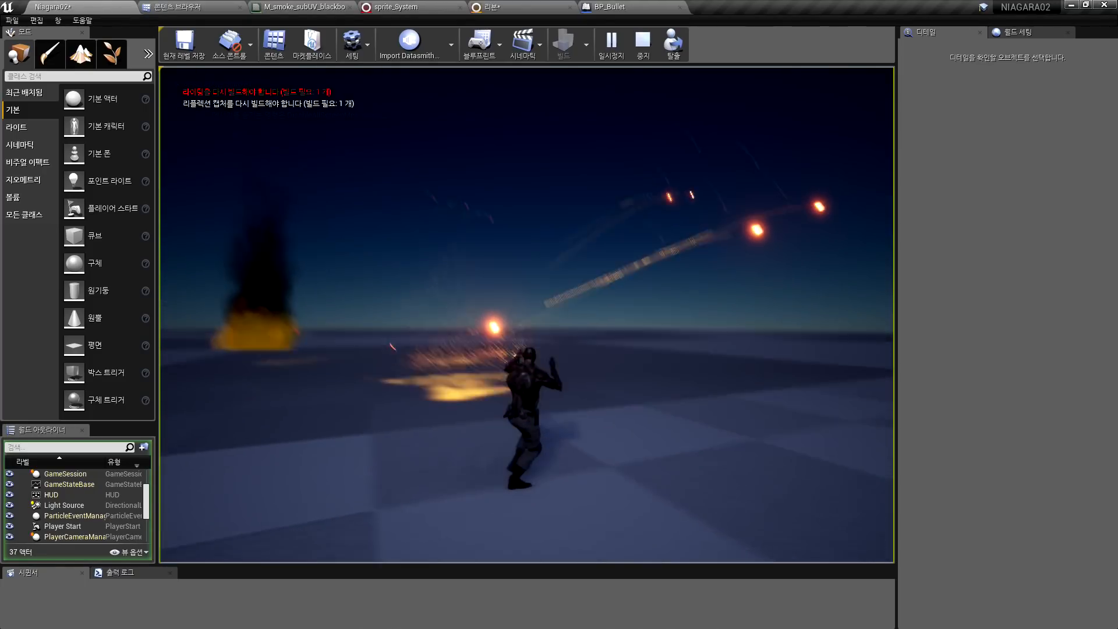
left_click(541, 228)
left_click(541, 228)
key("Escape")
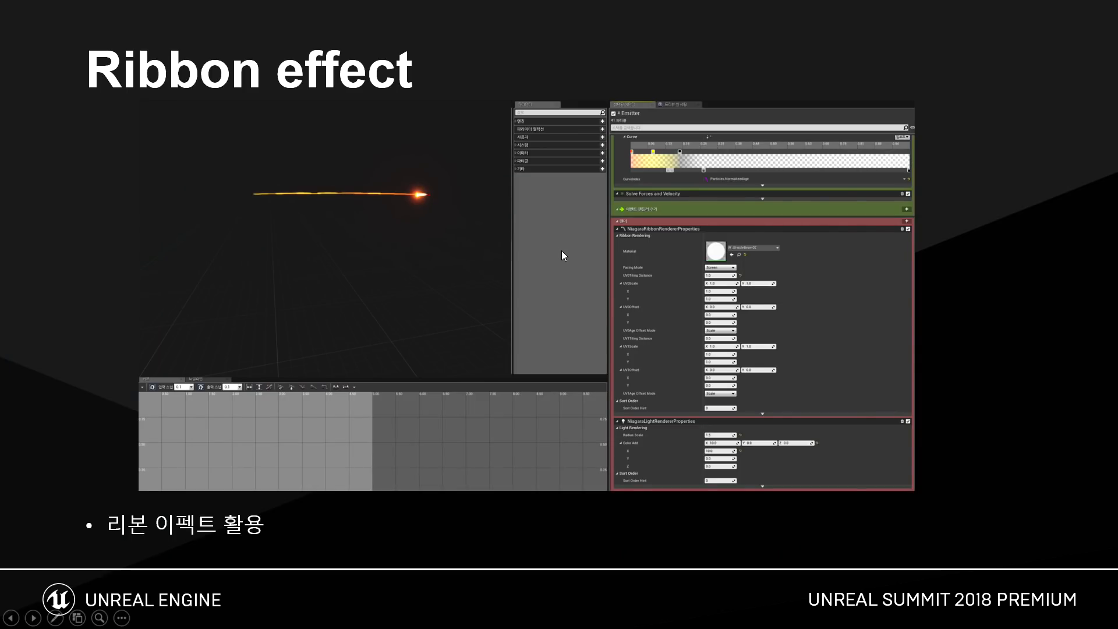
left_click(536, 271)
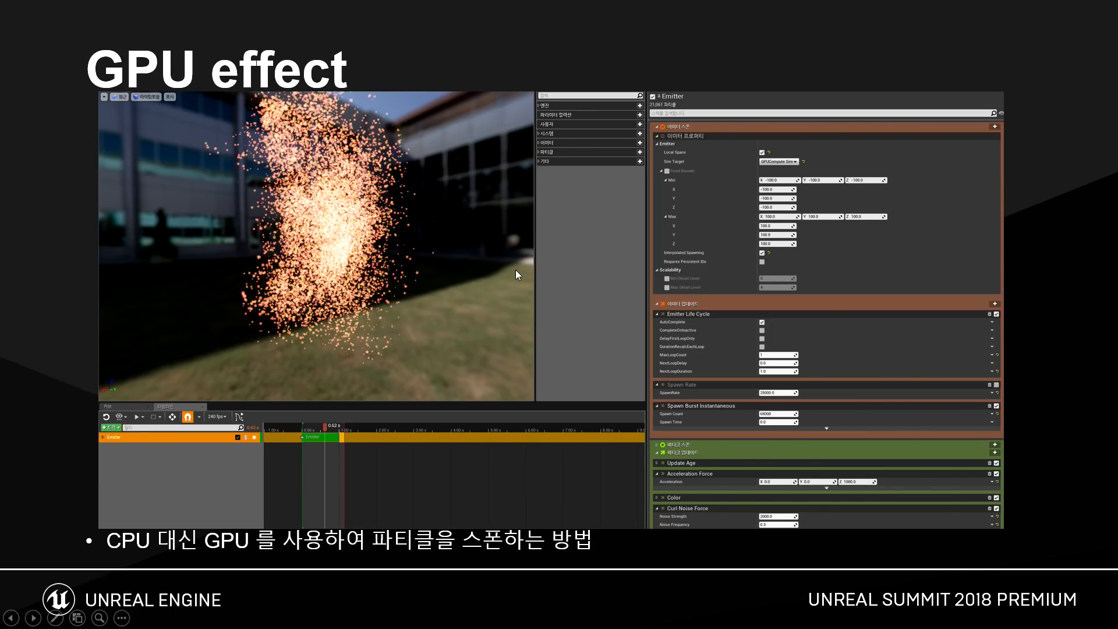
key("alt+Tab")
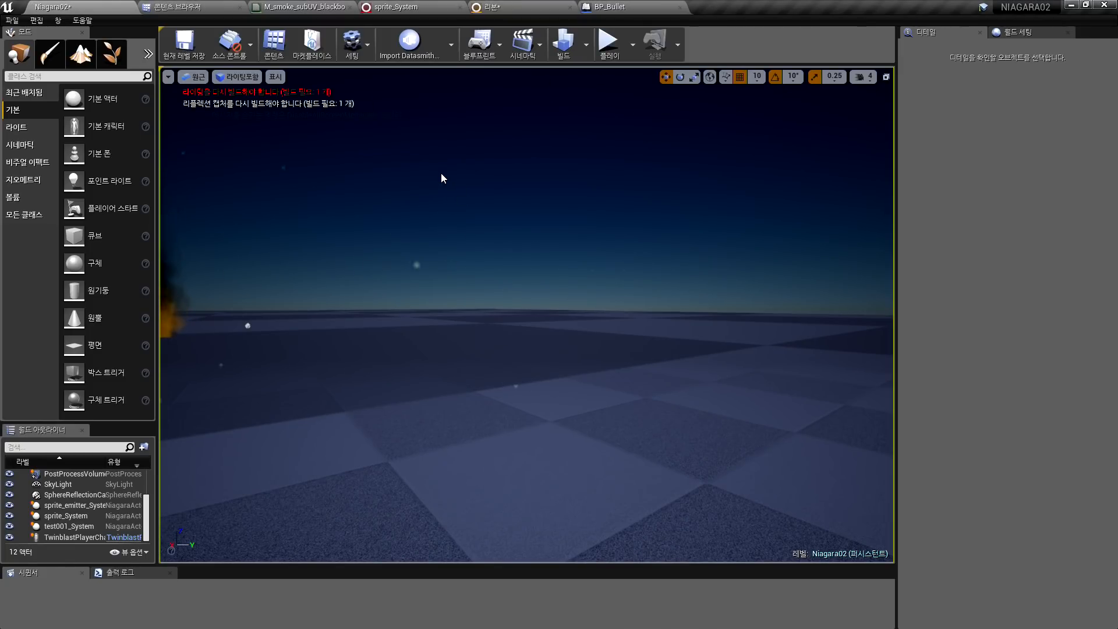
Create a new Niagara emitter named GPU in the NIAGARA/test04 folder
left_click(181, 7)
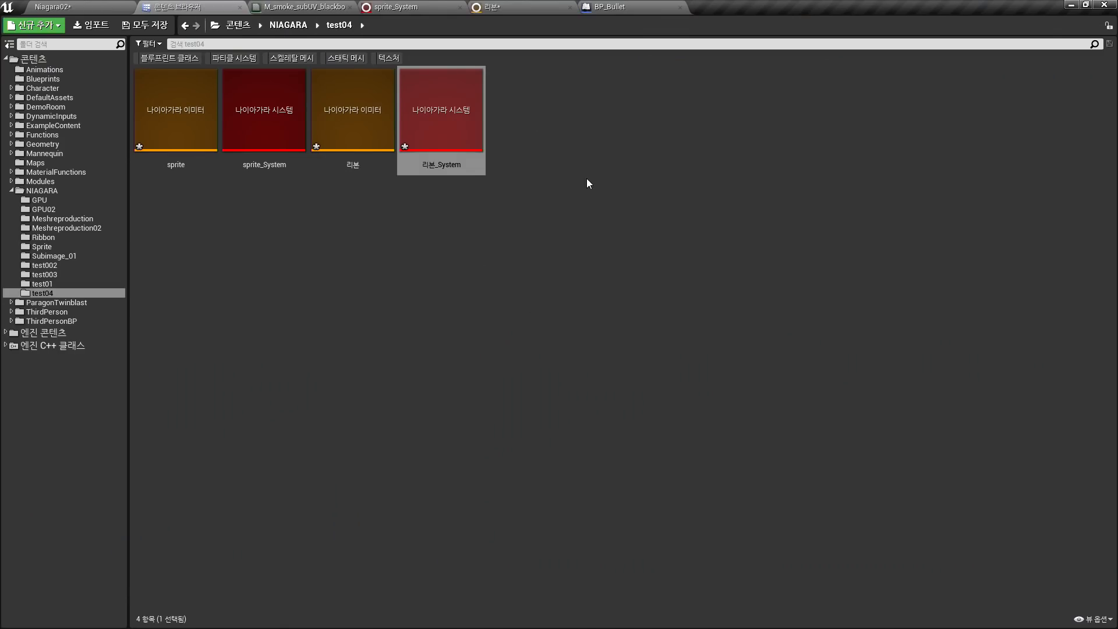
right_click(613, 112)
mouse_move(654, 431)
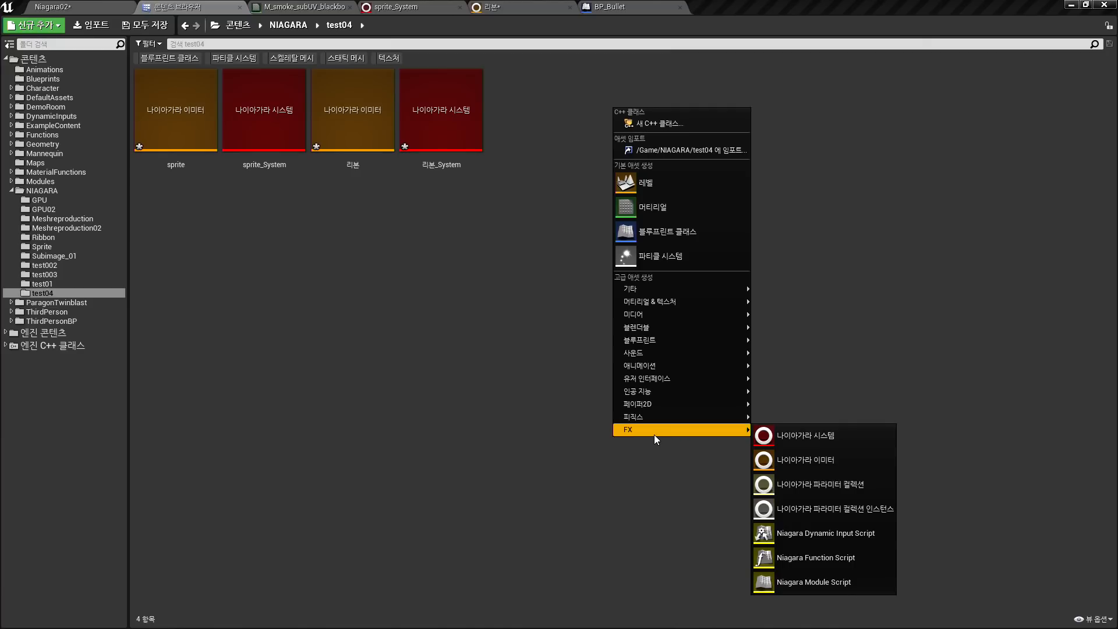
left_click(805, 460)
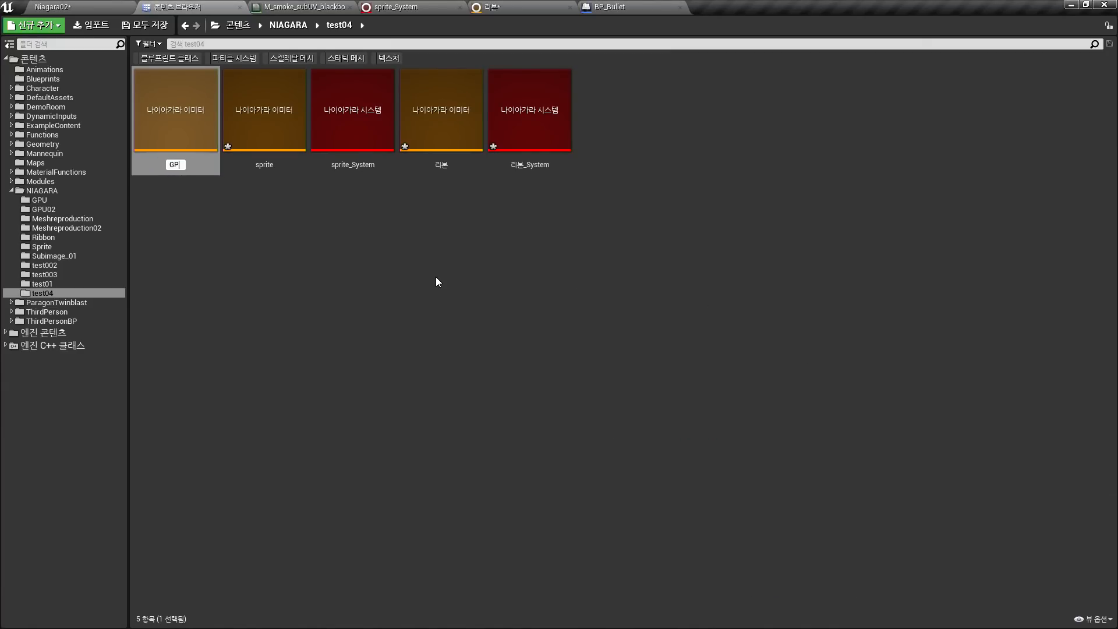
key("Return")
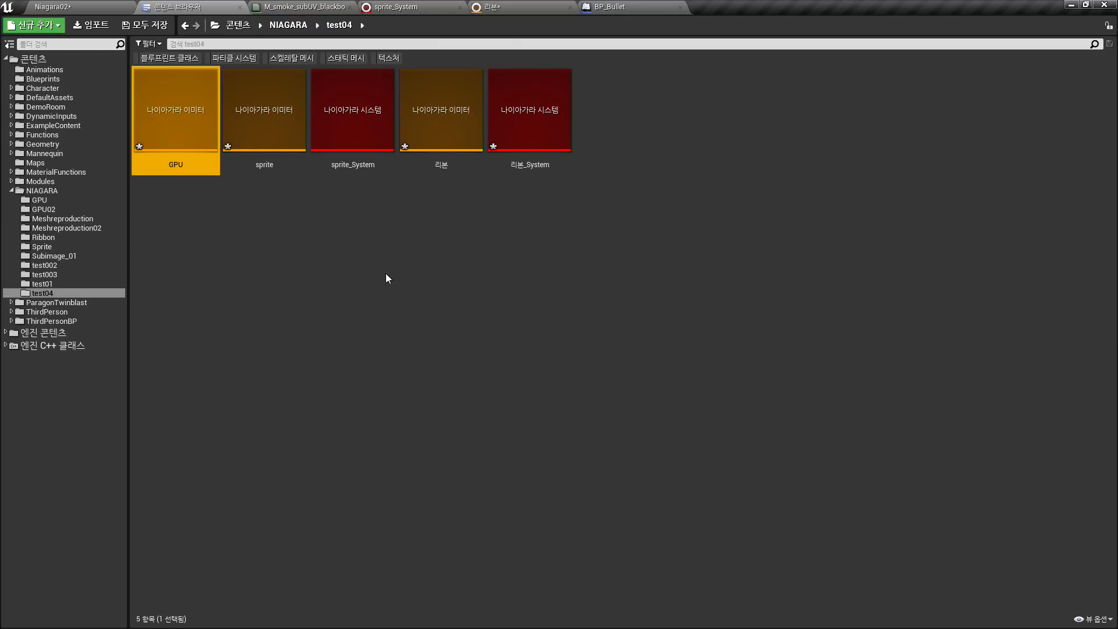
Open the GPU emitter and set the Sim Target in its emitter properties to GPUCompute Sim
double_click(188, 114)
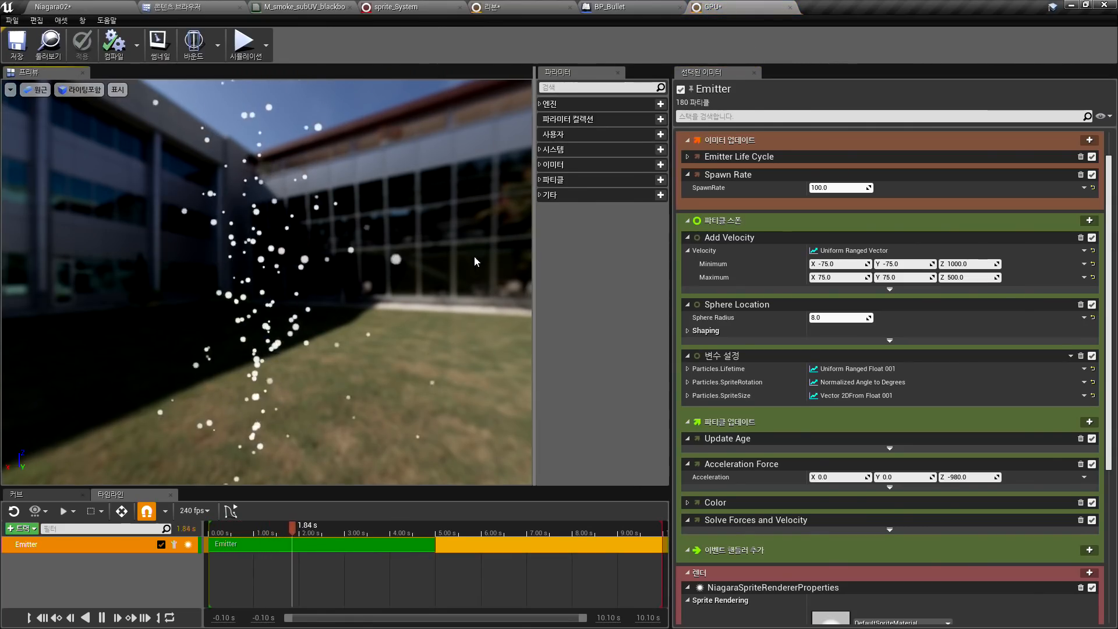
scroll(719, 170, "up", 2)
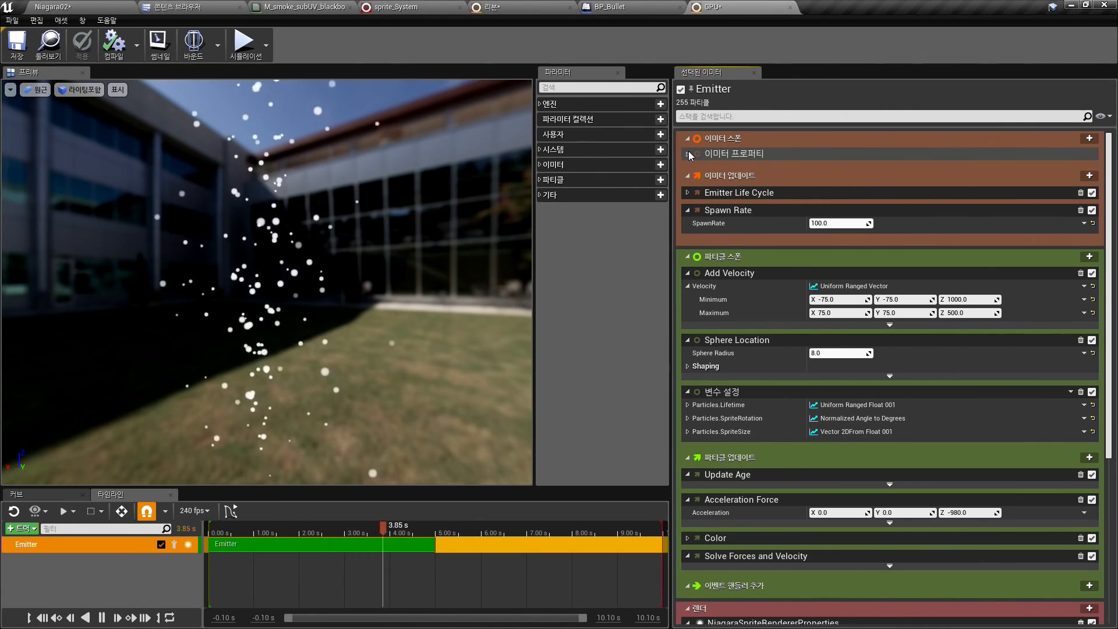
left_click(728, 154)
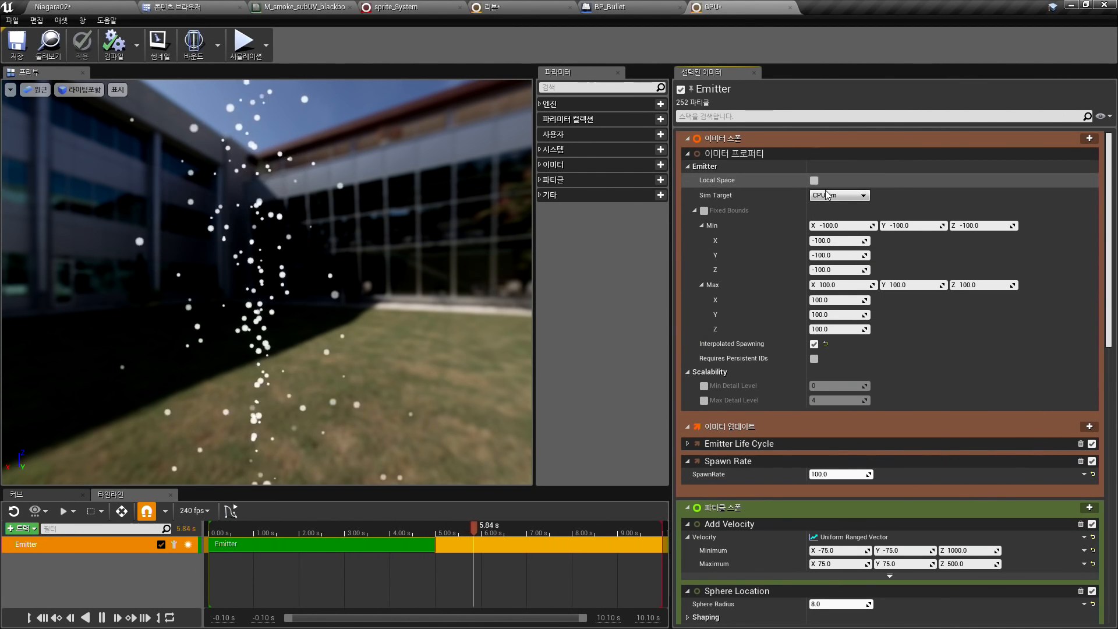
left_click(851, 196)
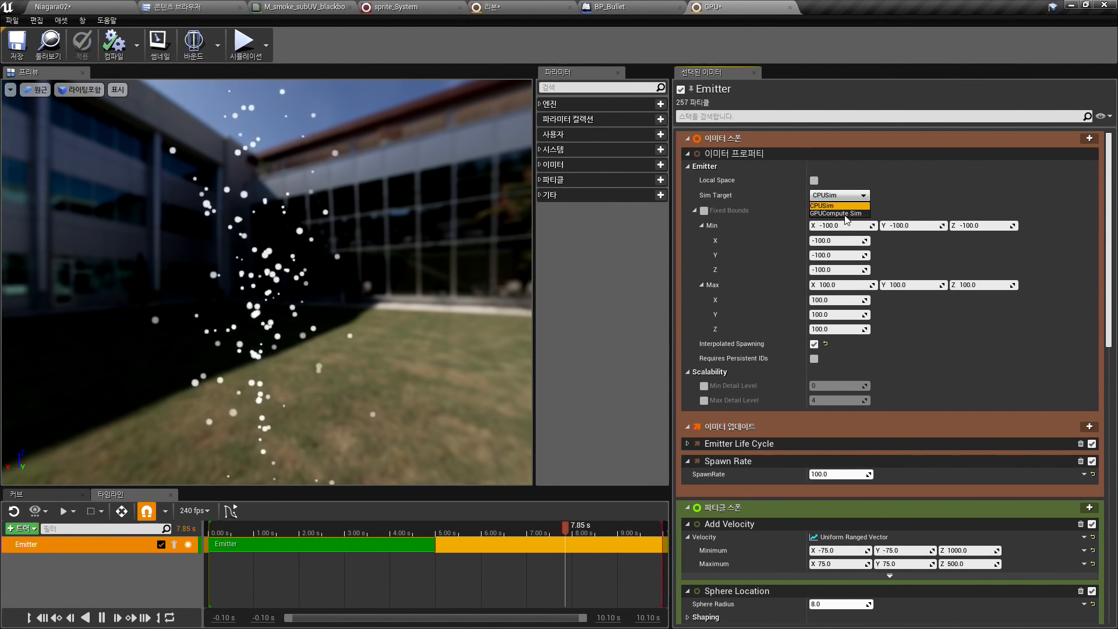
left_click(837, 213)
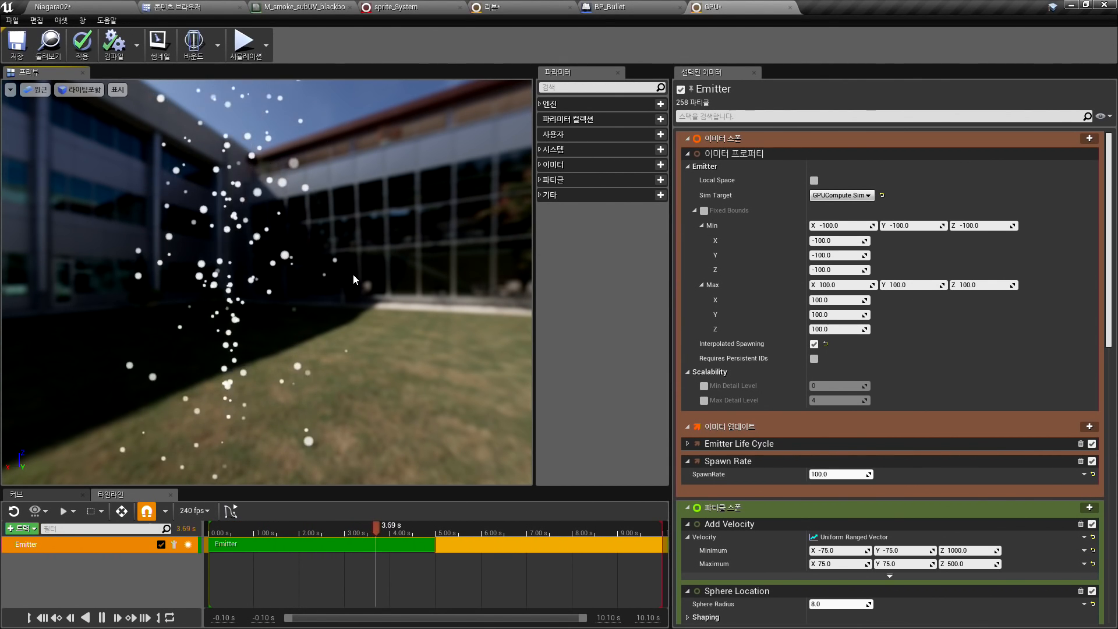
Replace the Spawn Rate module in the emitter update group with Spawn Burst Instantaneous and set its Spawn Count to 50000
scroll(863, 315, "down", 8)
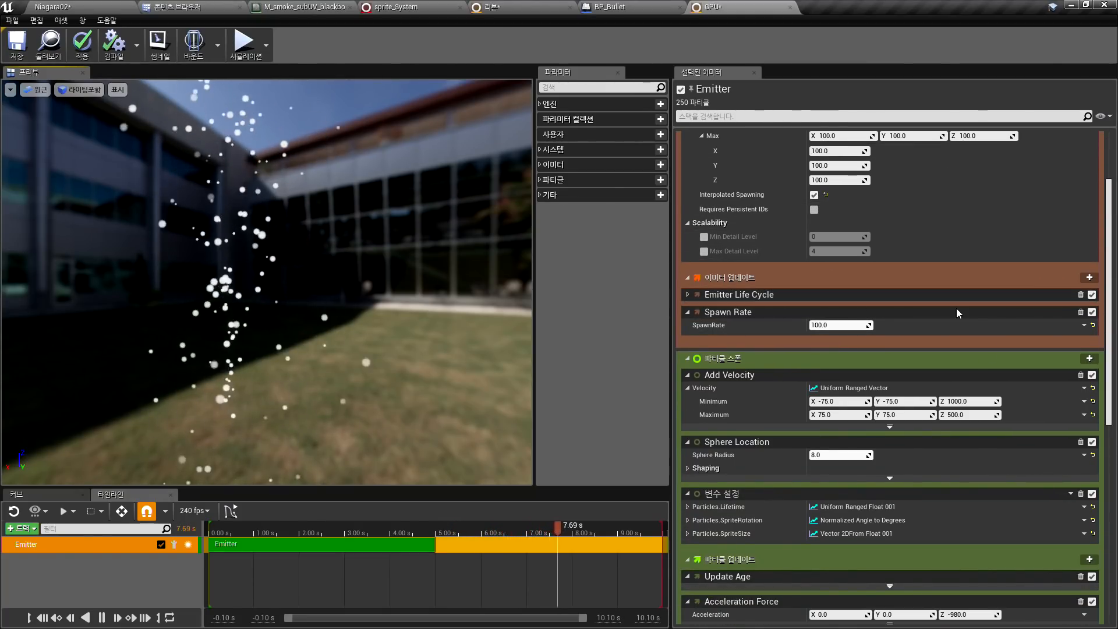
left_click(1081, 312)
scroll(1088, 305, "up", 5)
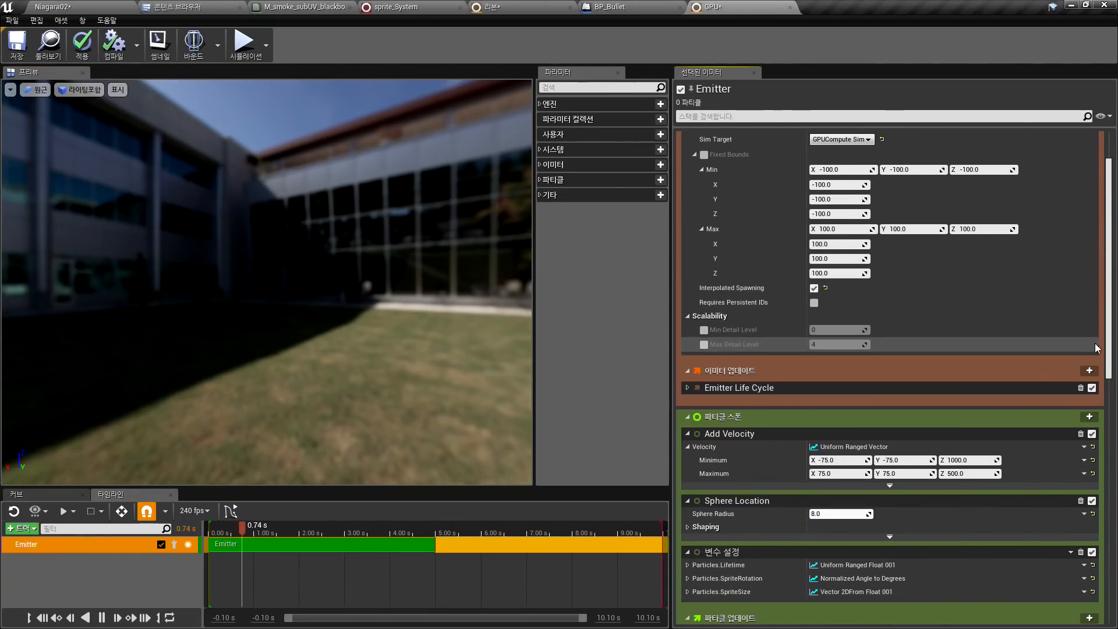
left_click(1090, 370)
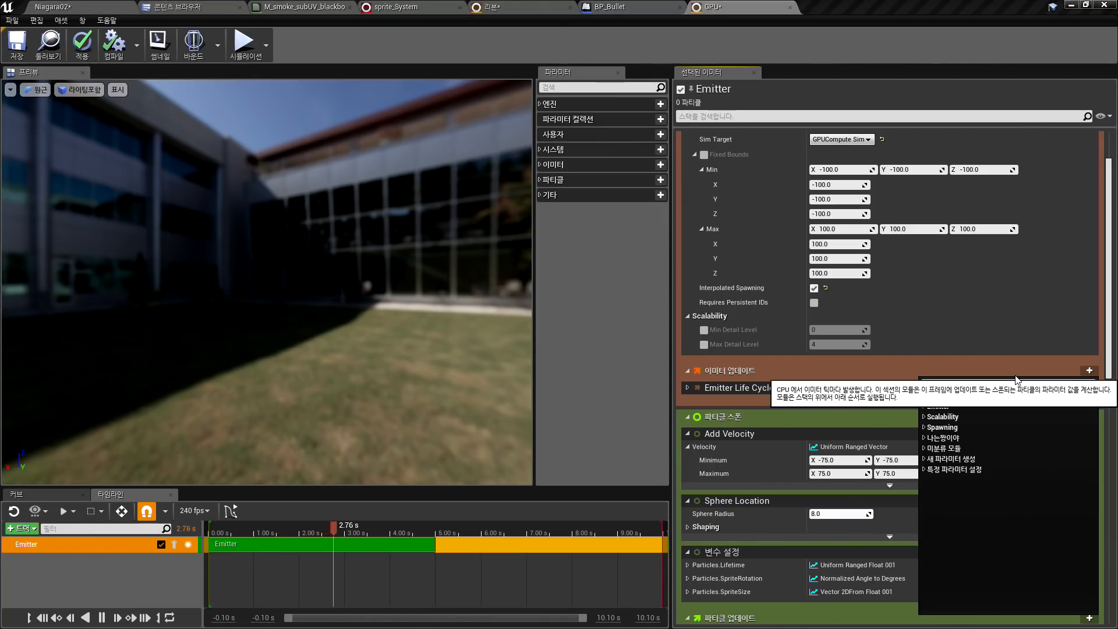
type("burst")
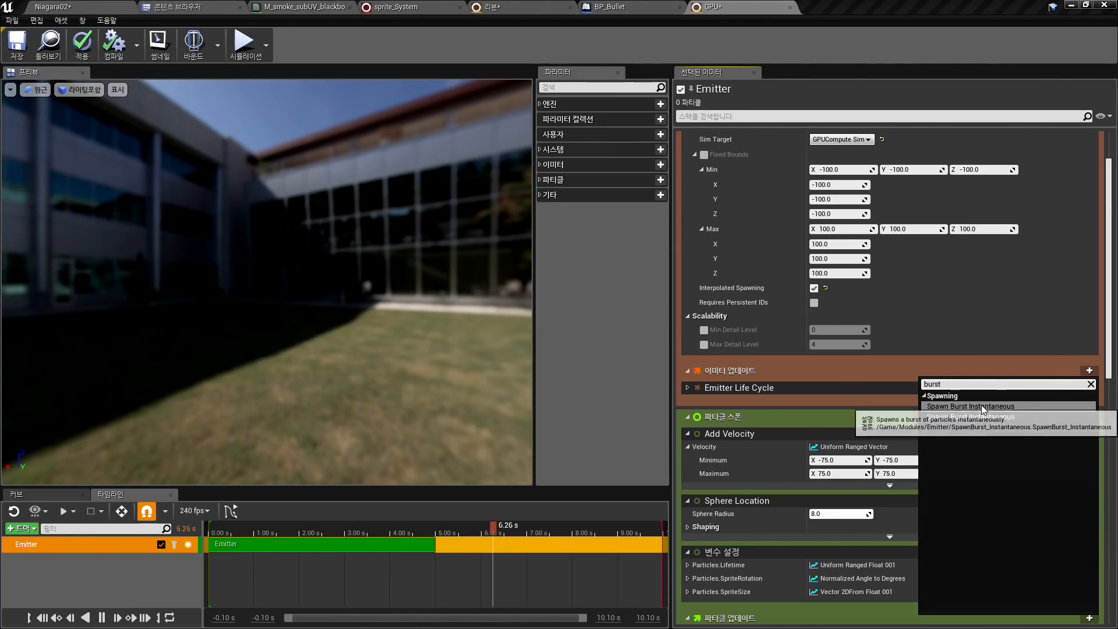
left_click(984, 404)
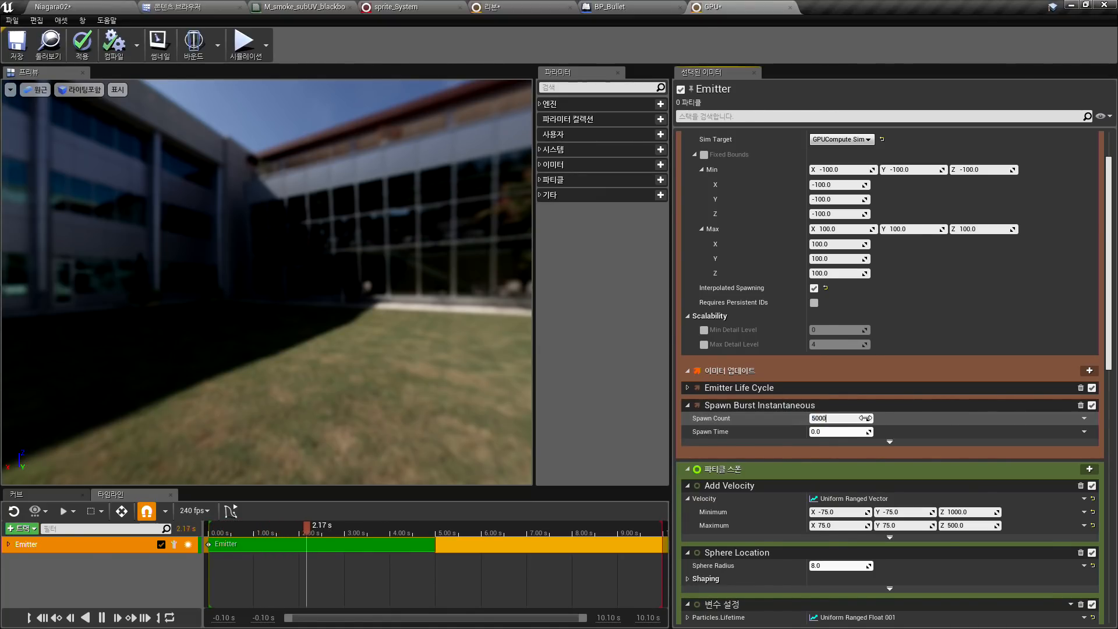
key("Return")
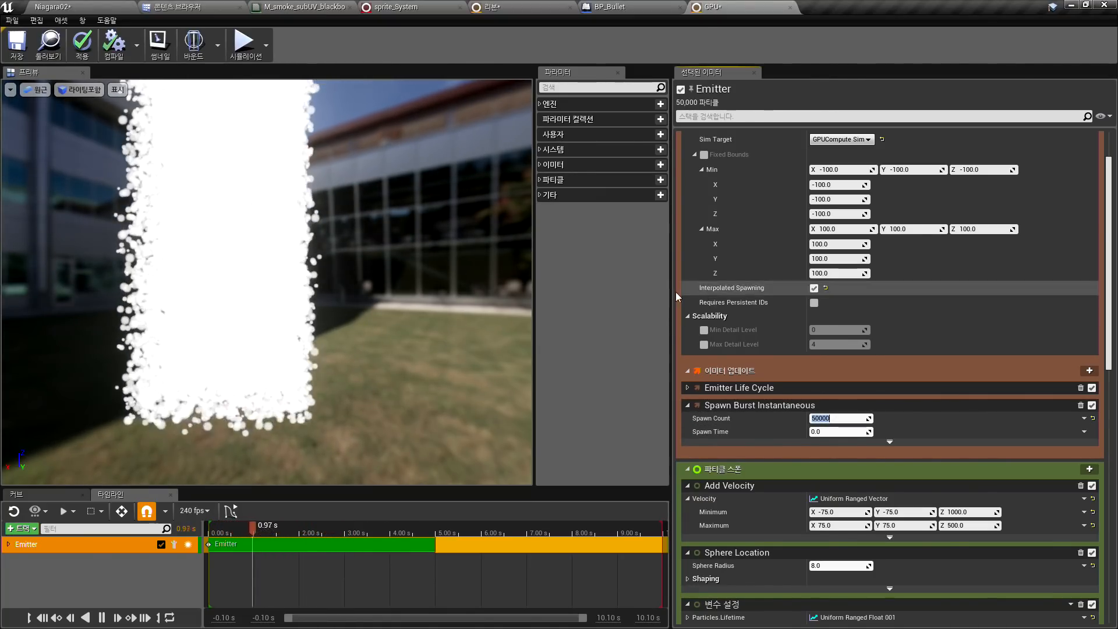
Delete the Add Velocity module from the GPU emitter's particle spawn group
left_click(349, 274)
left_click_drag(284, 290, 353, 255)
scroll(851, 453, "down", 3)
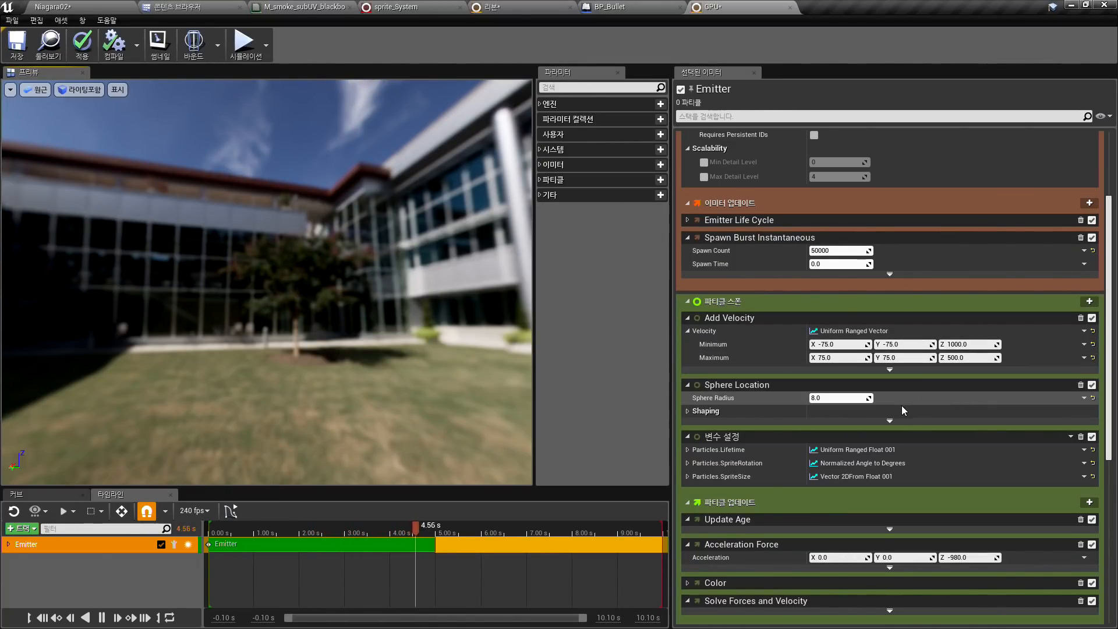
scroll(902, 405, "down", 6)
scroll(801, 335, "up", 4)
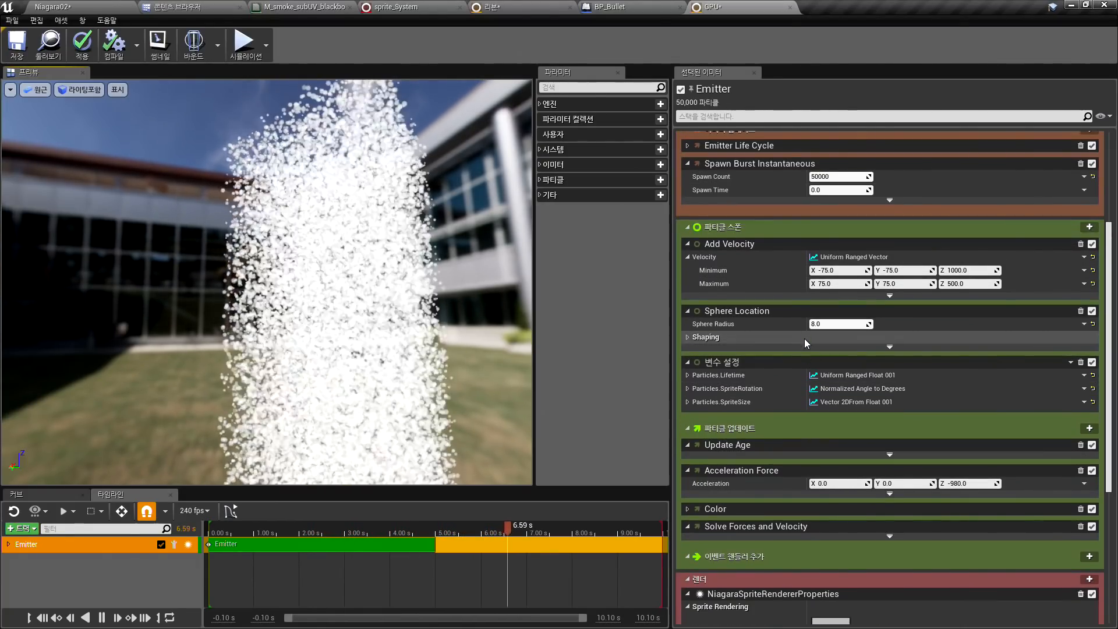
left_click(1092, 244)
left_click(1081, 245)
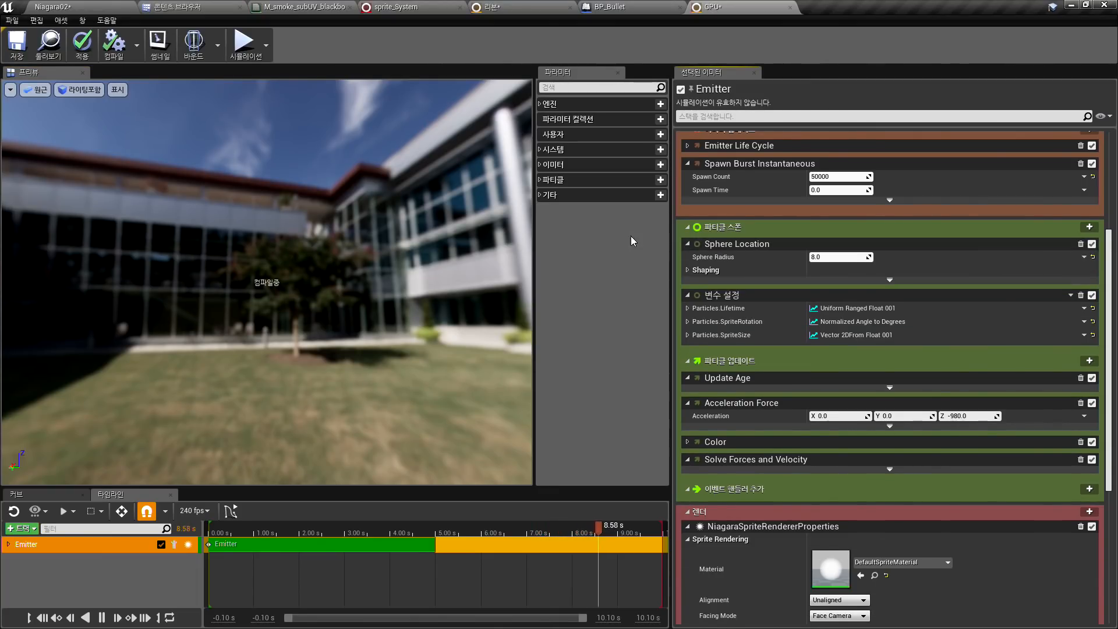
Set the Z acceleration of the GPU emitter's Acceleration Force module to 10
left_click_drag(337, 270, 337, 309)
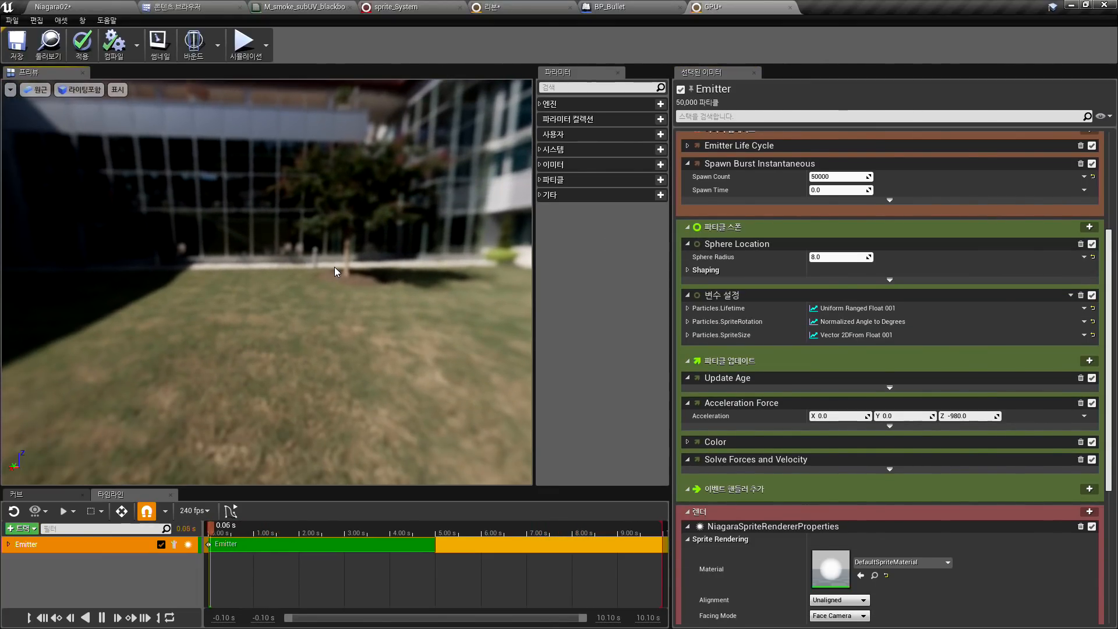
left_click_drag(410, 276, 410, 288)
scroll(874, 381, "down", 3)
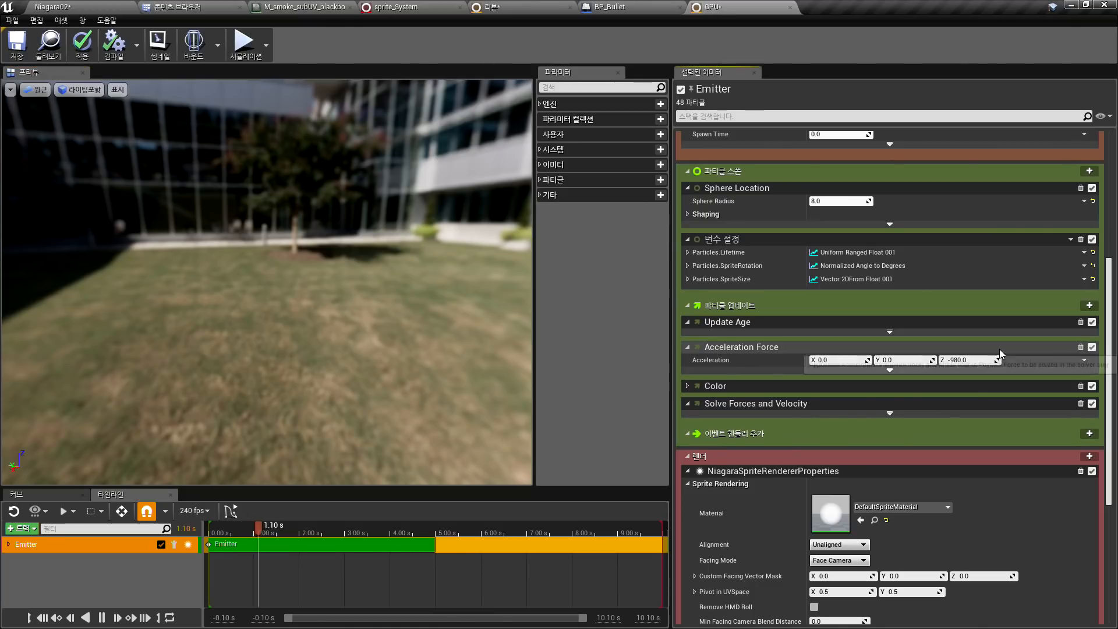
type("100")
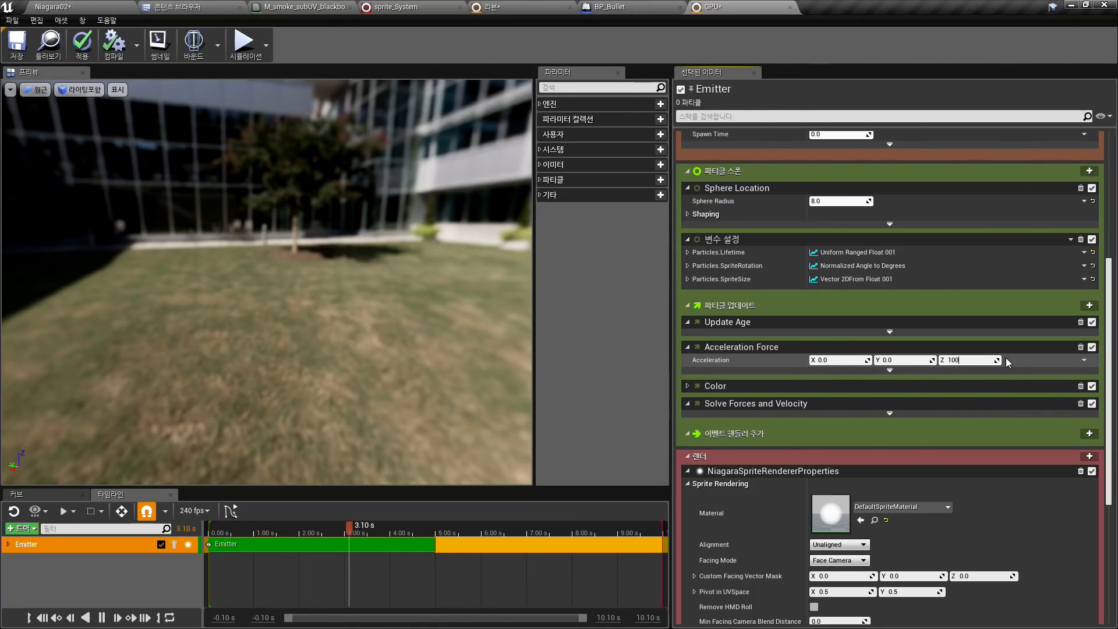
key("Return")
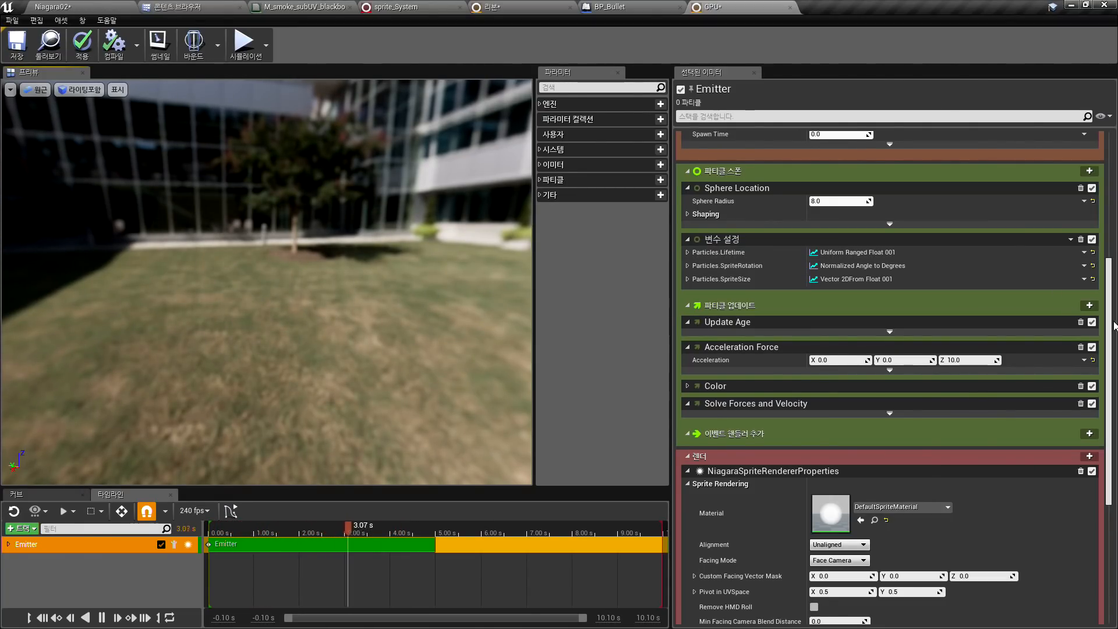
left_click_drag(1114, 326, 1114, 202)
scroll(925, 271, "down", 10)
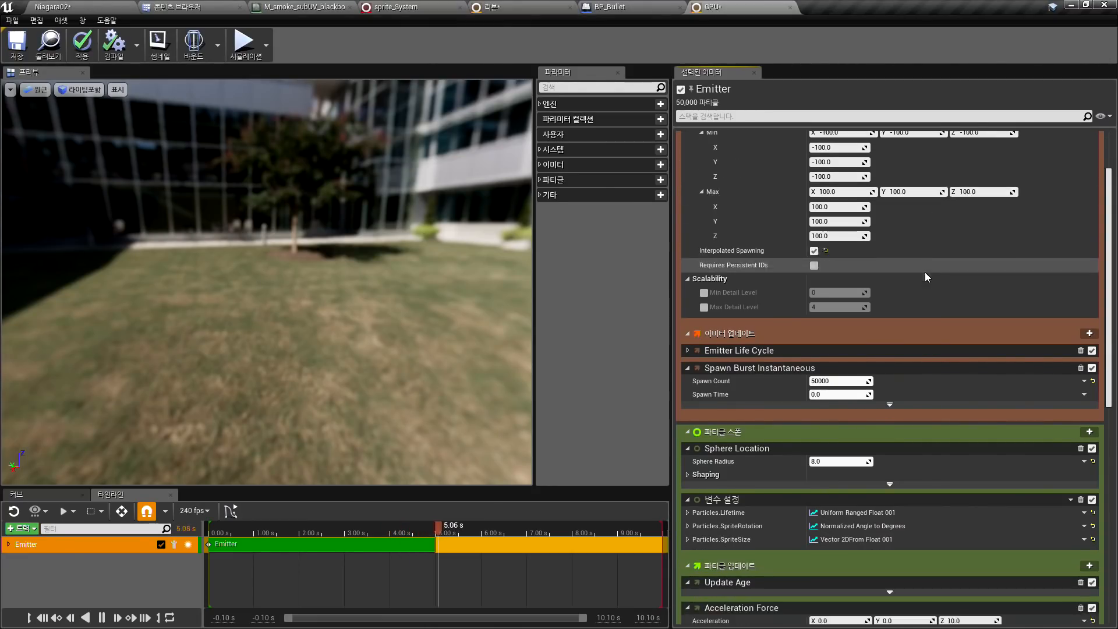
scroll(918, 334, "down", 2)
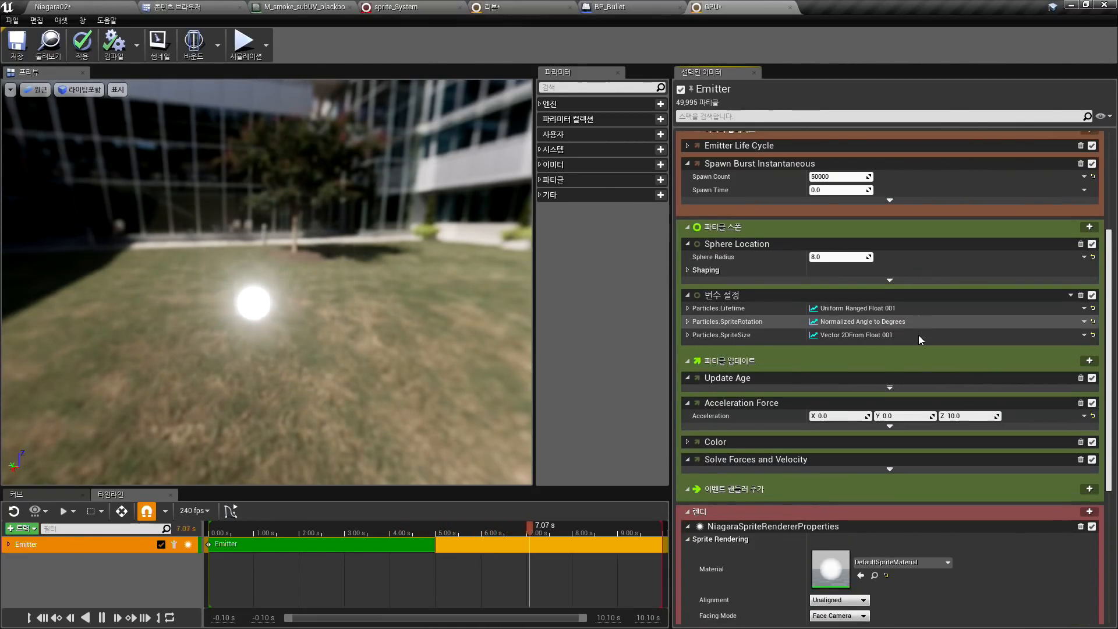
Add a Curl Noise Force to the particle update group, fix its module order issue, and set Noise Strength to 2000
left_click(1089, 342)
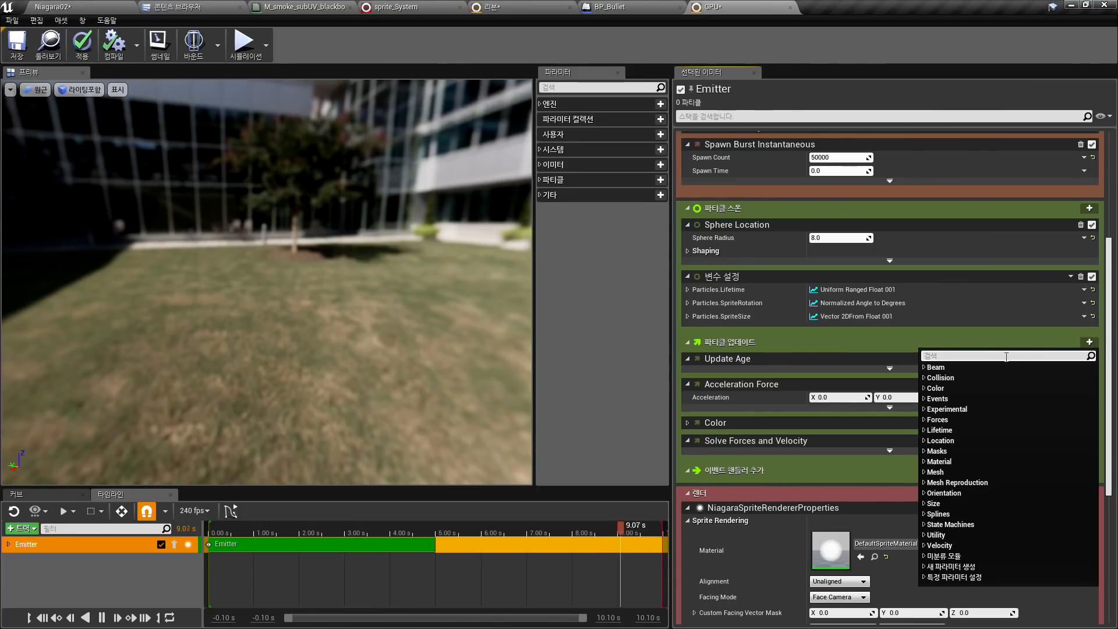
type("noise")
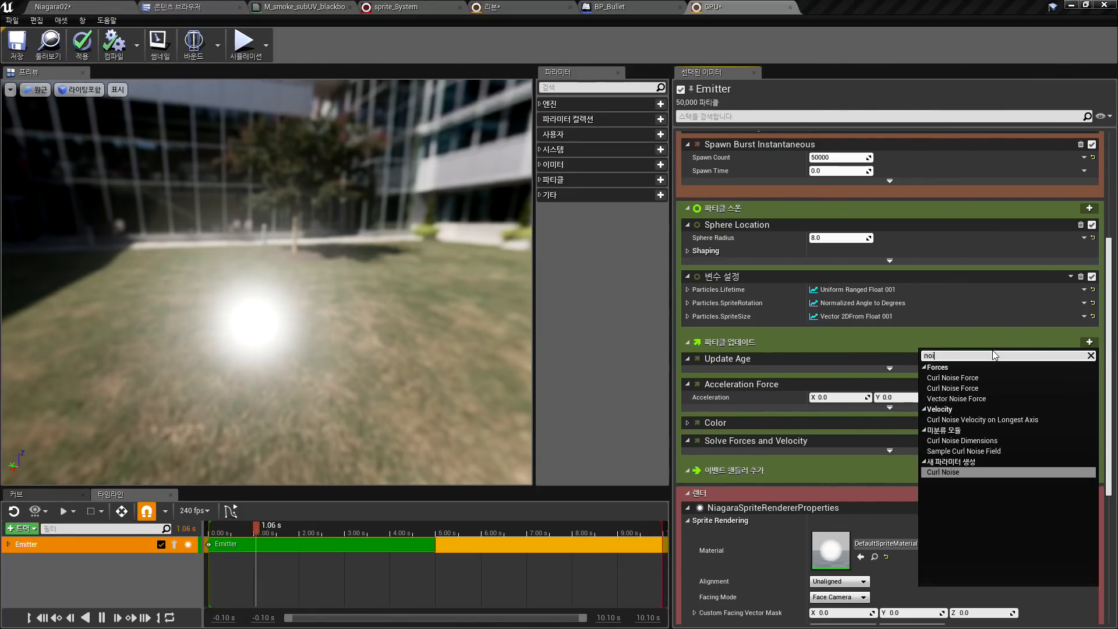
left_click(946, 379)
scroll(815, 501, "down", 2)
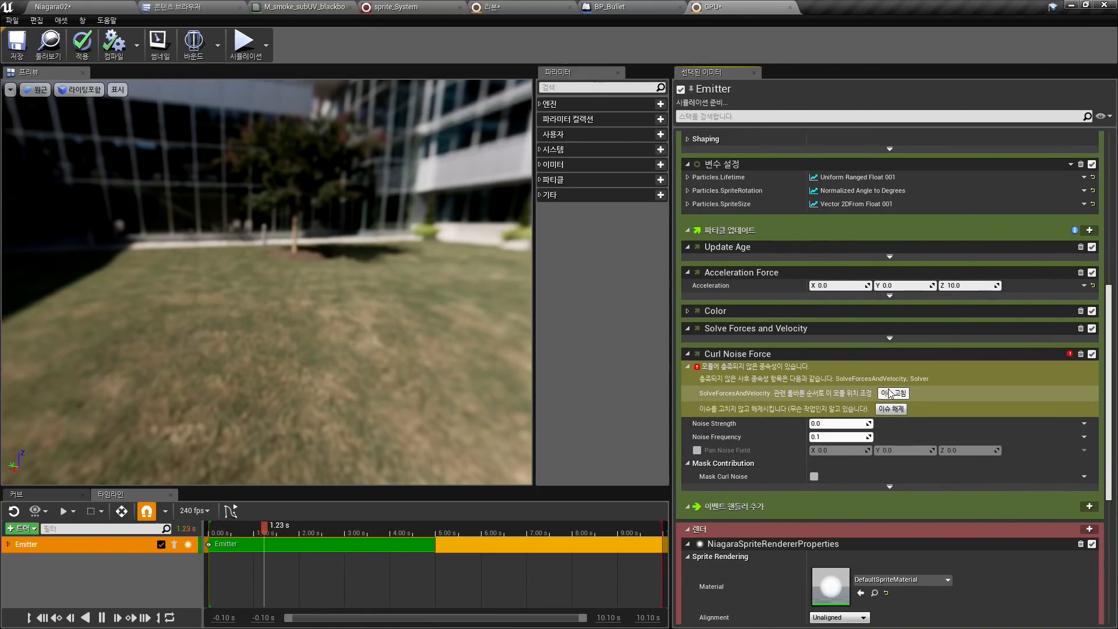
left_click(891, 394)
scroll(825, 347, "down", 2)
scroll(852, 255, "up", 1)
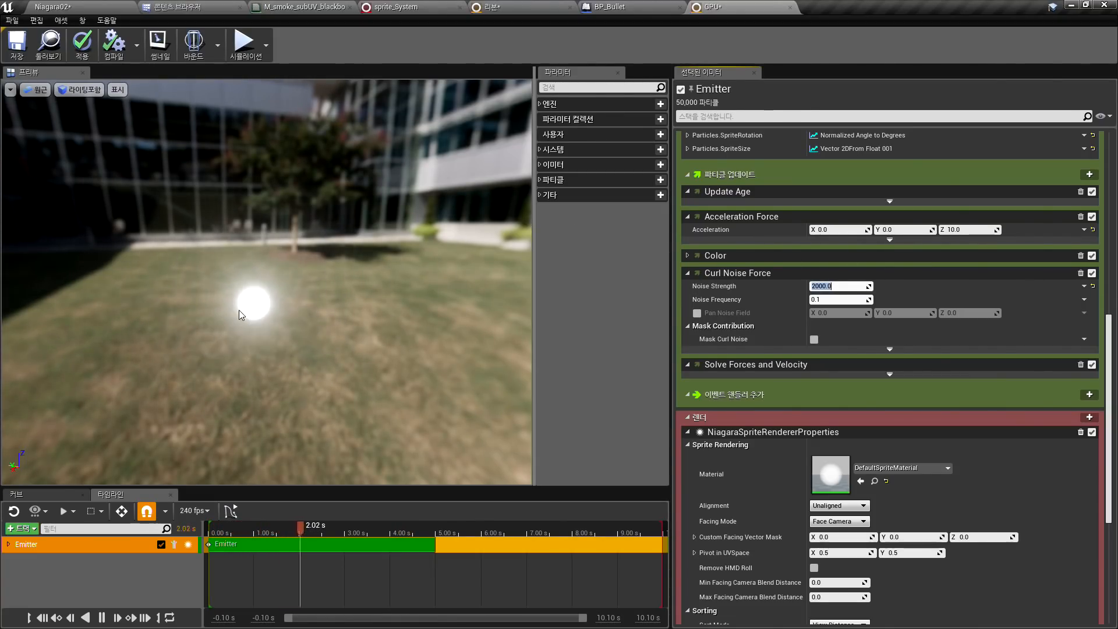
Set the Sphere Radius of the GPU emitter's Sphere Location module to 200
scroll(824, 271, "up", 1)
scroll(834, 279, "up", 4)
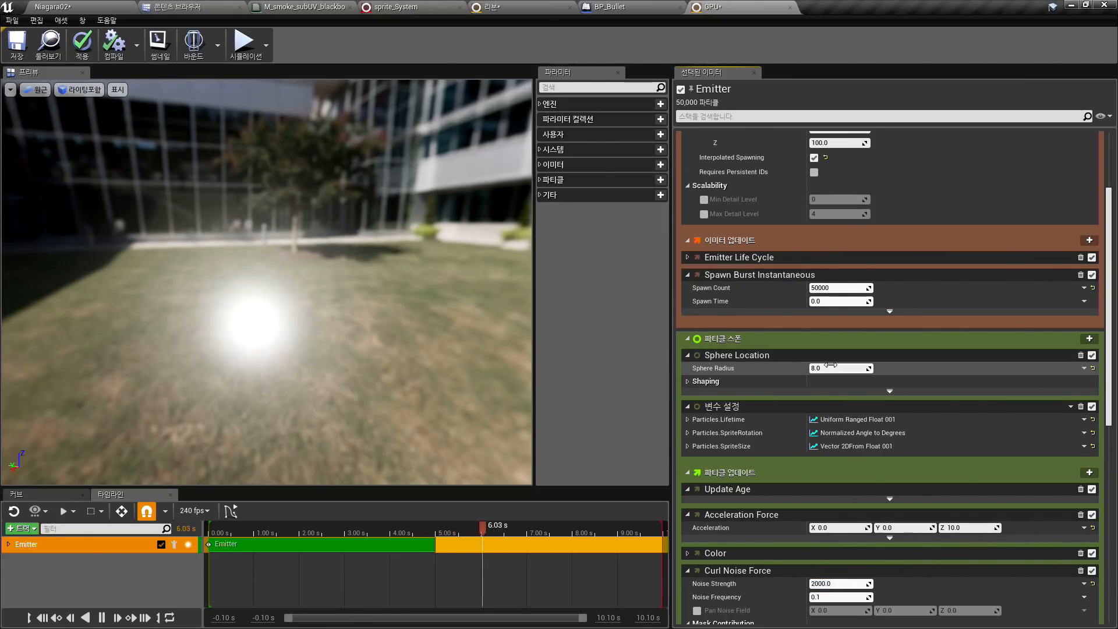
left_click(855, 369)
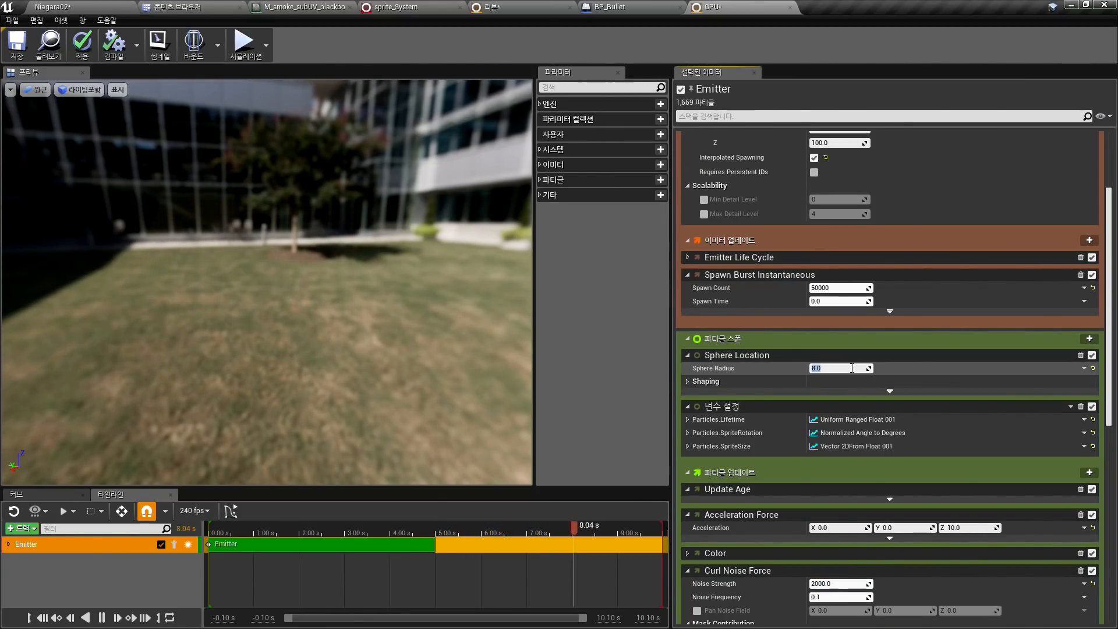
type("200")
key("Return")
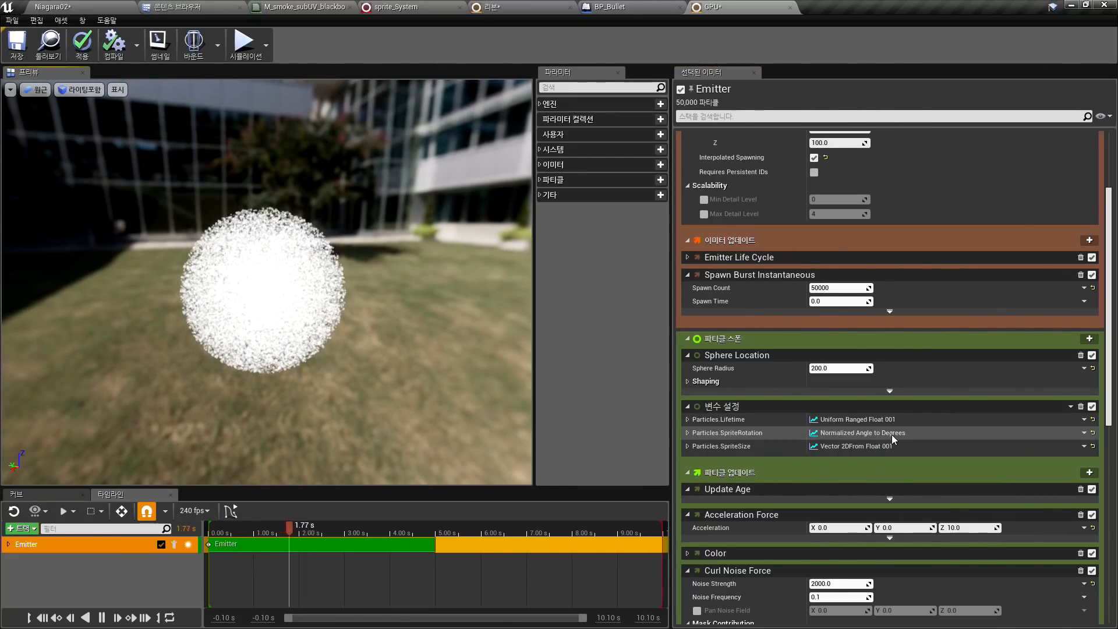
scroll(892, 434, "down", 3)
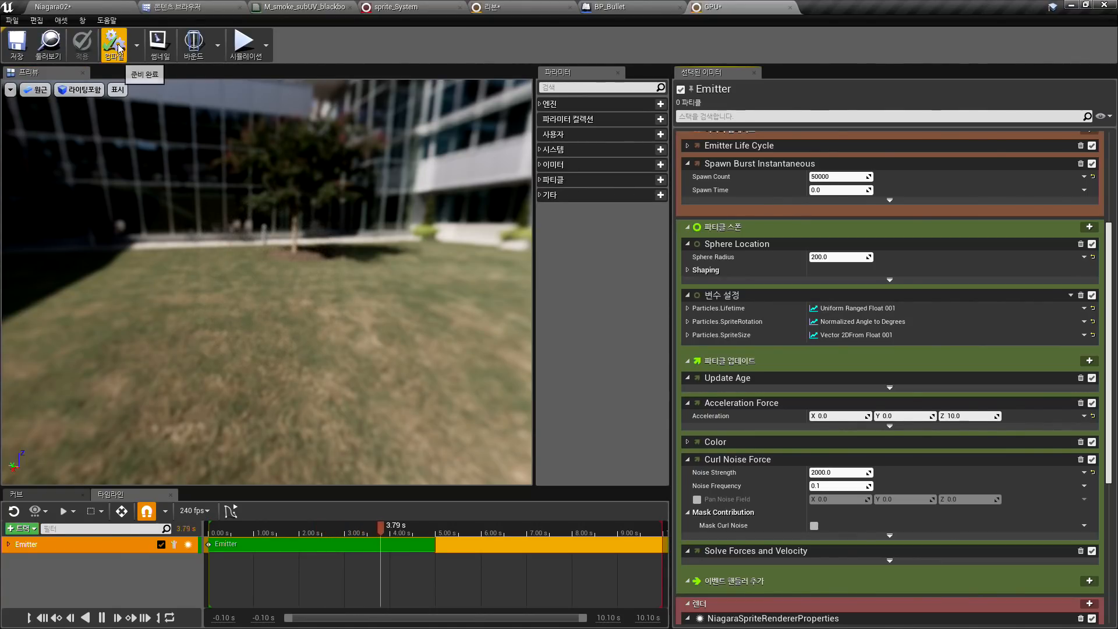
Create a Niagara system from the GPU emitter in the test04 folder and open it for editing
left_click(186, 6)
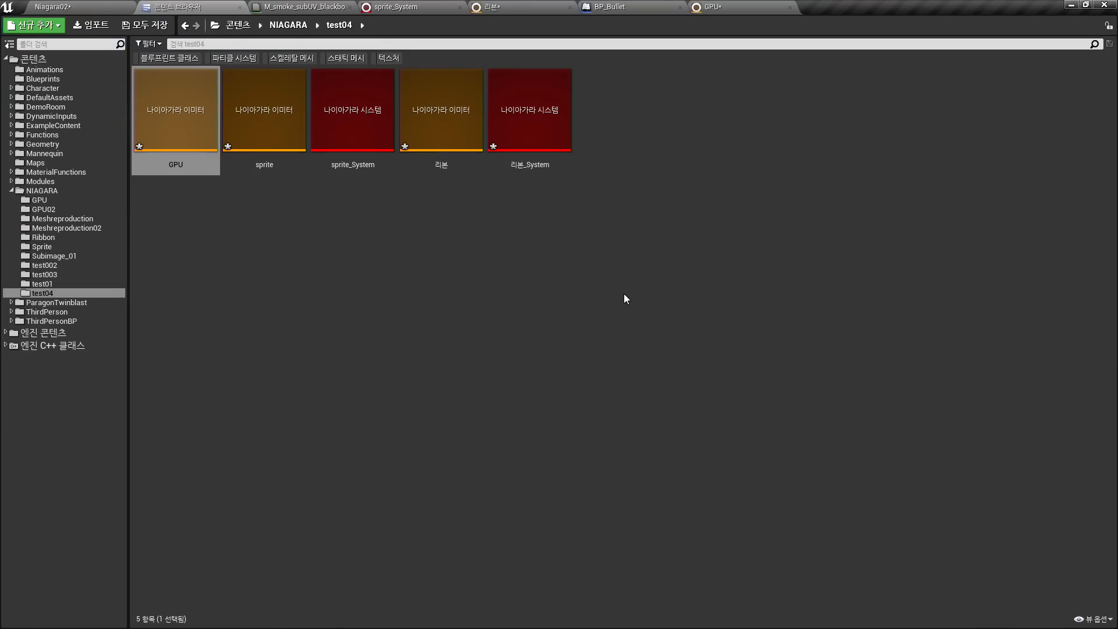
right_click(174, 124)
left_click(263, 137)
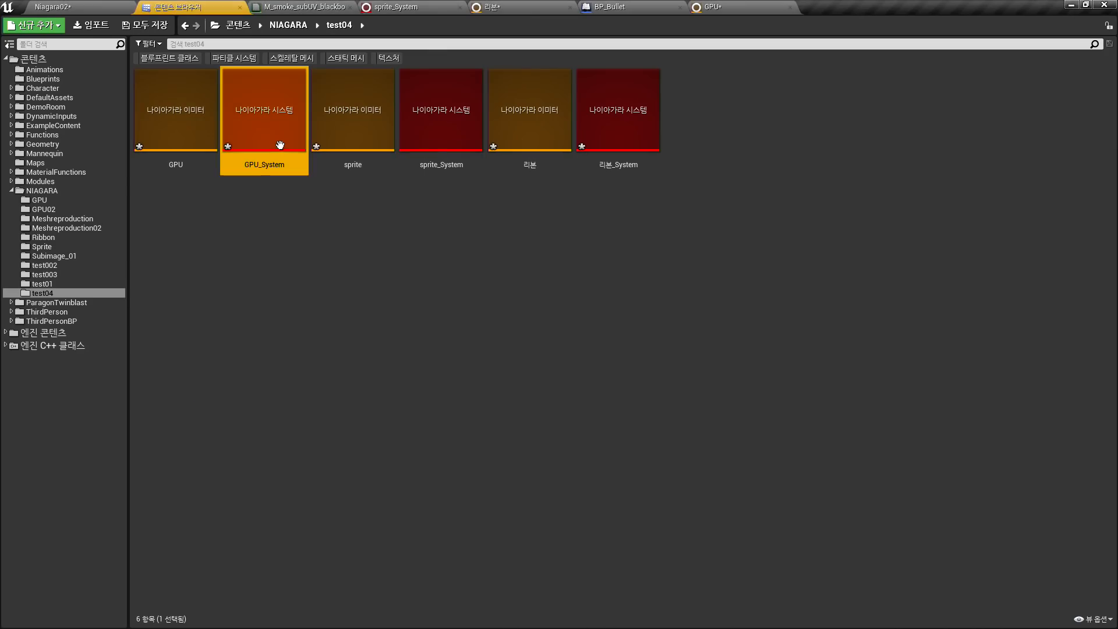
double_click(254, 120)
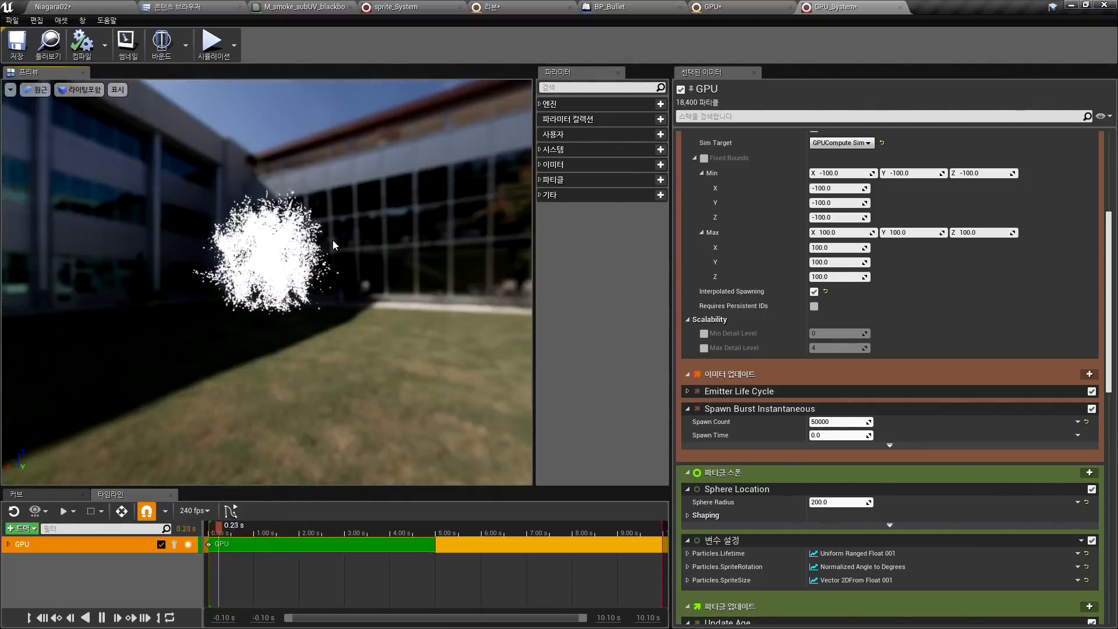
Expand the Color module in GPU_System and set the first color key of its curve to orange-red
scroll(739, 355, "down", 5)
scroll(757, 354, "down", 4)
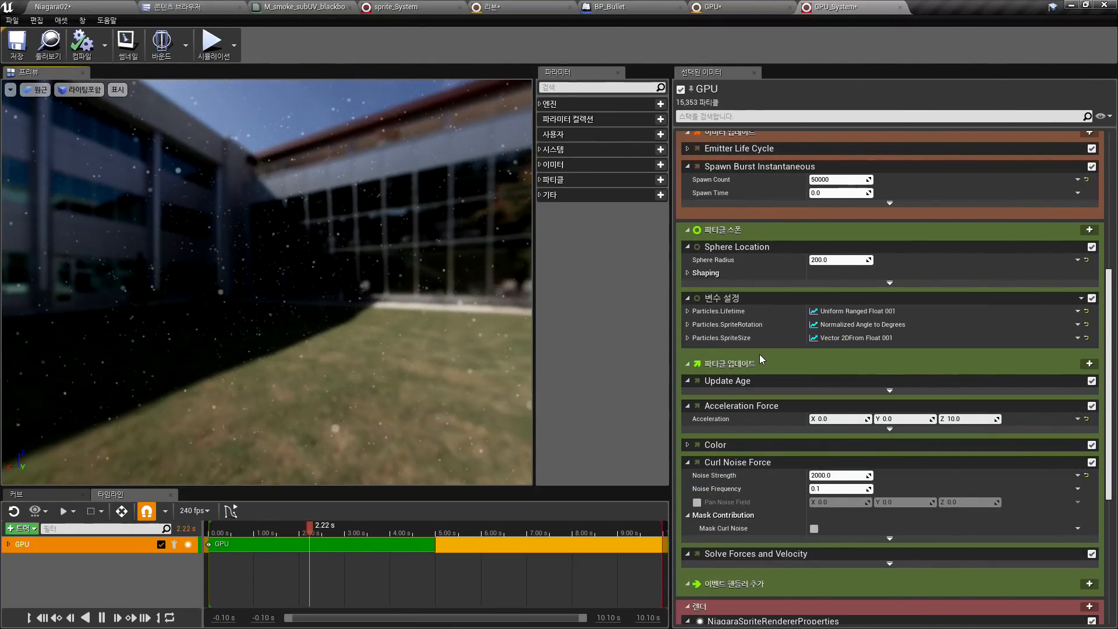
left_click(701, 352)
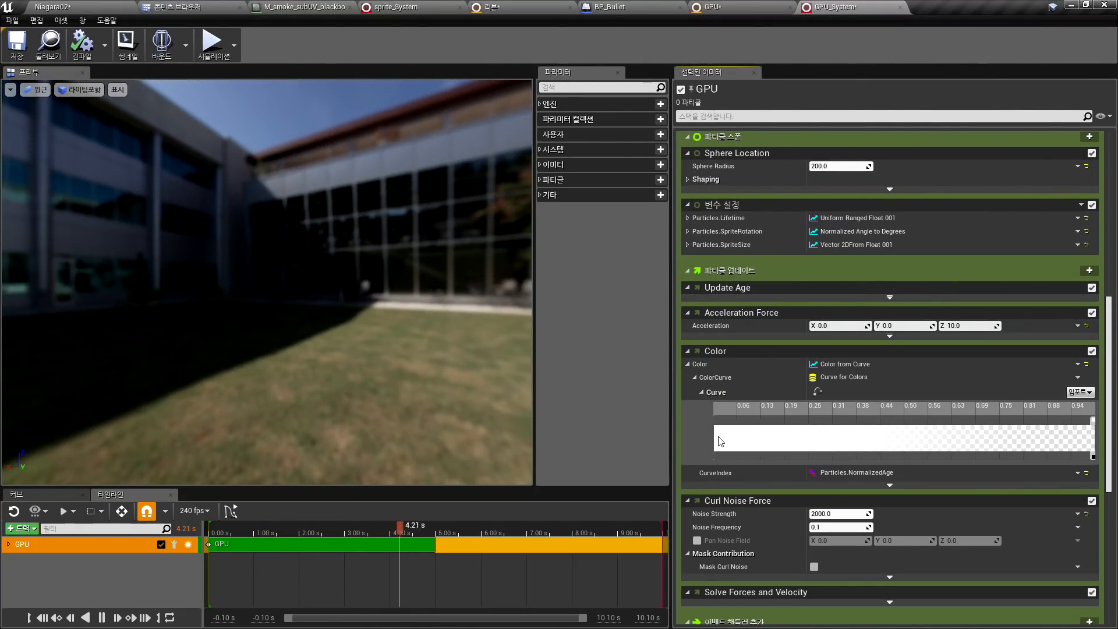
double_click(717, 420)
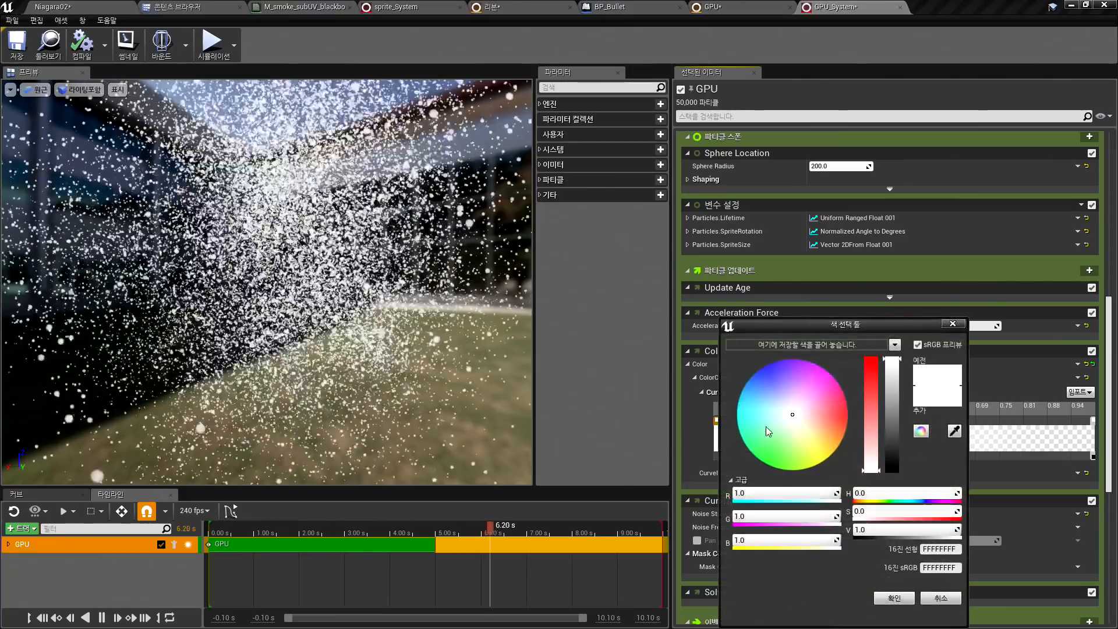
left_click_drag(766, 426, 888, 427)
left_click(895, 598)
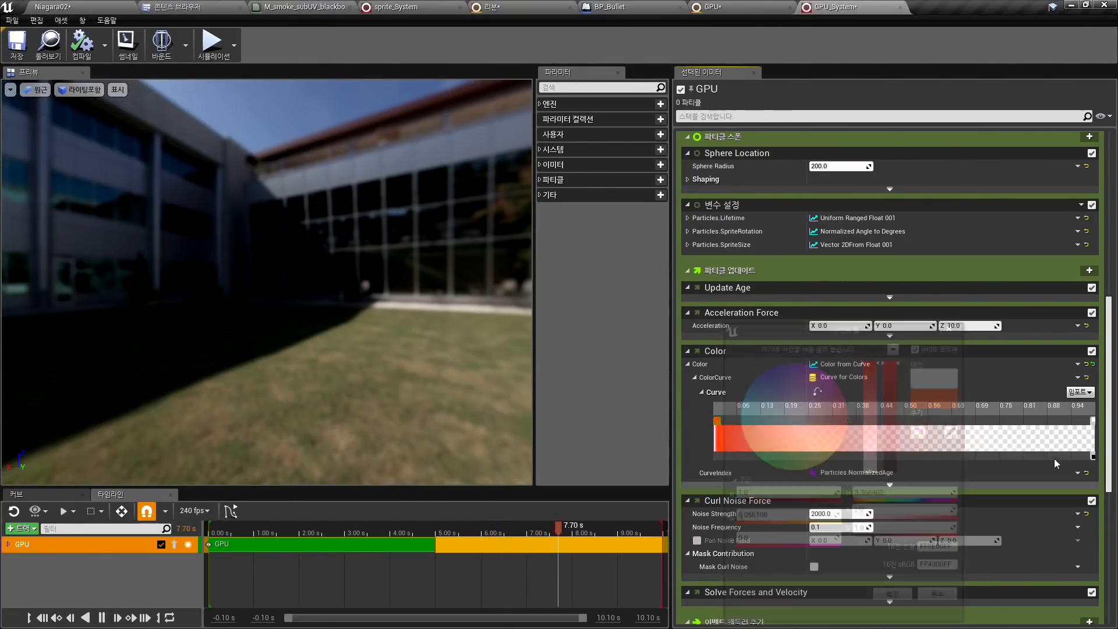
Set the last color key of the Color curve to yellow and save GPU_System
double_click(1093, 421)
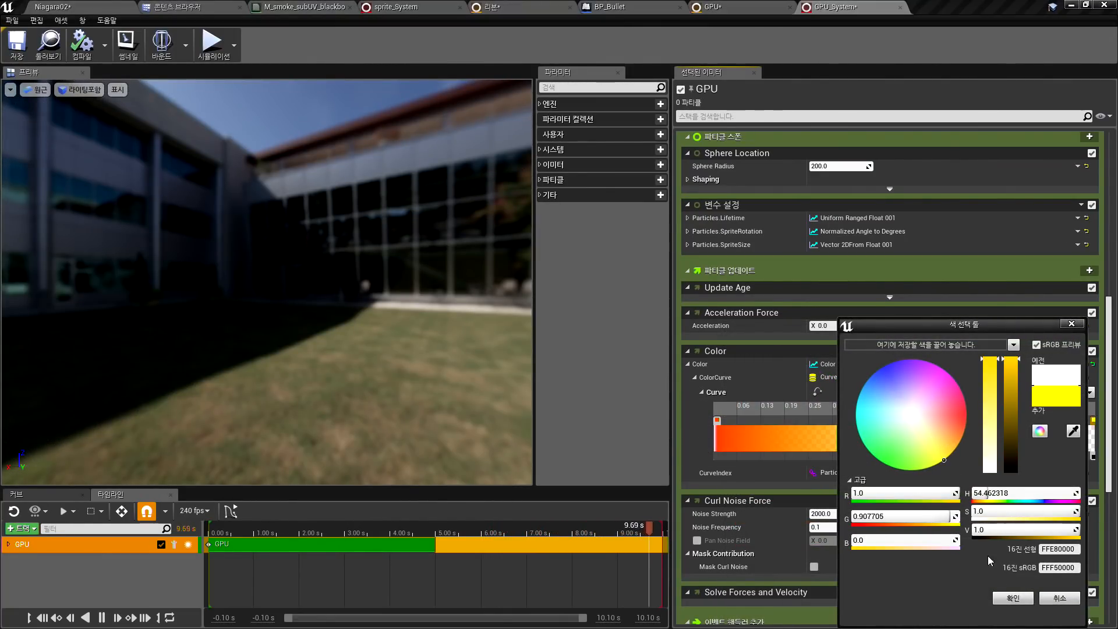
left_click(1013, 598)
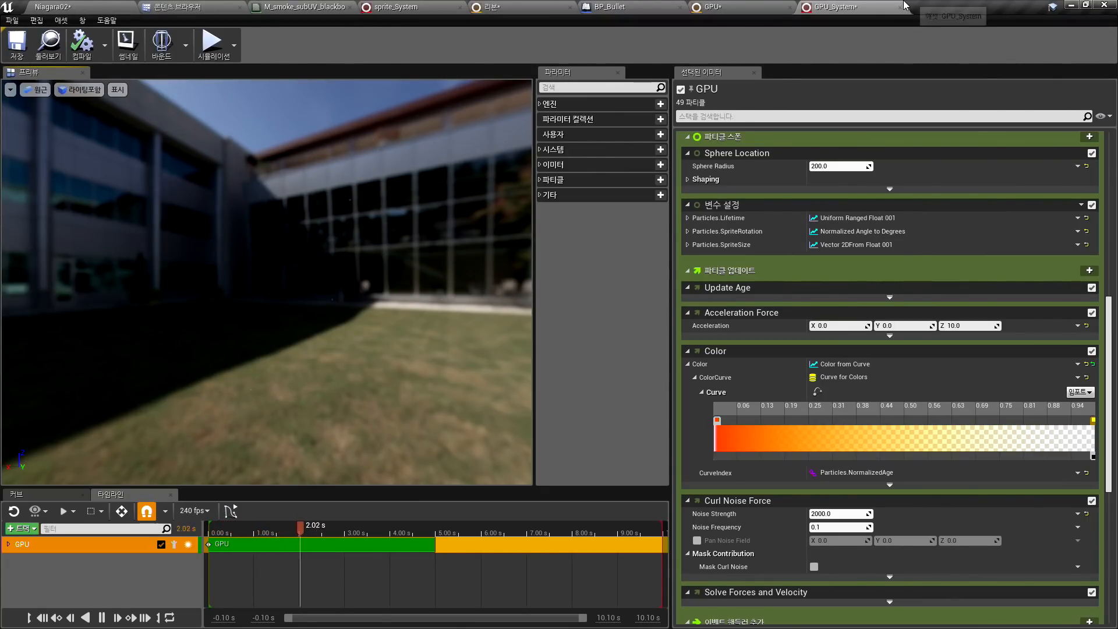
left_click(28, 53)
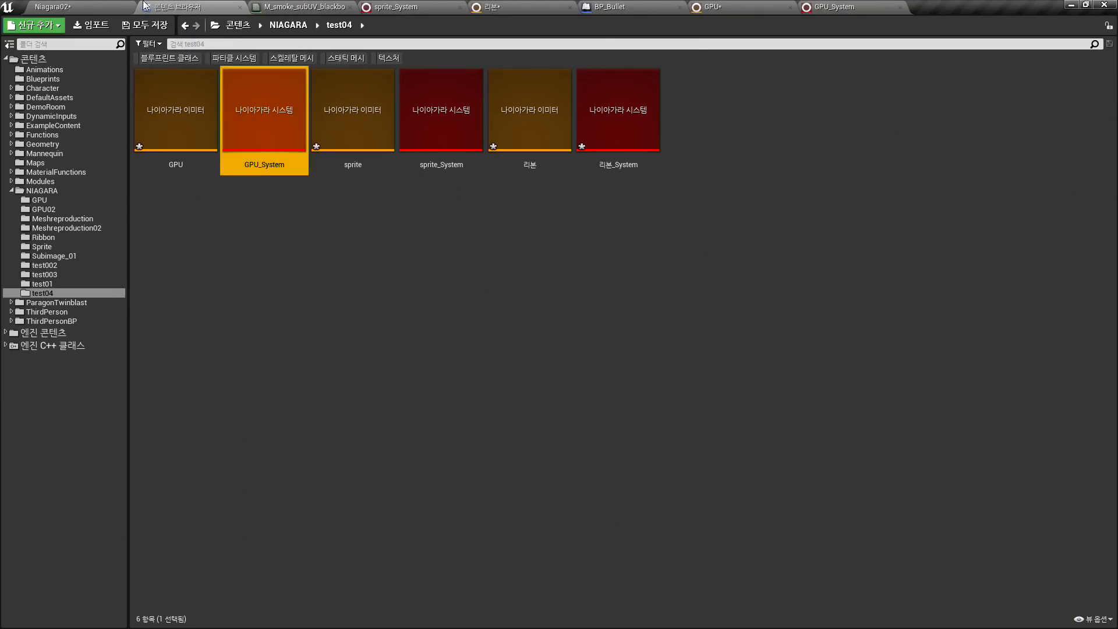
Place a GPU_System actor on the floor of the Niagara02 level
left_click(100, 7)
right_click(502, 444)
left_click(562, 466)
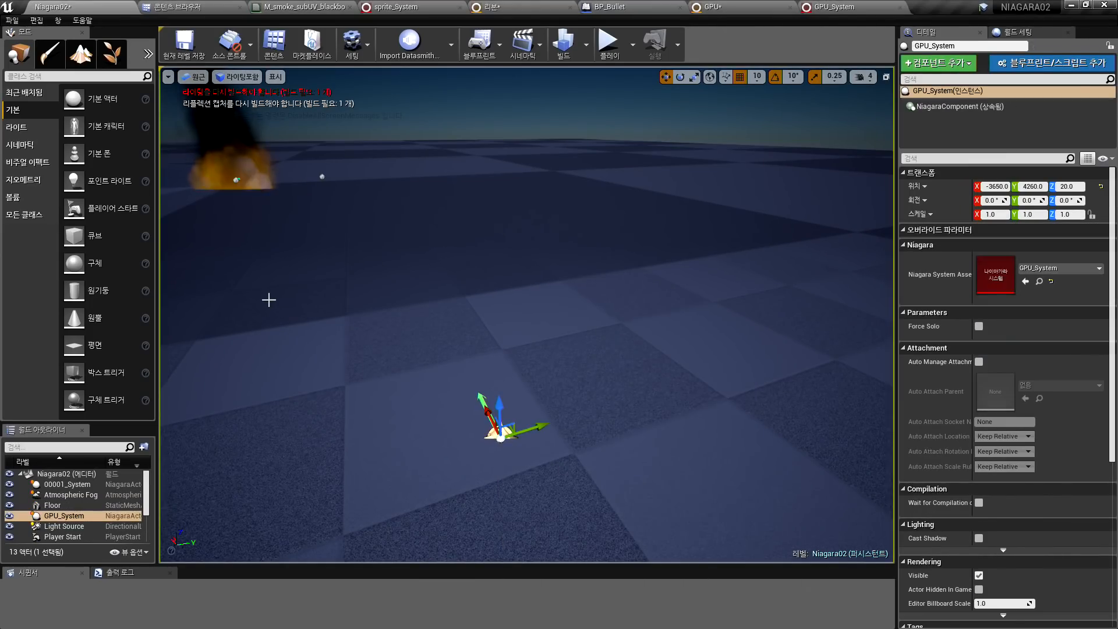
right_click_drag(268, 300, 379, 250)
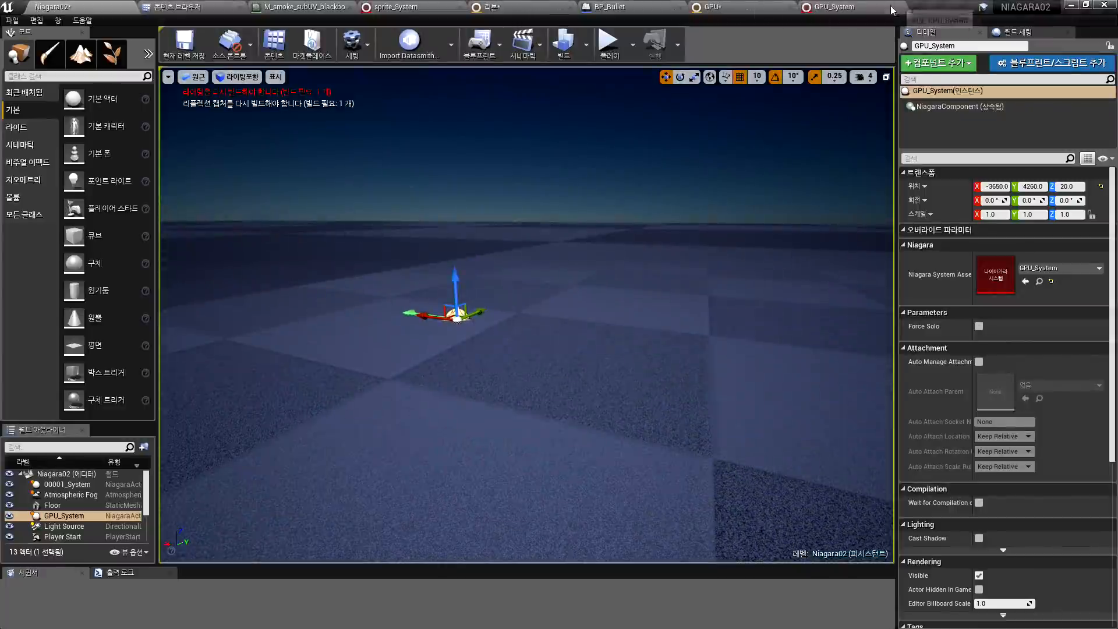
left_click(891, 10)
left_click(93, 5)
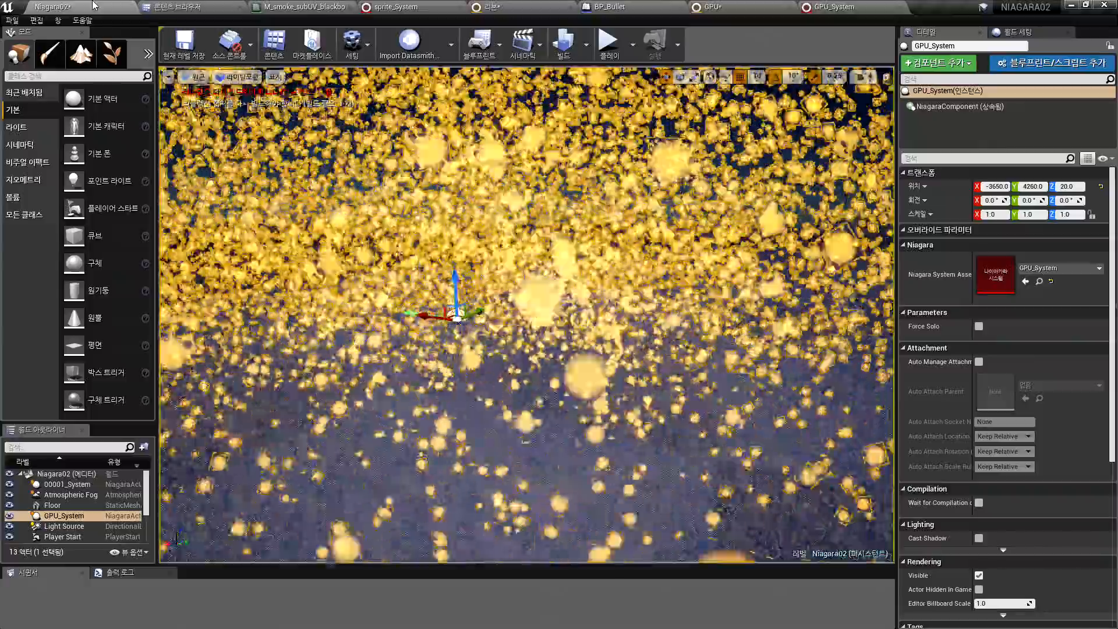
Deselect the GPU_System actor, play the level, and run the character around to examine the particle effect
right_click_drag(584, 309, 456, 319)
key("Escape")
mouse_move(545, 289)
right_mouse_down()
mouse_move(519, 332)
mouse_move(547, 315)
mouse_move(533, 306)
mouse_move(545, 300)
right_mouse_up()
left_click(596, 50)
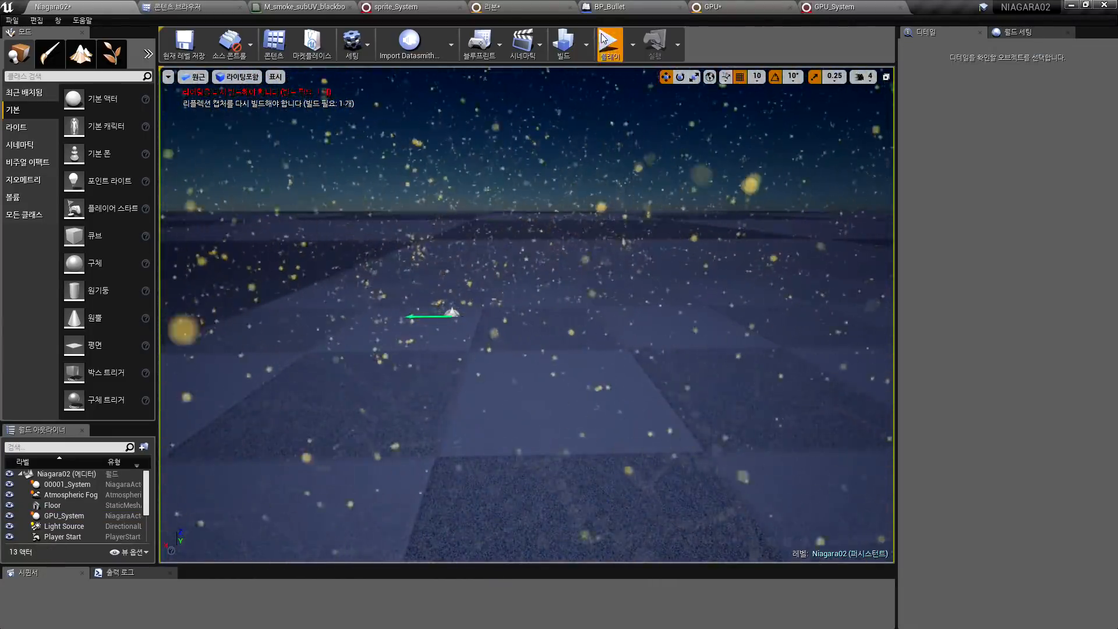
key("w")
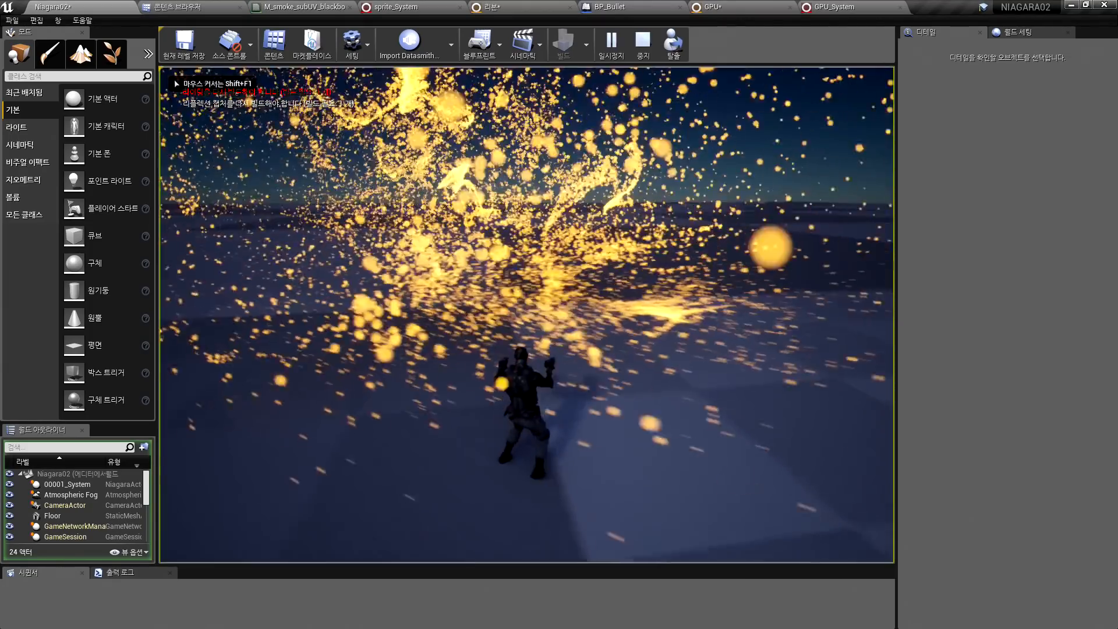
key("w")
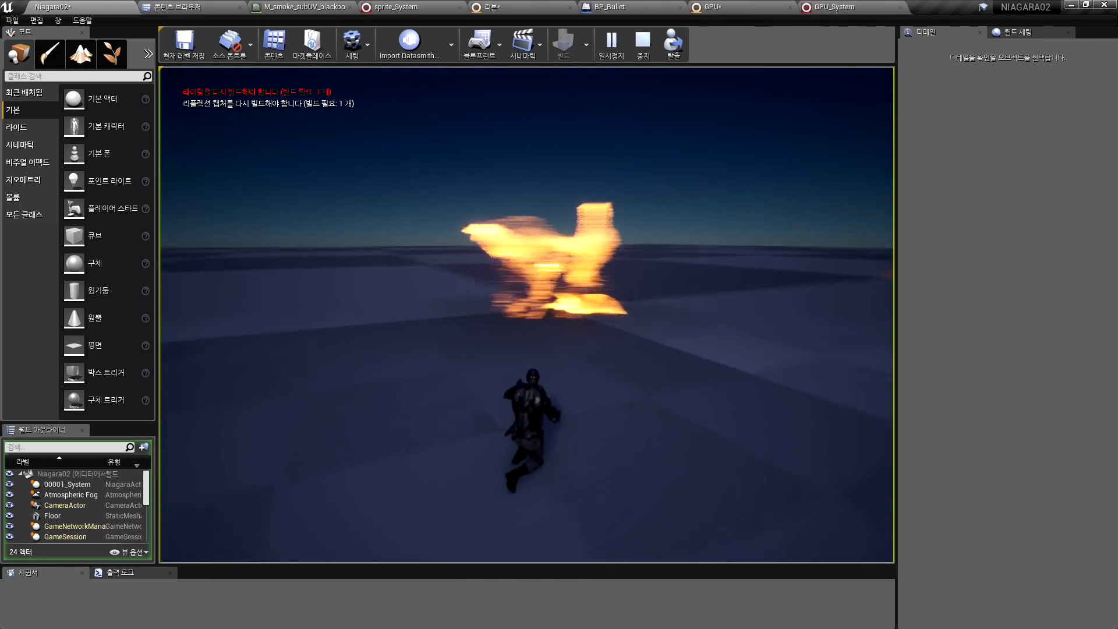
key("Escape")
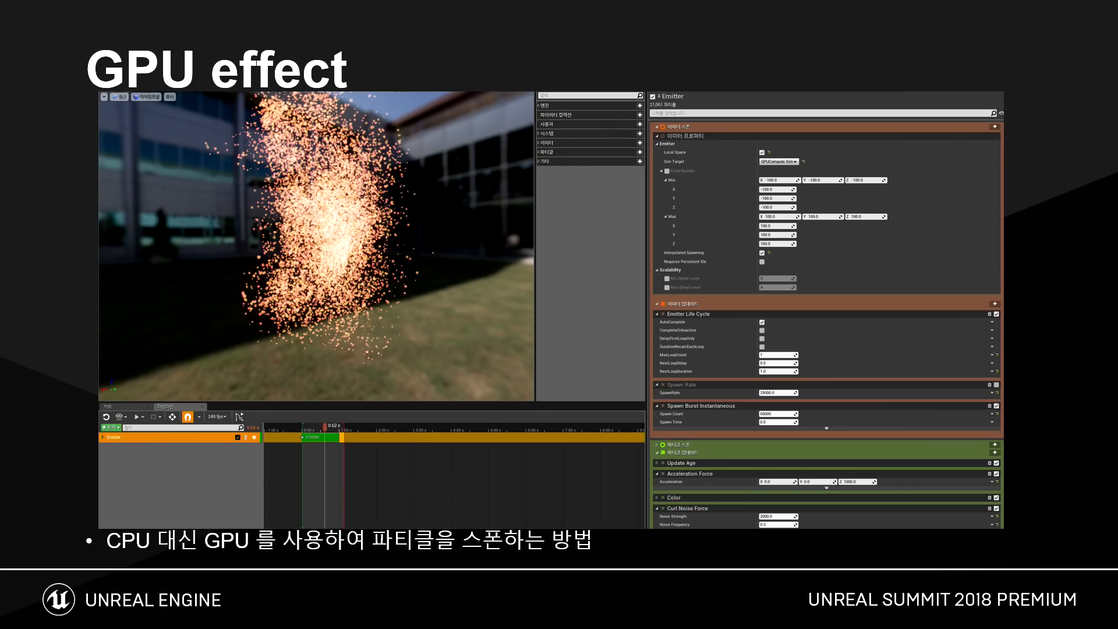
key("Right")
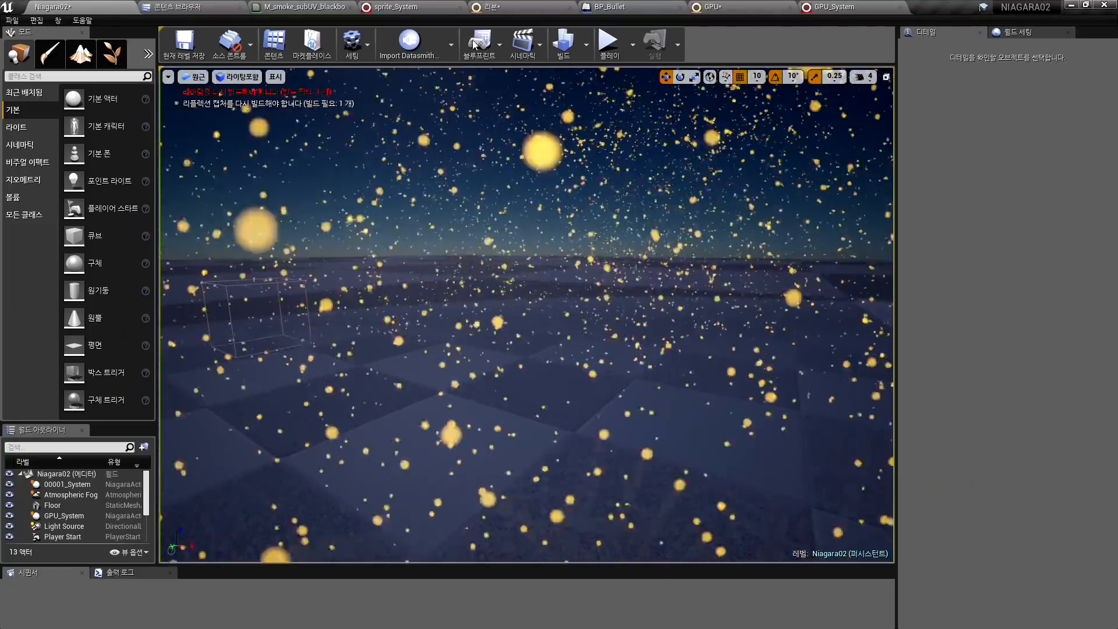
Open the 리본 emitter, add a Niagara Light Renderer to its render group, and apply the change
left_click(169, 6)
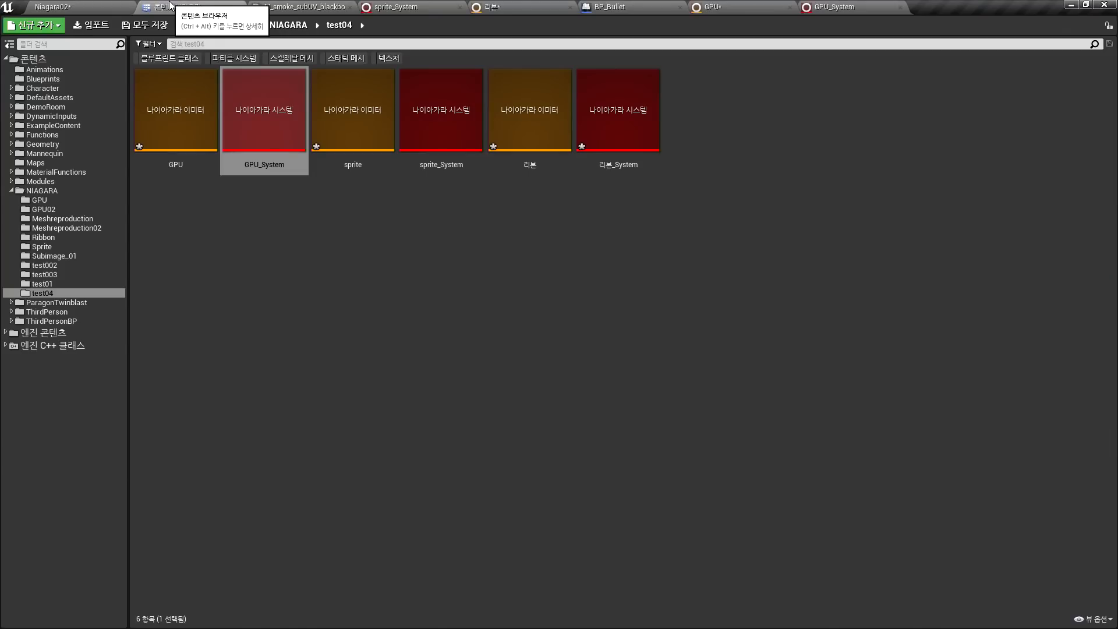
double_click(527, 110)
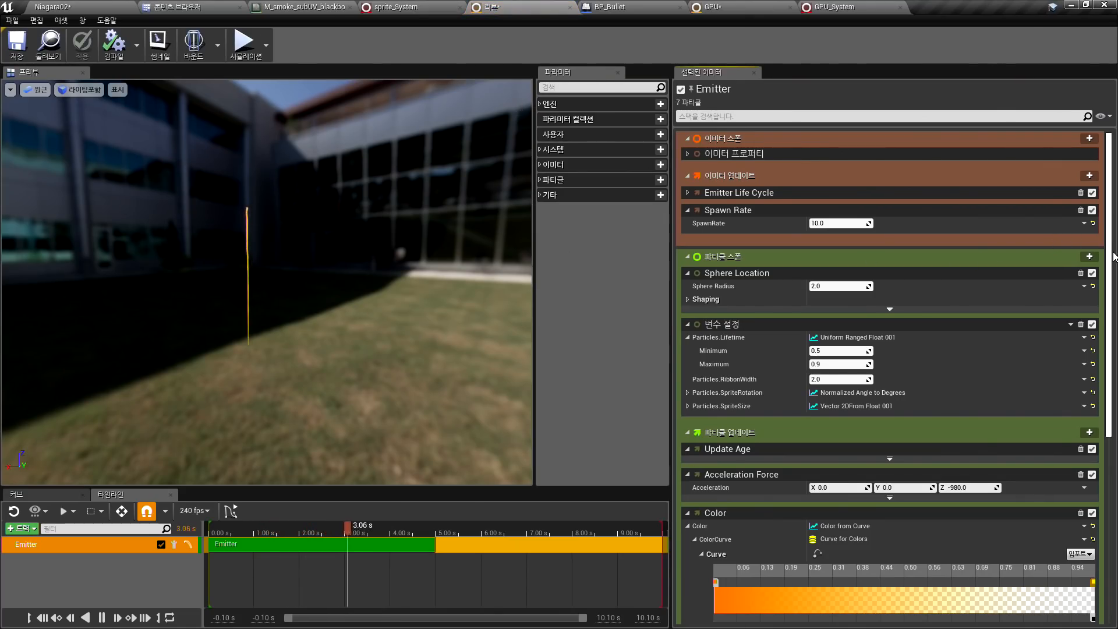
scroll(781, 278, "down", 10)
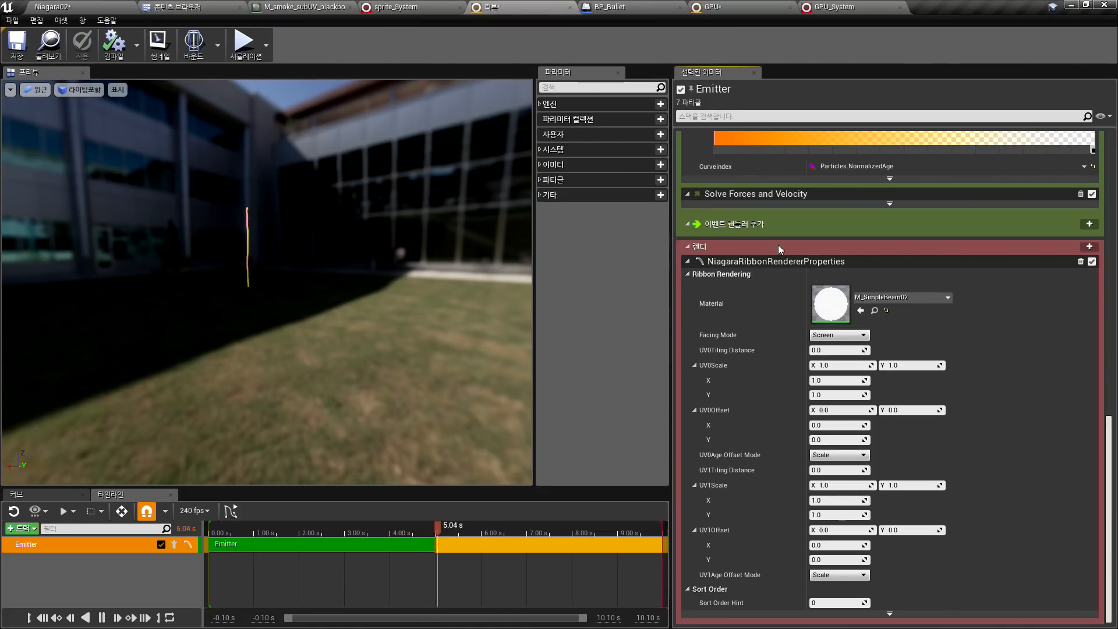
left_click(1090, 247)
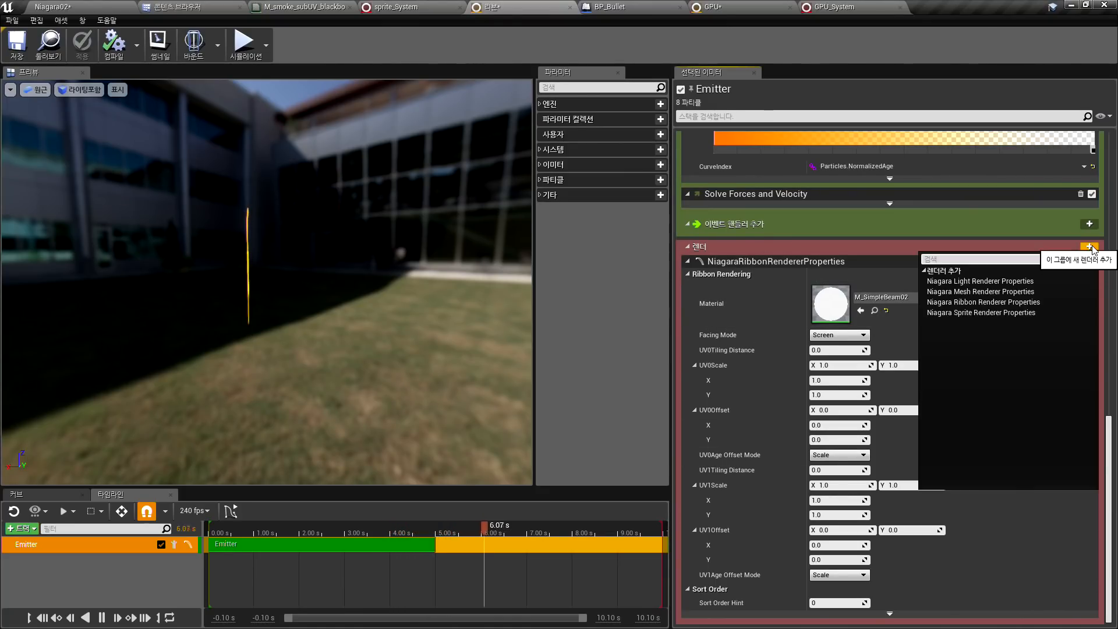
left_click(983, 282)
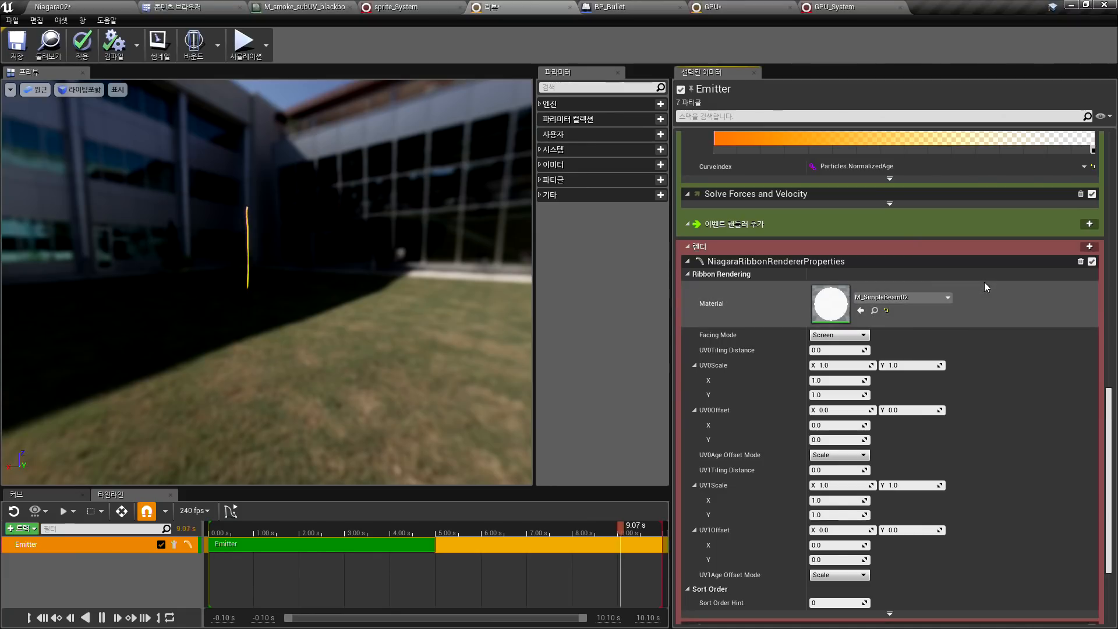
scroll(1015, 358, "down", 3)
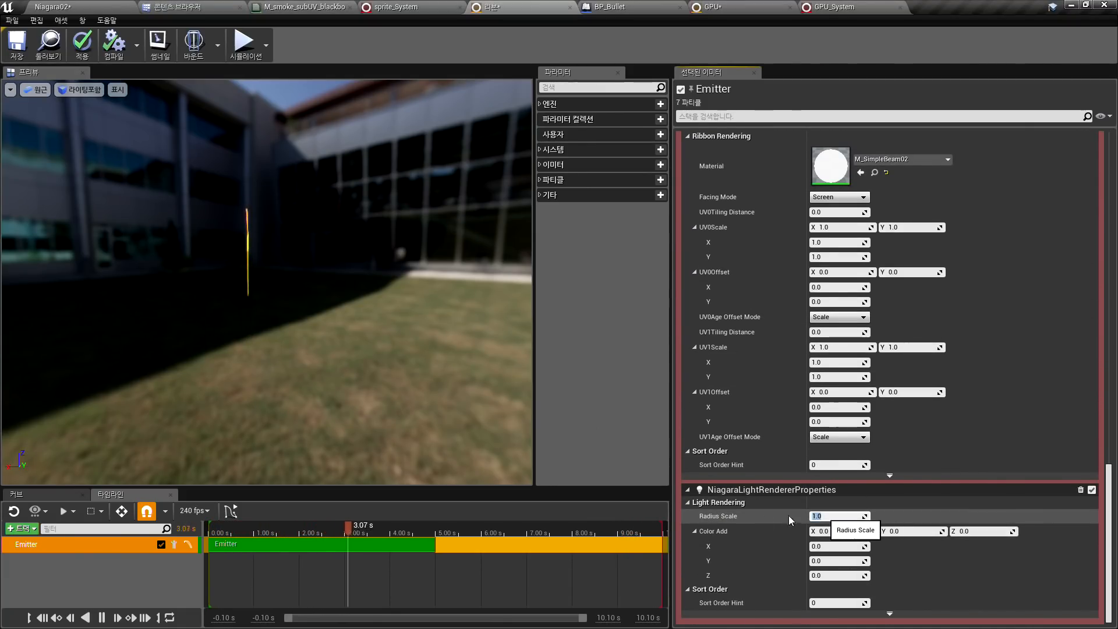
left_click(84, 45)
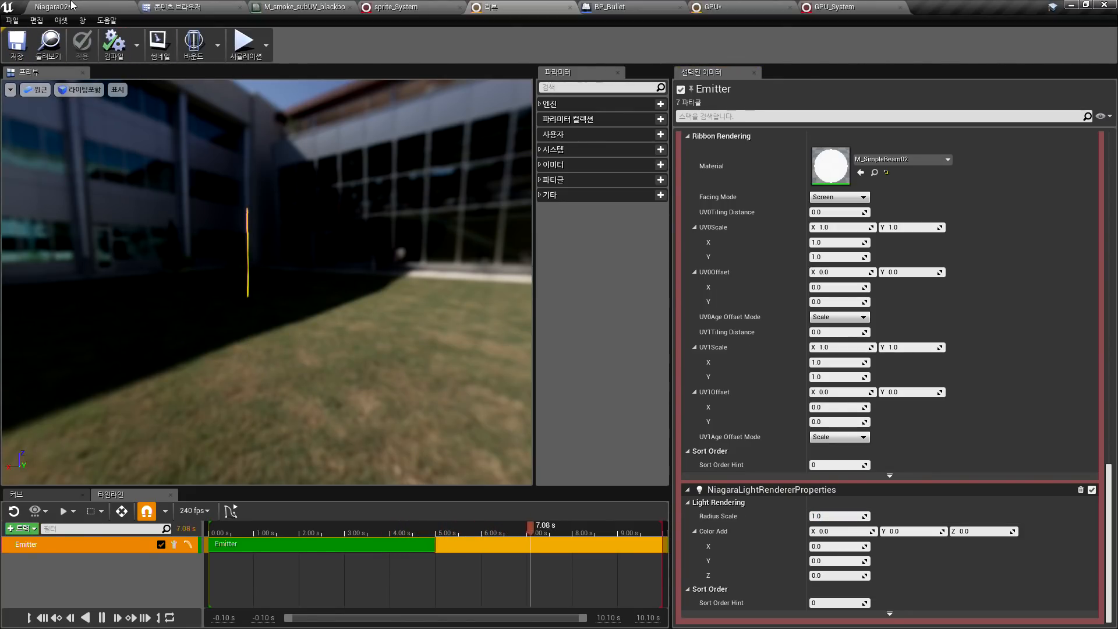
Play the Niagara02 level, fire bullets while running to examine the light cast by the ribbon trail, and stop the session
left_click(72, 6)
left_click(610, 42)
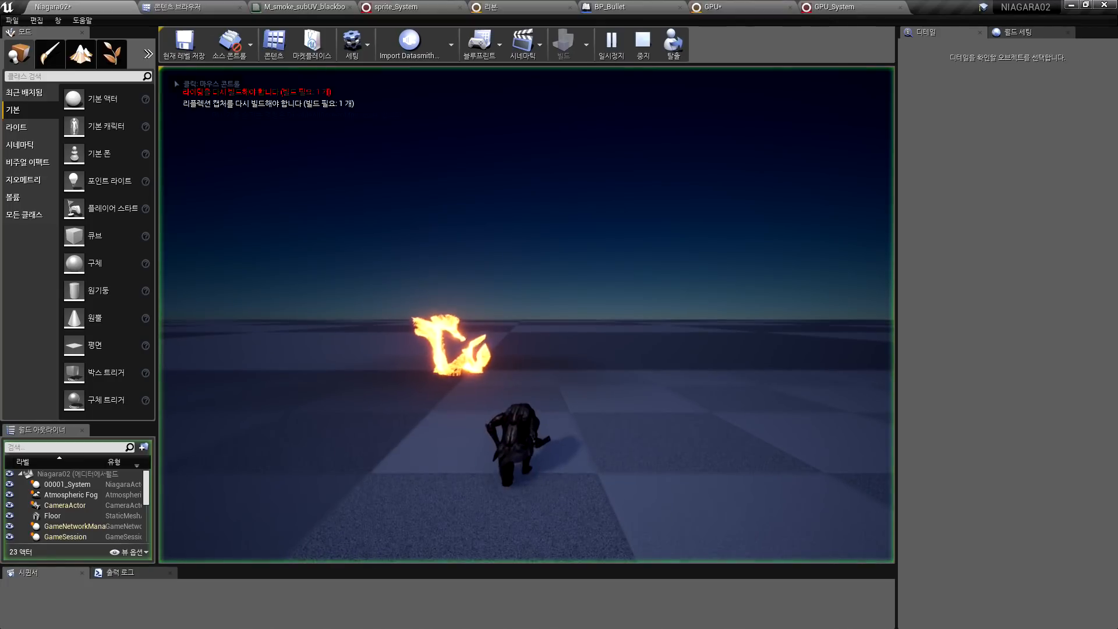
left_click(527, 314)
key("w")
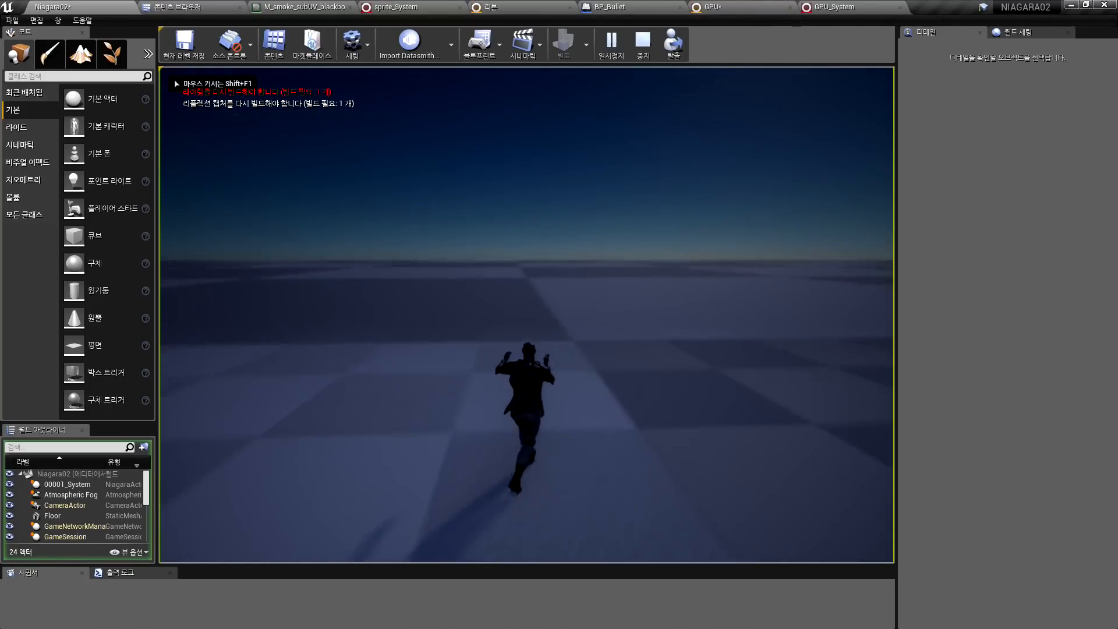
left_click(527, 314)
left_click(527, 314)
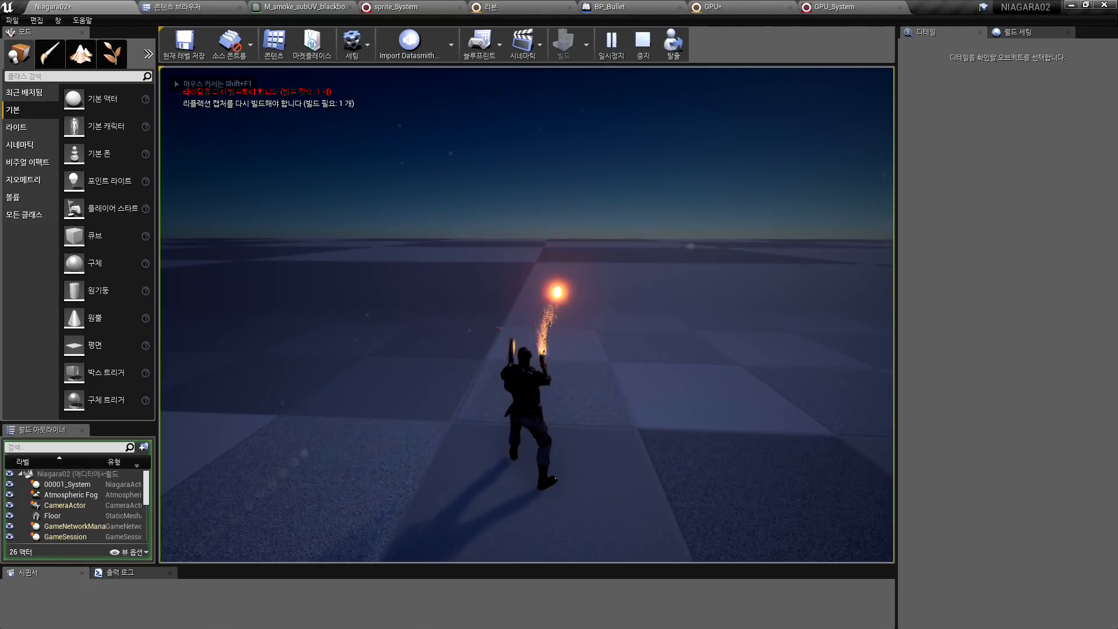
left_click(527, 314)
left_click(527, 315)
left_click(527, 314)
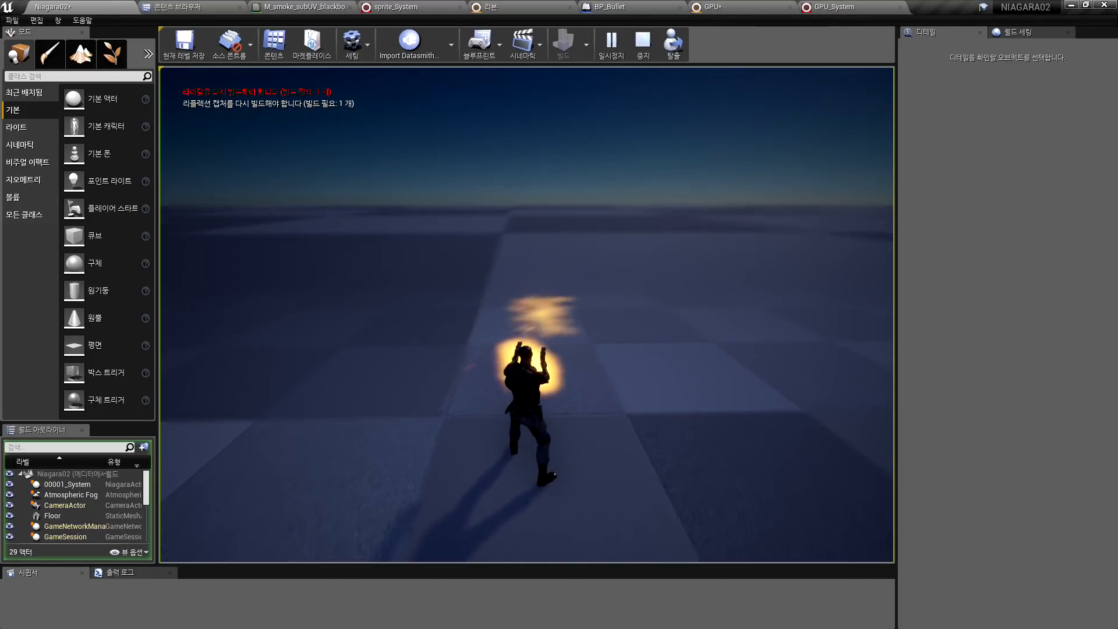
left_click(528, 315)
left_click(527, 315)
left_click(527, 315)
left_click(527, 315)
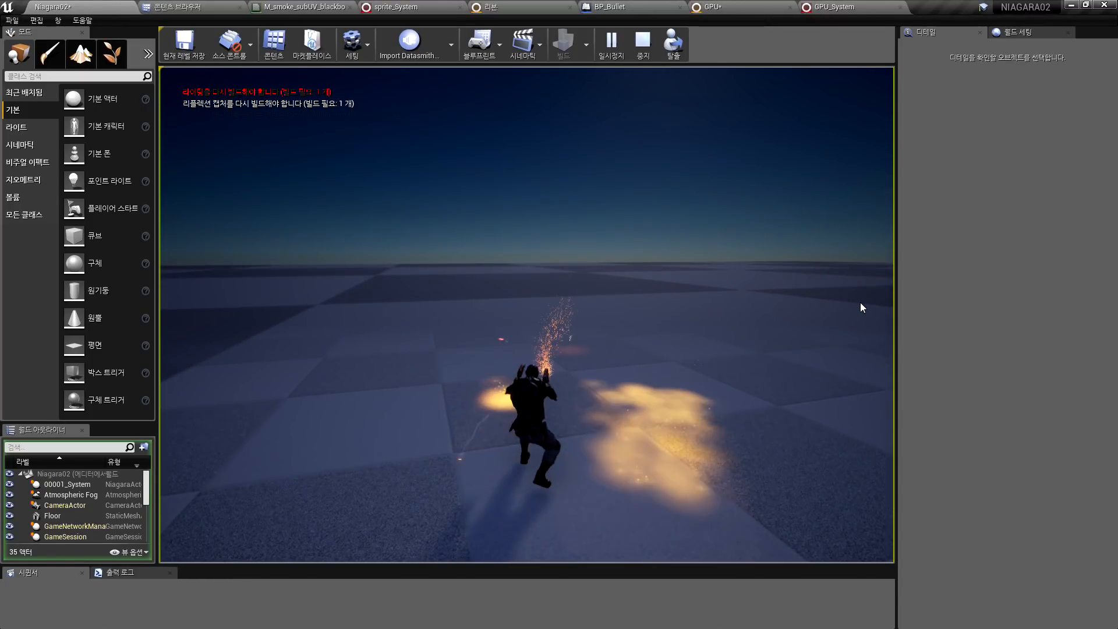
key("Escape")
In the 리본 emitter's light renderer, set Radius Scale to 3.0 and Color Add to X 1.0, Y 0.2, and save the emitter
left_click(732, 7)
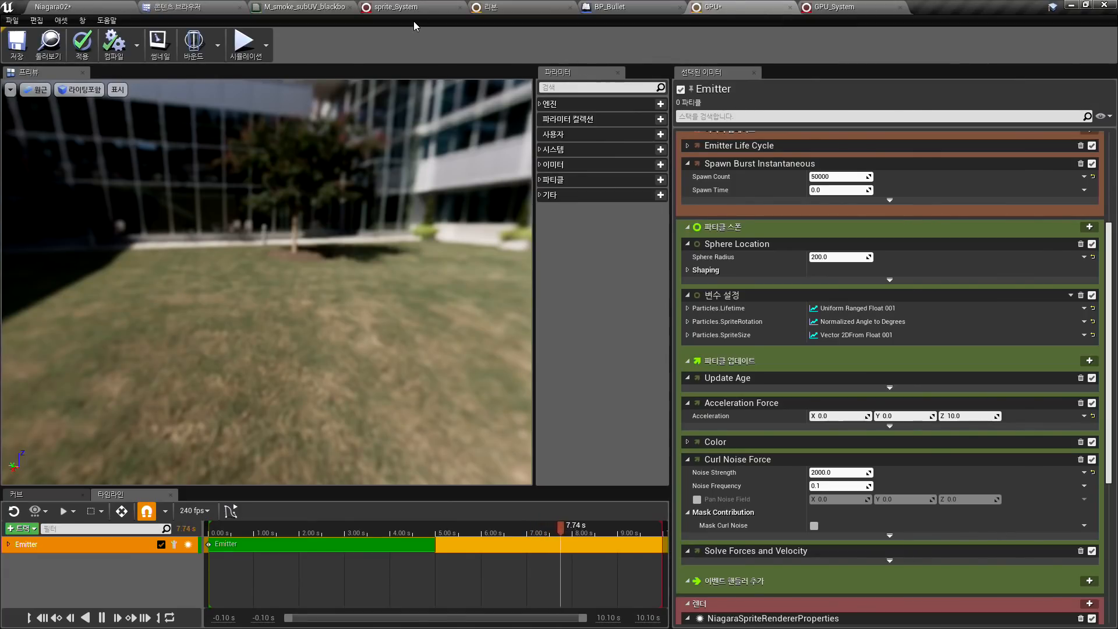
left_click(491, 6)
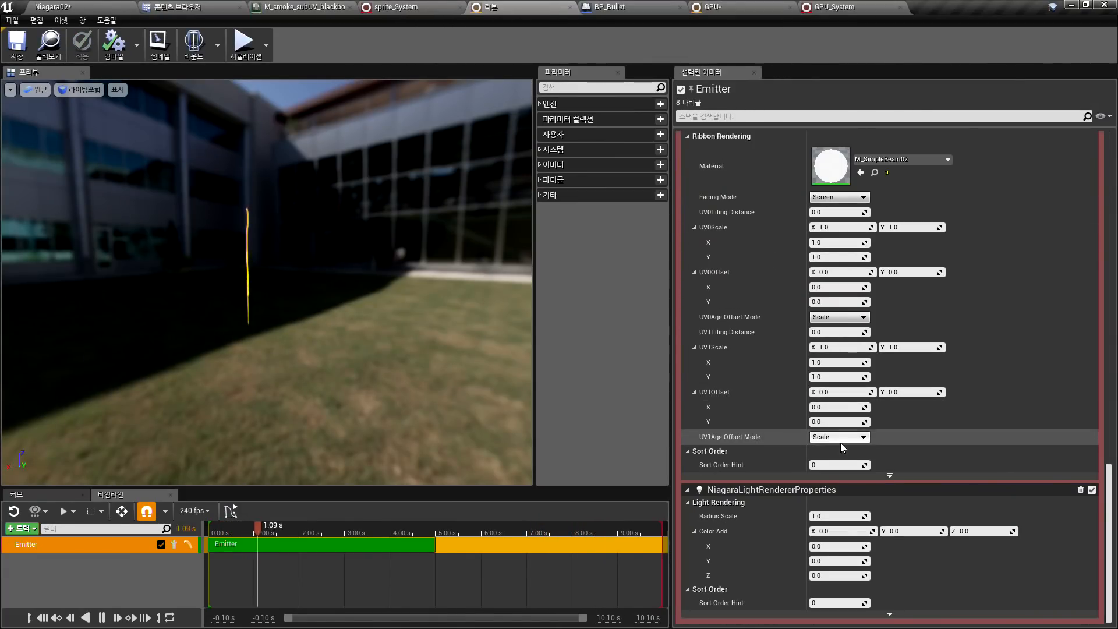
left_click(844, 513)
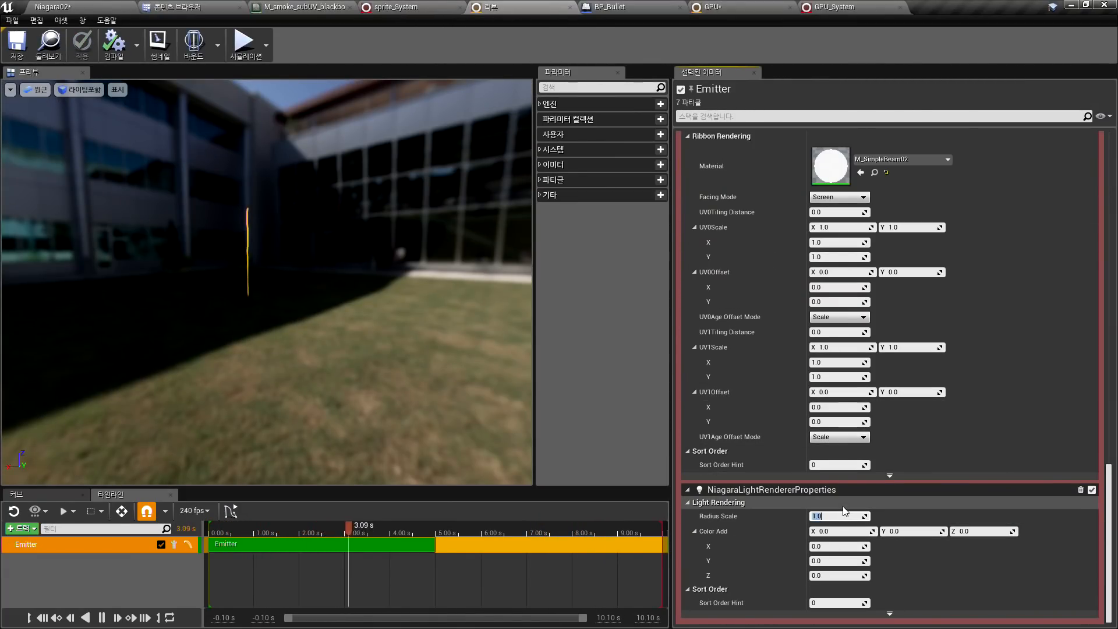
key("Tab")
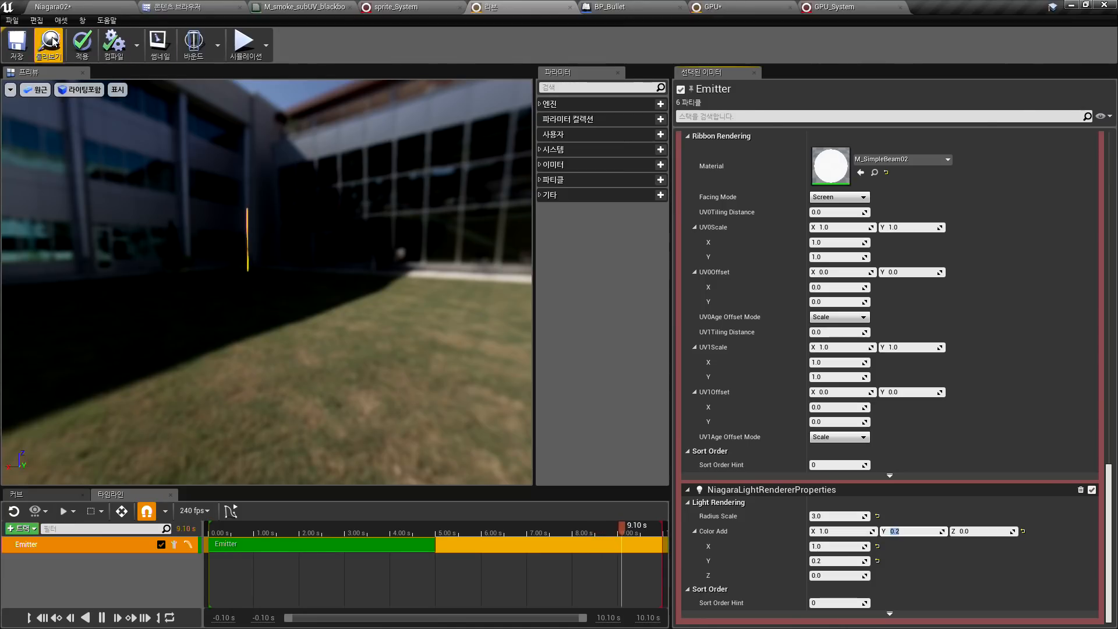
left_click(24, 50)
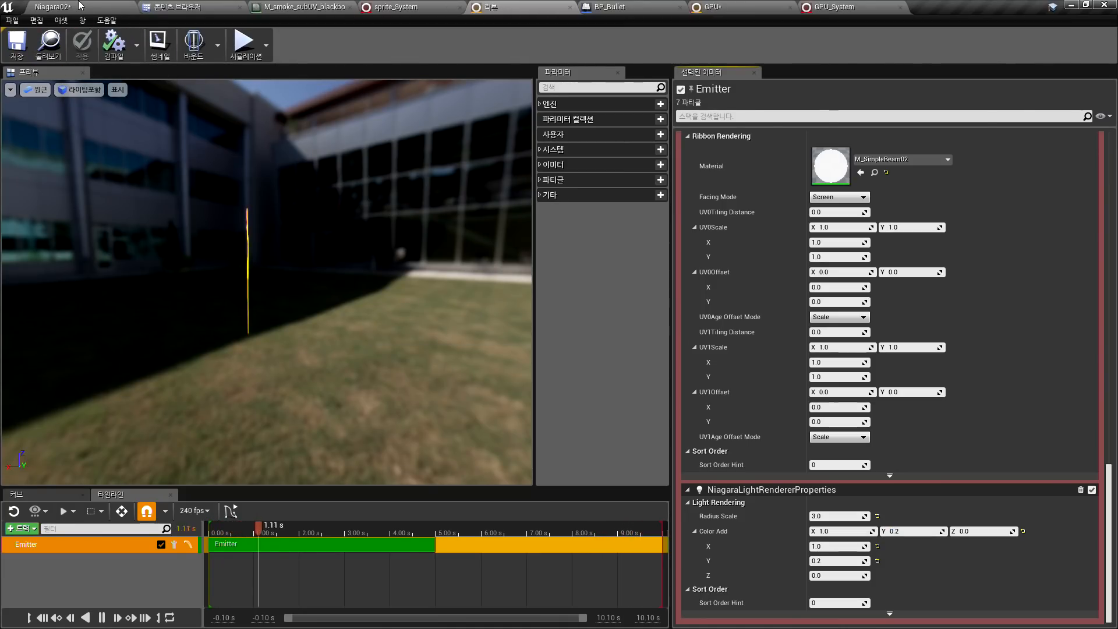
Play the Niagara02 level again, fire bullets around the fire and particle effects to examine the adjusted trail light, and stop the session
left_click(83, 7)
left_click(584, 51)
left_click(585, 52)
left_click(598, 49)
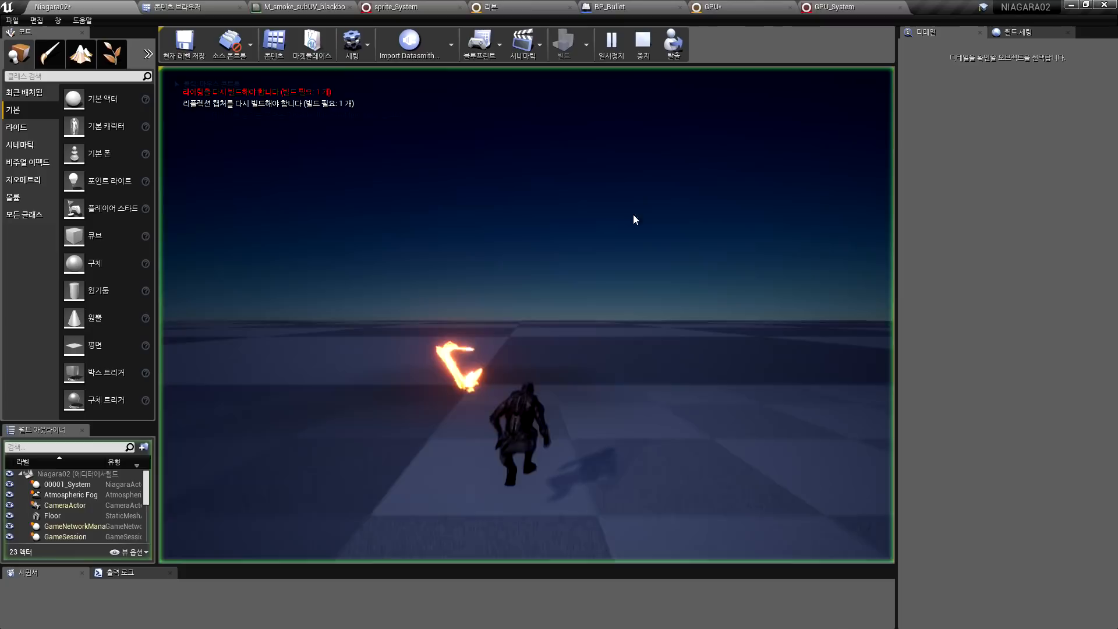
left_click(526, 314)
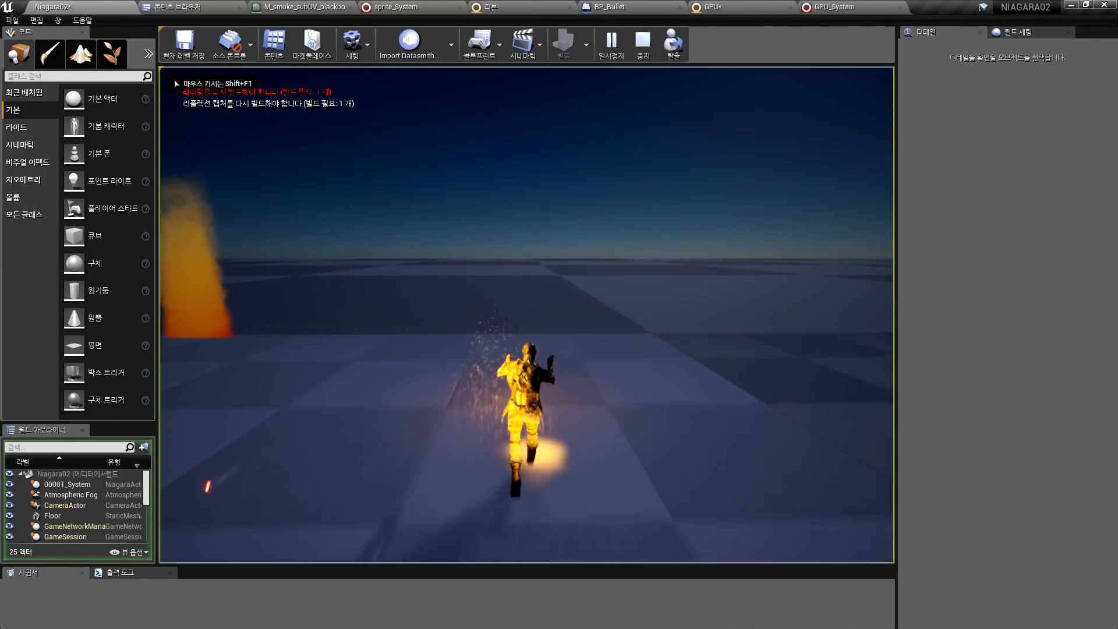
left_click(526, 314)
left_click(526, 315)
left_click(526, 315)
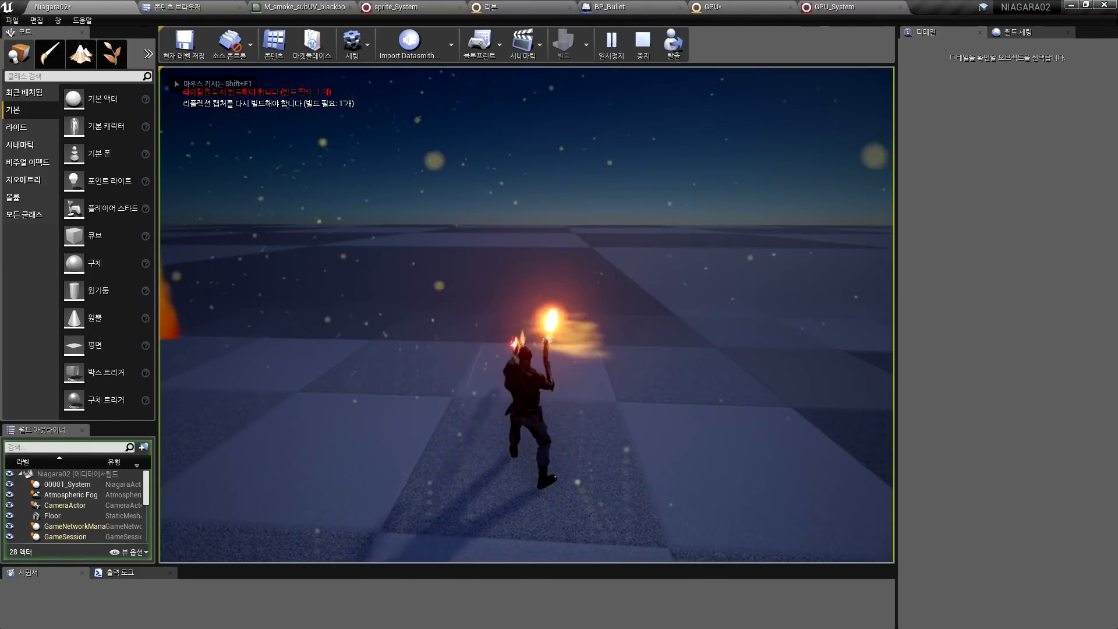
left_click(527, 315)
left_click(526, 315)
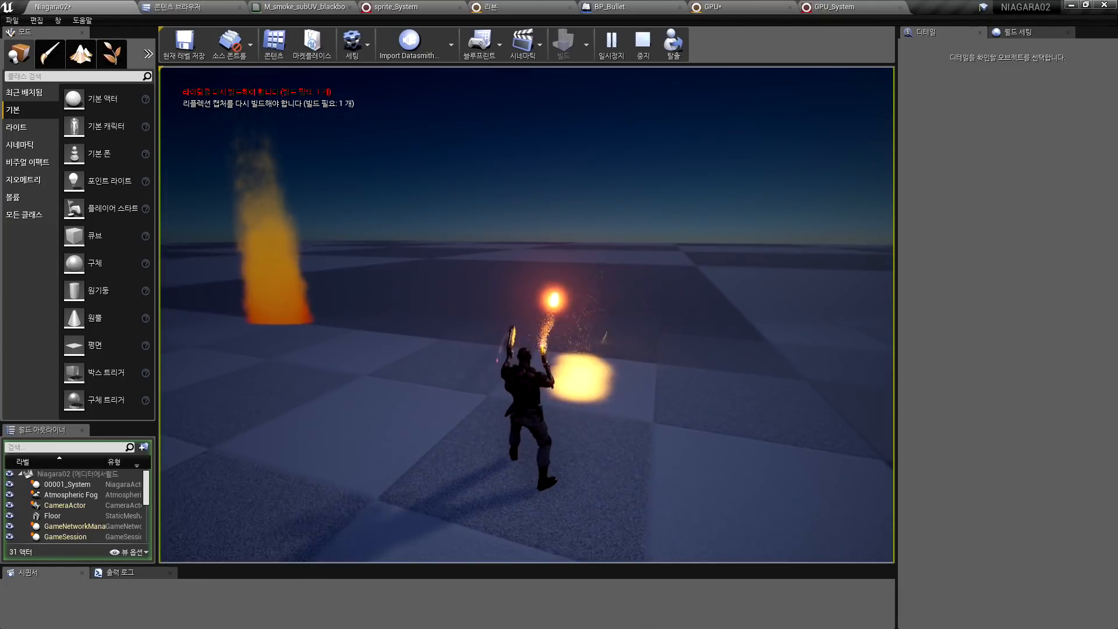
left_click(527, 314)
left_click(526, 314)
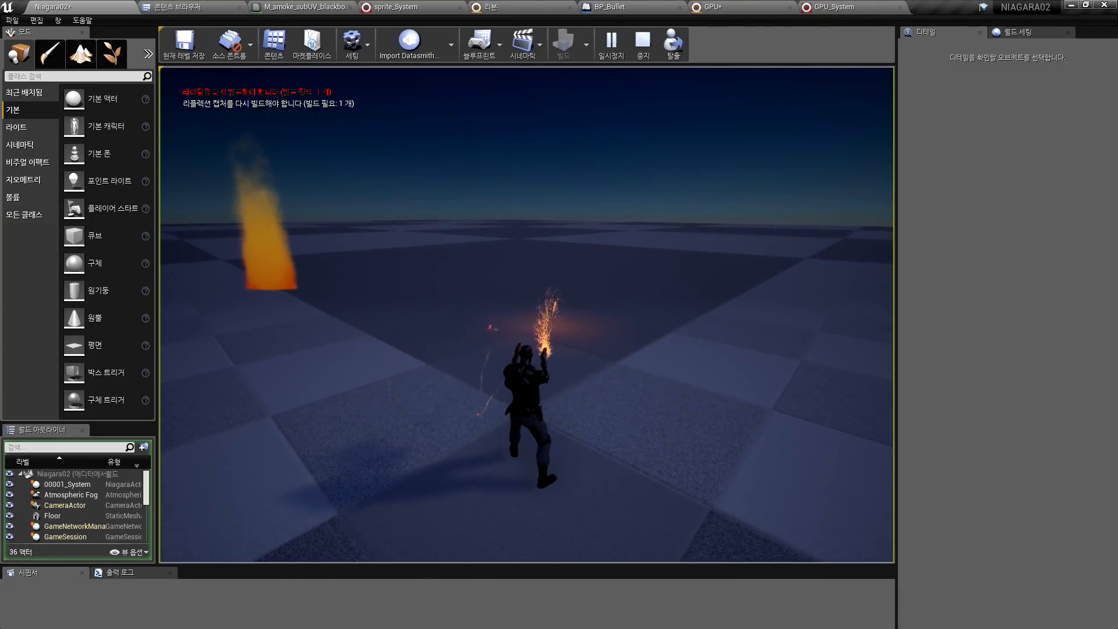
left_click(526, 315)
left_click(527, 315)
left_click(527, 314)
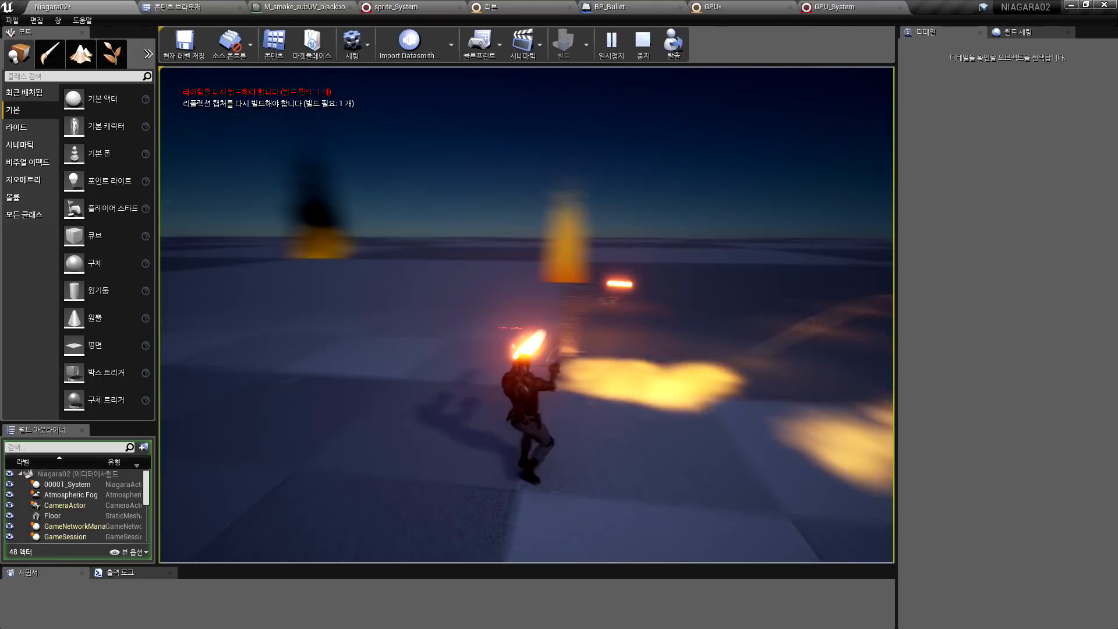
left_click(527, 315)
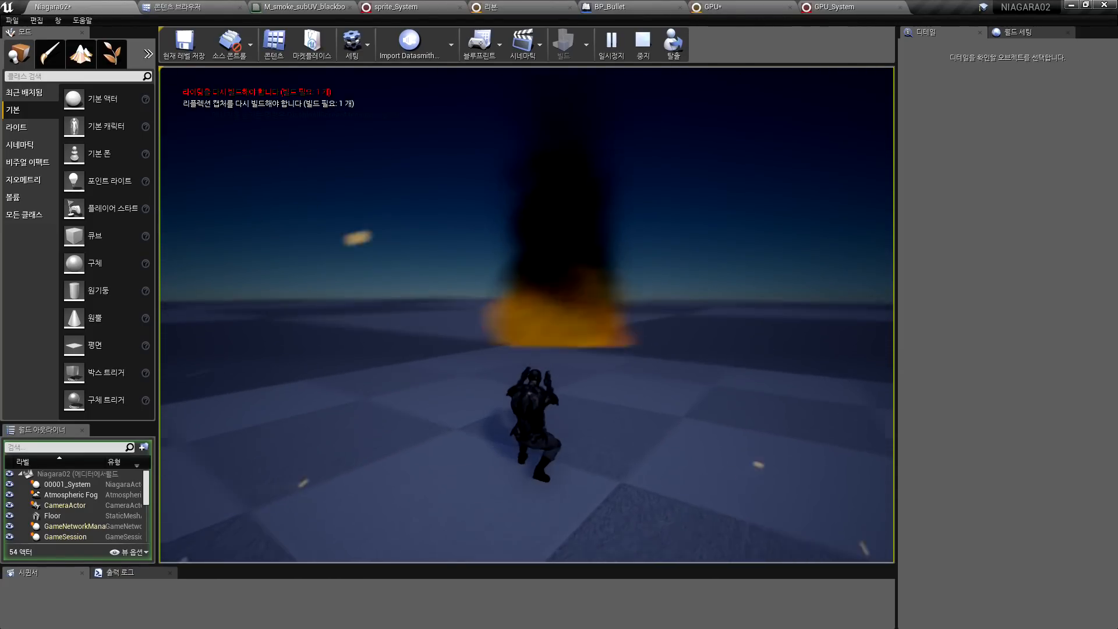
left_click(526, 315)
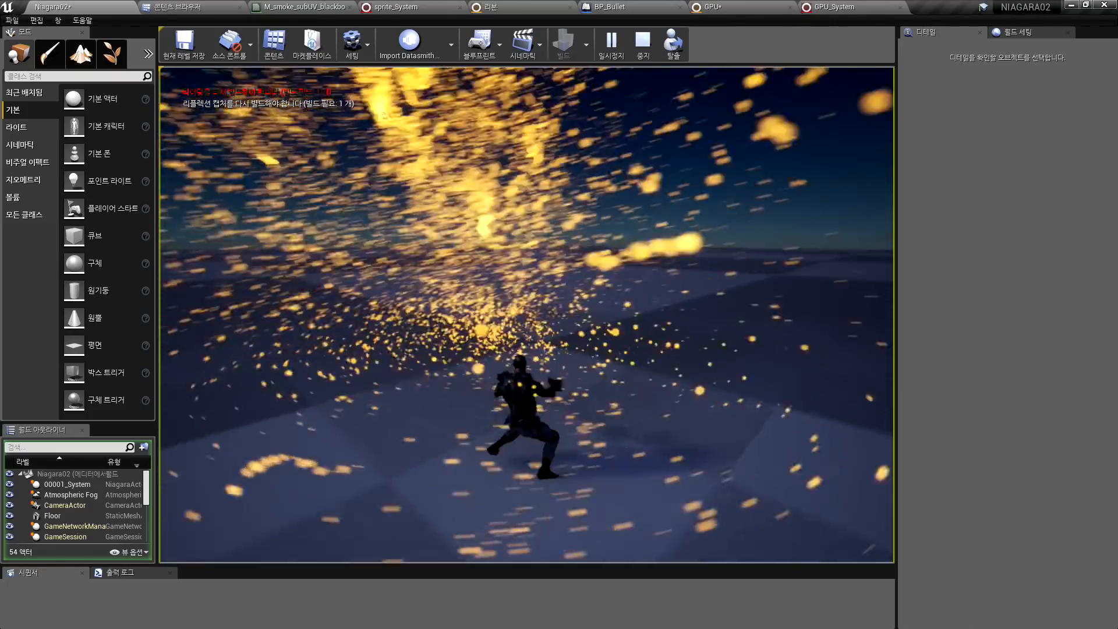
left_click(527, 315)
key("w")
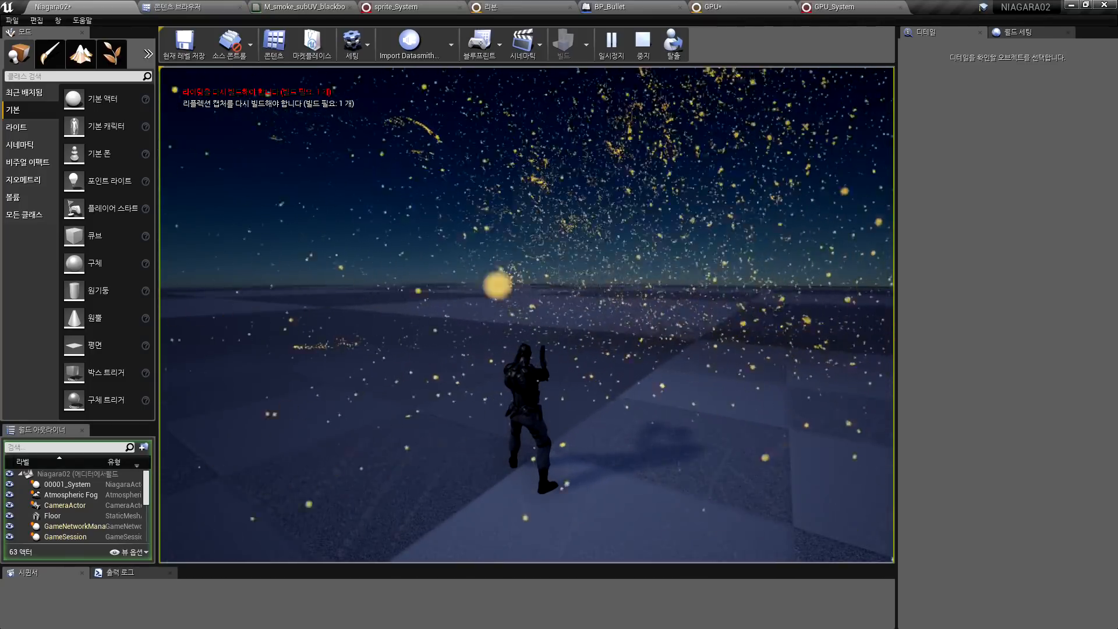
key("Escape")
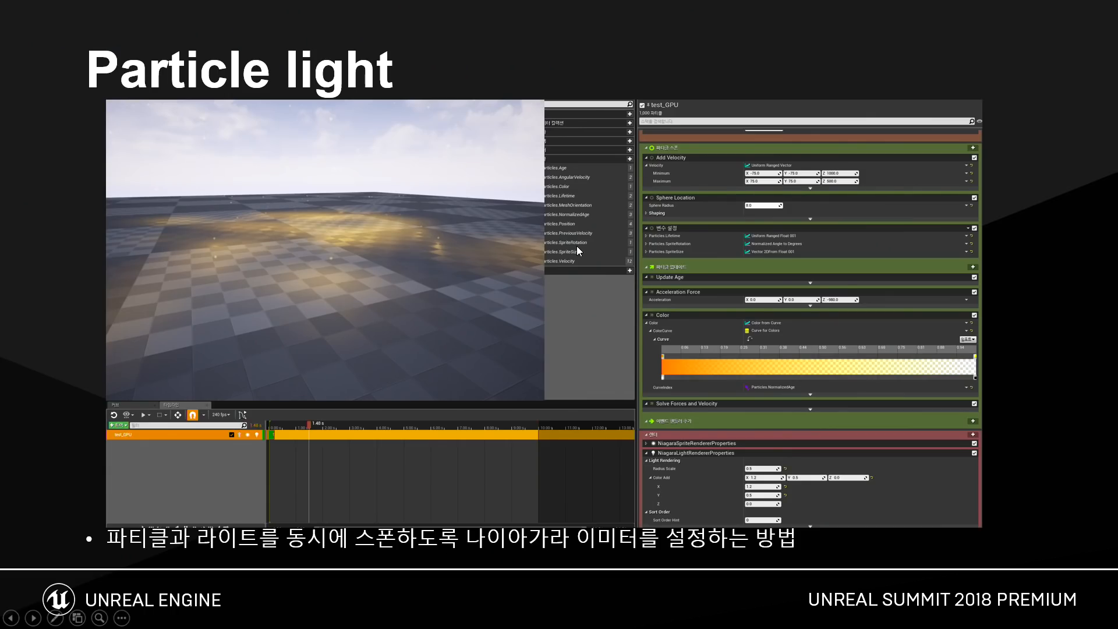
left_click(576, 246)
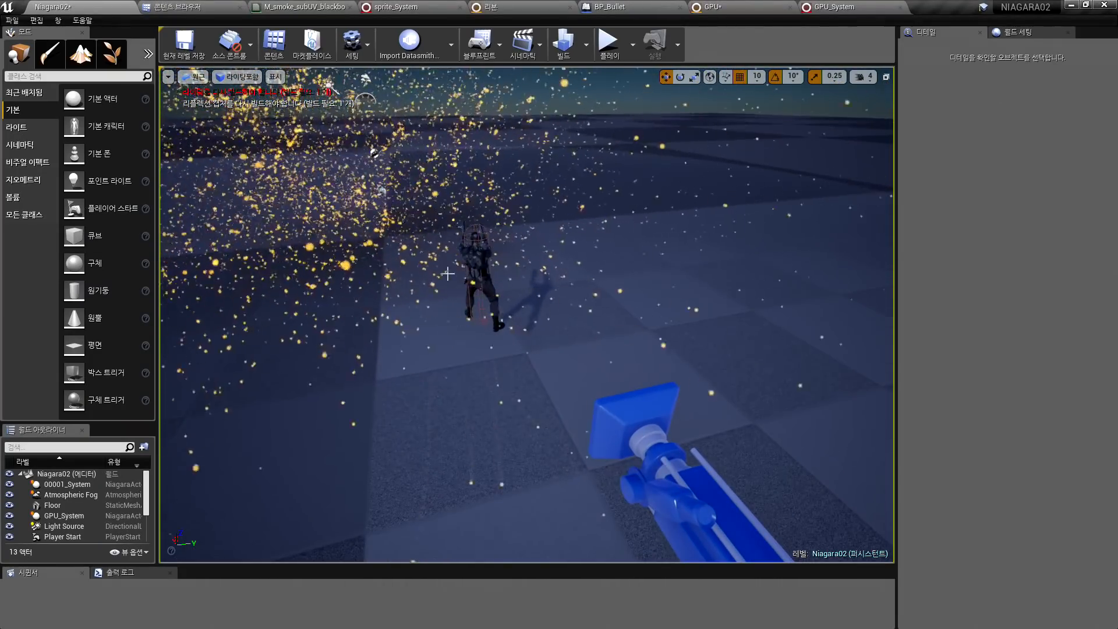
Locate the level character's asset and open the TwinblastPlayerCharacter blueprint at the F key node chain in its event graph
left_click(483, 258)
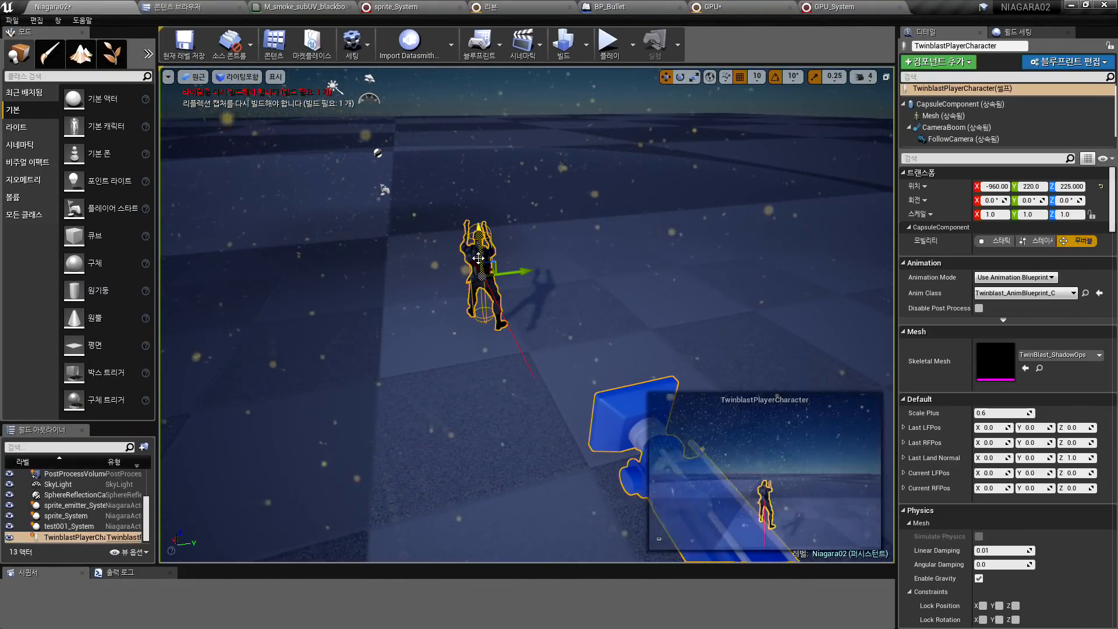
key("ctrl+b")
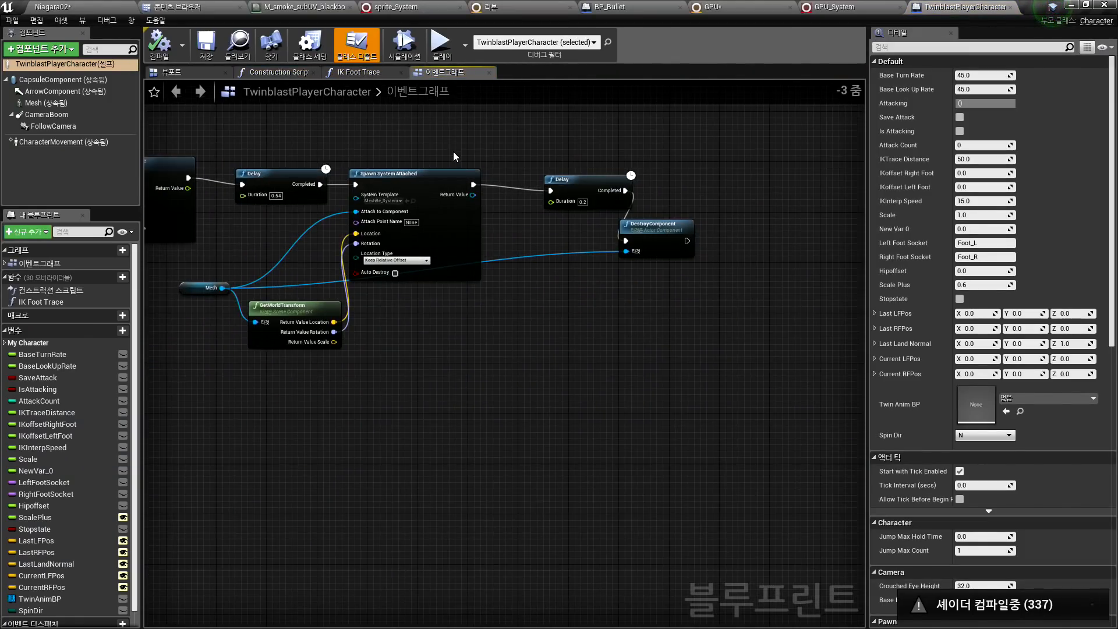
right_click_drag(310, 158, 525, 278)
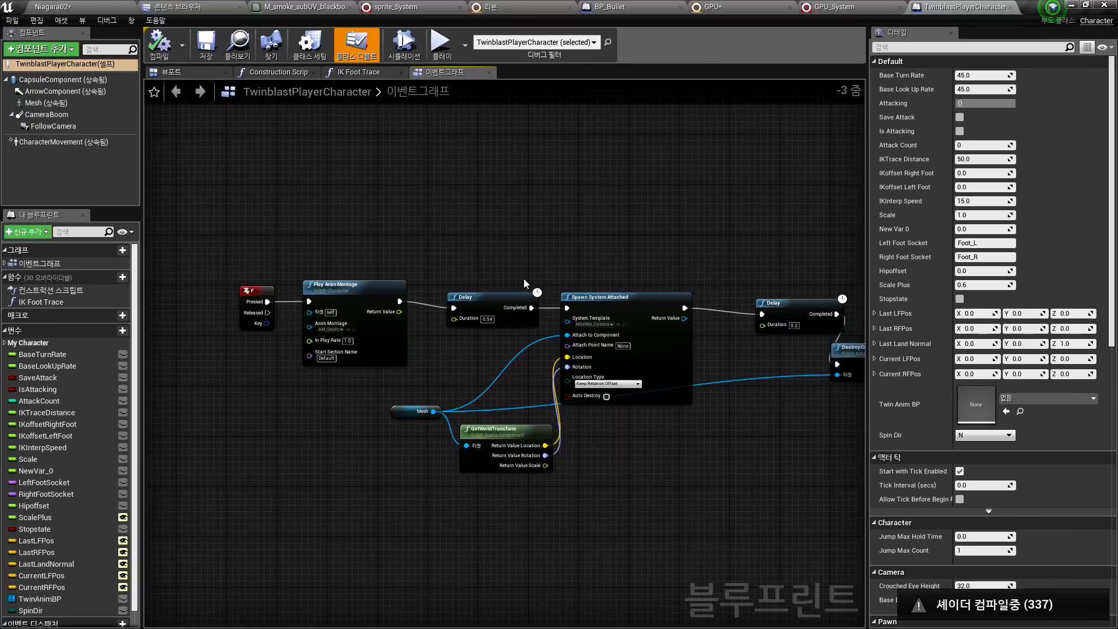
scroll(524, 278, "up", 2)
right_click_drag(578, 245, 420, 192)
right_click_drag(169, 246, 438, 230)
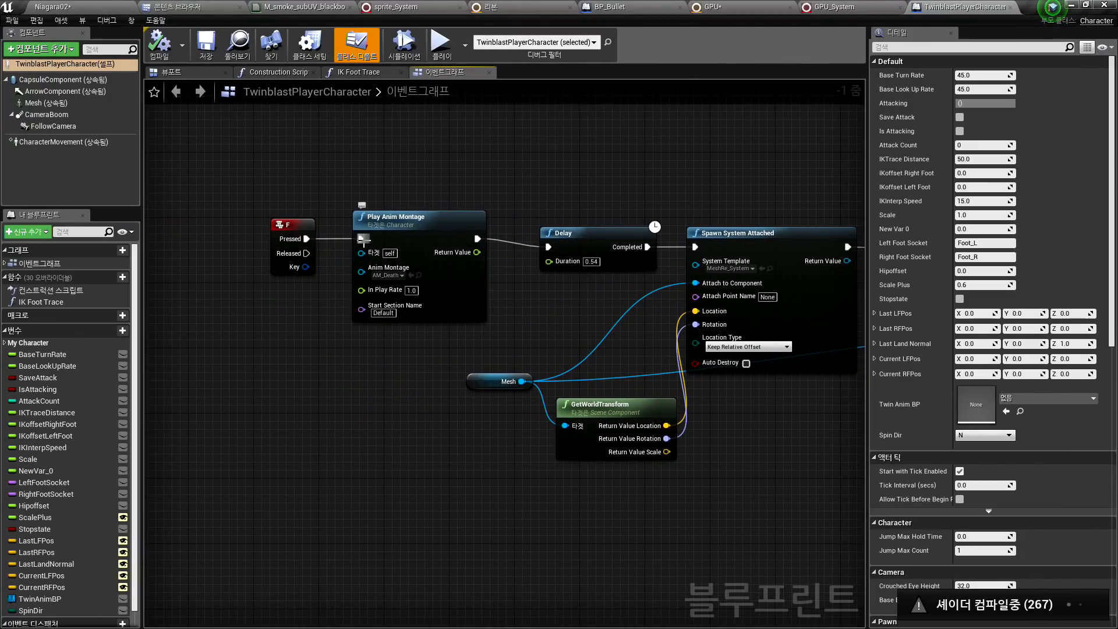
Disconnect the Play Anim Montage node from the Delay node in the F key chain, and save the TwinblastPlayerCharacter blueprint
left_click(362, 240, "alt")
left_click_drag(308, 239, 362, 239)
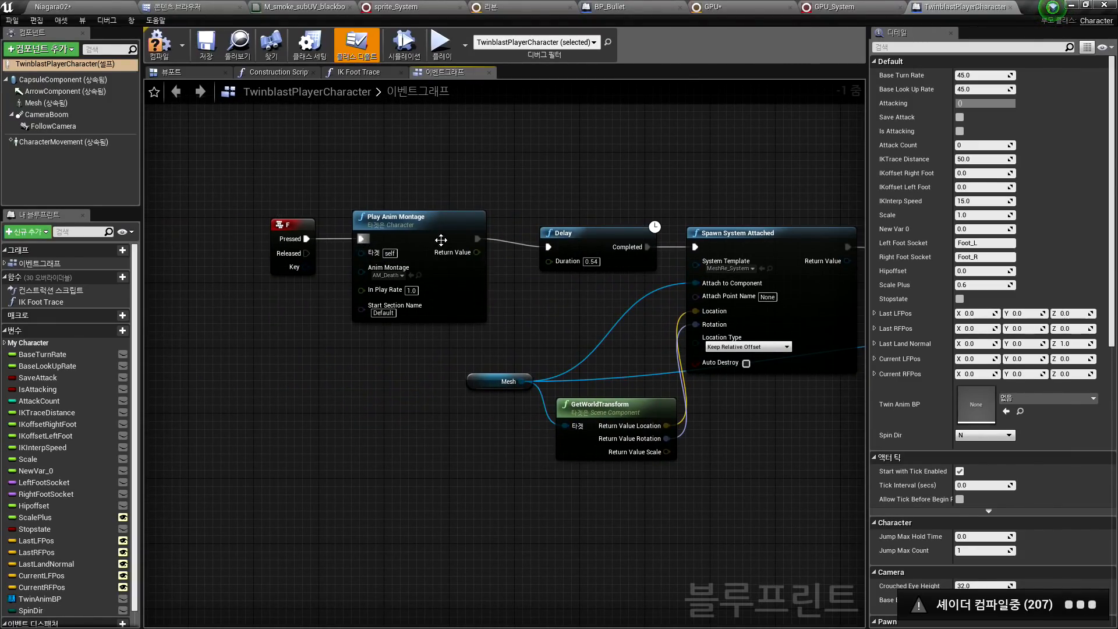
left_click(484, 234)
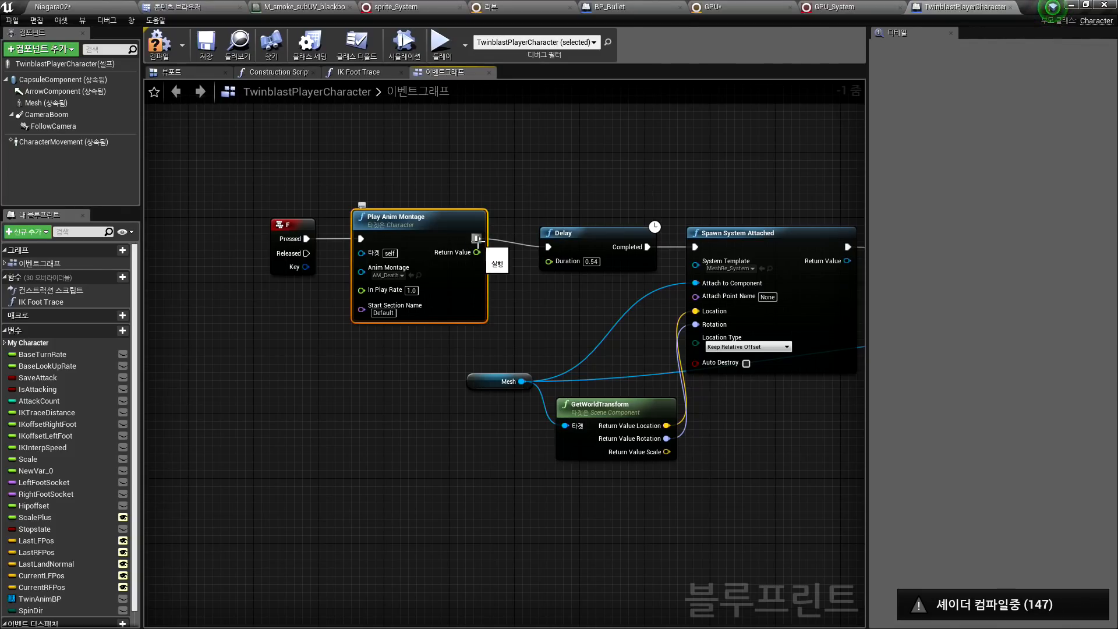
right_click_drag(522, 177, 440, 213)
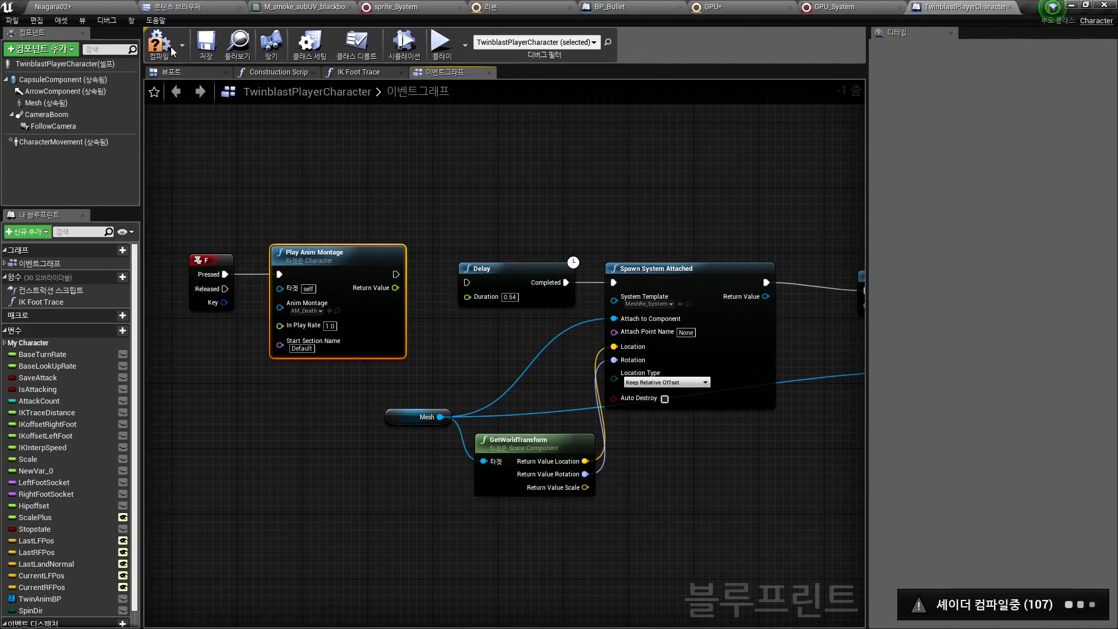
left_click(208, 44)
Play the Niagara02 level, examine the character's death animation without the spawned mesh effect, and stop the session
left_click(64, 7)
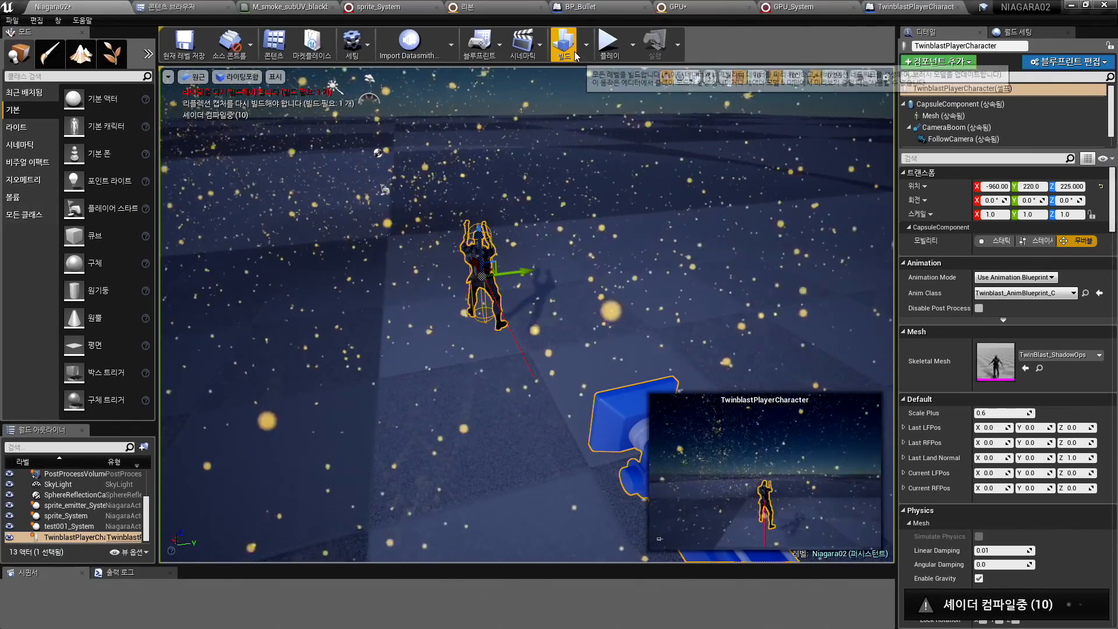
left_click(608, 42)
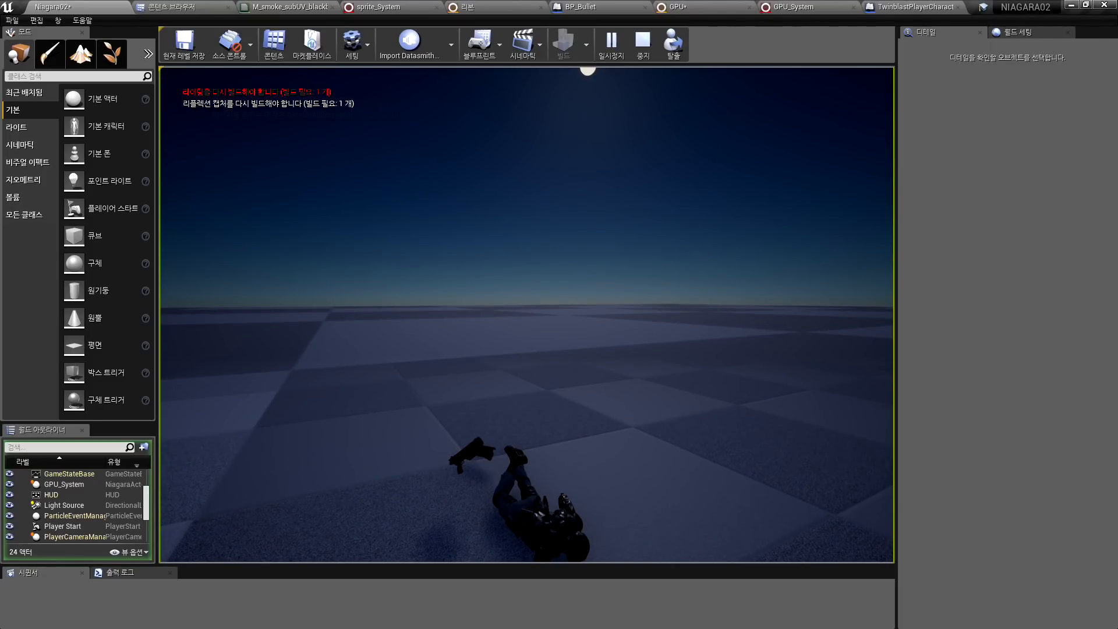
key("Escape")
Create a Niagara emitter named 메시 in the NIAGARA/test04 content folder
left_click(196, 6)
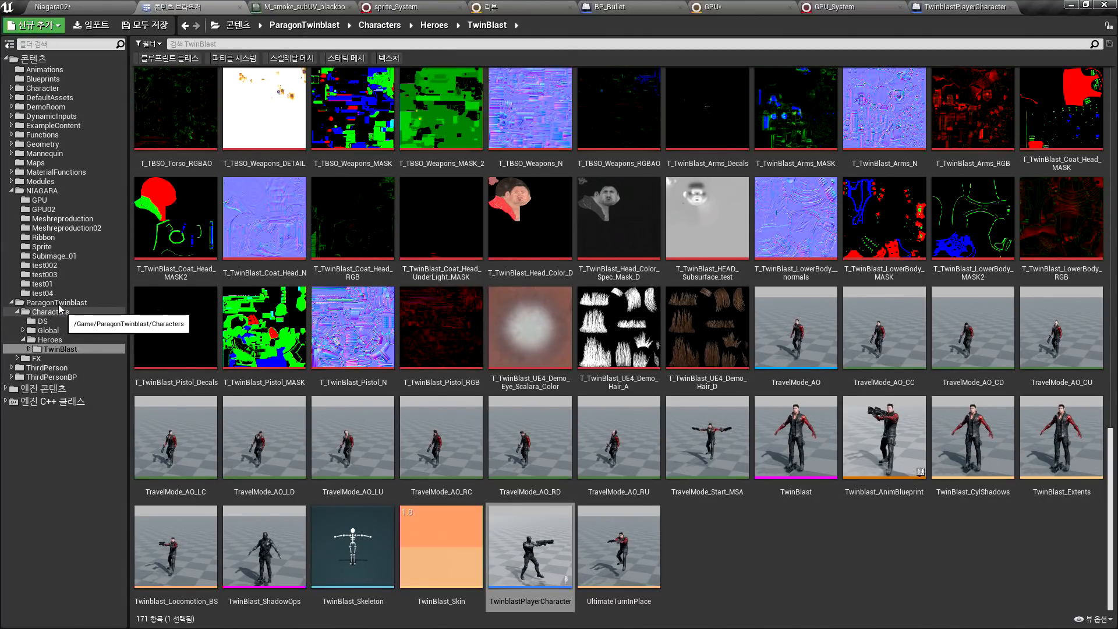
left_click(42, 293)
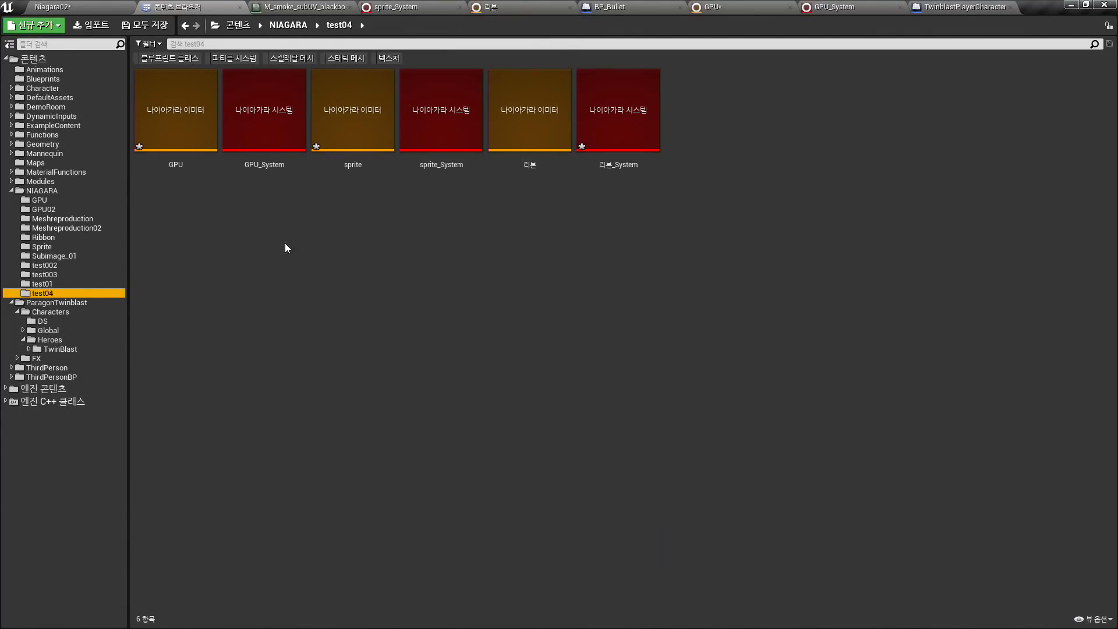
right_click(775, 150)
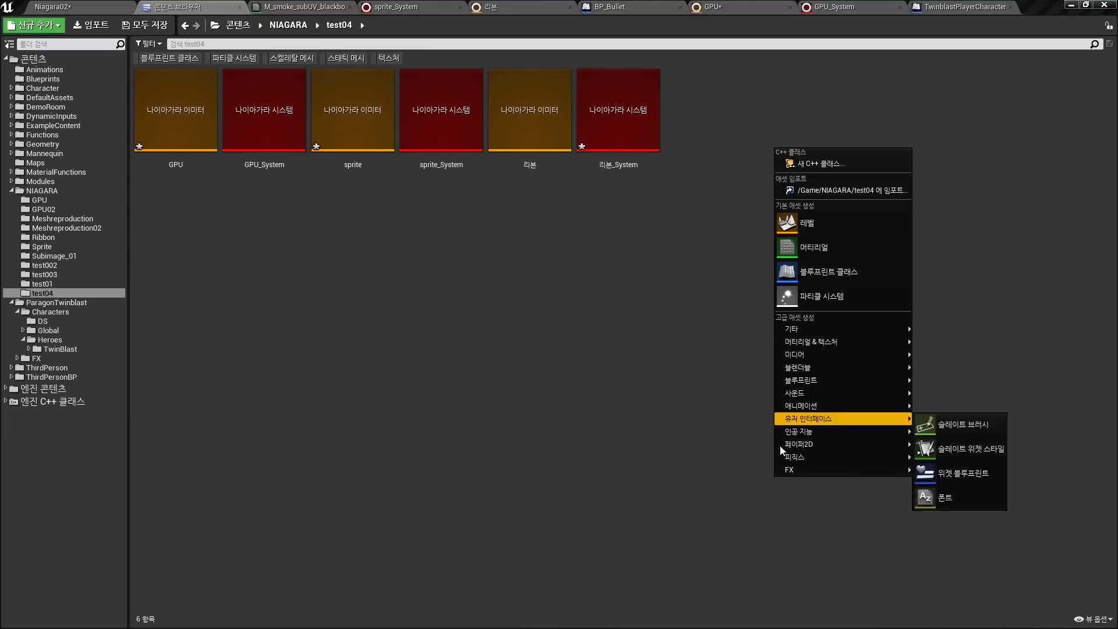
mouse_move(795, 471)
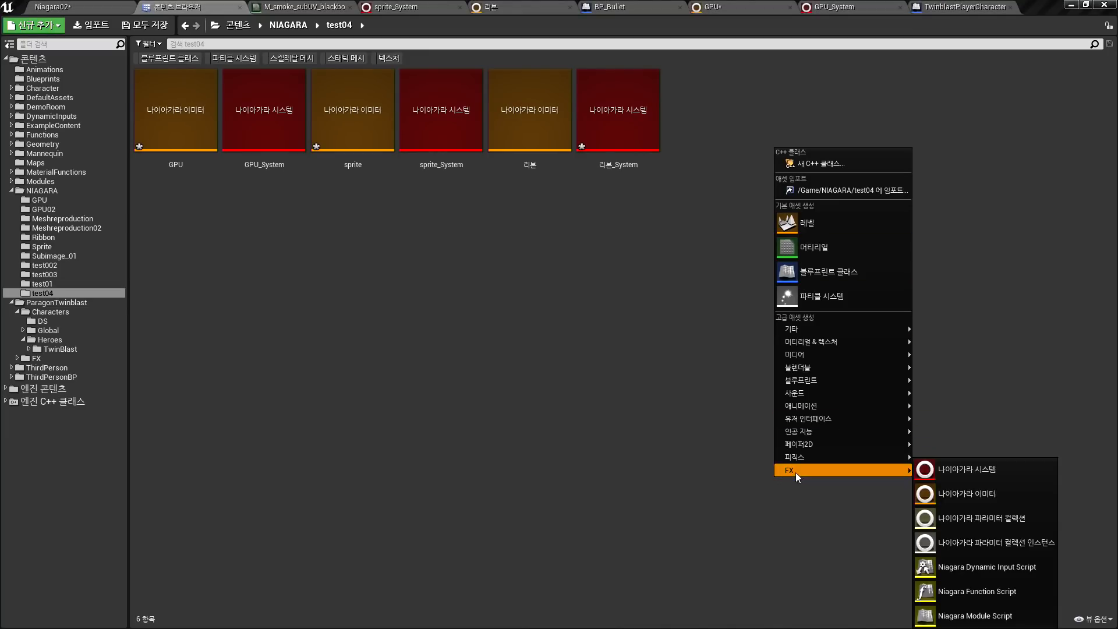
left_click(965, 498)
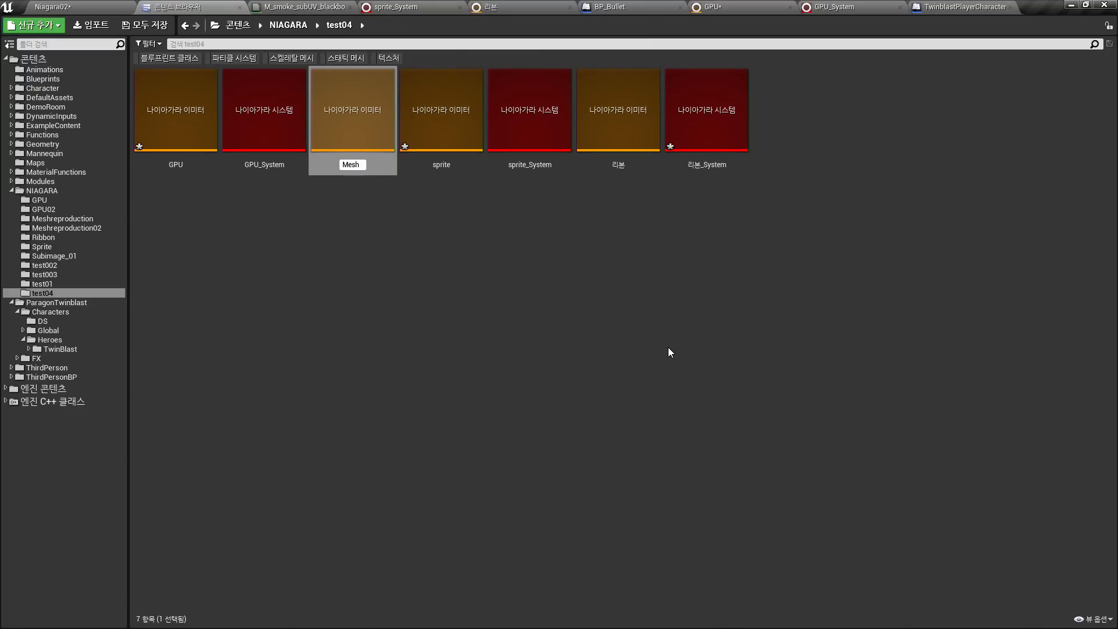
type("메ㅐ[")
key("BackSpace")
type("메시")
key("Return")
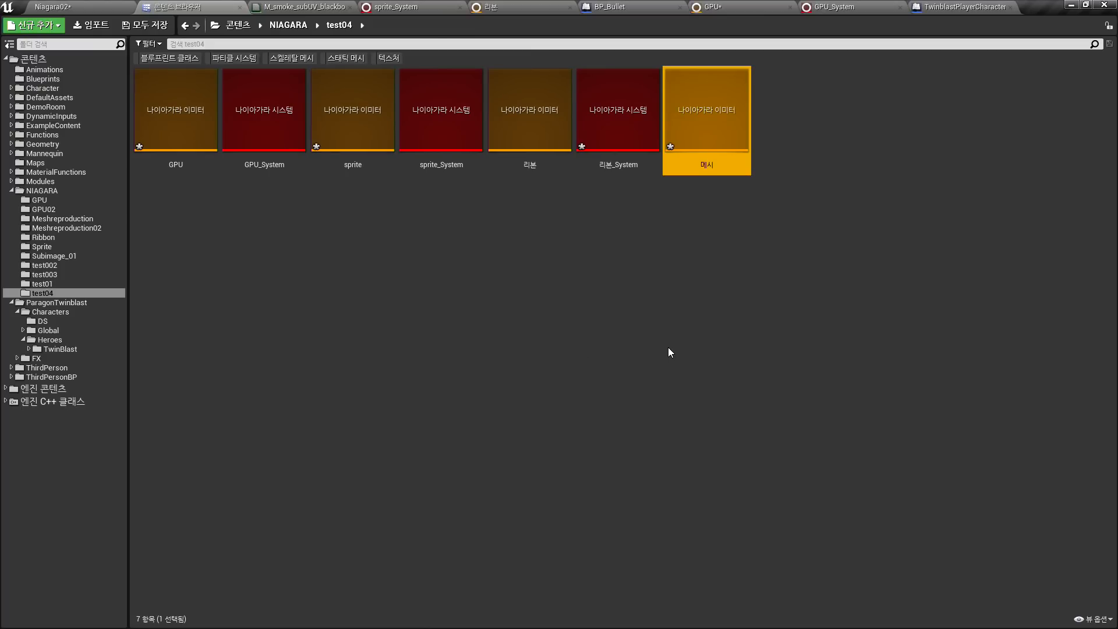
Open the 메시 emitter and delete its Add Velocity and Acceleration Force modules
double_click(695, 143)
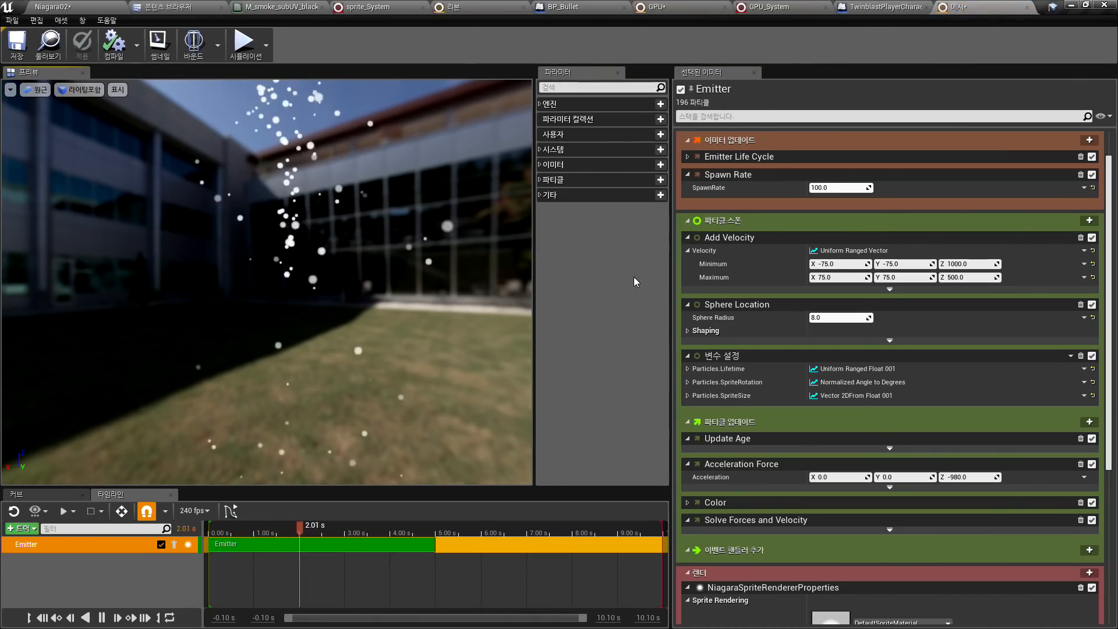
scroll(851, 417, "down", 5)
scroll(851, 417, "up", 6)
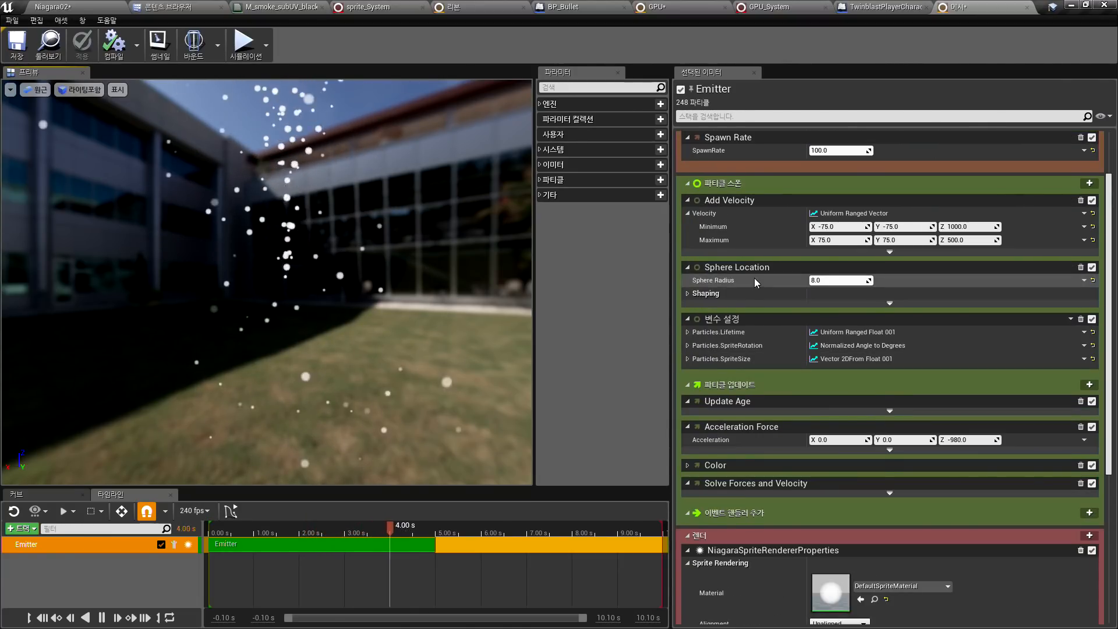
left_click(1081, 273)
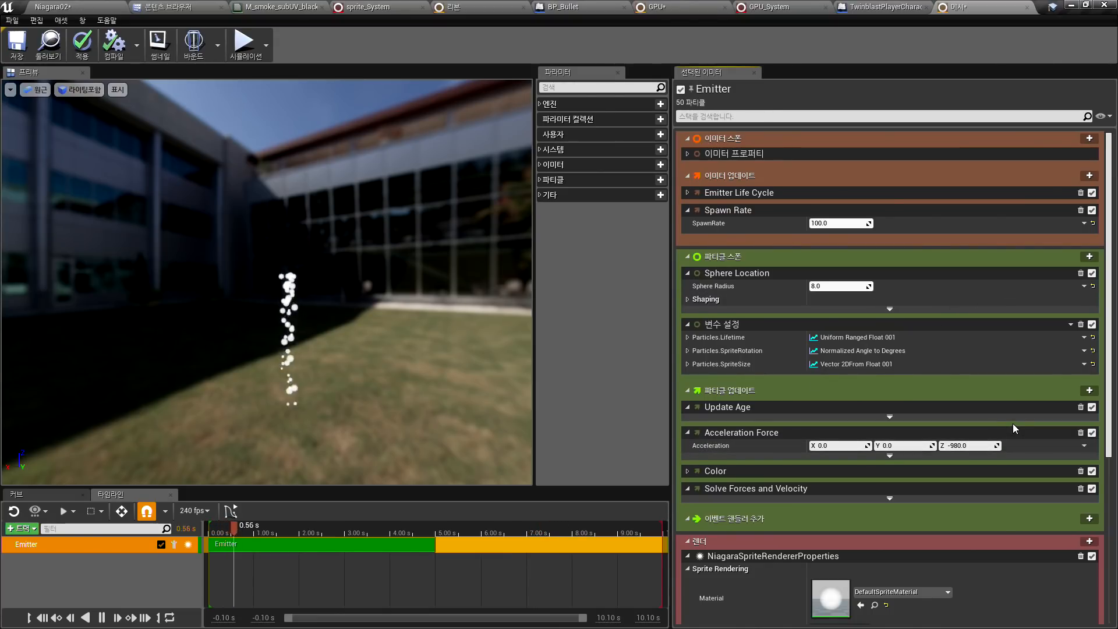
left_click(1081, 432)
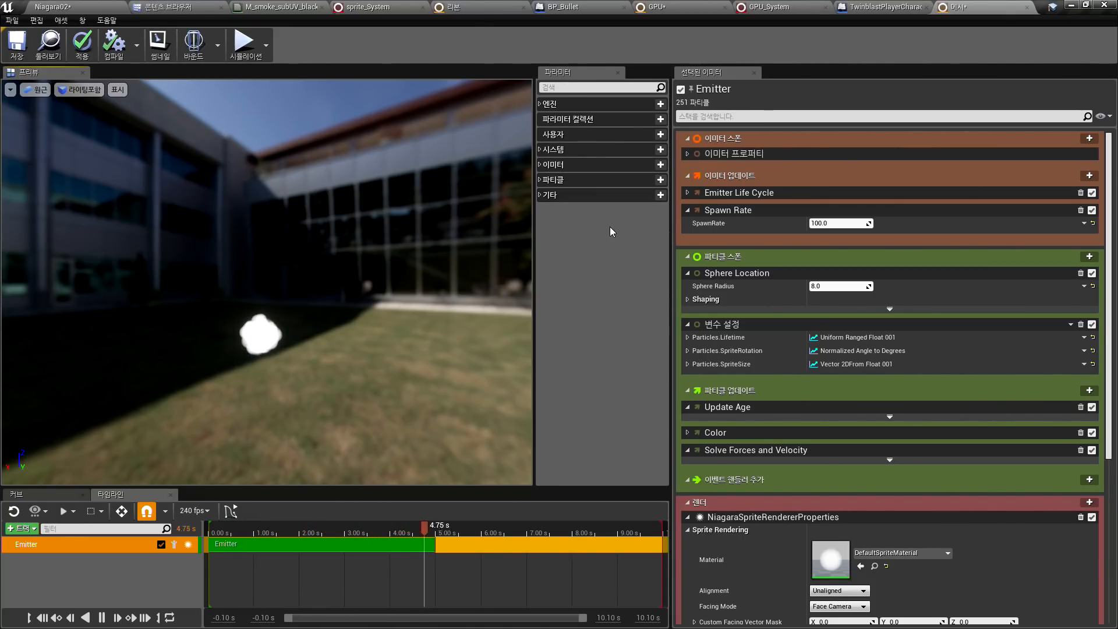
Add a Skeletal Mesh particle parameter named Particles.skeletalmesh to the 메시 emitter
left_click(541, 180)
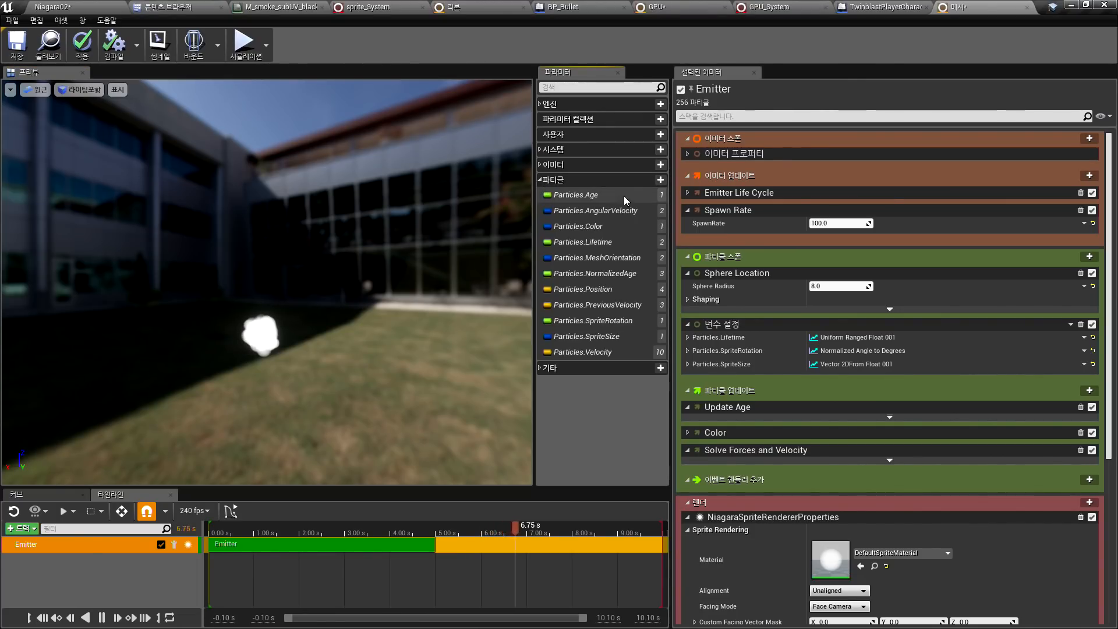
left_click(661, 180)
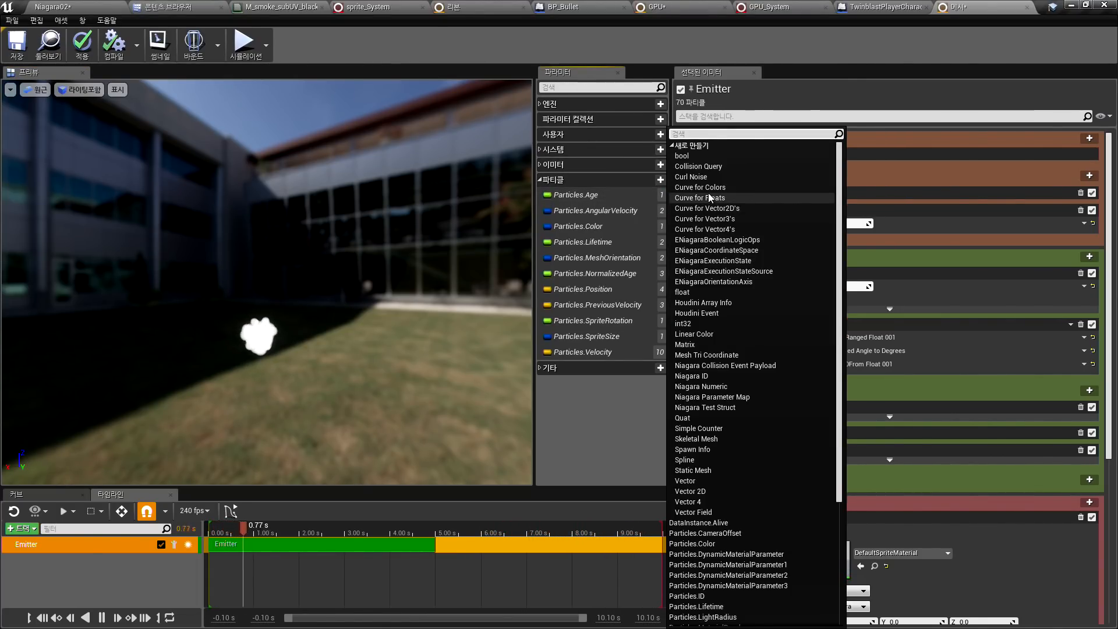
scroll(708, 211, "down", 1)
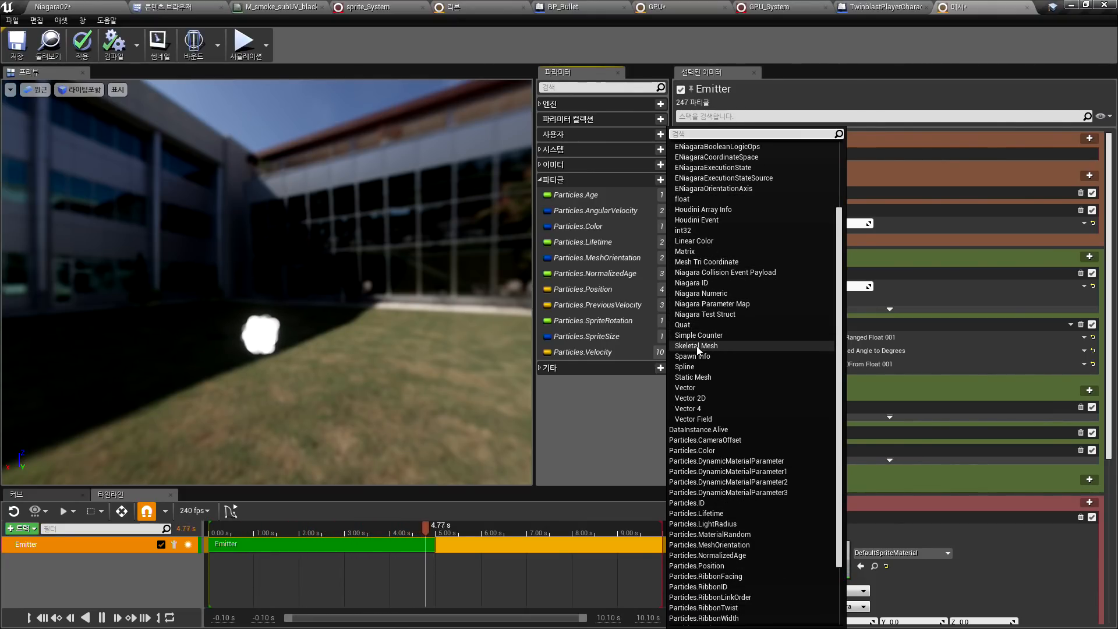
left_click(698, 346)
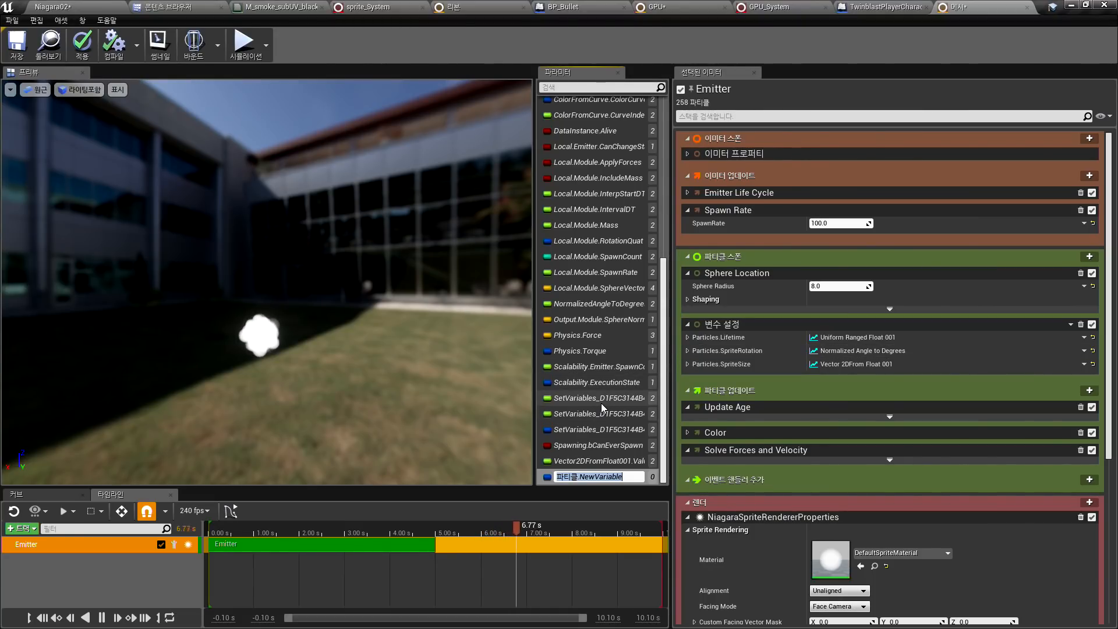
type("Par")
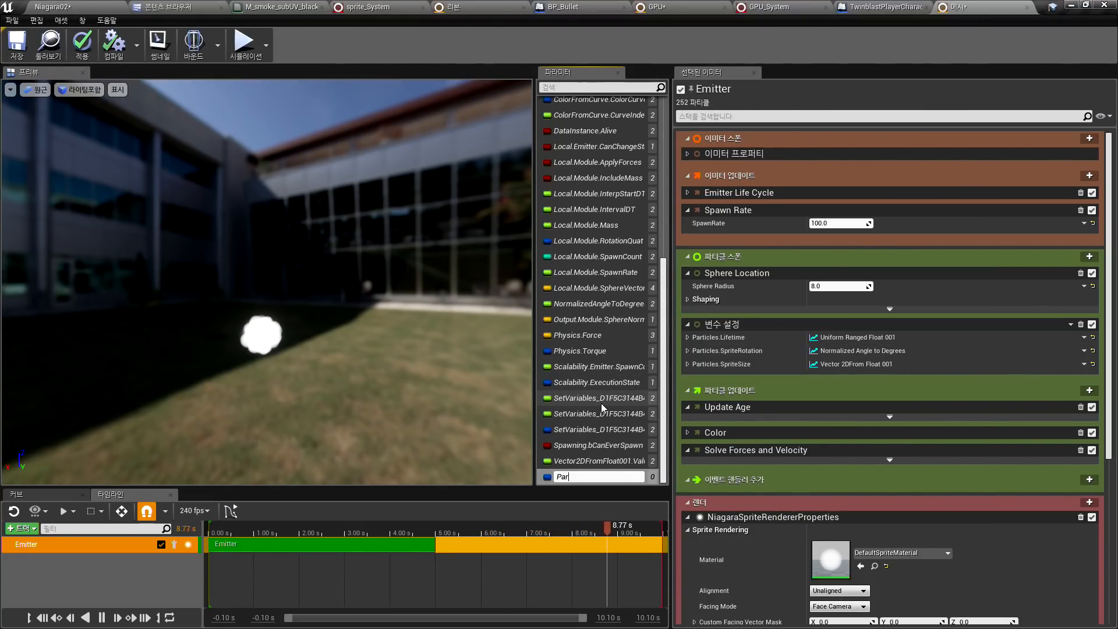
type("ticles")
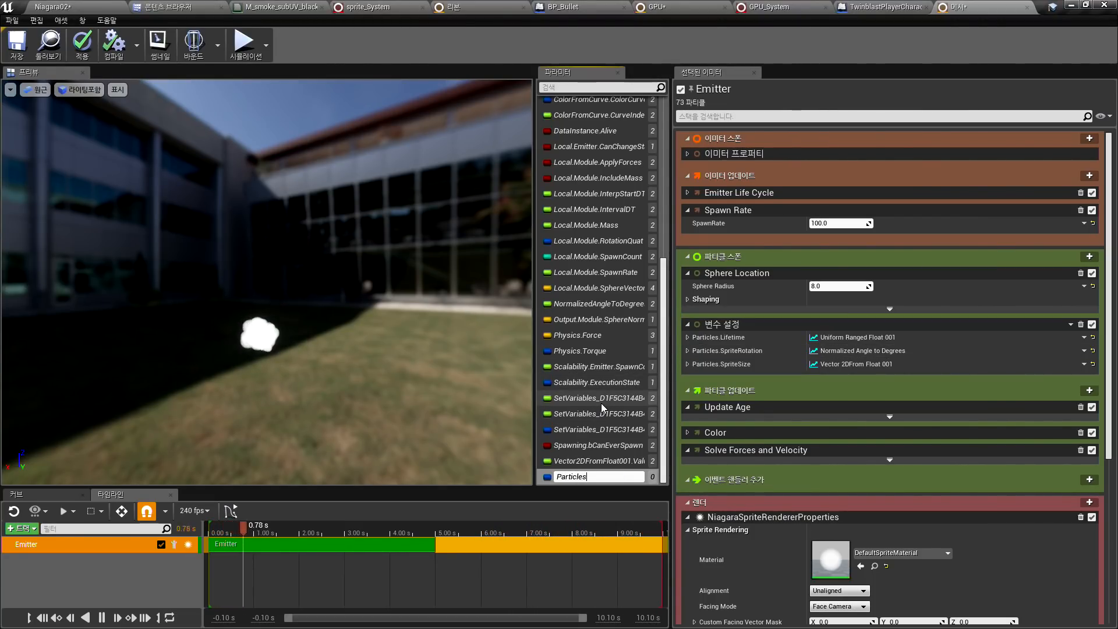
type(".skel")
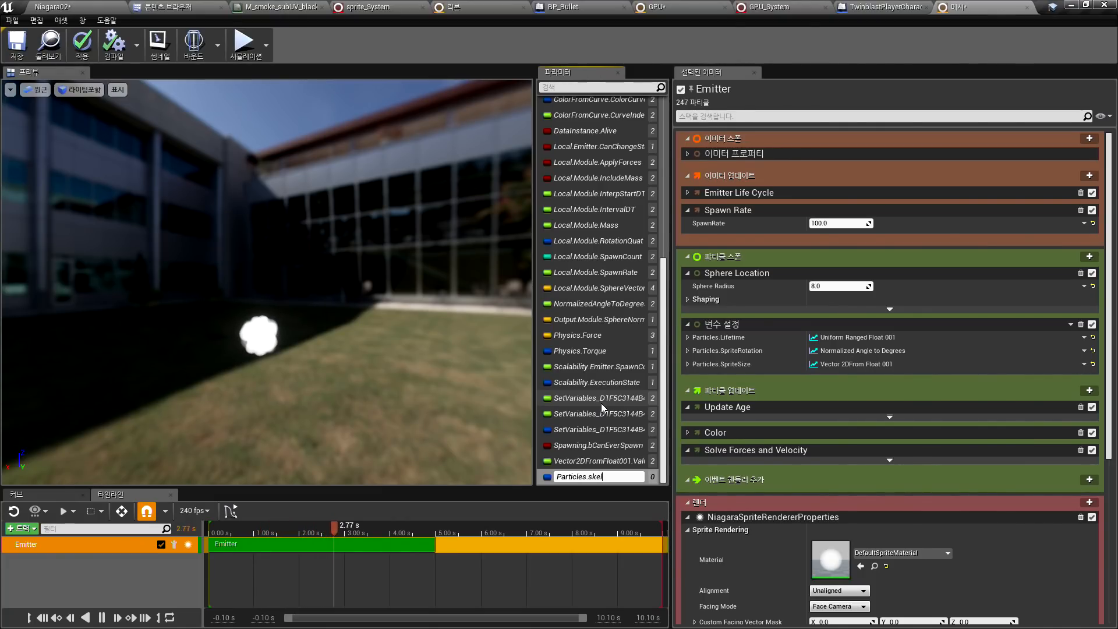
type("etalmesh")
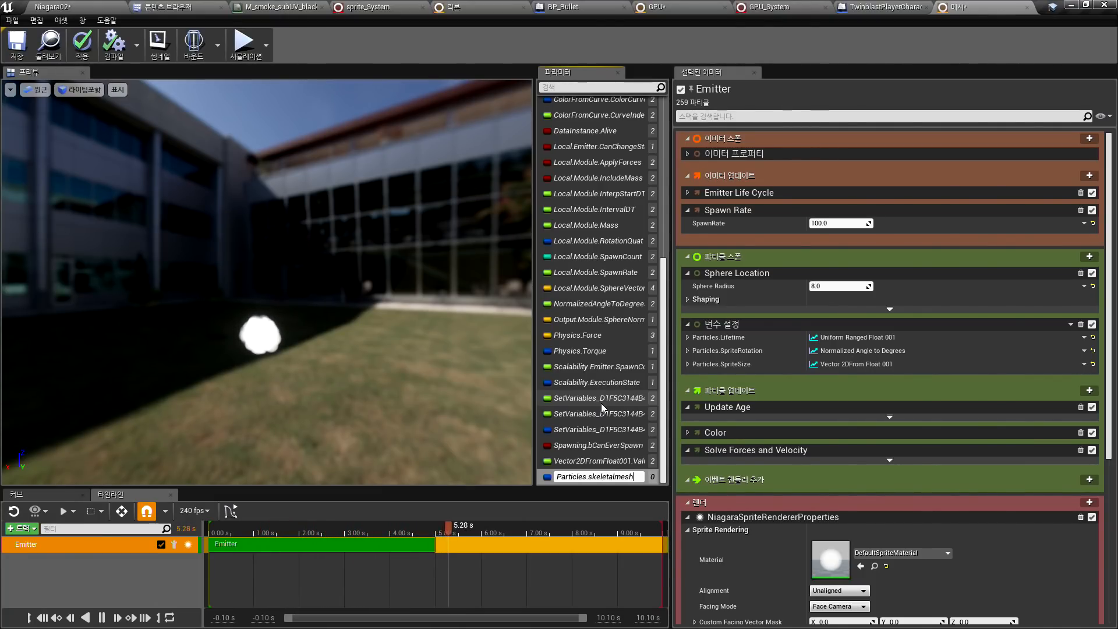
key("Return")
scroll(601, 403, "up", 10)
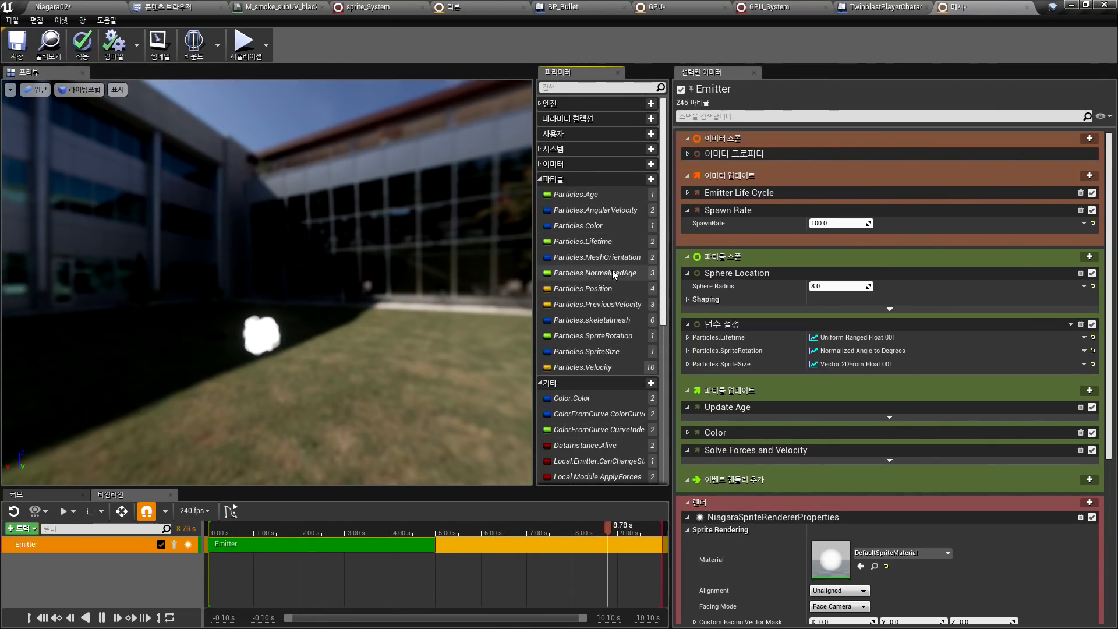
Add Particles.skeletalmesh to the particle spawn variable settings with TwinBlast_ShadowOps as default mesh, and apply the emitter changes
left_click(584, 321)
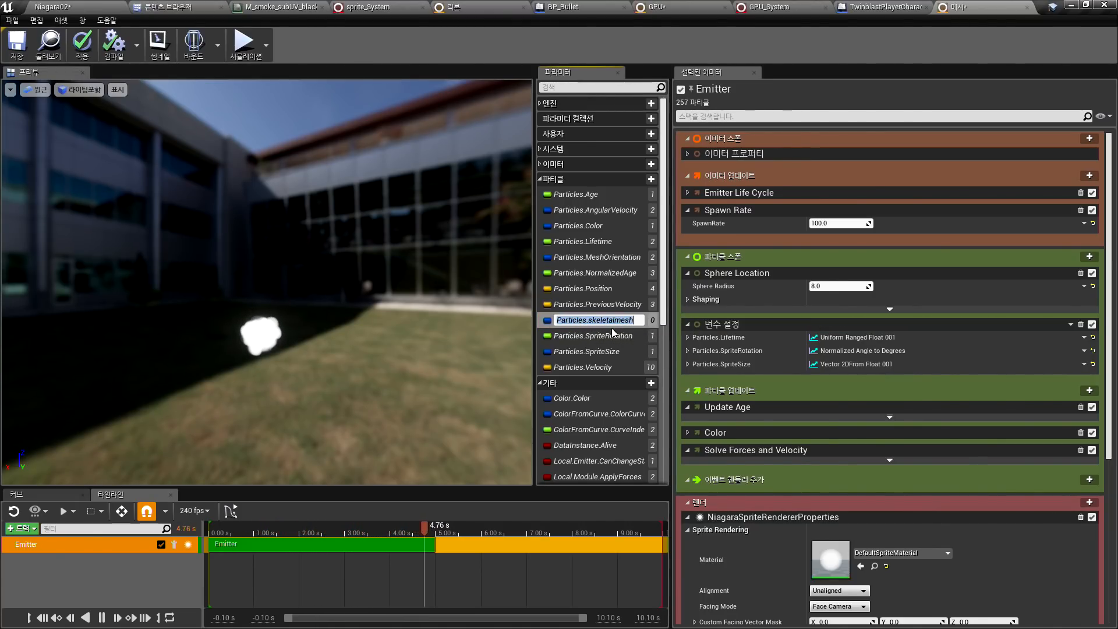
left_click_drag(596, 319, 824, 322)
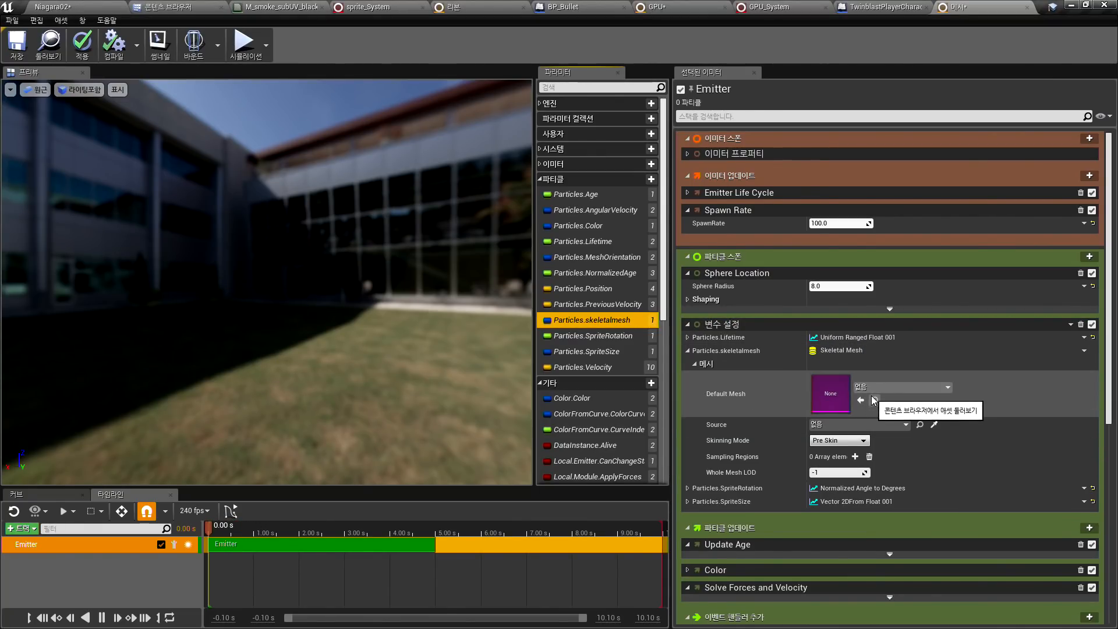
left_click(900, 387)
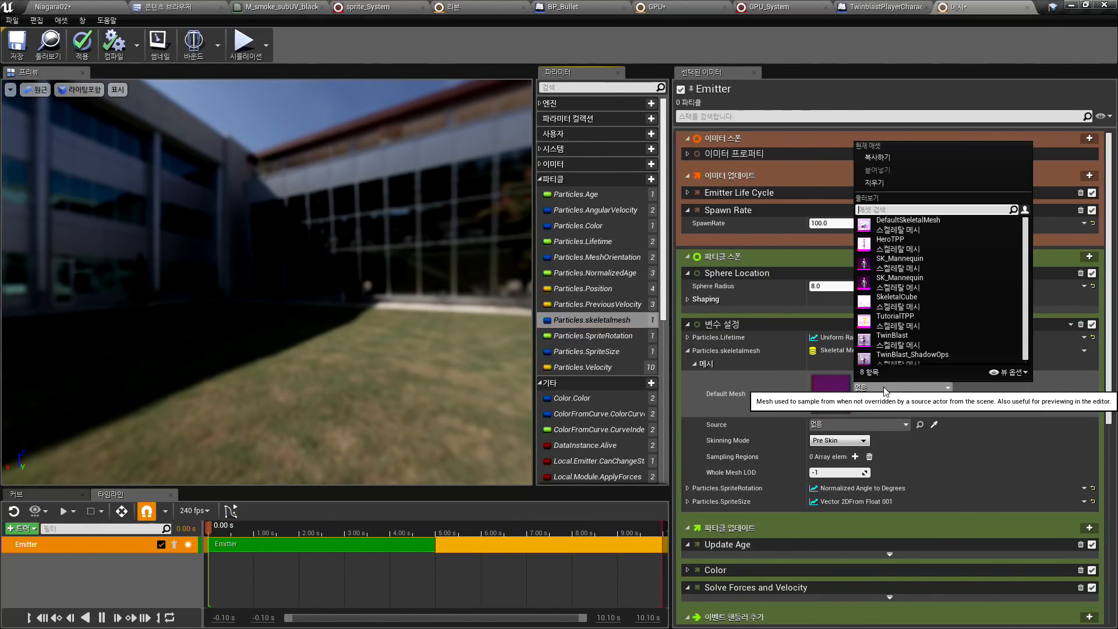
left_click(915, 354)
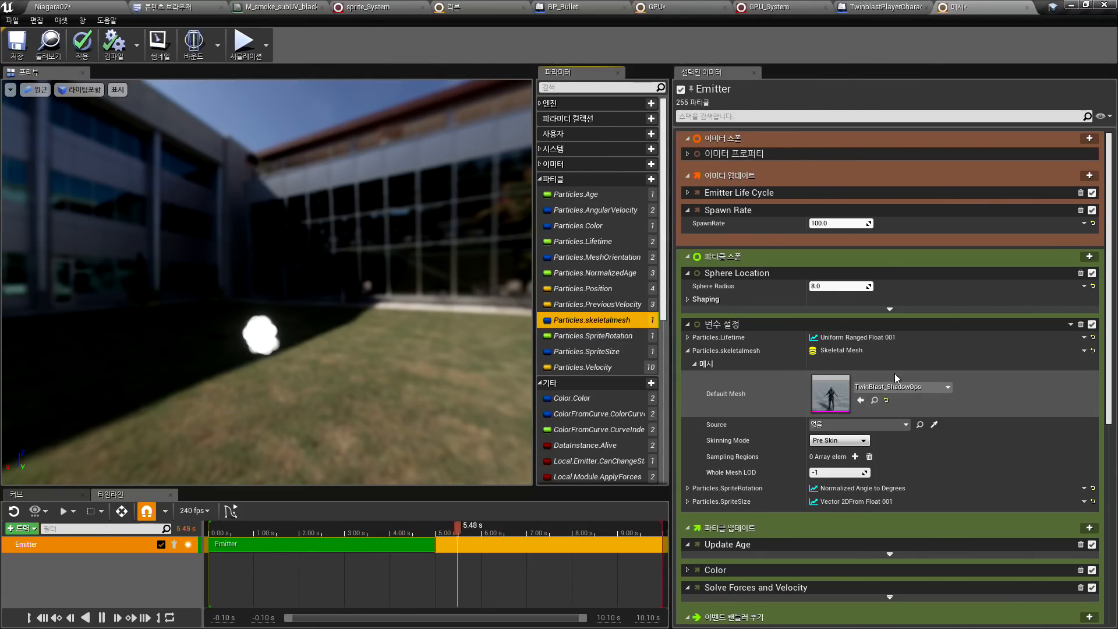
left_click(82, 45)
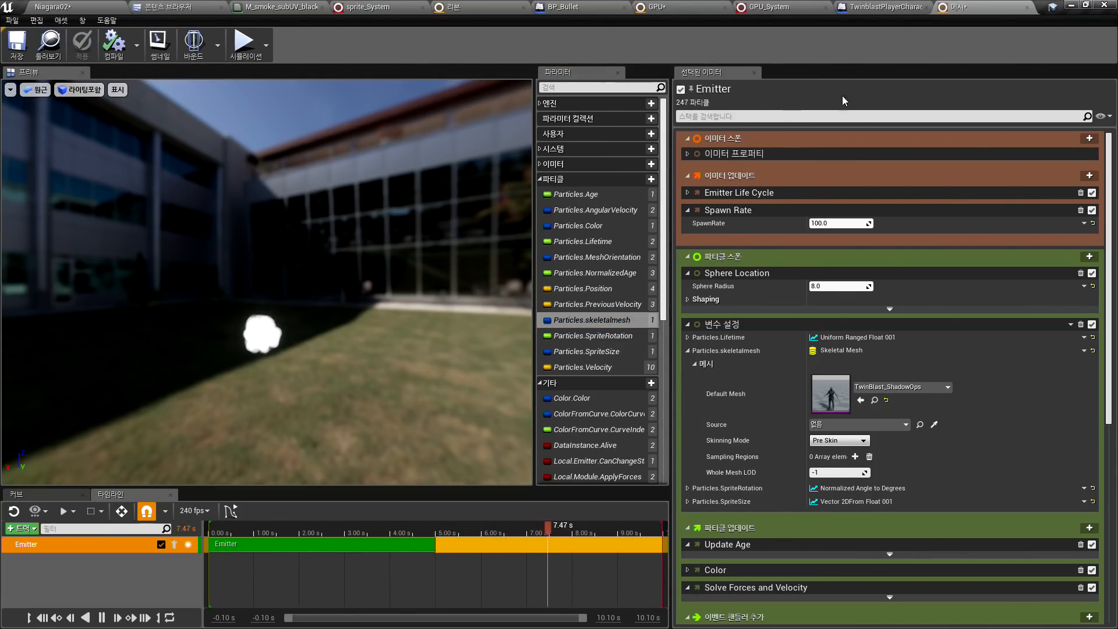
Create a Niagara Module Script named 메시02 in the test04 folder and open it
left_click(165, 6)
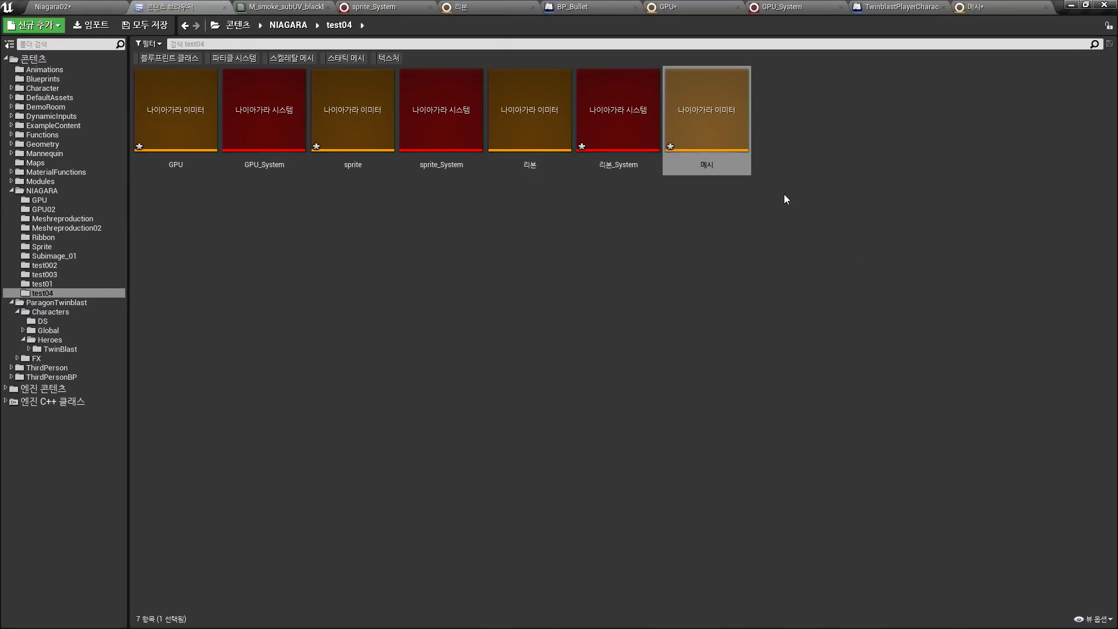
right_click(866, 180)
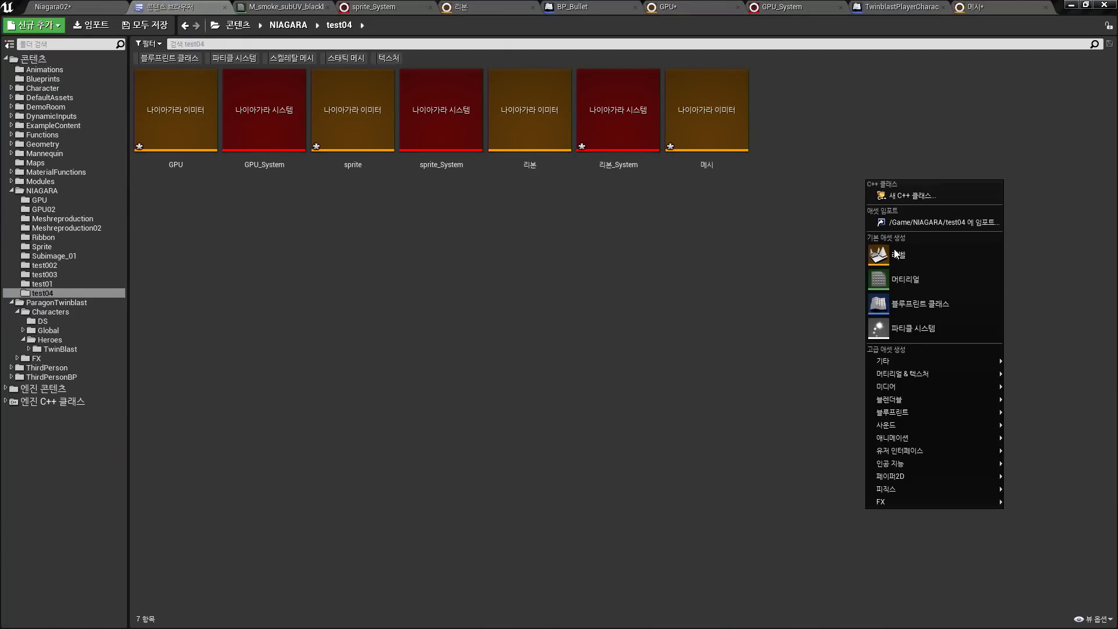
mouse_move(892, 502)
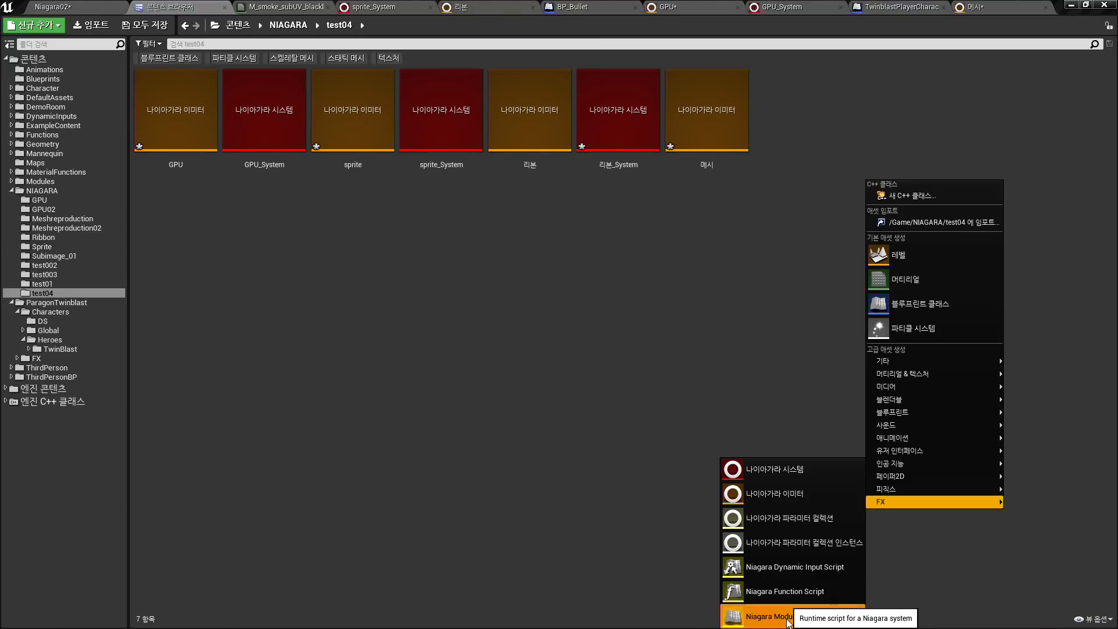
left_click(769, 615)
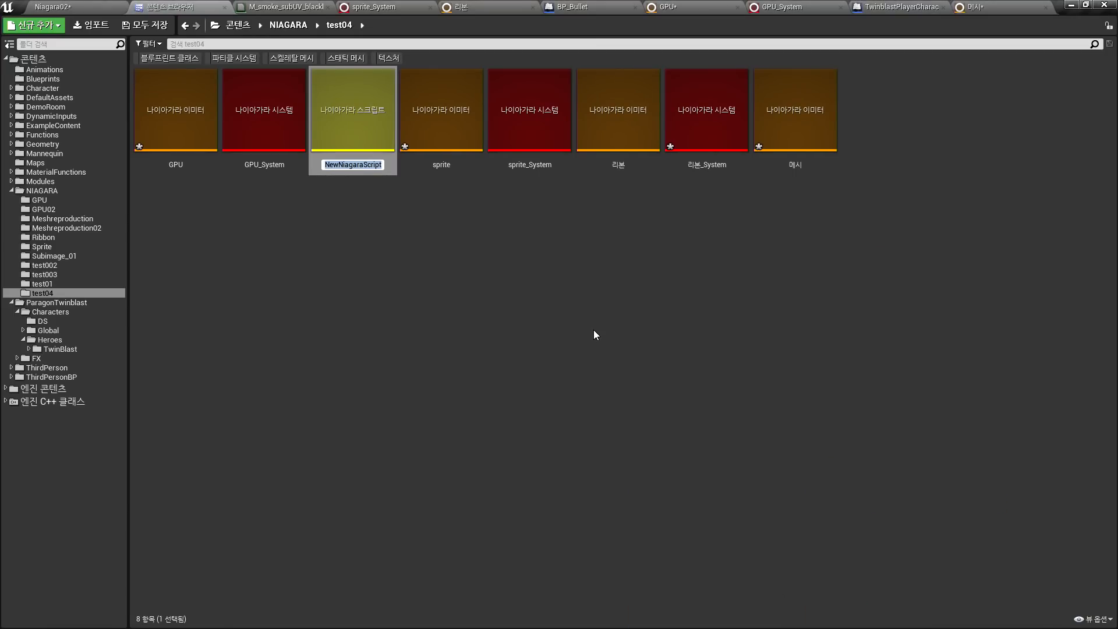
type("메시")
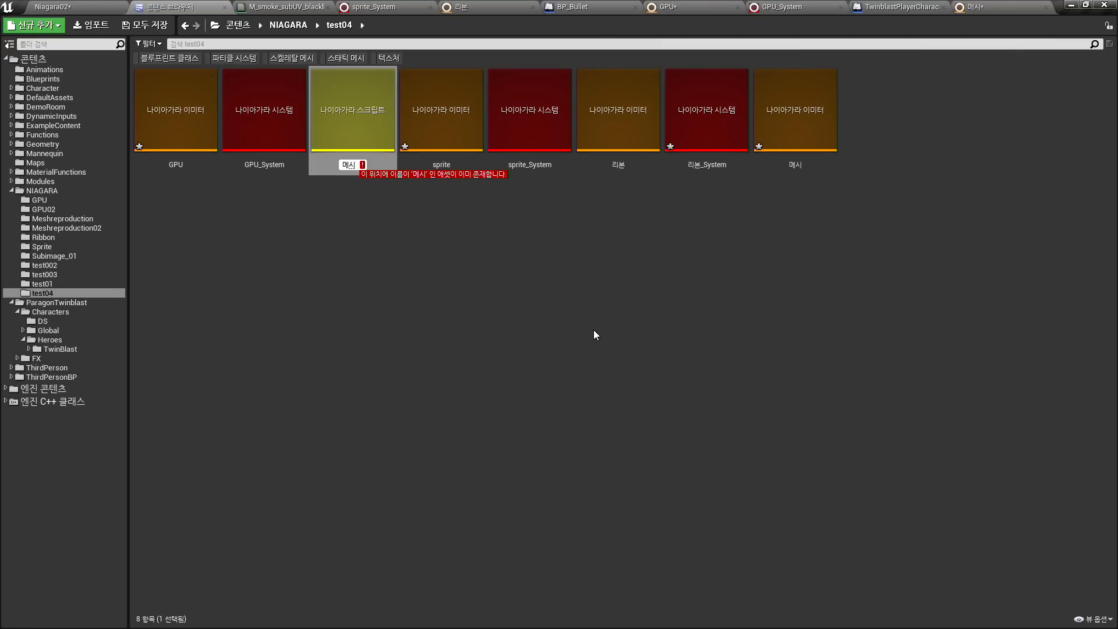
type("02")
key("Return")
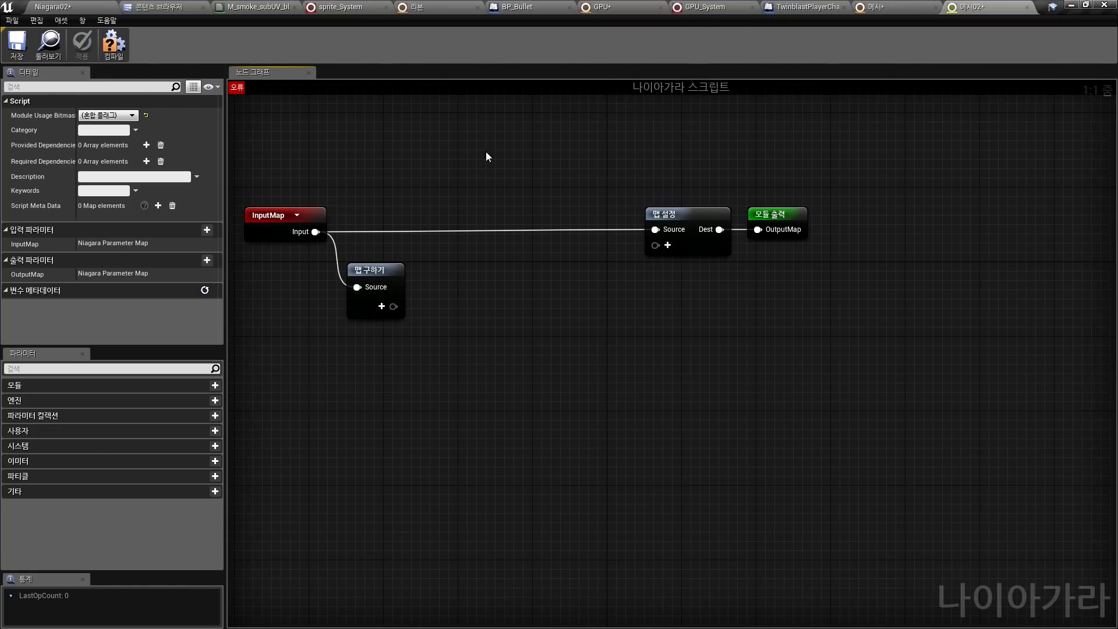
Compile the 메시02 module script
left_click(106, 20)
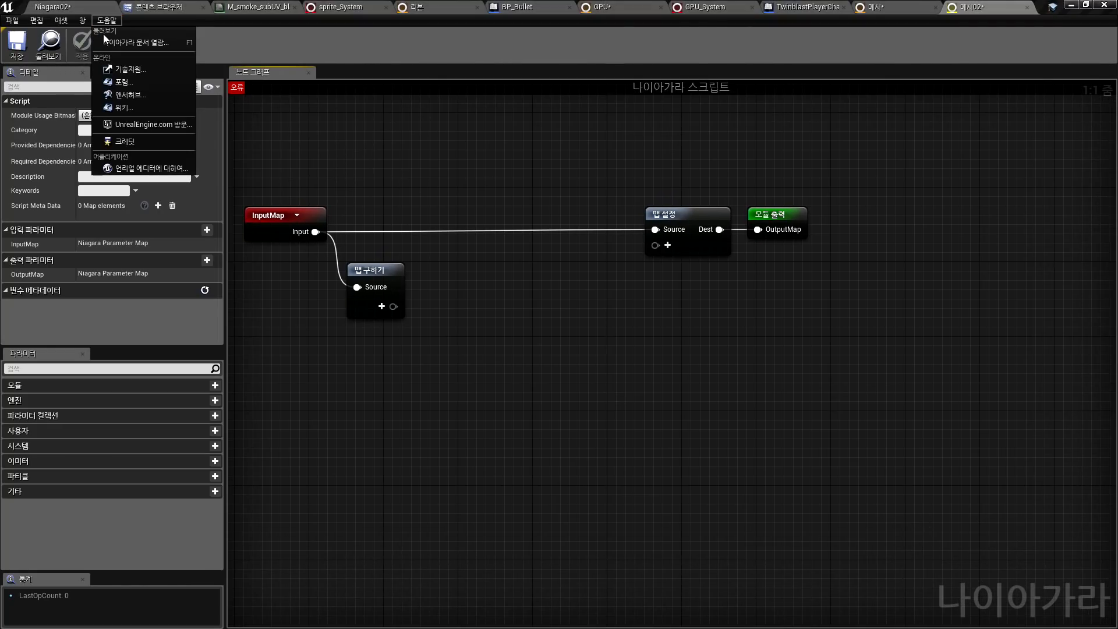
left_click(101, 3)
left_click(879, 8)
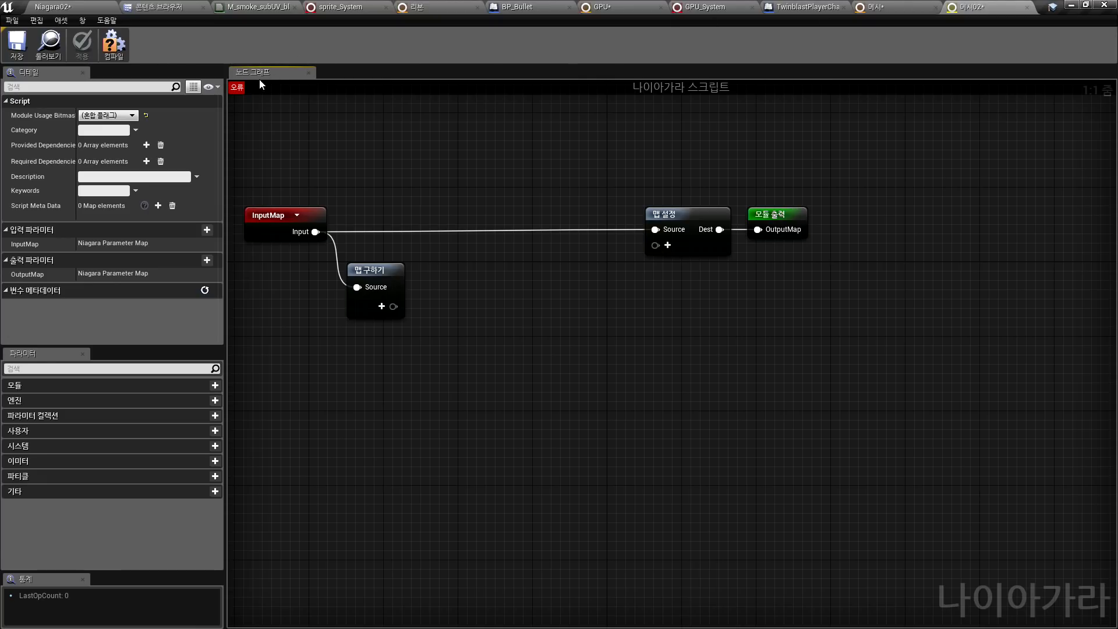
left_click(113, 43)
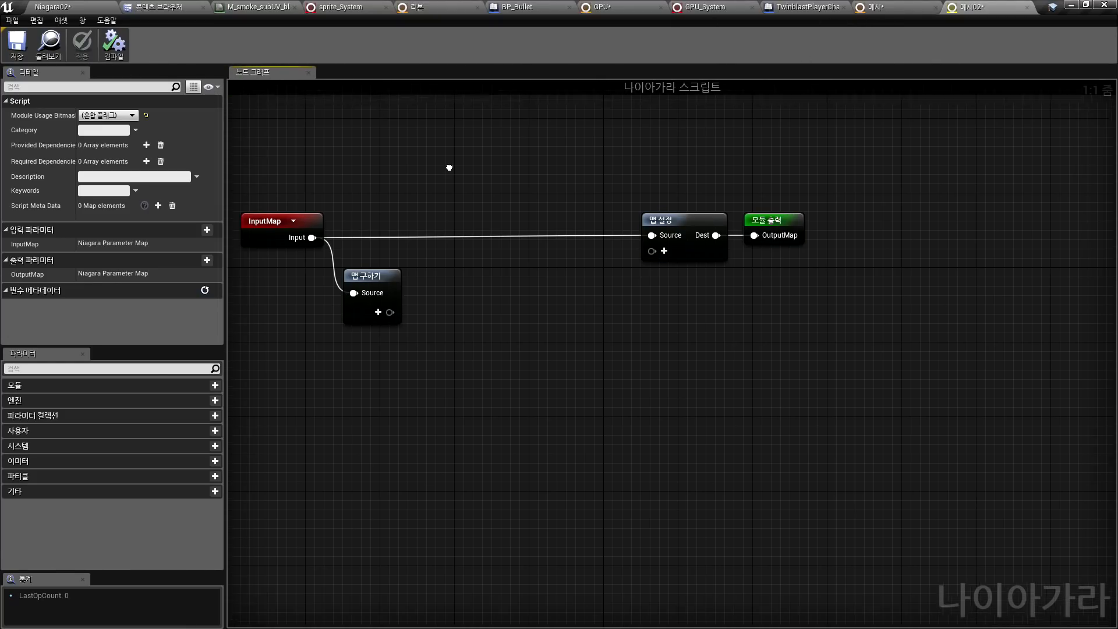
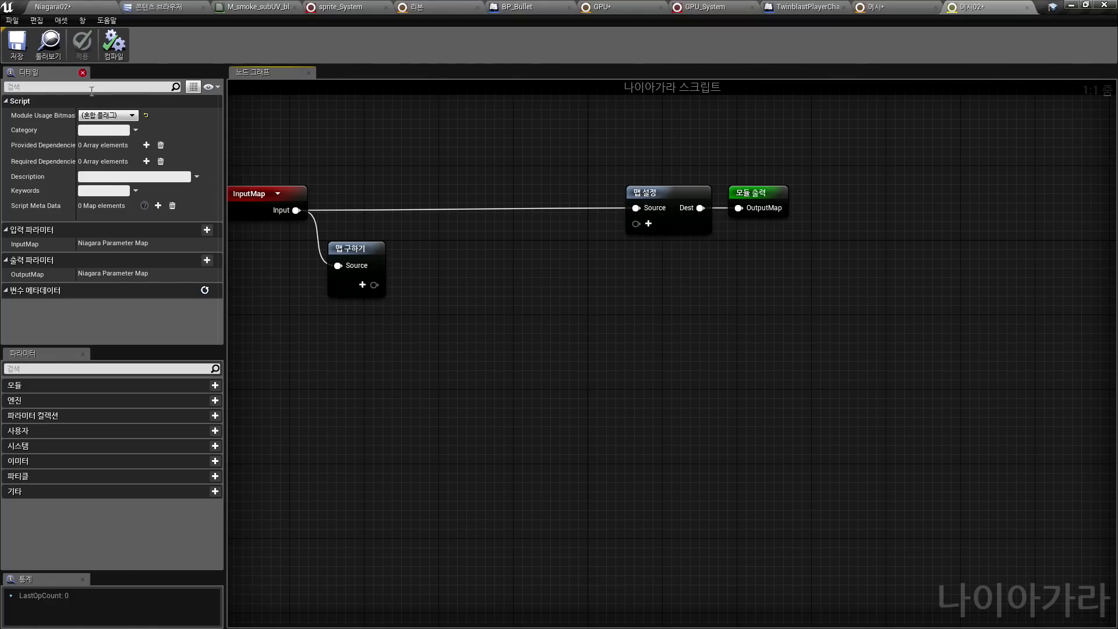
Restrict the module's usage to Module and Particle Spawn Script, and set its category to 트윈블래스트
left_click(112, 115)
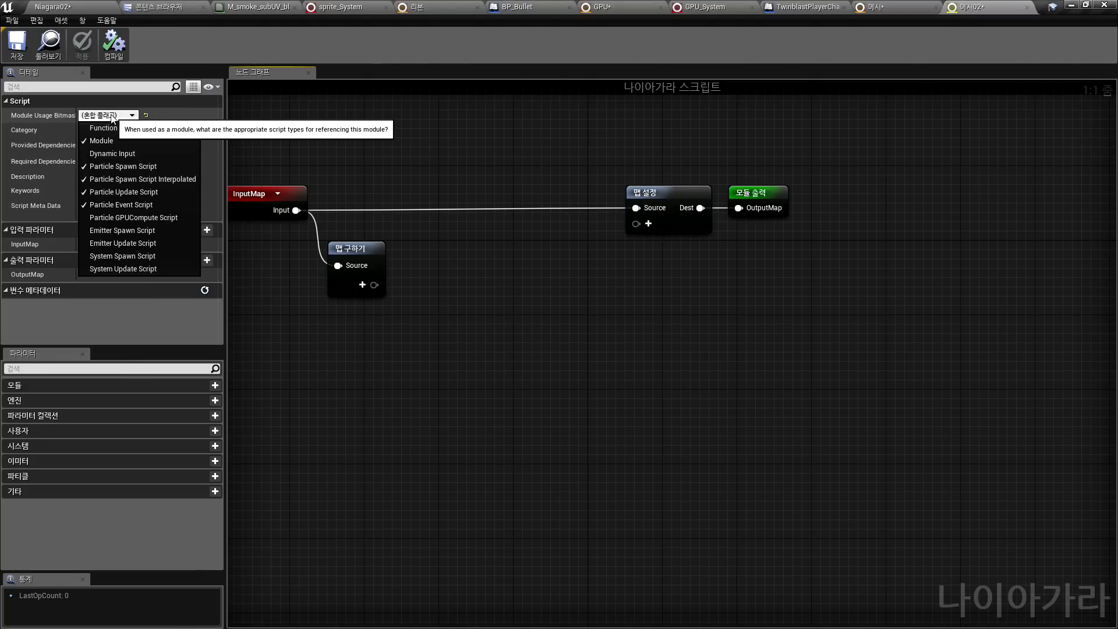
left_click(107, 177)
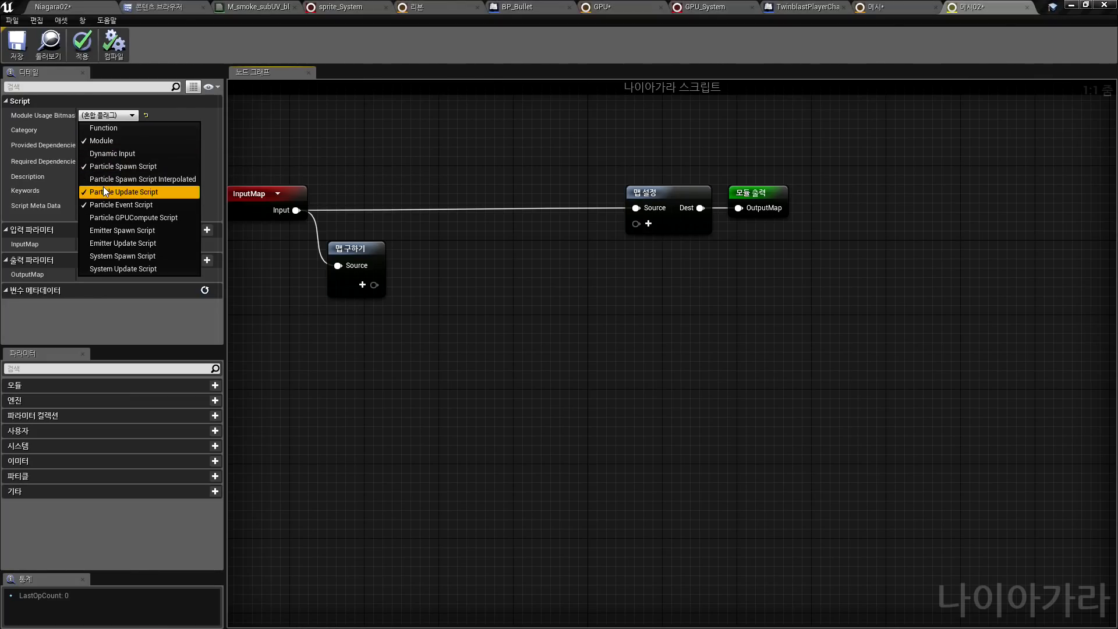
left_click(103, 190)
left_click(93, 204)
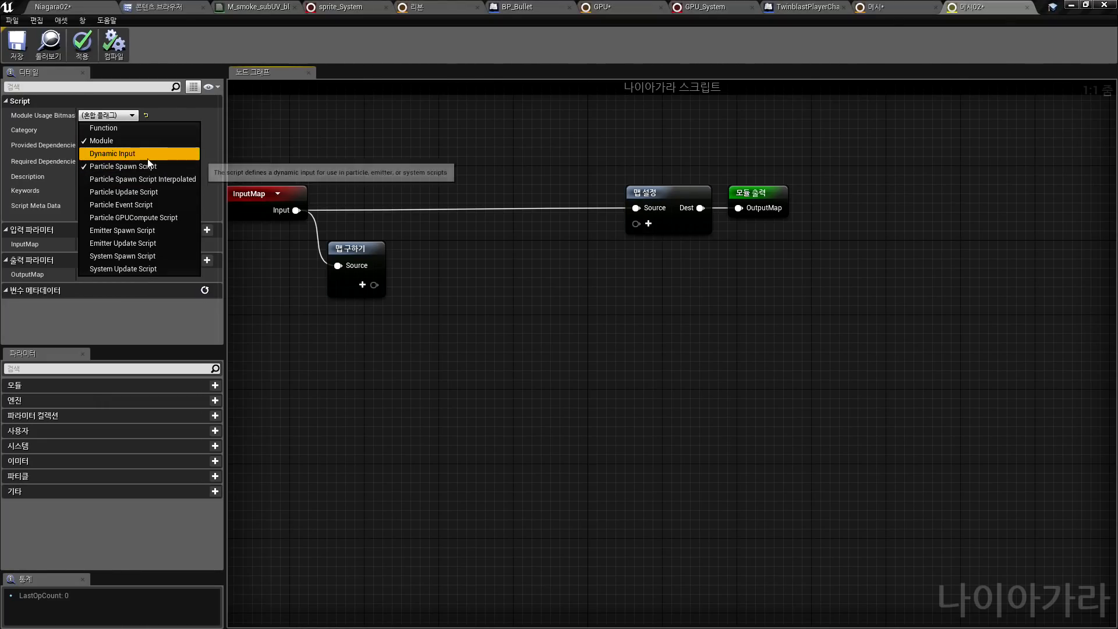
left_click(382, 137)
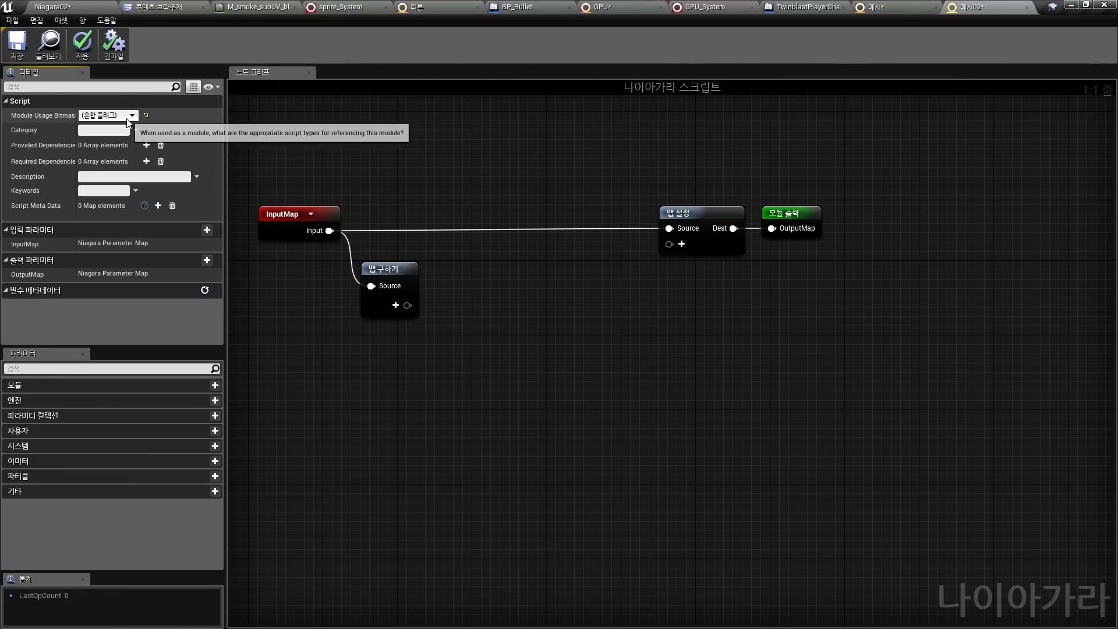
type("ㅎ")
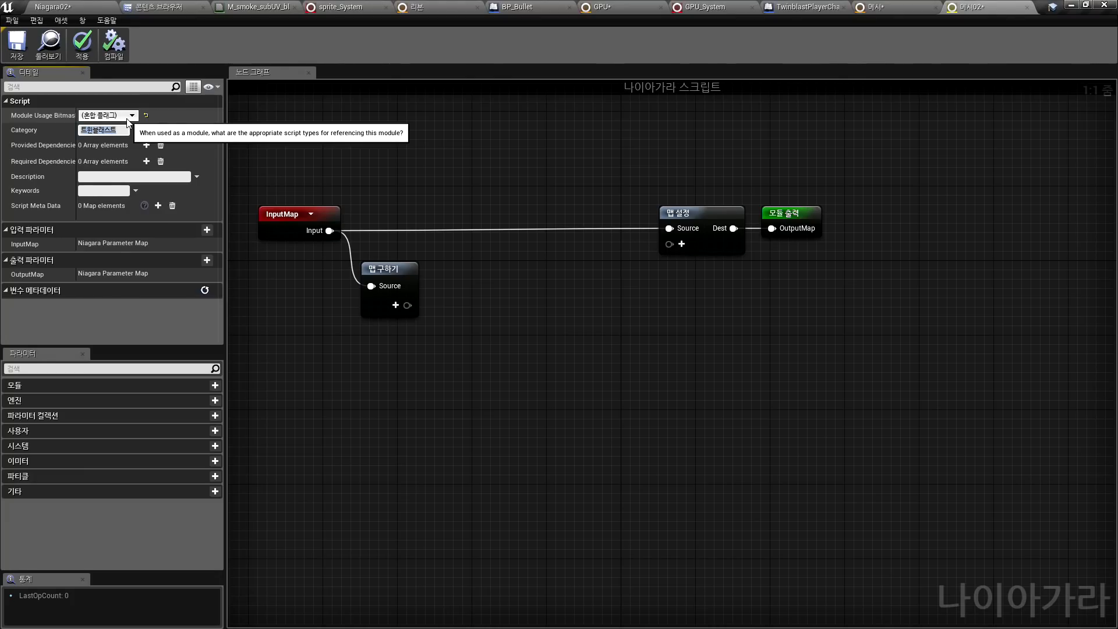
key("Return")
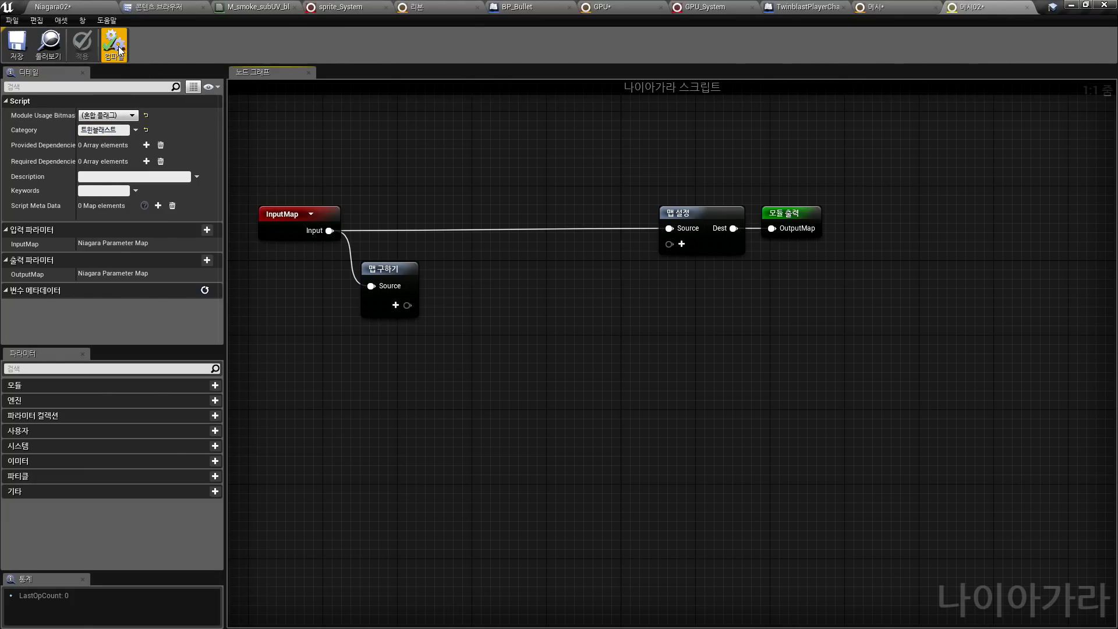
Look up the 메시02 module under the 트윈블래스트 category among the 메시 emitter's available particle spawn modules
left_click(877, 6)
scroll(784, 292, "down", 4)
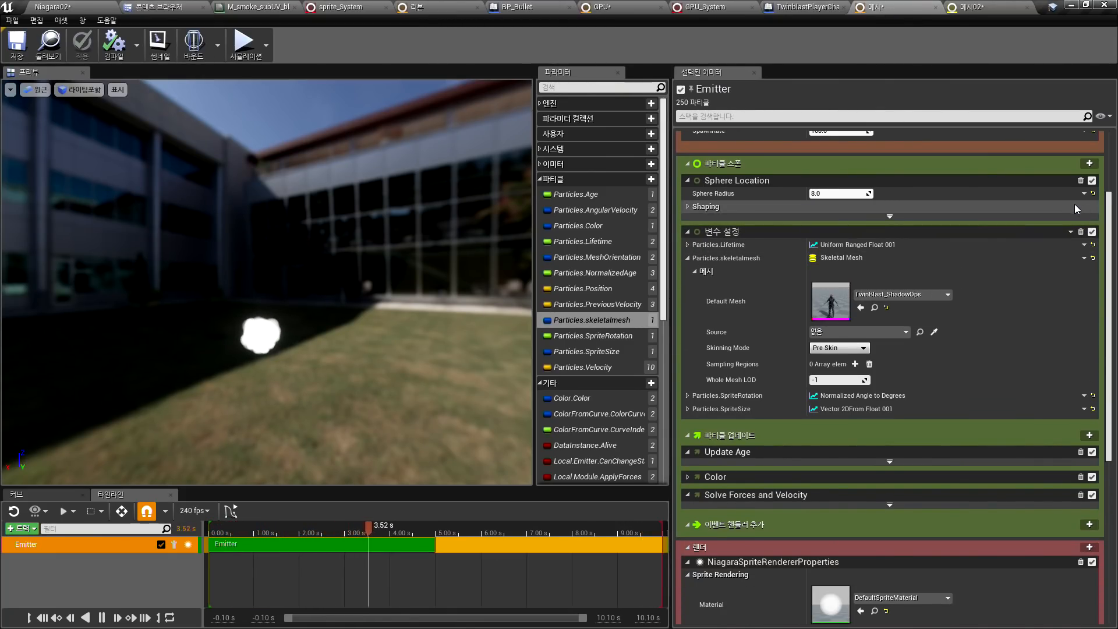
left_click(1089, 164)
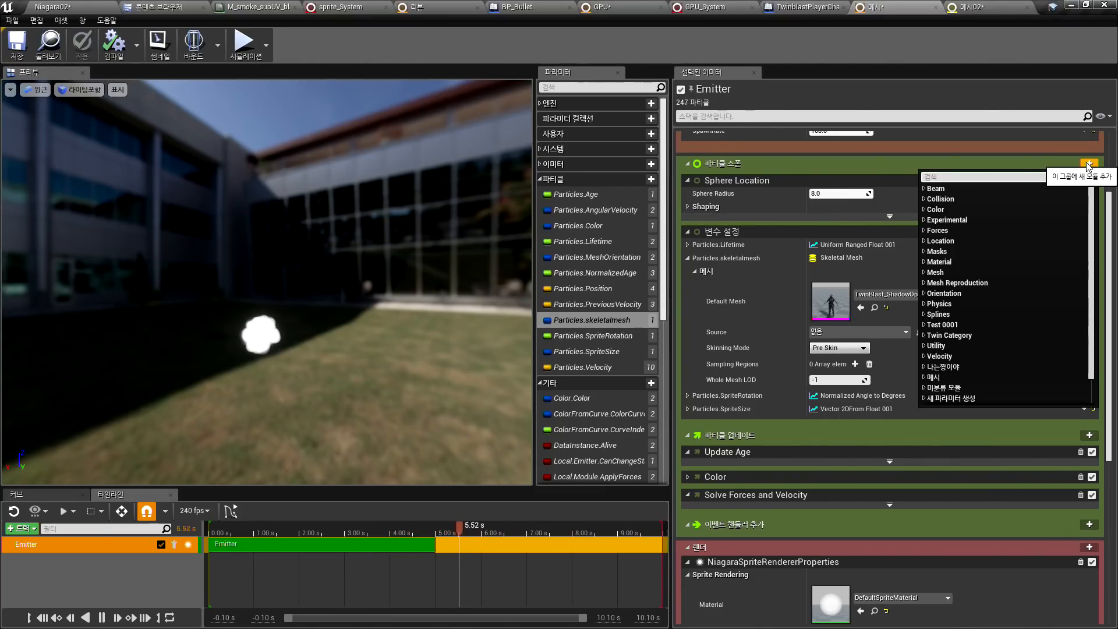
scroll(1014, 281, "down", 1)
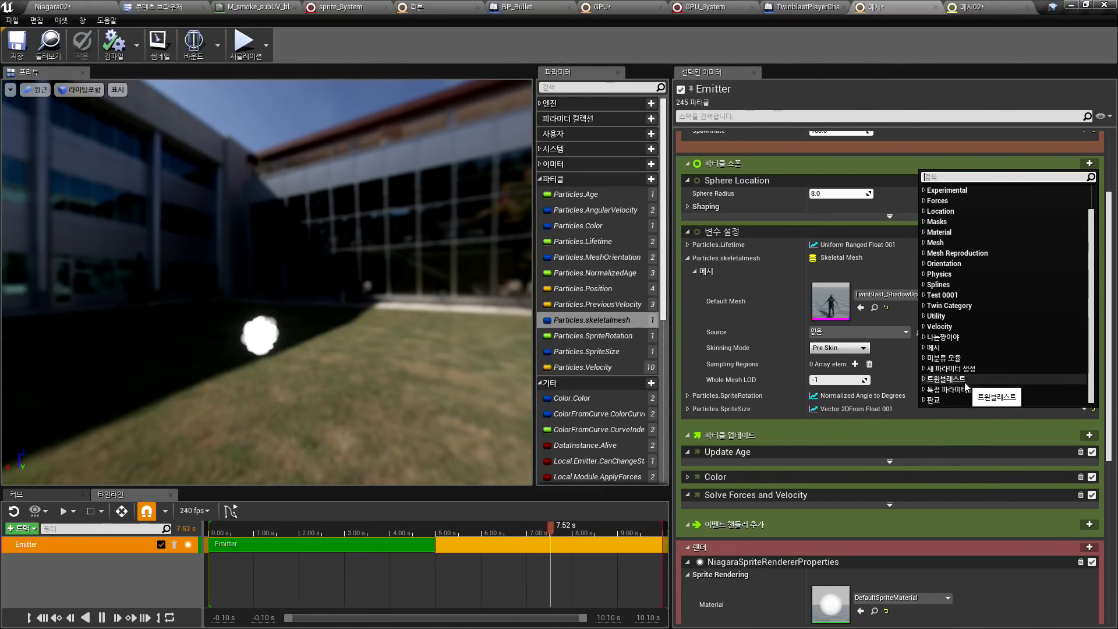
left_click(927, 380)
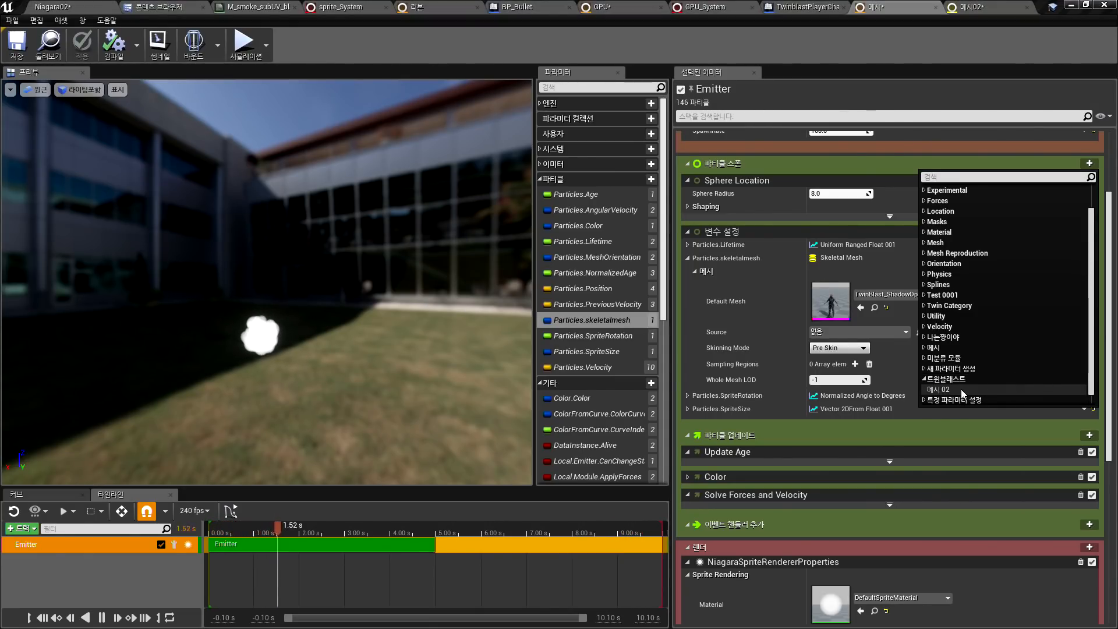
Back in the 메시02 script, add a new particle variable of type Skeletal Mesh to the 맵 구하기 node
left_click(973, 7)
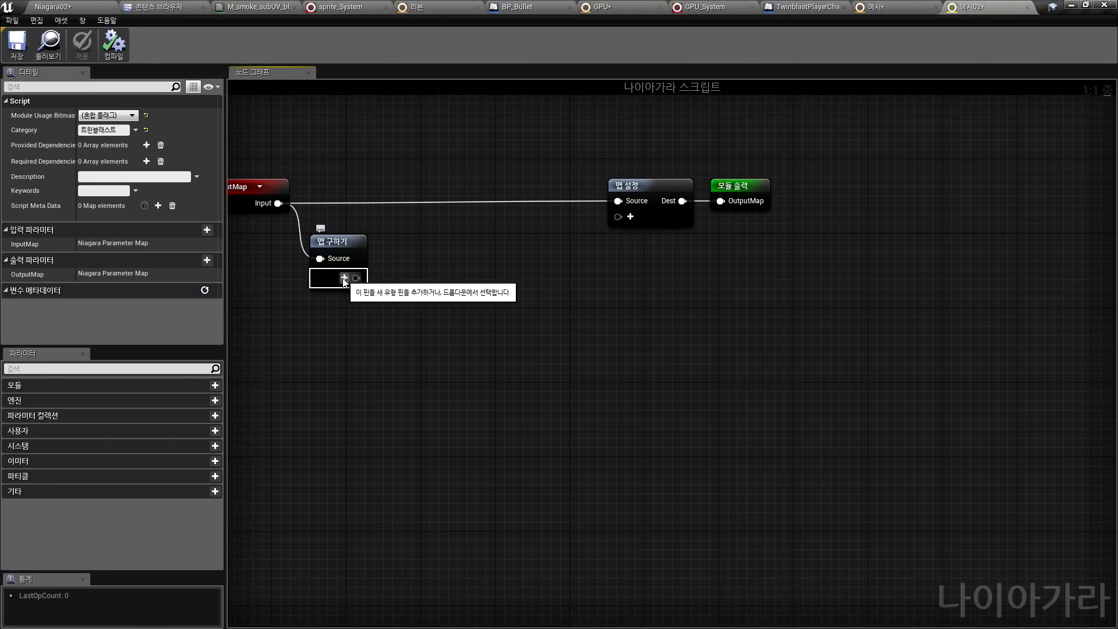
left_click(345, 279)
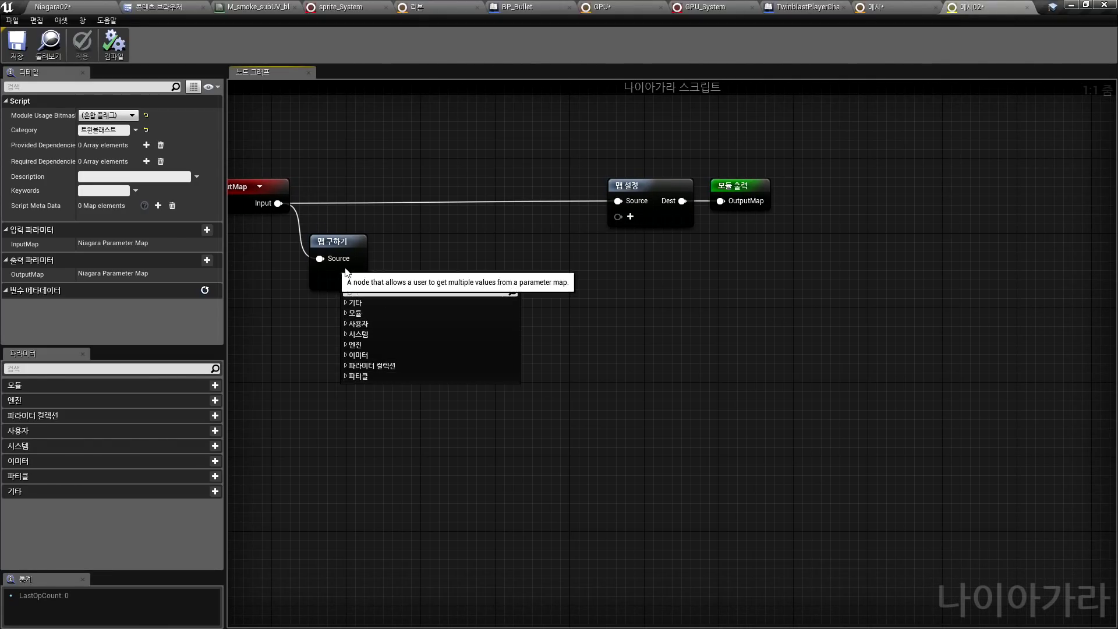
left_click(344, 278)
left_click(345, 278)
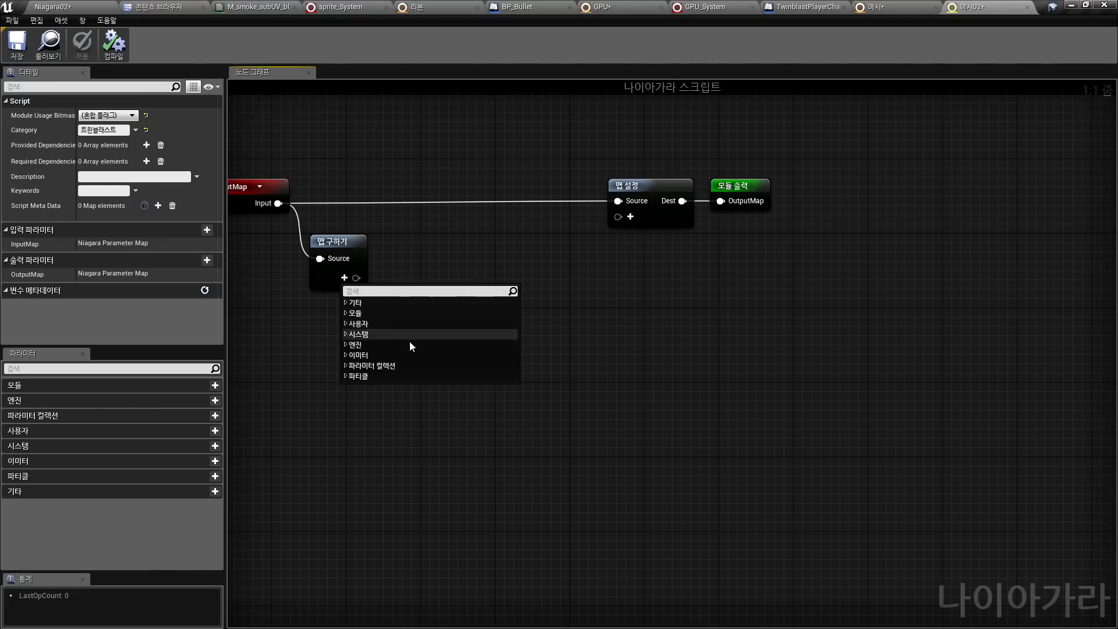
left_click(346, 375)
left_click(359, 338)
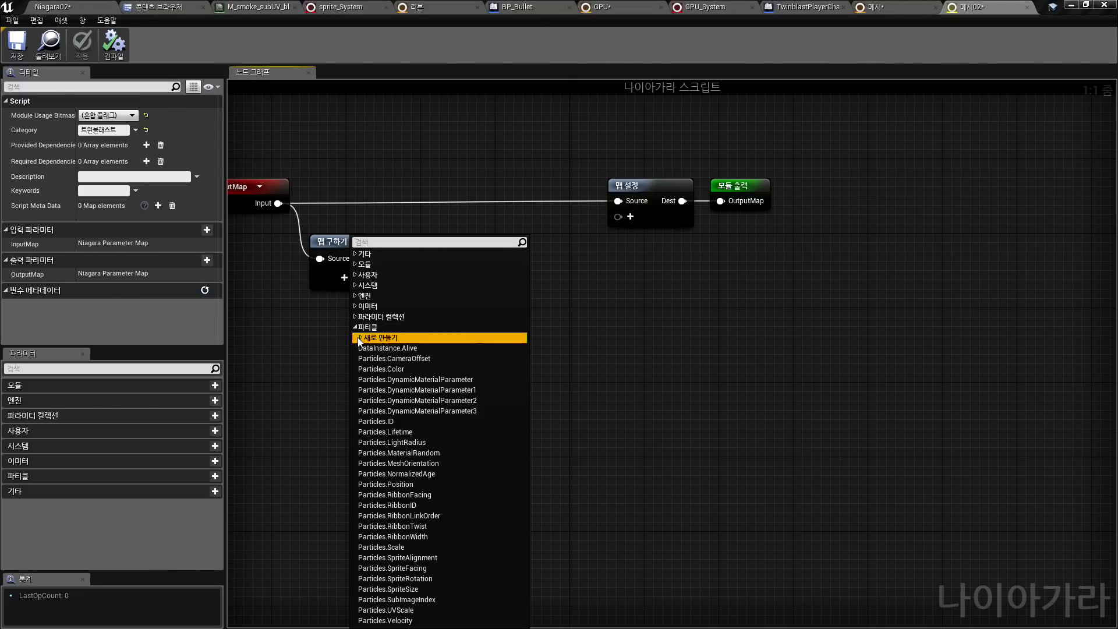
left_click(361, 338)
scroll(401, 329, "down", 3)
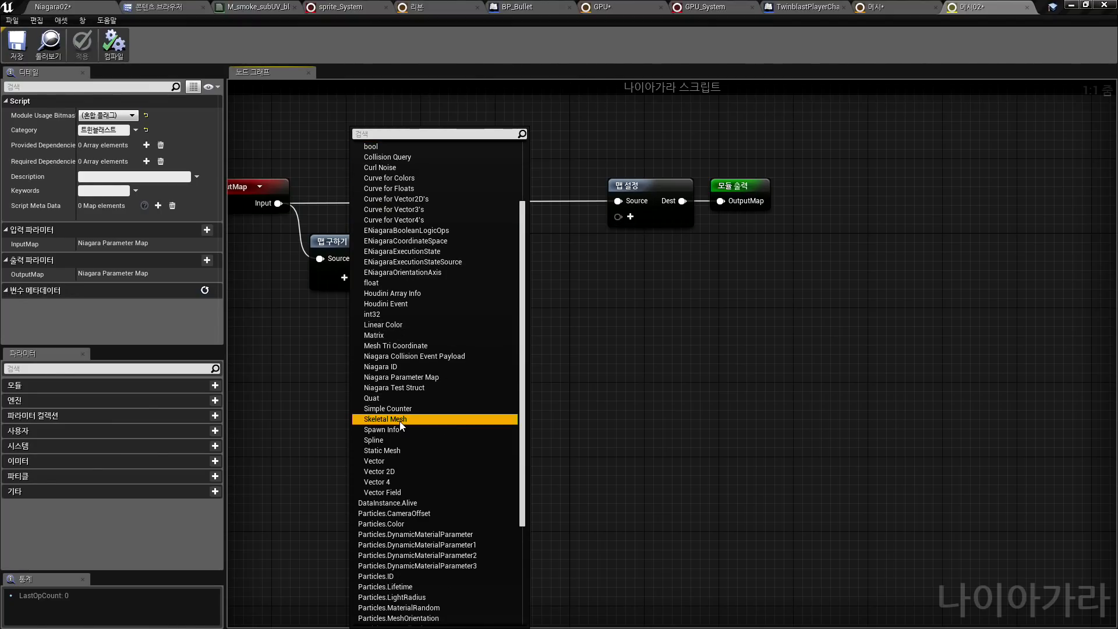
left_click(399, 419)
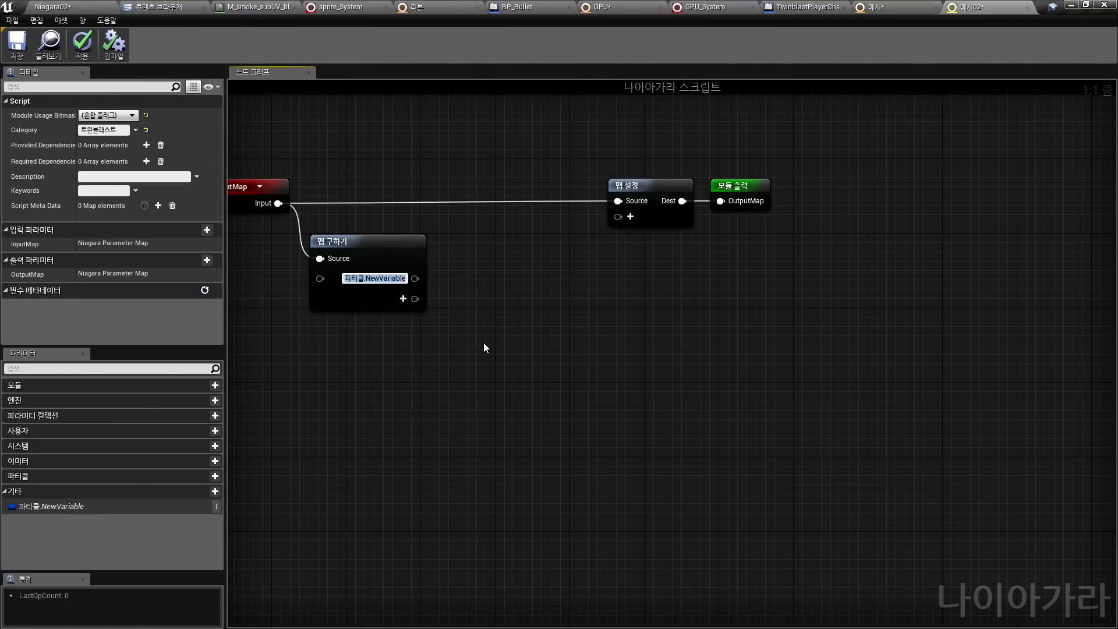
Name the new Skeletal Mesh variable on the 맵 구하기 node Particles.skeletalmesh
type("OP")
key("BackSpace")
key("BackSpace")
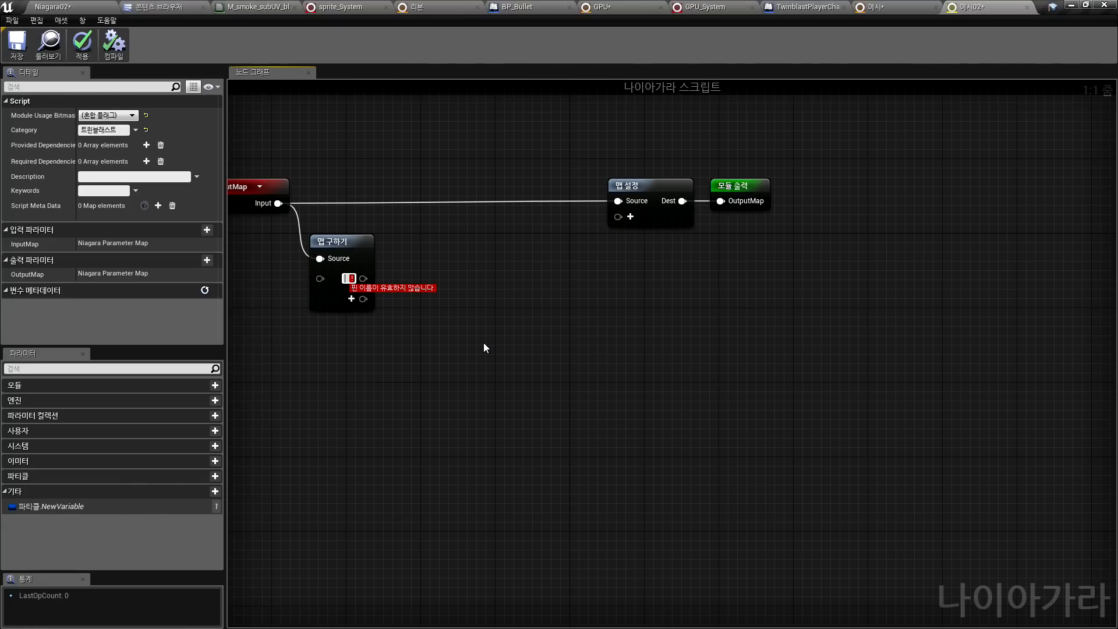
type("Particles.jj")
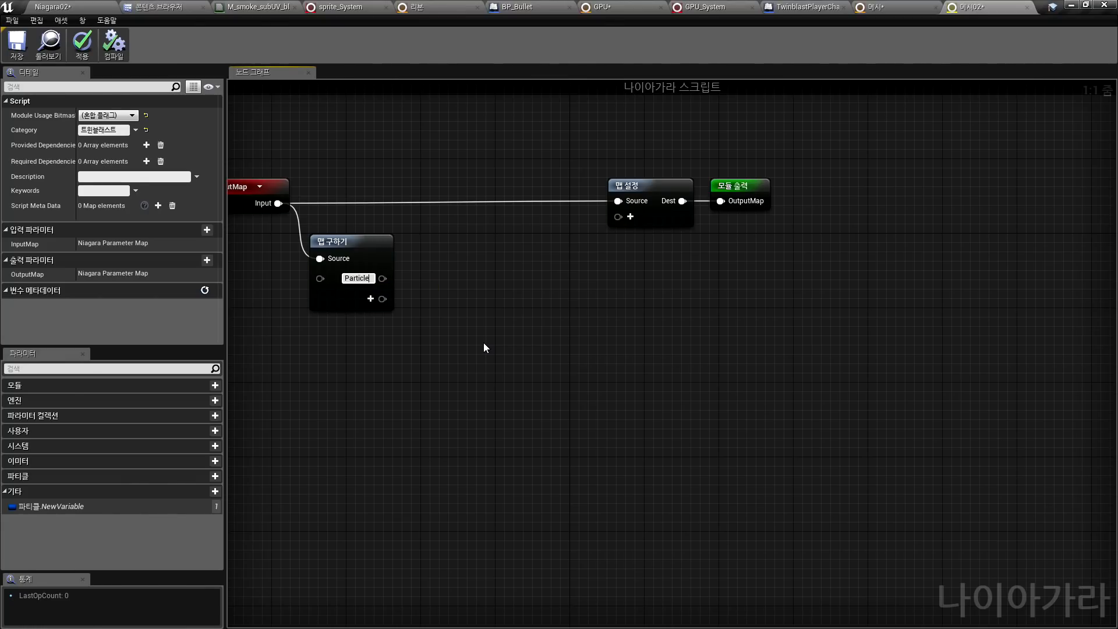
key("BackSpace")
key("BackSpace")
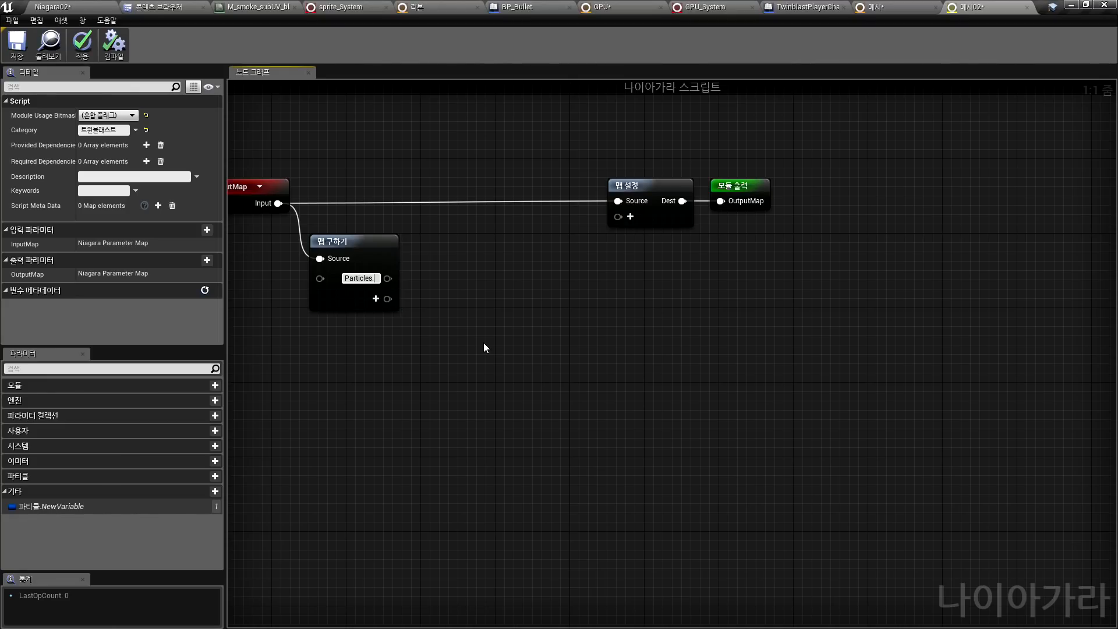
type("skeletalmesh")
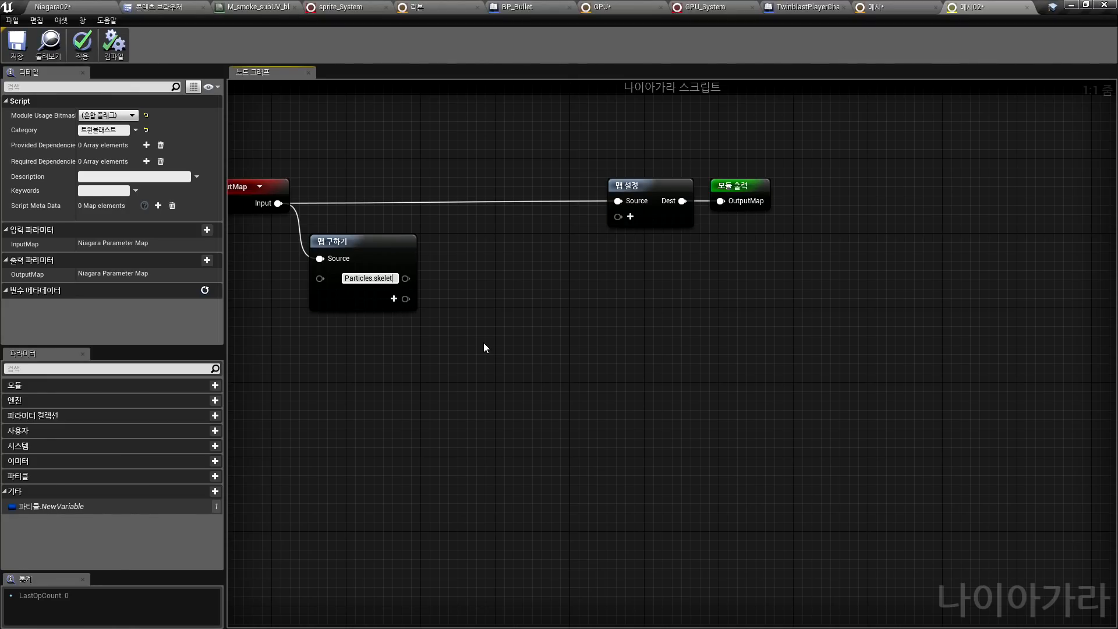
key("Return")
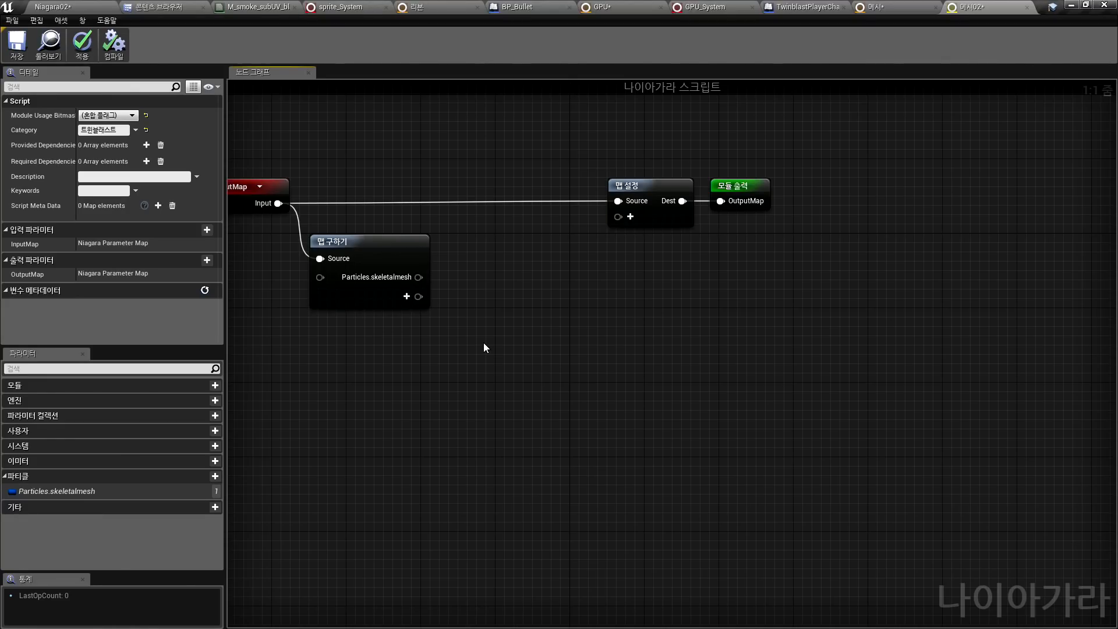
Add a GetTriPosition node fed by Particles.skeletalmesh and place it between the 맵 구하기 and 맵 설정 nodes
left_click_drag(392, 295, 469, 326)
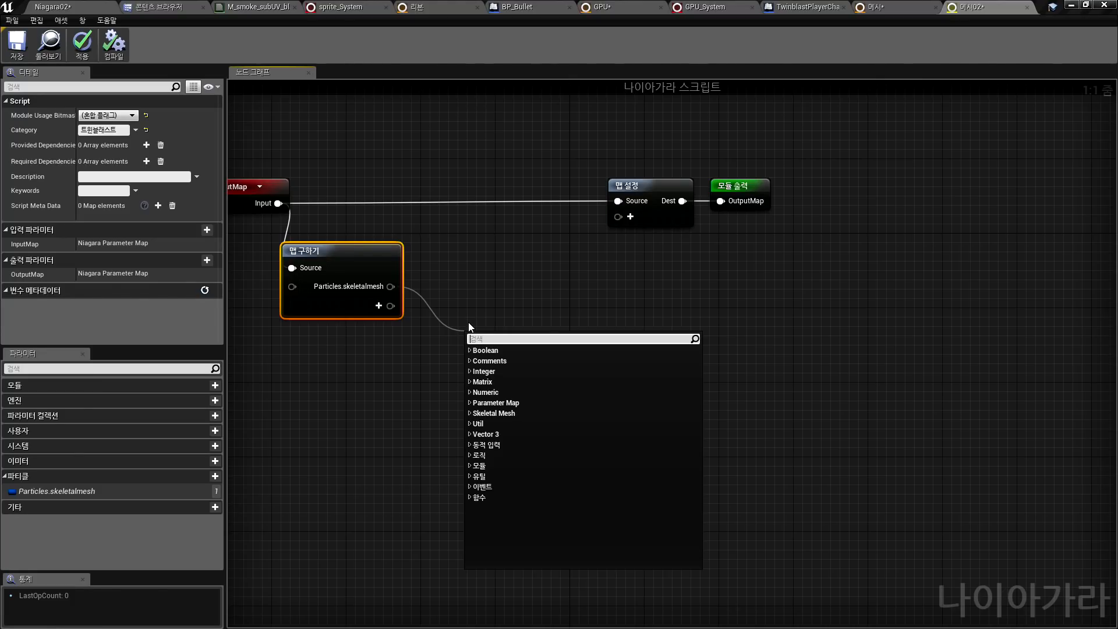
type("gettri")
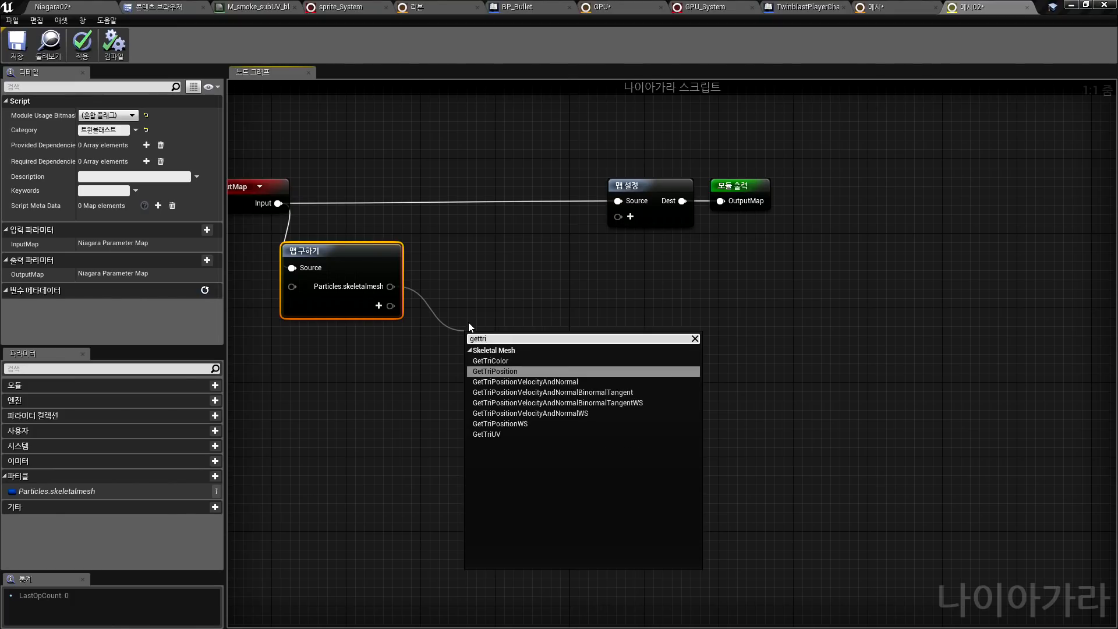
left_click(517, 371)
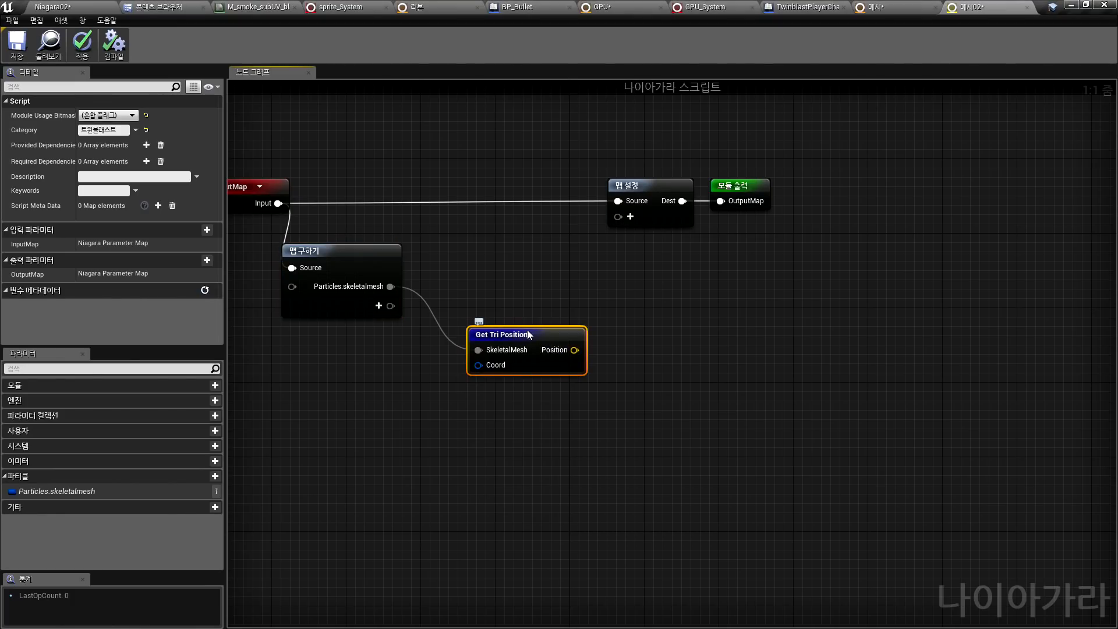
left_click_drag(529, 335, 542, 307)
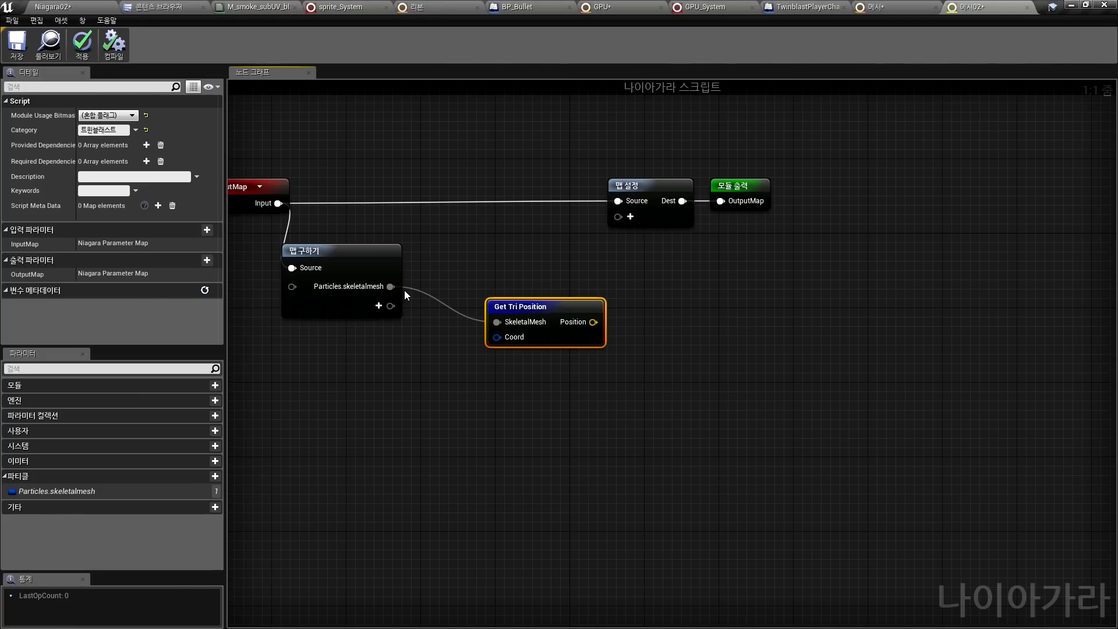
Add a RandomTriCoord node fed by Particles.skeletalmesh and connect its Coord output to Get Tri Position's Coord input
left_click_drag(394, 287, 453, 418)
type("ra")
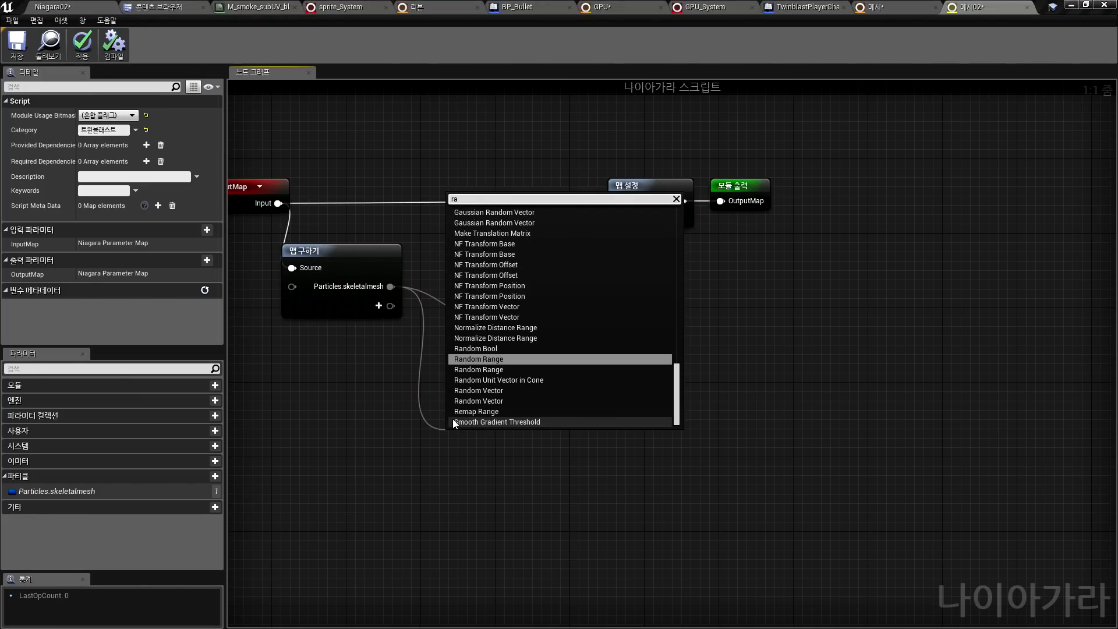
type("ndom")
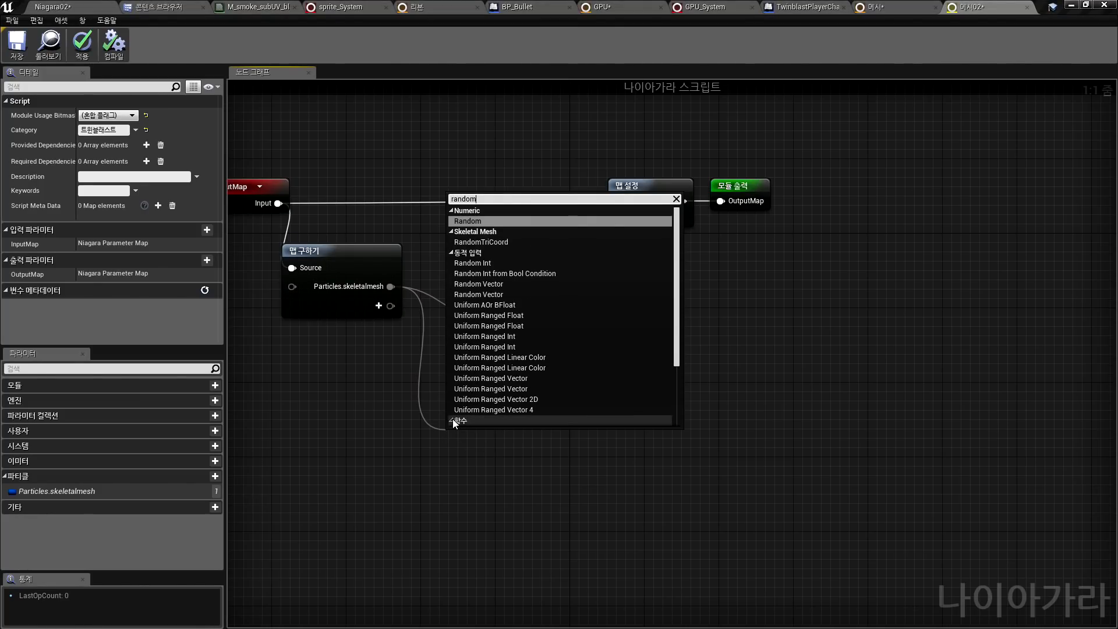
left_click(502, 241)
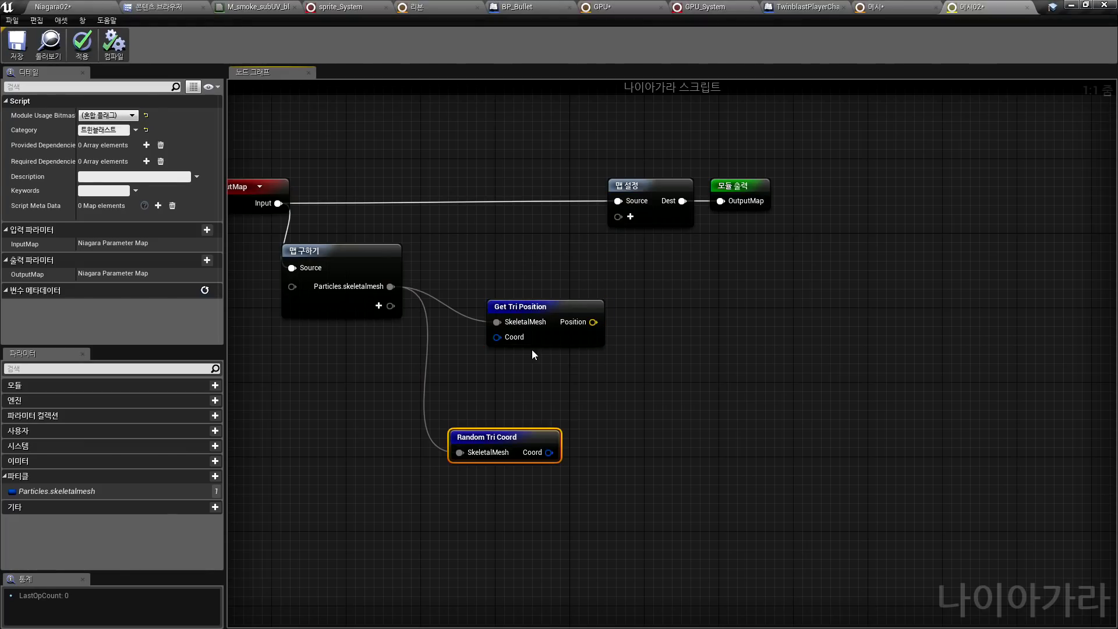
left_click_drag(549, 452, 508, 357)
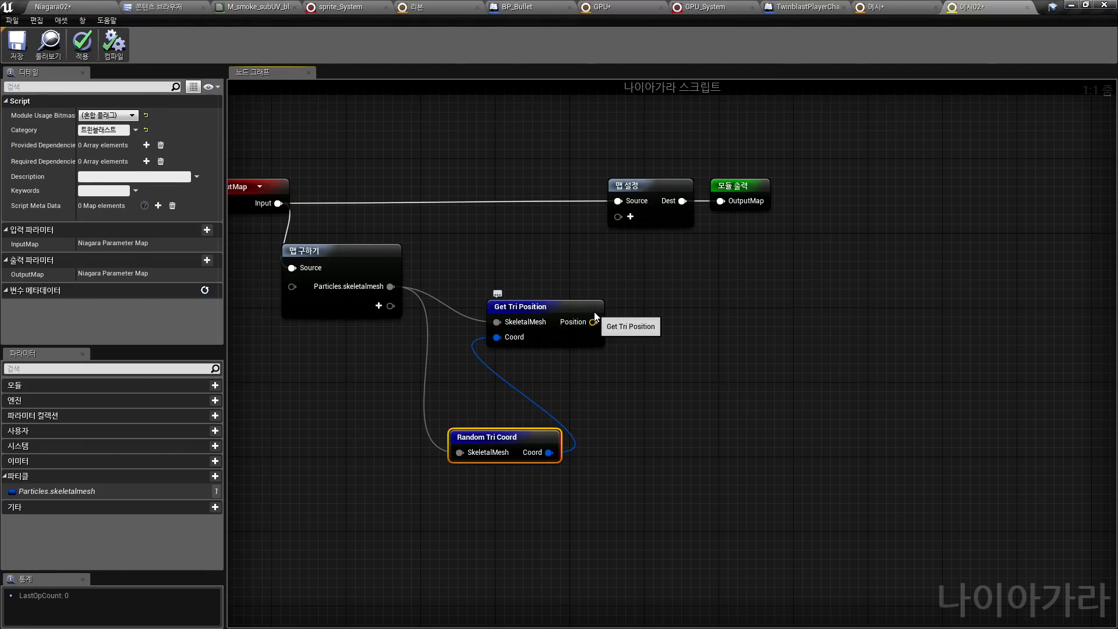
Add Particles.Position to the 맵 설정 node and feed it from Get Tri Position's Position output
left_click(630, 217)
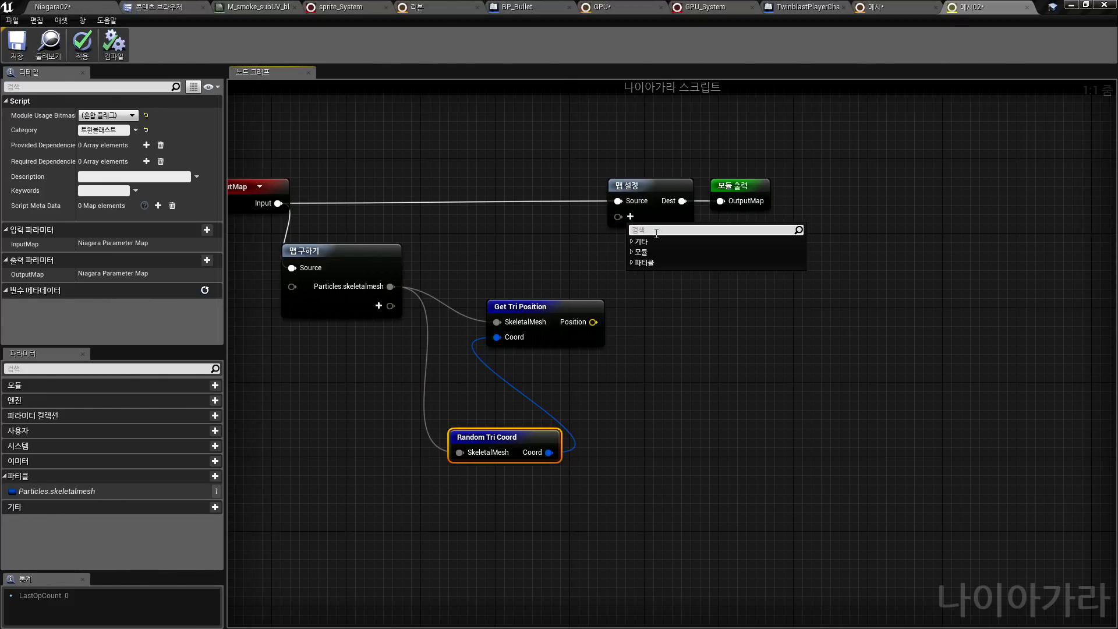
type("posi")
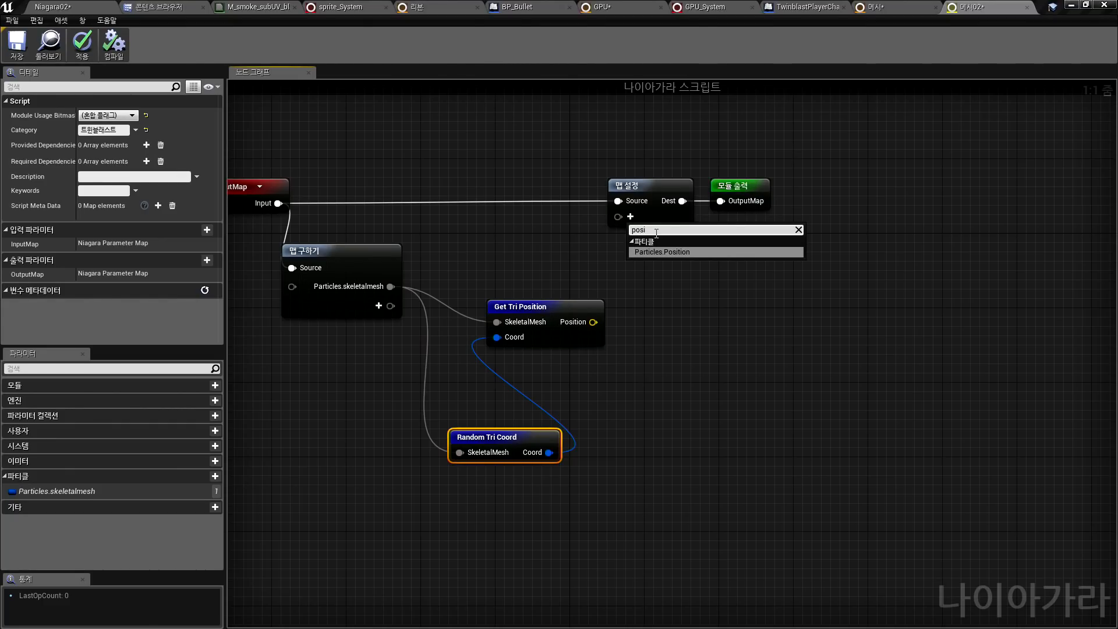
key("Return")
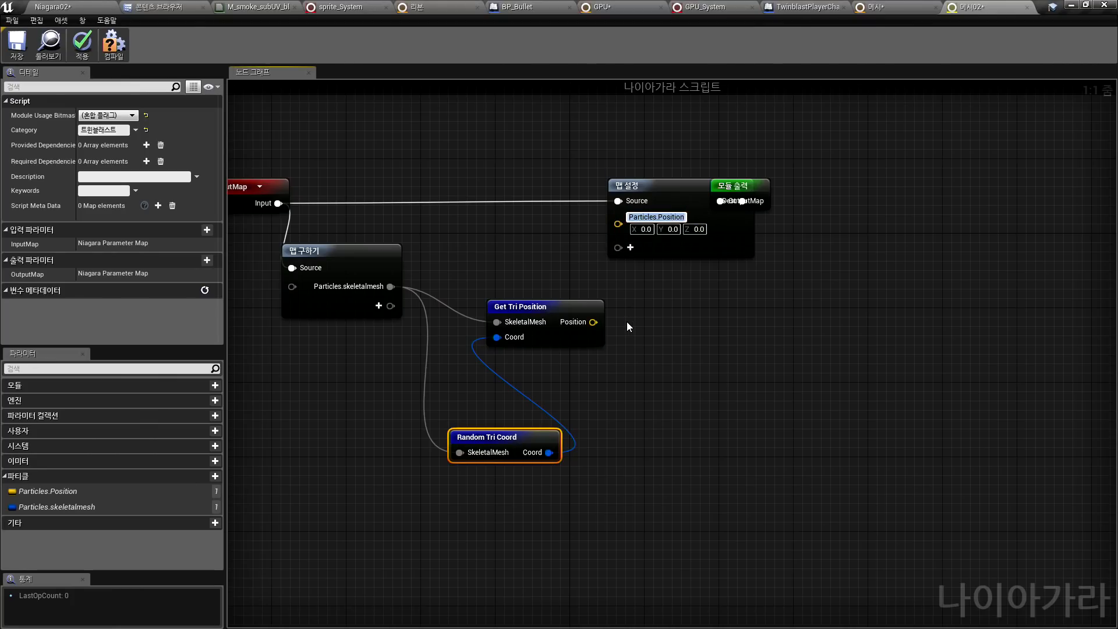
left_click_drag(593, 322, 618, 217)
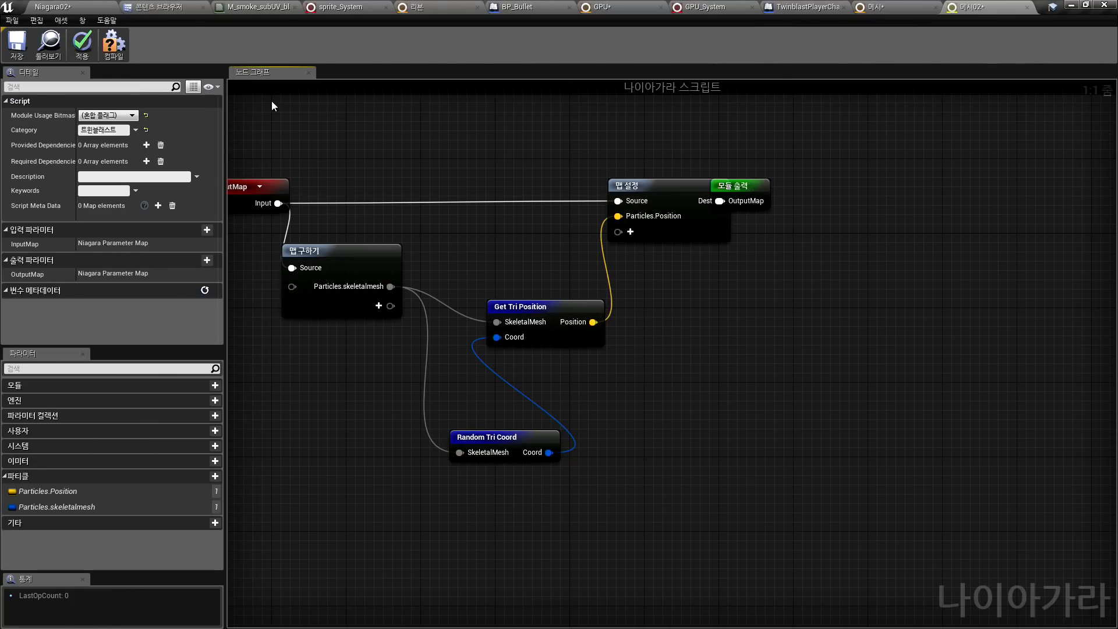
Apply, compile and save the 메시02 module script, and return to the 메시 emitter
left_click(93, 52)
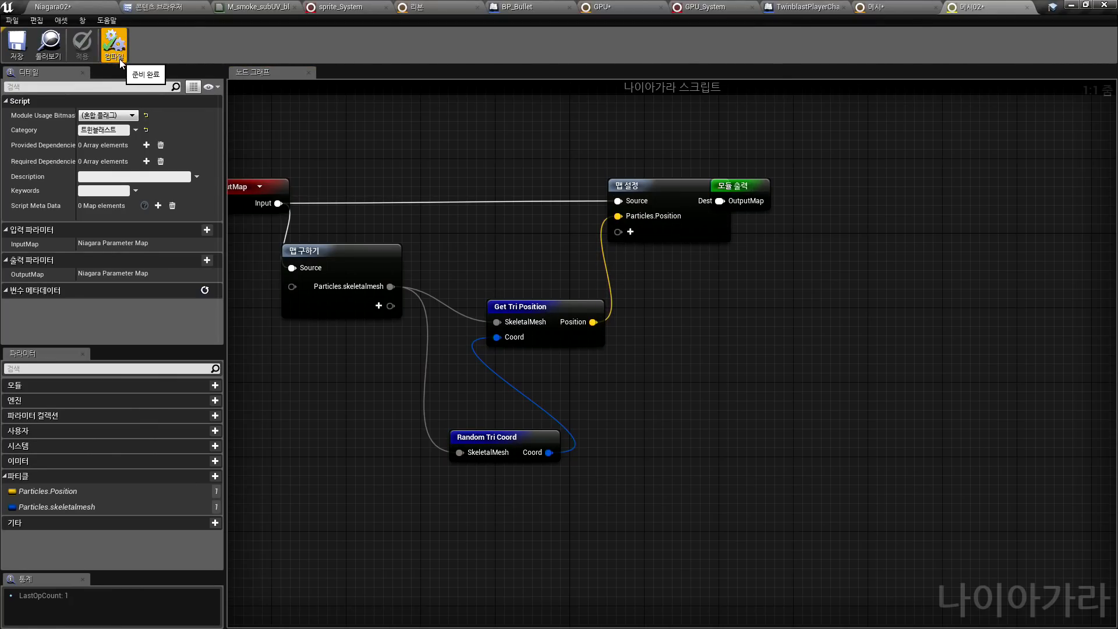
left_click(29, 55)
left_click(867, 7)
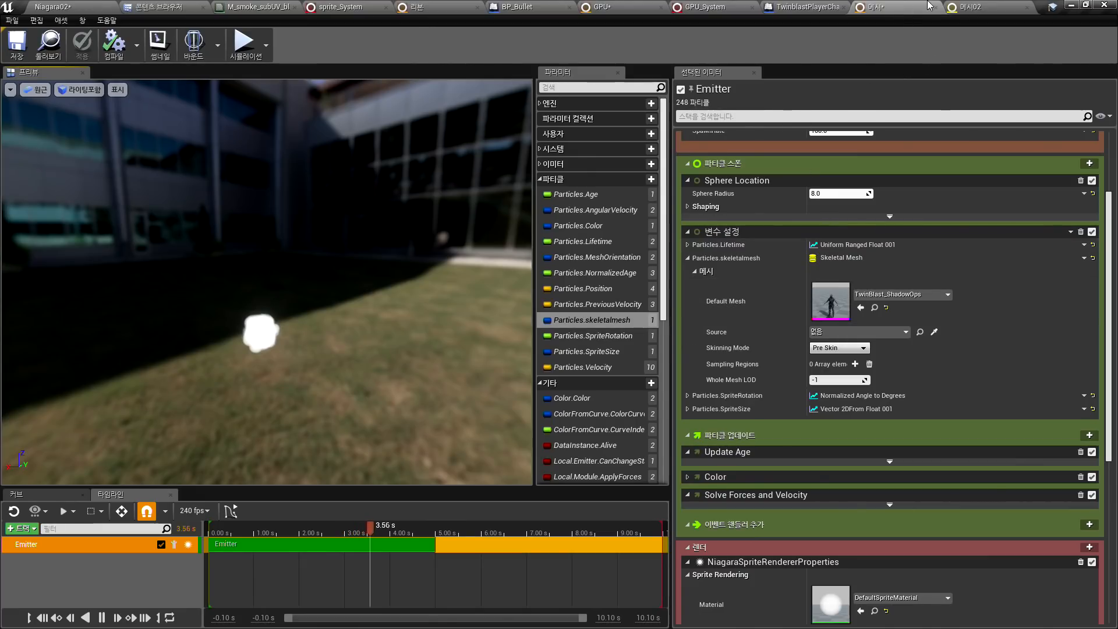
In the 메시02 graph, move Random Tri Coord beneath Get Tri Position and separate the 모듈 출력 node from 맵 설정
left_click(975, 7)
right_click_drag(485, 233, 542, 229)
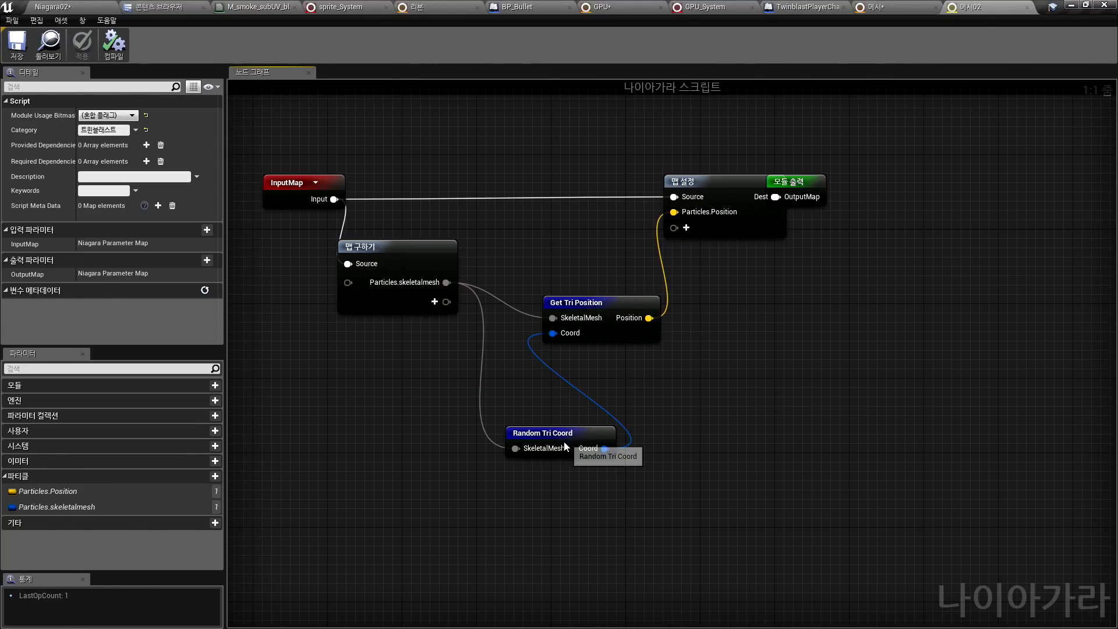
left_click_drag(564, 447, 528, 409)
left_click_drag(795, 179, 906, 180)
right_click_drag(788, 279, 802, 333)
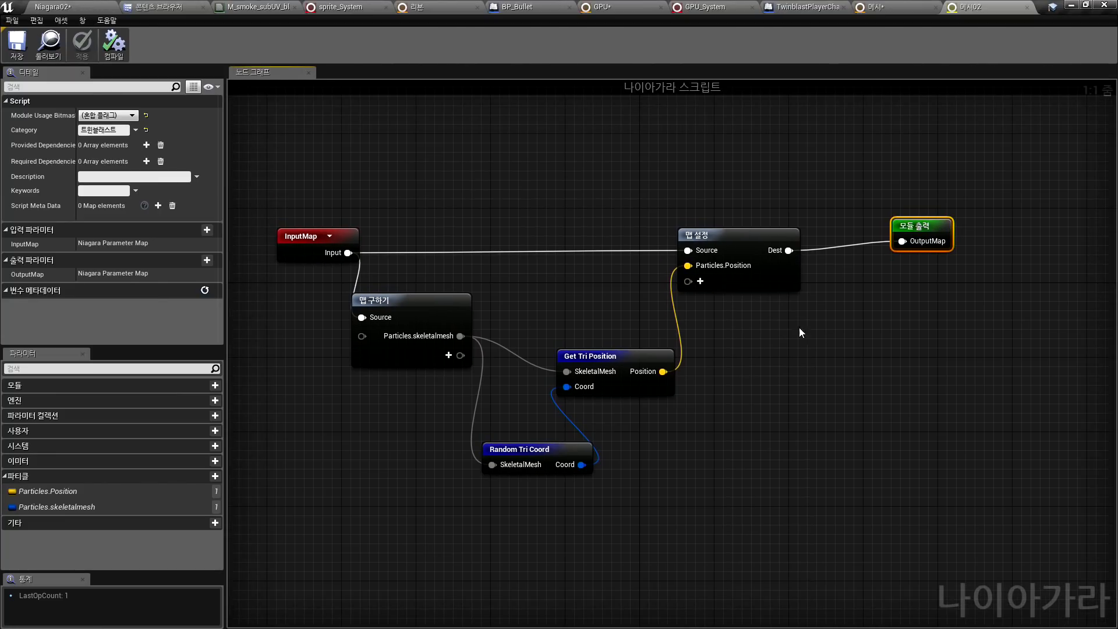
Add the 메시 02 module from the 트윈블래스트 category to the 메시 emitter's 파티클 스폰 group
left_click(883, 7)
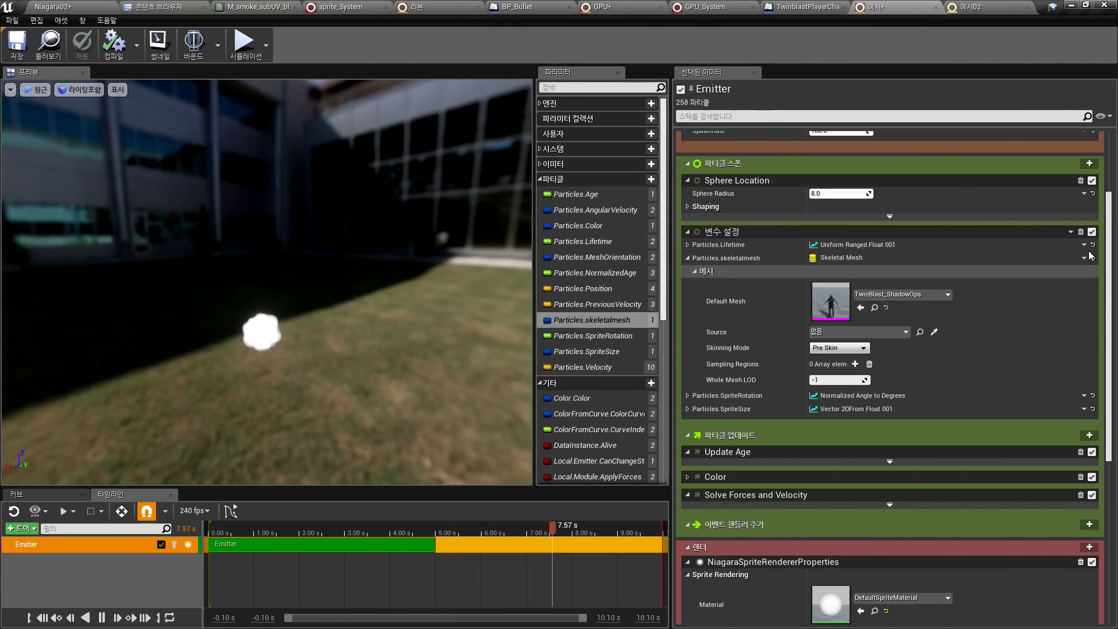
left_click(1089, 163)
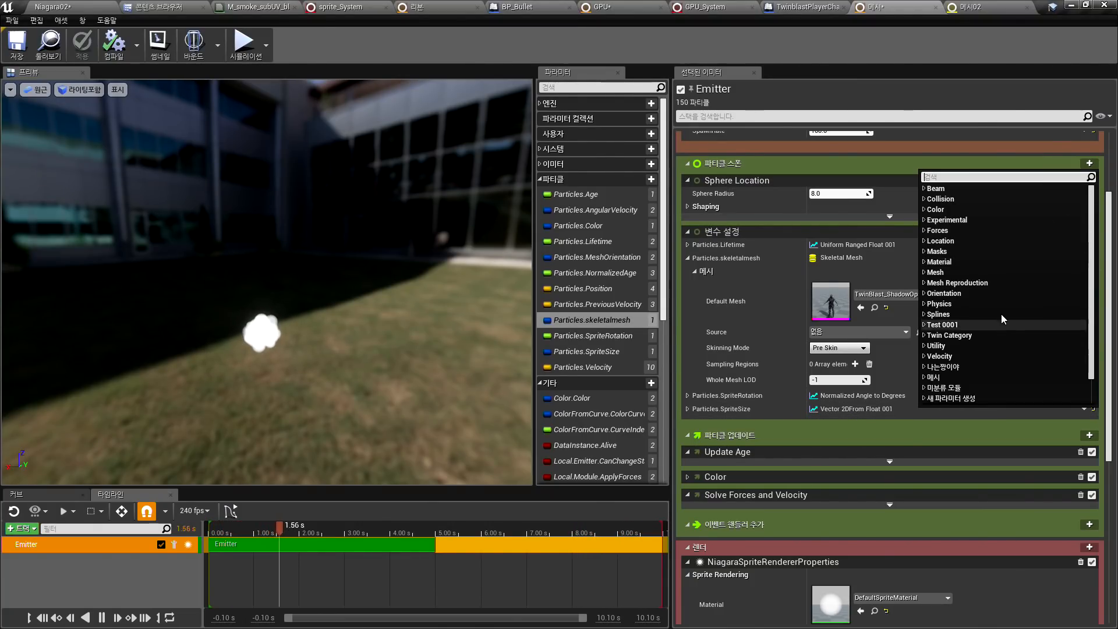
scroll(1000, 317, "down", 2)
left_click(925, 379)
scroll(944, 377, "down", 1)
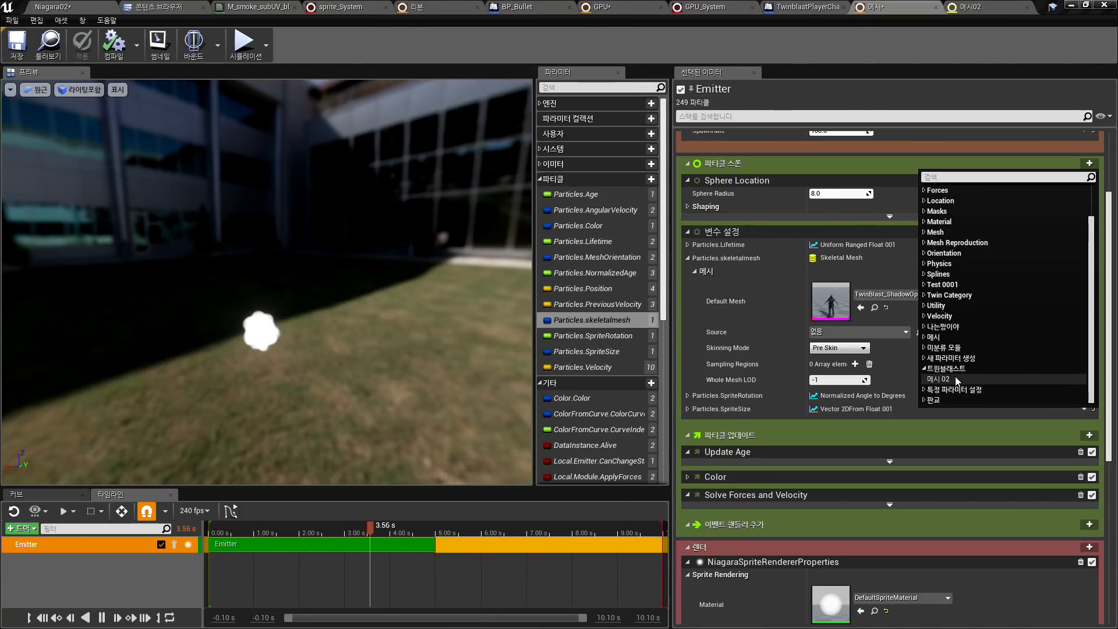
left_click(950, 377)
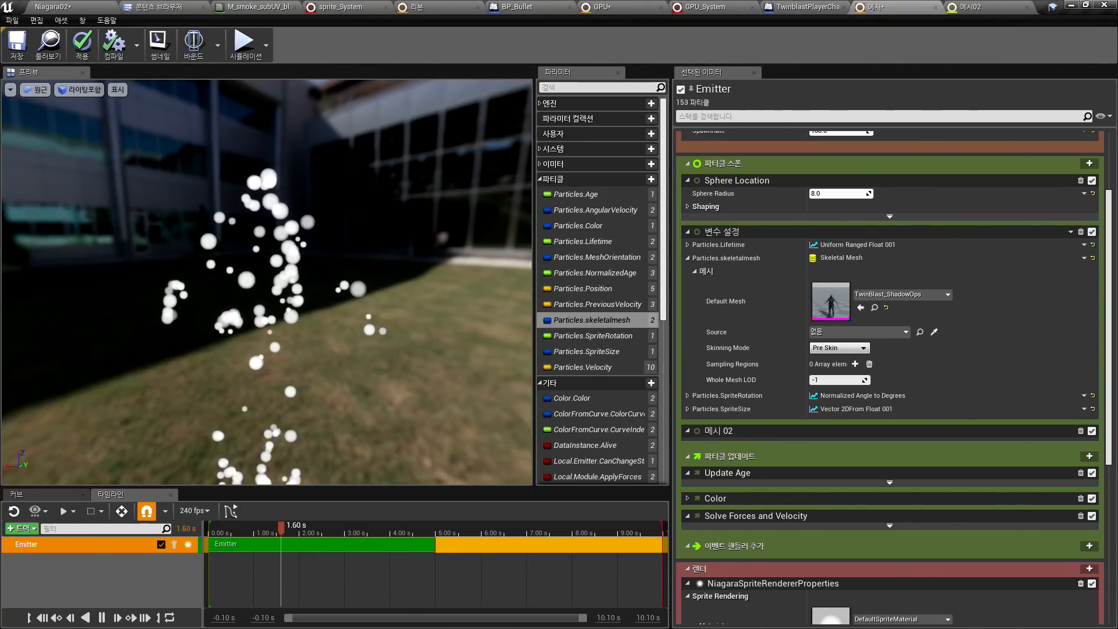
Compare the particle shape in the preview with the TwinBlast_ShadowOps skeletal mesh asset, then return to the 메시 emitter
right_click_drag(268, 262, 268, 303)
left_click_drag(233, 279, 402, 280)
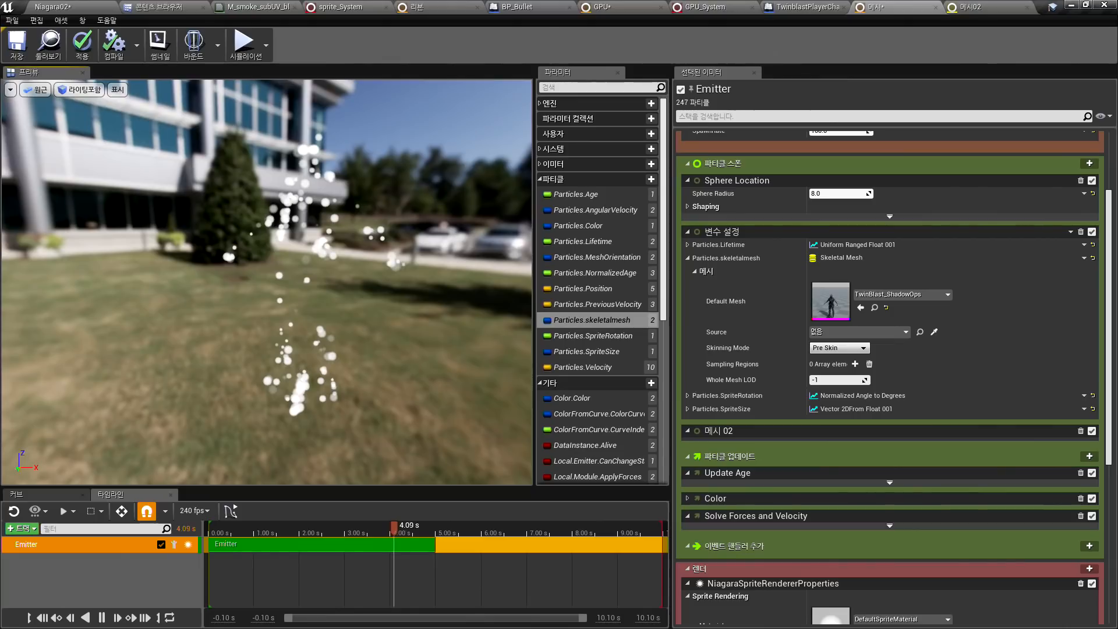
double_click(843, 300)
mouse_move(439, 260)
left_mouse_down()
mouse_move(524, 233)
mouse_move(500, 268)
mouse_move(439, 260)
left_mouse_up()
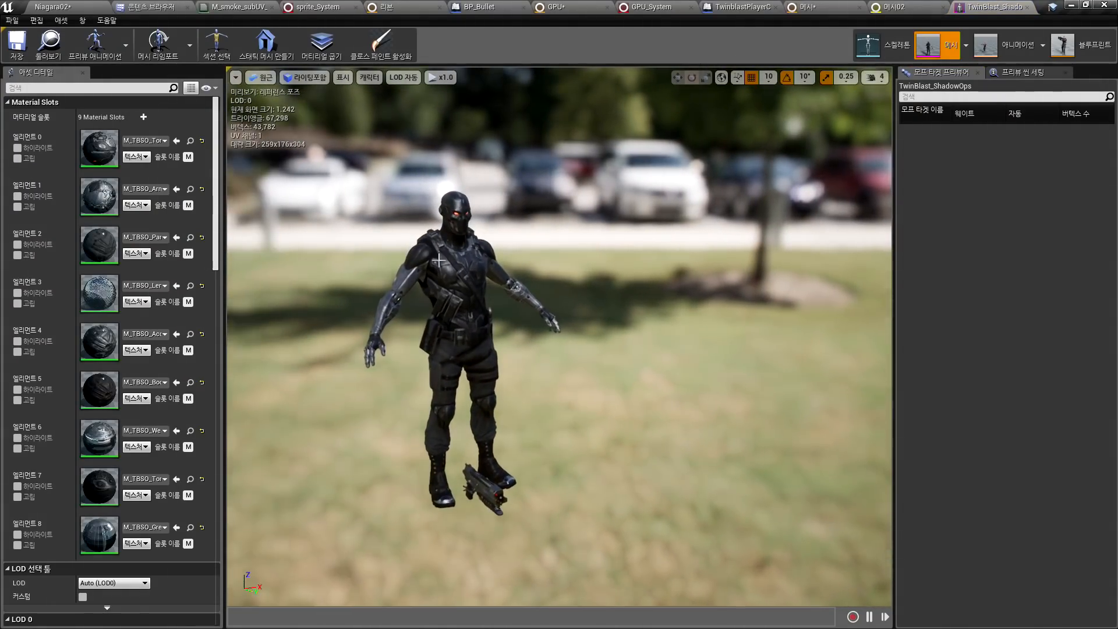
left_click(1026, 8)
left_click(931, 6)
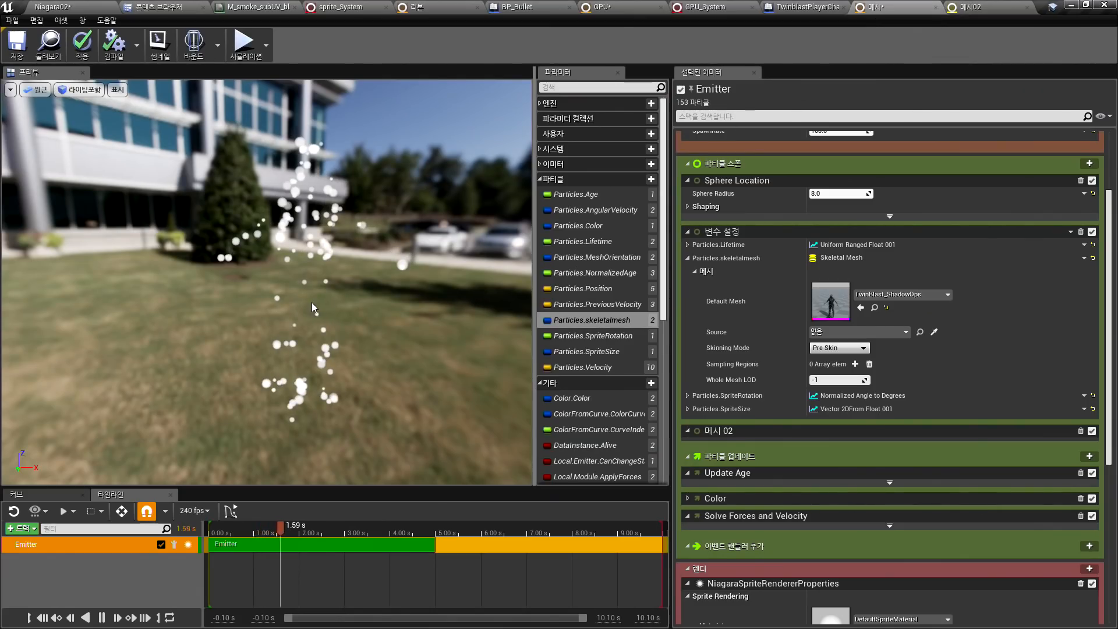
left_click_drag(303, 262, 396, 259)
Replace the emitter's Spawn Rate module with a Spawn Burst Instantaneous module
scroll(844, 296, "up", 4)
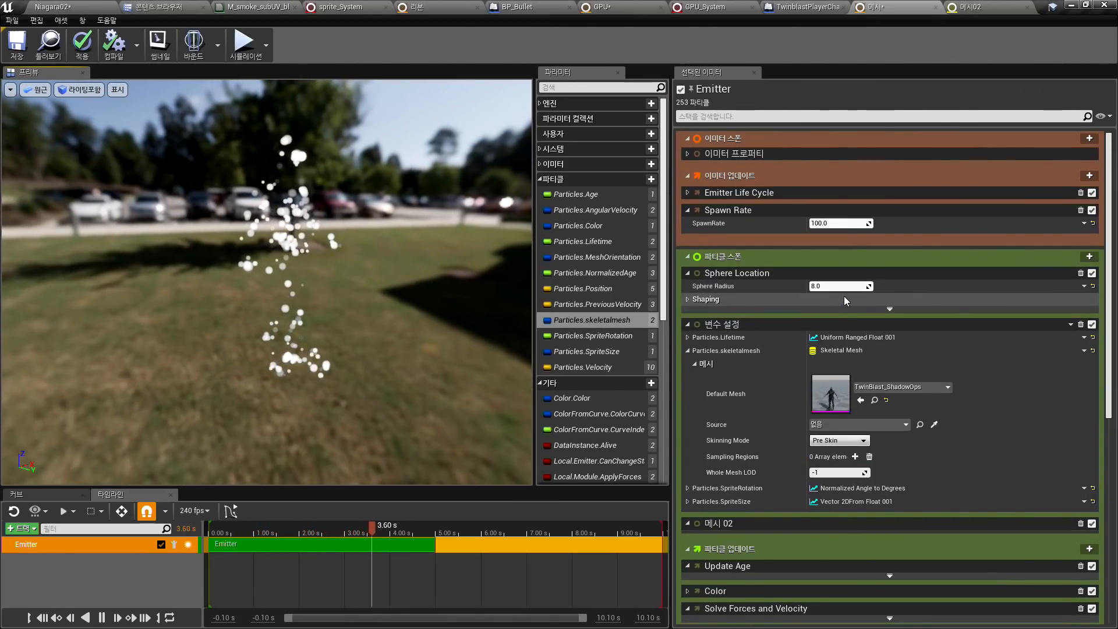
left_click(1081, 210)
left_click(1089, 176)
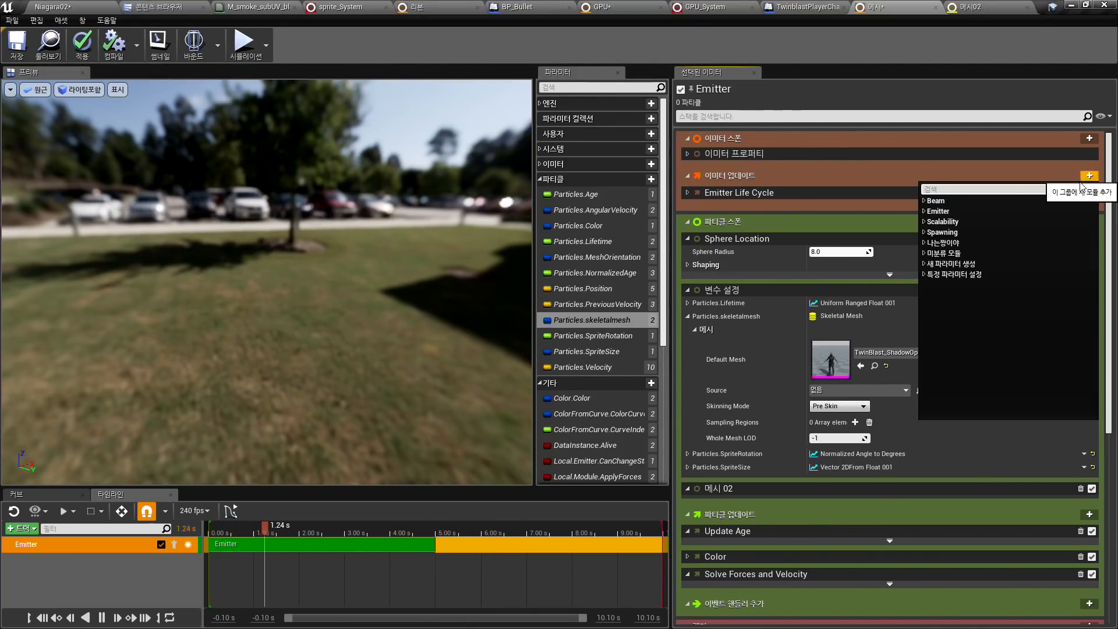
type("burst")
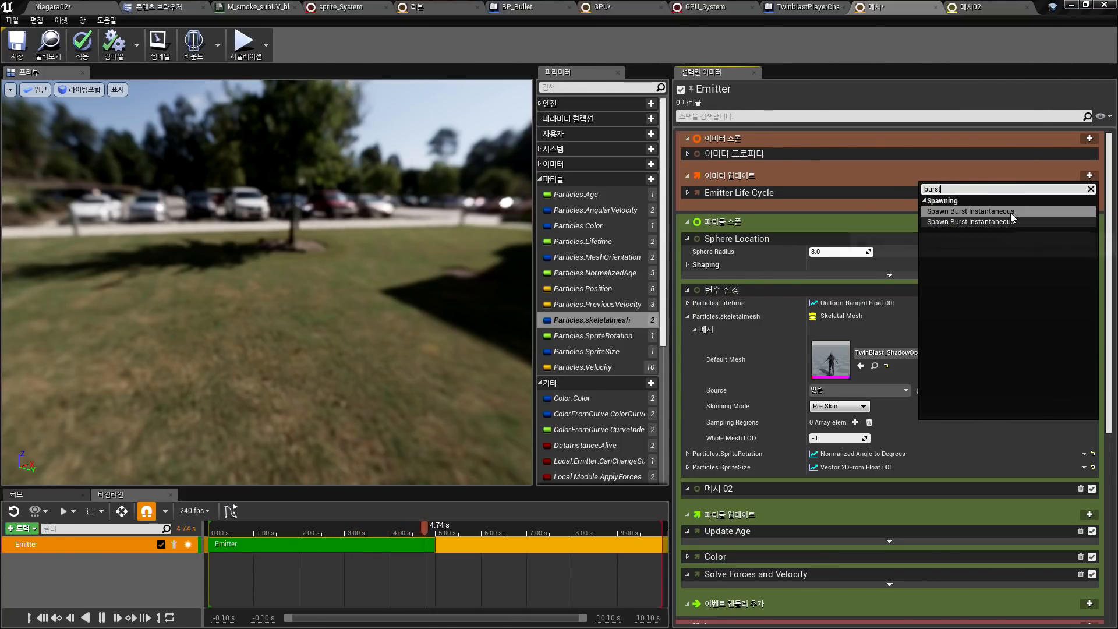
left_click(1010, 211)
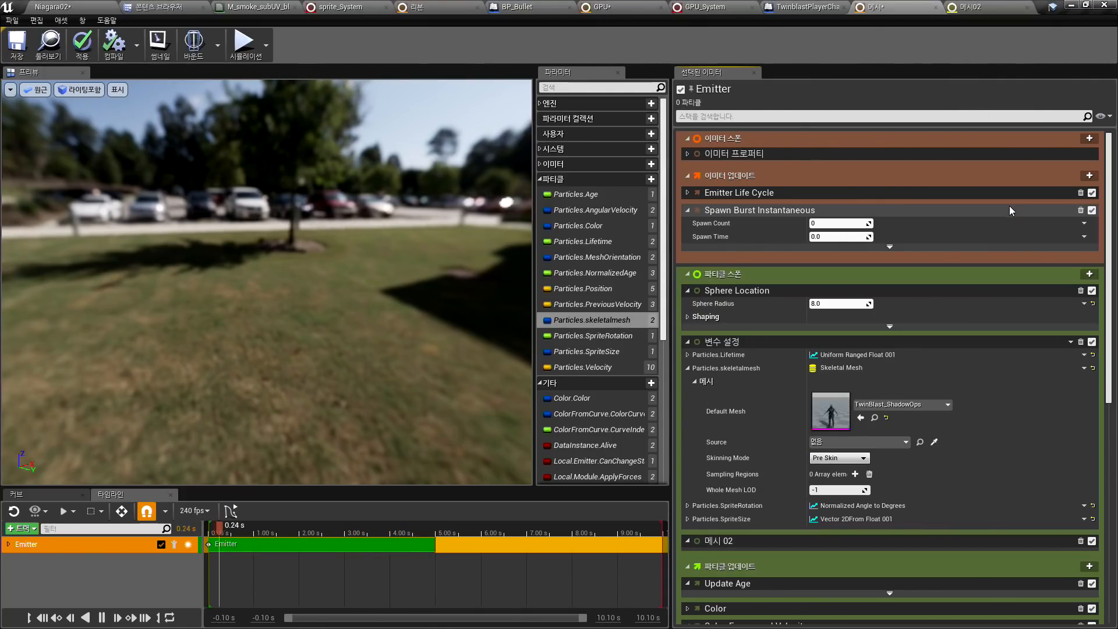
Set the burst's Spawn Count to 50000 and check the character-shaped particles from several angles
left_click(839, 224)
type("50000")
key("Return")
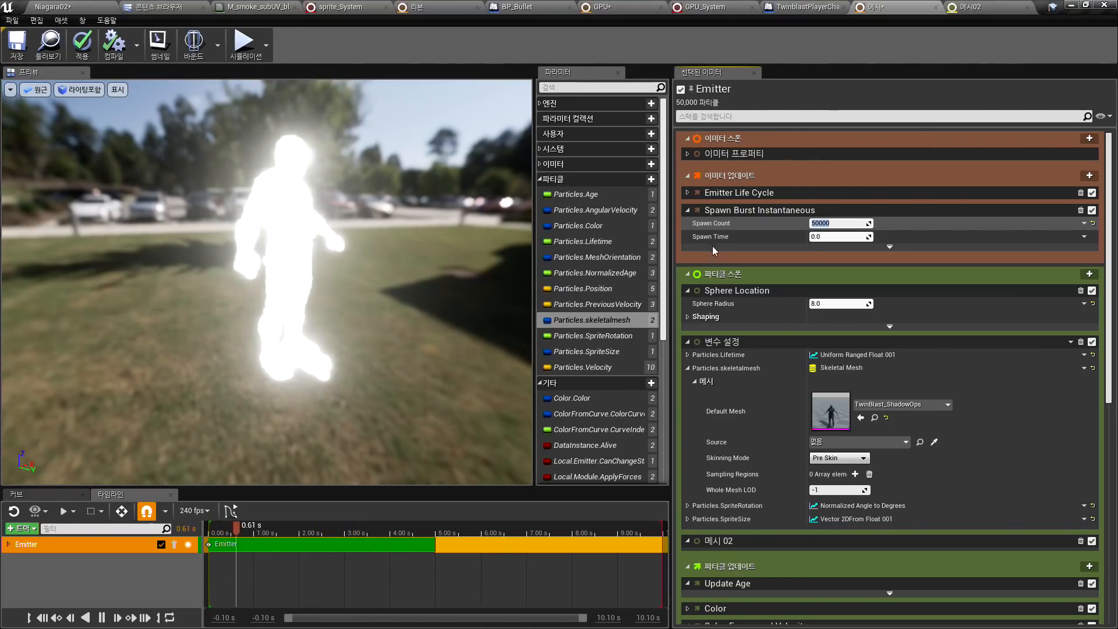
left_click_drag(373, 262, 24, 262)
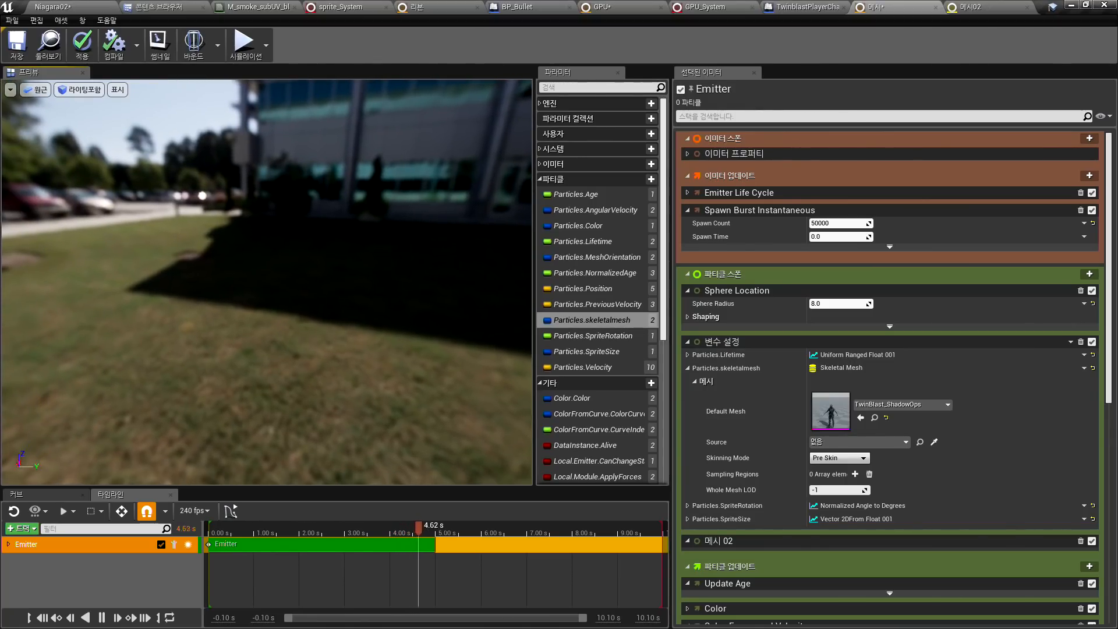
left_click_drag(266, 265, 111, 265)
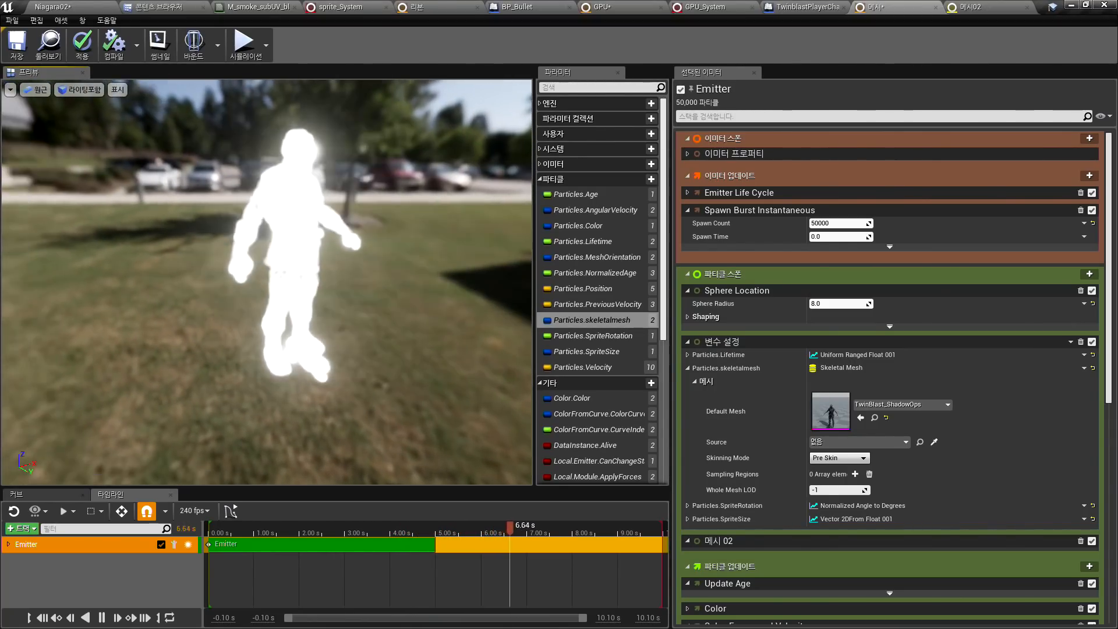
Expand the Color module and set the color curve's first key to orange-red, sRGB hex FF4300FF
scroll(815, 335, "down", 6)
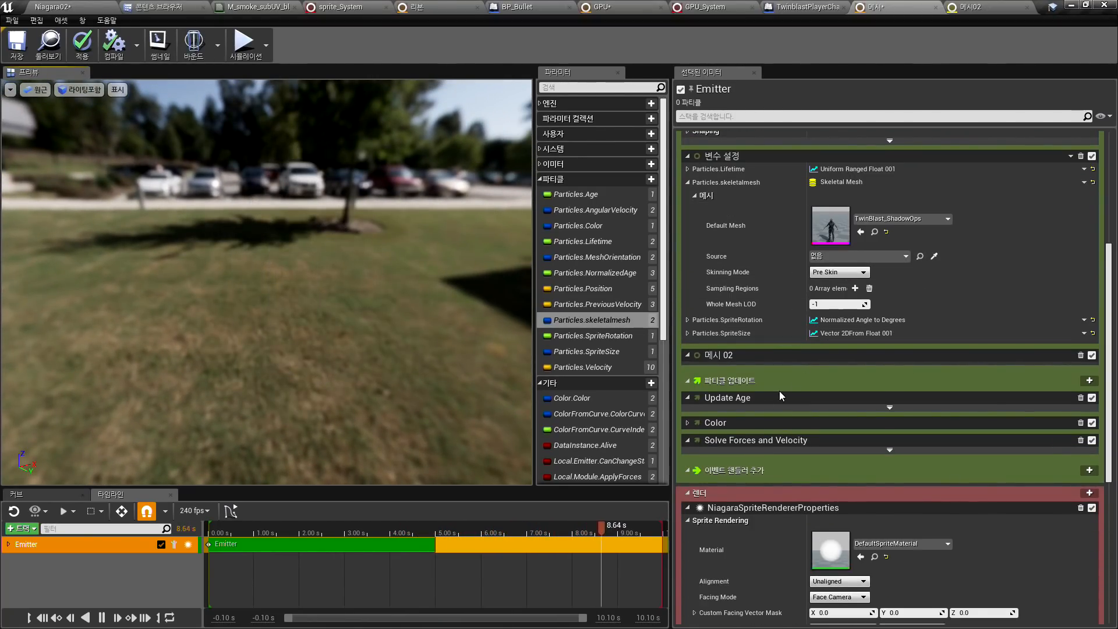
left_click(687, 422)
scroll(730, 444, "down", 3)
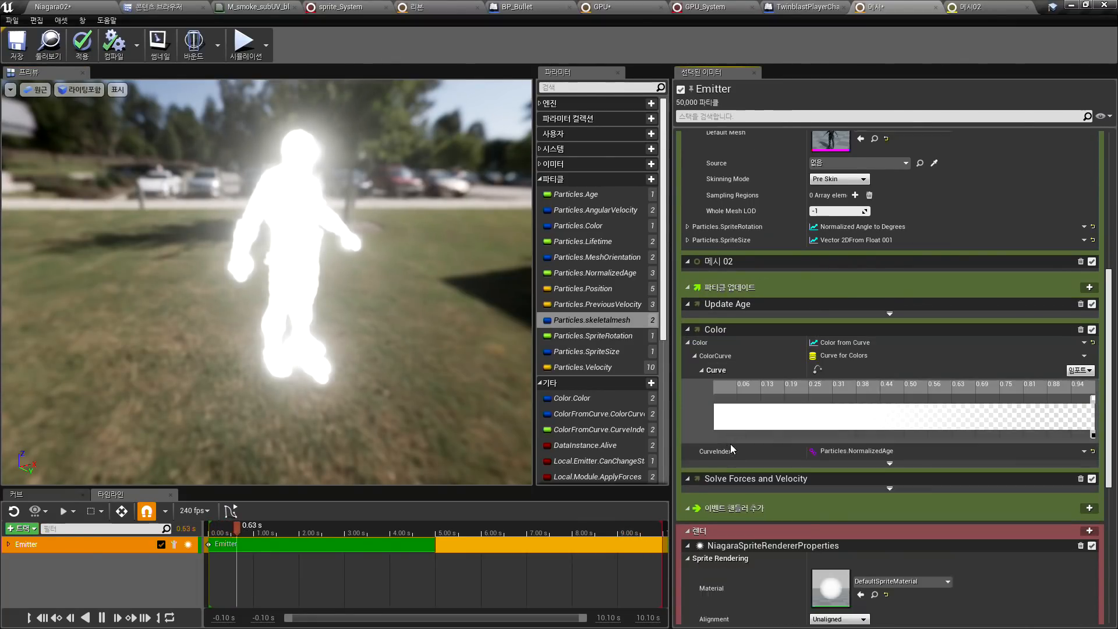
scroll(730, 443, "down", 1)
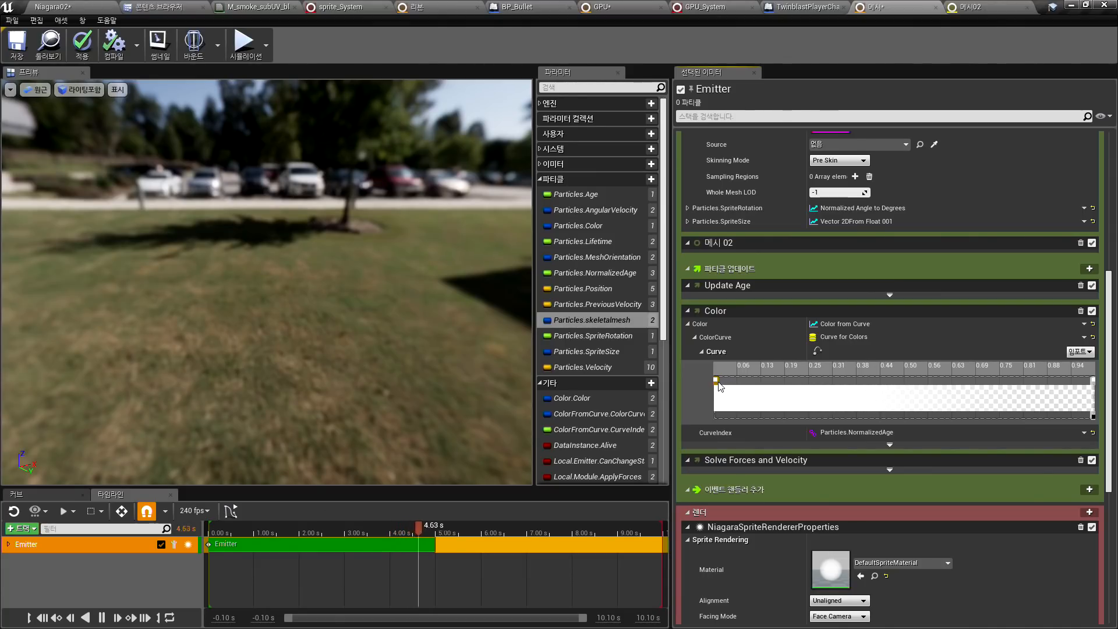
double_click(717, 382)
left_click_drag(794, 416, 847, 418)
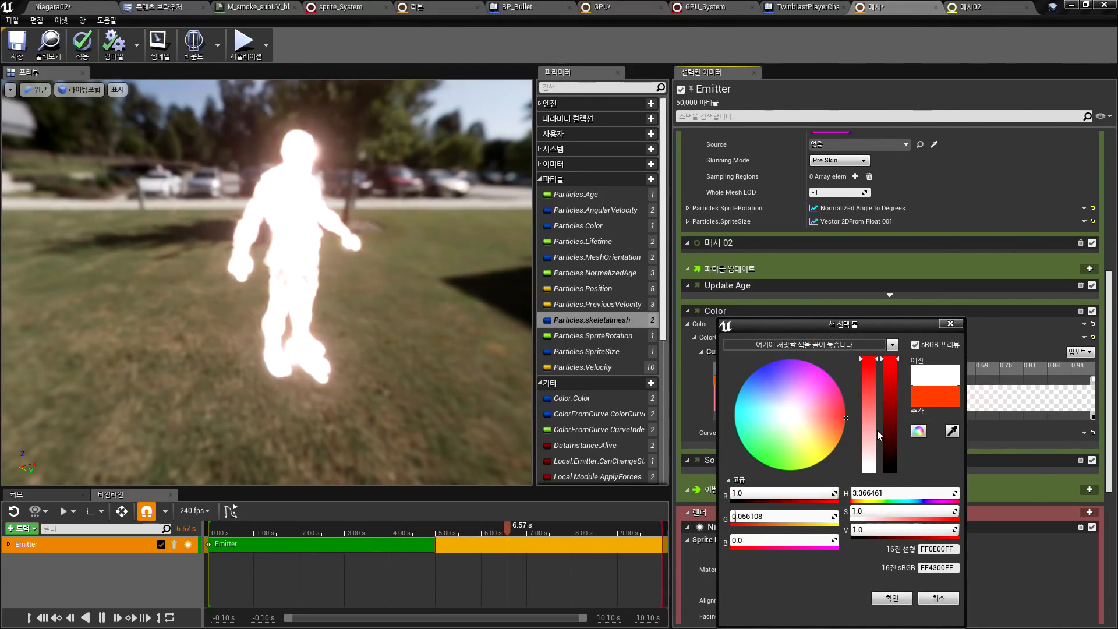
left_click(883, 600)
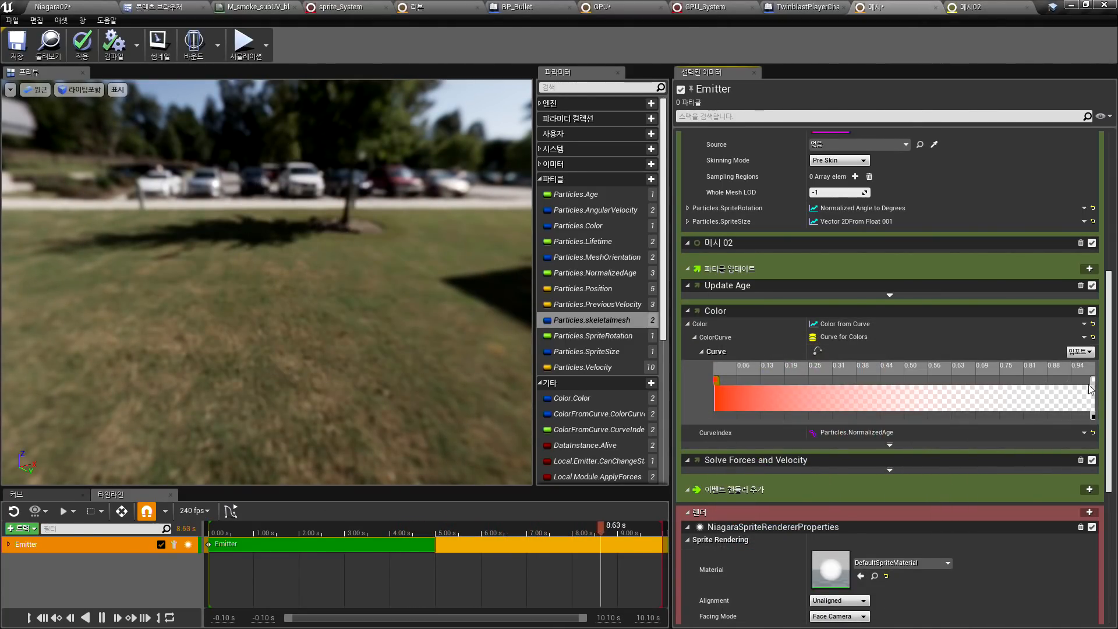
Set the color curve's end color key to yellow and check the particles in the preview
double_click(1093, 380)
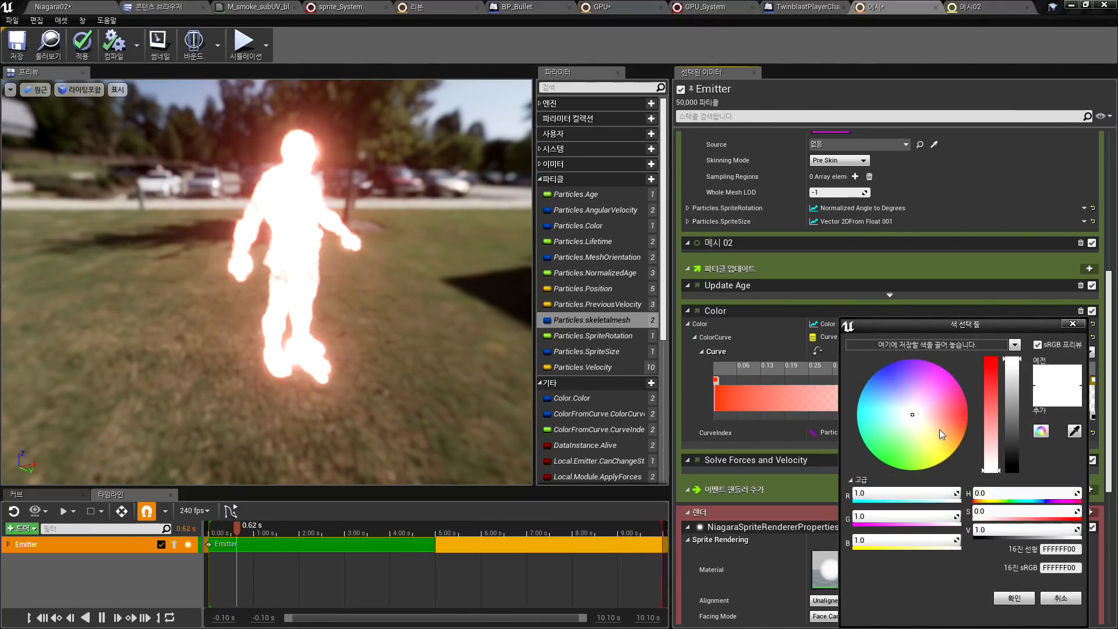
left_click_drag(939, 429, 950, 465)
left_click(1014, 598)
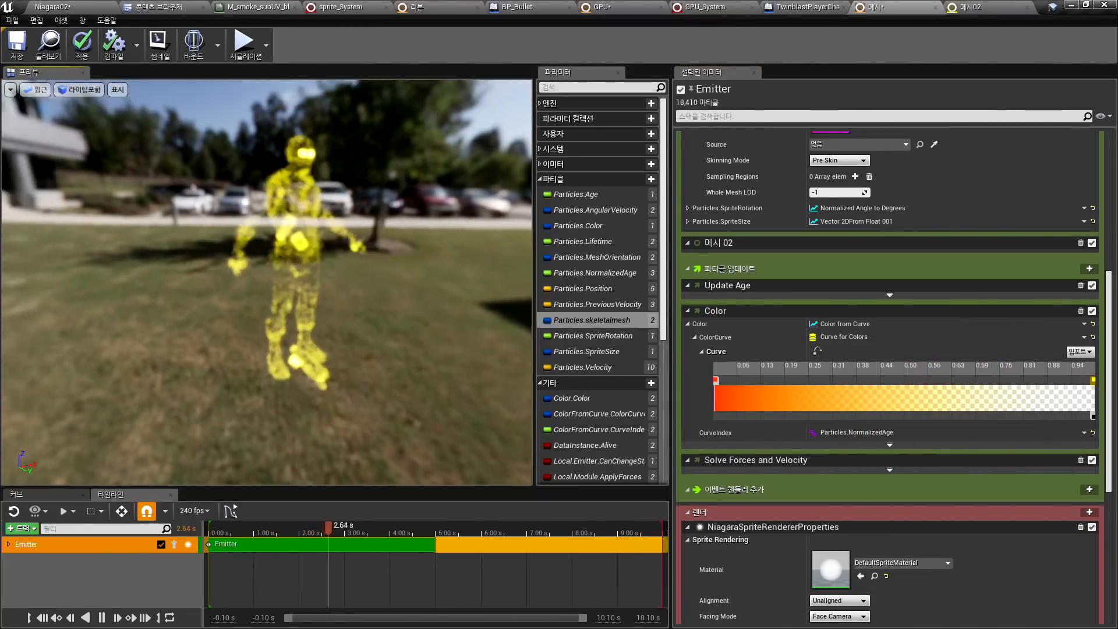
left_click_drag(398, 260, 166, 257)
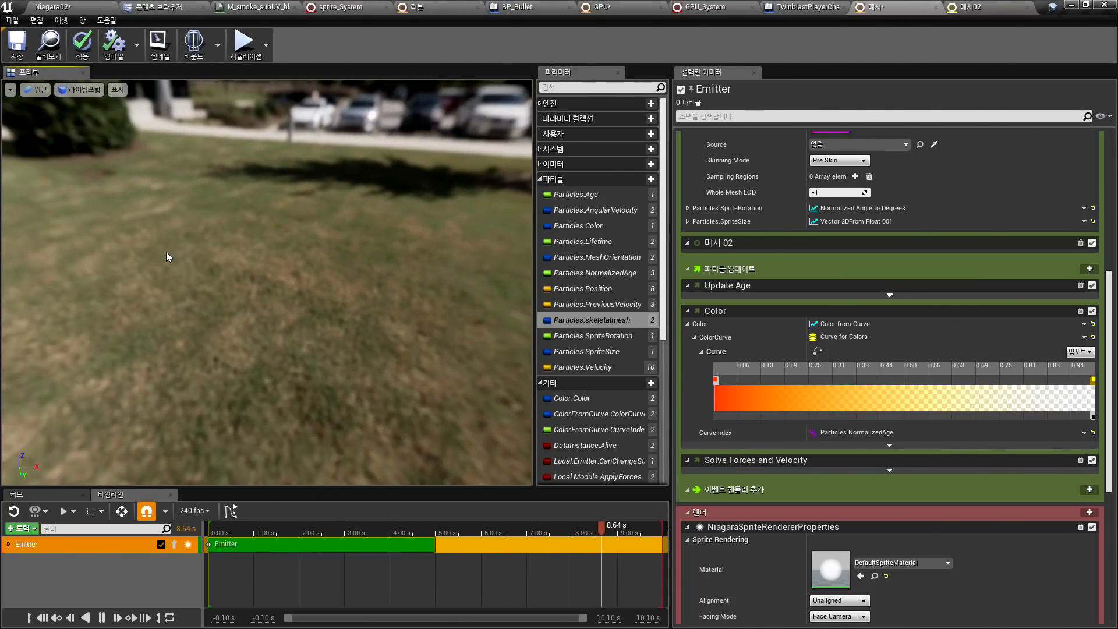
Add a Curl Noise Force module to the 파티클 업데이트 group and fix its order relative to Solve Forces and Velocity
scroll(972, 263, "up", 5)
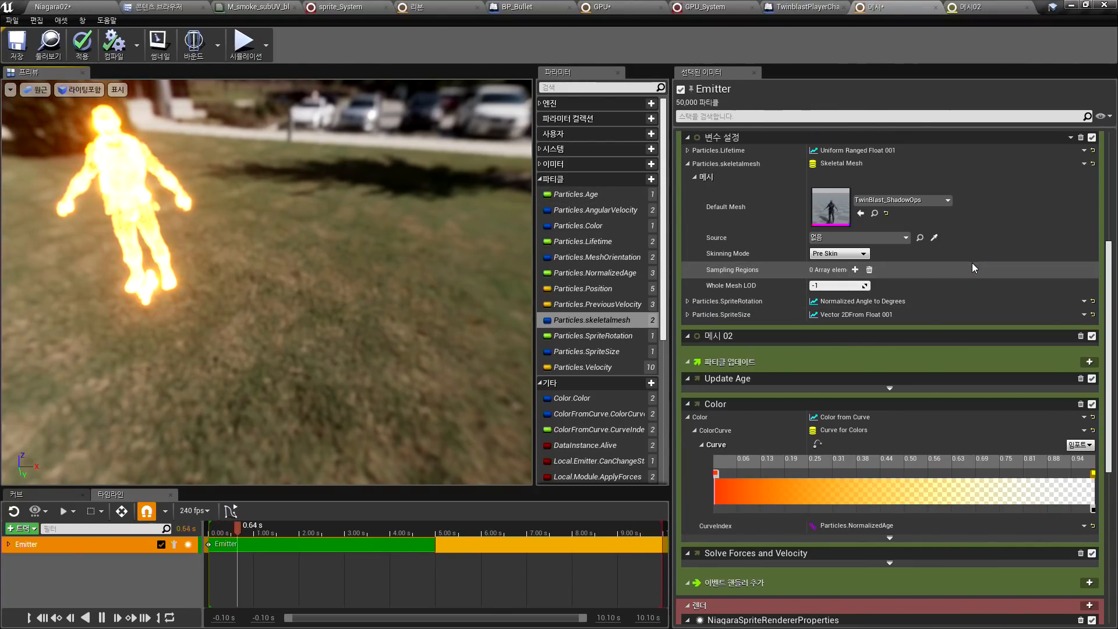
scroll(970, 427, "down", 2)
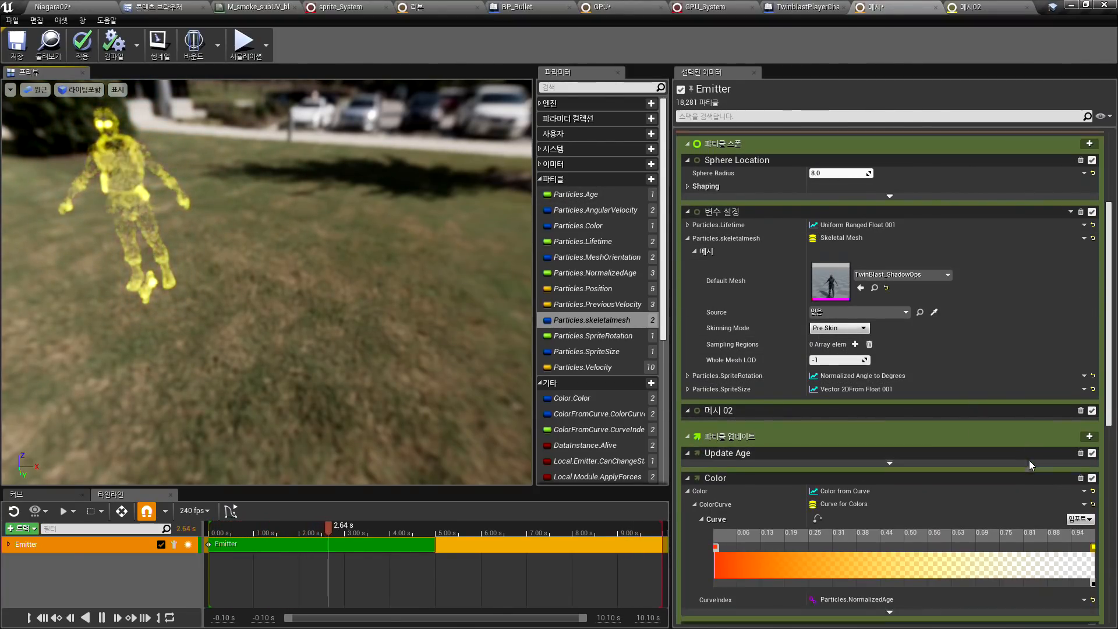
left_click(1089, 380)
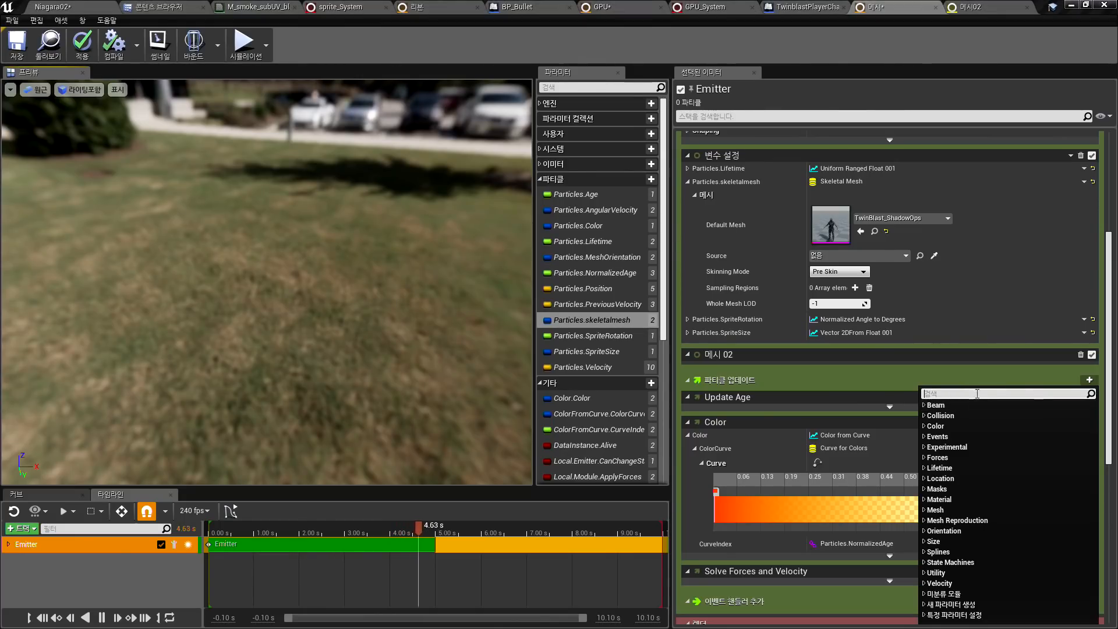
type("noisw")
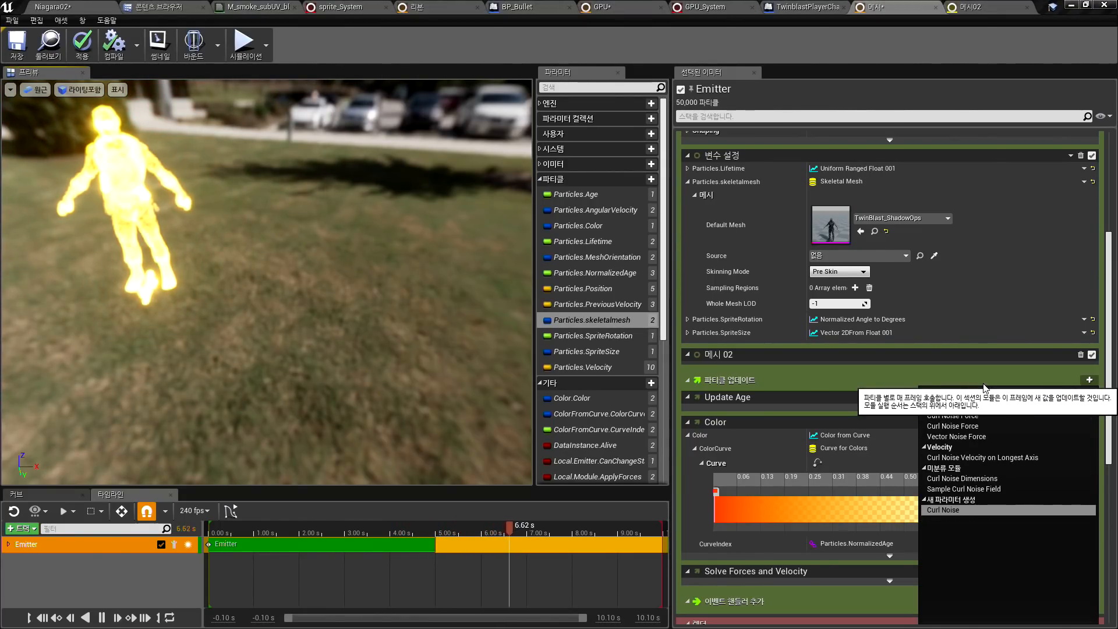
key("BackSpace")
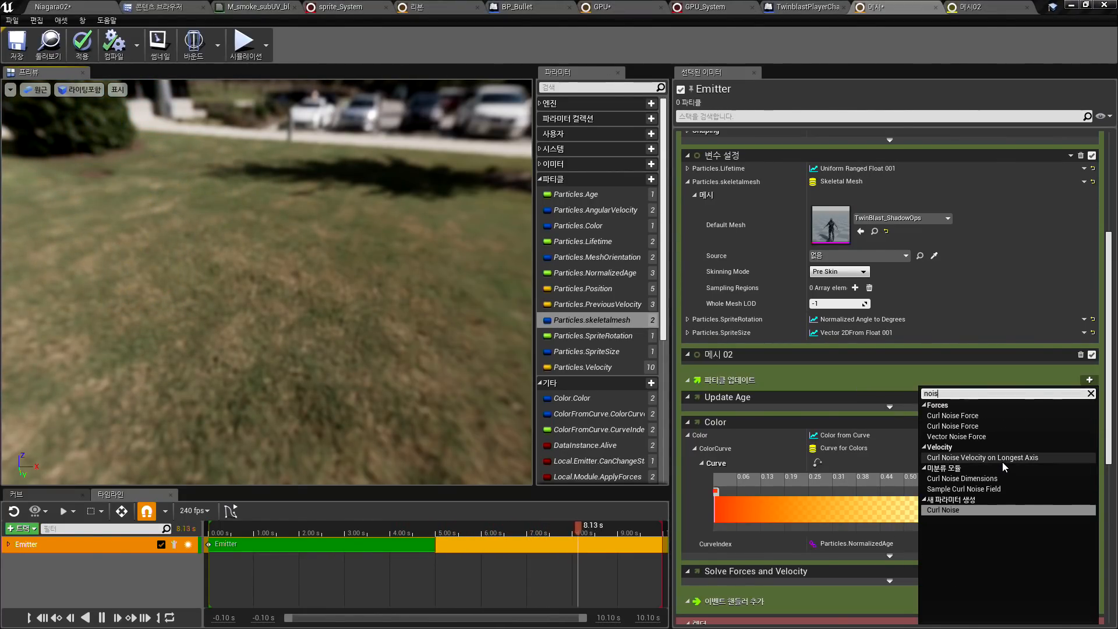
left_click(988, 424)
scroll(897, 394, "down", 3)
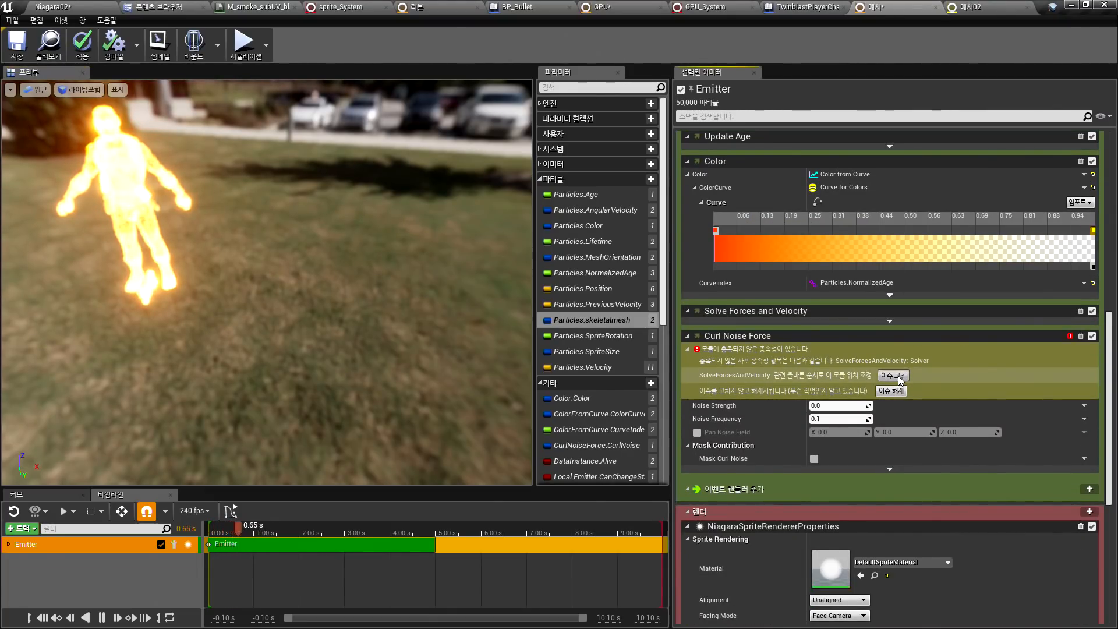
left_click(893, 372)
Set the Curl Noise Force's Noise Strength to 2000 and compile the emitter
scroll(931, 378, "down", 2)
scroll(913, 385, "up", 1)
left_click(842, 269)
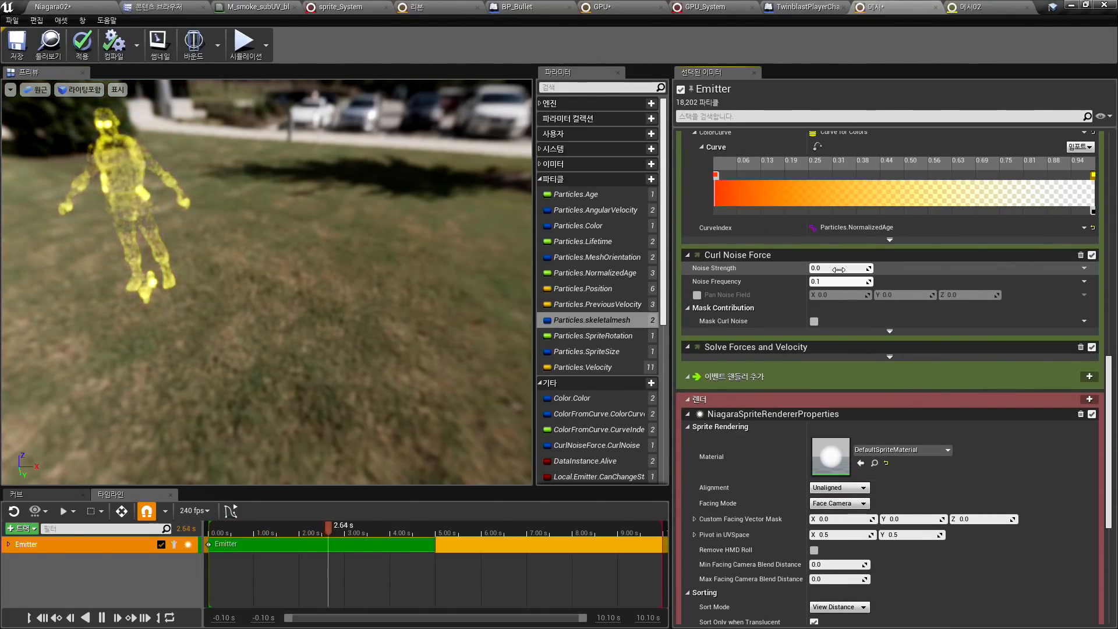
type("2000")
key("Return")
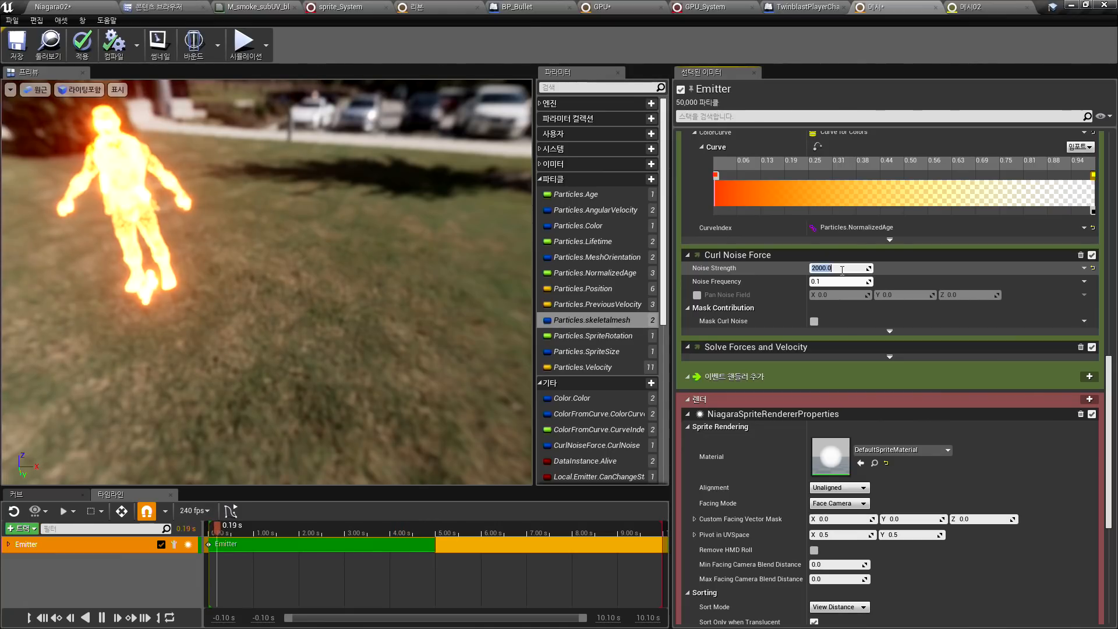
left_click(112, 47)
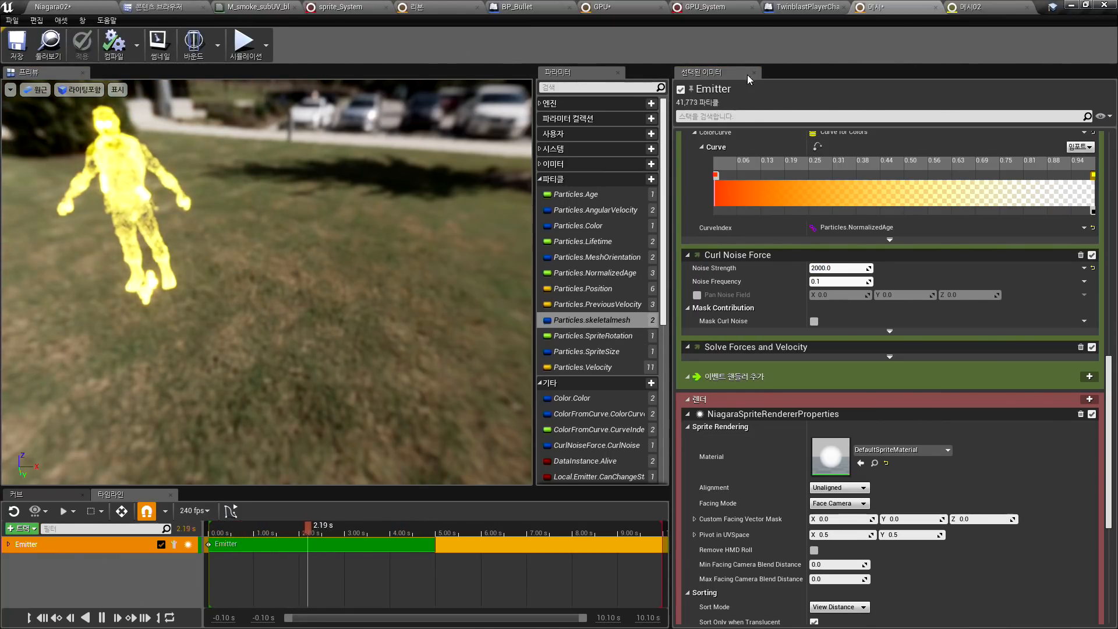
Create a Niagara system from the 메시 emitter in the test04 folder, check its particles and save it
left_click(160, 6)
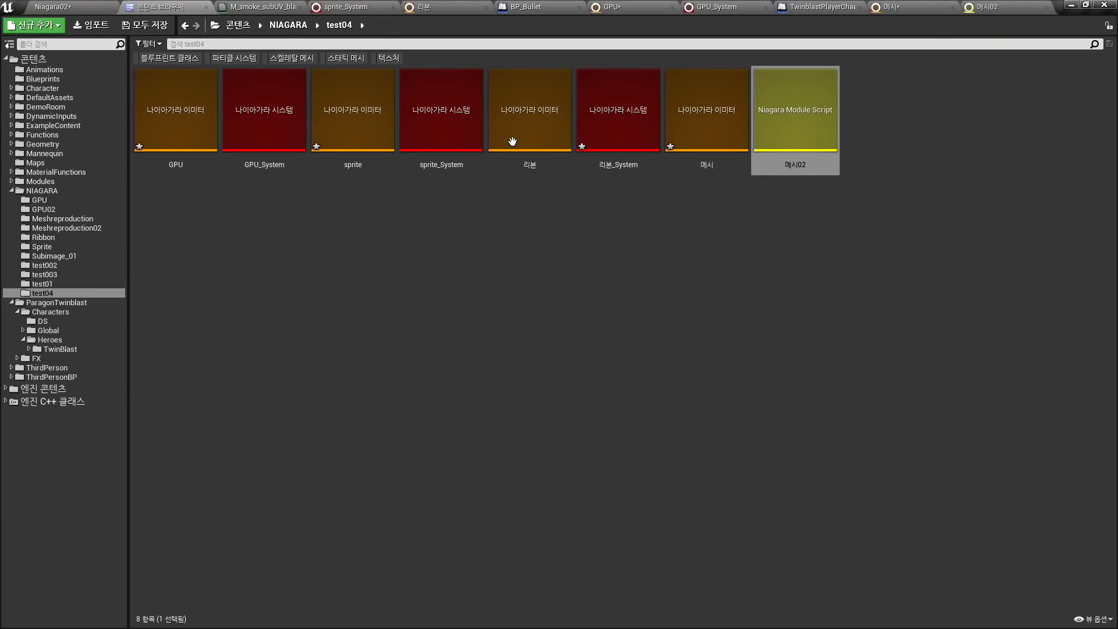
right_click(780, 124)
left_click(904, 117)
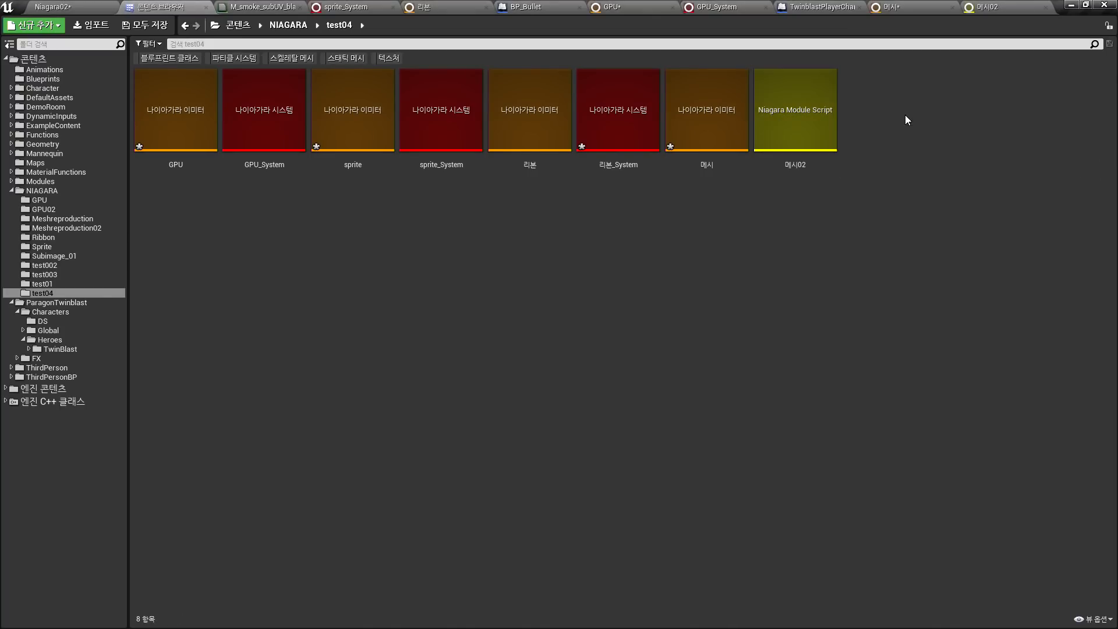
left_click(712, 102)
right_click(712, 100)
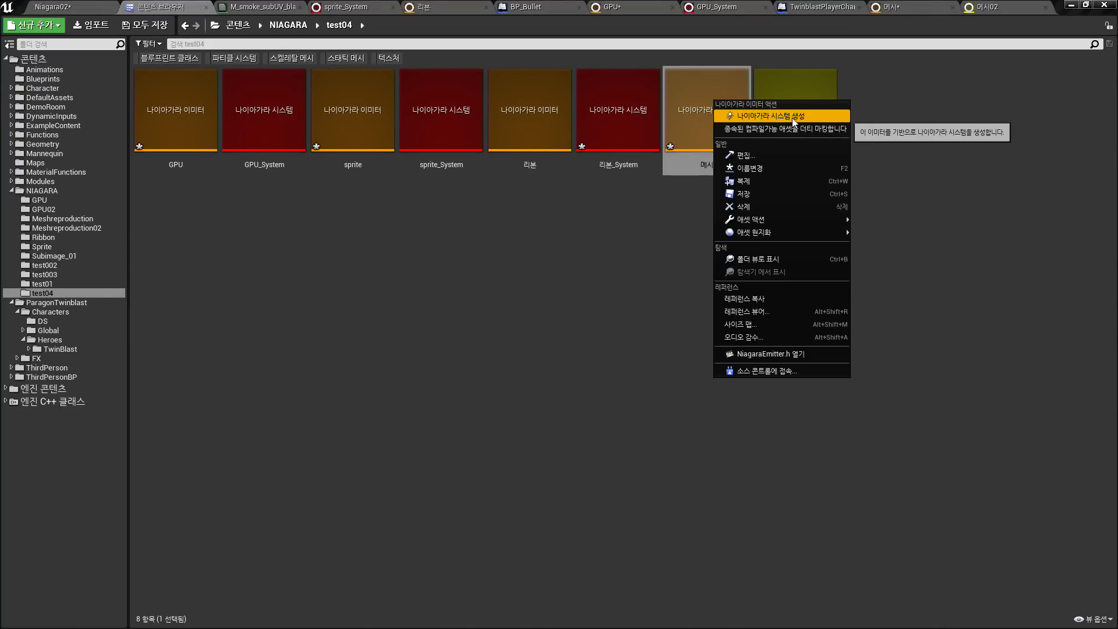
left_click(793, 114)
double_click(890, 122)
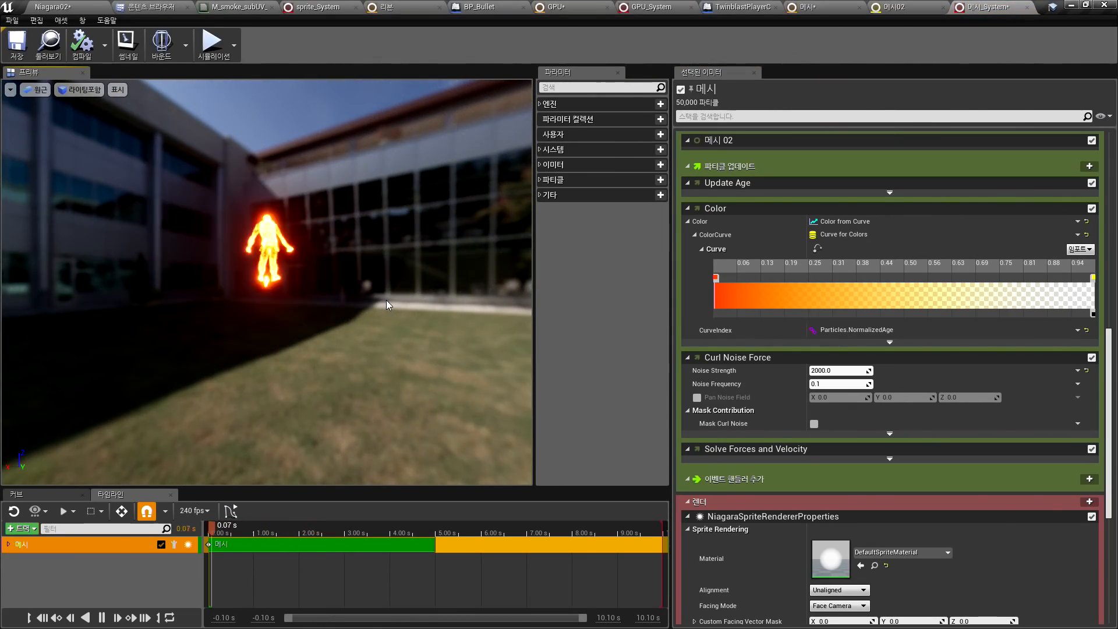
left_click_drag(278, 247, 327, 246)
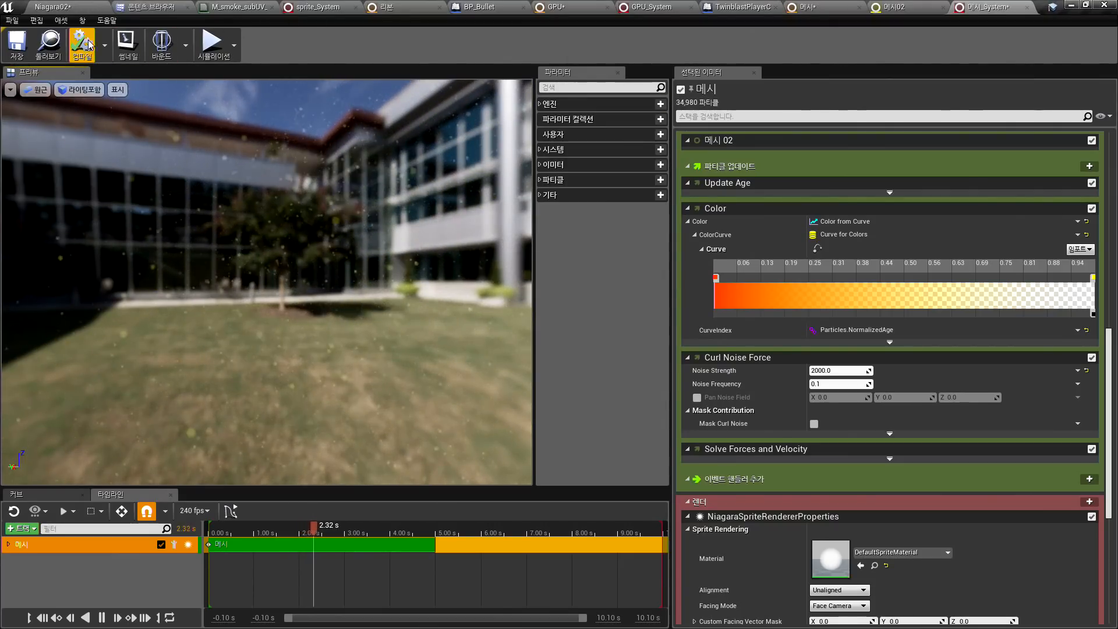
left_click(28, 54)
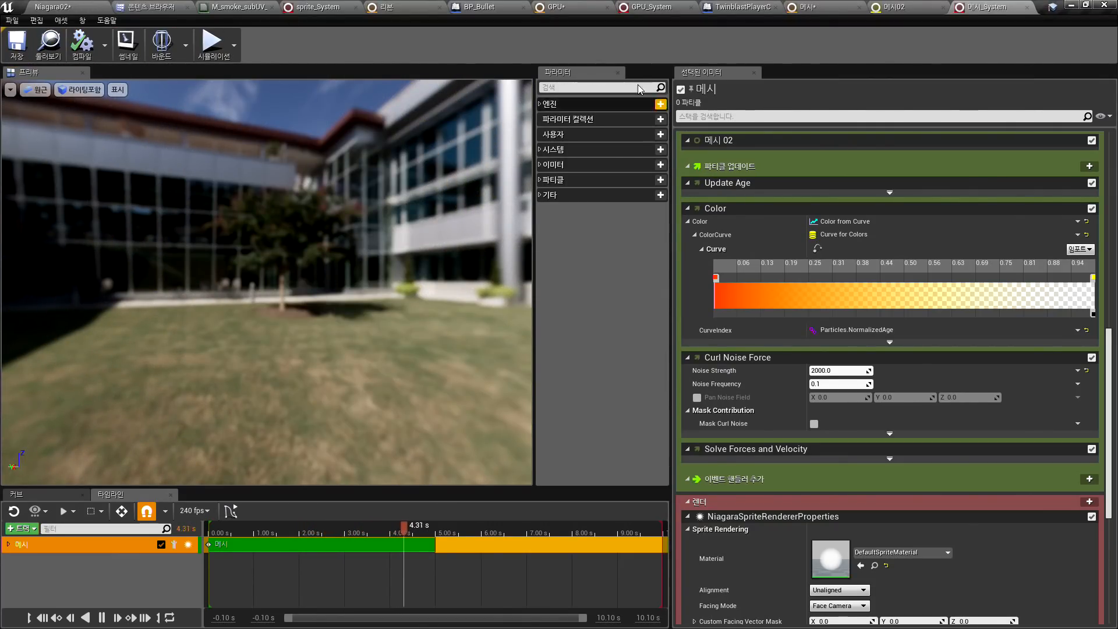
Open the AM_Death montage used by the Play Anim Montage node in TwinblastPlayerCharacter and review its death animation
left_click(781, 8)
scroll(470, 213, "down", 2)
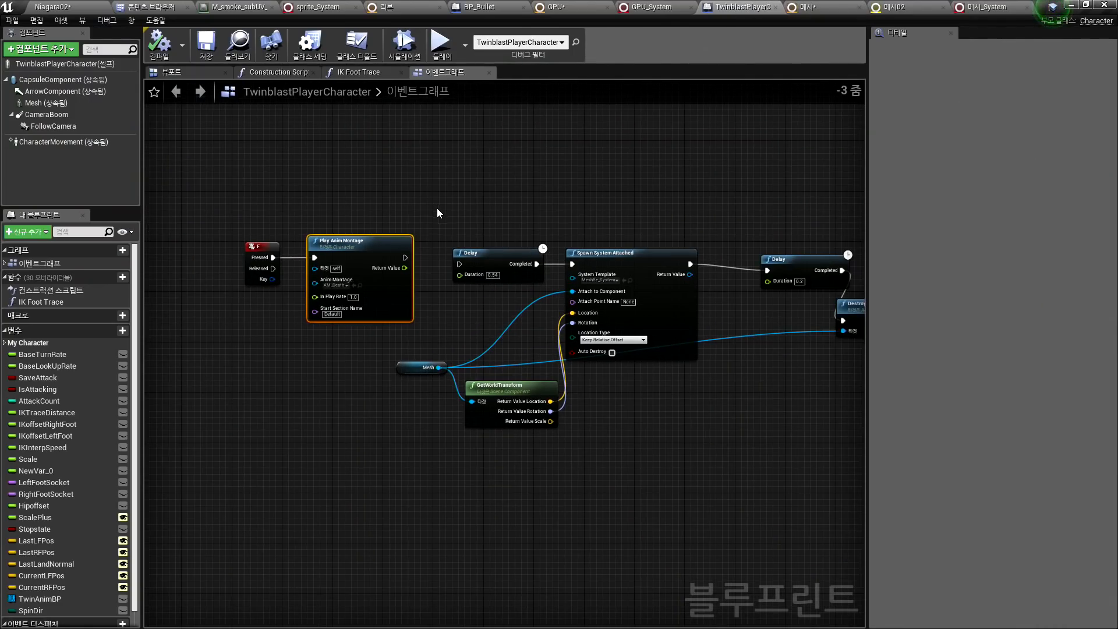
scroll(402, 268, "up", 3)
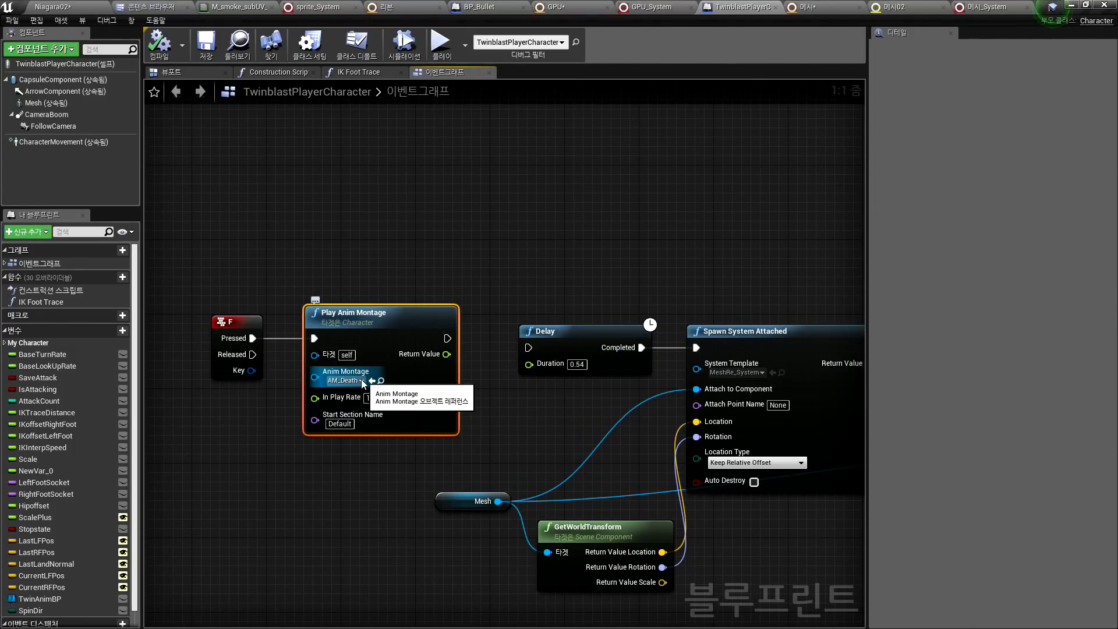
left_click(382, 380)
double_click(322, 239)
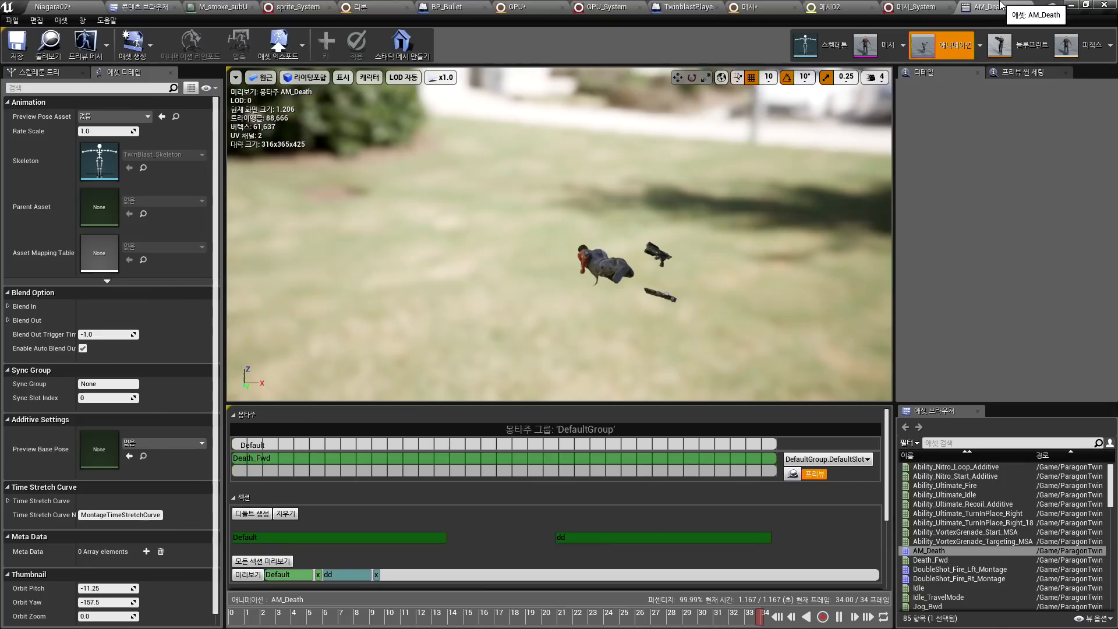
left_click(1026, 8)
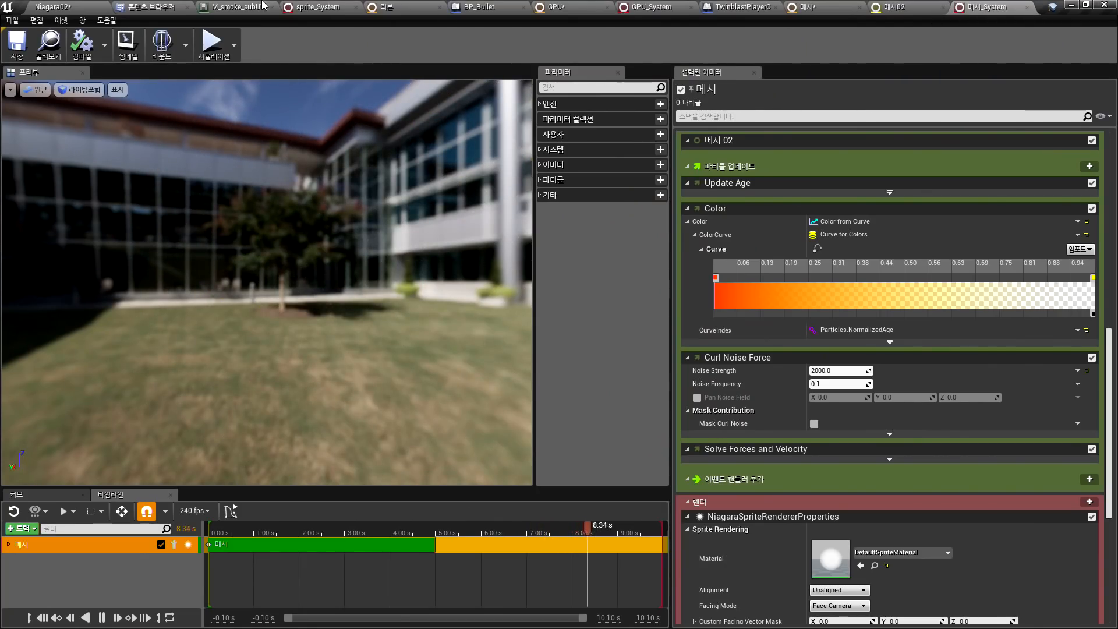
left_click(153, 6)
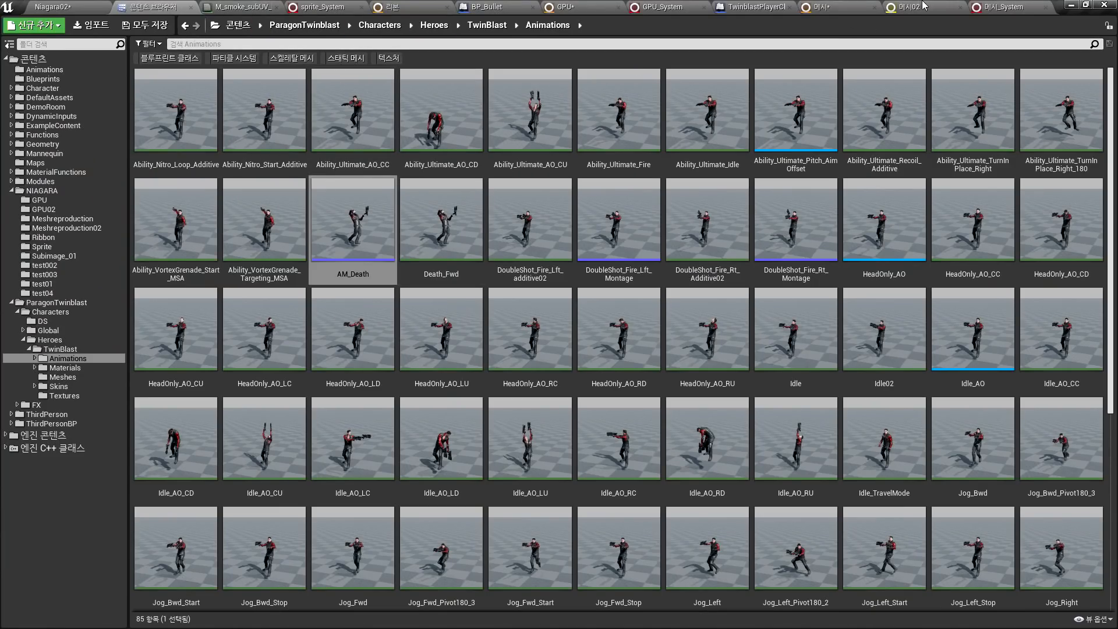
Connect the Play Anim Montage node's execution output to the 0.54-second Delay in TwinblastPlayerCharacter's event graph
left_click(750, 7)
right_click_drag(595, 187, 379, 200)
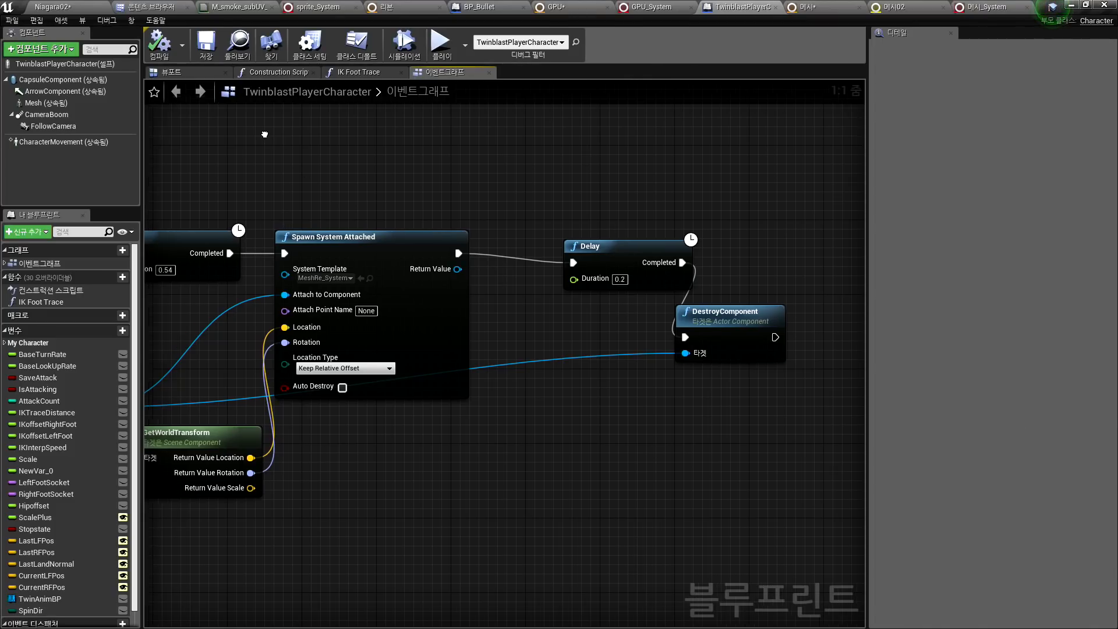
right_click_drag(396, 250, 635, 237)
left_click_drag(271, 232, 351, 241)
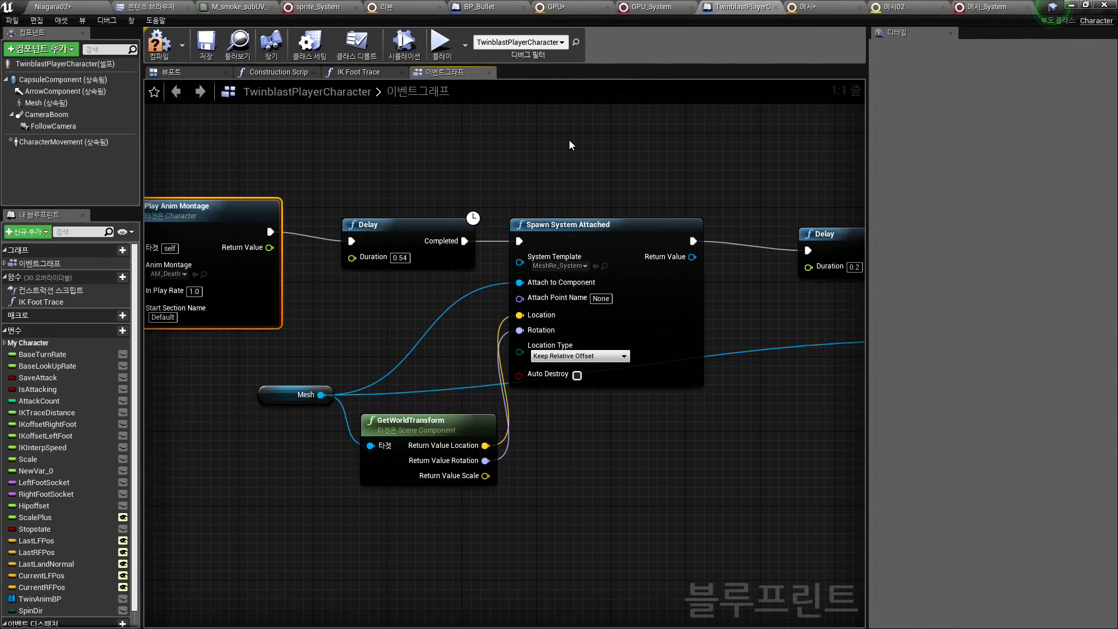
Set the Spawn System Attached node's System Template to 메시_System from the test04 folder
right_click_drag(625, 234, 381, 231)
left_click(150, 7)
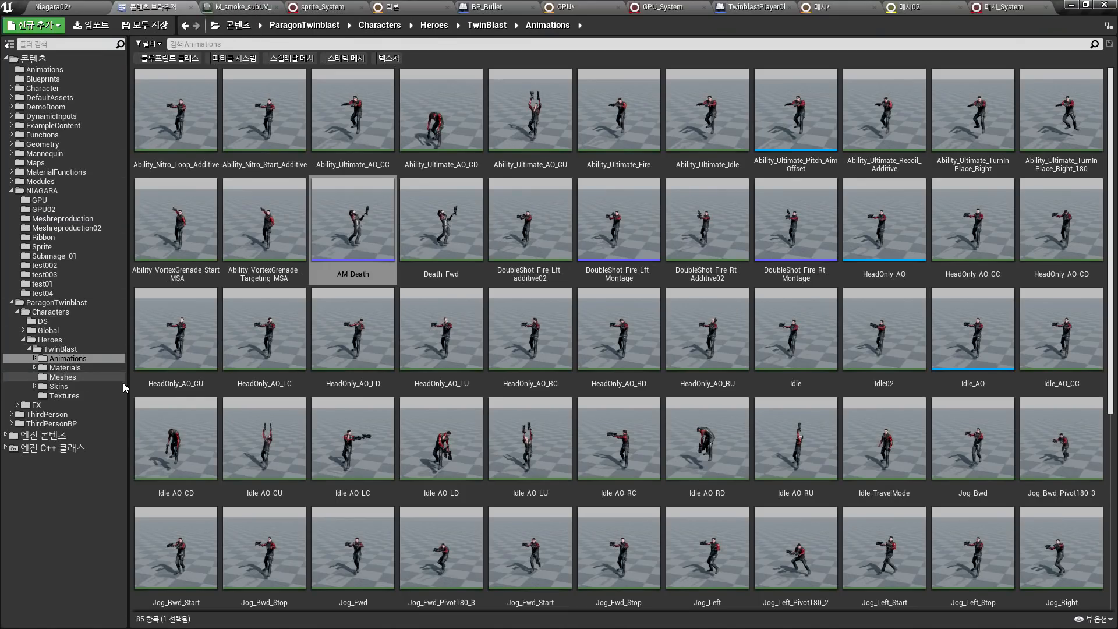
left_click(59, 293)
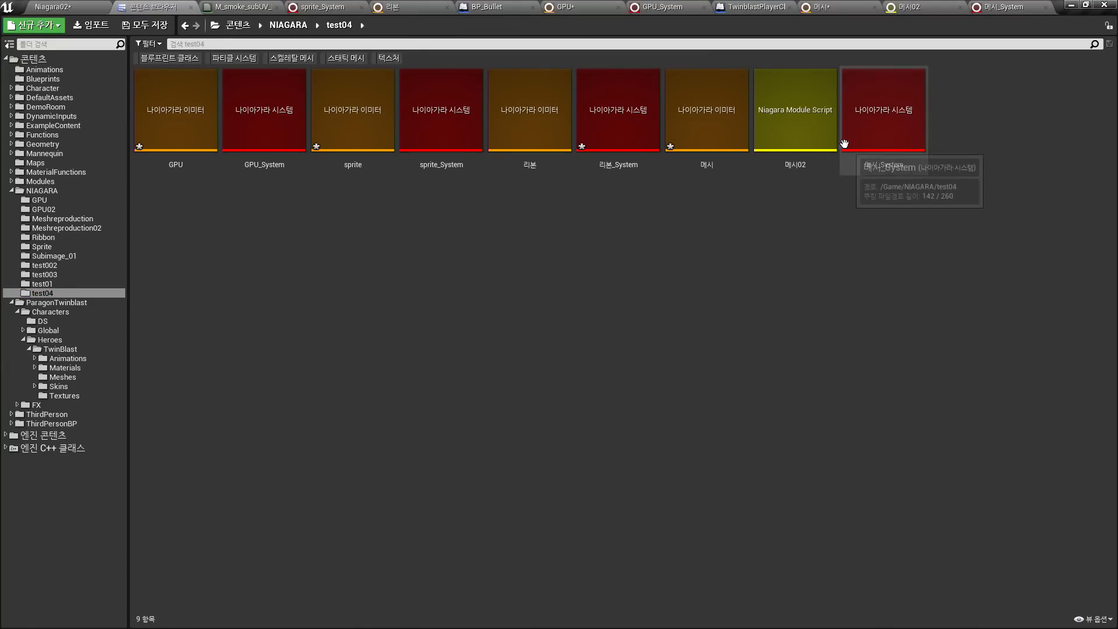
left_click(886, 138)
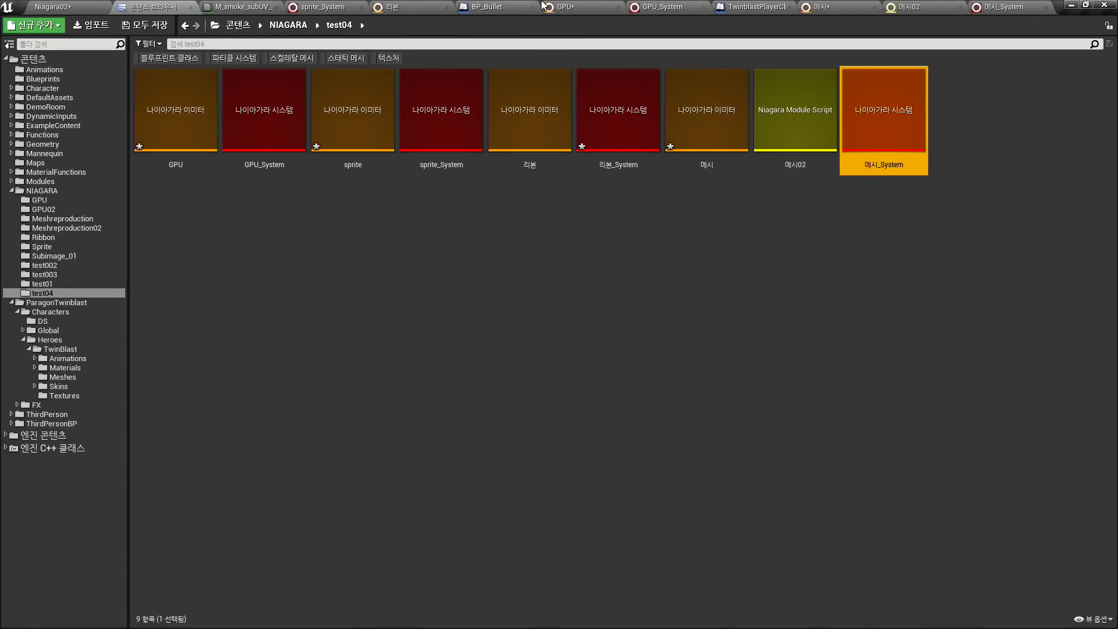
left_click(759, 7)
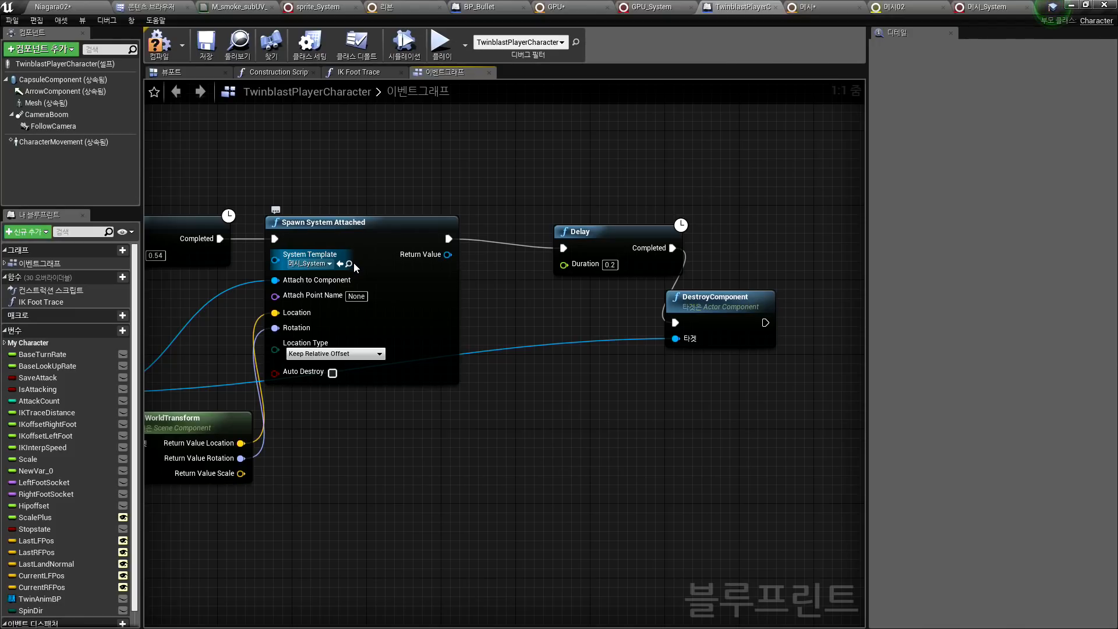
Examine the Mesh variable's connections in the event graph and the character's skeletal mesh in the viewport
right_click_drag(358, 463, 573, 464)
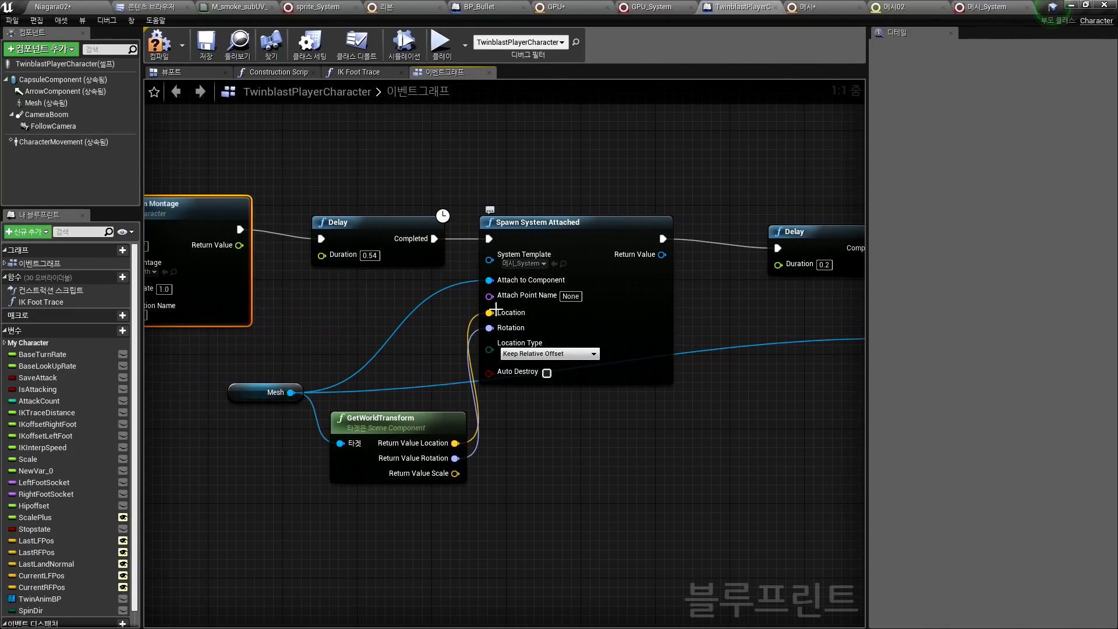
right_click_drag(447, 404, 563, 479)
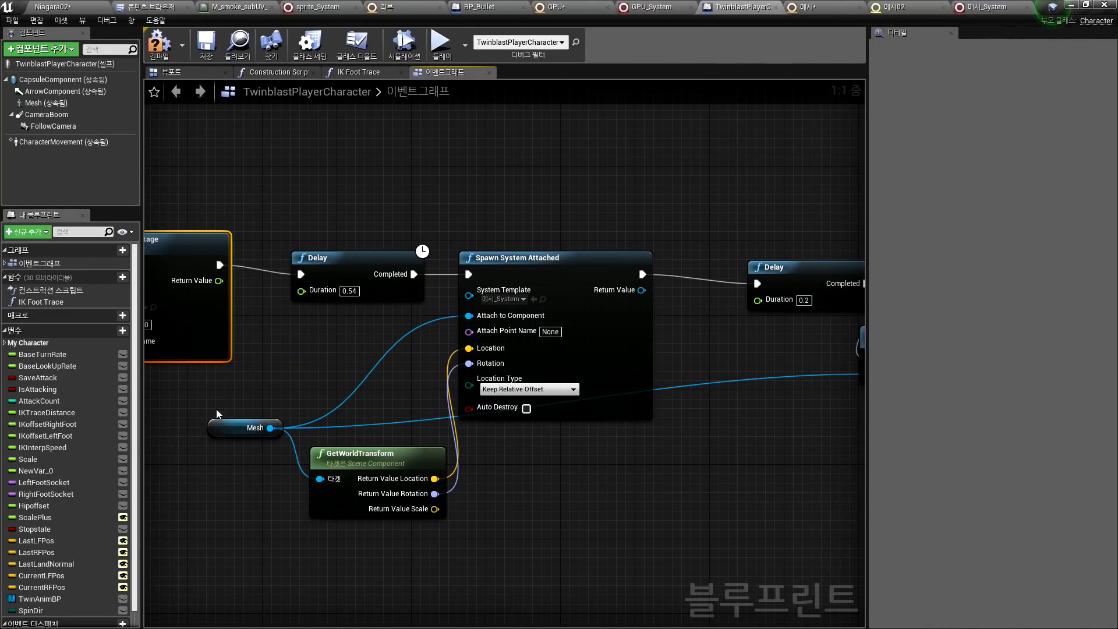
left_click(222, 425)
left_click(170, 71)
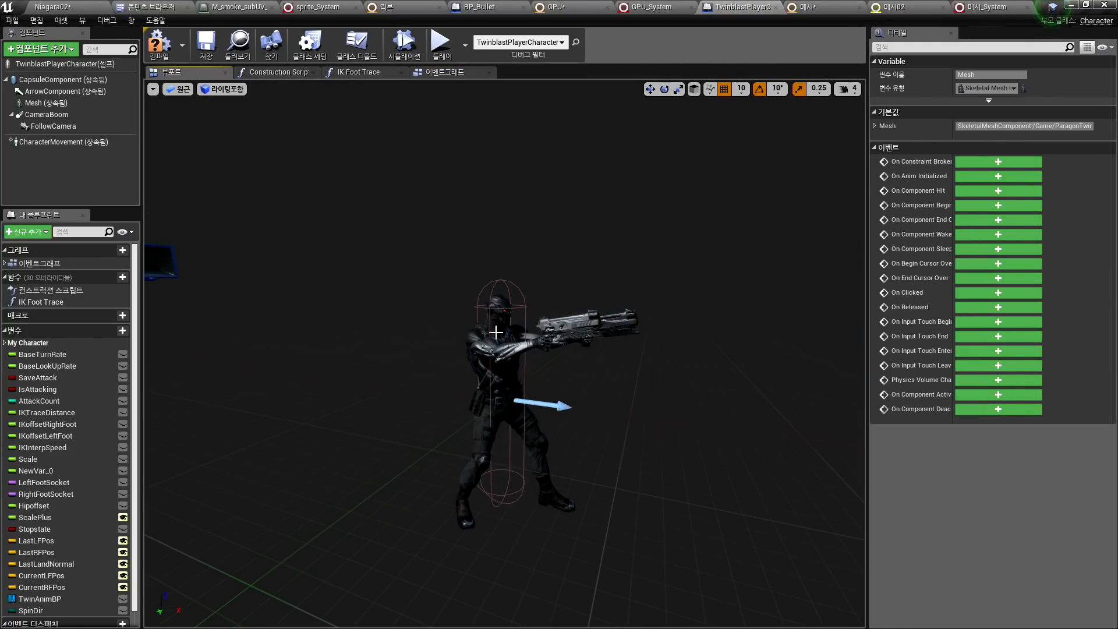
left_click(440, 72)
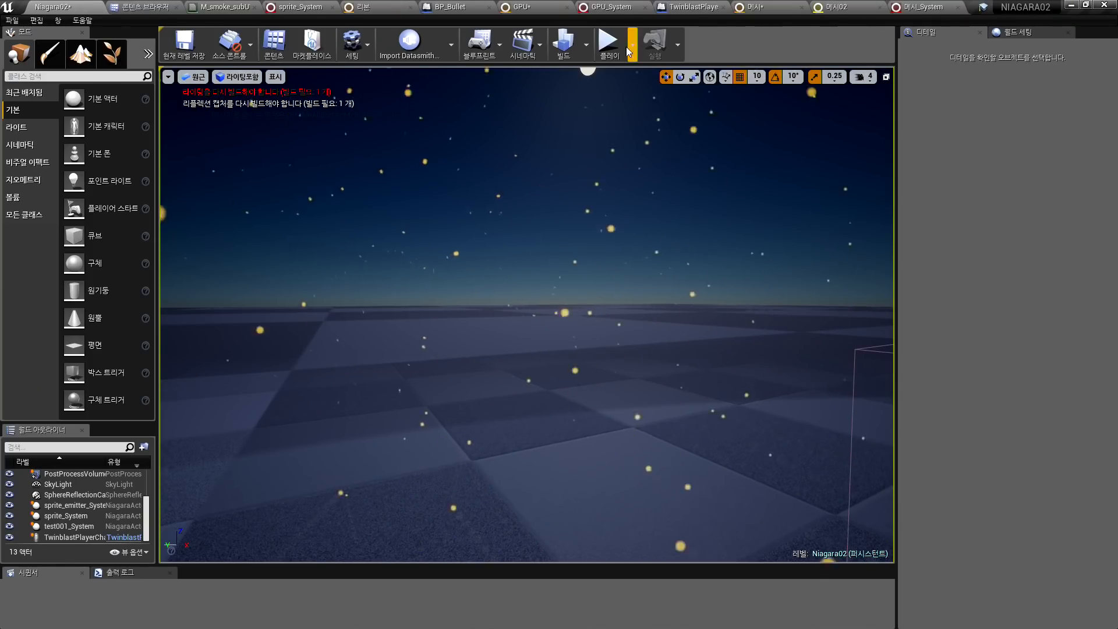
Play the Niagara02 level, run the character forward to test the death effect, and stop the session
left_click(626, 47)
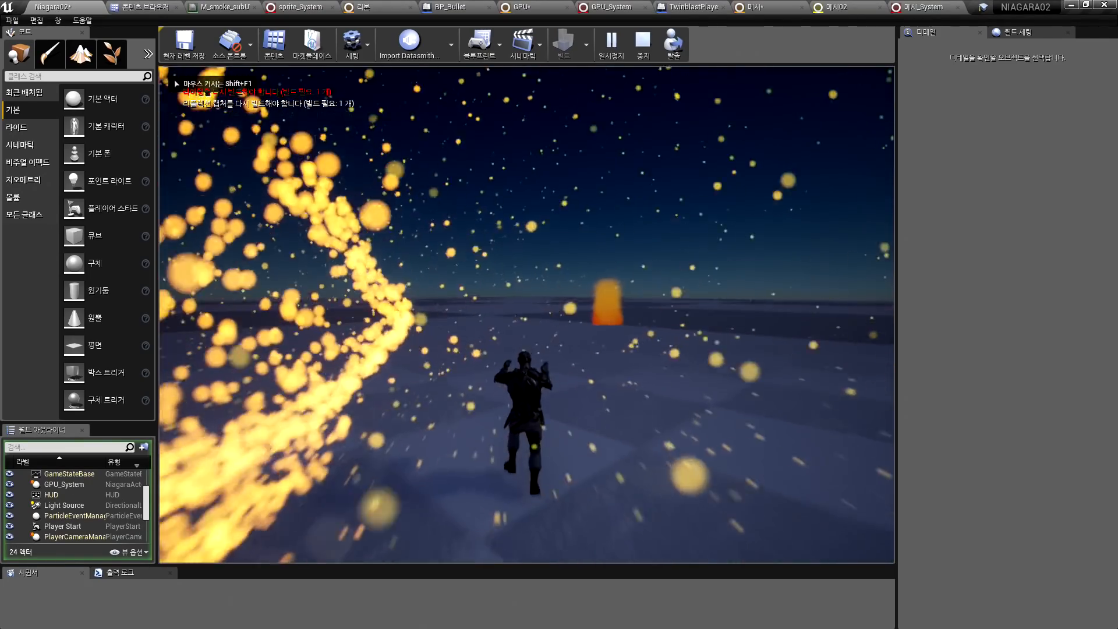
key("w")
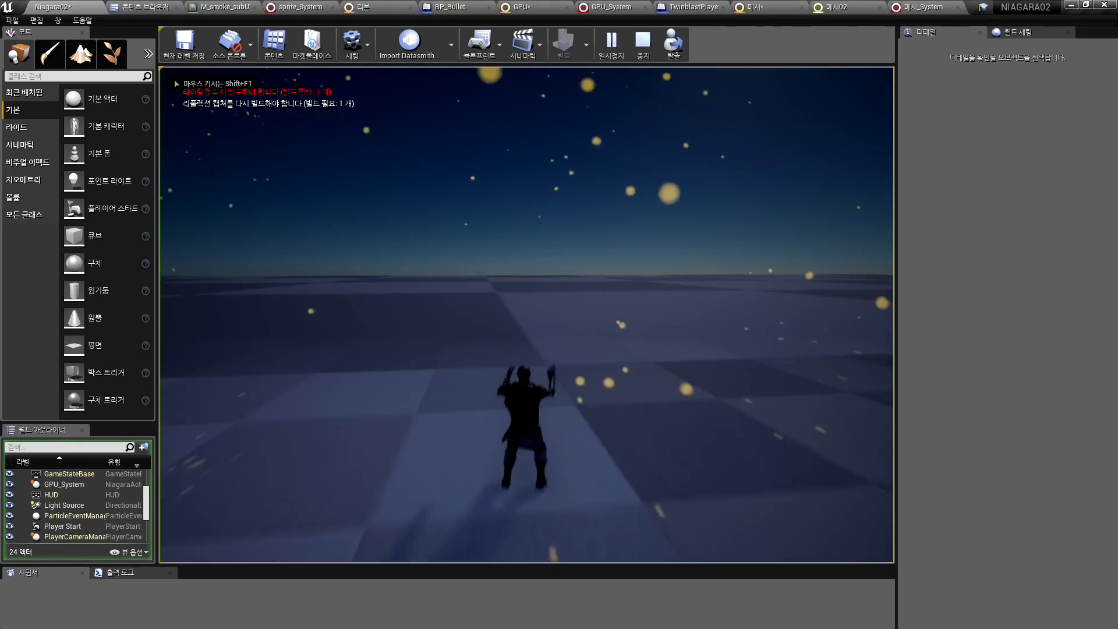
key("w")
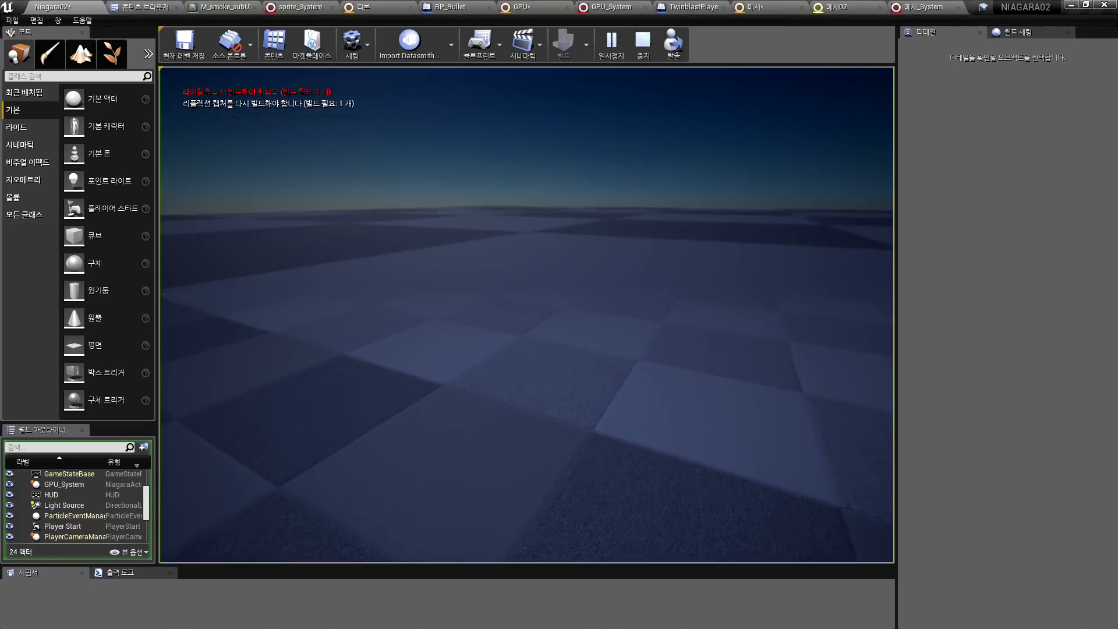
key("w")
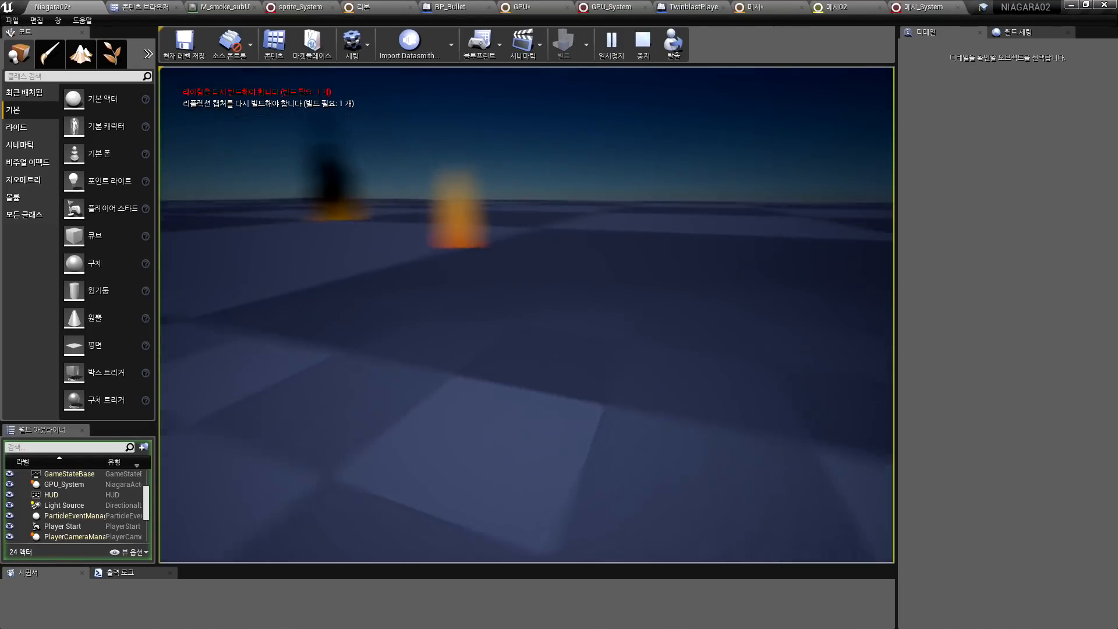
key("Escape")
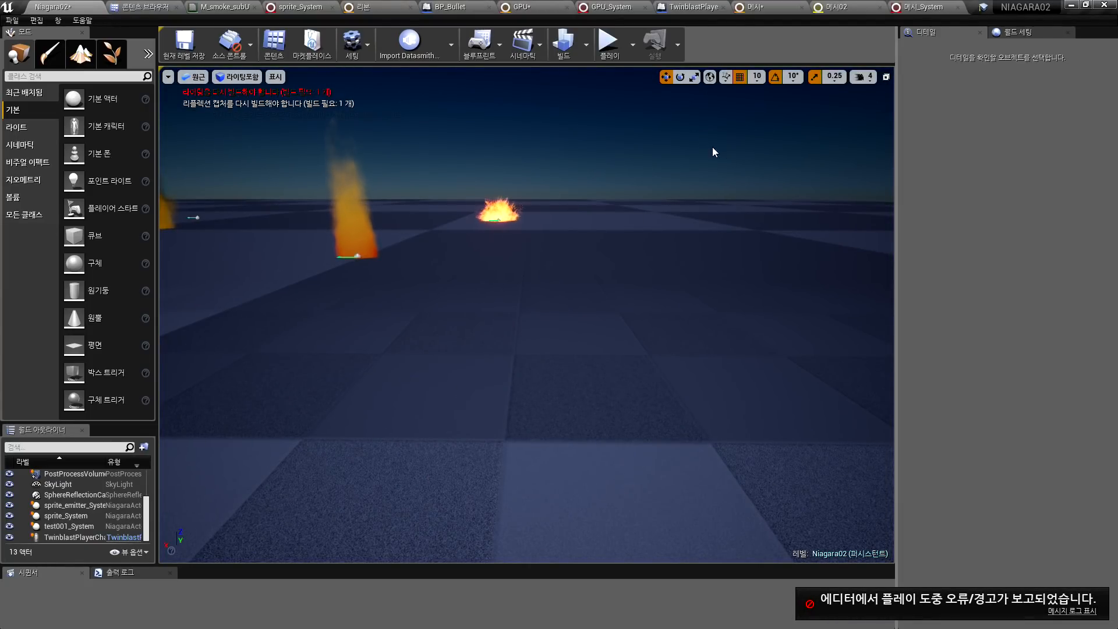
Open test002_System from the Meshreproduction02 folder and examine its particle preview and mesh reproduction settings for comparison
left_click(140, 6)
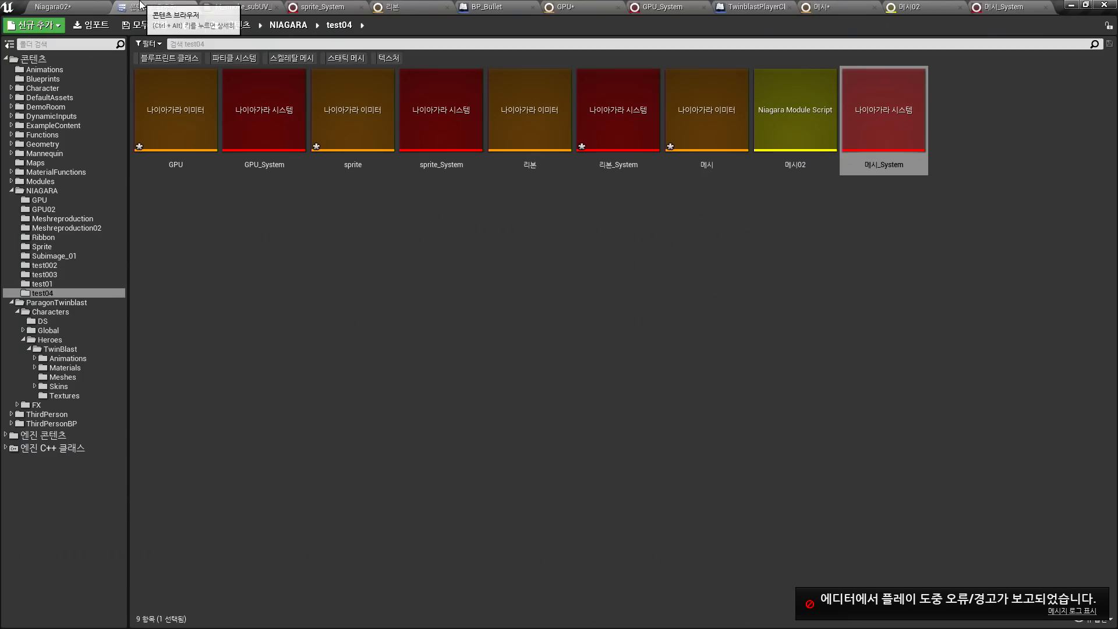
left_click(739, 5)
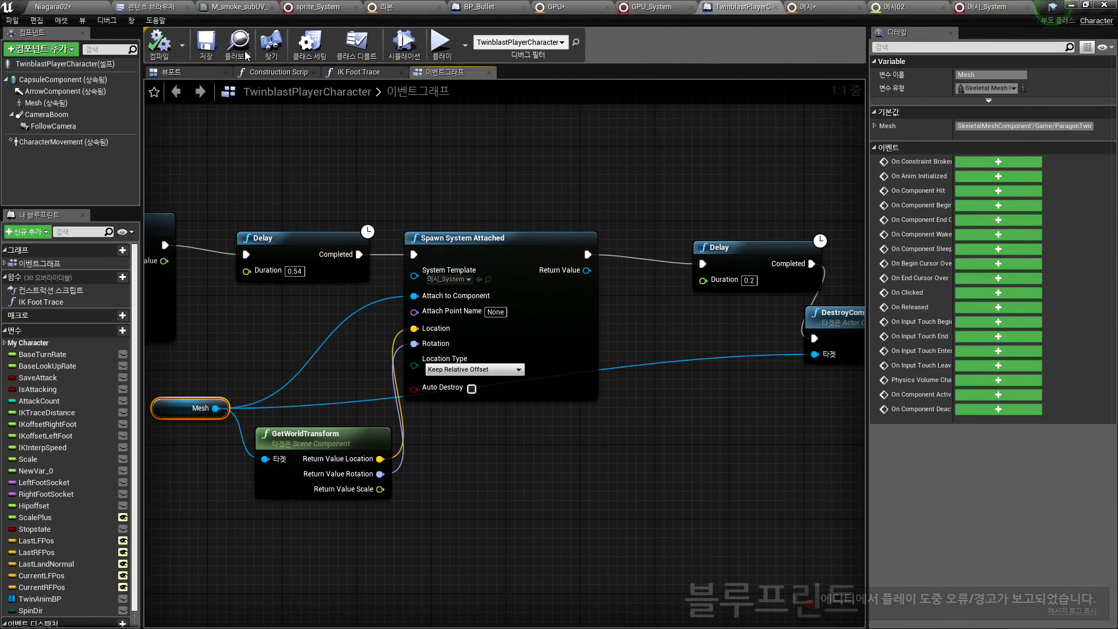
right_click_drag(453, 189, 488, 204)
left_click(120, 6)
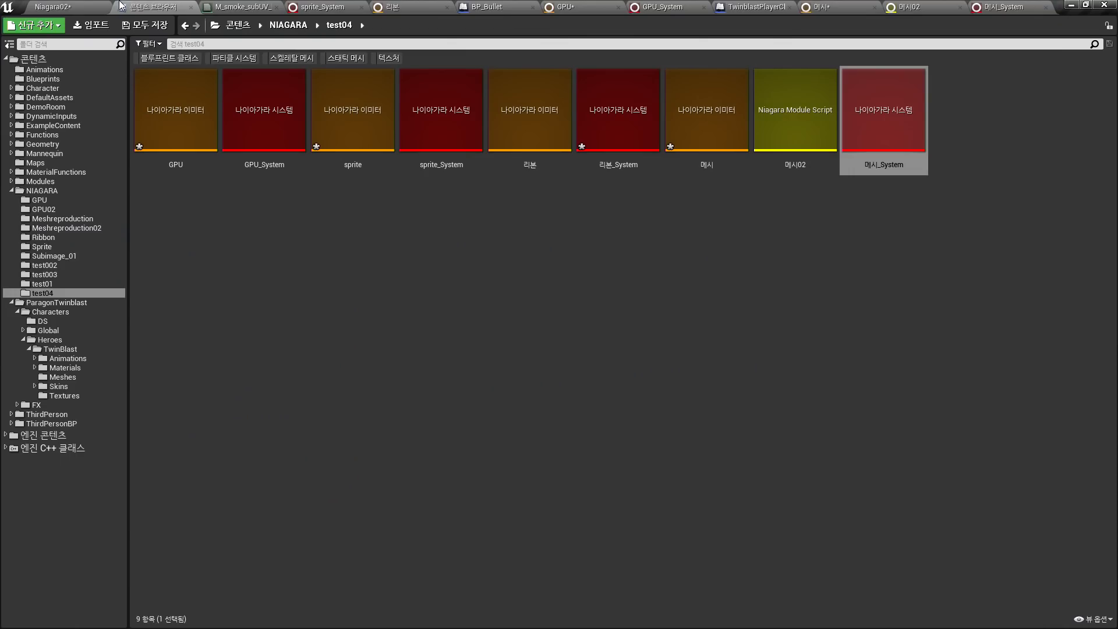
left_click(197, 353)
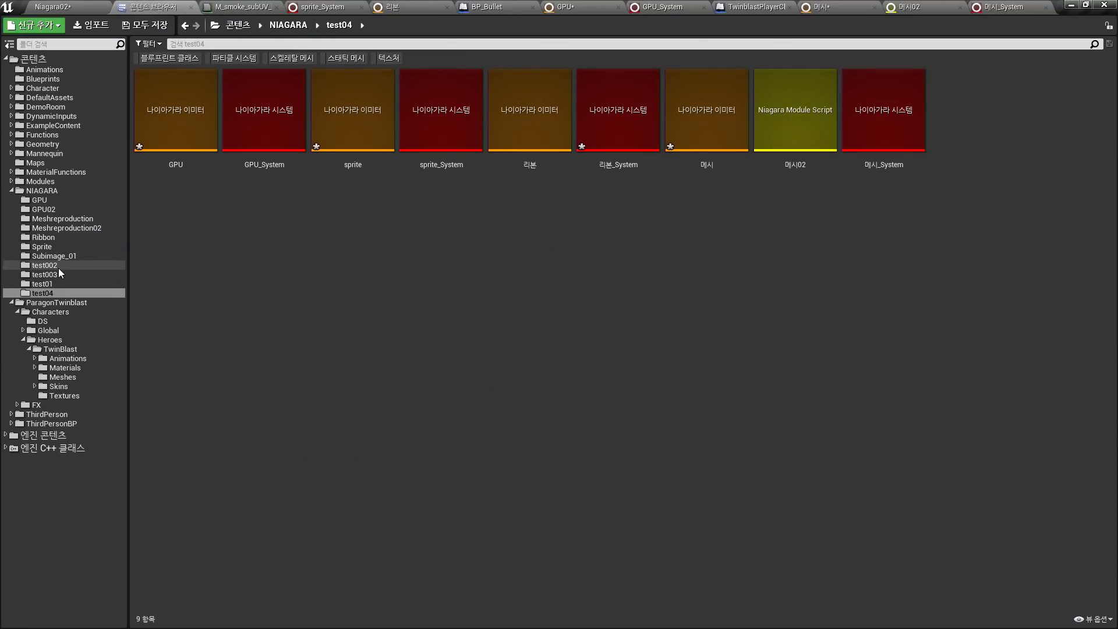
left_click(75, 228)
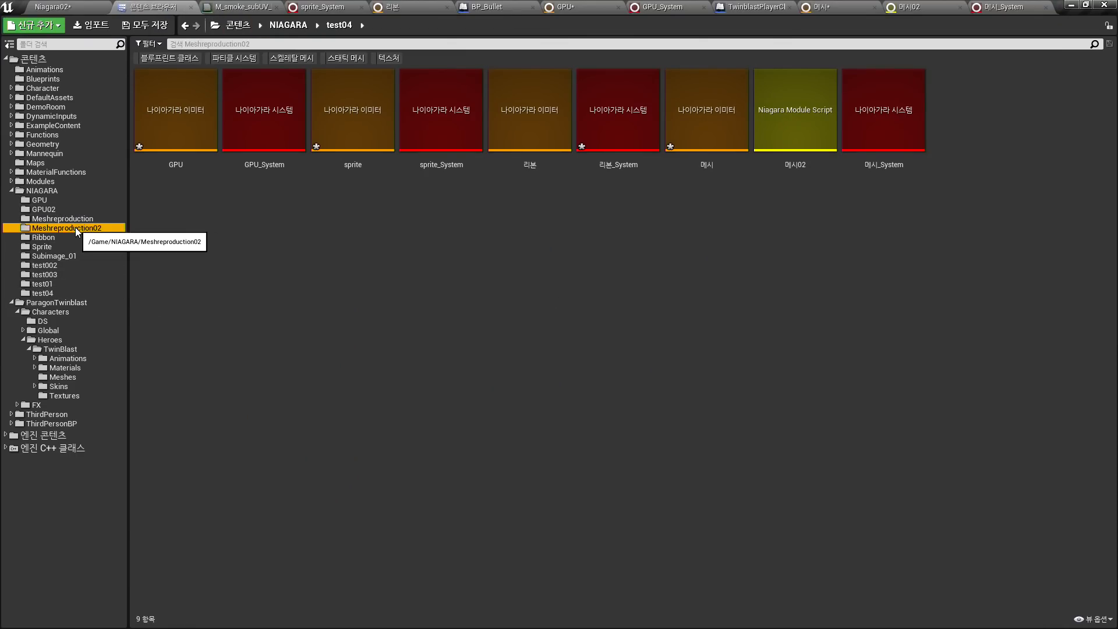
left_click(85, 219)
left_click(89, 228)
double_click(519, 126)
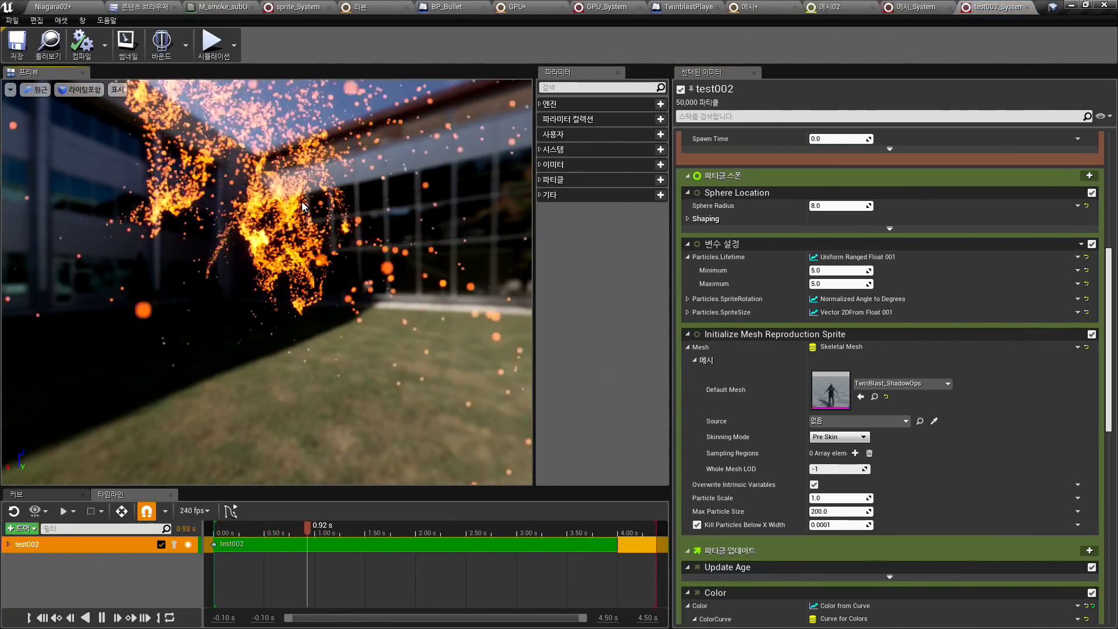
left_click(1025, 8)
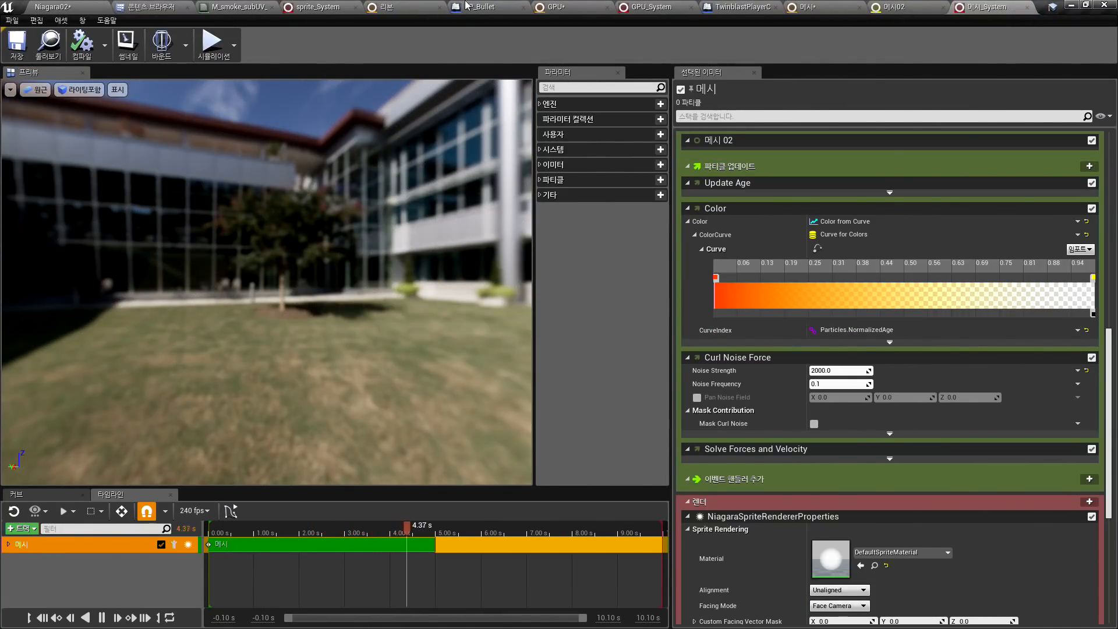
Compile and save the TwinblastPlayerCharacter blueprint
left_click(739, 7)
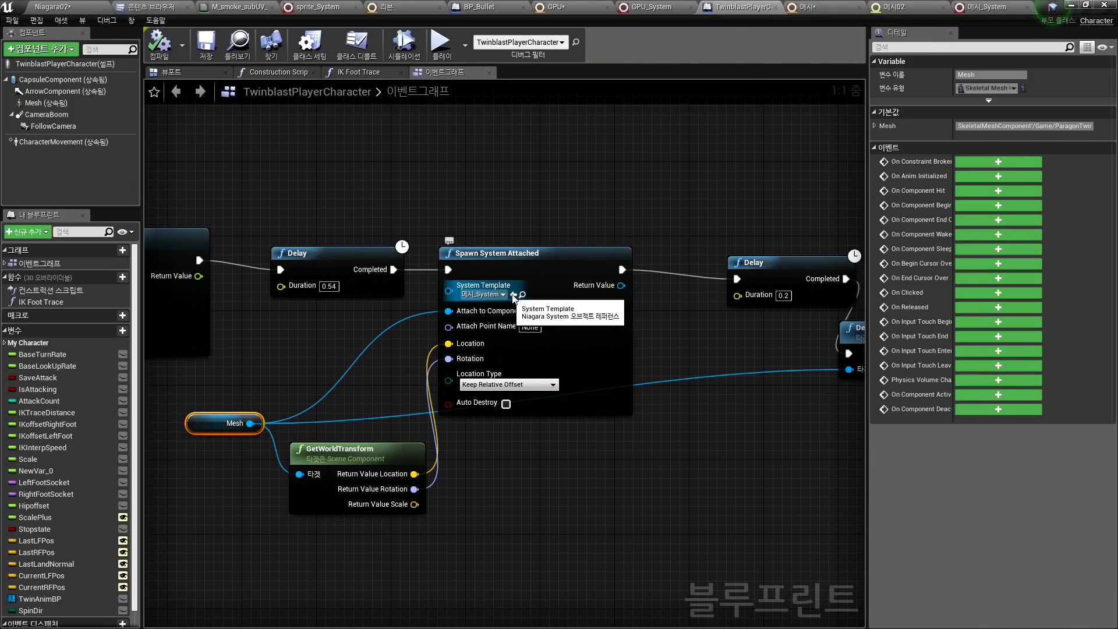
left_click(172, 49)
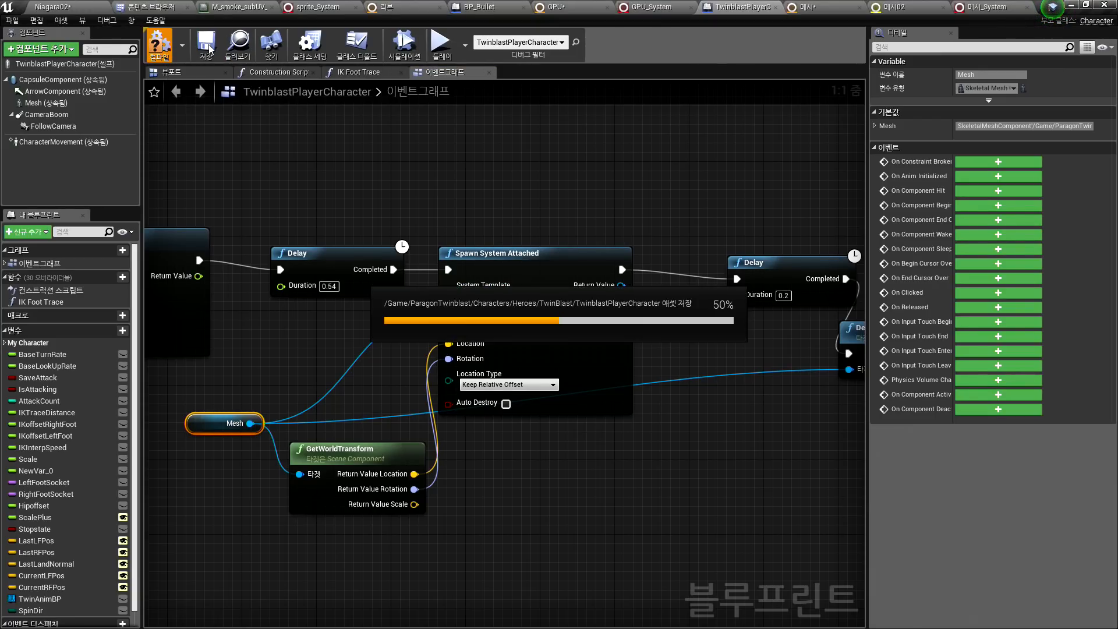
Return to the Niagara02 level, play it to check the saved character blueprint's death particles, and stop the session
left_click(105, 8)
left_click(606, 44)
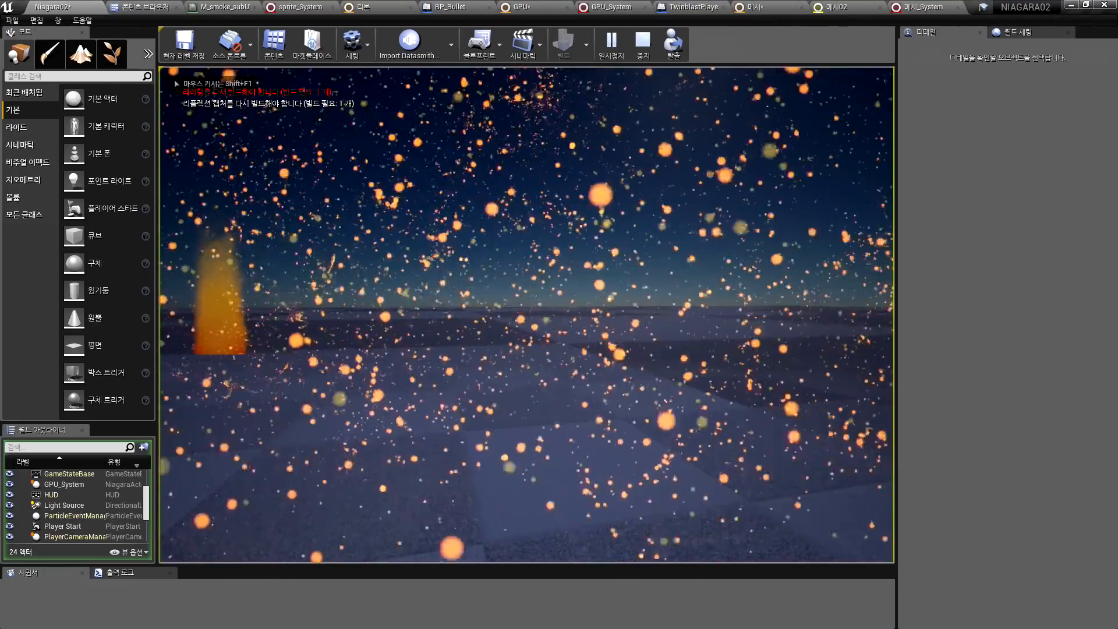
key("Escape")
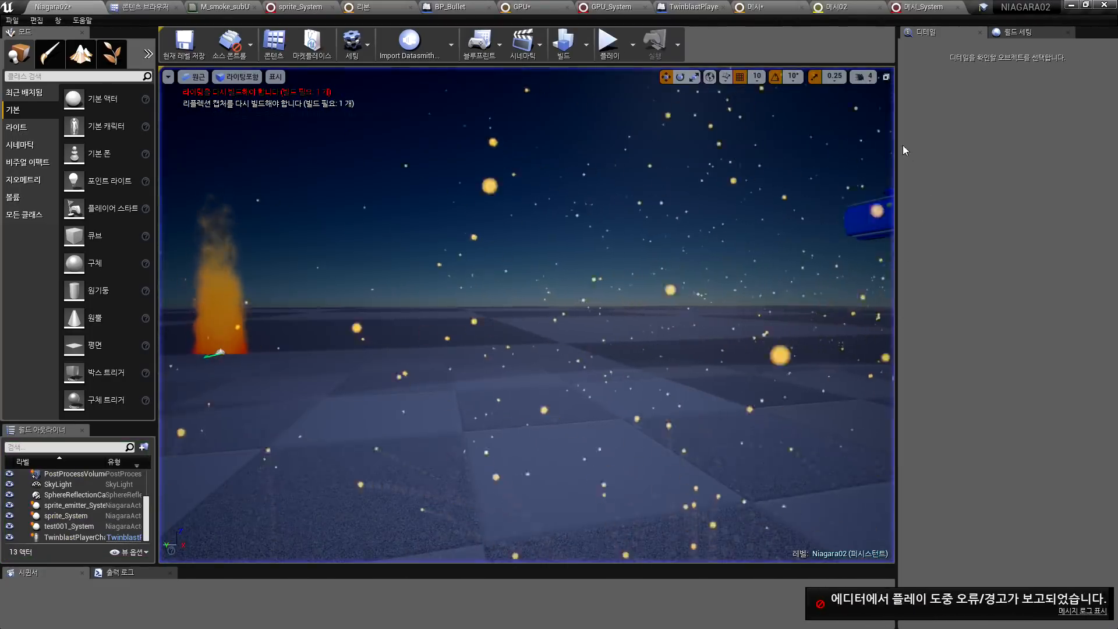
Replay the level, run the character forward through the scene to check the death effect again, and stop the session
left_click(609, 43)
key("w")
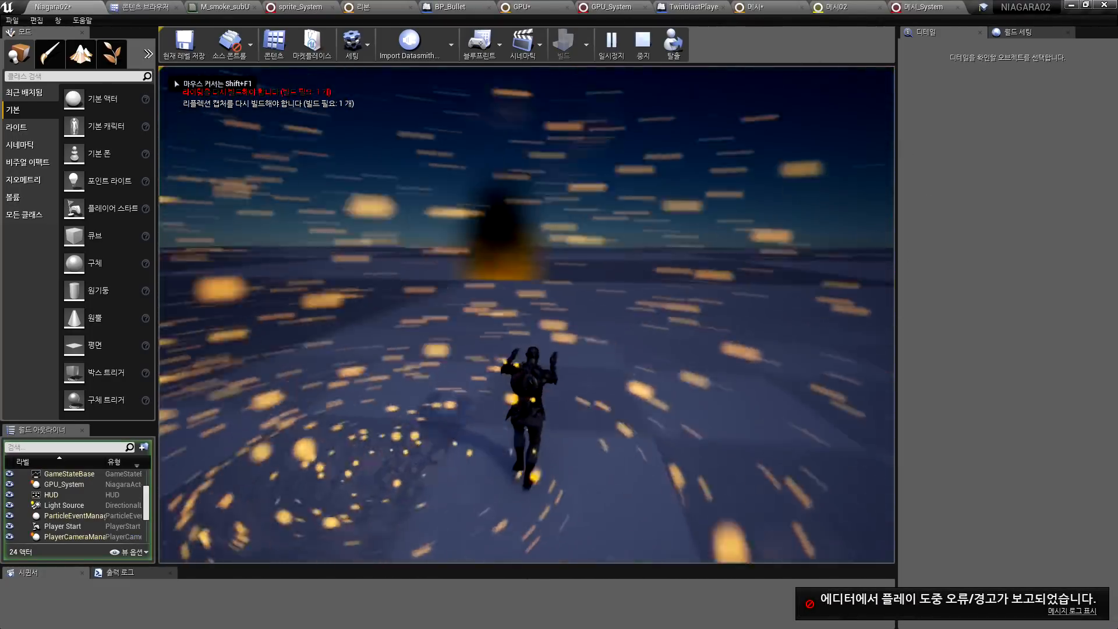
key("w")
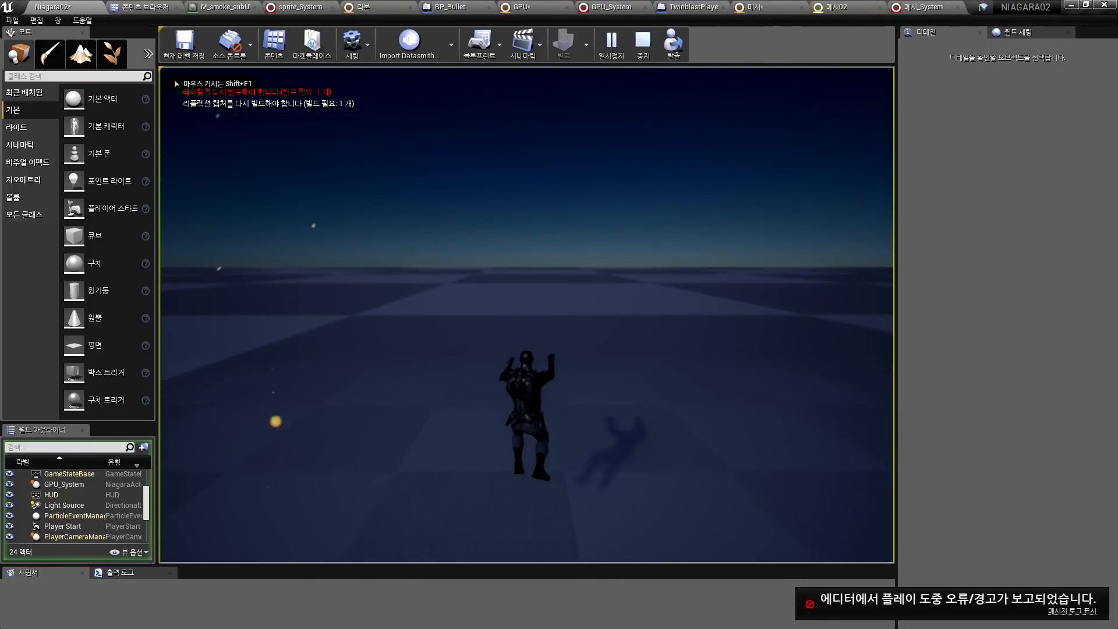
key("w")
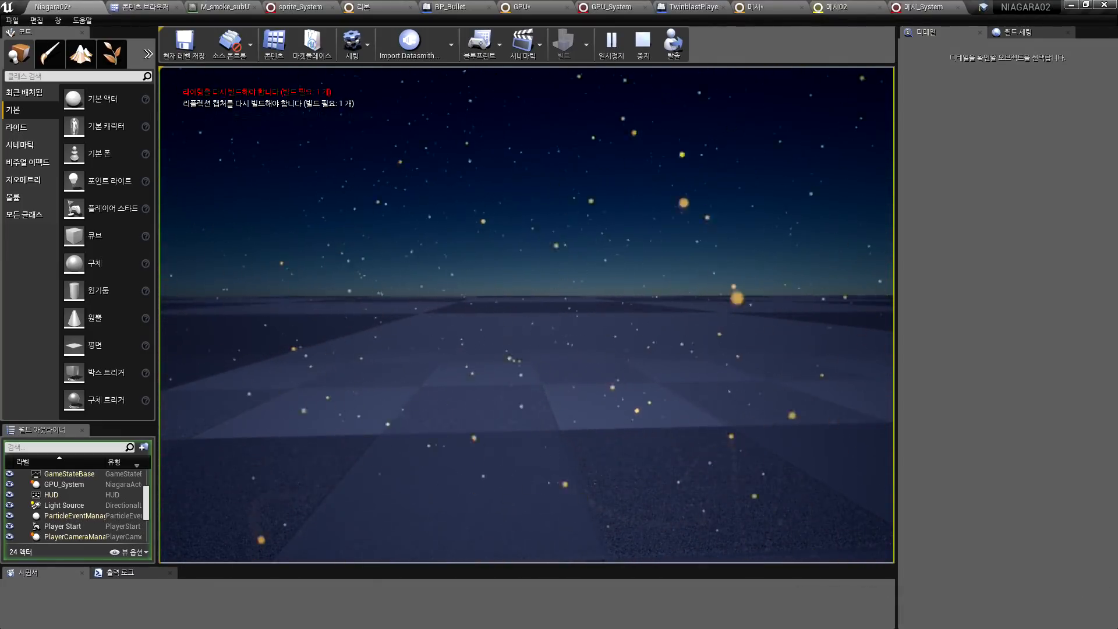
key("Escape")
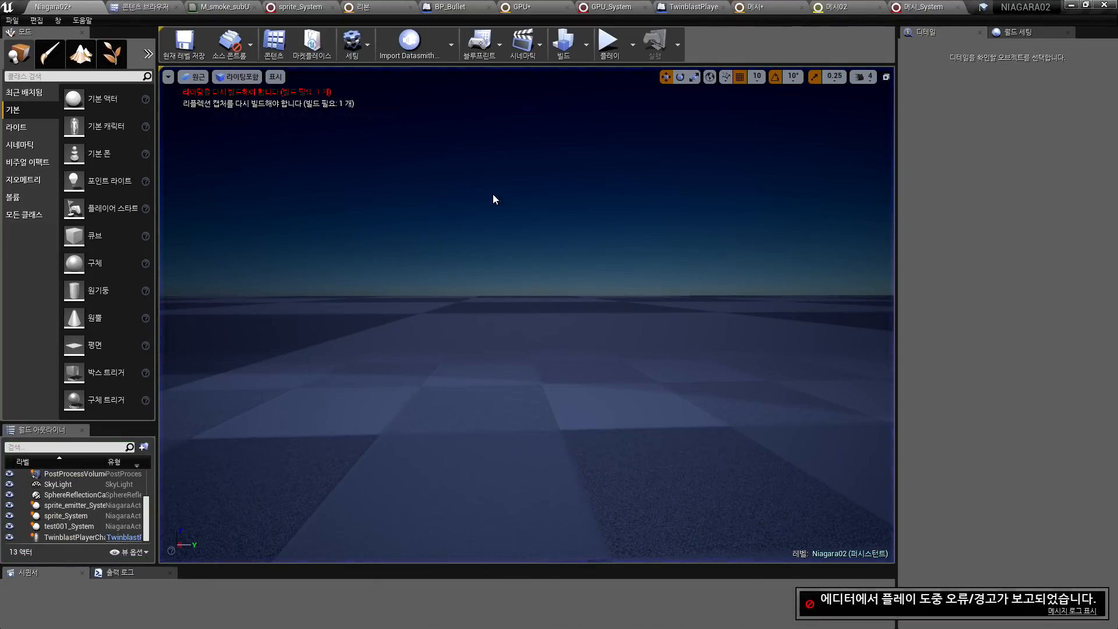
Play the level in full screen, run the character forward to view the death effect, and end the session
left_click(606, 39)
key("w")
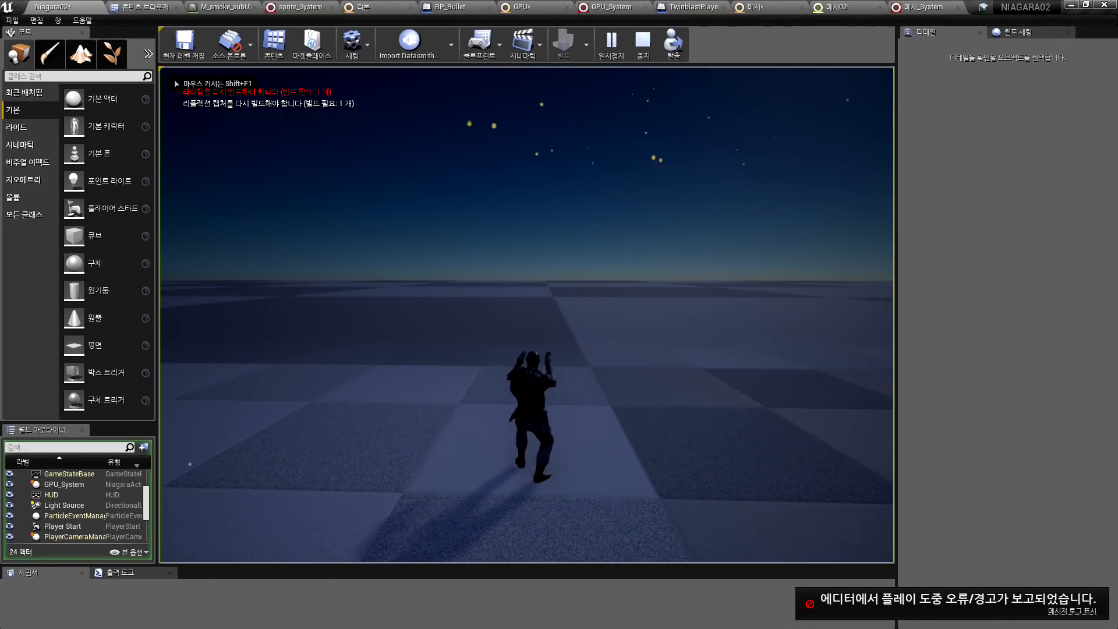
key("F11")
left_click(856, 345)
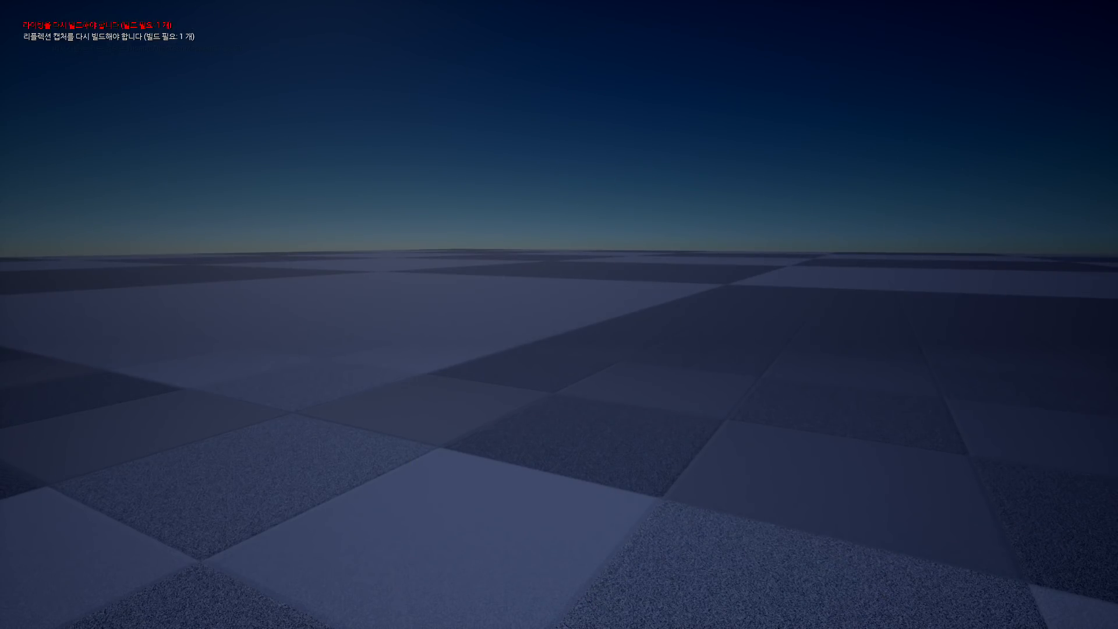
key("Escape")
key("alt+Tab")
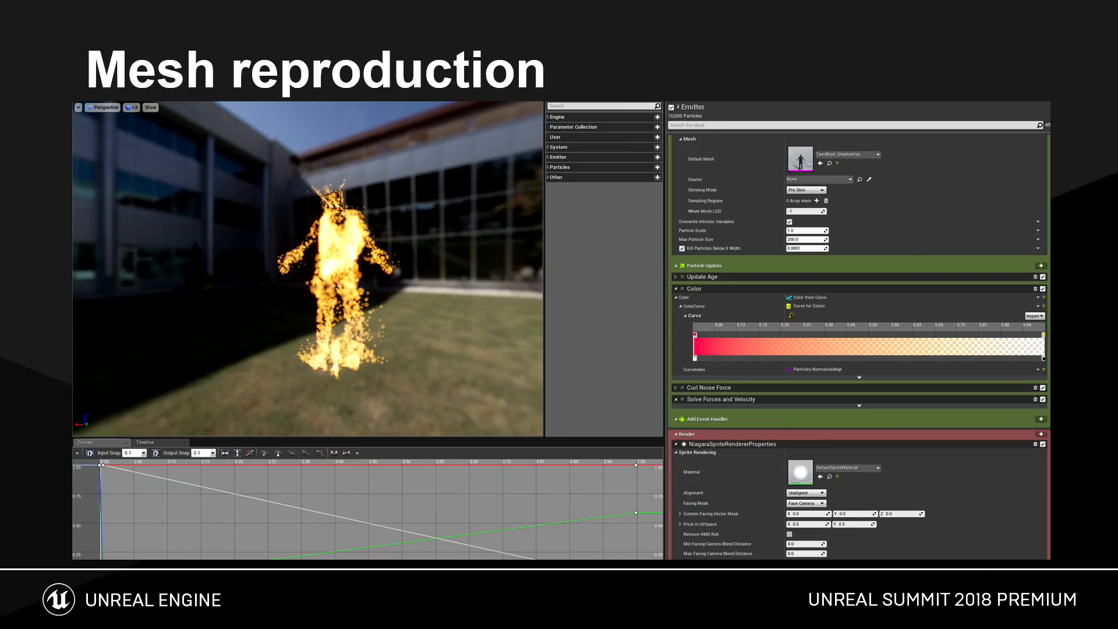
left_click(401, 275)
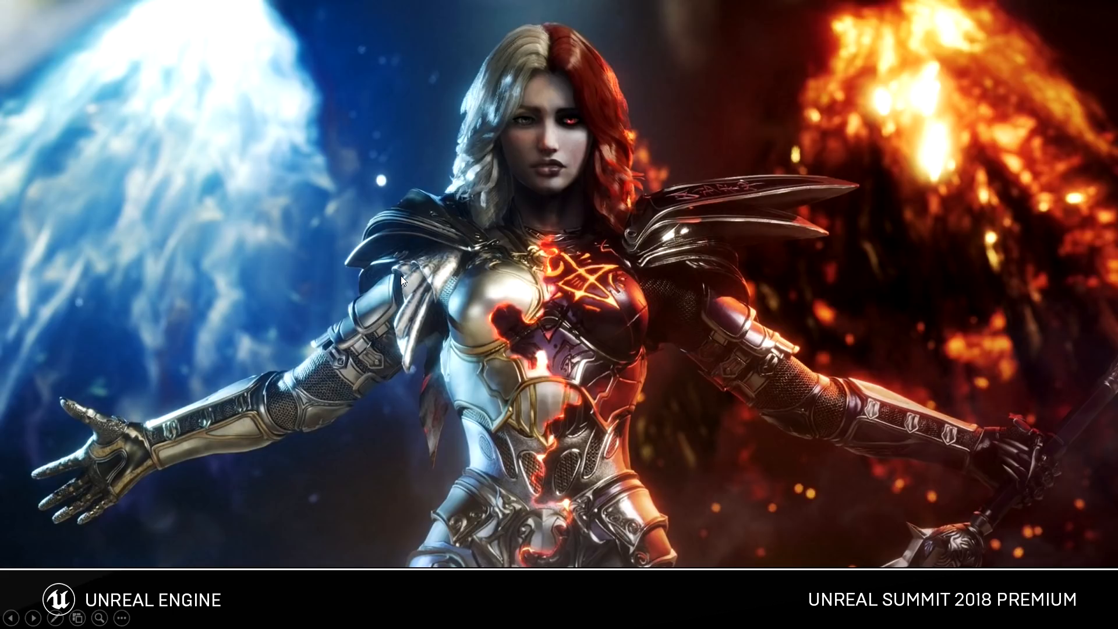
left_click(537, 239)
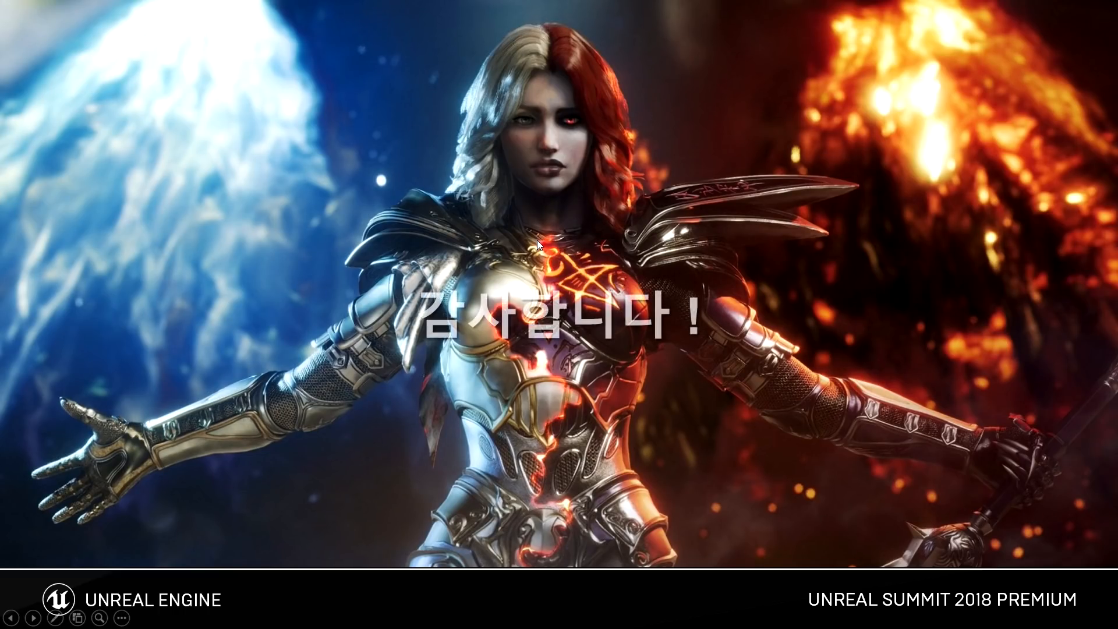